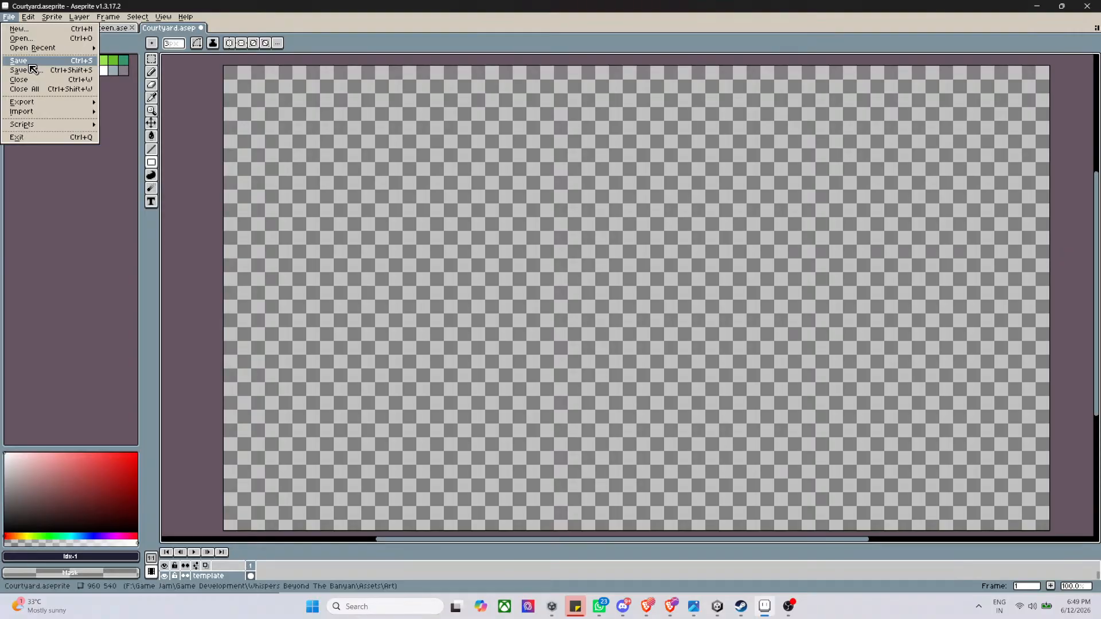
Save the Courtyard file and draw two one-pixel diagonal lines crossing the canvas from corner to corner on the template layer
{"action": "left_click", "coordinate": [29, 62]}
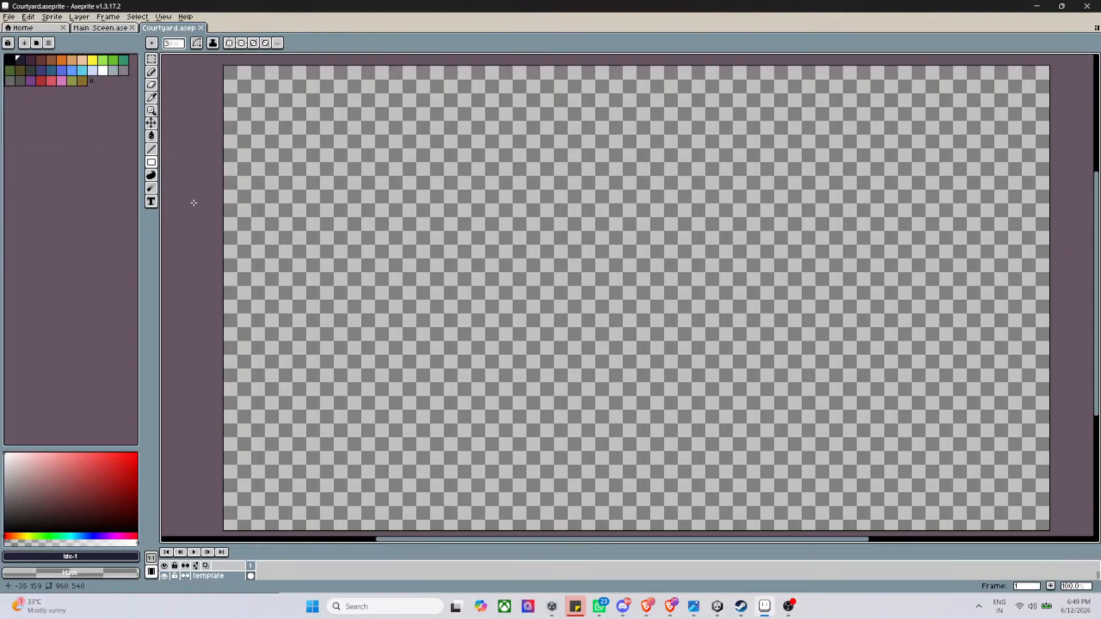
{"action": "key", "text": "l"}
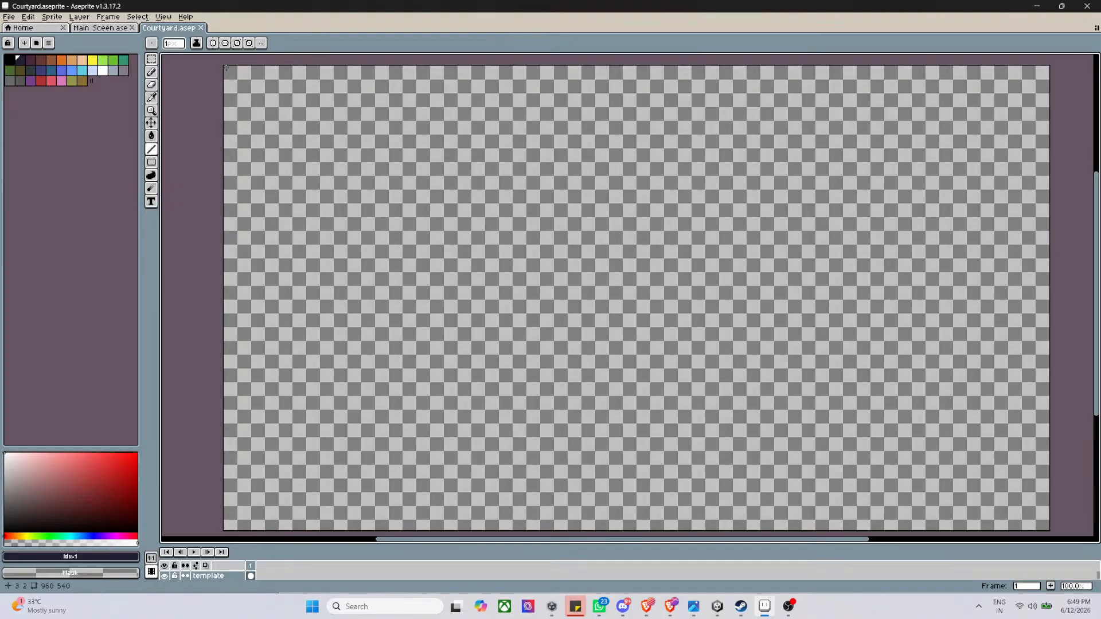
{"action": "left_click_drag", "start_coordinate": [225, 66], "coordinate": [1050, 531]}
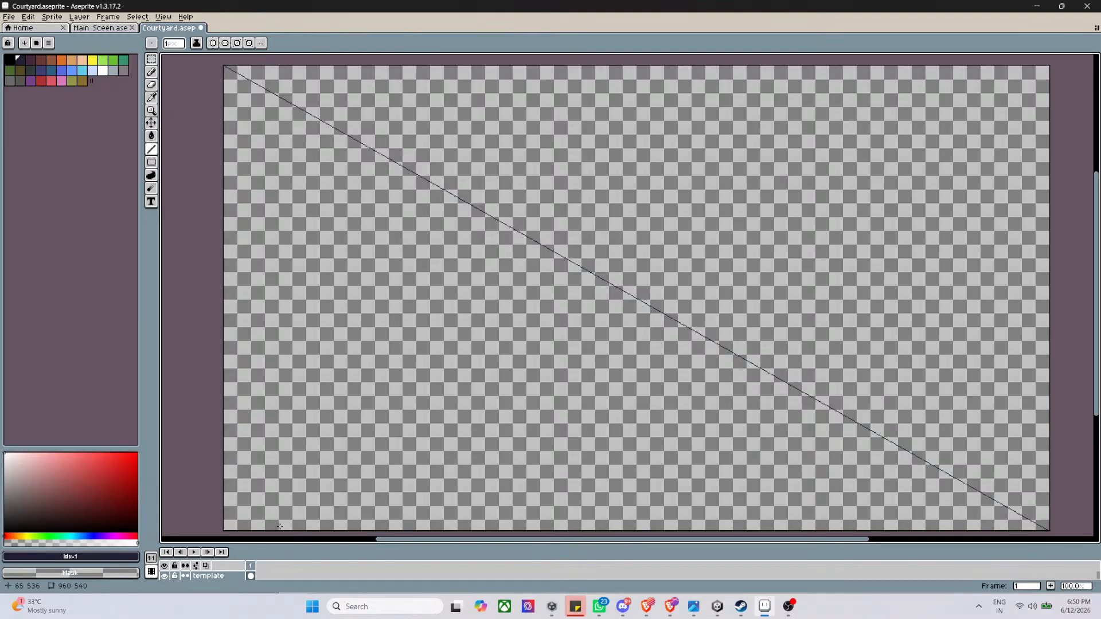
{"action": "left_click_drag", "start_coordinate": [224, 528], "coordinate": [1050, 66]}
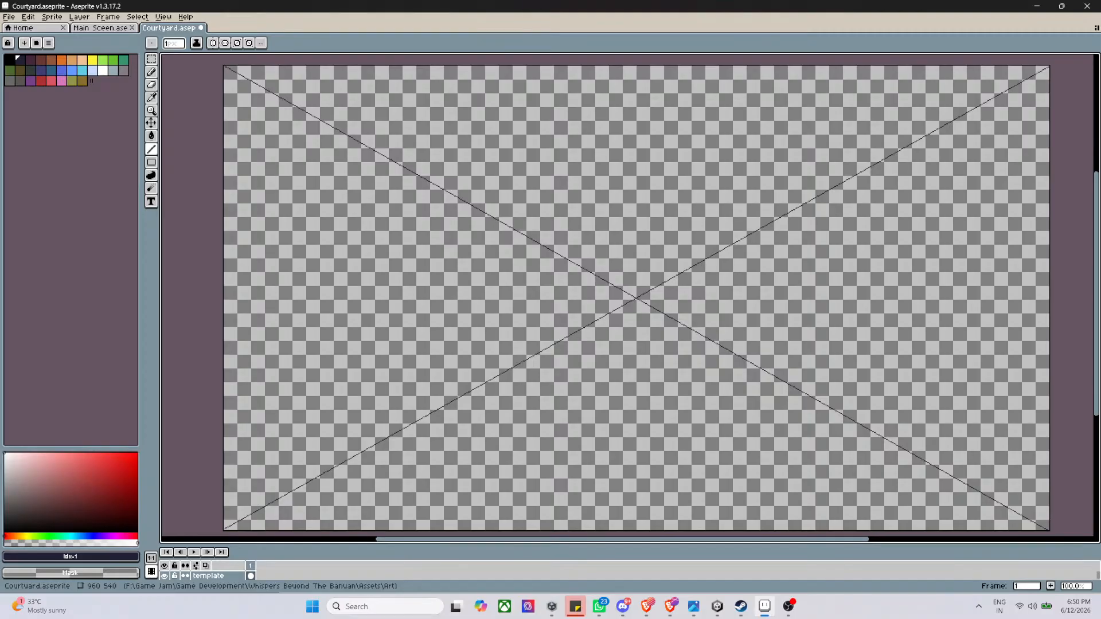
Check the Courtyard flow in The Sindoor Diaries diagram in draw.io and return to the Courtyard canvas in Aseprite
{"action": "key", "text": "alt+Tab"}
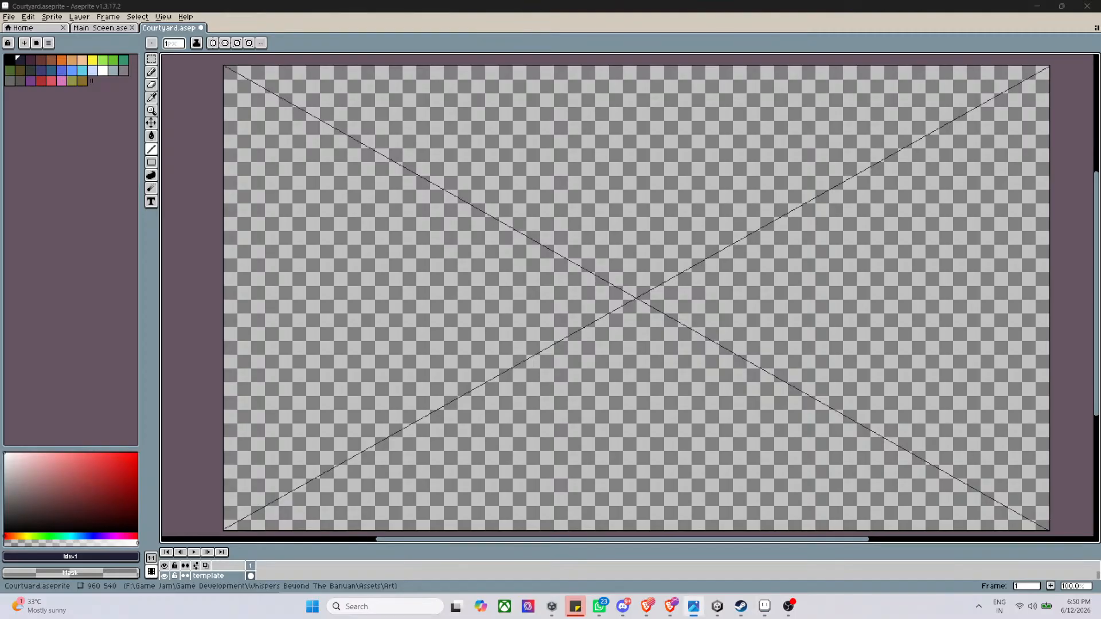
{"action": "key", "text": "alt+Tab"}
{"action": "key", "text": "alt+Tab"}
{"action": "key", "text": "alt+Tab"}
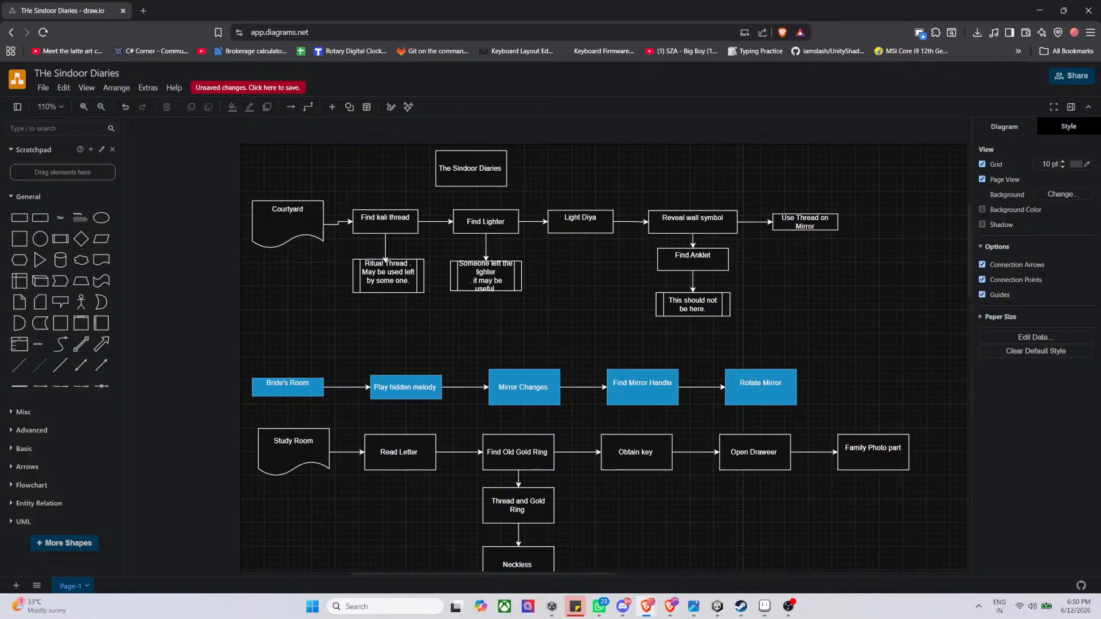
{"action": "left_click", "coordinate": [1040, 12]}
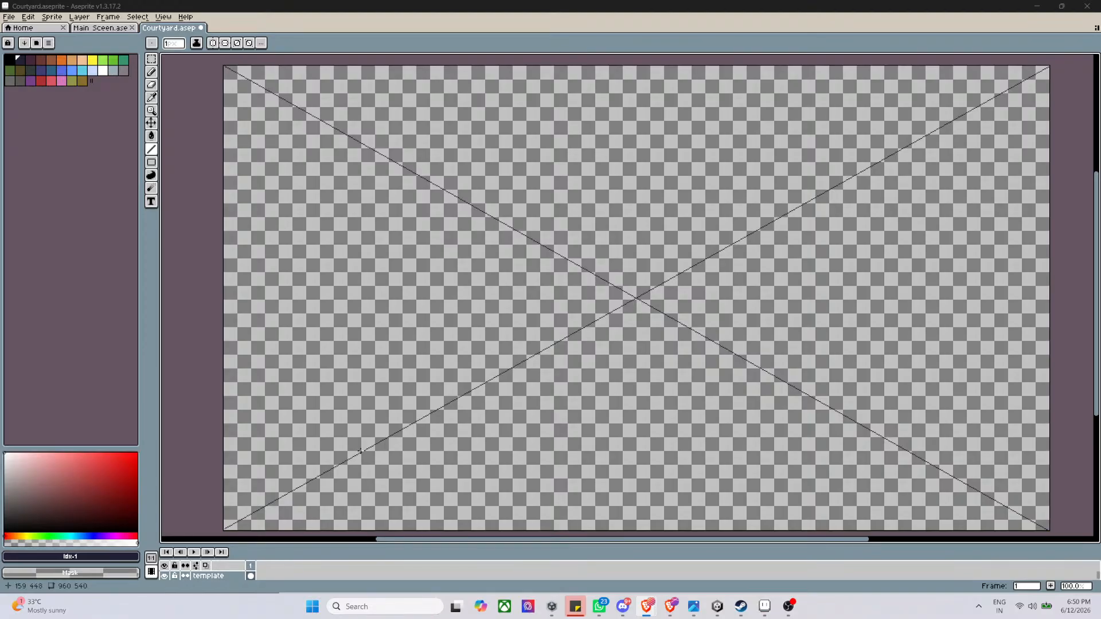
{"action": "left_click_drag", "start_coordinate": [361, 452], "coordinate": [361, 137]}
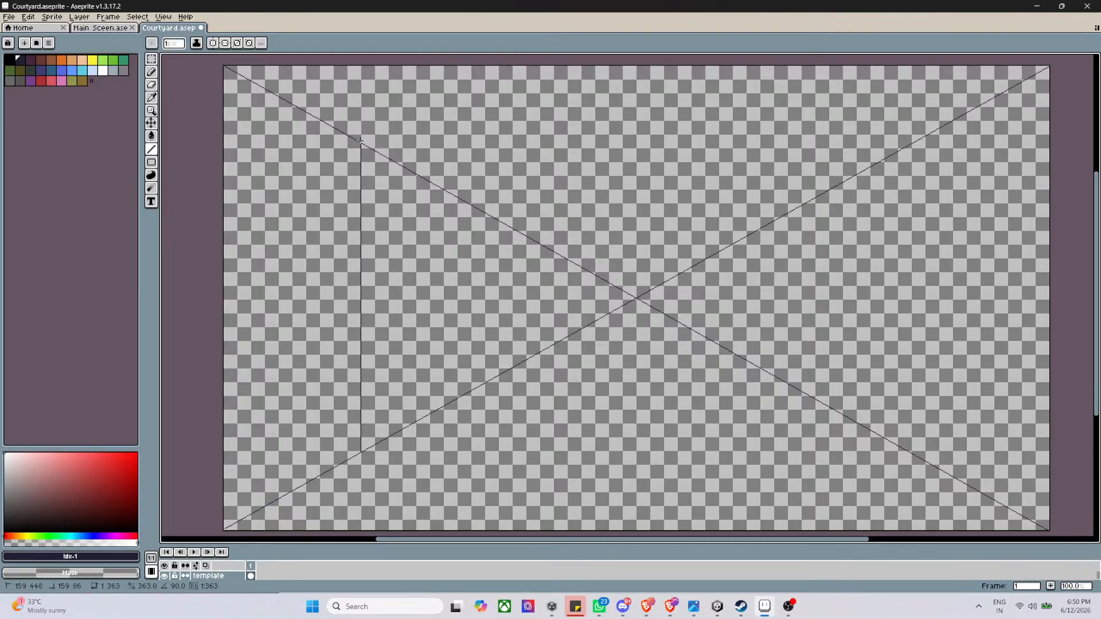
{"action": "left_click_drag", "start_coordinate": [361, 140], "coordinate": [361, 139]}
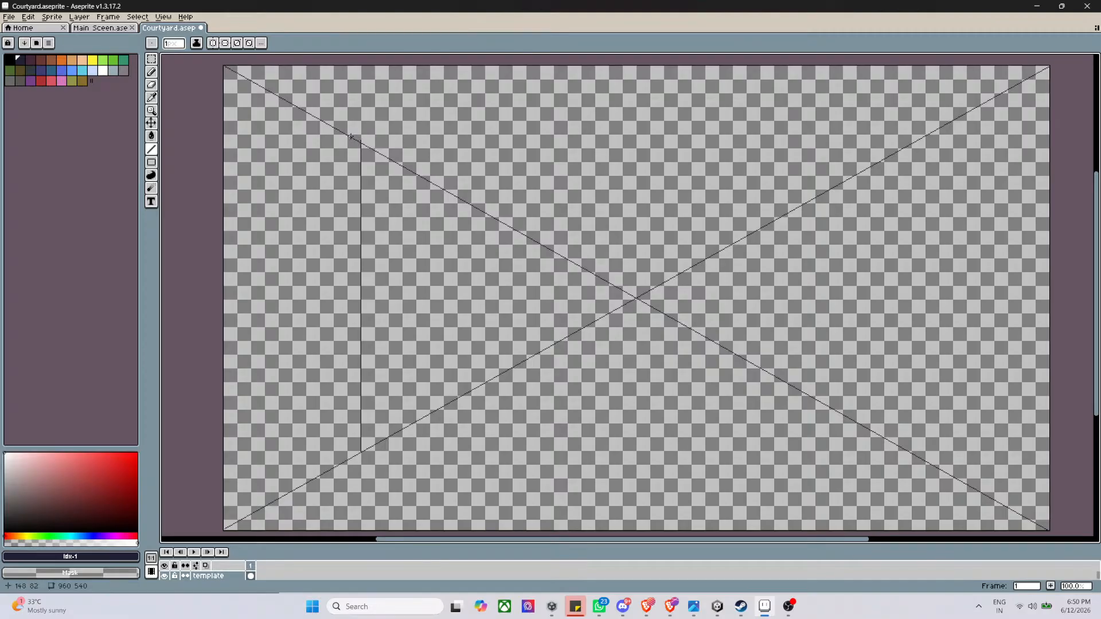
{"action": "scroll", "coordinate": [361, 141], "scroll_direction": "up", "scroll_amount": 4}
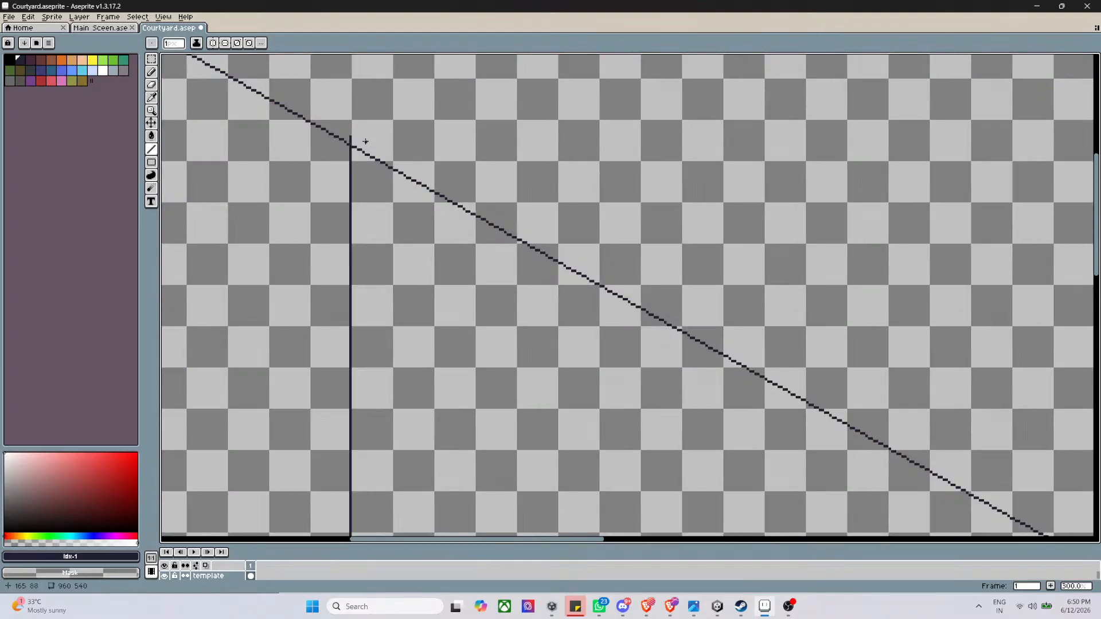
{"action": "scroll", "coordinate": [366, 143], "scroll_direction": "down", "scroll_amount": 4}
{"action": "scroll", "coordinate": [346, 147], "scroll_direction": "up", "scroll_amount": 1}
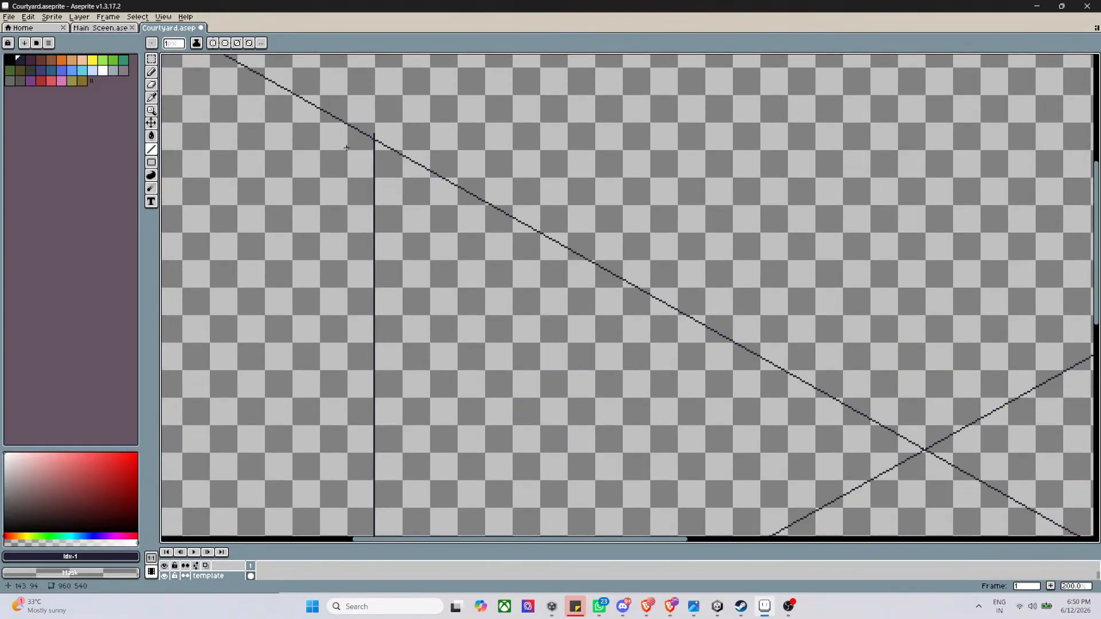
{"action": "left_click_drag", "start_coordinate": [345, 130], "coordinate": [349, 537]}
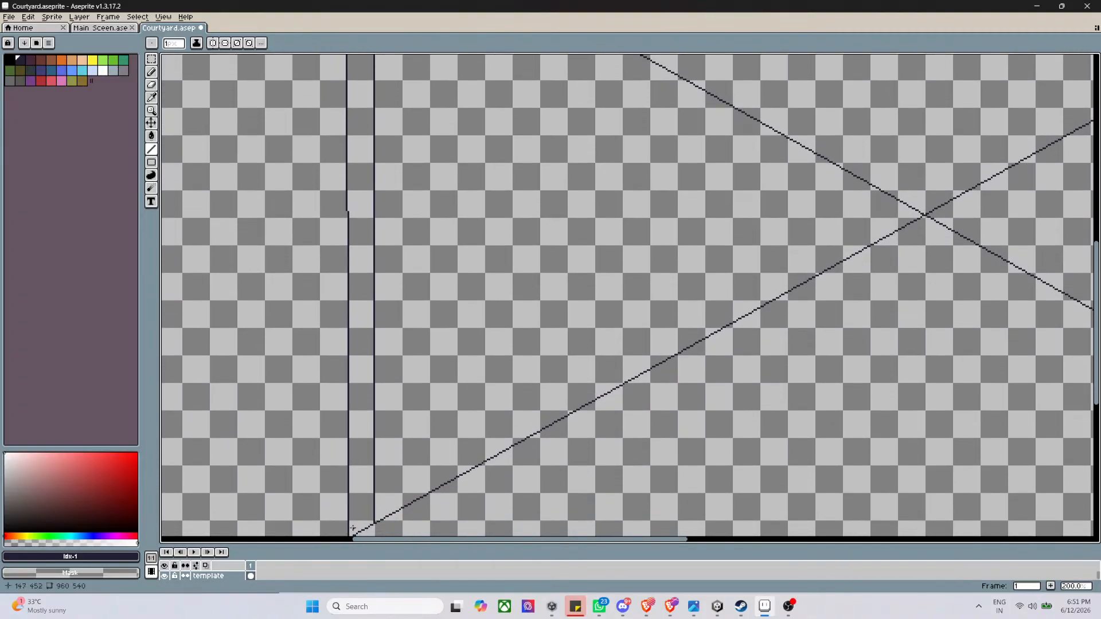
{"action": "scroll", "coordinate": [363, 318], "scroll_direction": "down", "scroll_amount": 2}
{"action": "scroll", "coordinate": [361, 316], "scroll_direction": "up", "scroll_amount": 2}
{"action": "scroll", "coordinate": [358, 316], "scroll_direction": "down", "scroll_amount": 2}
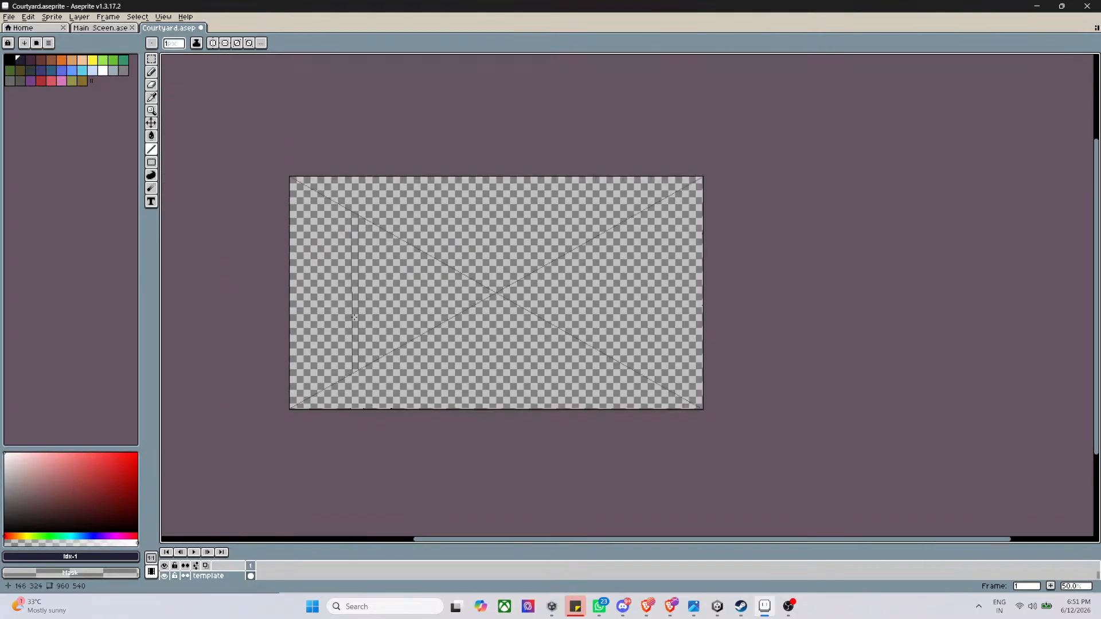
{"action": "scroll", "coordinate": [383, 333], "scroll_direction": "up", "scroll_amount": 1}
{"action": "key", "text": "v"}
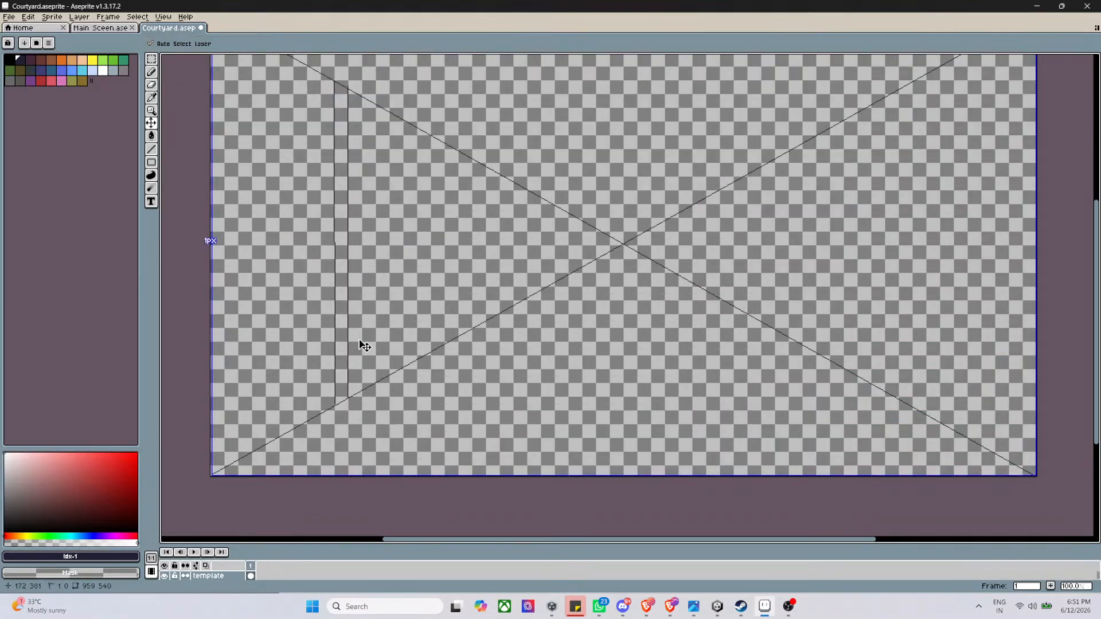
{"action": "key", "text": "ctrl+z"}
{"action": "key", "text": "l"}
{"action": "key", "text": "ctrl+z"}
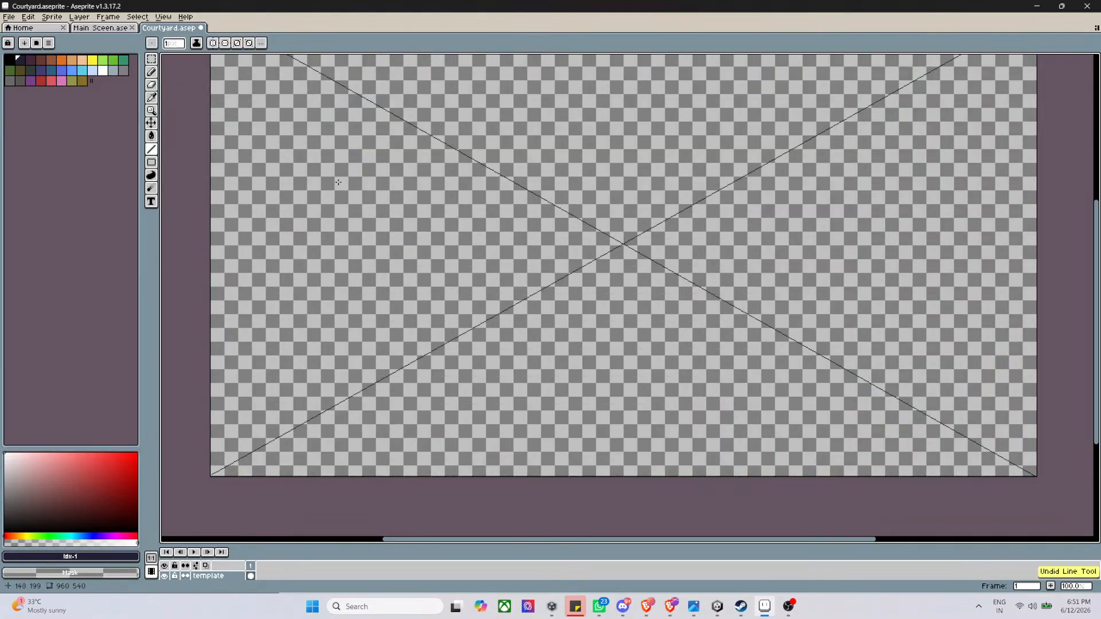
Draw a centred rectangle of about 674 by 381 pixels with the Line tool, placing its four corners on the diagonals
{"action": "scroll", "coordinate": [338, 175], "scroll_direction": "up", "scroll_amount": 1}
{"action": "scroll", "coordinate": [339, 175], "scroll_direction": "down", "scroll_amount": 2}
{"action": "scroll", "coordinate": [336, 161], "scroll_direction": "up", "scroll_amount": 1}
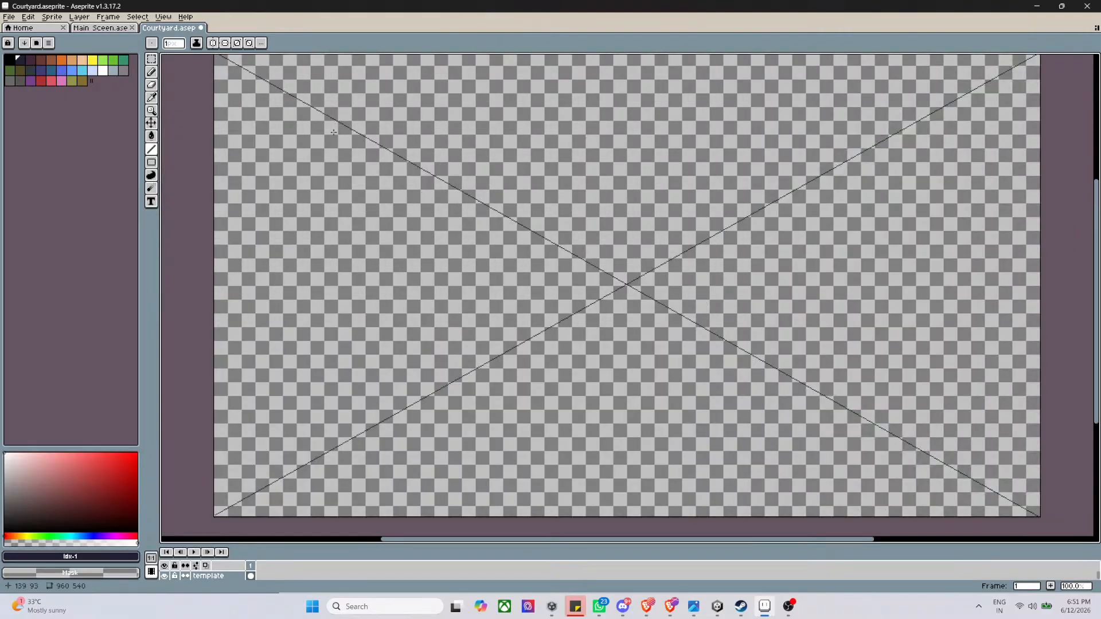
{"action": "scroll", "coordinate": [333, 145], "scroll_direction": "up", "scroll_amount": 1}
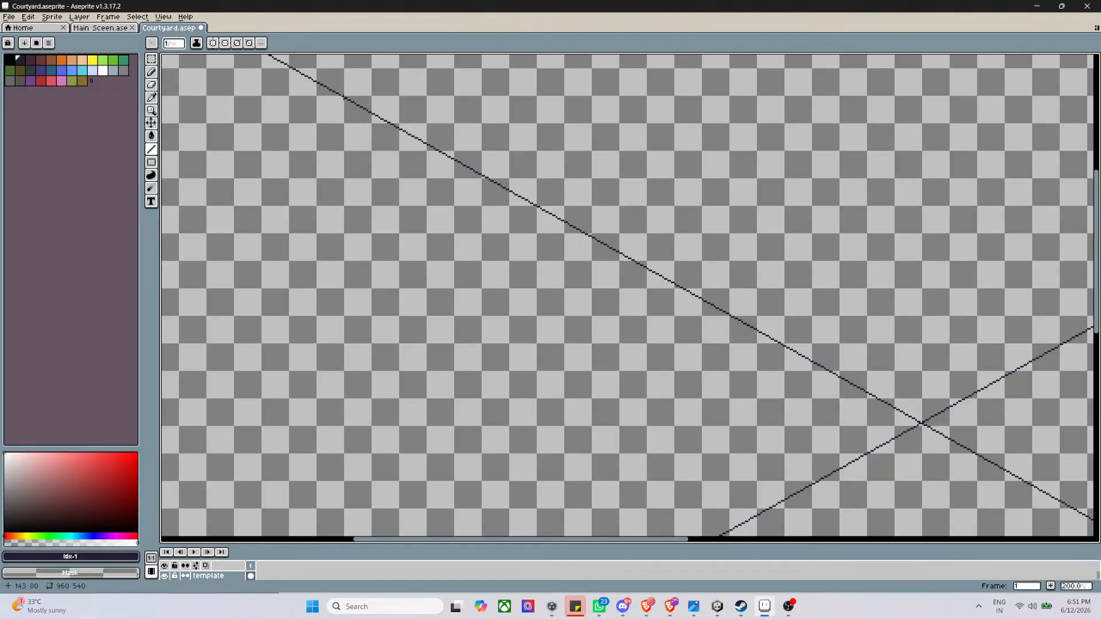
{"action": "scroll", "coordinate": [350, 117], "scroll_direction": "down", "scroll_amount": 1}
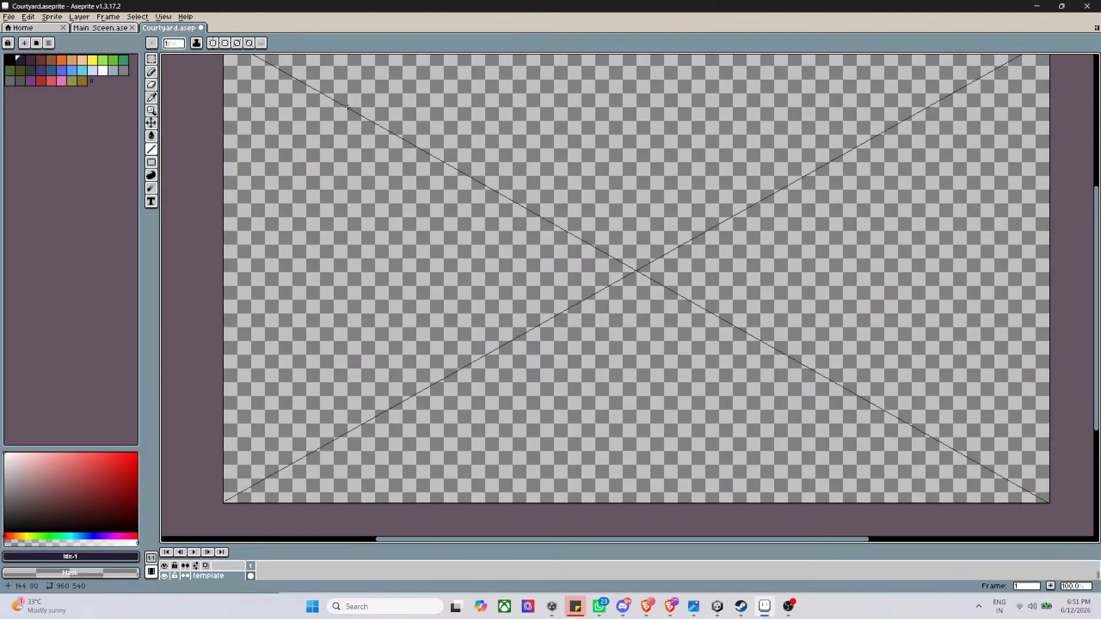
{"action": "left_click_drag", "start_coordinate": [349, 108], "coordinate": [346, 436]}
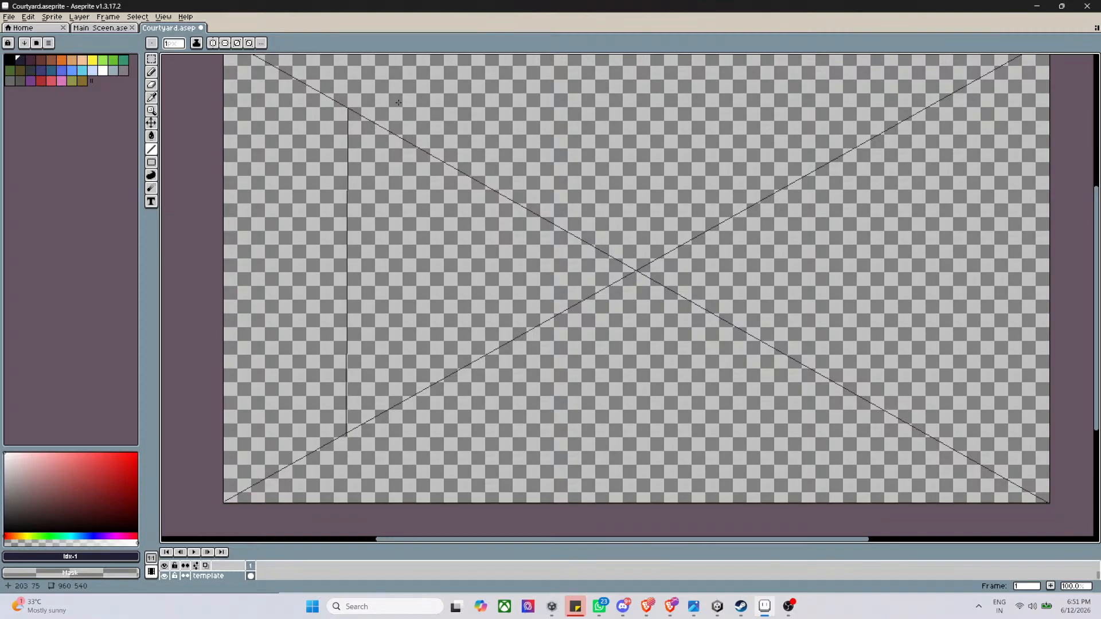
{"action": "mouse_move", "coordinate": [346, 110]}
{"action": "left_mouse_down"}
{"action": "mouse_move", "coordinate": [930, 106]}
{"action": "mouse_move", "coordinate": [974, 412]}
{"action": "mouse_move", "coordinate": [907, 439]}
{"action": "mouse_move", "coordinate": [912, 429]}
{"action": "mouse_move", "coordinate": [925, 436]}
{"action": "left_mouse_up"}
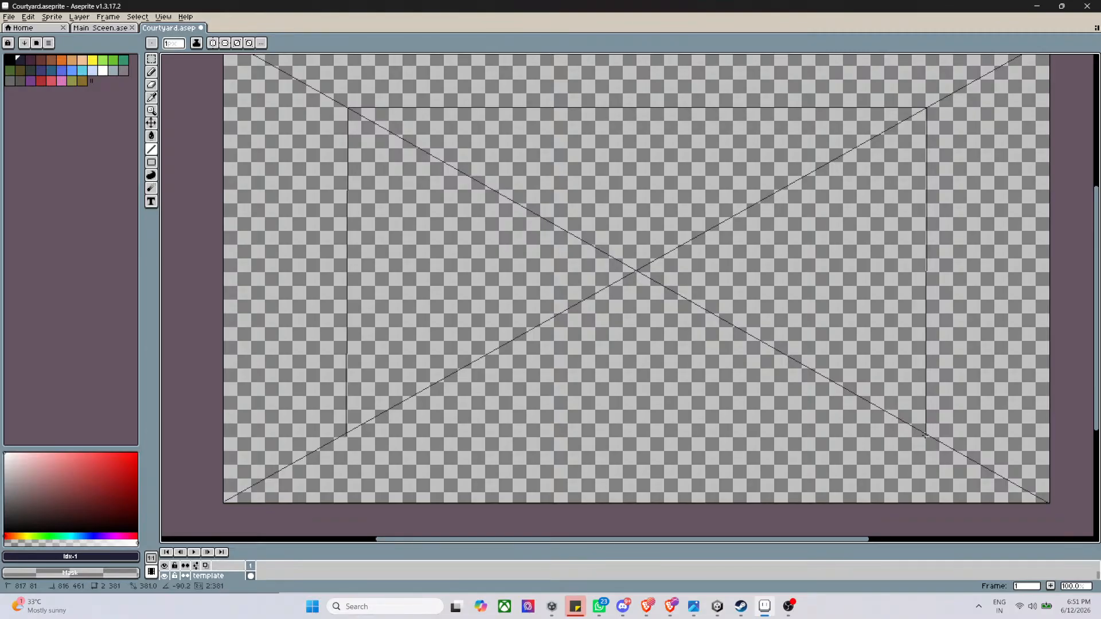
{"action": "left_click_drag", "start_coordinate": [925, 435], "coordinate": [925, 436]}
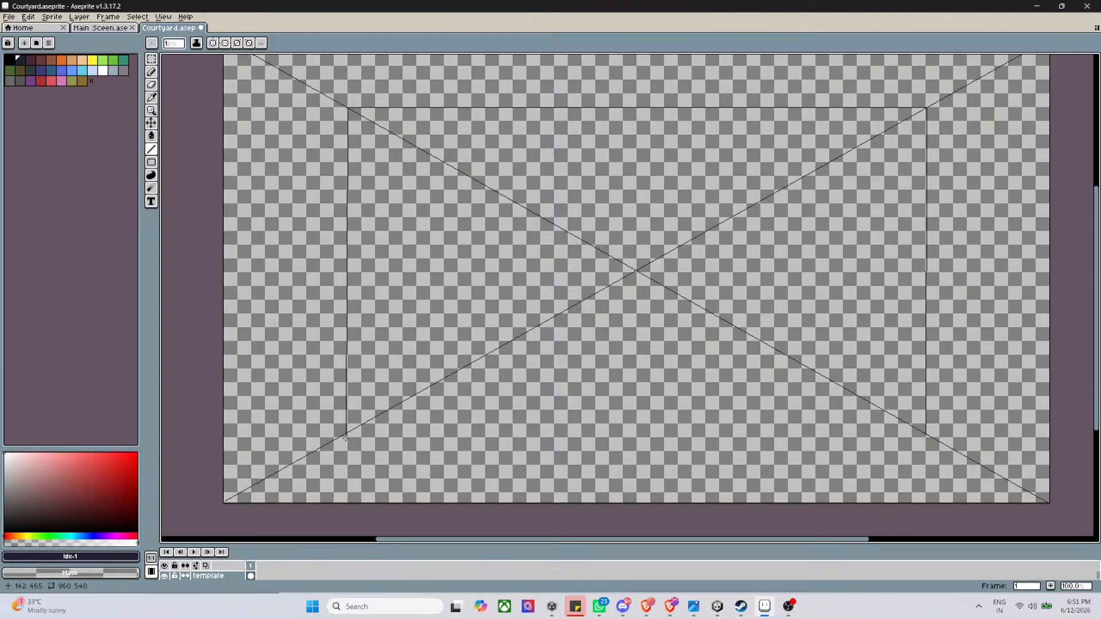
{"action": "mouse_move", "coordinate": [345, 439]}
{"action": "left_mouse_down"}
{"action": "mouse_move", "coordinate": [996, 434]}
{"action": "mouse_move", "coordinate": [927, 436]}
{"action": "left_mouse_up"}
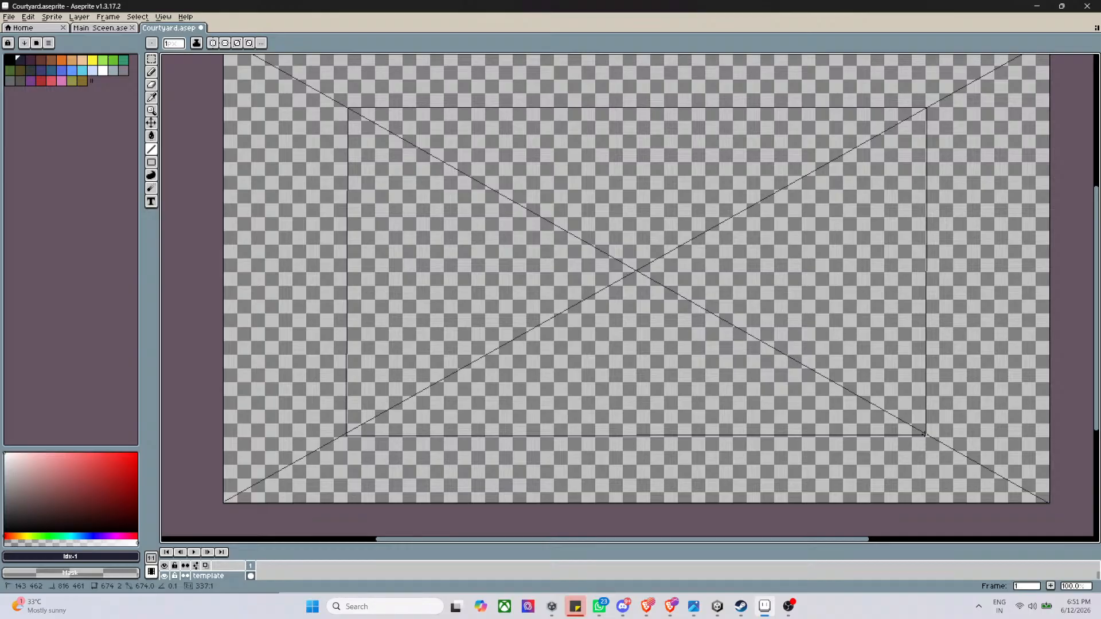
{"action": "left_click_drag", "start_coordinate": [925, 434], "coordinate": [925, 435]}
Draw the top edge of a smaller inner rectangle as a horizontal line between the diagonals at about y 144
{"action": "scroll", "coordinate": [615, 333], "scroll_direction": "down", "scroll_amount": 2}
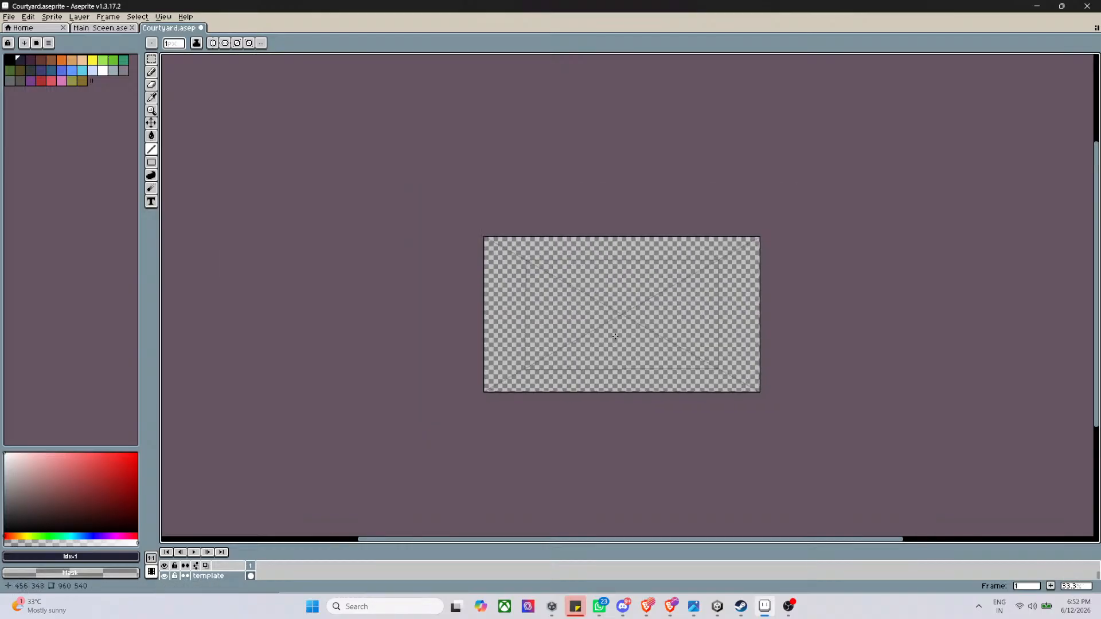
{"action": "scroll", "coordinate": [615, 333], "scroll_direction": "up", "scroll_amount": 1}
{"action": "scroll", "coordinate": [615, 333], "scroll_direction": "up", "scroll_amount": 2}
{"action": "scroll", "coordinate": [615, 333], "scroll_direction": "down", "scroll_amount": 2}
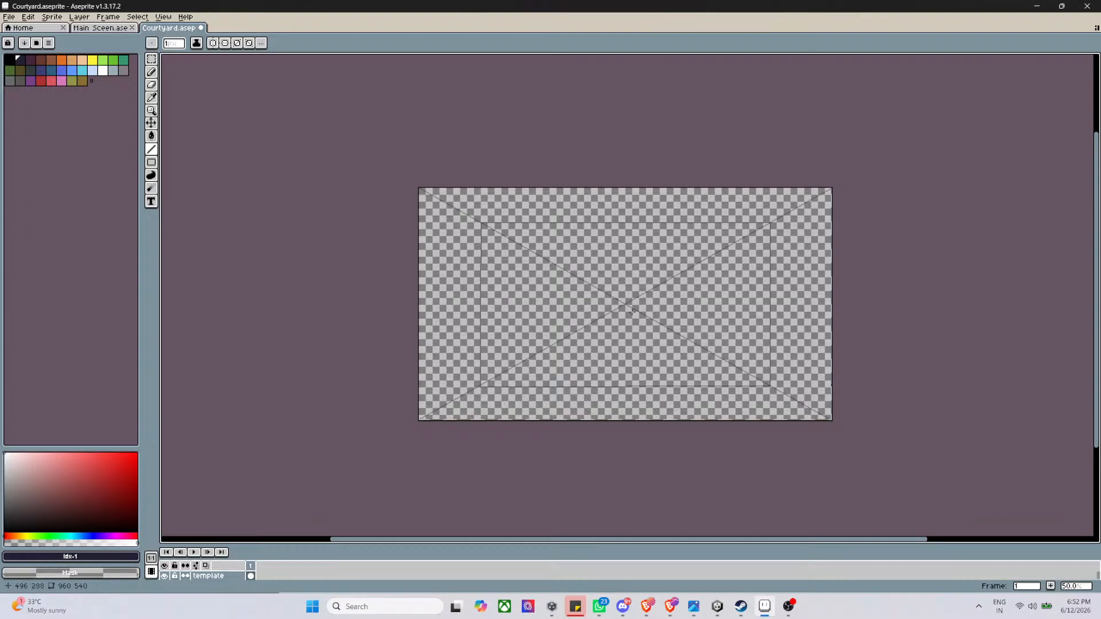
{"action": "scroll", "coordinate": [623, 288], "scroll_direction": "up", "scroll_amount": 1}
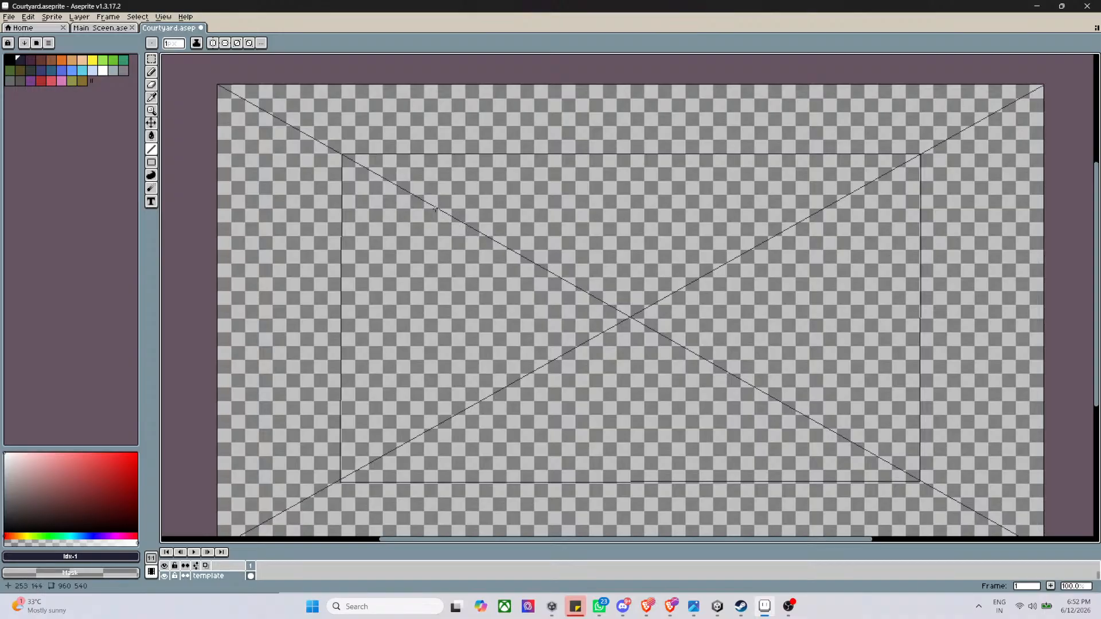
{"action": "left_click_drag", "start_coordinate": [436, 210], "coordinate": [825, 208]}
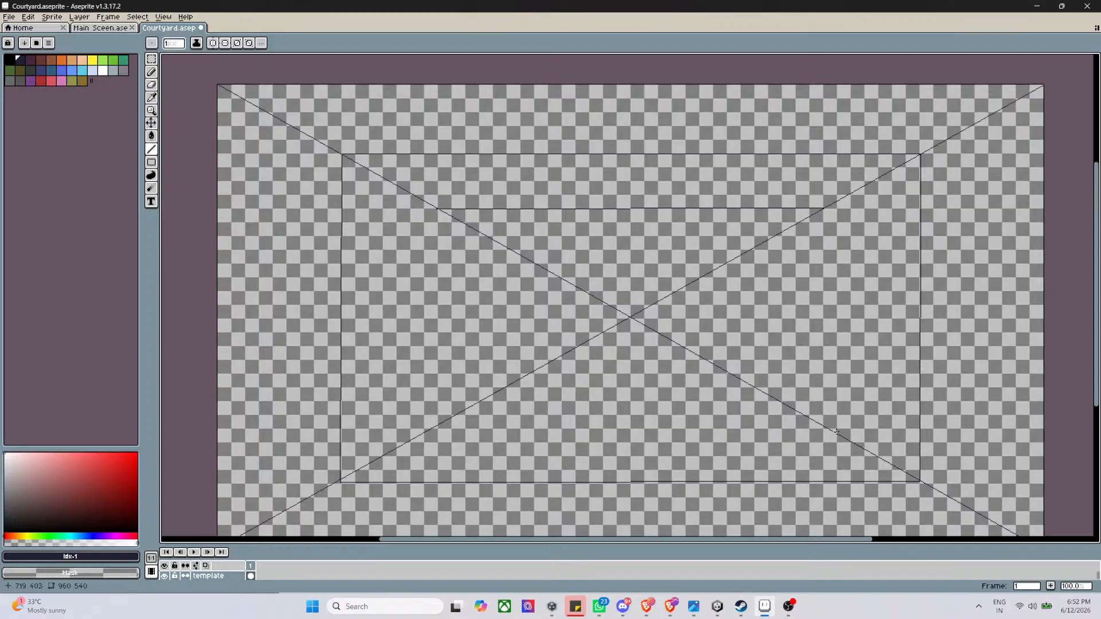
Draw the inner rectangle's right edge as a vertical line about 256 pixels long, from its top edge down to the diagonal
{"action": "left_click_drag", "start_coordinate": [824, 423], "coordinate": [822, 204]}
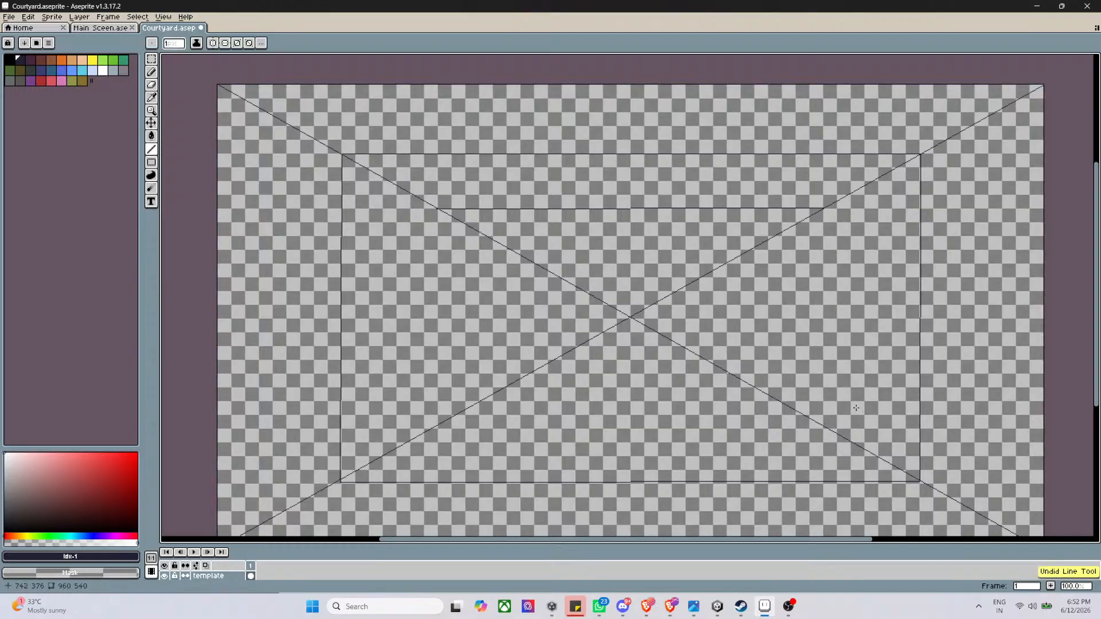
{"action": "scroll", "coordinate": [838, 401], "scroll_direction": "up", "scroll_amount": 1}
{"action": "scroll", "coordinate": [834, 400], "scroll_direction": "down", "scroll_amount": 1}
{"action": "scroll", "coordinate": [756, 202], "scroll_direction": "up", "scroll_amount": 1}
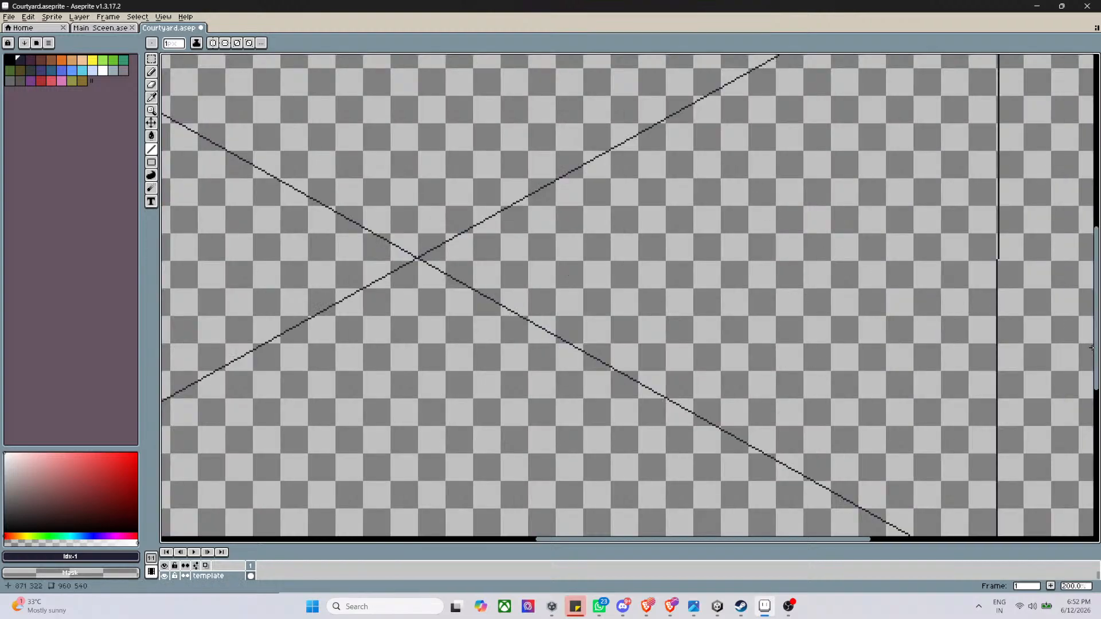
{"action": "left_click_drag", "start_coordinate": [1097, 356], "coordinate": [1097, 345]}
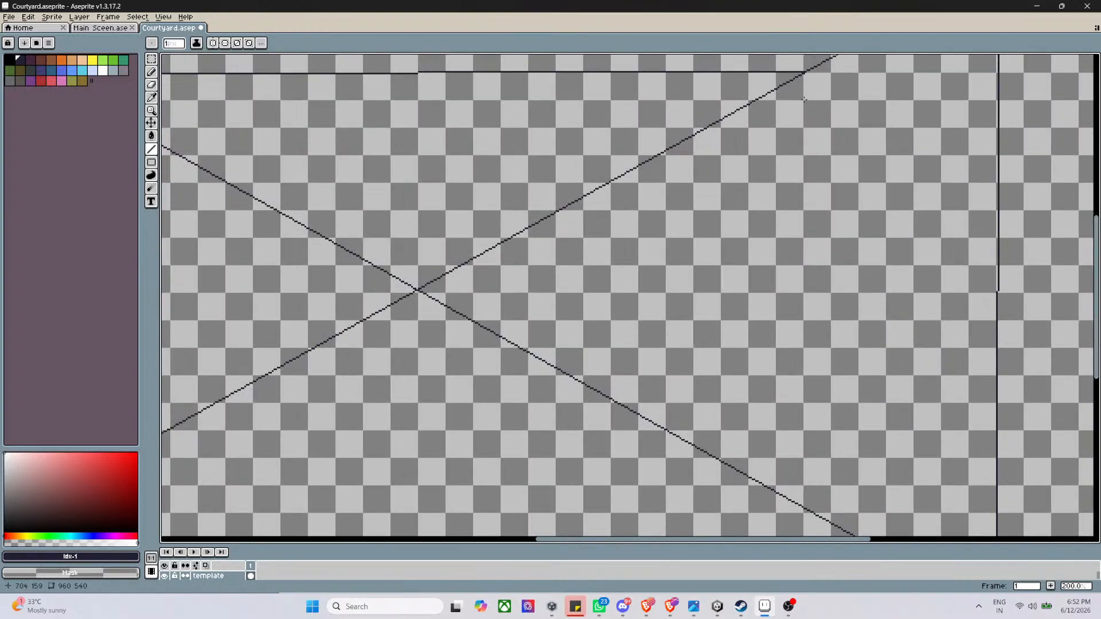
{"action": "mouse_move", "coordinate": [803, 72]}
{"action": "left_mouse_down"}
{"action": "mouse_move", "coordinate": [786, 480]}
{"action": "mouse_move", "coordinate": [803, 508]}
{"action": "left_mouse_up"}
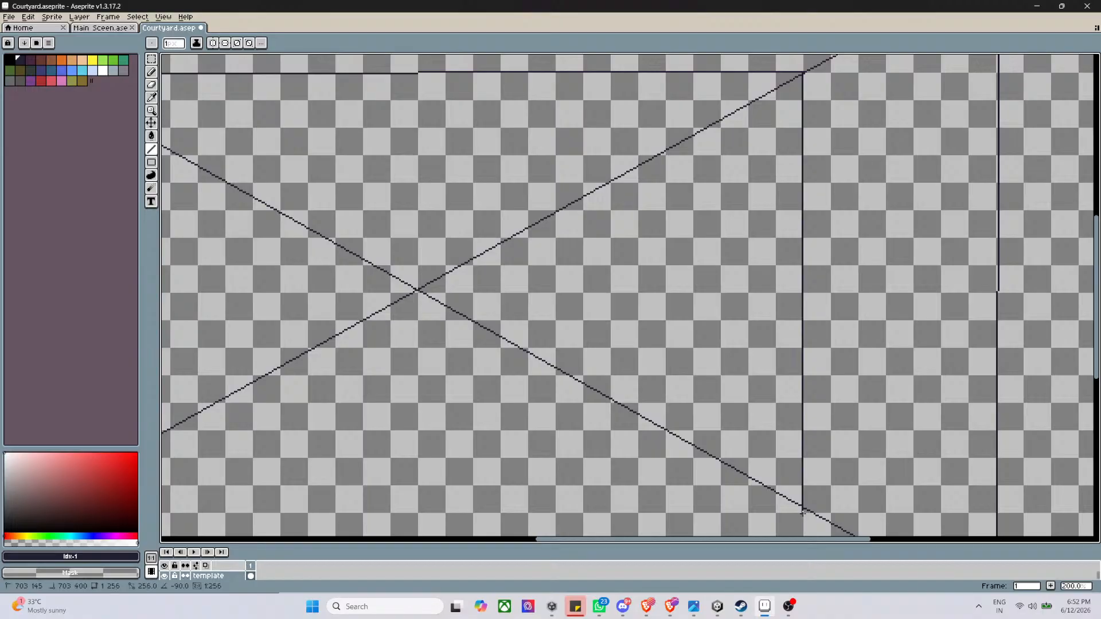
{"action": "left_click_drag", "start_coordinate": [803, 514], "coordinate": [804, 514]}
Draw the inner rectangle's bottom edge from the lower end of its right edge across to the opposite diagonal
{"action": "scroll", "coordinate": [803, 496], "scroll_direction": "down", "scroll_amount": 3}
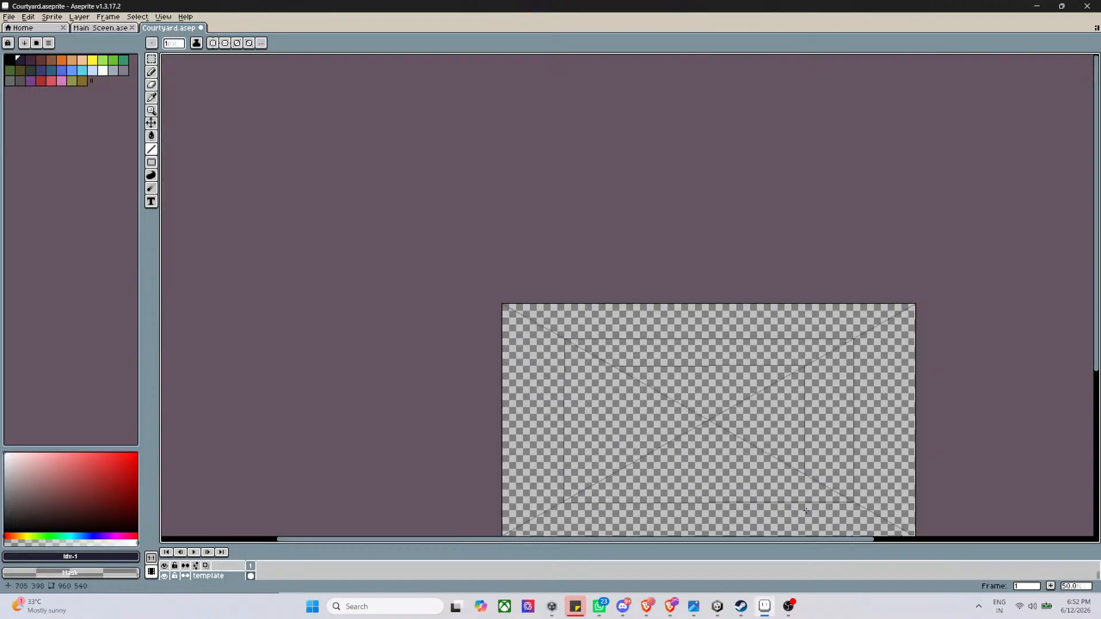
{"action": "scroll", "coordinate": [811, 520], "scroll_direction": "up", "scroll_amount": 2}
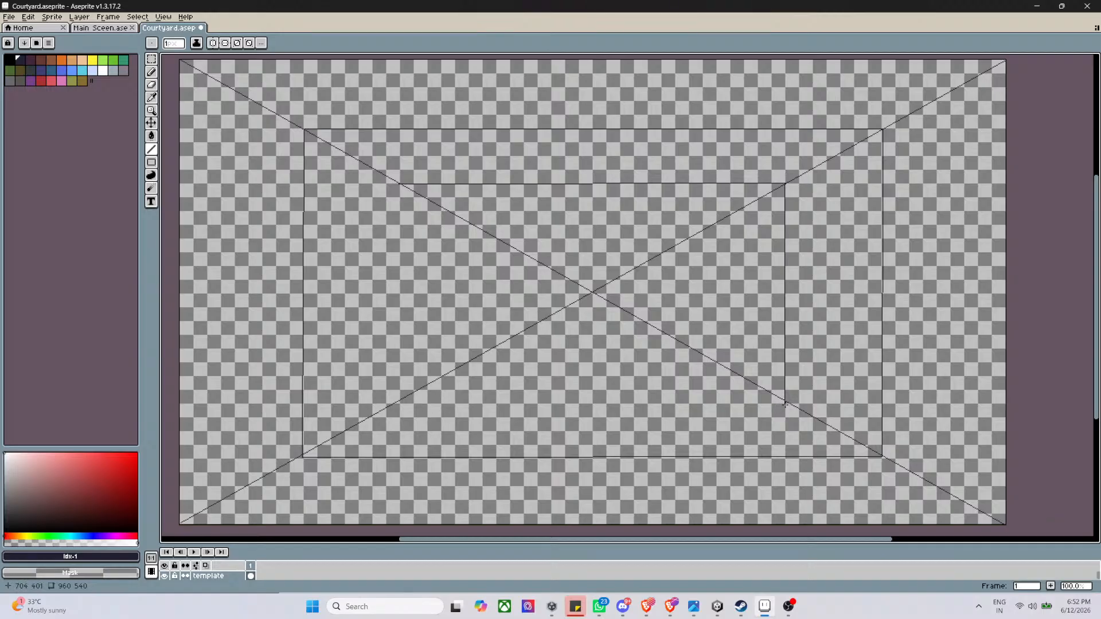
{"action": "left_click_drag", "start_coordinate": [785, 405], "coordinate": [391, 404]}
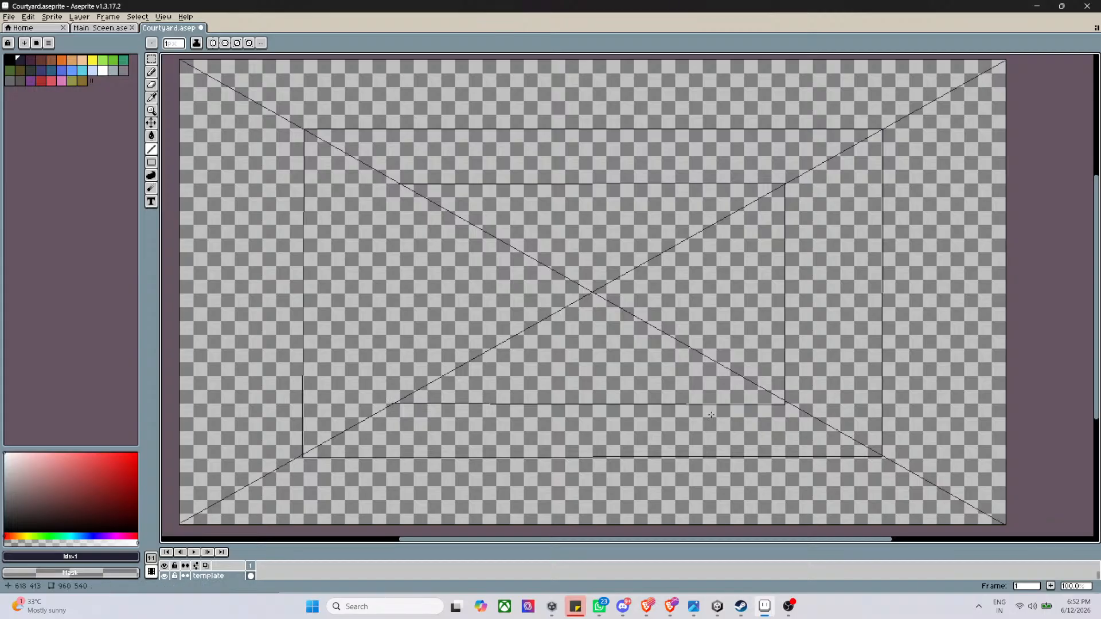
{"action": "scroll", "coordinate": [734, 415], "scroll_direction": "up", "scroll_amount": 2}
{"action": "scroll", "coordinate": [674, 405], "scroll_direction": "down", "scroll_amount": 2}
{"action": "scroll", "coordinate": [662, 406], "scroll_direction": "up", "scroll_amount": 2}
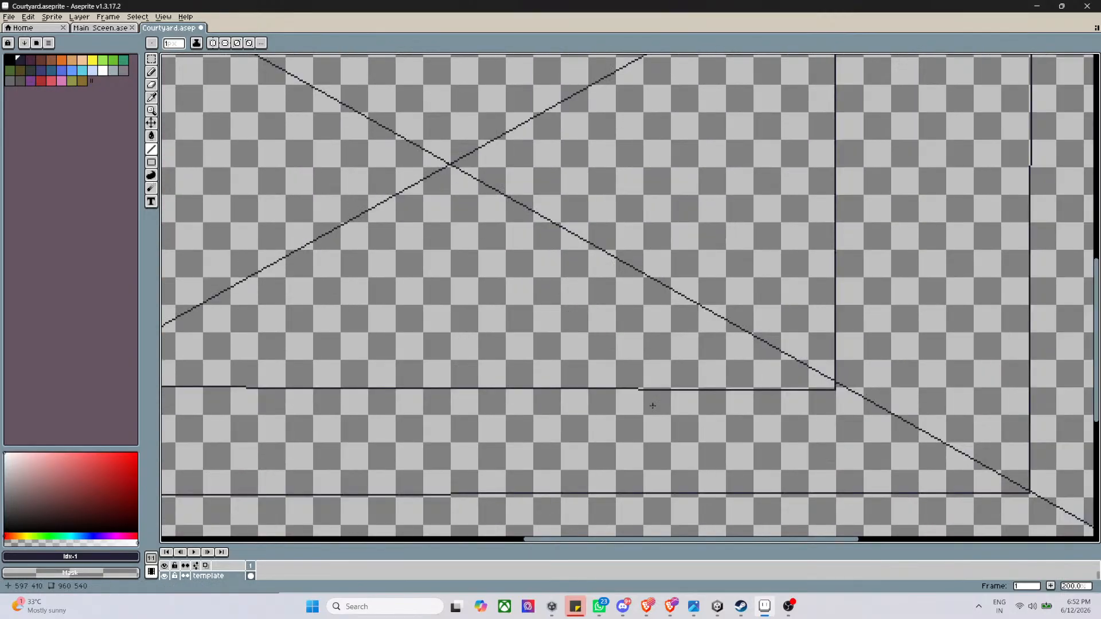
{"action": "scroll", "coordinate": [597, 406], "scroll_direction": "down", "scroll_amount": 2}
{"action": "scroll", "coordinate": [532, 406], "scroll_direction": "up", "scroll_amount": 1}
{"action": "key", "text": "v"}
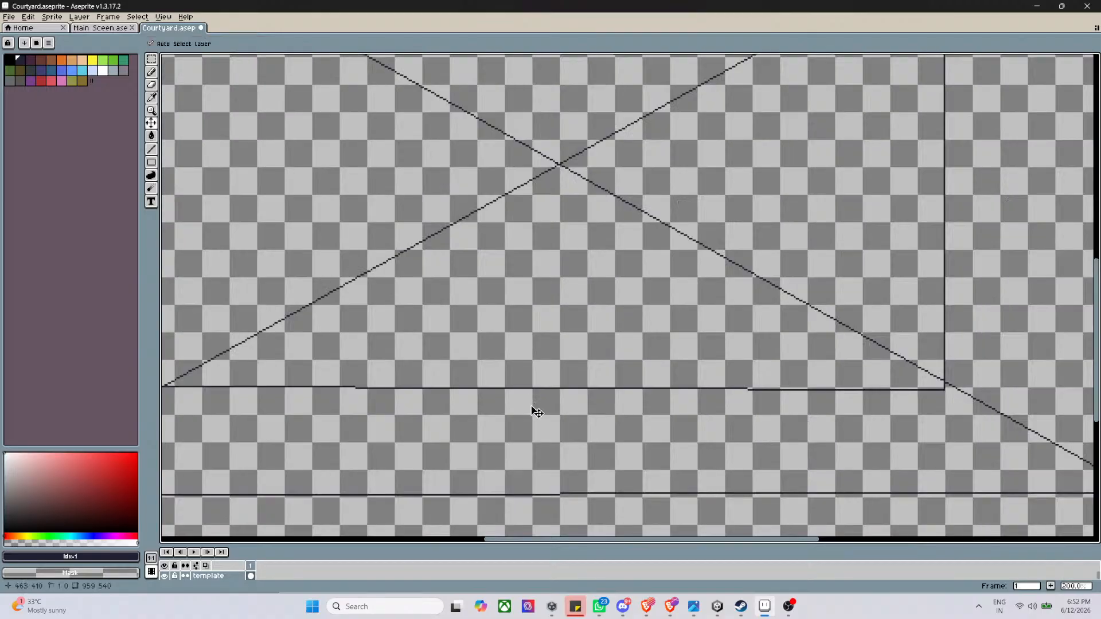
Undo the inner rectangle's bottom edge and return to the Line tool
{"action": "key", "text": "ctrl+z"}
{"action": "key", "text": "l"}
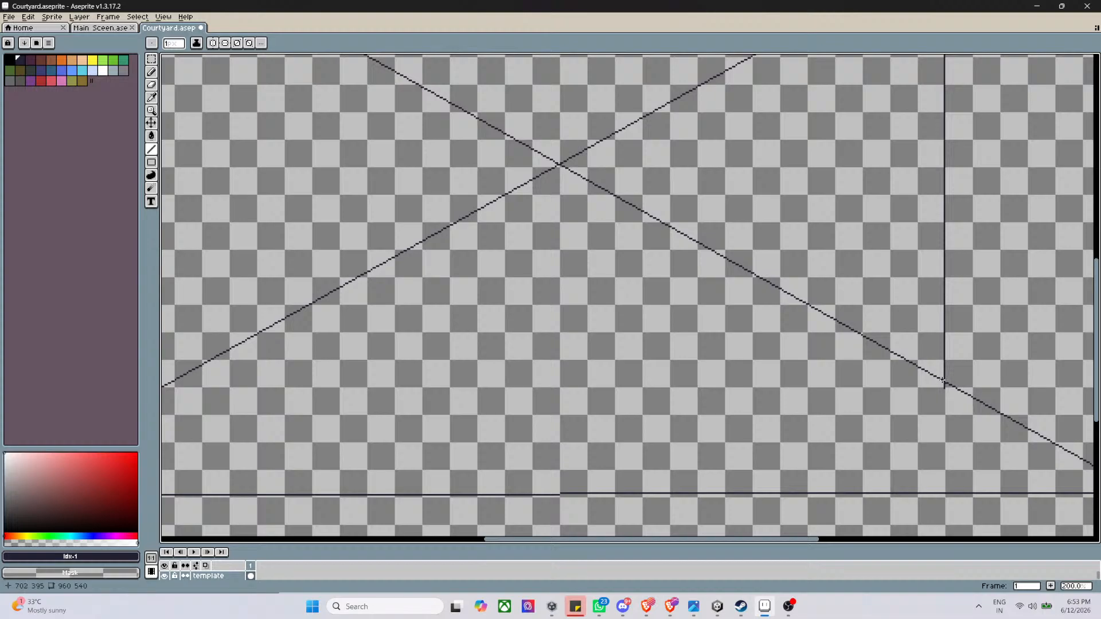
{"action": "scroll", "coordinate": [943, 383], "scroll_direction": "down", "scroll_amount": 1}
{"action": "scroll", "coordinate": [944, 384], "scroll_direction": "up", "scroll_amount": 1}
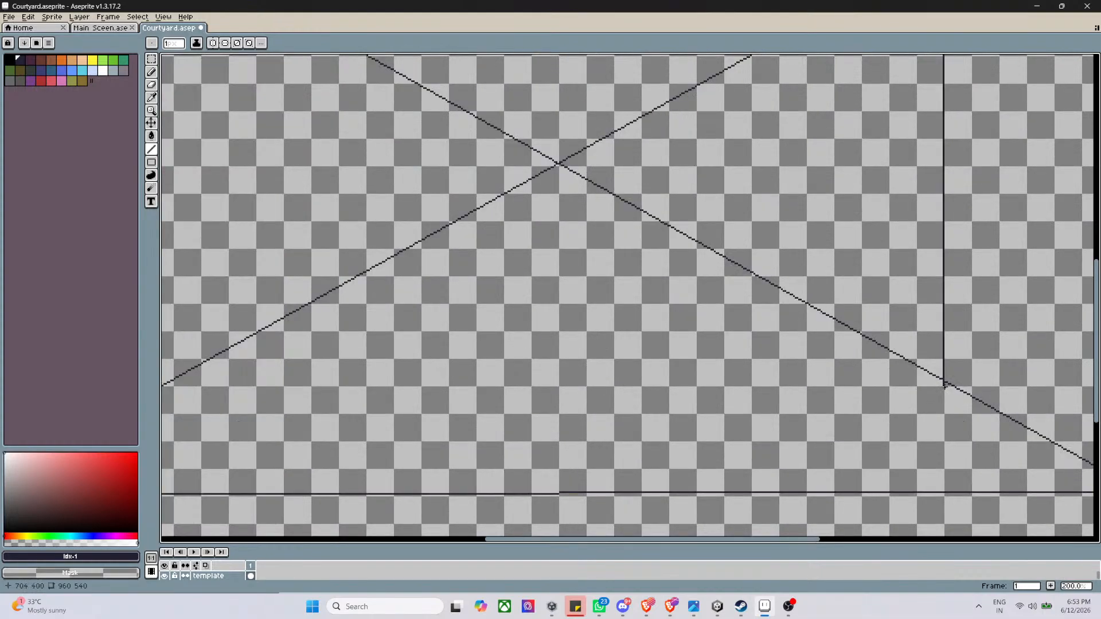
{"action": "scroll", "coordinate": [944, 386], "scroll_direction": "down", "scroll_amount": 2}
{"action": "scroll", "coordinate": [945, 386], "scroll_direction": "up", "scroll_amount": 2}
{"action": "scroll", "coordinate": [975, 407], "scroll_direction": "down", "scroll_amount": 2}
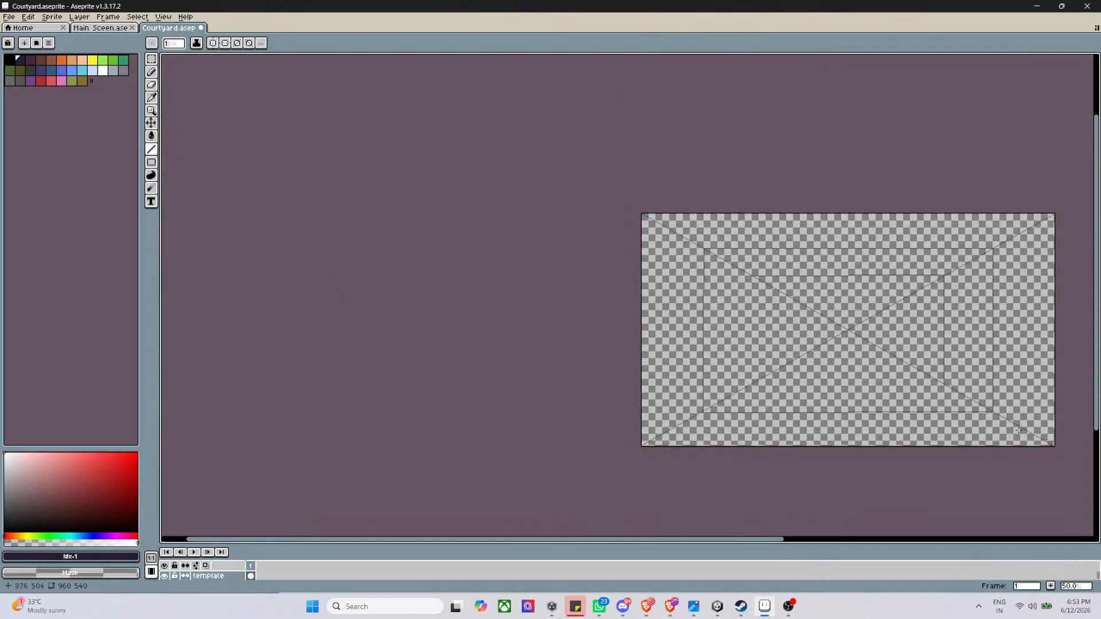
Examine at pixel level where the diagonal meets the canvas's lower-right and upper-left corners
{"action": "scroll", "coordinate": [1018, 430], "scroll_direction": "up", "scroll_amount": 5}
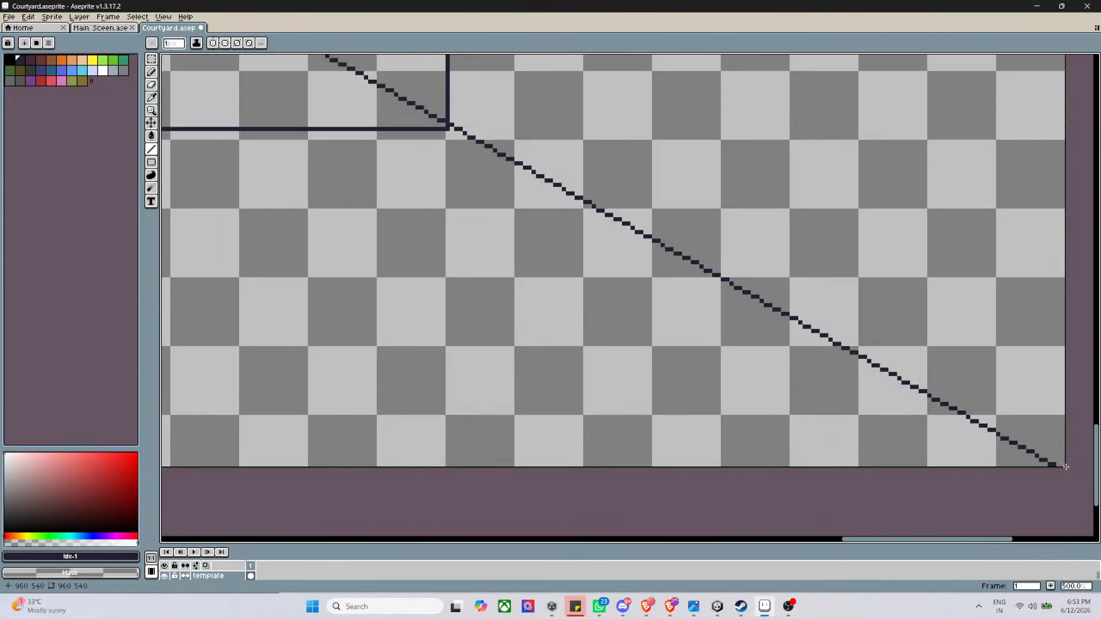
{"action": "scroll", "coordinate": [1066, 469], "scroll_direction": "down", "scroll_amount": 6}
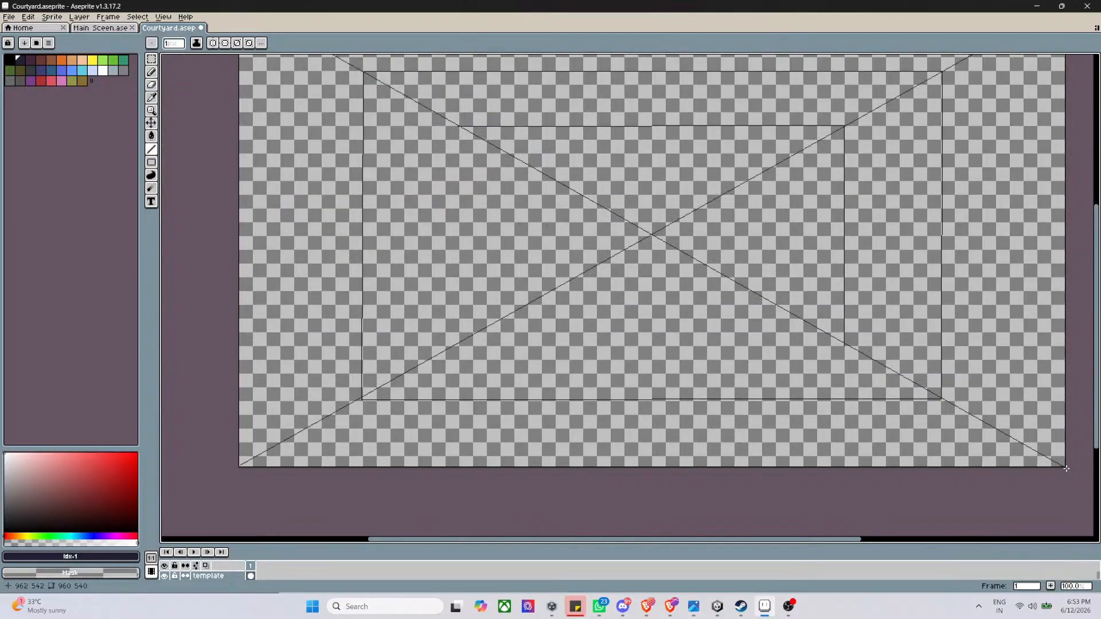
{"action": "scroll", "coordinate": [1067, 469], "scroll_direction": "up", "scroll_amount": 4}
{"action": "scroll", "coordinate": [1067, 469], "scroll_direction": "up", "scroll_amount": 1}
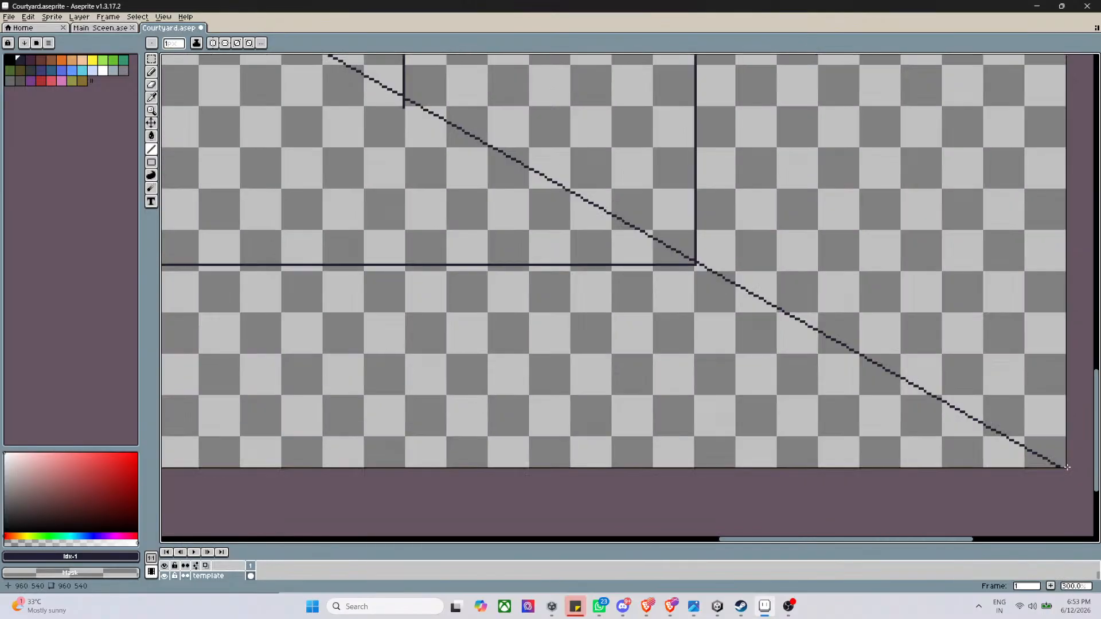
{"action": "scroll", "coordinate": [1068, 469], "scroll_direction": "up", "scroll_amount": 12}
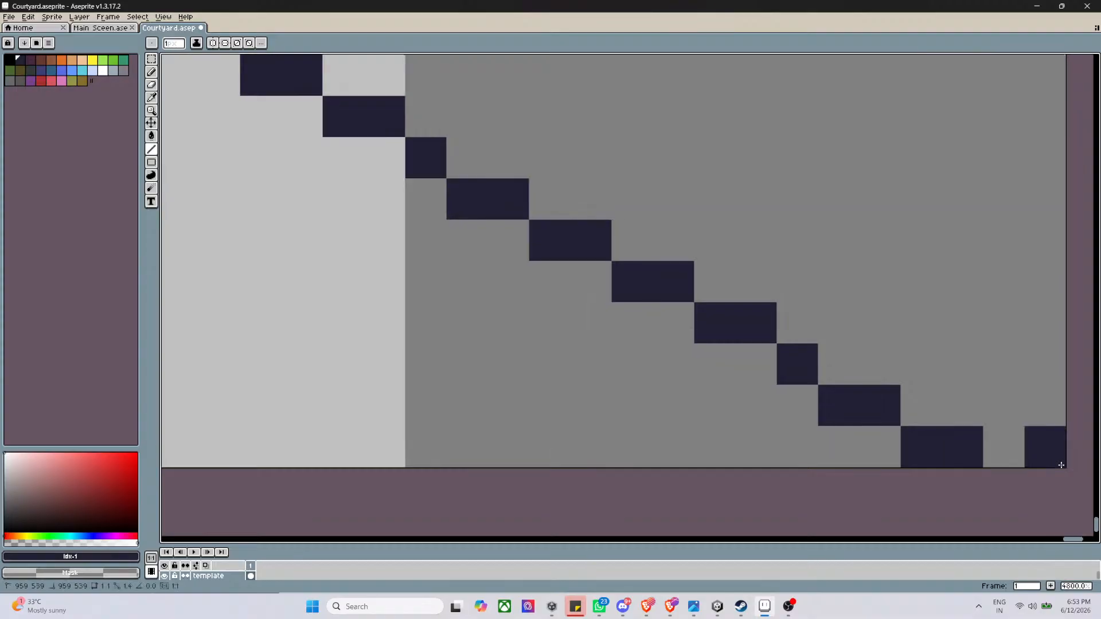
{"action": "scroll", "coordinate": [1061, 465], "scroll_direction": "down", "scroll_amount": 15}
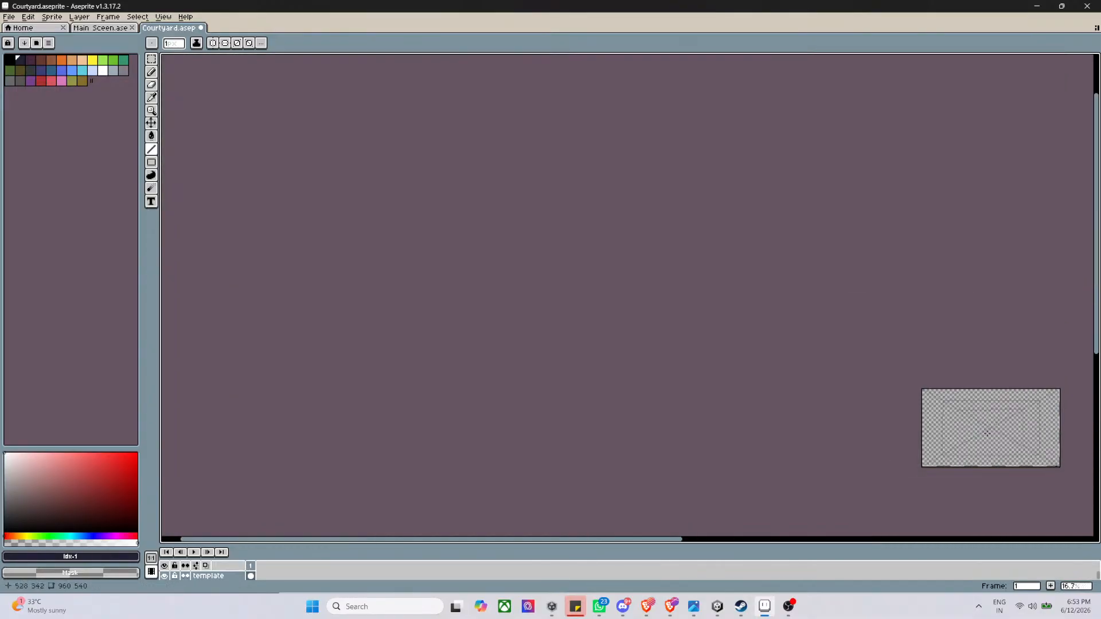
{"action": "scroll", "coordinate": [883, 326], "scroll_direction": "up", "scroll_amount": 3}
{"action": "scroll", "coordinate": [445, 222], "scroll_direction": "up", "scroll_amount": 8}
{"action": "scroll", "coordinate": [401, 229], "scroll_direction": "down", "scroll_amount": 10}
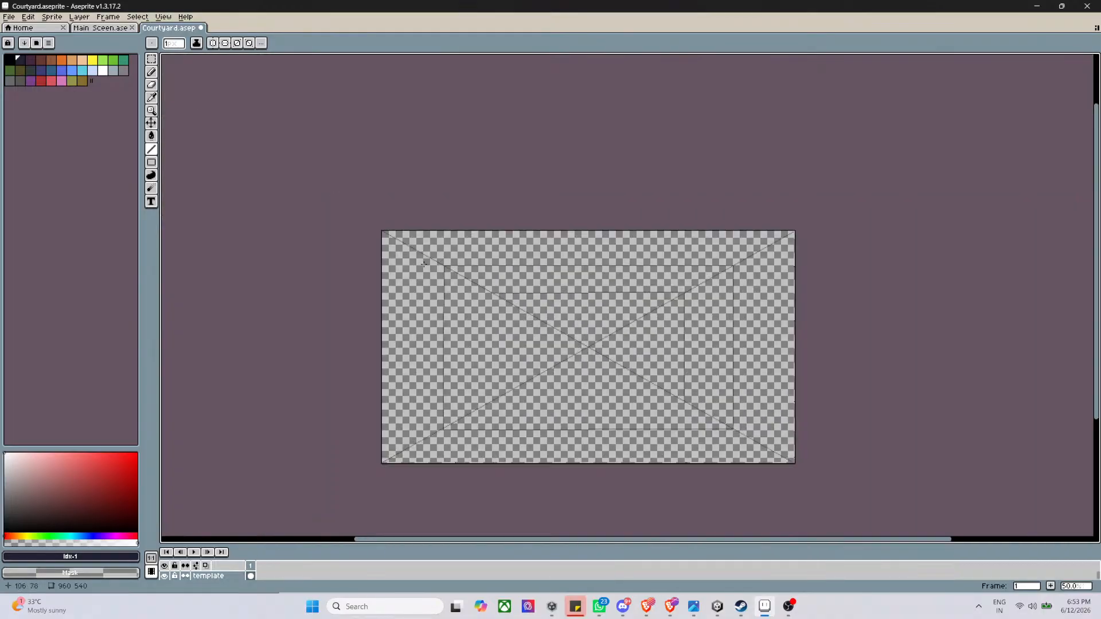
{"action": "scroll", "coordinate": [376, 239], "scroll_direction": "up", "scroll_amount": 7}
{"action": "scroll", "coordinate": [388, 229], "scroll_direction": "up", "scroll_amount": 5}
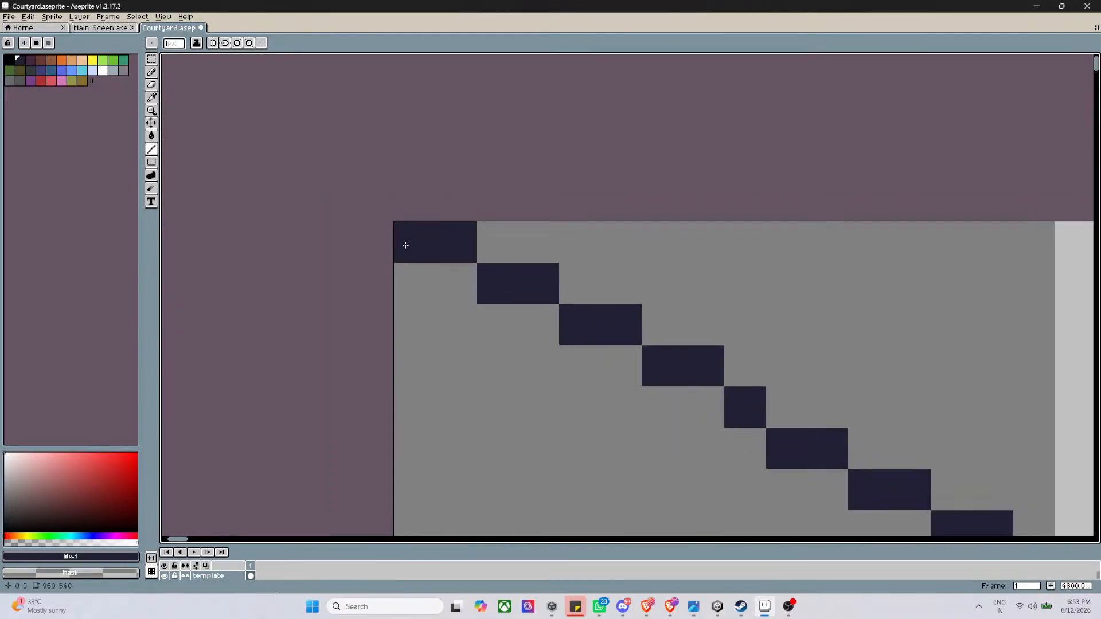
{"action": "scroll", "coordinate": [407, 248], "scroll_direction": "down", "scroll_amount": 16}
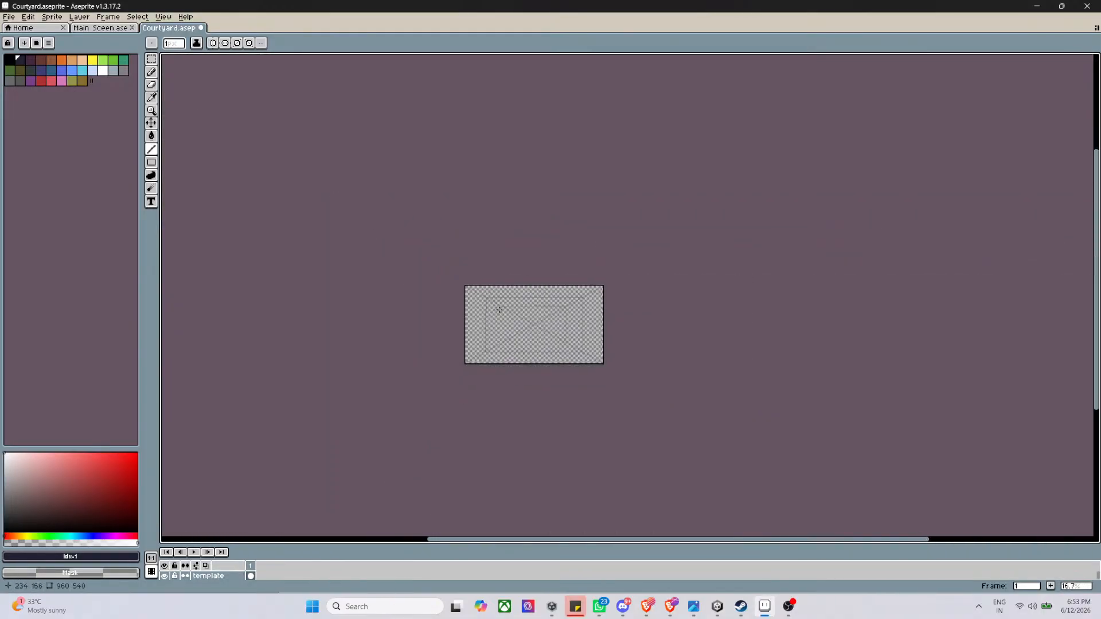
{"action": "scroll", "coordinate": [514, 325], "scroll_direction": "up", "scroll_amount": 3}
{"action": "scroll", "coordinate": [952, 518], "scroll_direction": "up", "scroll_amount": 5}
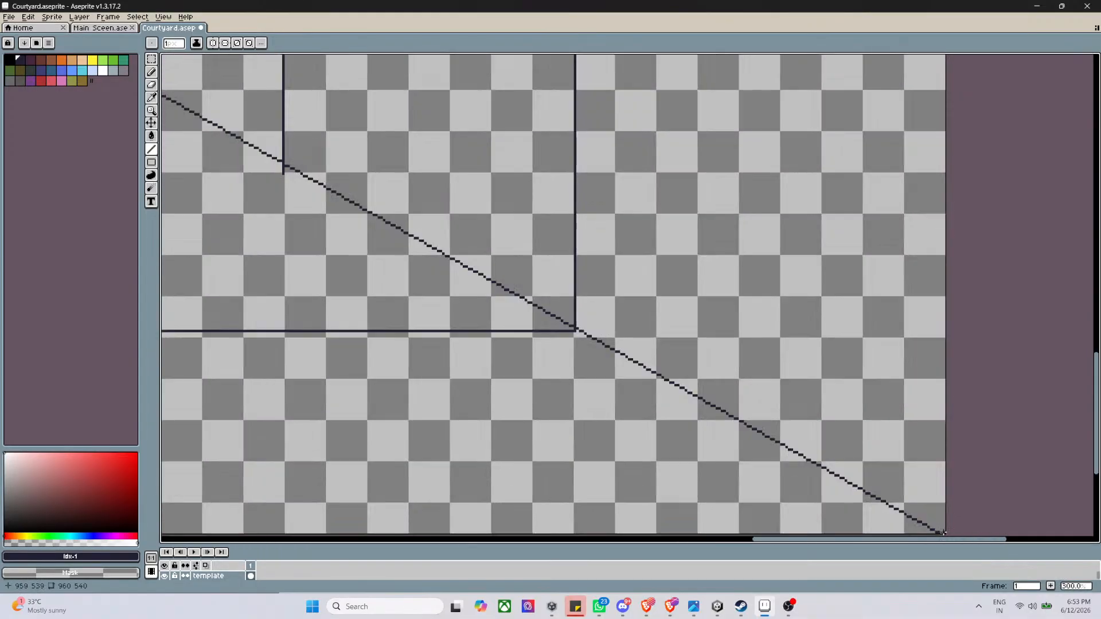
{"action": "scroll", "coordinate": [947, 532], "scroll_direction": "up", "scroll_amount": 1}
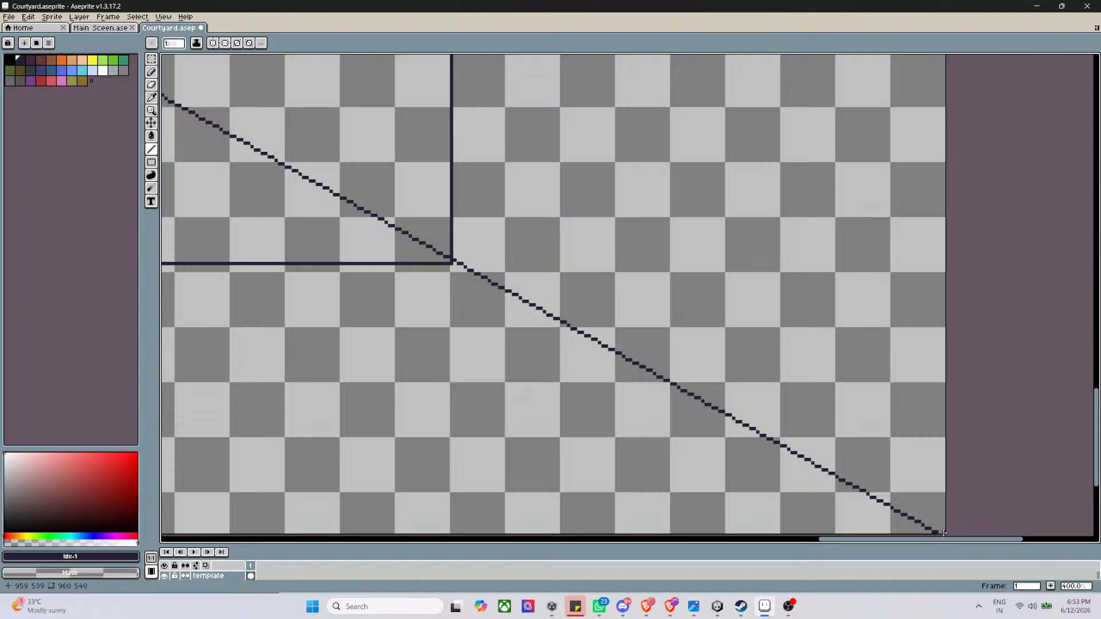
Abandon a retraced diagonal and undo every guide line so the template layer is empty
{"action": "left_click_drag", "start_coordinate": [944, 532], "coordinate": [163, 56]}
{"action": "key", "text": "ctrl+z"}
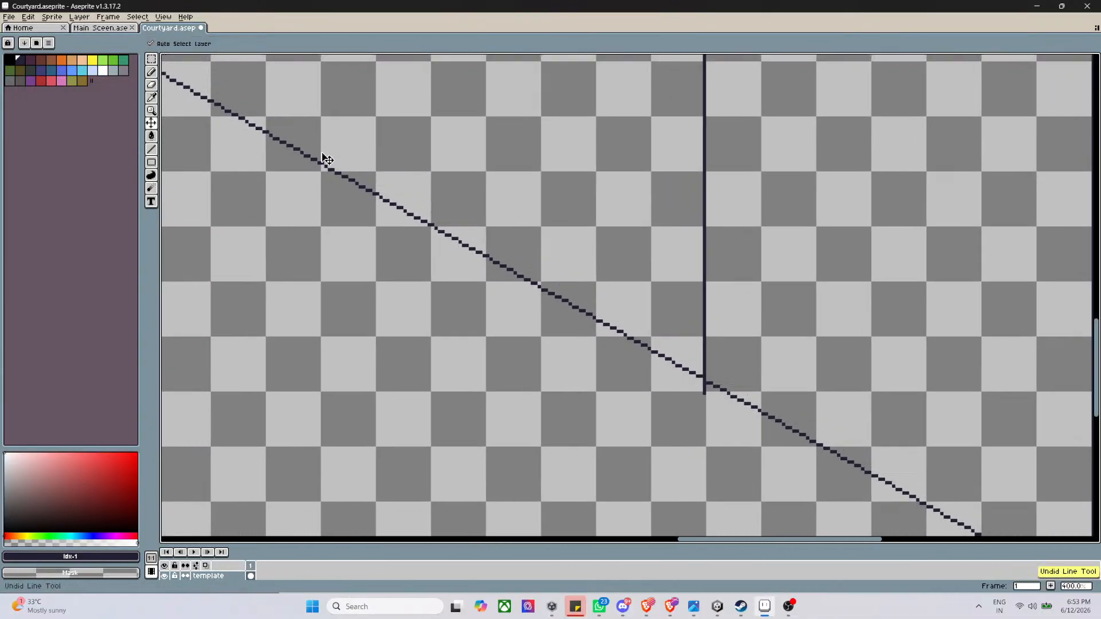
{"action": "key", "text": "ctrl+z"}
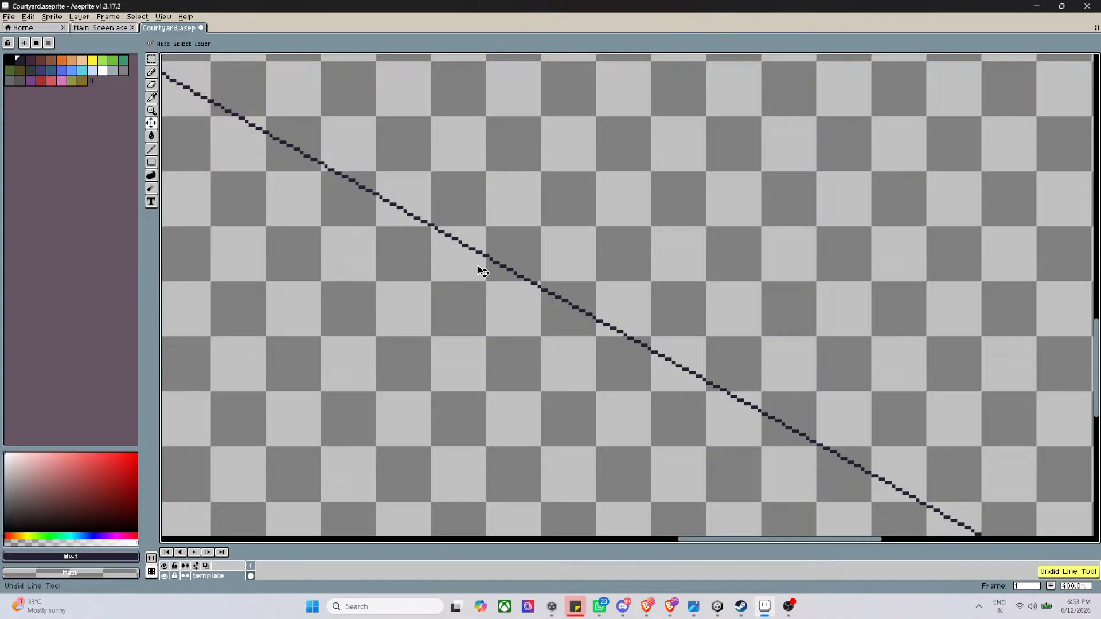
{"action": "key", "text": "ctrl+z"}
{"action": "key", "text": "ctrl+z"}
{"action": "scroll", "coordinate": [479, 269], "scroll_direction": "down", "scroll_amount": 5}
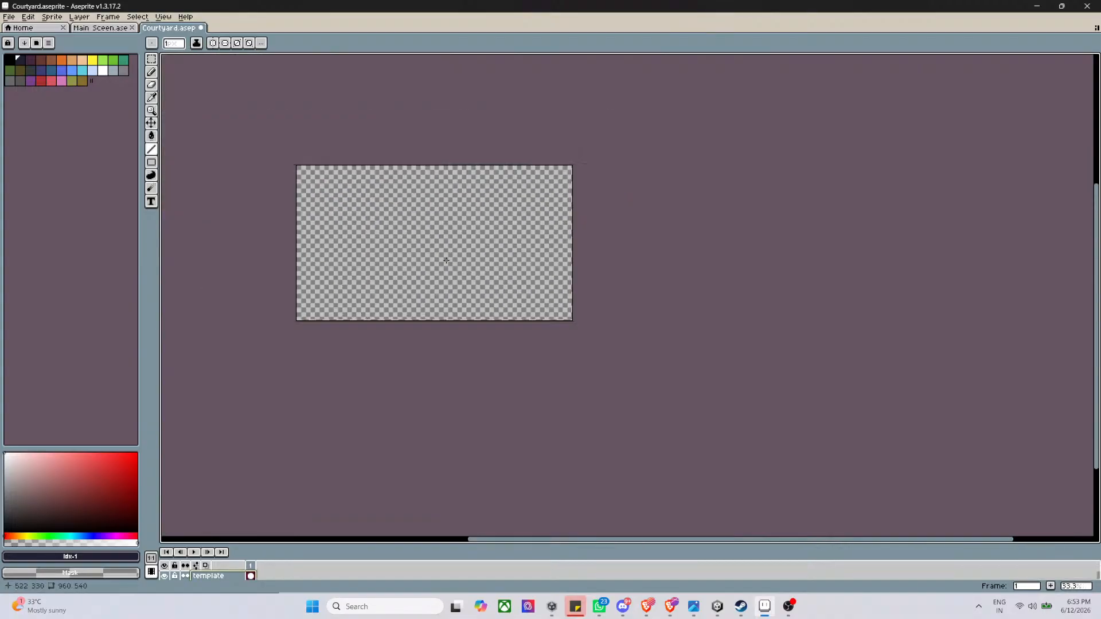
Mark the canvas's lower-right and upper-left corner pixels with single dots using the Line tool
{"action": "scroll", "coordinate": [826, 442], "scroll_direction": "up", "scroll_amount": 12}
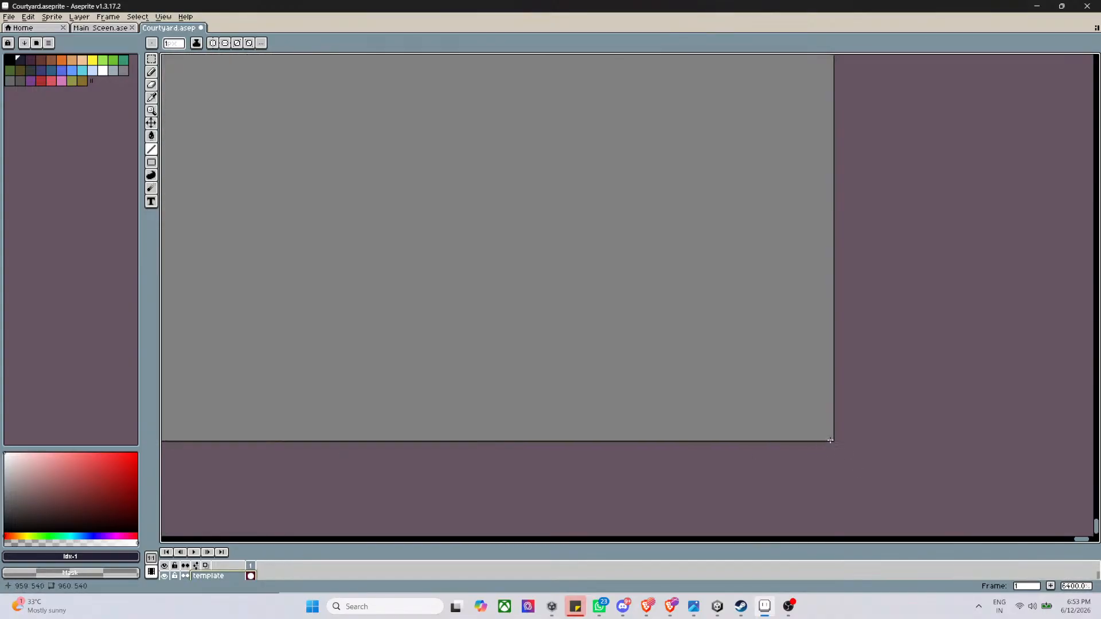
{"action": "left_click", "coordinate": [826, 437]}
{"action": "scroll", "coordinate": [826, 437], "scroll_direction": "down", "scroll_amount": 15}
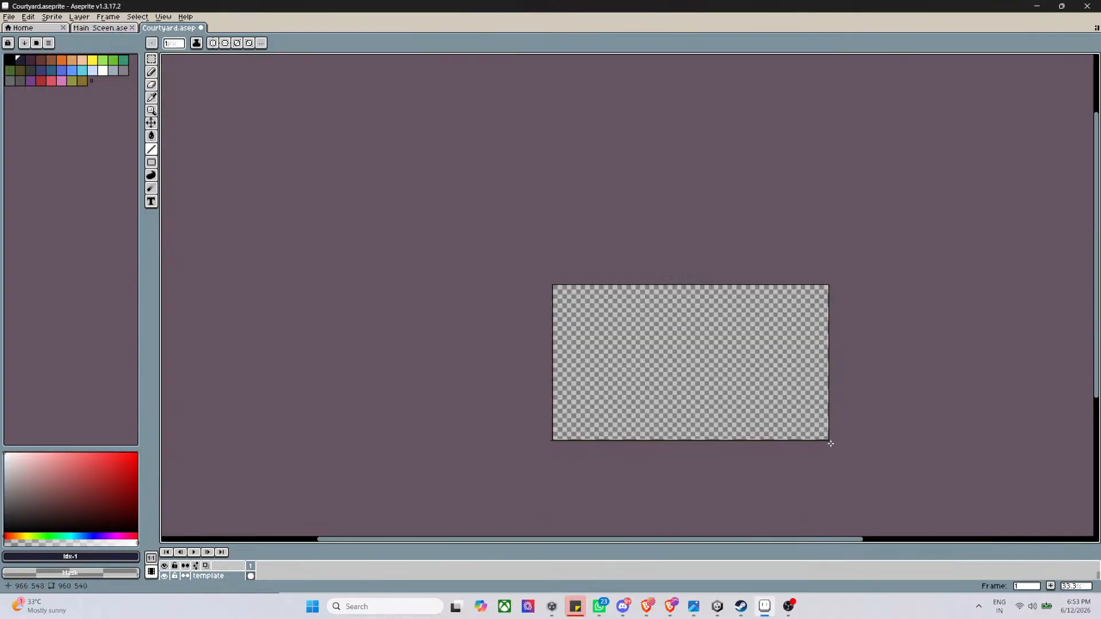
{"action": "scroll", "coordinate": [700, 381], "scroll_direction": "up", "scroll_amount": 6}
{"action": "scroll", "coordinate": [586, 273], "scroll_direction": "down", "scroll_amount": 3}
{"action": "scroll", "coordinate": [592, 261], "scroll_direction": "up", "scroll_amount": 12}
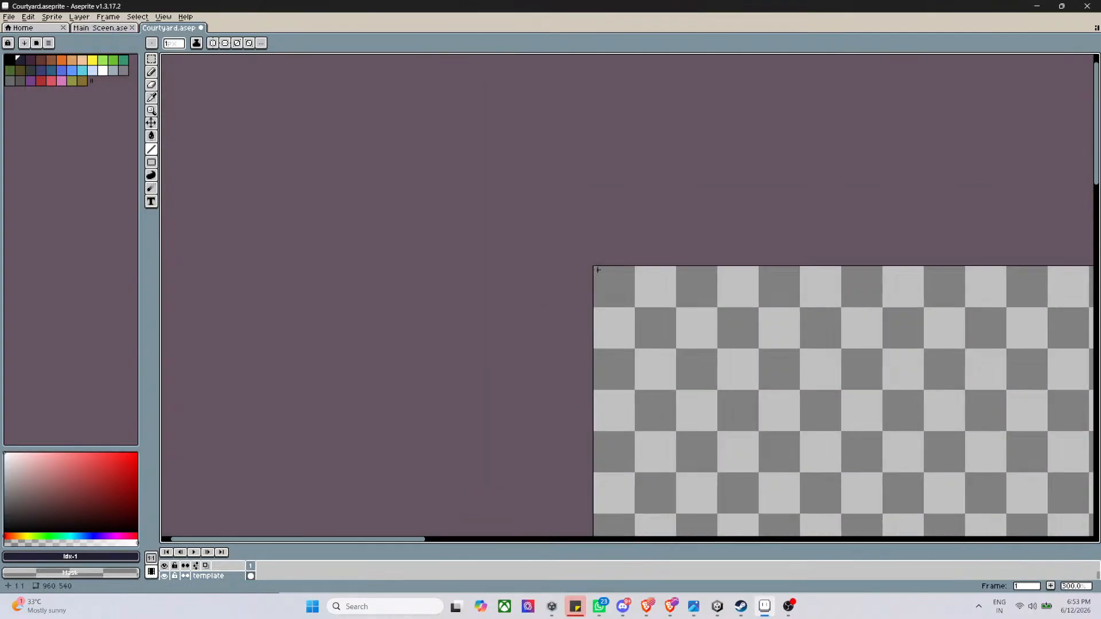
{"action": "scroll", "coordinate": [549, 195], "scroll_direction": "down", "scroll_amount": 15}
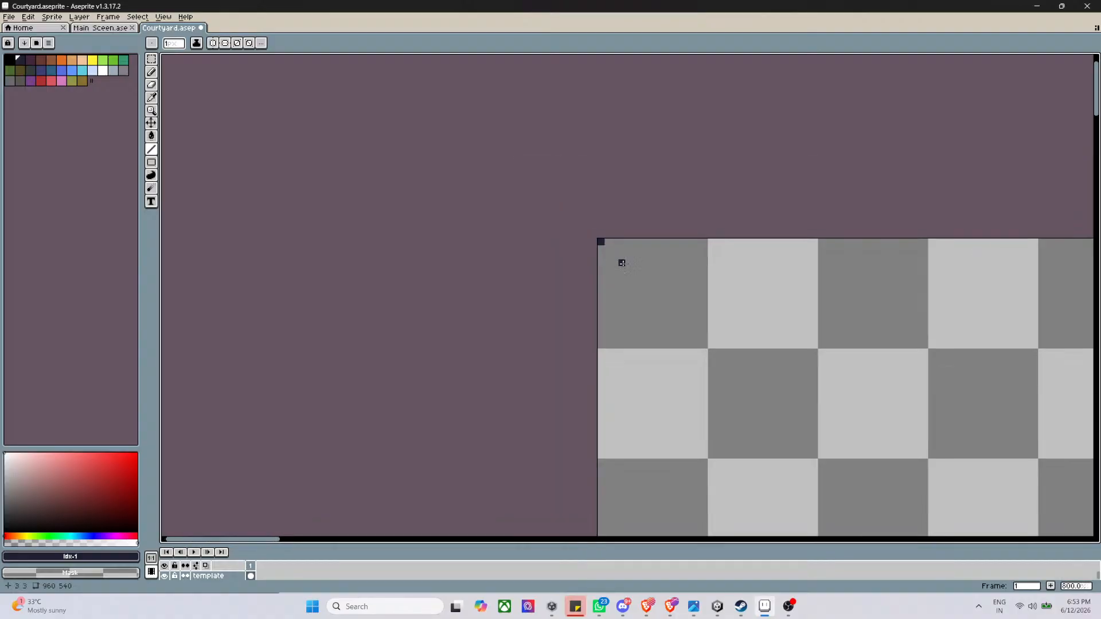
Draw a diagonal line from the lower-right corner dot to the upper-left corner dot
{"action": "scroll", "coordinate": [856, 435], "scroll_direction": "up", "scroll_amount": 6}
{"action": "scroll", "coordinate": [856, 435], "scroll_direction": "up", "scroll_amount": 3}
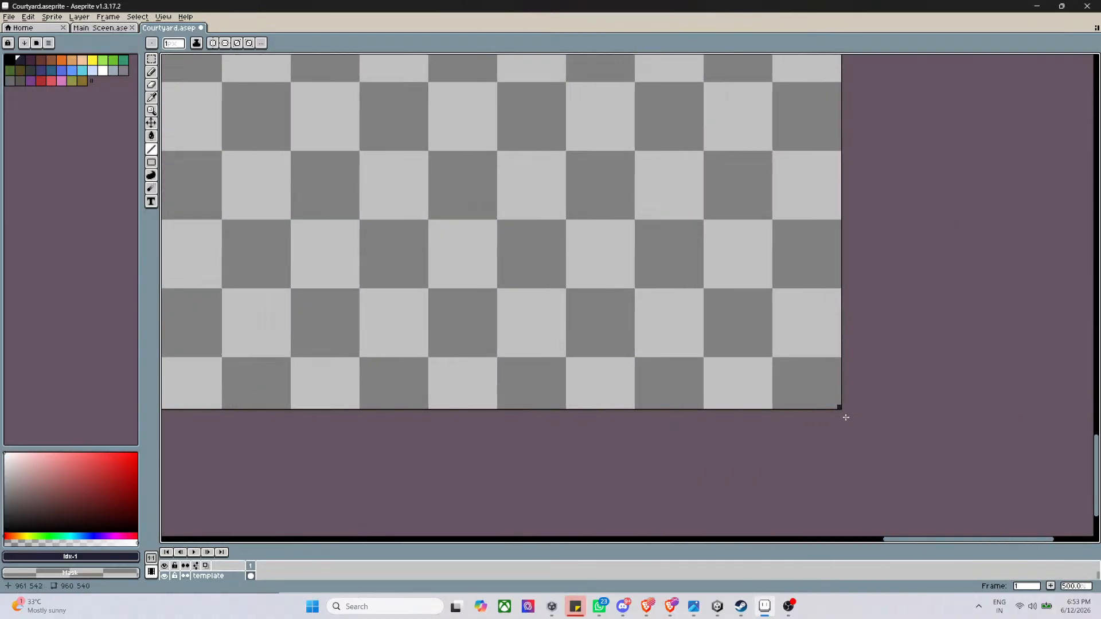
{"action": "mouse_move", "coordinate": [840, 408]}
{"action": "left_mouse_down"}
{"action": "mouse_move", "coordinate": [202, 111]}
{"action": "mouse_move", "coordinate": [164, 54]}
{"action": "mouse_move", "coordinate": [196, 131]}
{"action": "mouse_move", "coordinate": [163, 53]}
{"action": "mouse_move", "coordinate": [213, 61]}
{"action": "left_mouse_up"}
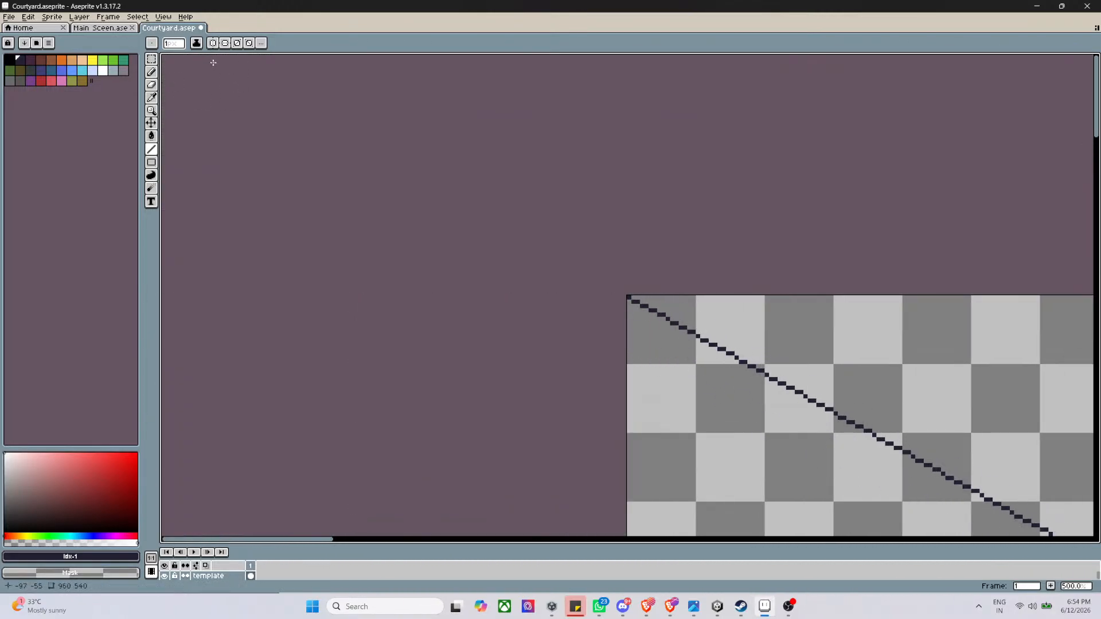
Mark the canvas's upper-right and lower-left corner pixels with single dots
{"action": "scroll", "coordinate": [635, 283], "scroll_direction": "down", "scroll_amount": 9}
{"action": "scroll", "coordinate": [660, 306], "scroll_direction": "up", "scroll_amount": 5}
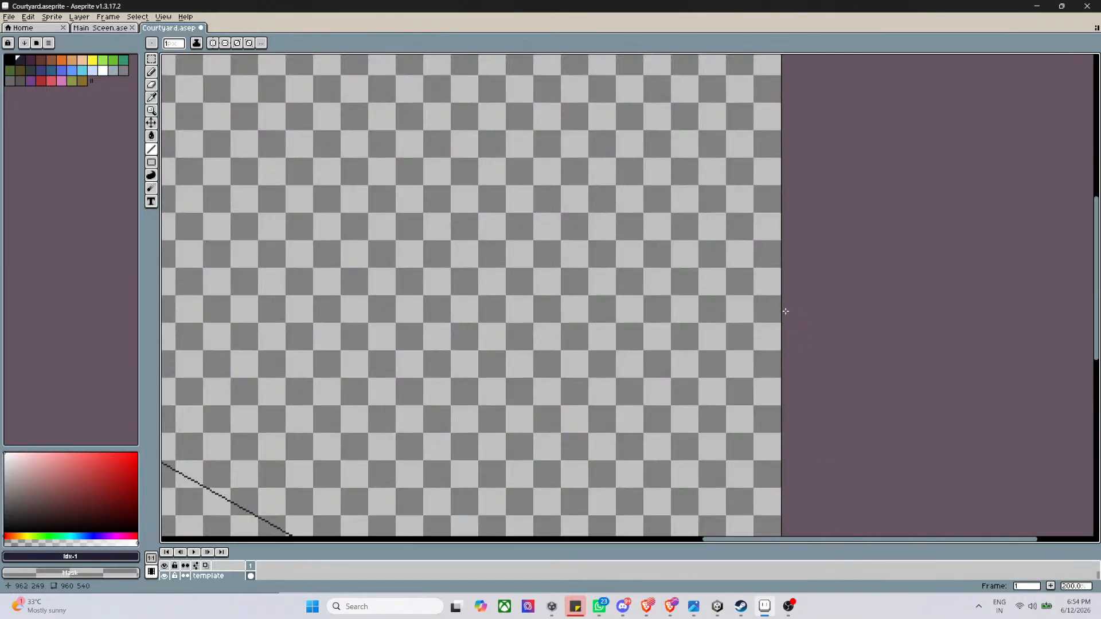
{"action": "scroll", "coordinate": [802, 262], "scroll_direction": "down", "scroll_amount": 6}
{"action": "scroll", "coordinate": [802, 262], "scroll_direction": "up", "scroll_amount": 12}
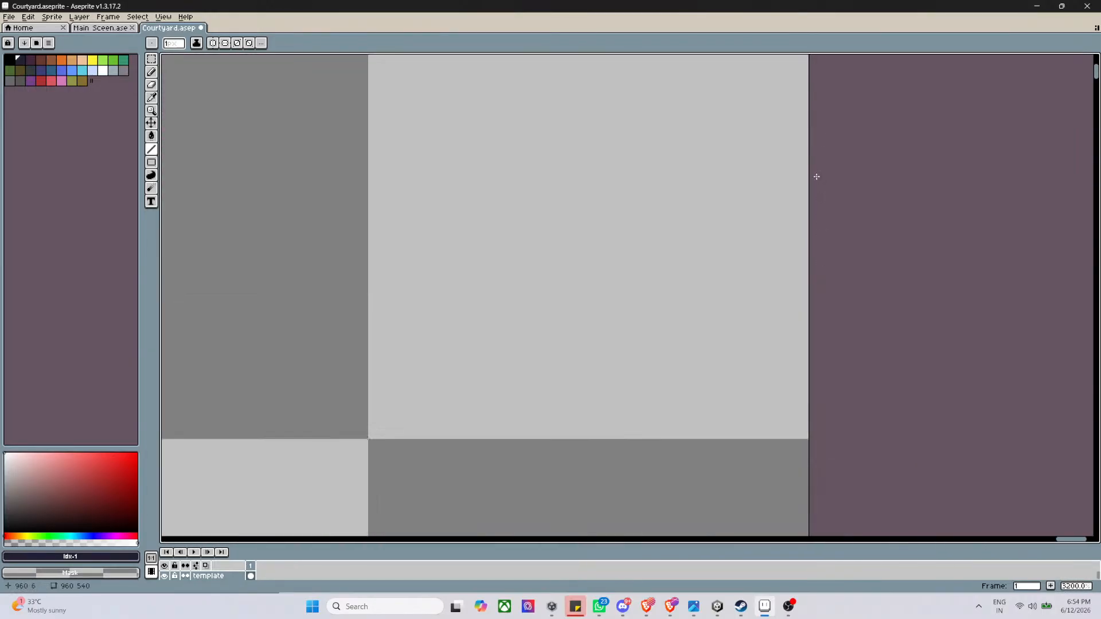
{"action": "scroll", "coordinate": [796, 103], "scroll_direction": "down", "scroll_amount": 10}
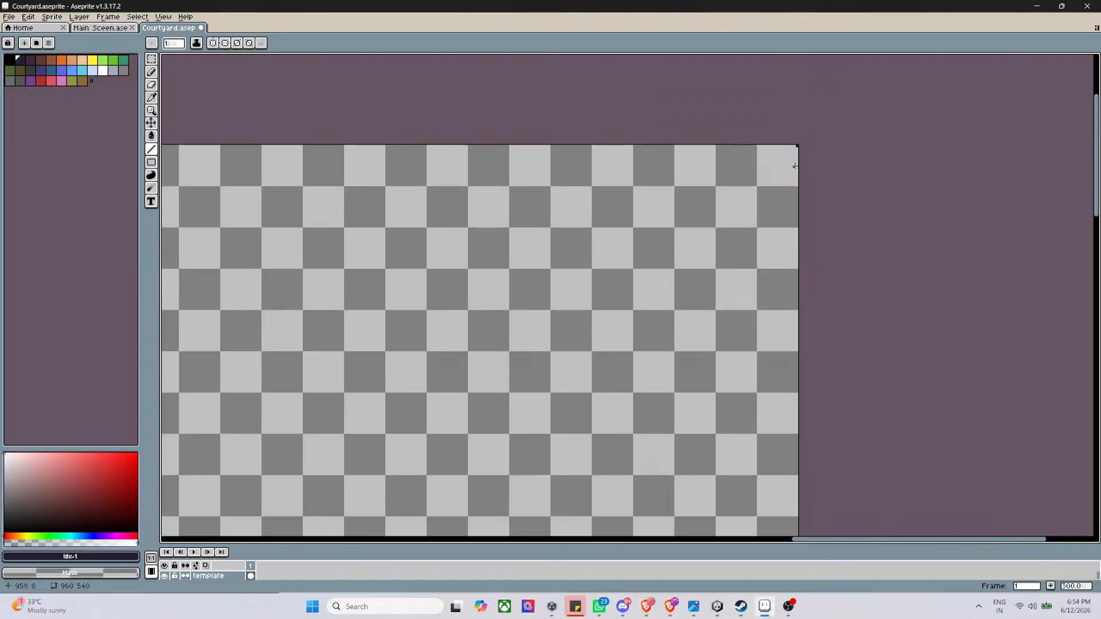
{"action": "scroll", "coordinate": [700, 287], "scroll_direction": "up", "scroll_amount": 7}
{"action": "scroll", "coordinate": [711, 298], "scroll_direction": "down", "scroll_amount": 4}
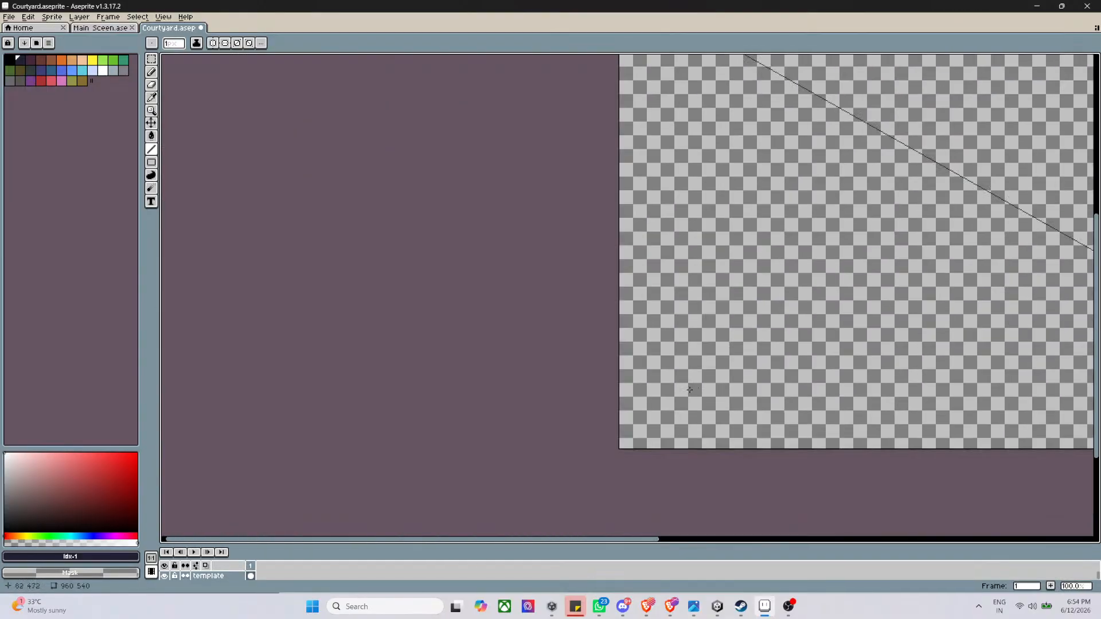
{"action": "scroll", "coordinate": [643, 473], "scroll_direction": "up", "scroll_amount": 4}
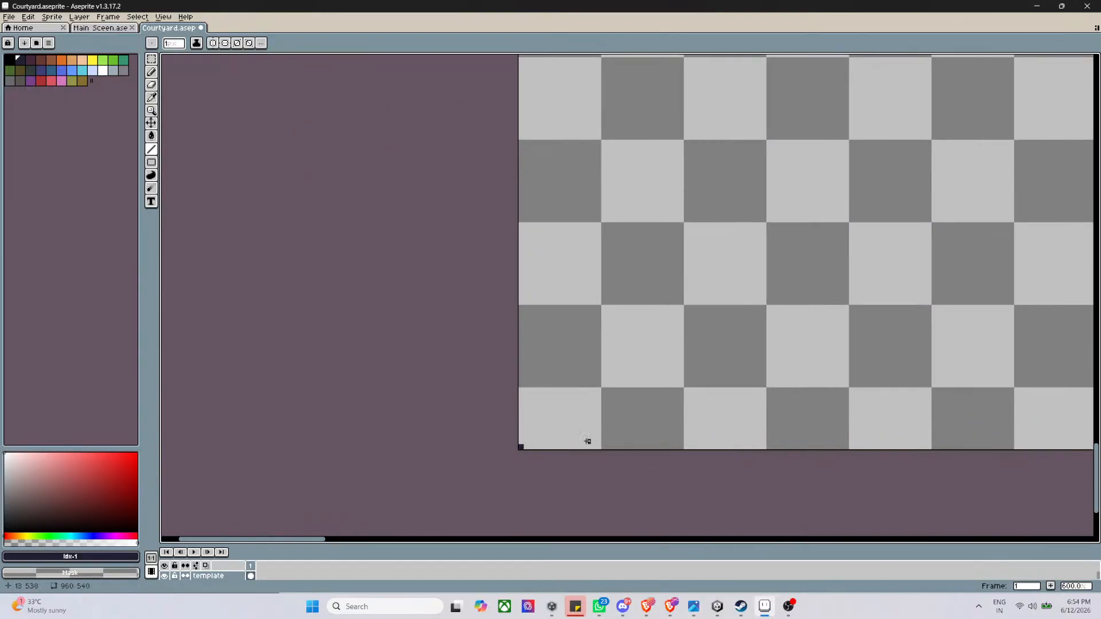
Draw the second diagonal from the lower-left corner dot to the upper-right corner dot
{"action": "scroll", "coordinate": [588, 441], "scroll_direction": "down", "scroll_amount": 7}
{"action": "scroll", "coordinate": [580, 461], "scroll_direction": "up", "scroll_amount": 3}
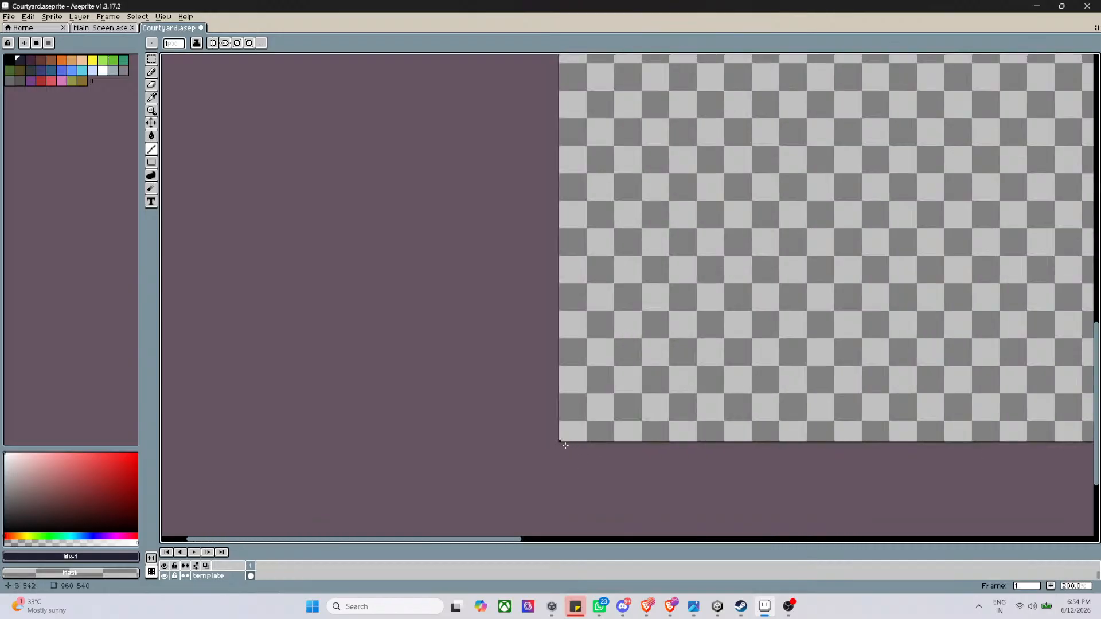
{"action": "scroll", "coordinate": [557, 451], "scroll_direction": "up", "scroll_amount": 6}
{"action": "left_click_drag", "start_coordinate": [563, 438], "coordinate": [934, 216]}
Check the second diagonal's alignment at the canvas's upper-right corner
{"action": "scroll", "coordinate": [1045, 65], "scroll_direction": "down", "scroll_amount": 5}
{"action": "scroll", "coordinate": [1091, 123], "scroll_direction": "down", "scroll_amount": 3}
{"action": "scroll", "coordinate": [1091, 123], "scroll_direction": "up", "scroll_amount": 2}
{"action": "scroll", "coordinate": [1091, 123], "scroll_direction": "up", "scroll_amount": 9}
{"action": "scroll", "coordinate": [918, 225], "scroll_direction": "down", "scroll_amount": 13}
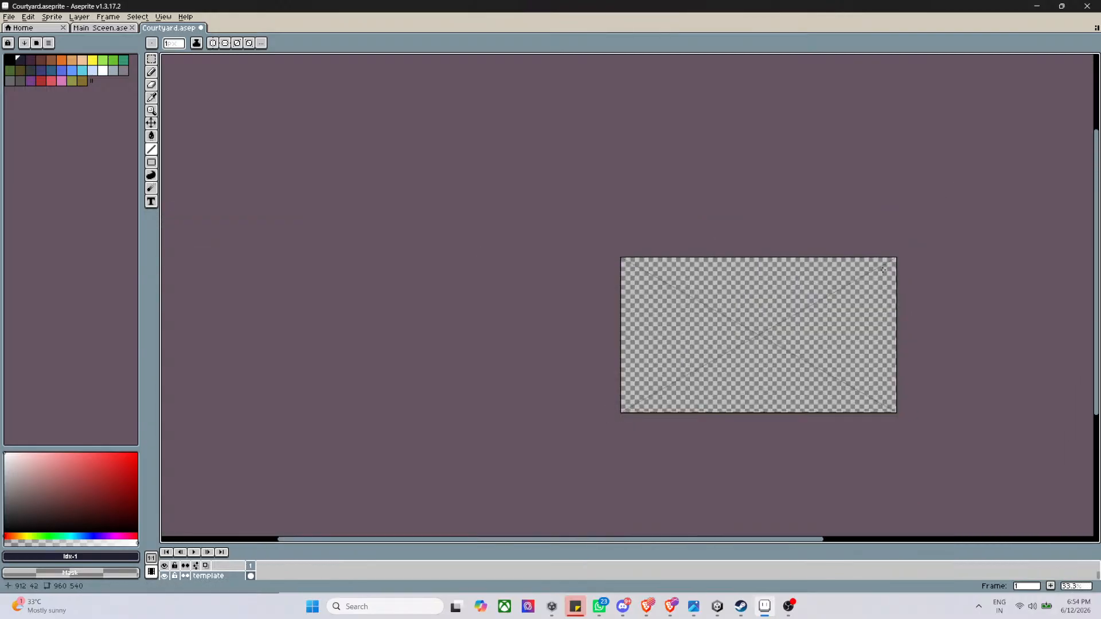
{"action": "scroll", "coordinate": [813, 348], "scroll_direction": "up", "scroll_amount": 3}
{"action": "scroll", "coordinate": [812, 348], "scroll_direction": "down", "scroll_amount": 4}
{"action": "scroll", "coordinate": [746, 333], "scroll_direction": "up", "scroll_amount": 4}
{"action": "scroll", "coordinate": [699, 316], "scroll_direction": "down", "scroll_amount": 4}
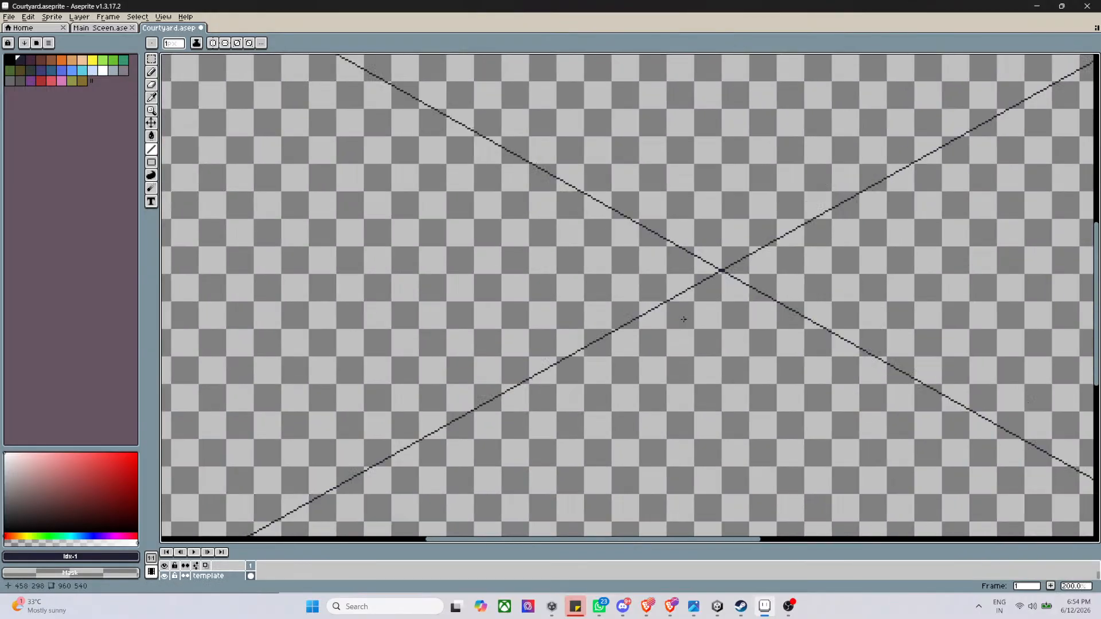
Examine the crossing point of the two diagonals at the canvas centre and the overall guide
{"action": "scroll", "coordinate": [699, 316], "scroll_direction": "up", "scroll_amount": 5}
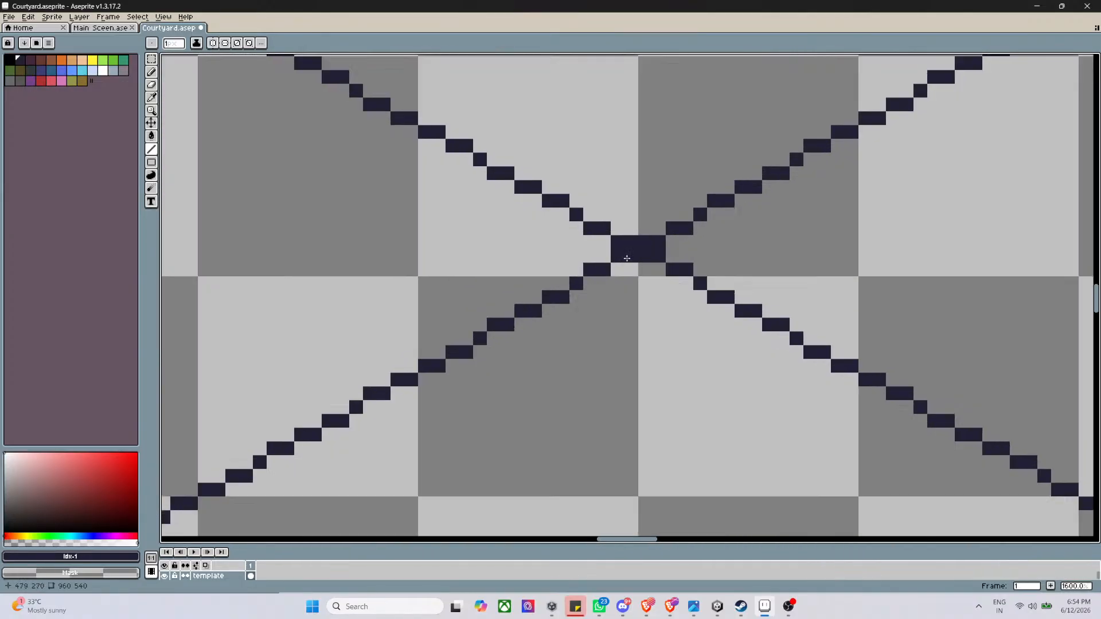
{"action": "scroll", "coordinate": [631, 260], "scroll_direction": "down", "scroll_amount": 6}
{"action": "scroll", "coordinate": [635, 254], "scroll_direction": "up", "scroll_amount": 2}
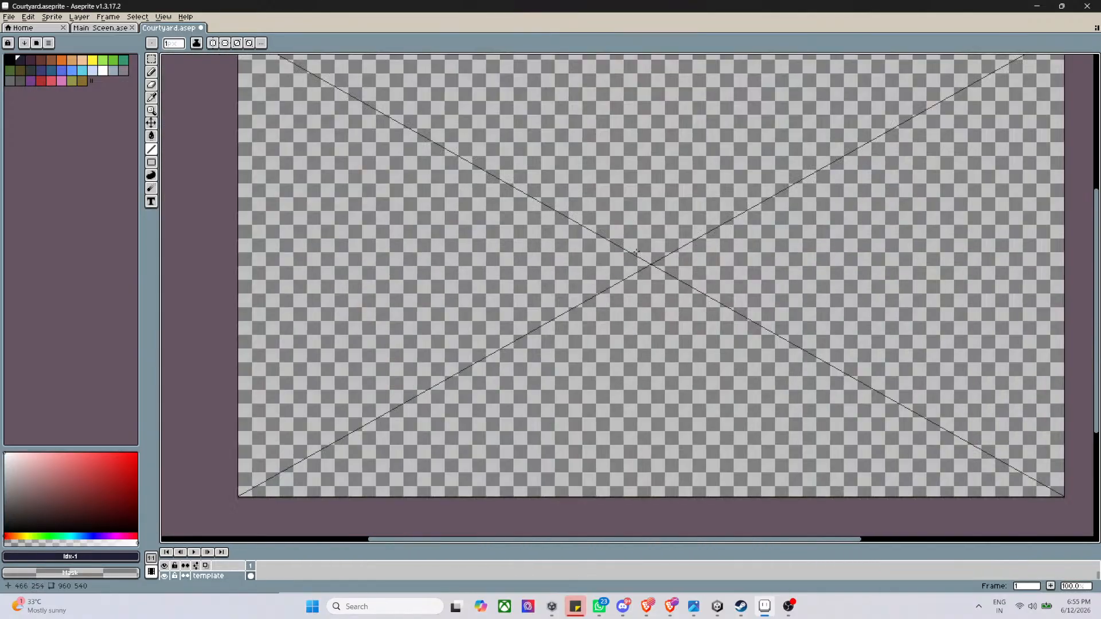
{"action": "scroll", "coordinate": [597, 250], "scroll_direction": "down", "scroll_amount": 1}
{"action": "scroll", "coordinate": [551, 241], "scroll_direction": "up", "scroll_amount": 2}
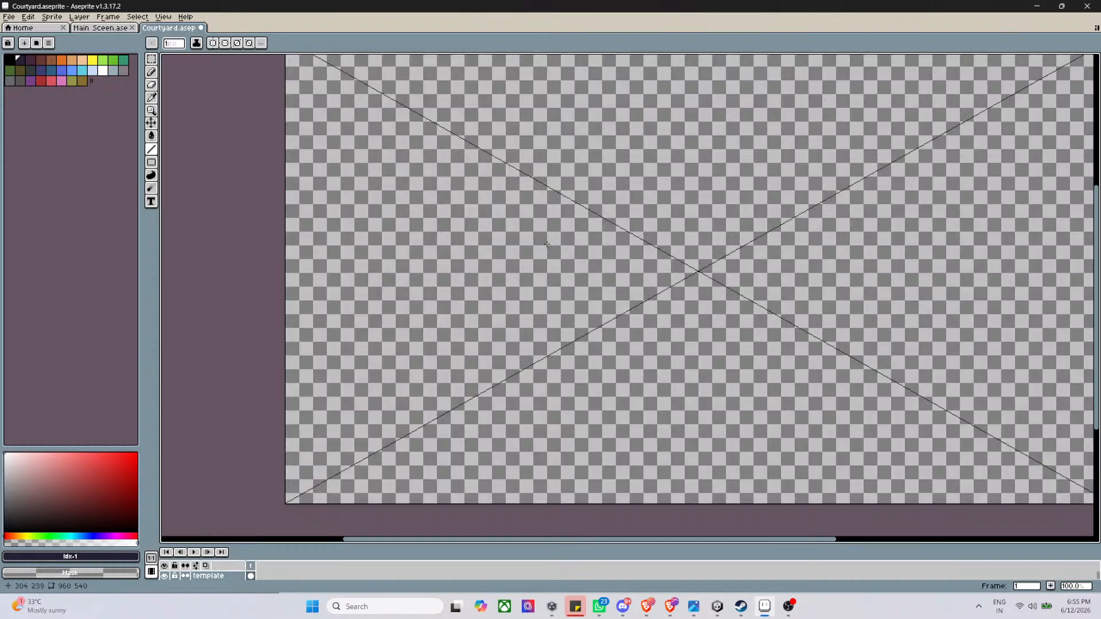
{"action": "scroll", "coordinate": [538, 243], "scroll_direction": "down", "scroll_amount": 2}
{"action": "scroll", "coordinate": [479, 201], "scroll_direction": "up", "scroll_amount": 1}
{"action": "scroll", "coordinate": [479, 202], "scroll_direction": "up", "scroll_amount": 1}
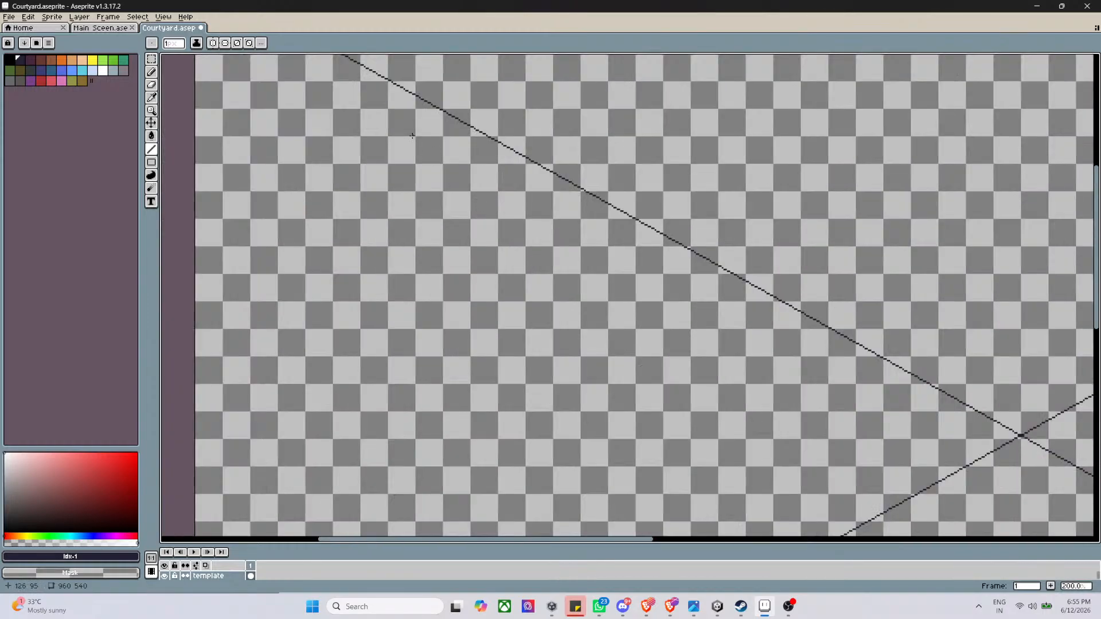
{"action": "scroll", "coordinate": [413, 137], "scroll_direction": "down", "scroll_amount": 2}
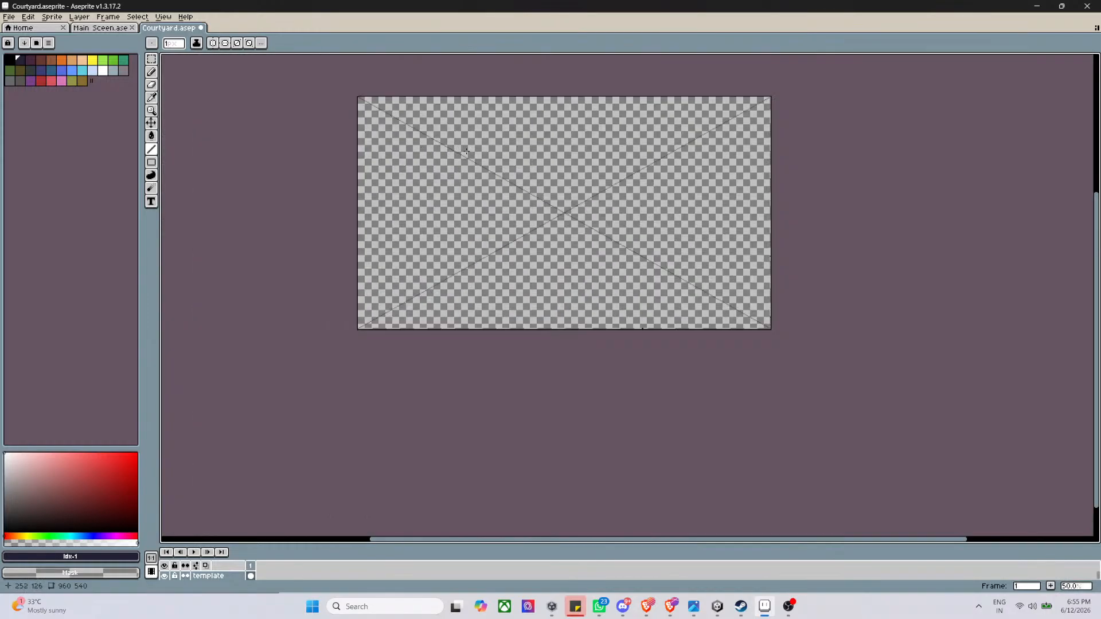
Examine the diagonals around the centre crossing and the upper-left area for the inner rectangle's corner position
{"action": "scroll", "coordinate": [528, 164], "scroll_direction": "up", "scroll_amount": 3}
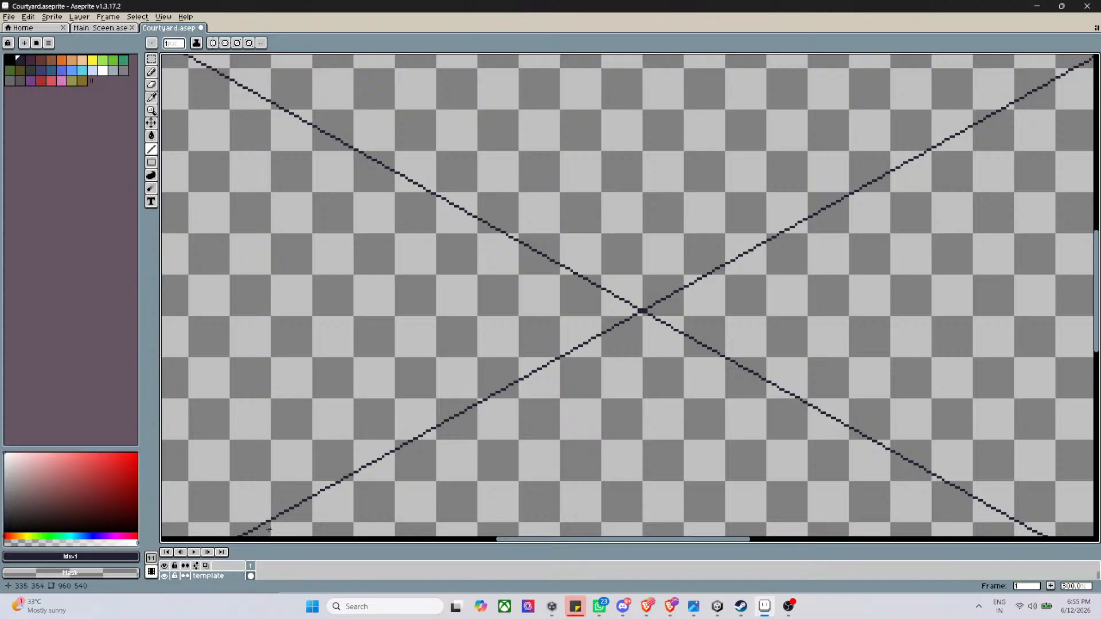
{"action": "scroll", "coordinate": [282, 474], "scroll_direction": "down", "scroll_amount": 1}
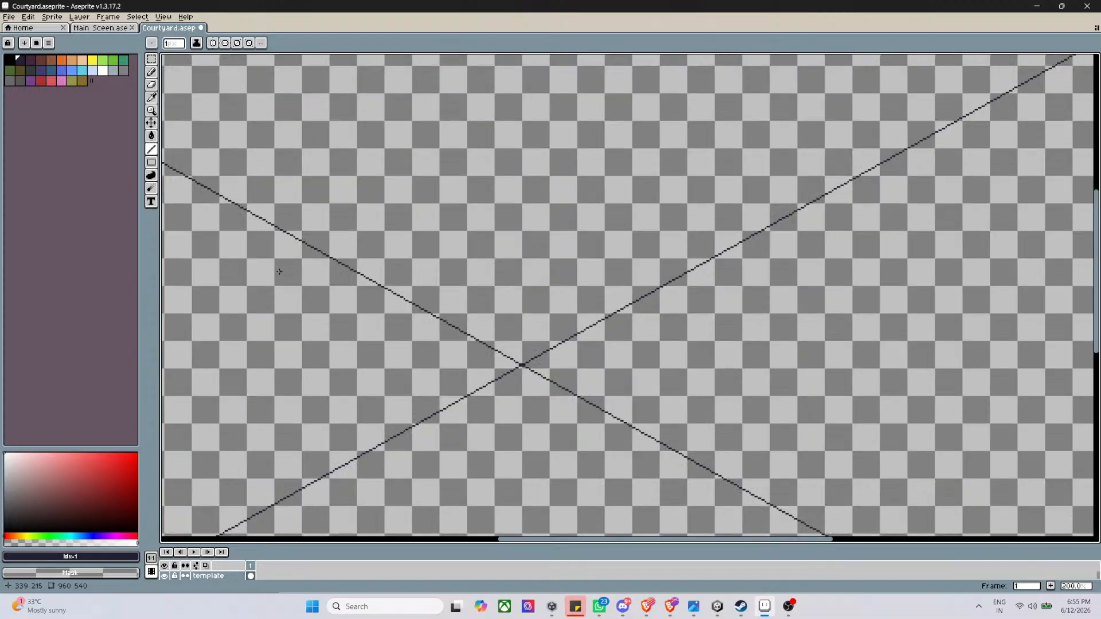
{"action": "scroll", "coordinate": [264, 236], "scroll_direction": "up", "scroll_amount": 5}
{"action": "scroll", "coordinate": [263, 237], "scroll_direction": "down", "scroll_amount": 2}
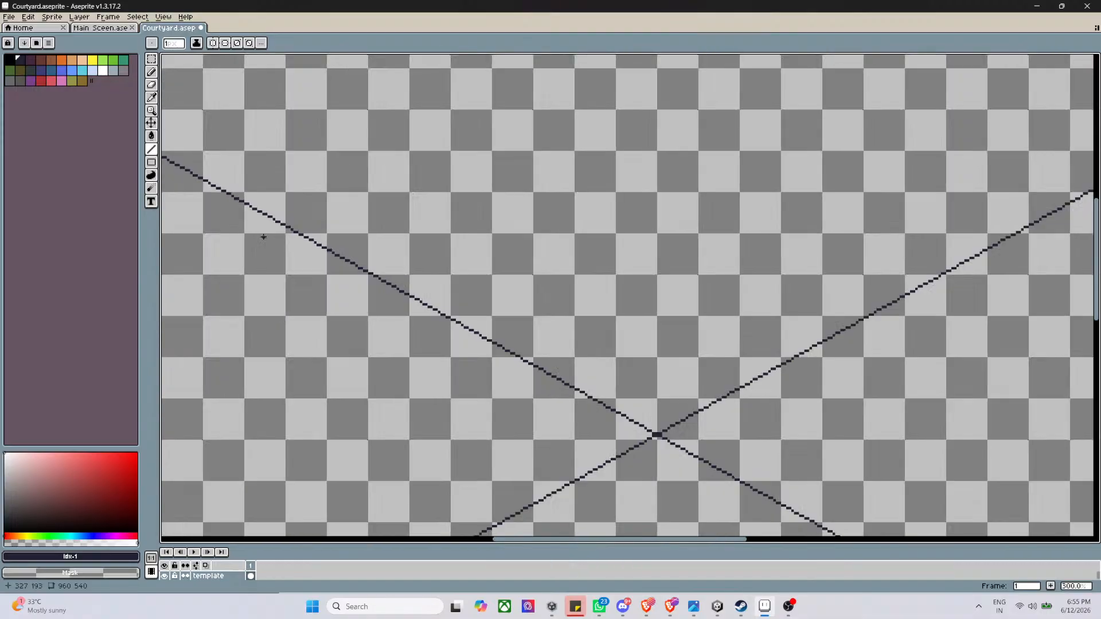
{"action": "scroll", "coordinate": [227, 233], "scroll_direction": "down", "scroll_amount": 3}
{"action": "scroll", "coordinate": [217, 330], "scroll_direction": "down", "scroll_amount": 1}
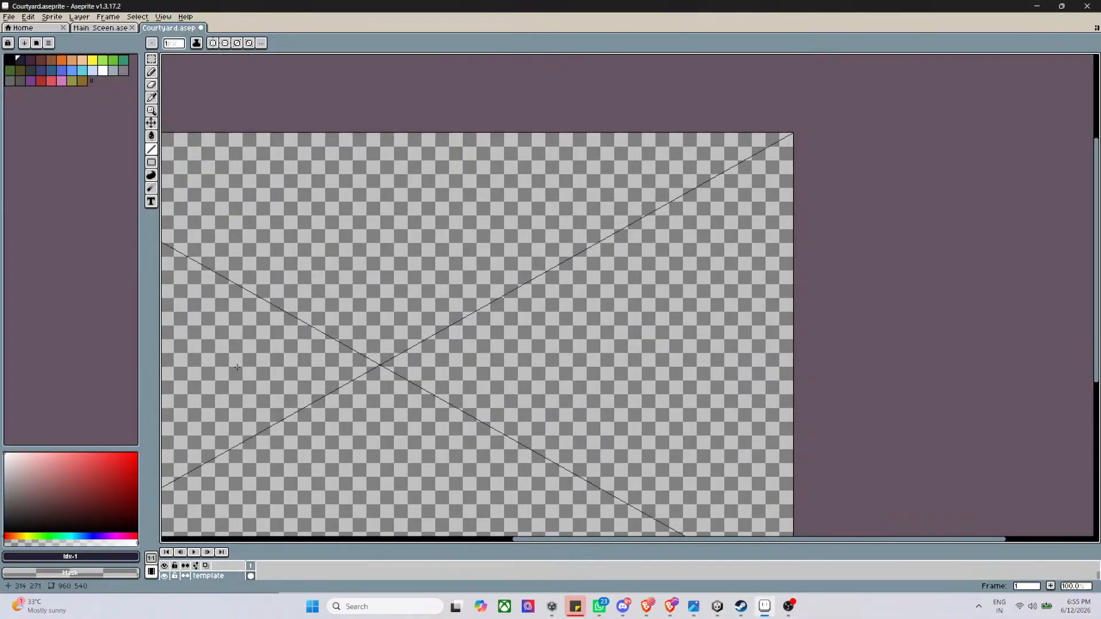
{"action": "scroll", "coordinate": [247, 367], "scroll_direction": "up", "scroll_amount": 1}
{"action": "scroll", "coordinate": [277, 404], "scroll_direction": "down", "scroll_amount": 1}
{"action": "scroll", "coordinate": [277, 405], "scroll_direction": "down", "scroll_amount": 1}
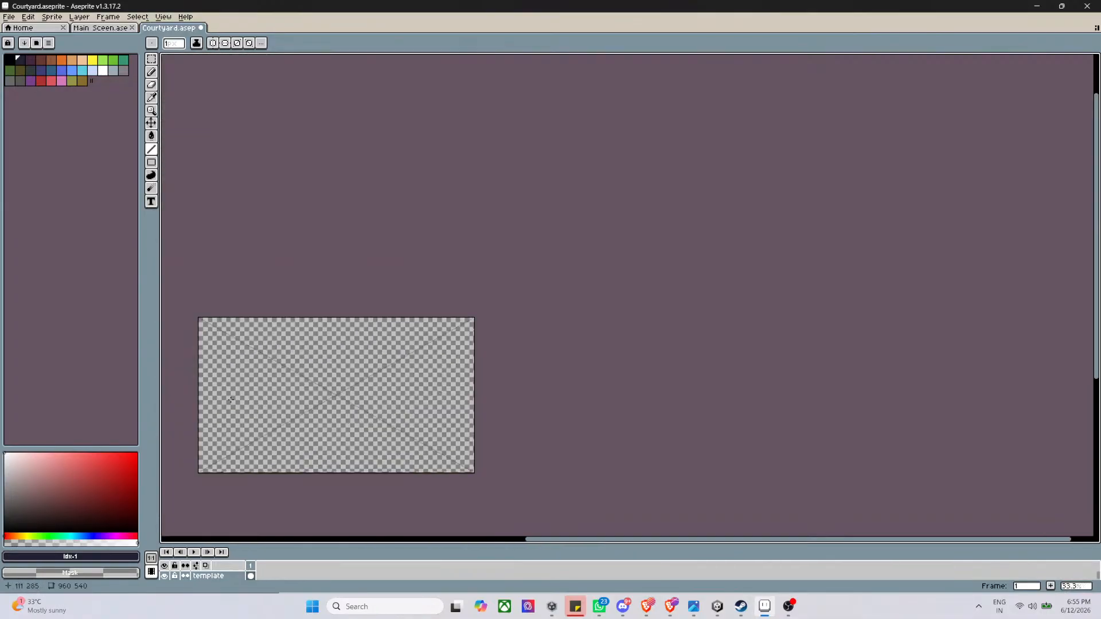
{"action": "scroll", "coordinate": [271, 344], "scroll_direction": "up", "scroll_amount": 4}
{"action": "scroll", "coordinate": [284, 348], "scroll_direction": "down", "scroll_amount": 3}
{"action": "scroll", "coordinate": [304, 291], "scroll_direction": "up", "scroll_amount": 1}
{"action": "scroll", "coordinate": [459, 242], "scroll_direction": "up", "scroll_amount": 1}
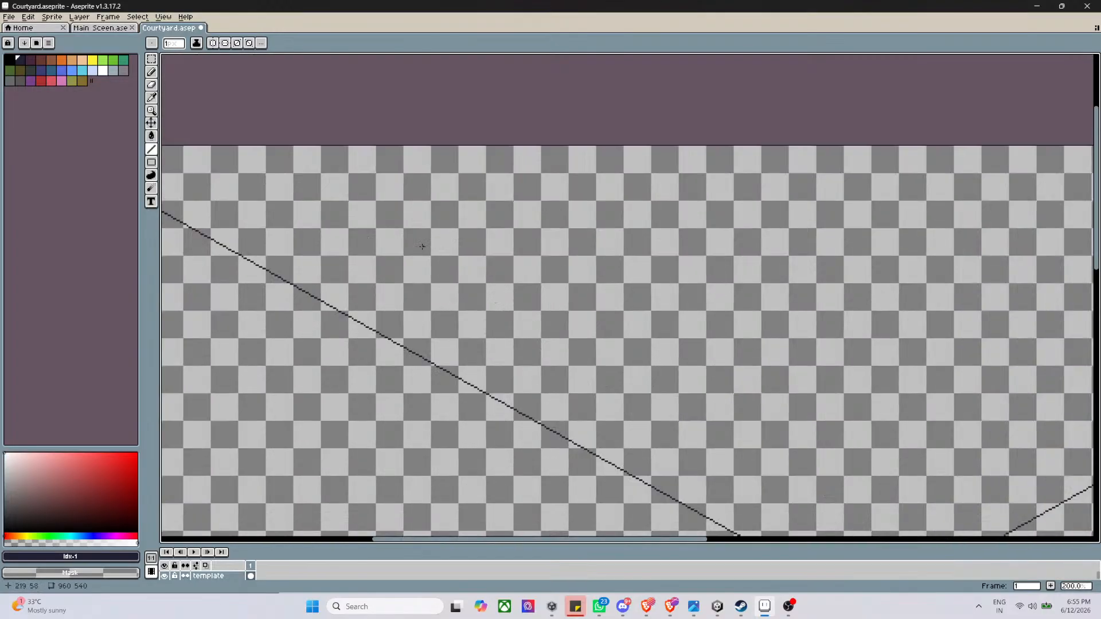
{"action": "scroll", "coordinate": [373, 318], "scroll_direction": "up", "scroll_amount": 1}
{"action": "scroll", "coordinate": [390, 354], "scroll_direction": "down", "scroll_amount": 1}
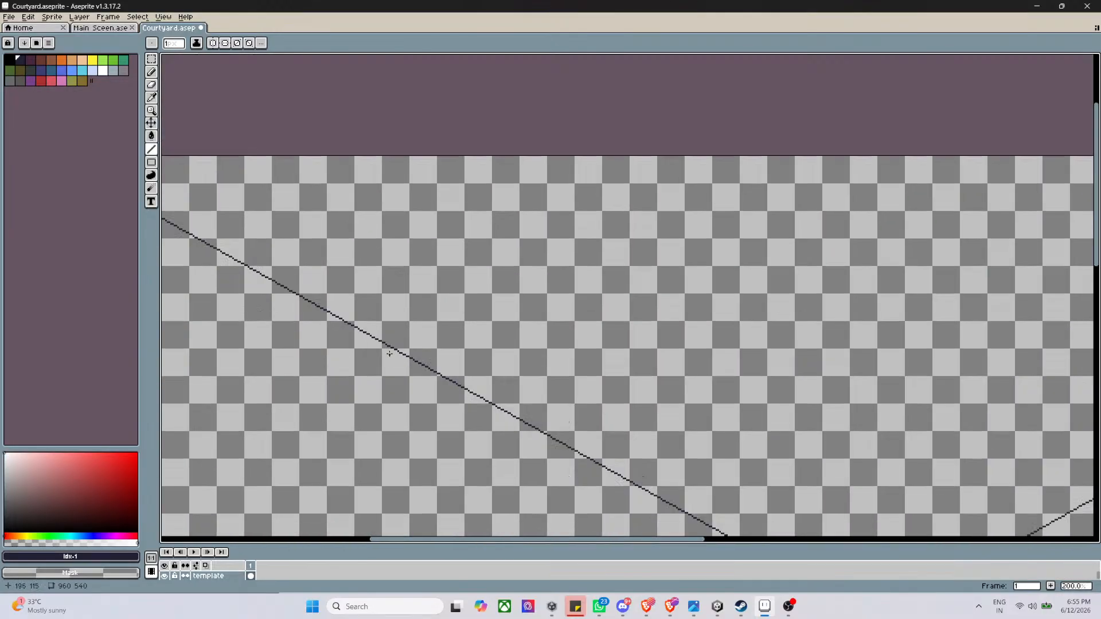
Draw the inner rectangle's left edge straight down from the upper-left diagonal at about x 255, y 144 to the lower-left diagonal
{"action": "scroll", "coordinate": [462, 387], "scroll_direction": "up", "scroll_amount": 5}
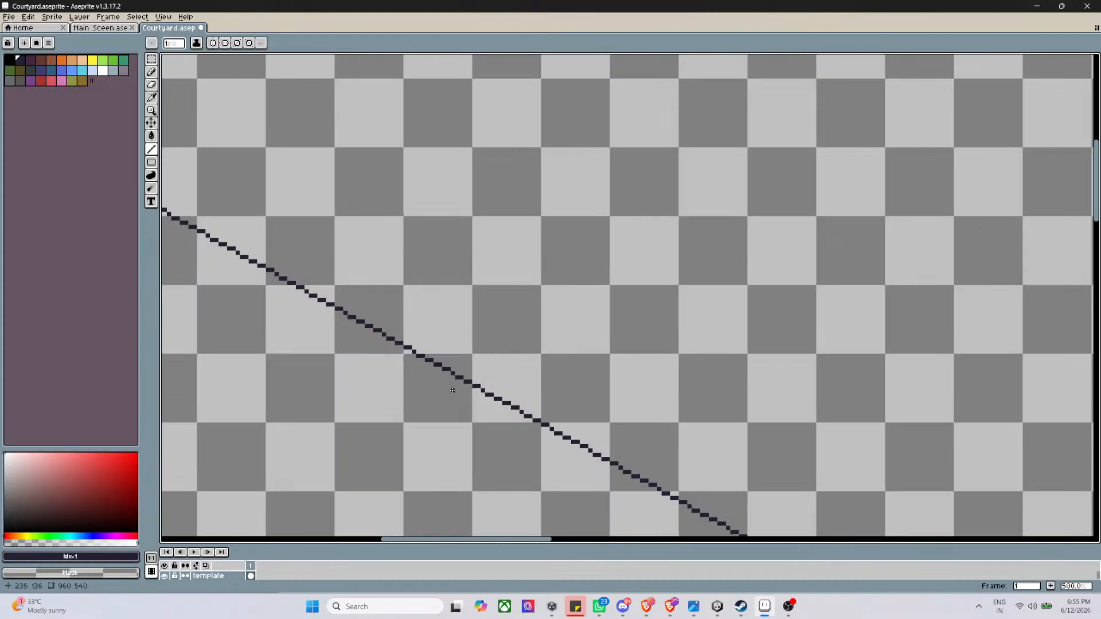
{"action": "scroll", "coordinate": [447, 390], "scroll_direction": "down", "scroll_amount": 1}
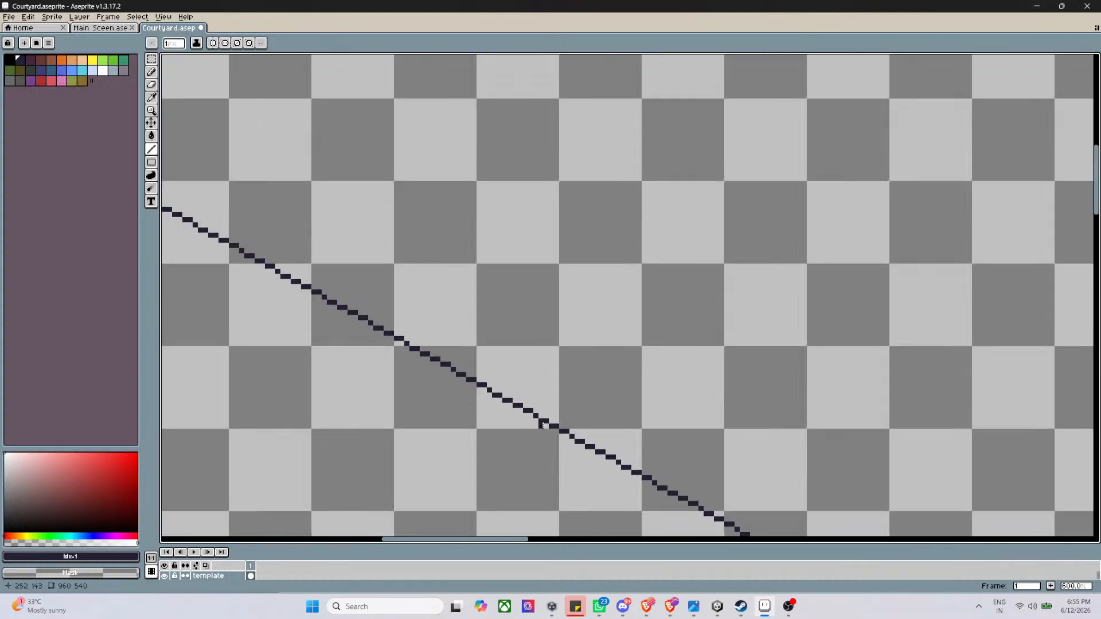
{"action": "scroll", "coordinate": [562, 439], "scroll_direction": "down", "scroll_amount": 5}
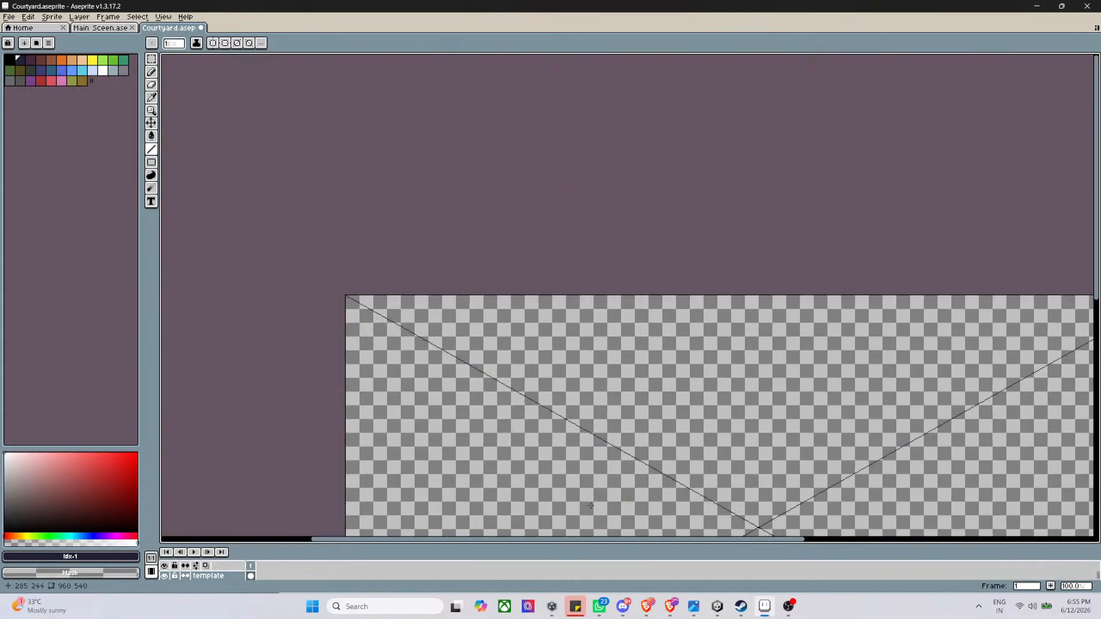
{"action": "scroll", "coordinate": [593, 499], "scroll_direction": "up", "scroll_amount": 3}
{"action": "scroll", "coordinate": [569, 426], "scroll_direction": "down", "scroll_amount": 5}
{"action": "scroll", "coordinate": [494, 284], "scroll_direction": "up", "scroll_amount": 3}
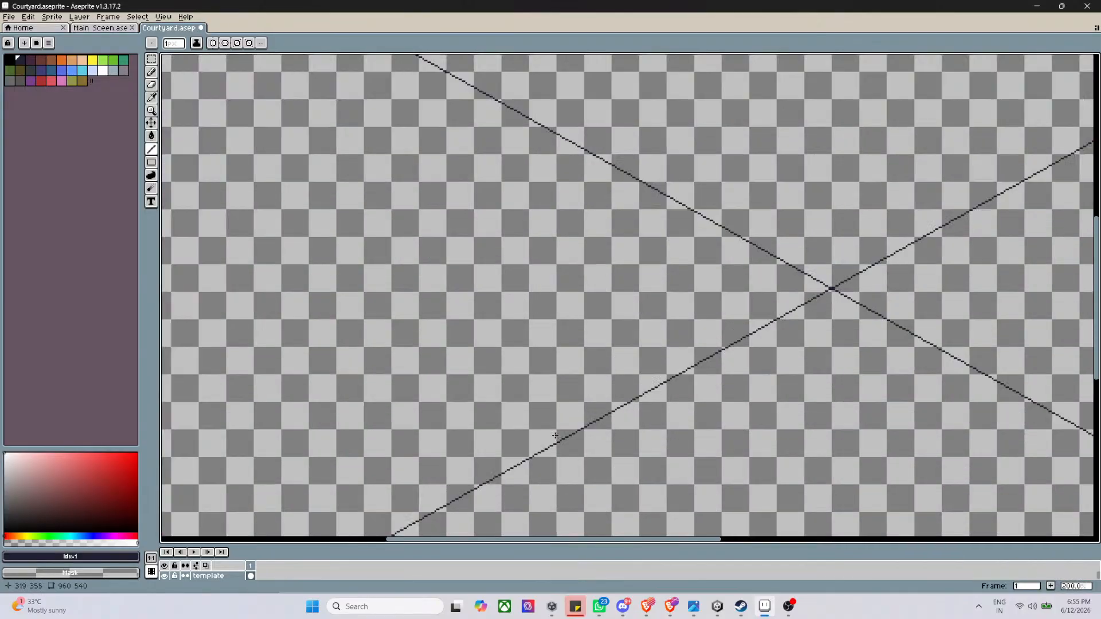
{"action": "scroll", "coordinate": [494, 284], "scroll_direction": "down", "scroll_amount": 1}
{"action": "scroll", "coordinate": [494, 284], "scroll_direction": "up", "scroll_amount": 1}
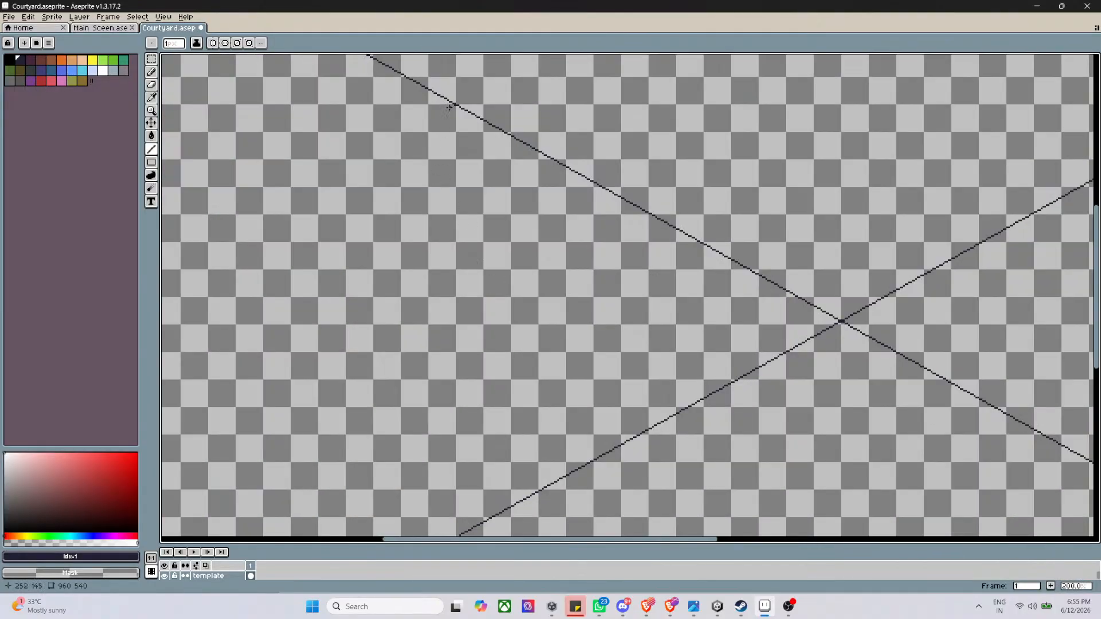
{"action": "scroll", "coordinate": [448, 107], "scroll_direction": "up", "scroll_amount": 2}
{"action": "scroll", "coordinate": [460, 114], "scroll_direction": "up", "scroll_amount": 1}
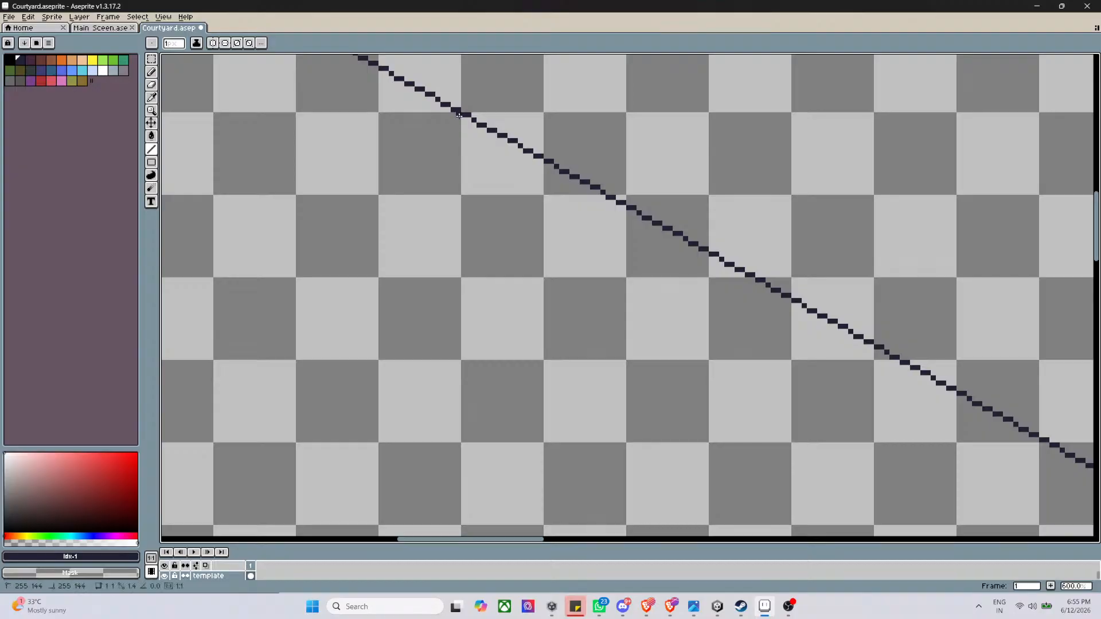
{"action": "mouse_move", "coordinate": [459, 115]}
{"action": "left_mouse_down"}
{"action": "mouse_move", "coordinate": [458, 506]}
{"action": "mouse_move", "coordinate": [454, 536]}
{"action": "mouse_move", "coordinate": [443, 534]}
{"action": "mouse_move", "coordinate": [463, 535]}
{"action": "mouse_move", "coordinate": [426, 535]}
{"action": "mouse_move", "coordinate": [454, 535]}
{"action": "mouse_move", "coordinate": [459, 460]}
{"action": "left_mouse_up"}
{"action": "scroll", "coordinate": [458, 459], "scroll_direction": "down", "scroll_amount": 7}
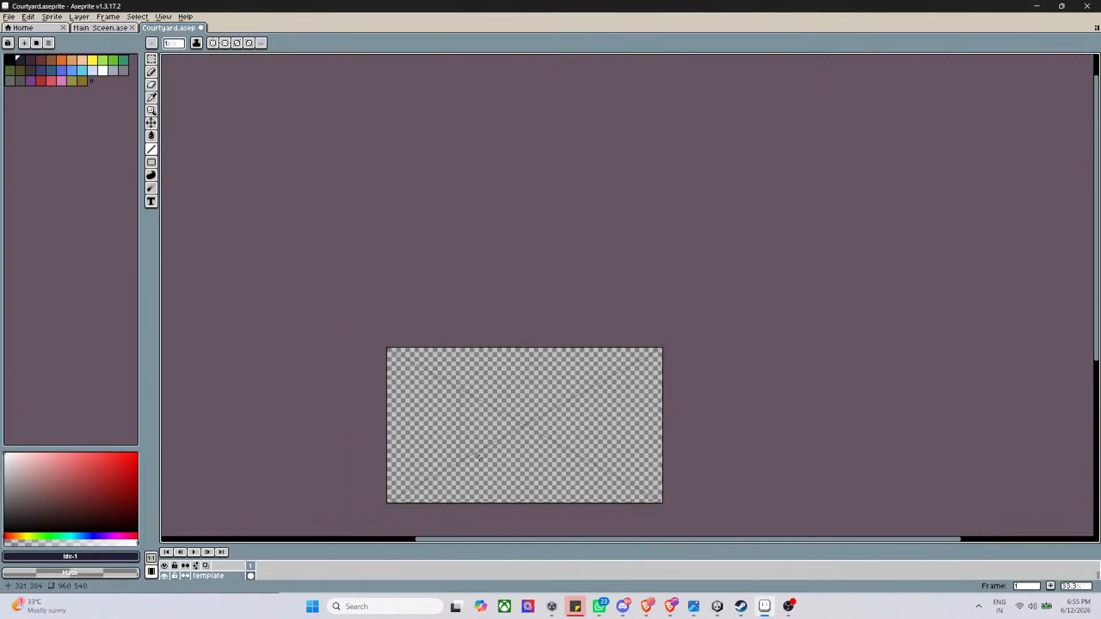
Draw the inner rectangle's horizontal top edge, about 446 px long, from the left edge's upper end to the upper-right diagonal
{"action": "scroll", "coordinate": [520, 418], "scroll_direction": "up", "scroll_amount": 3}
{"action": "scroll", "coordinate": [520, 418], "scroll_direction": "down", "scroll_amount": 1}
{"action": "scroll", "coordinate": [343, 421], "scroll_direction": "up", "scroll_amount": 1}
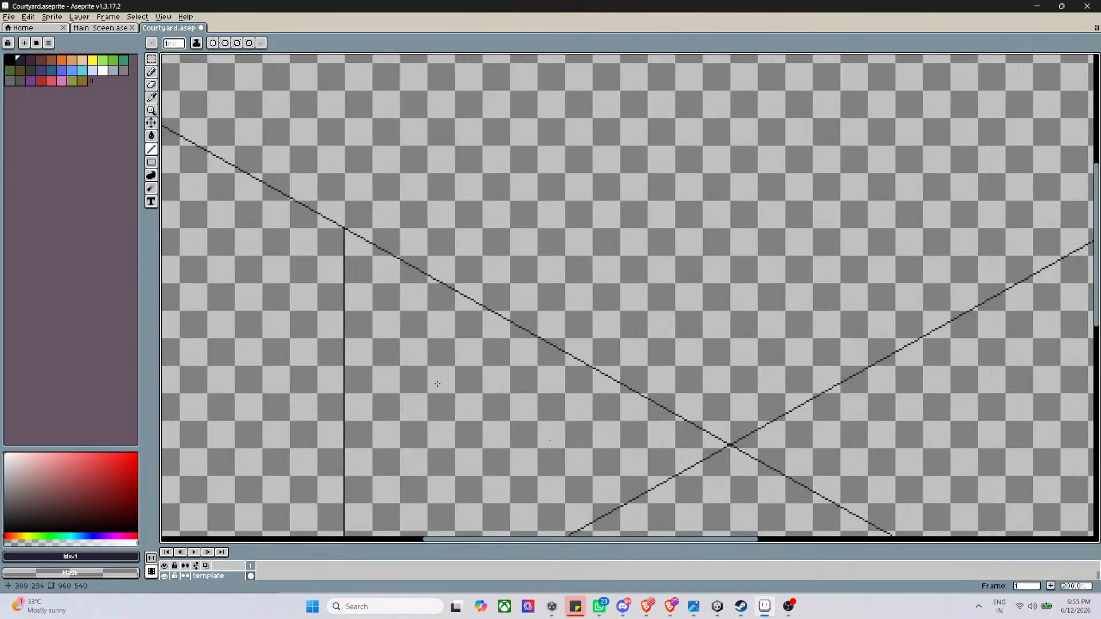
{"action": "scroll", "coordinate": [517, 234], "scroll_direction": "up", "scroll_amount": 2}
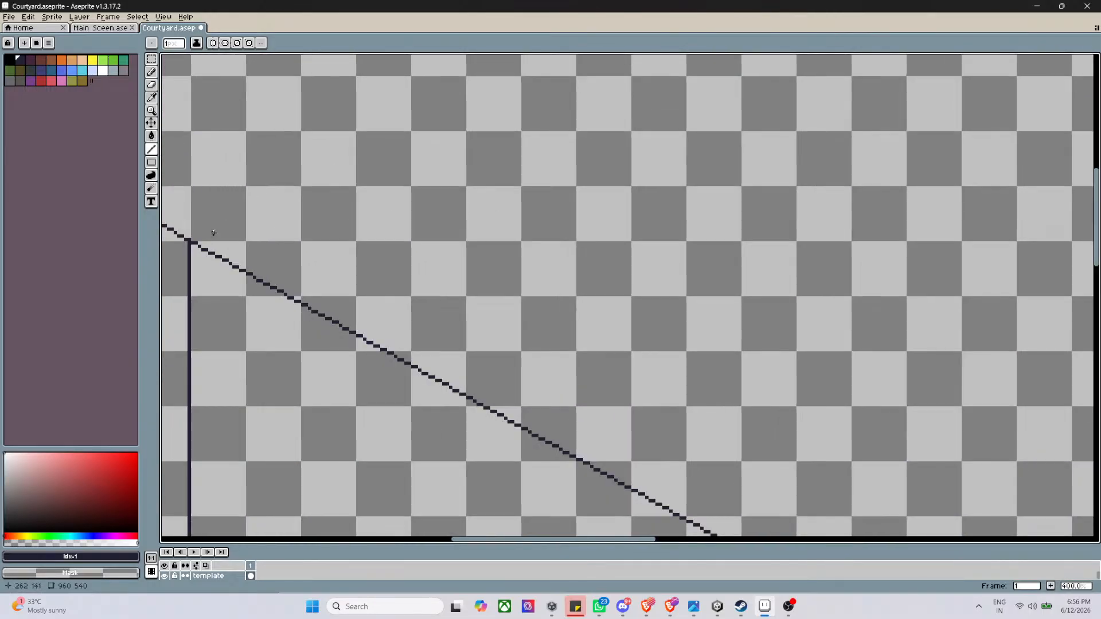
{"action": "scroll", "coordinate": [213, 232], "scroll_direction": "up", "scroll_amount": 2}
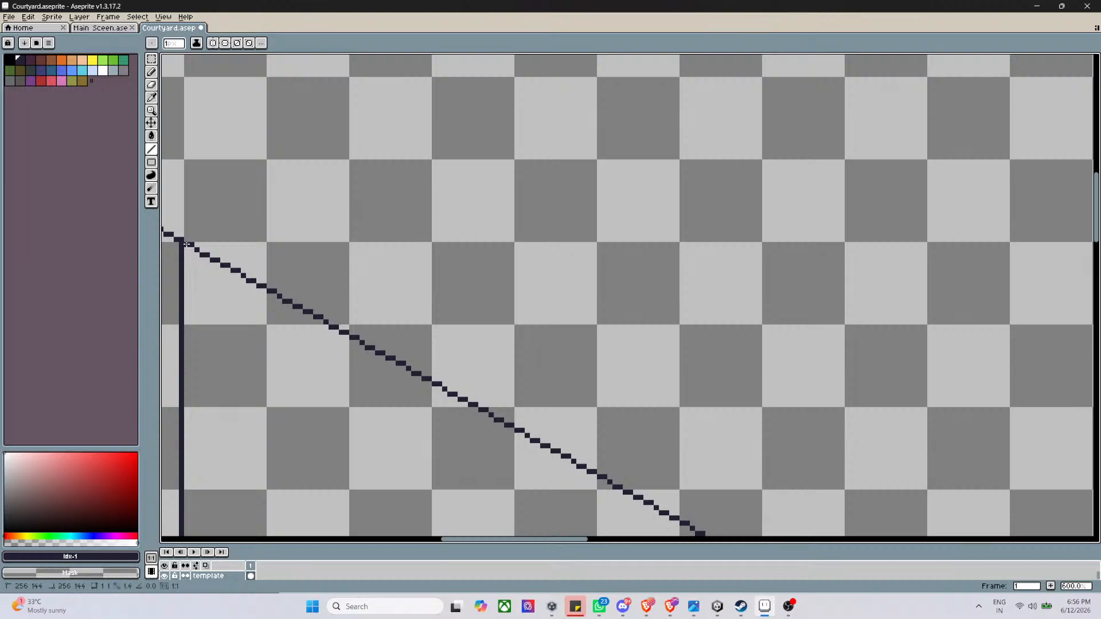
{"action": "left_click_drag", "start_coordinate": [187, 245], "coordinate": [692, 282]}
{"action": "scroll", "coordinate": [764, 244], "scroll_direction": "down", "scroll_amount": 6}
{"action": "scroll", "coordinate": [934, 241], "scroll_direction": "up", "scroll_amount": 2}
{"action": "scroll", "coordinate": [924, 244], "scroll_direction": "up", "scroll_amount": 1}
{"action": "scroll", "coordinate": [916, 247], "scroll_direction": "up", "scroll_amount": 1}
{"action": "scroll", "coordinate": [750, 284], "scroll_direction": "up", "scroll_amount": 5}
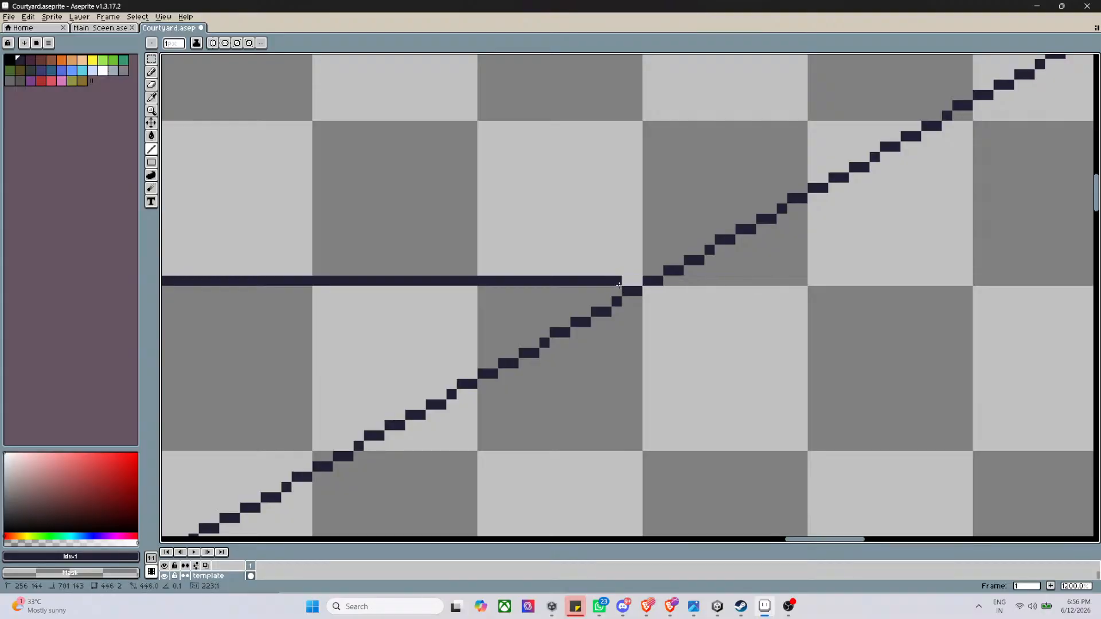
{"action": "left_click_drag", "start_coordinate": [619, 284], "coordinate": [623, 289]}
Draw the inner rectangle's right edge straight down from the top edge's right end to the lower-right diagonal
{"action": "scroll", "coordinate": [629, 288], "scroll_direction": "down", "scroll_amount": 4}
{"action": "scroll", "coordinate": [635, 294], "scroll_direction": "up", "scroll_amount": 9}
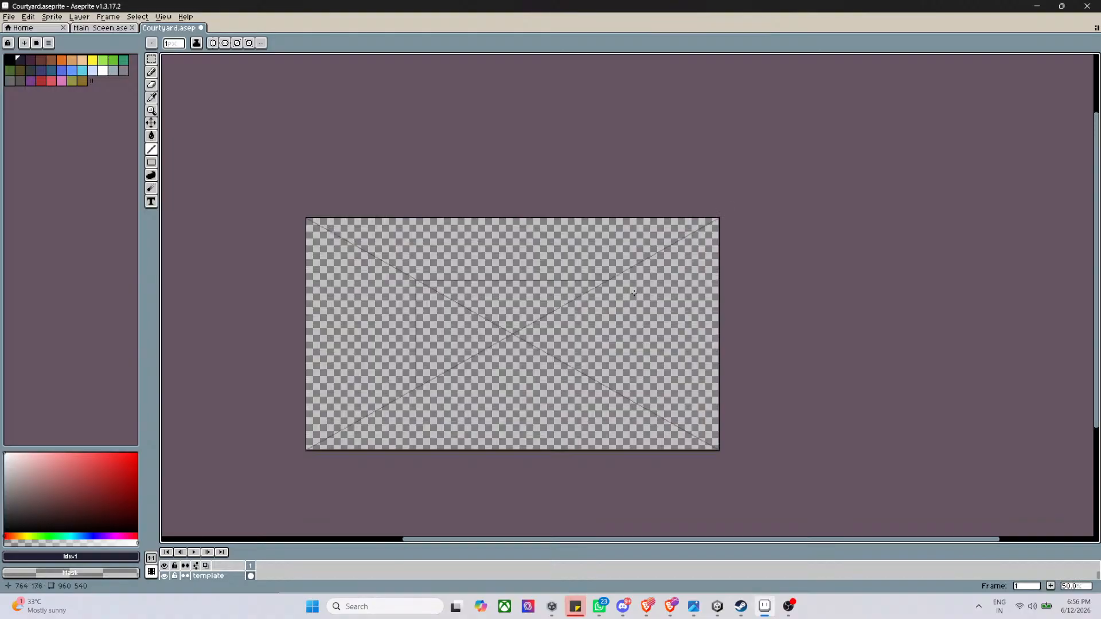
{"action": "scroll", "coordinate": [623, 288], "scroll_direction": "down", "scroll_amount": 6}
{"action": "scroll", "coordinate": [597, 329], "scroll_direction": "up", "scroll_amount": 6}
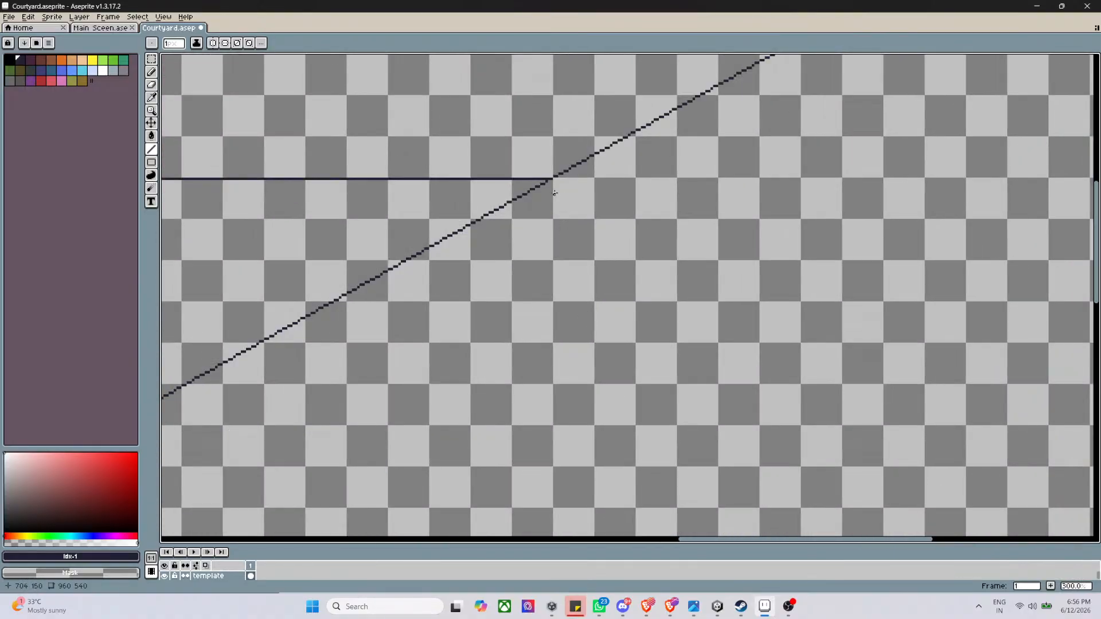
{"action": "scroll", "coordinate": [555, 193], "scroll_direction": "up", "scroll_amount": 1}
{"action": "left_click_drag", "start_coordinate": [549, 165], "coordinate": [570, 369]}
{"action": "scroll", "coordinate": [546, 299], "scroll_direction": "down", "scroll_amount": 2}
{"action": "scroll", "coordinate": [547, 297], "scroll_direction": "down", "scroll_amount": 4}
{"action": "scroll", "coordinate": [540, 398], "scroll_direction": "up", "scroll_amount": 2}
{"action": "scroll", "coordinate": [562, 396], "scroll_direction": "up", "scroll_amount": 3}
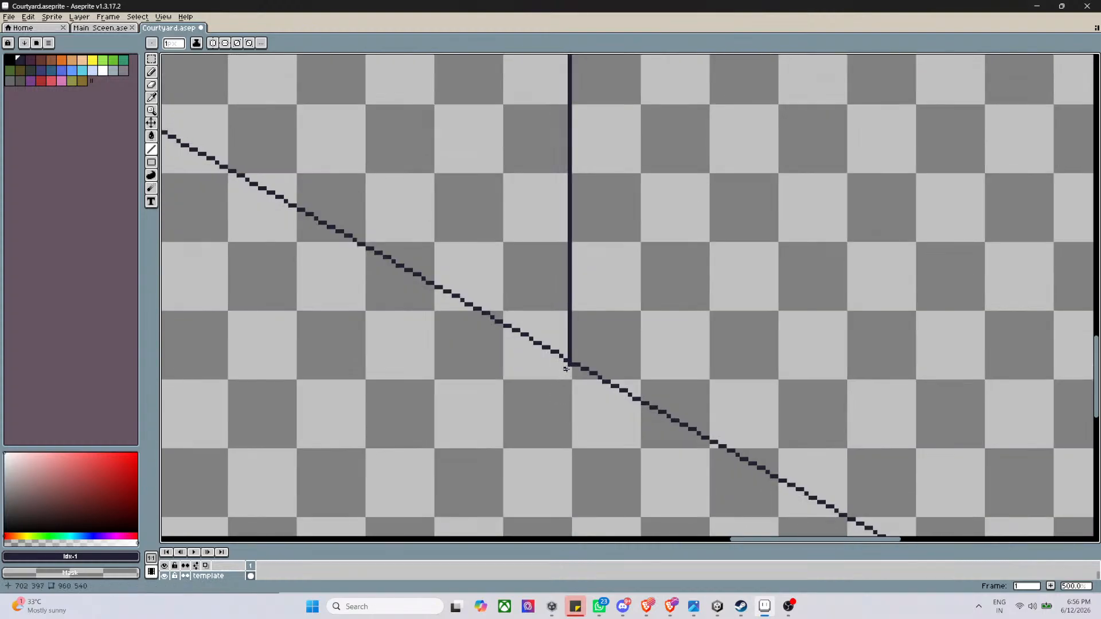
Draw the inner rectangle's bottom edge at about y 396 from the left edge's lower end to the right edge's lower end
{"action": "scroll", "coordinate": [573, 374], "scroll_direction": "down", "scroll_amount": 5}
{"action": "scroll", "coordinate": [516, 348], "scroll_direction": "up", "scroll_amount": 2}
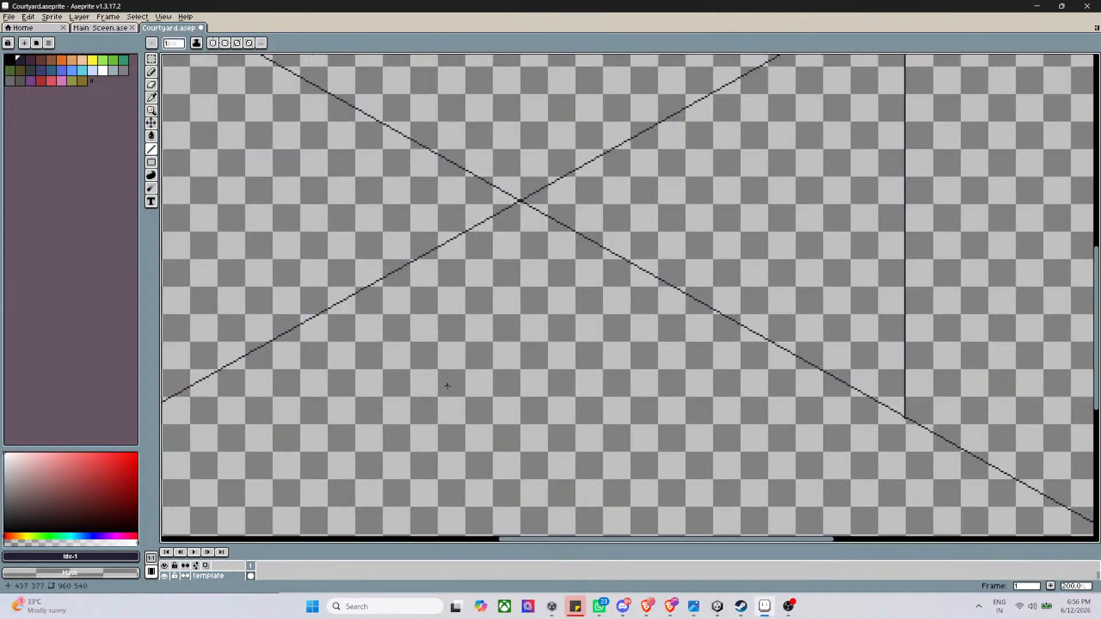
{"action": "scroll", "coordinate": [447, 386], "scroll_direction": "down", "scroll_amount": 2}
{"action": "scroll", "coordinate": [390, 373], "scroll_direction": "up", "scroll_amount": 4}
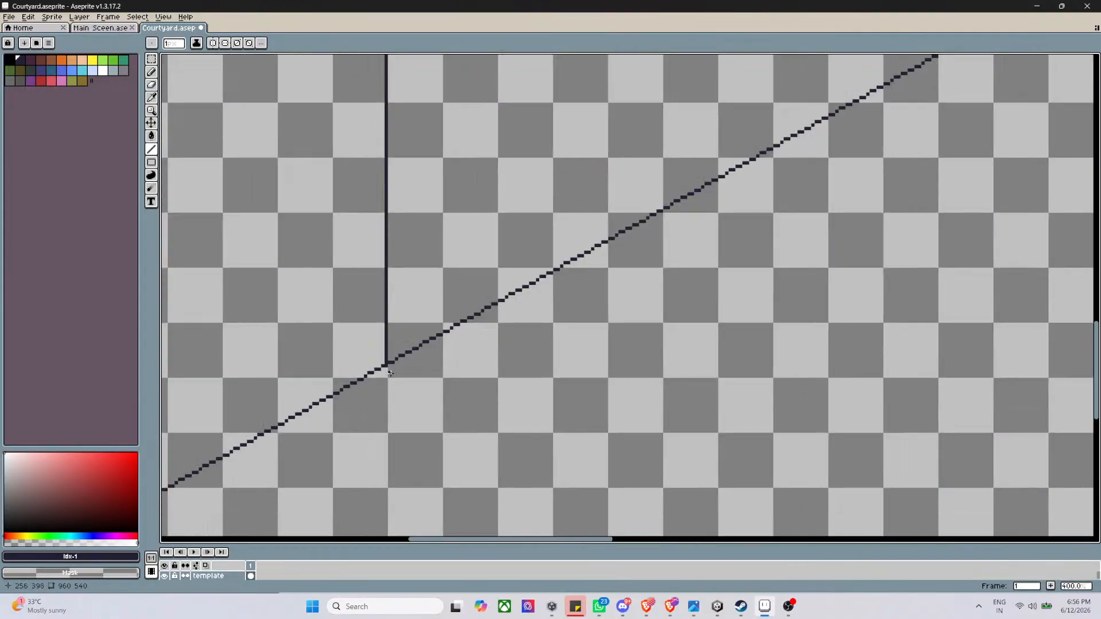
{"action": "scroll", "coordinate": [390, 373], "scroll_direction": "up", "scroll_amount": 3}
{"action": "mouse_move", "coordinate": [381, 356]}
{"action": "left_mouse_down"}
{"action": "mouse_move", "coordinate": [998, 360]}
{"action": "mouse_move", "coordinate": [991, 355]}
{"action": "left_mouse_up"}
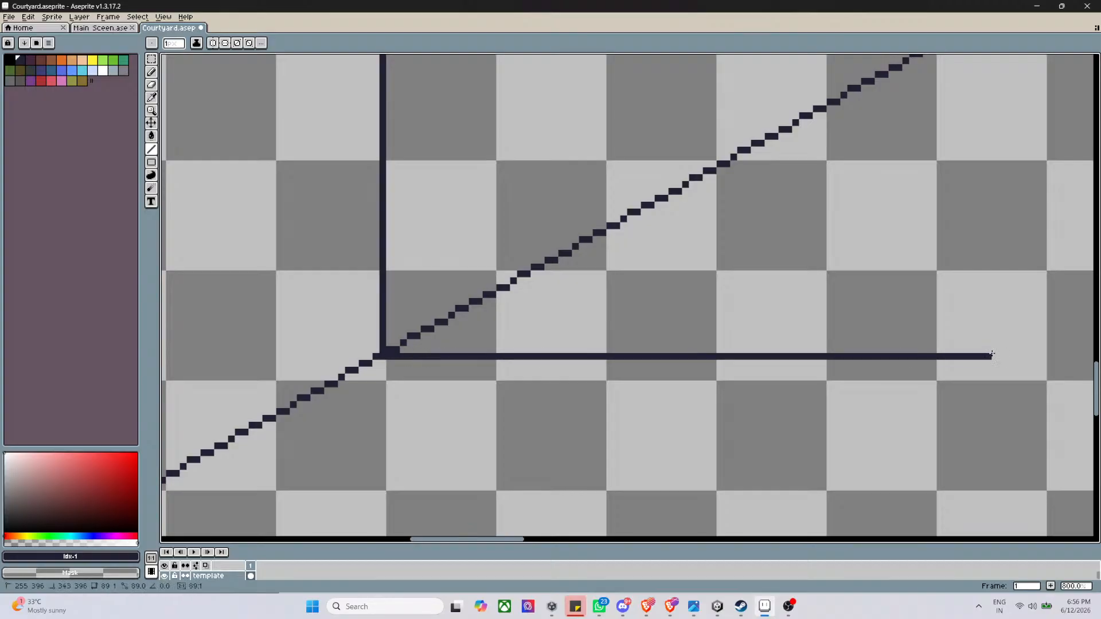
{"action": "scroll", "coordinate": [992, 355], "scroll_direction": "down", "scroll_amount": 10}
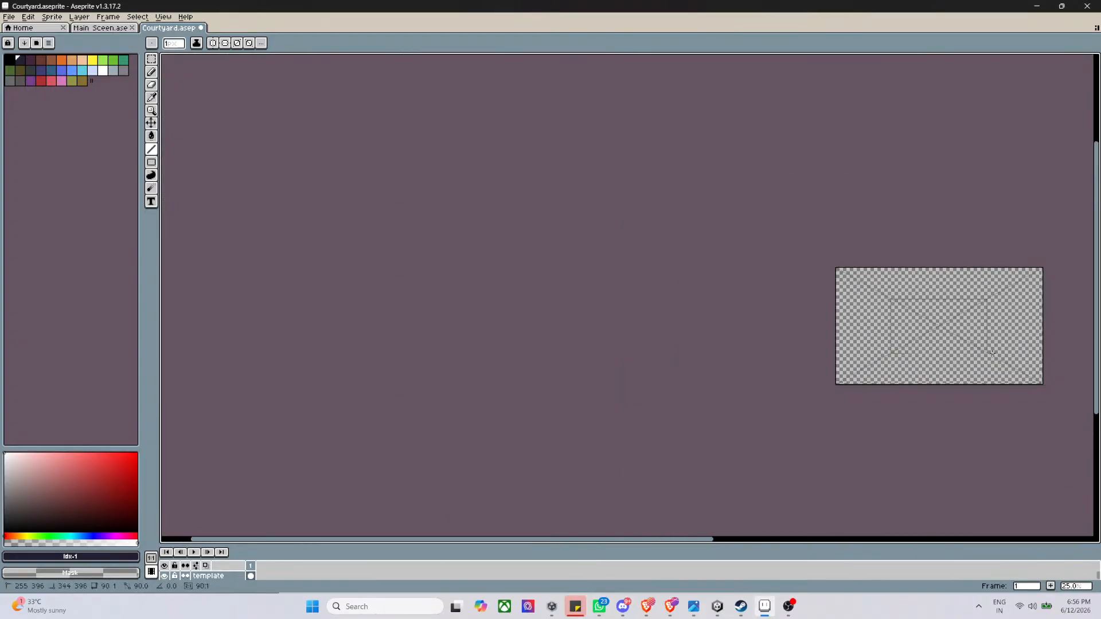
{"action": "scroll", "coordinate": [992, 353], "scroll_direction": "up", "scroll_amount": 9}
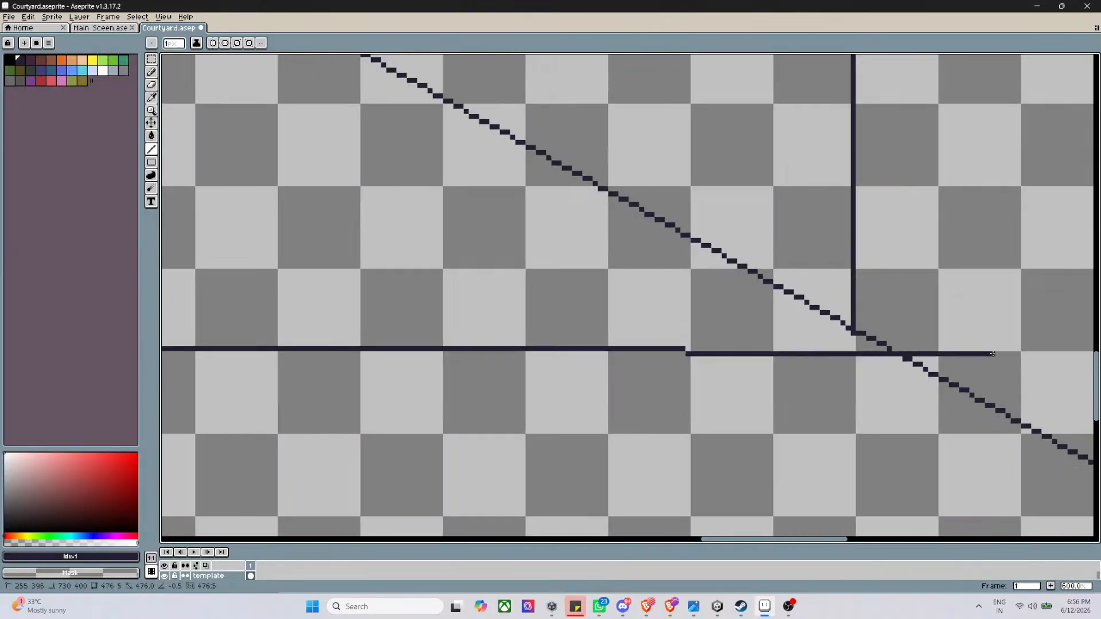
{"action": "scroll", "coordinate": [993, 354], "scroll_direction": "up", "scroll_amount": 2}
{"action": "mouse_move", "coordinate": [993, 354]}
{"action": "left_mouse_down"}
{"action": "mouse_move", "coordinate": [764, 319]}
{"action": "mouse_move", "coordinate": [736, 326]}
{"action": "left_mouse_up"}
{"action": "scroll", "coordinate": [736, 326], "scroll_direction": "down", "scroll_amount": 9}
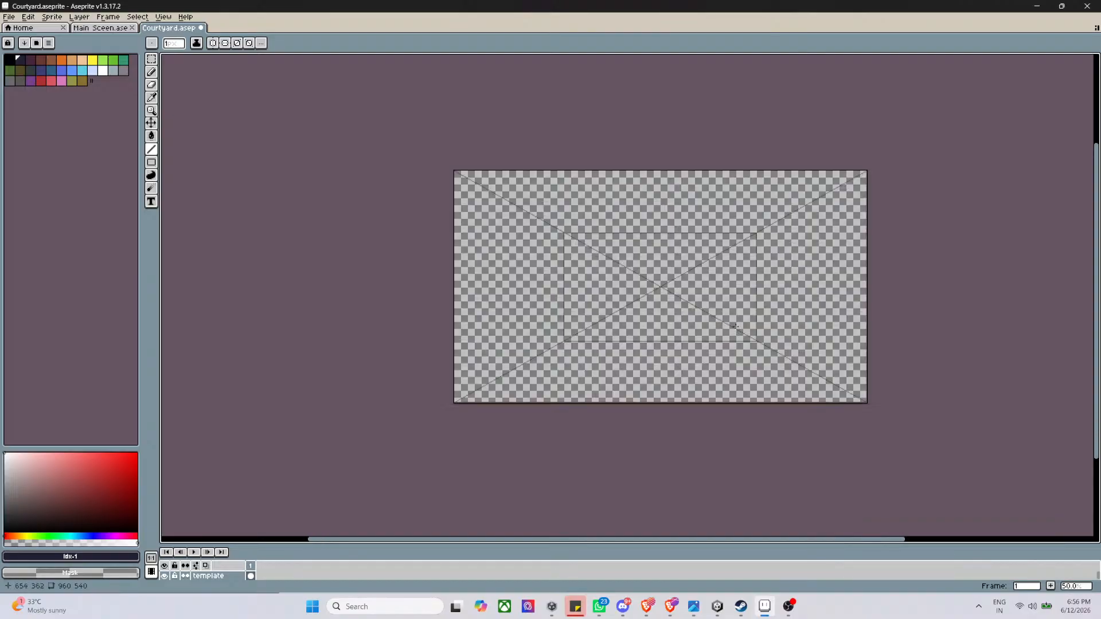
Examine the inner rectangle's corners and its placement against the diagonals and the whole canvas
{"action": "scroll", "coordinate": [473, 198], "scroll_direction": "up", "scroll_amount": 1}
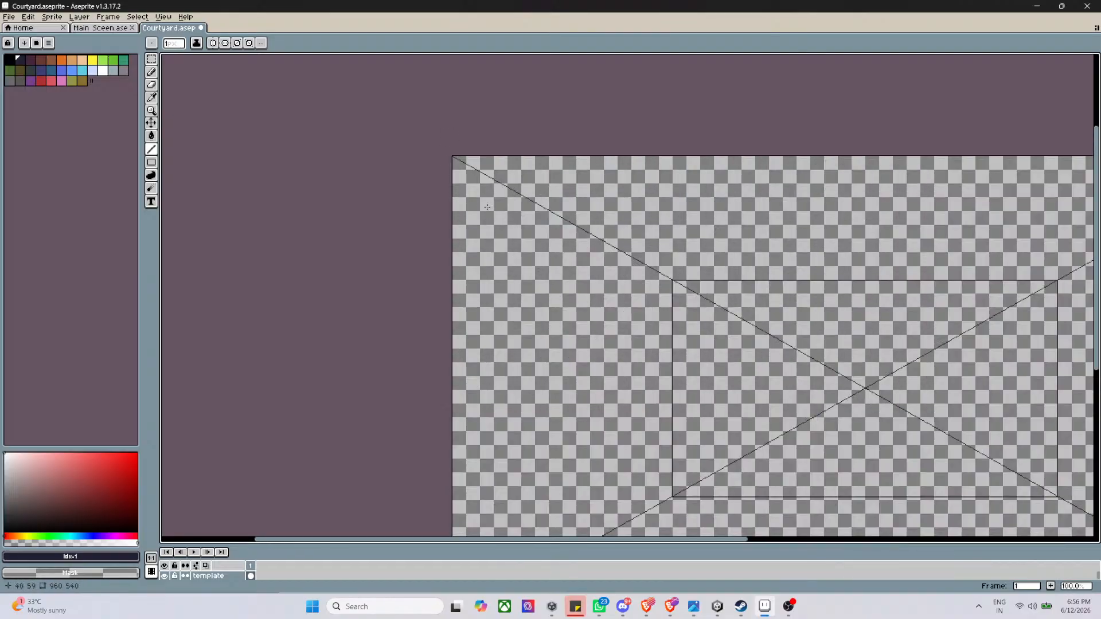
{"action": "scroll", "coordinate": [523, 222], "scroll_direction": "down", "scroll_amount": 1}
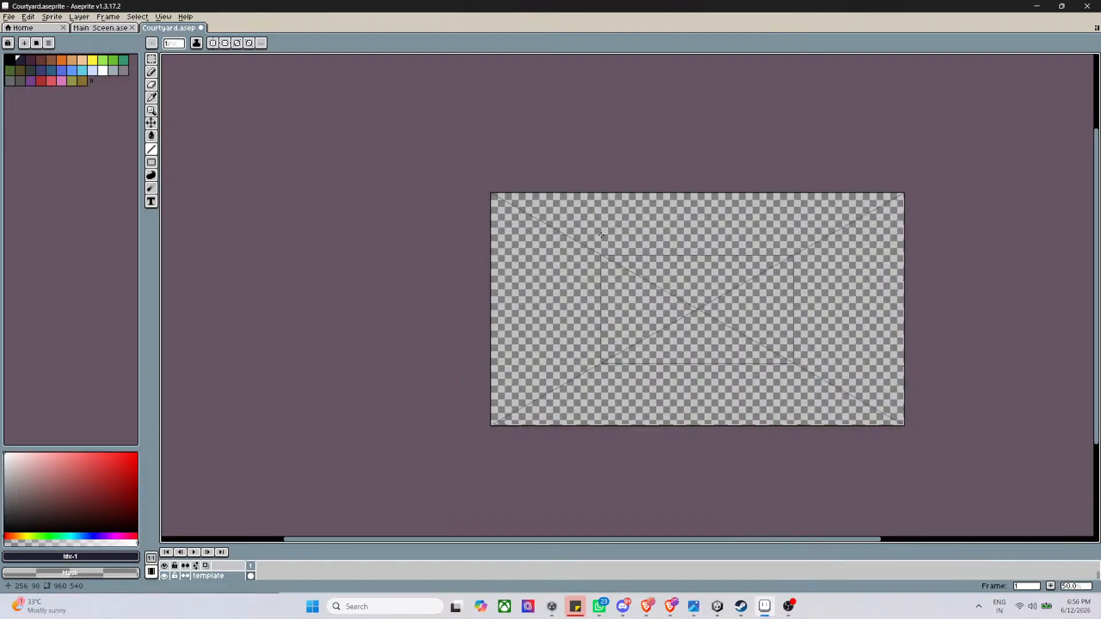
{"action": "scroll", "coordinate": [679, 261], "scroll_direction": "up", "scroll_amount": 1}
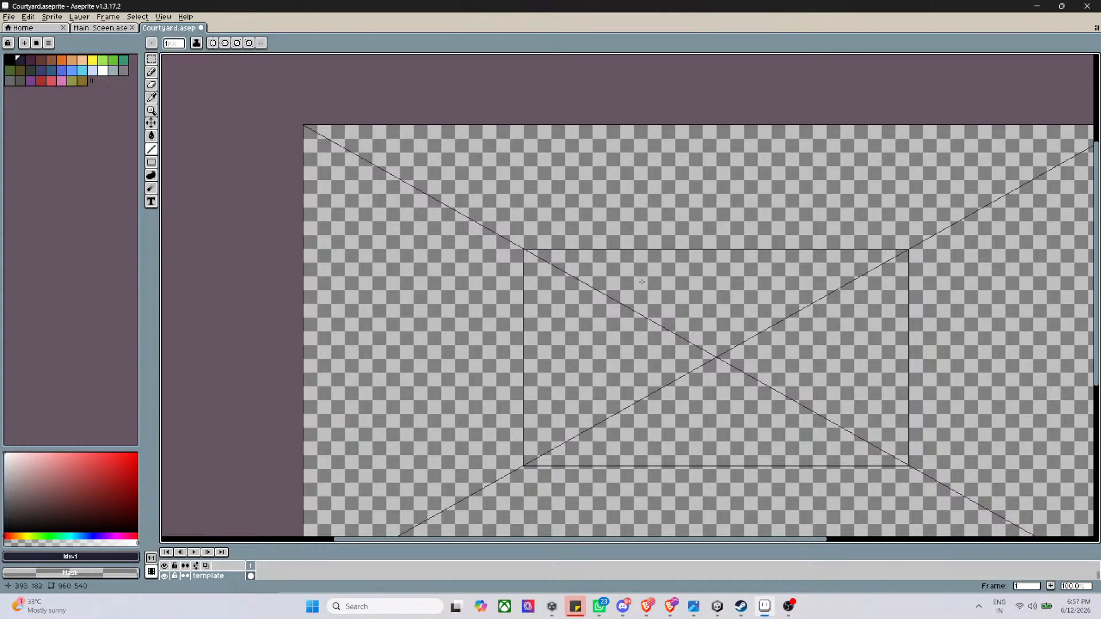
{"action": "scroll", "coordinate": [544, 287], "scroll_direction": "up", "scroll_amount": 4}
{"action": "scroll", "coordinate": [539, 292], "scroll_direction": "down", "scroll_amount": 4}
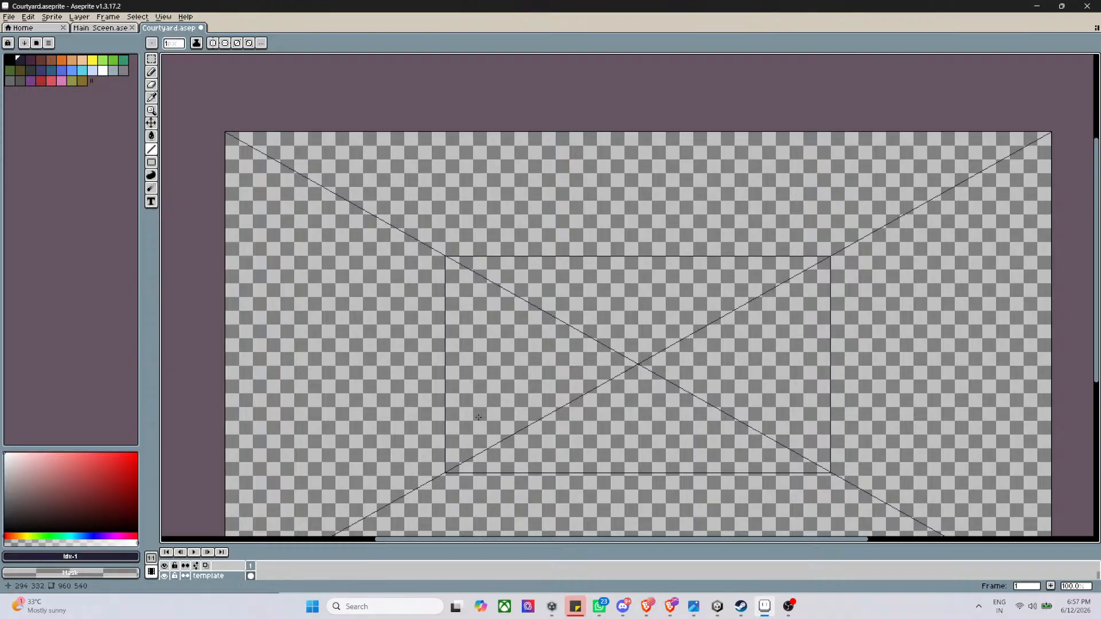
{"action": "scroll", "coordinate": [381, 353], "scroll_direction": "down", "scroll_amount": 1}
{"action": "scroll", "coordinate": [414, 394], "scroll_direction": "up", "scroll_amount": 2}
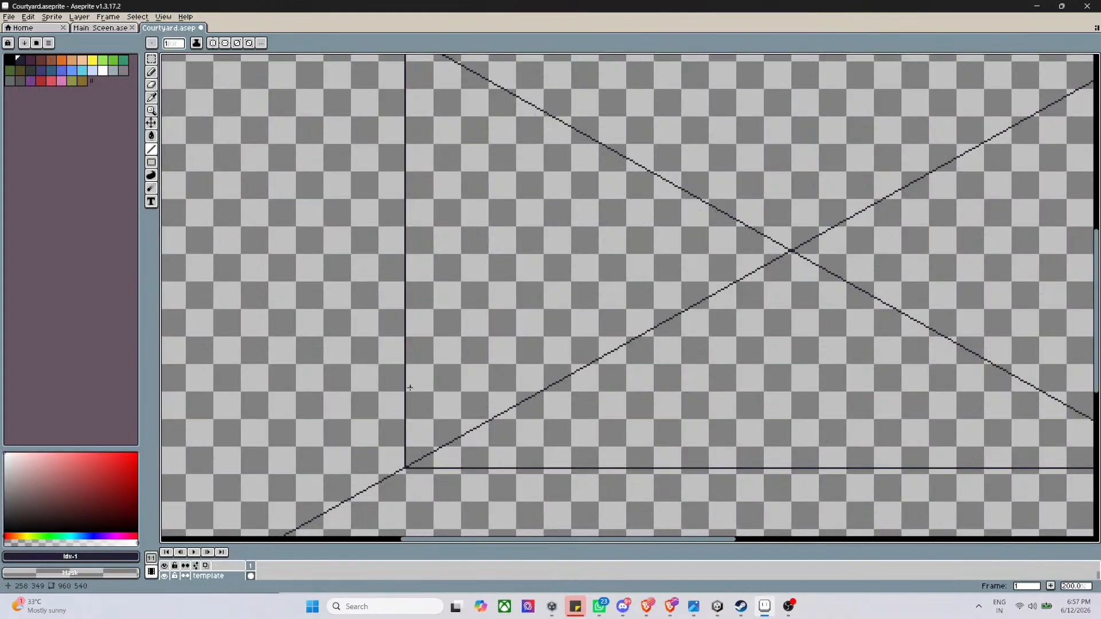
{"action": "scroll", "coordinate": [414, 393], "scroll_direction": "down", "scroll_amount": 2}
{"action": "scroll", "coordinate": [414, 394], "scroll_direction": "up", "scroll_amount": 2}
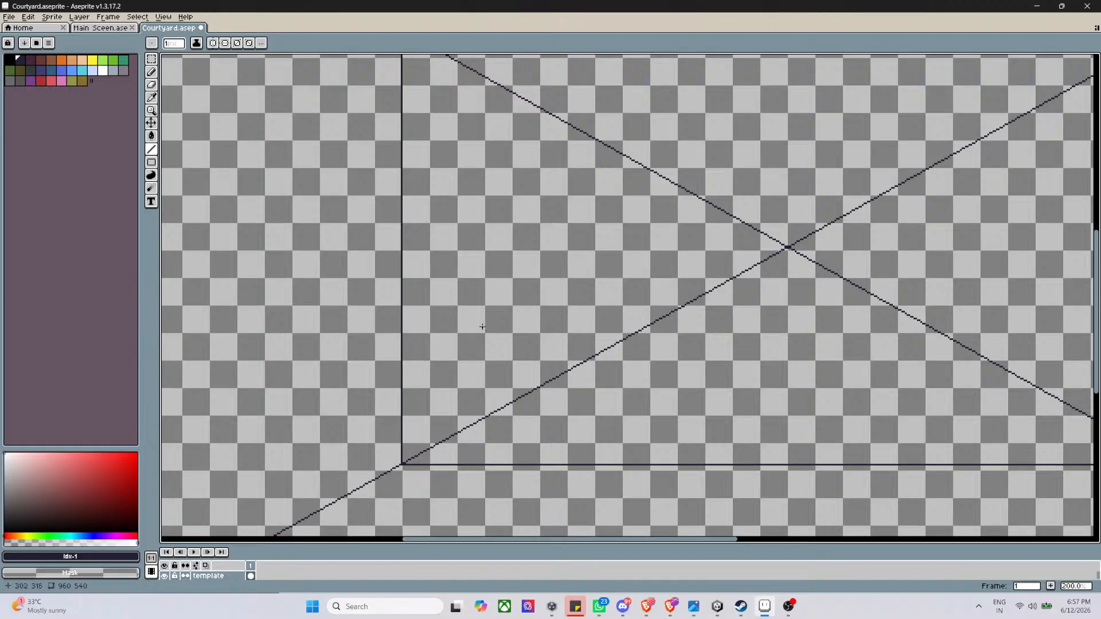
{"action": "scroll", "coordinate": [483, 327], "scroll_direction": "down", "scroll_amount": 2}
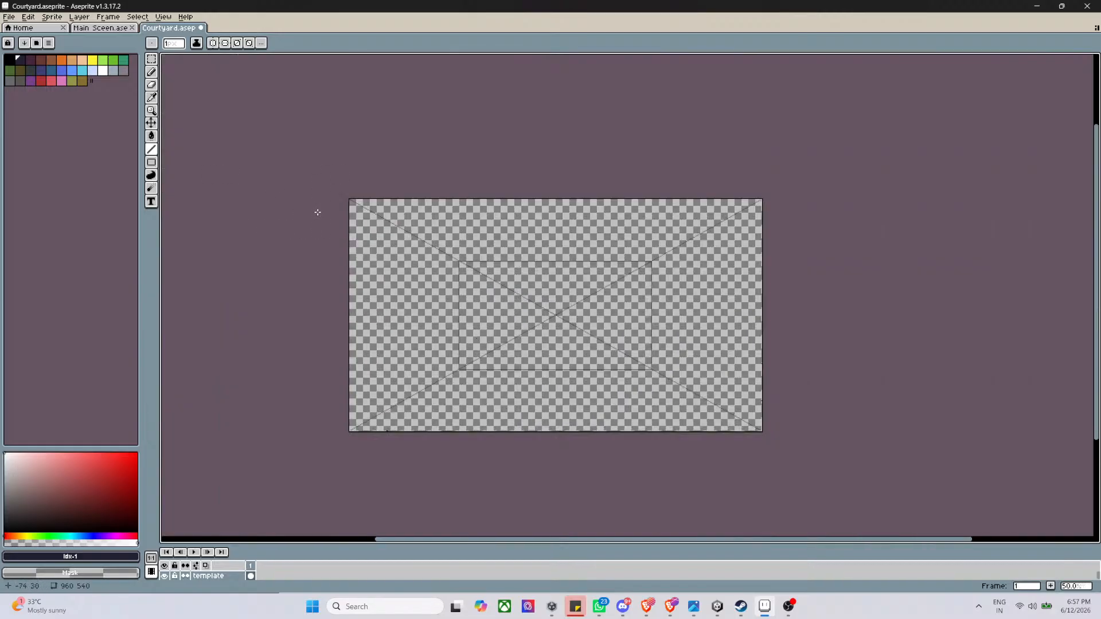
{"action": "scroll", "coordinate": [377, 315], "scroll_direction": "up", "scroll_amount": 2}
{"action": "scroll", "coordinate": [380, 345], "scroll_direction": "down", "scroll_amount": 2}
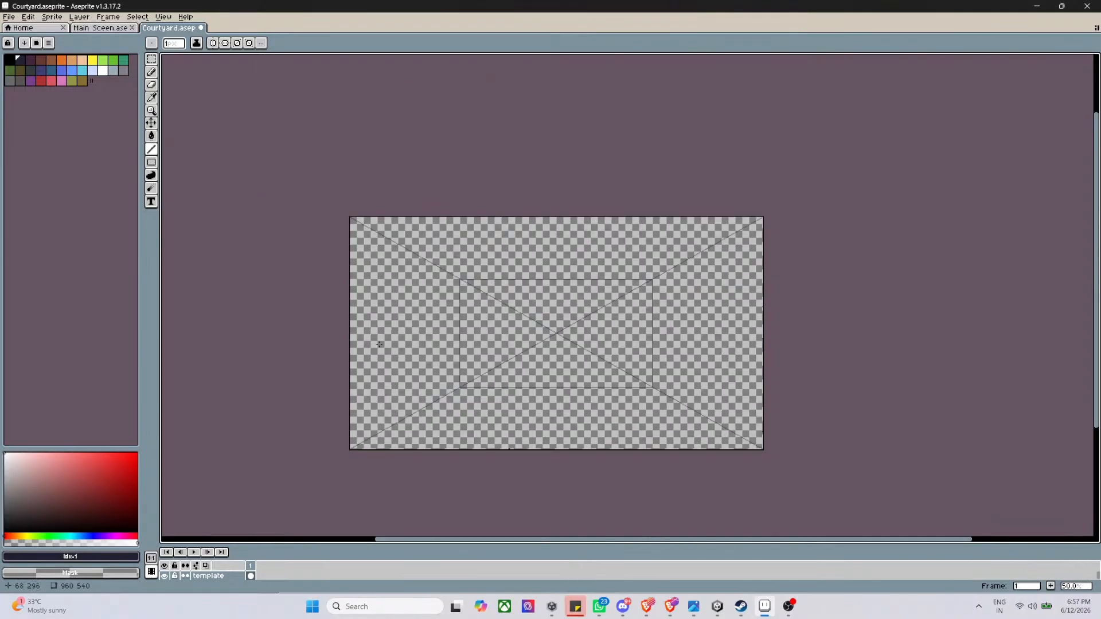
Save the Courtyard file with the redrawn perspective guide
{"action": "scroll", "coordinate": [408, 348], "scroll_direction": "up", "scroll_amount": 2}
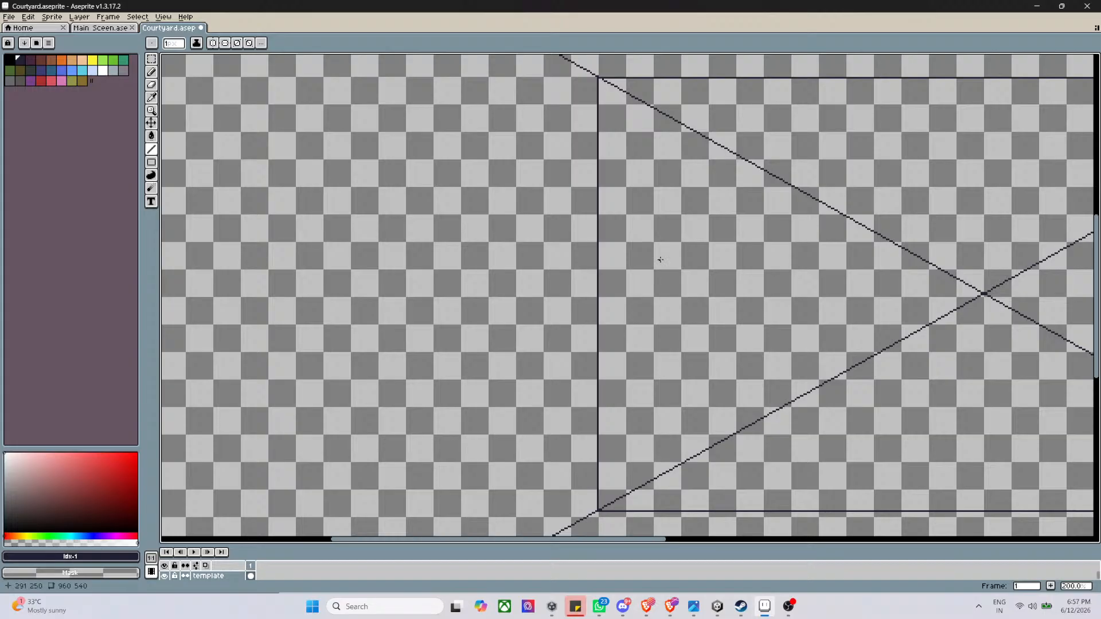
{"action": "key", "text": "v"}
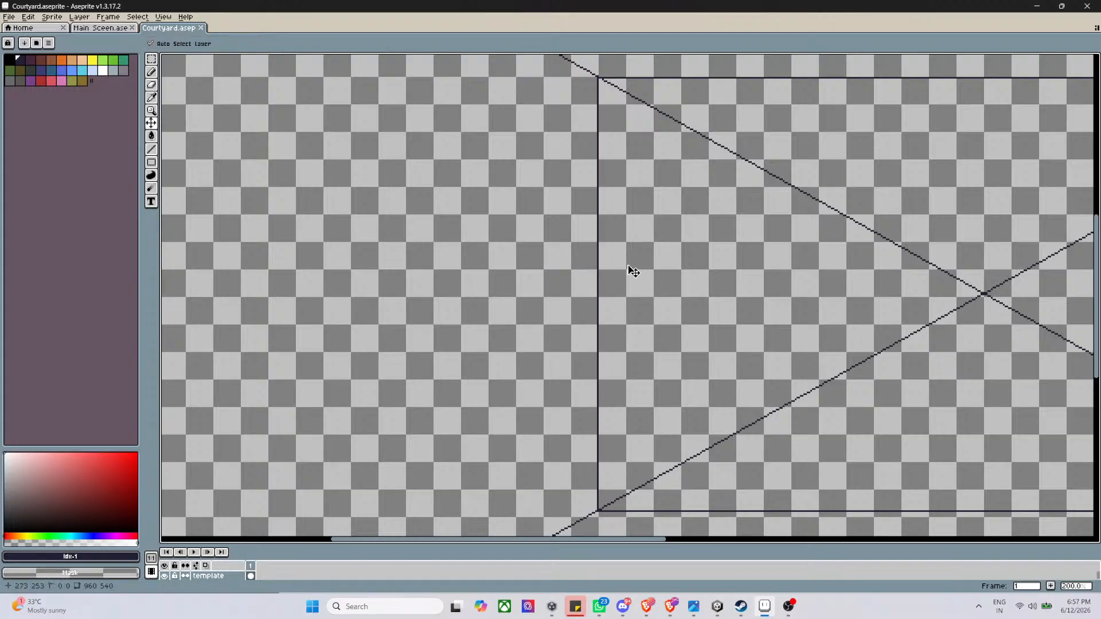
{"action": "key", "text": "l"}
Erase the lower-left diagonal's pixels just inside the inner rectangle's lower-left corner with the Eraser
{"action": "scroll", "coordinate": [634, 272], "scroll_direction": "down", "scroll_amount": 2}
{"action": "scroll", "coordinate": [658, 310], "scroll_direction": "up", "scroll_amount": 2}
{"action": "scroll", "coordinate": [636, 266], "scroll_direction": "down", "scroll_amount": 2}
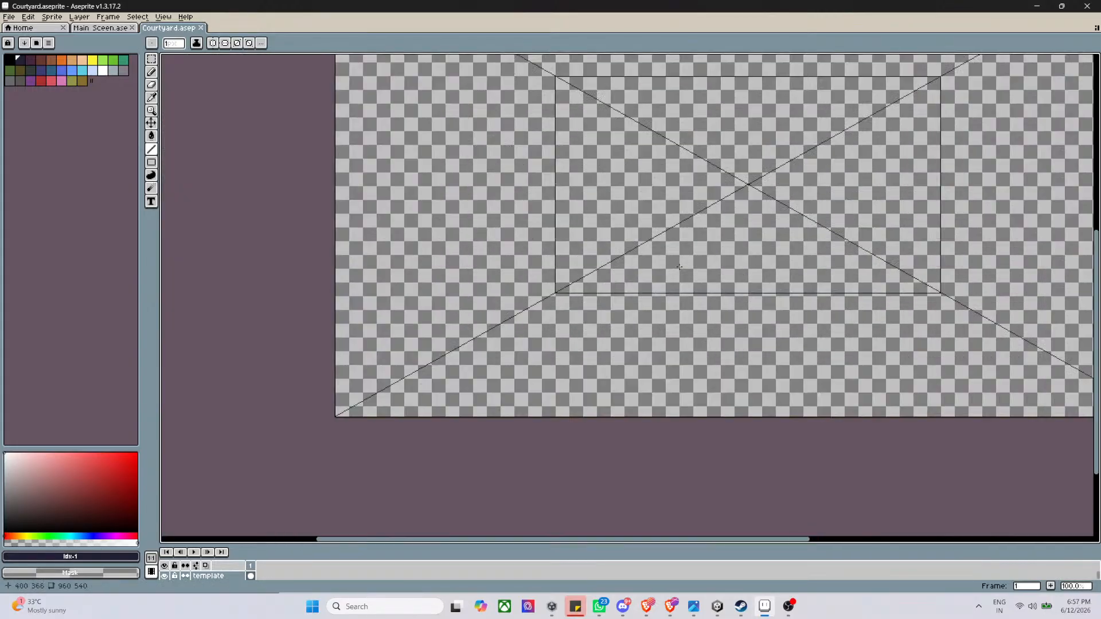
{"action": "scroll", "coordinate": [636, 272], "scroll_direction": "up", "scroll_amount": 3}
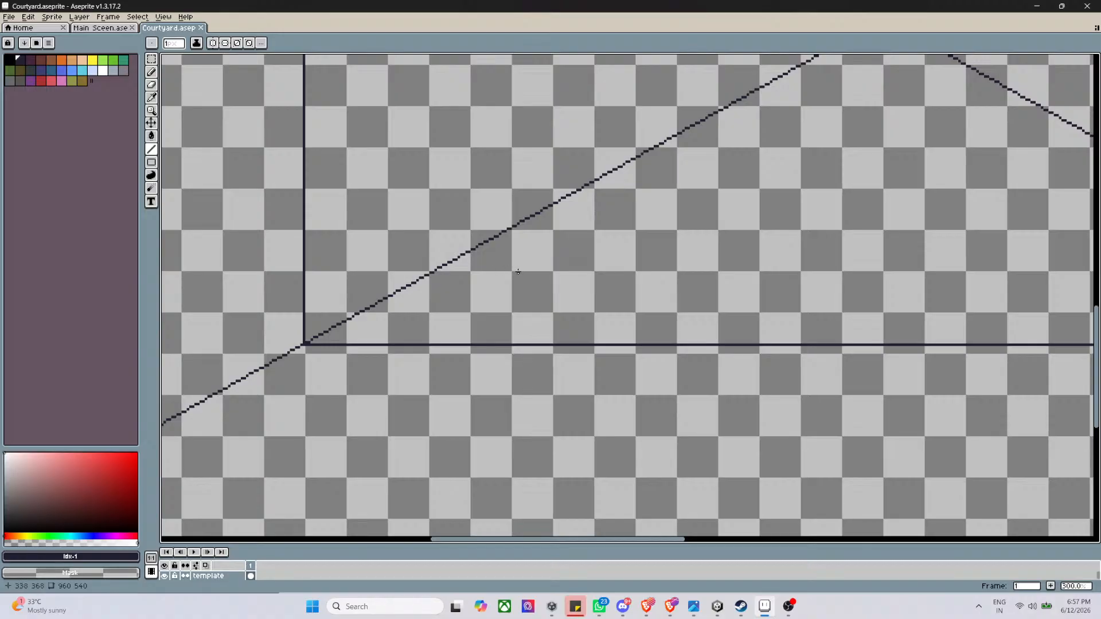
{"action": "key", "text": "b"}
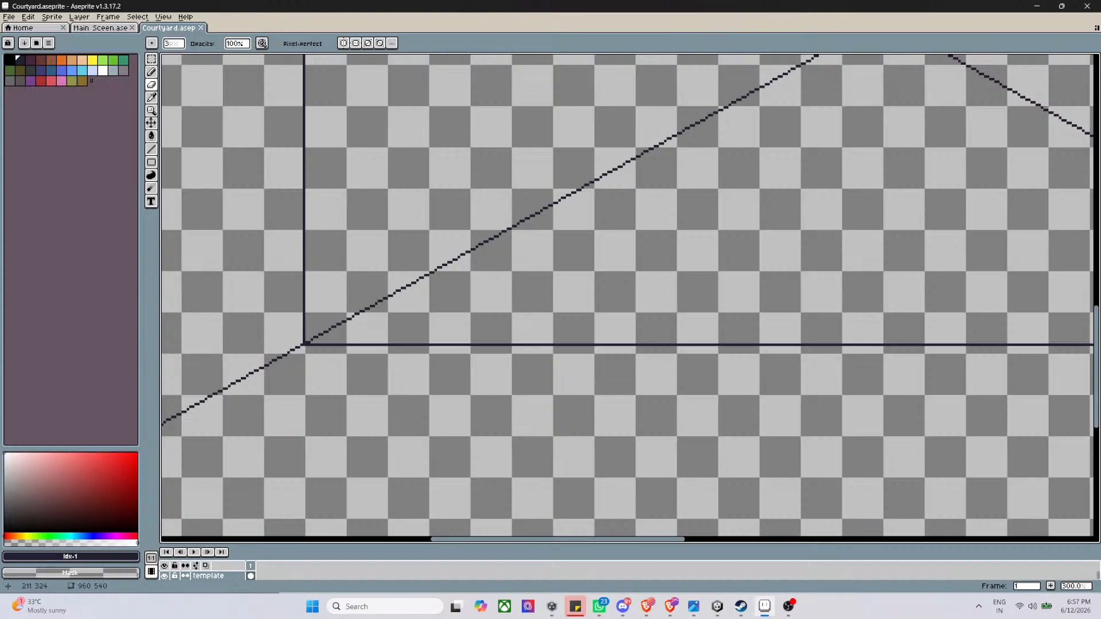
{"action": "left_click_drag", "start_coordinate": [347, 316], "coordinate": [323, 325]}
{"action": "scroll", "coordinate": [289, 358], "scroll_direction": "up", "scroll_amount": 8}
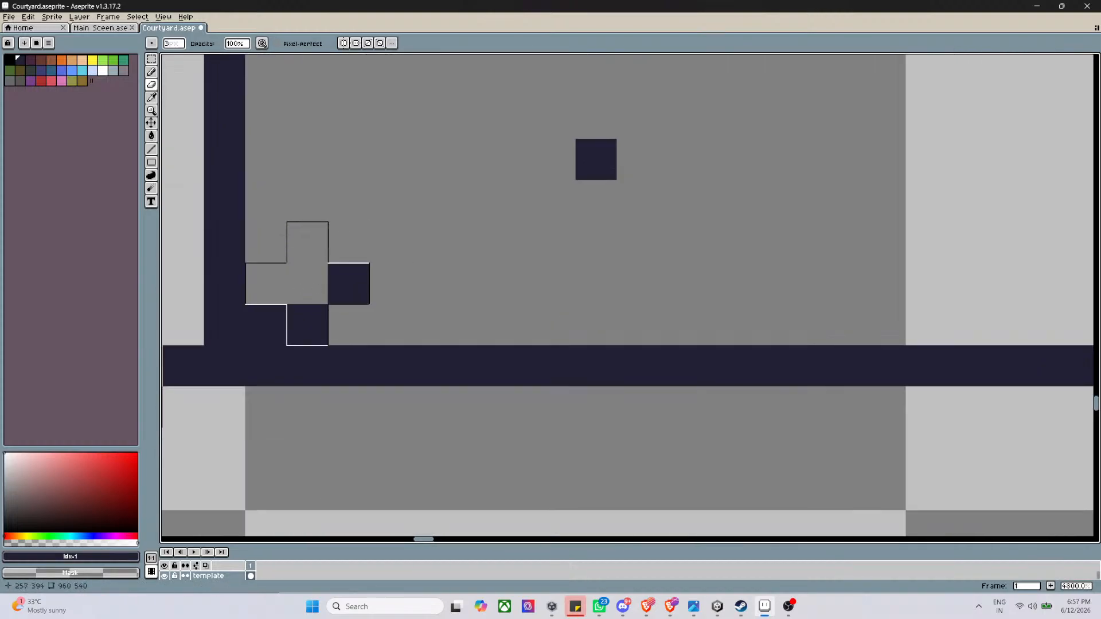
{"action": "left_click", "coordinate": [308, 284]}
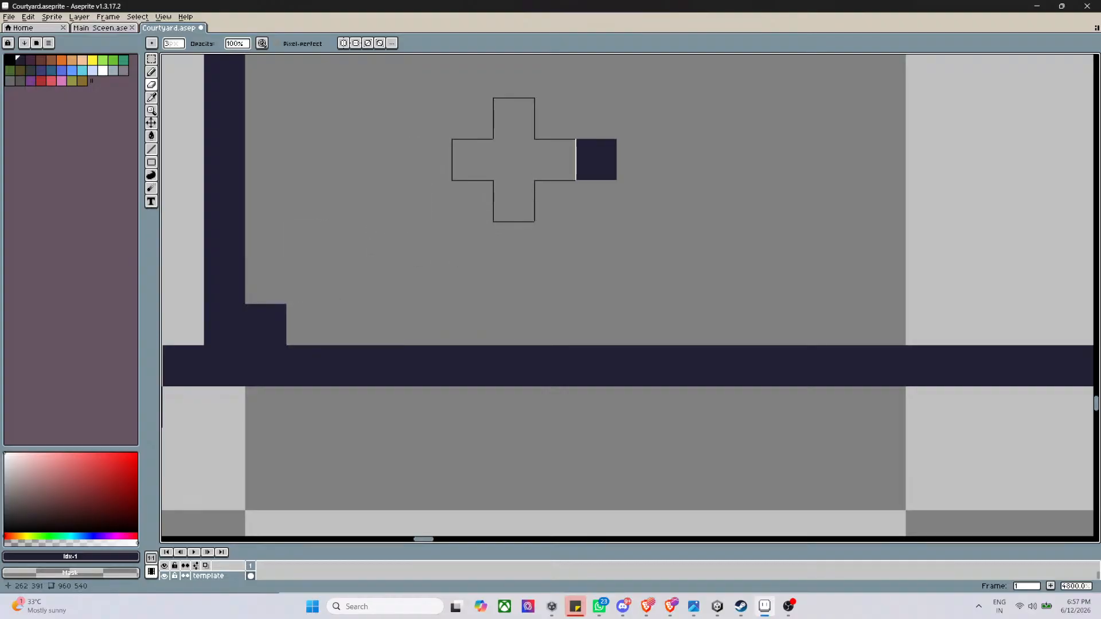
{"action": "left_click", "coordinate": [555, 160]}
{"action": "scroll", "coordinate": [363, 269], "scroll_direction": "down", "scroll_amount": 4}
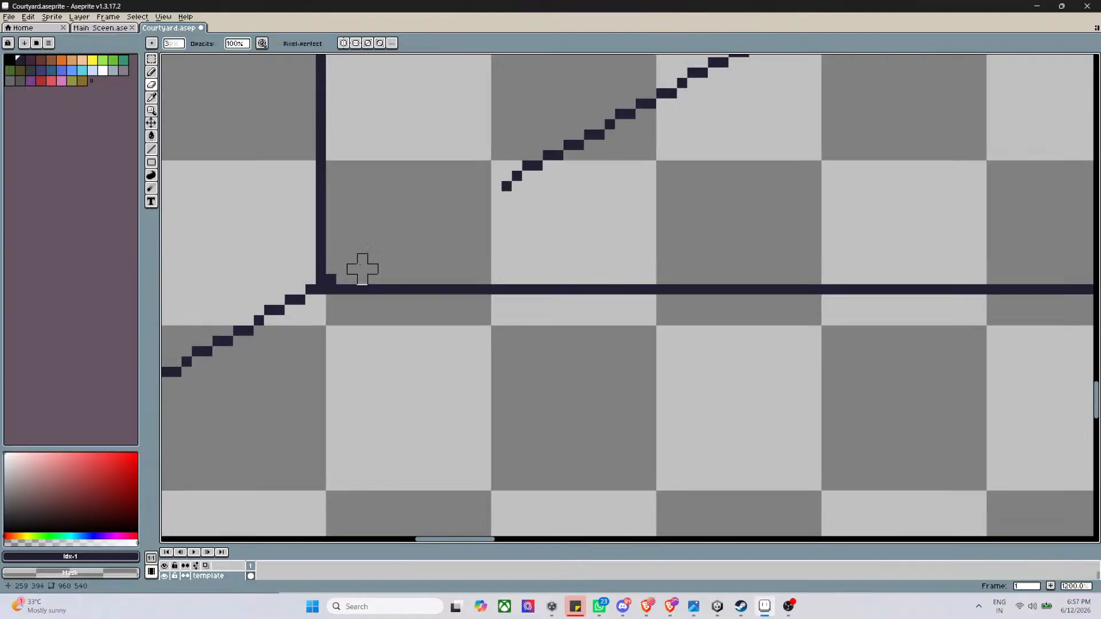
{"action": "scroll", "coordinate": [363, 269], "scroll_direction": "down", "scroll_amount": 5}
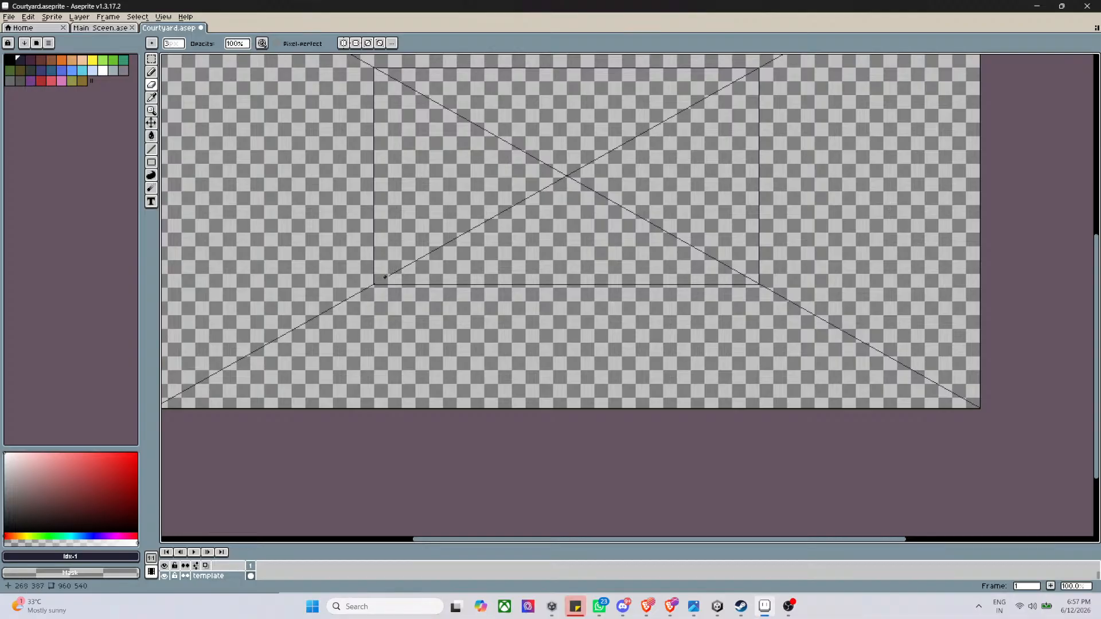
Erase the rest of the lower-left diagonal inside the inner rectangle, up to and including the central crossing
{"action": "left_click_drag", "start_coordinate": [552, 180], "coordinate": [474, 229]}
{"action": "scroll", "coordinate": [399, 271], "scroll_direction": "up", "scroll_amount": 5}
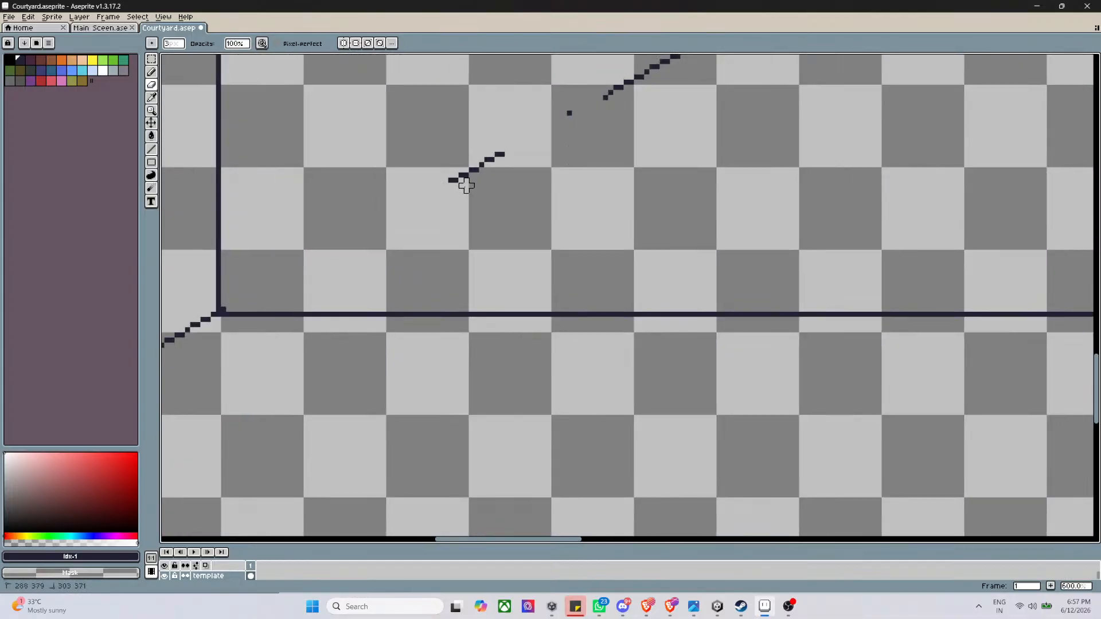
{"action": "mouse_move", "coordinate": [462, 179]}
{"action": "left_mouse_down"}
{"action": "mouse_move", "coordinate": [503, 150]}
{"action": "mouse_move", "coordinate": [481, 166]}
{"action": "mouse_move", "coordinate": [611, 103]}
{"action": "mouse_move", "coordinate": [543, 87]}
{"action": "mouse_move", "coordinate": [590, 129]}
{"action": "mouse_move", "coordinate": [581, 108]}
{"action": "mouse_move", "coordinate": [621, 88]}
{"action": "mouse_move", "coordinate": [642, 98]}
{"action": "left_mouse_up"}
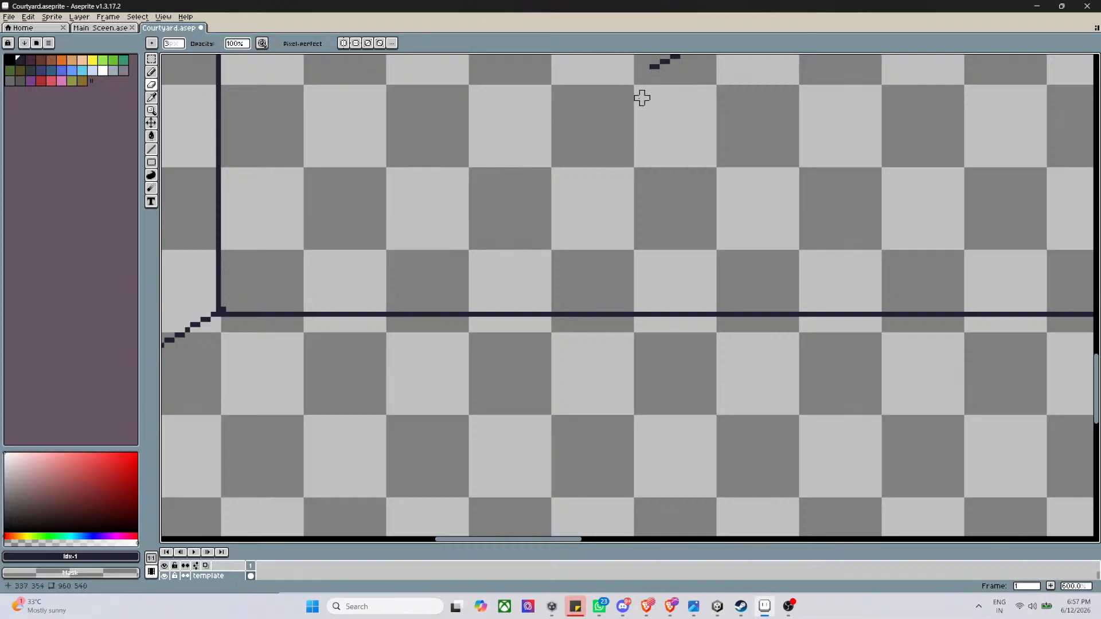
{"action": "scroll", "coordinate": [638, 164], "scroll_direction": "down", "scroll_amount": 5}
{"action": "scroll", "coordinate": [773, 136], "scroll_direction": "up", "scroll_amount": 5}
{"action": "scroll", "coordinate": [747, 136], "scroll_direction": "down", "scroll_amount": 5}
{"action": "scroll", "coordinate": [634, 163], "scroll_direction": "up", "scroll_amount": 2}
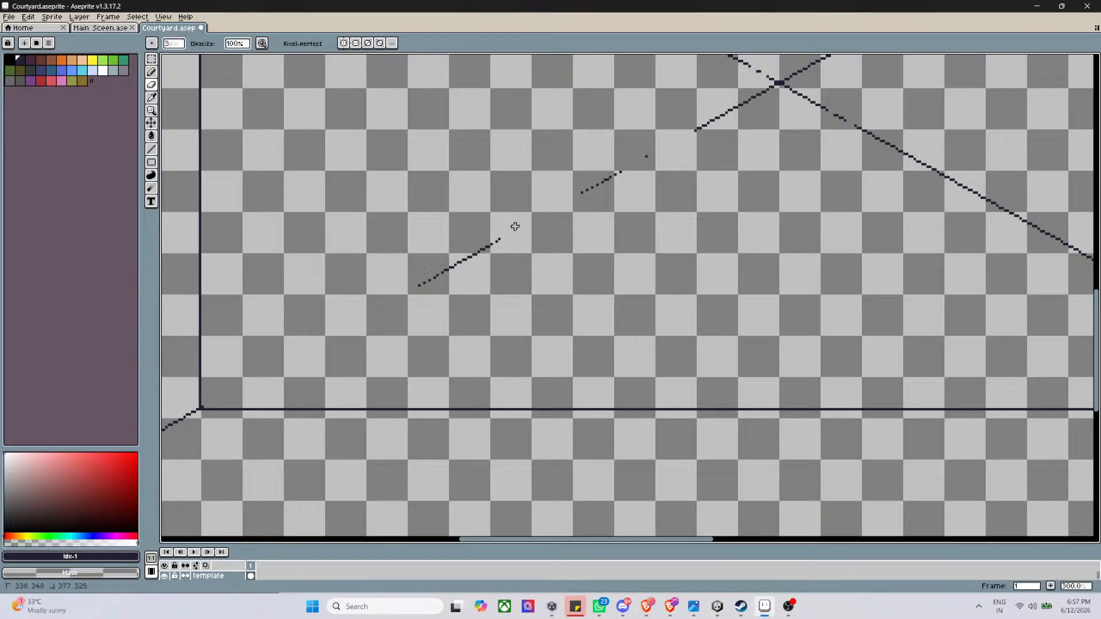
{"action": "mouse_move", "coordinate": [515, 228]}
{"action": "left_mouse_down"}
{"action": "mouse_move", "coordinate": [441, 280]}
{"action": "mouse_move", "coordinate": [406, 281]}
{"action": "mouse_move", "coordinate": [420, 288]}
{"action": "left_mouse_up"}
{"action": "mouse_move", "coordinate": [681, 160]}
{"action": "left_mouse_down"}
{"action": "mouse_move", "coordinate": [655, 147]}
{"action": "mouse_move", "coordinate": [629, 167]}
{"action": "left_mouse_up"}
{"action": "mouse_move", "coordinate": [786, 85]}
{"action": "left_mouse_down"}
{"action": "mouse_move", "coordinate": [668, 149]}
{"action": "mouse_move", "coordinate": [786, 71]}
{"action": "left_mouse_up"}
{"action": "scroll", "coordinate": [758, 115], "scroll_direction": "down", "scroll_amount": 6}
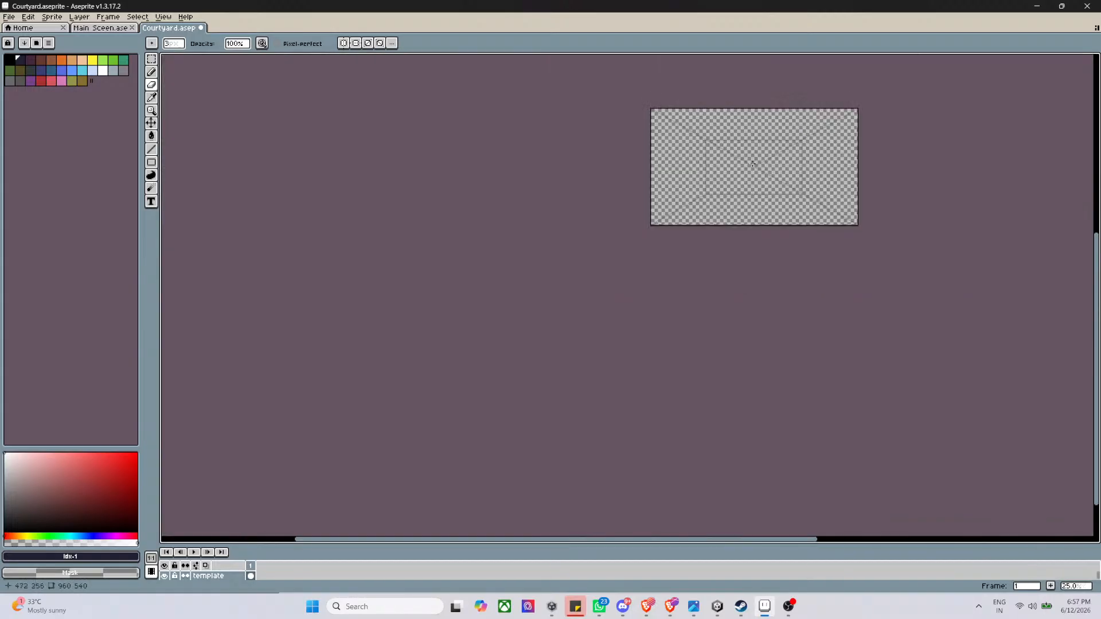
Erase the upper-right diagonal inside the inner rectangle from the central crossing to near the upper-right corner
{"action": "scroll", "coordinate": [737, 230], "scroll_direction": "up", "scroll_amount": 5}
{"action": "scroll", "coordinate": [736, 230], "scroll_direction": "up", "scroll_amount": 2}
{"action": "scroll", "coordinate": [608, 292], "scroll_direction": "down", "scroll_amount": 1}
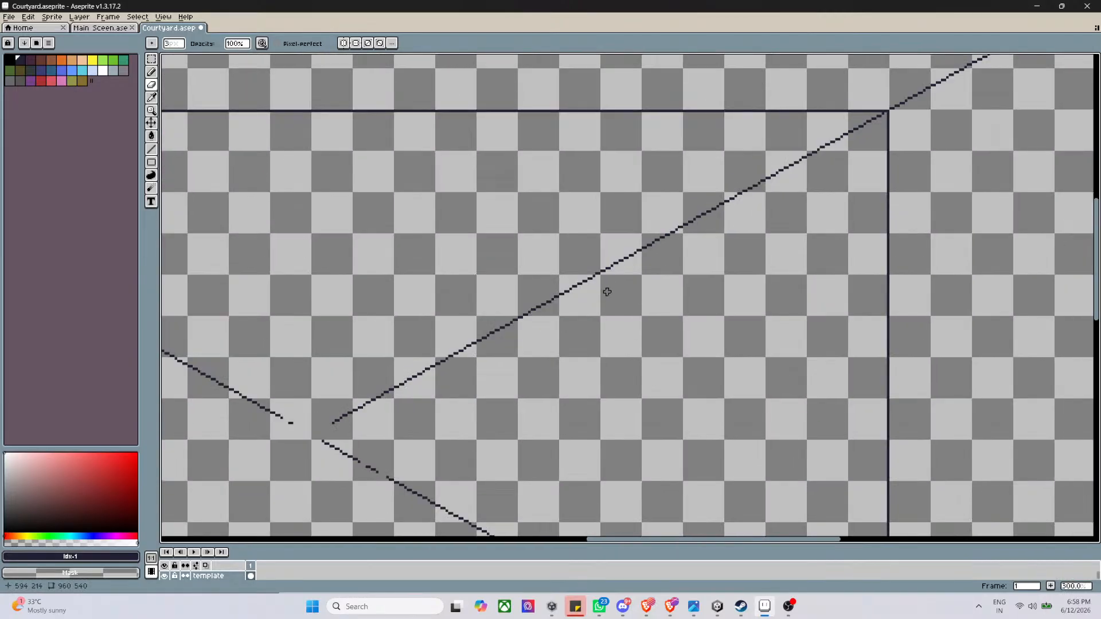
{"action": "mouse_move", "coordinate": [328, 423]}
{"action": "left_mouse_down"}
{"action": "mouse_move", "coordinate": [398, 389]}
{"action": "mouse_move", "coordinate": [355, 423]}
{"action": "mouse_move", "coordinate": [354, 411]}
{"action": "mouse_move", "coordinate": [436, 360]}
{"action": "mouse_move", "coordinate": [349, 408]}
{"action": "left_mouse_up"}
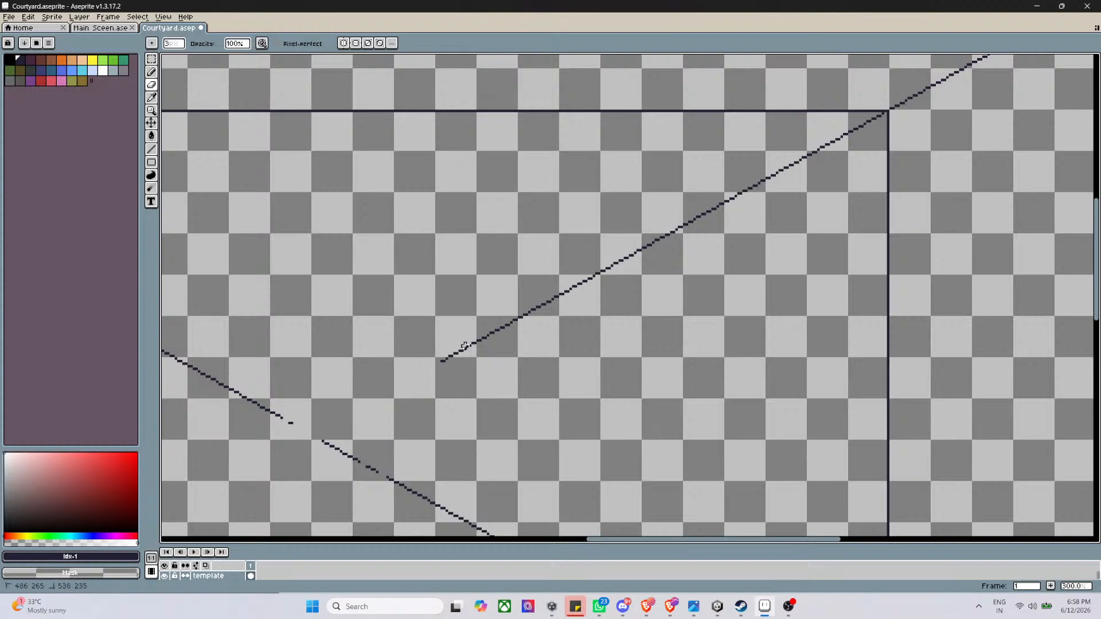
{"action": "left_click_drag", "start_coordinate": [465, 346], "coordinate": [533, 309]}
{"action": "mouse_move", "coordinate": [477, 337]}
{"action": "left_mouse_down"}
{"action": "mouse_move", "coordinate": [586, 321]}
{"action": "mouse_move", "coordinate": [573, 295]}
{"action": "mouse_move", "coordinate": [604, 270]}
{"action": "left_mouse_up"}
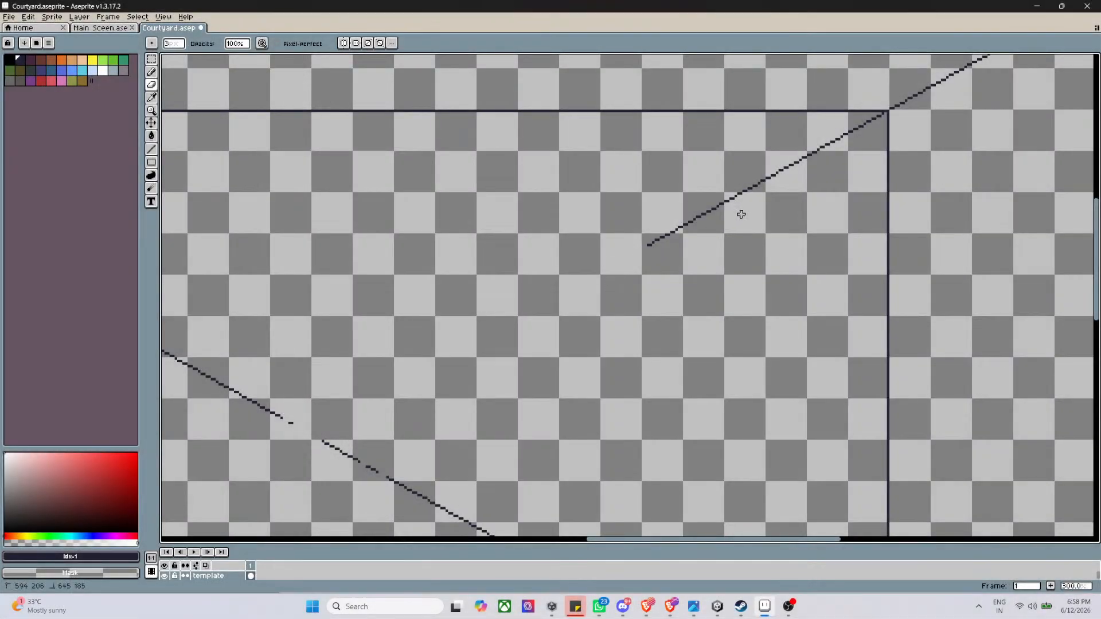
{"action": "mouse_move", "coordinate": [739, 214]}
{"action": "left_mouse_down"}
{"action": "mouse_move", "coordinate": [735, 188]}
{"action": "mouse_move", "coordinate": [643, 246]}
{"action": "left_mouse_up"}
{"action": "scroll", "coordinate": [740, 189], "scroll_direction": "down", "scroll_amount": 1}
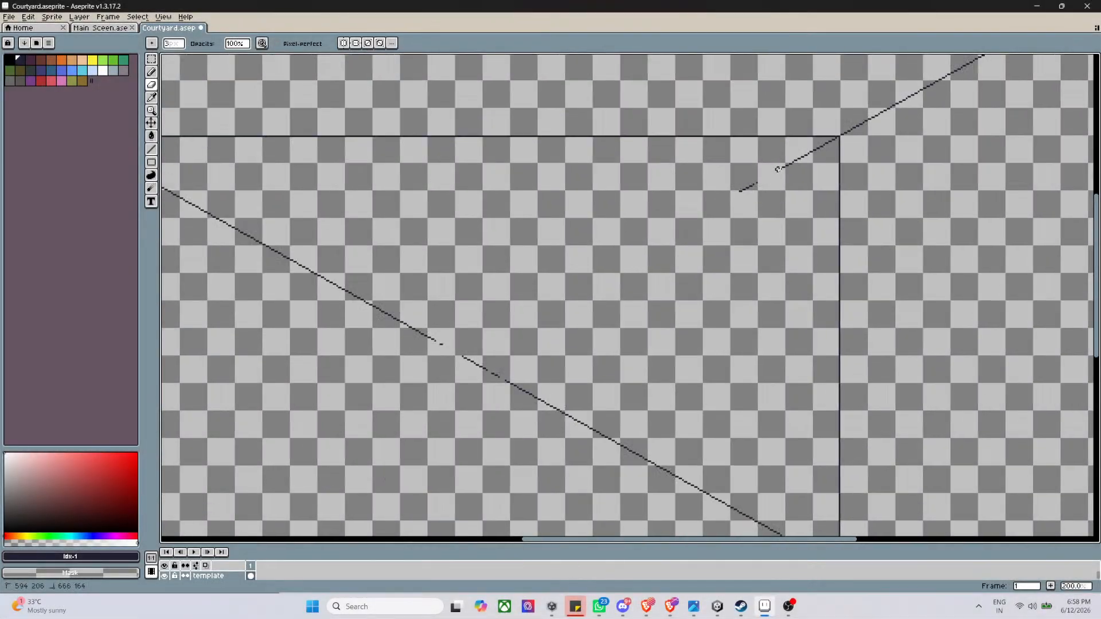
{"action": "left_click_drag", "start_coordinate": [795, 161], "coordinate": [733, 194]}
Erase the remaining piece of diagonal just inside the inner rectangle's upper-right corner
{"action": "scroll", "coordinate": [881, 121], "scroll_direction": "up", "scroll_amount": 5}
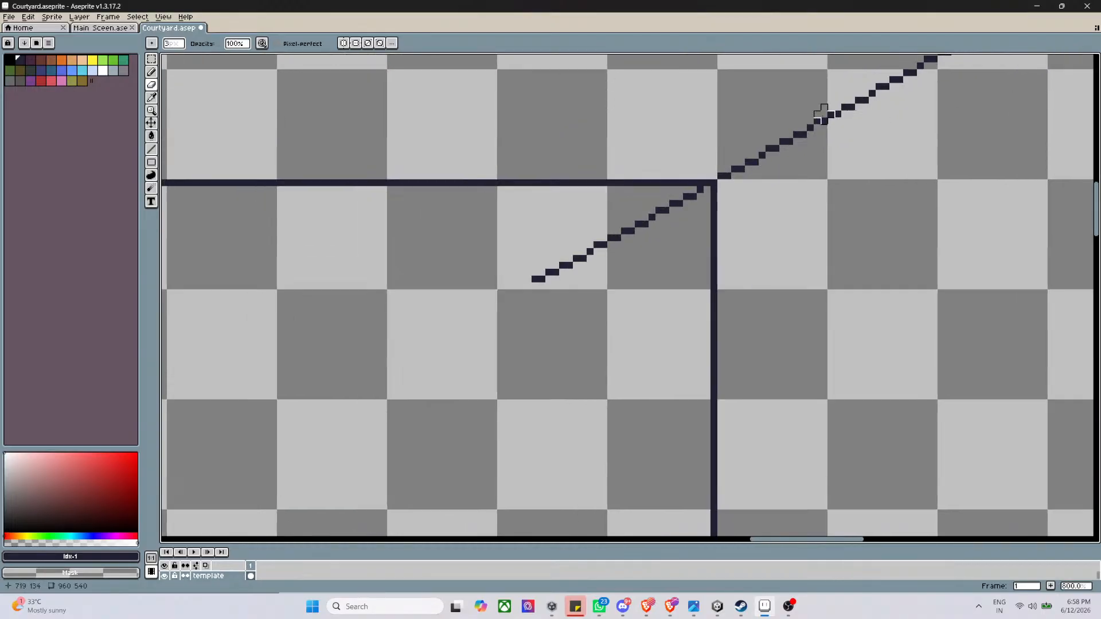
{"action": "scroll", "coordinate": [701, 179], "scroll_direction": "up", "scroll_amount": 4}
{"action": "scroll", "coordinate": [641, 253], "scroll_direction": "down", "scroll_amount": 4}
{"action": "scroll", "coordinate": [641, 253], "scroll_direction": "up", "scroll_amount": 5}
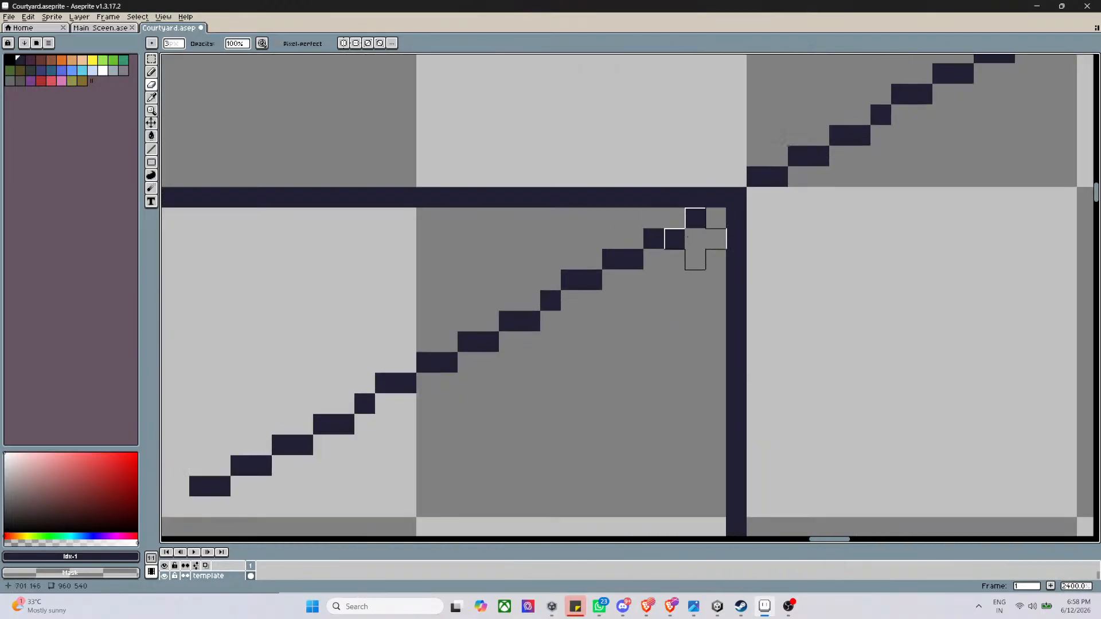
{"action": "mouse_move", "coordinate": [687, 237]}
{"action": "left_mouse_down"}
{"action": "mouse_move", "coordinate": [633, 280]}
{"action": "mouse_move", "coordinate": [571, 280]}
{"action": "mouse_move", "coordinate": [490, 342]}
{"action": "mouse_move", "coordinate": [406, 362]}
{"action": "mouse_move", "coordinate": [344, 404]}
{"action": "mouse_move", "coordinate": [241, 445]}
{"action": "mouse_move", "coordinate": [200, 445]}
{"action": "mouse_move", "coordinate": [218, 465]}
{"action": "left_mouse_up"}
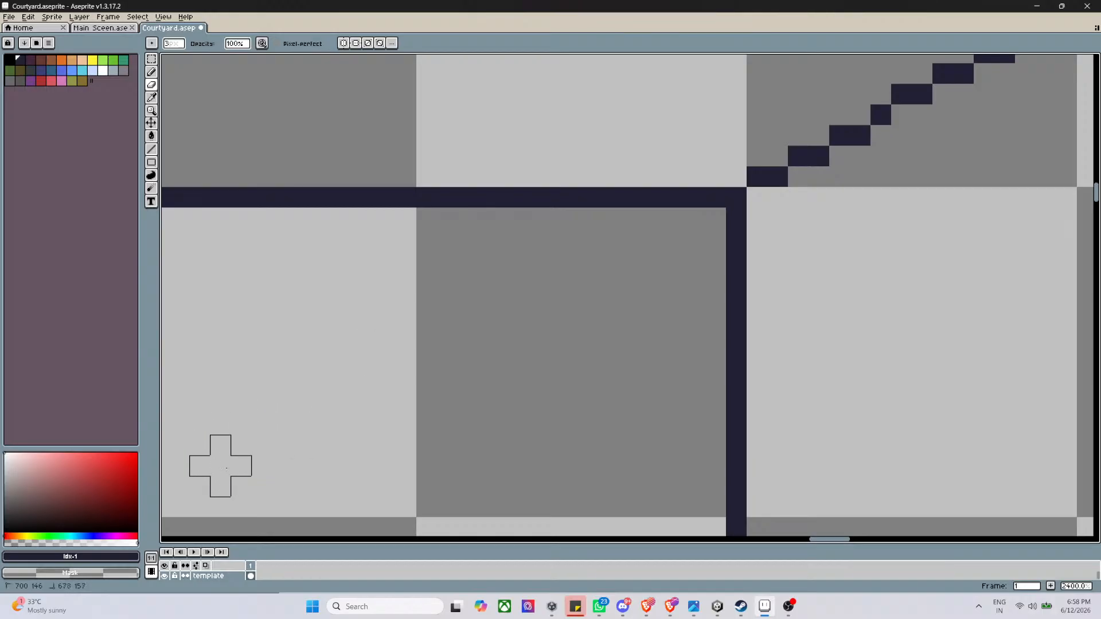
Erase the upper-left diagonal between the centre and the inner rectangle's upper-left corner
{"action": "scroll", "coordinate": [283, 446], "scroll_direction": "down", "scroll_amount": 10}
{"action": "scroll", "coordinate": [320, 435], "scroll_direction": "up", "scroll_amount": 5}
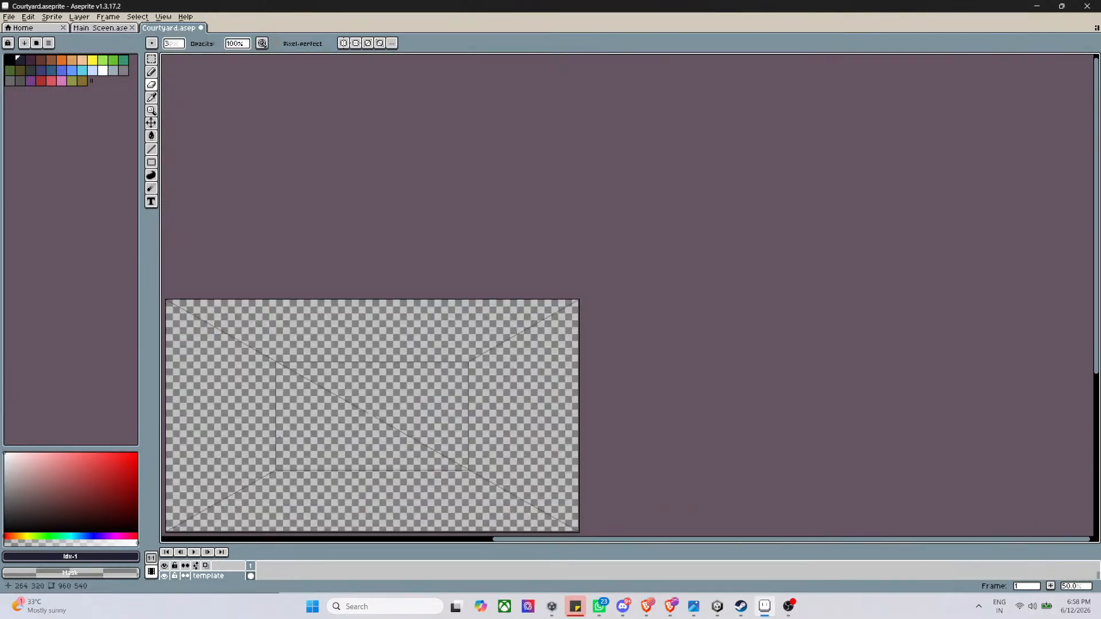
{"action": "scroll", "coordinate": [351, 422], "scroll_direction": "down", "scroll_amount": 1}
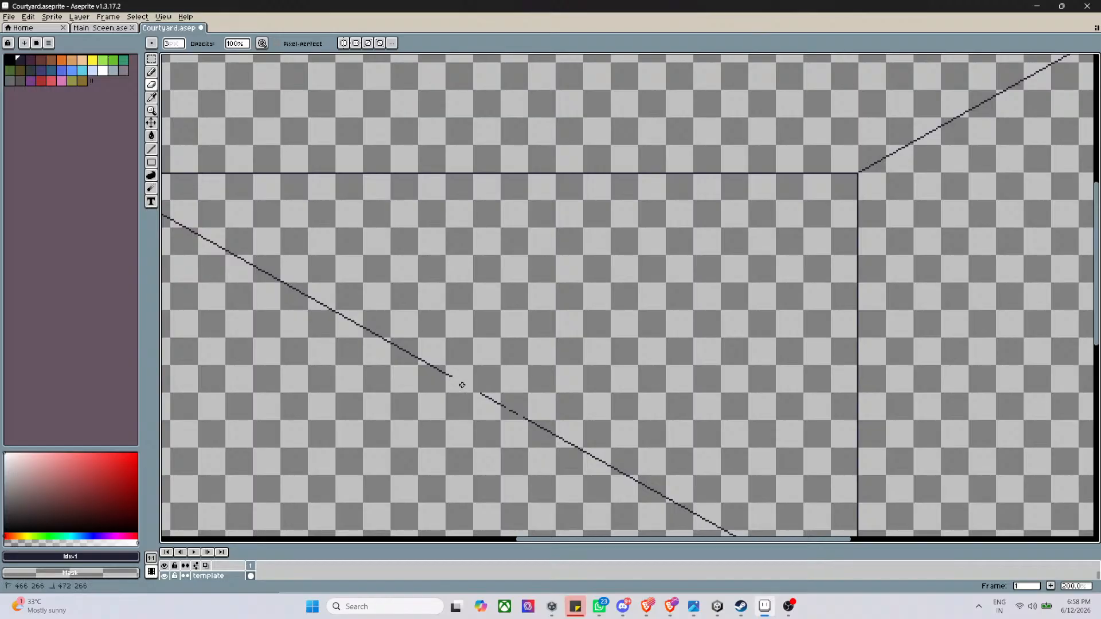
{"action": "left_click_drag", "start_coordinate": [462, 385], "coordinate": [402, 356]}
{"action": "left_click_drag", "start_coordinate": [259, 266], "coordinate": [232, 253]}
{"action": "scroll", "coordinate": [282, 283], "scroll_direction": "down", "scroll_amount": 3}
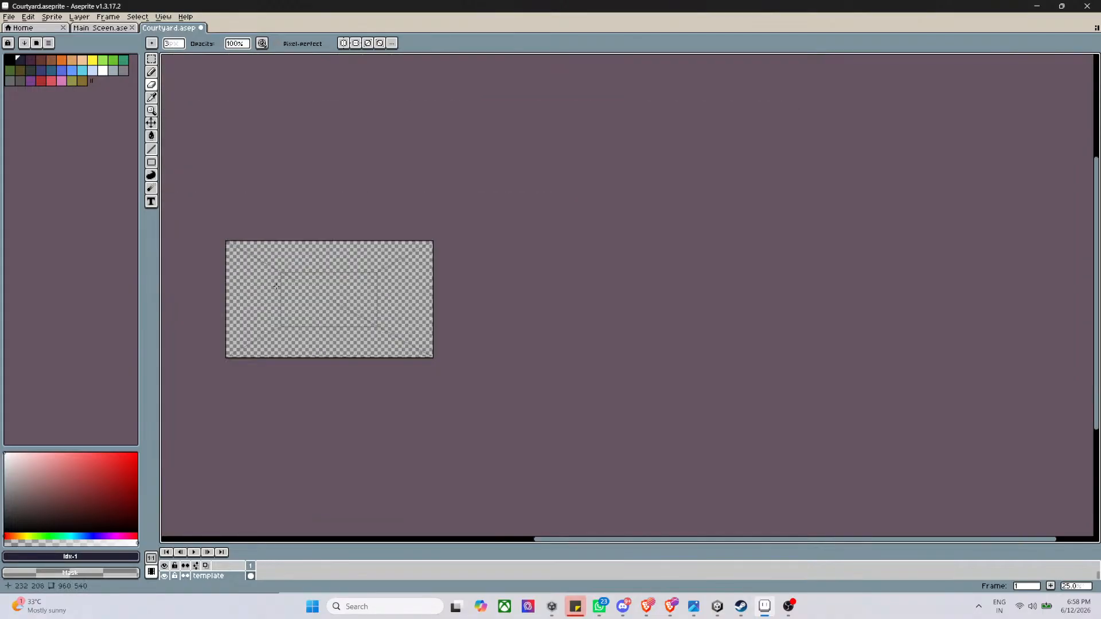
{"action": "scroll", "coordinate": [334, 195], "scroll_direction": "up", "scroll_amount": 7}
{"action": "mouse_move", "coordinate": [359, 149]}
{"action": "left_mouse_down"}
{"action": "mouse_move", "coordinate": [580, 253]}
{"action": "mouse_move", "coordinate": [777, 330]}
{"action": "mouse_move", "coordinate": [658, 299]}
{"action": "mouse_move", "coordinate": [483, 217]}
{"action": "mouse_move", "coordinate": [750, 352]}
{"action": "mouse_move", "coordinate": [953, 475]}
{"action": "left_mouse_up"}
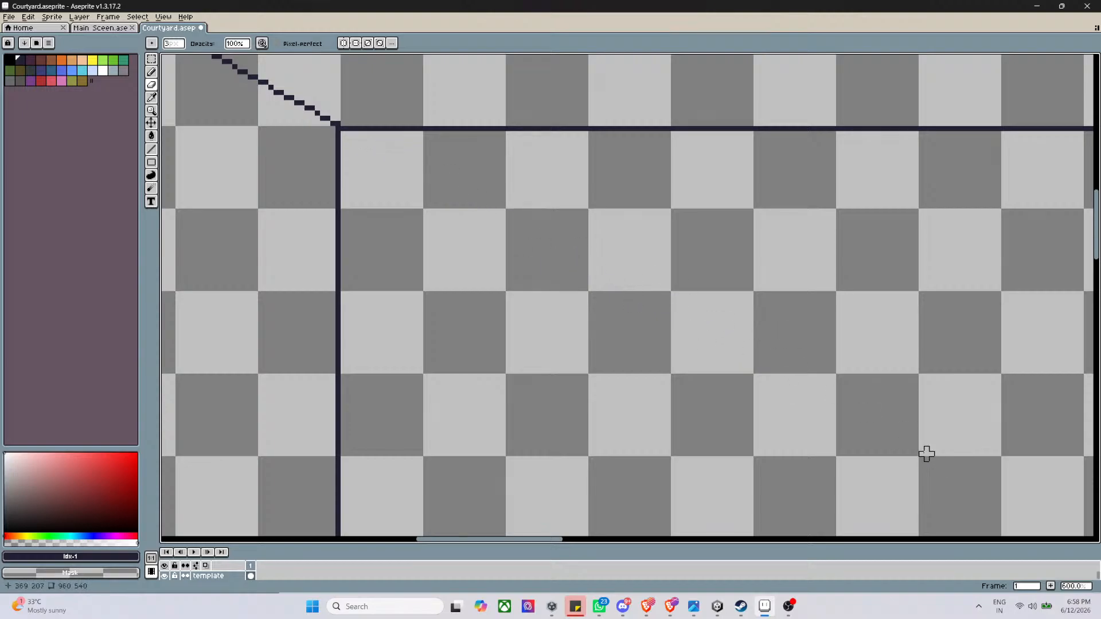
{"action": "scroll", "coordinate": [927, 449], "scroll_direction": "down", "scroll_amount": 7}
{"action": "scroll", "coordinate": [998, 504], "scroll_direction": "up", "scroll_amount": 3}
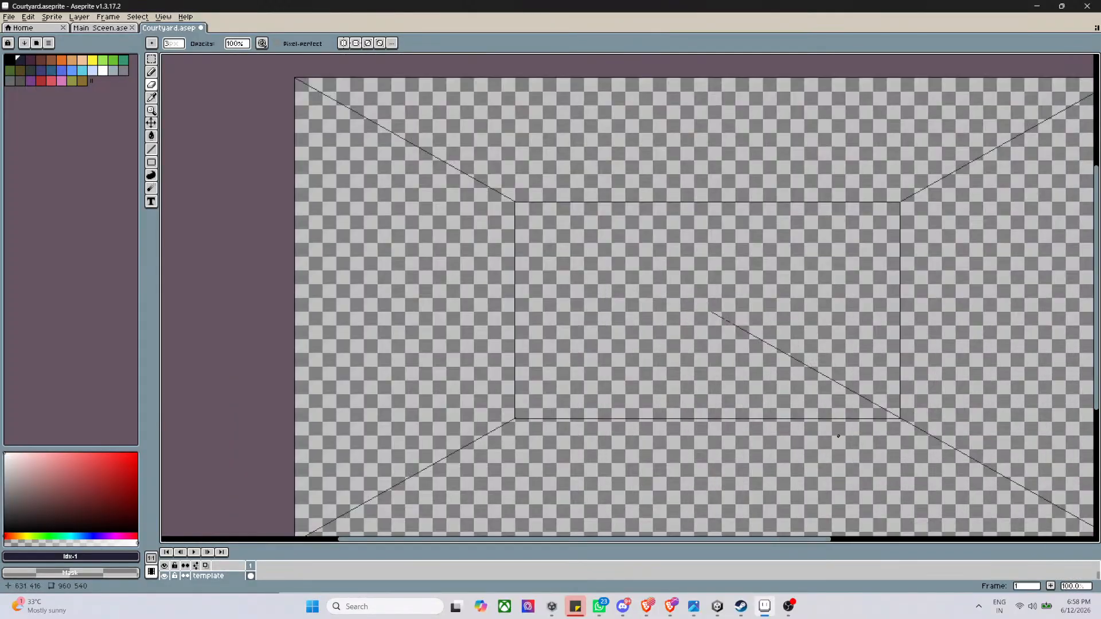
Undo all the eraser strokes made on the diagonals inside the inner rectangle
{"action": "key", "text": "ctrl+z"}
{"action": "key", "text": "ctrl+z"}
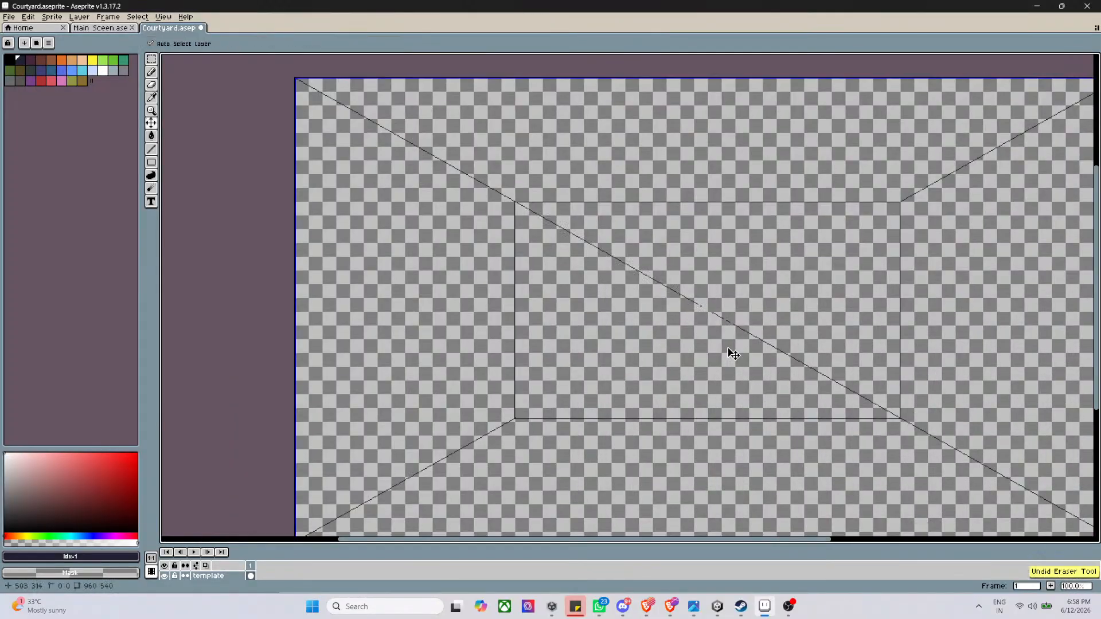
{"action": "key", "text": "ctrl+z"}
{"action": "key", "text": "ctrl+z"}
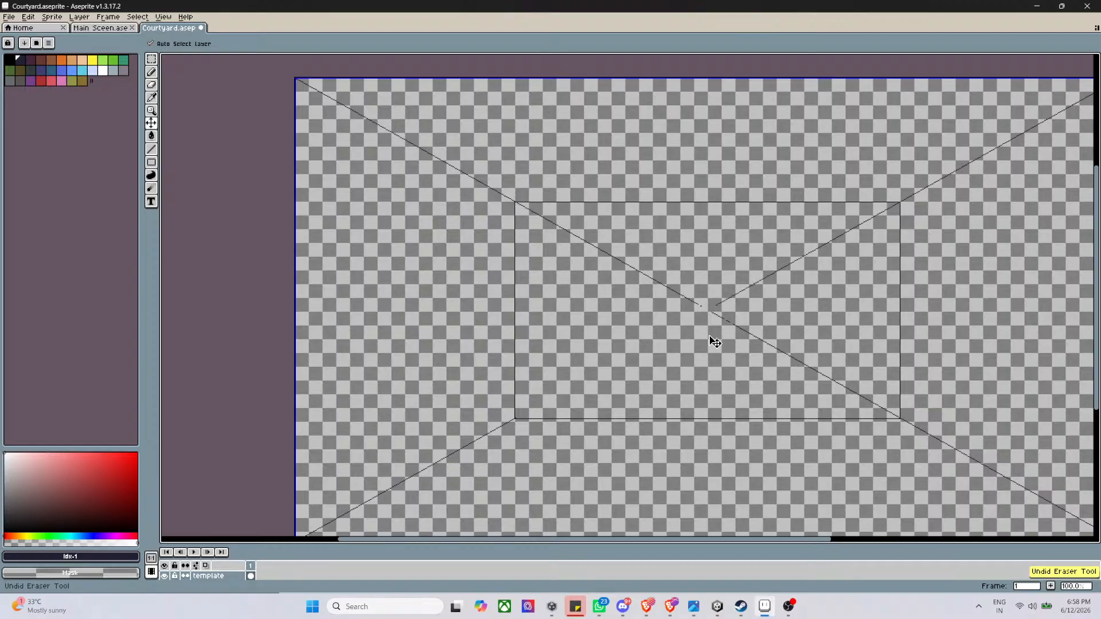
{"action": "key", "text": "ctrl+z"}
{"action": "key", "text": "ctrl+z"}
{"action": "key", "text": "b"}
{"action": "scroll", "coordinate": [711, 336], "scroll_direction": "up", "scroll_amount": 4}
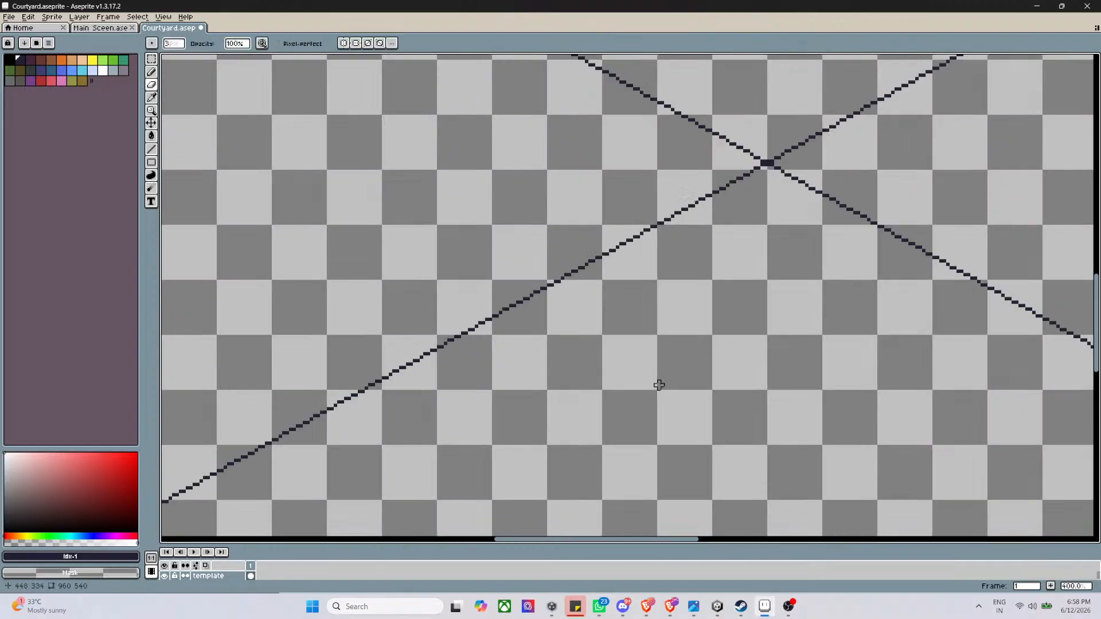
{"action": "scroll", "coordinate": [364, 502], "scroll_direction": "down", "scroll_amount": 3}
{"action": "scroll", "coordinate": [295, 504], "scroll_direction": "up", "scroll_amount": 2}
{"action": "scroll", "coordinate": [234, 485], "scroll_direction": "down", "scroll_amount": 3}
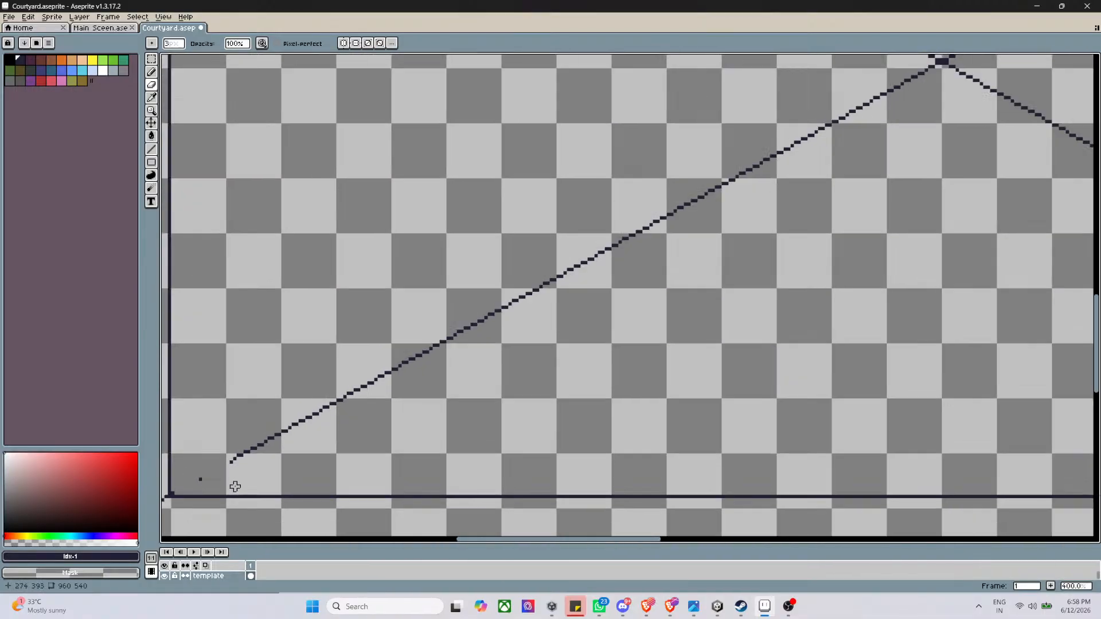
{"action": "key", "text": "v"}
{"action": "key", "text": "ctrl+z"}
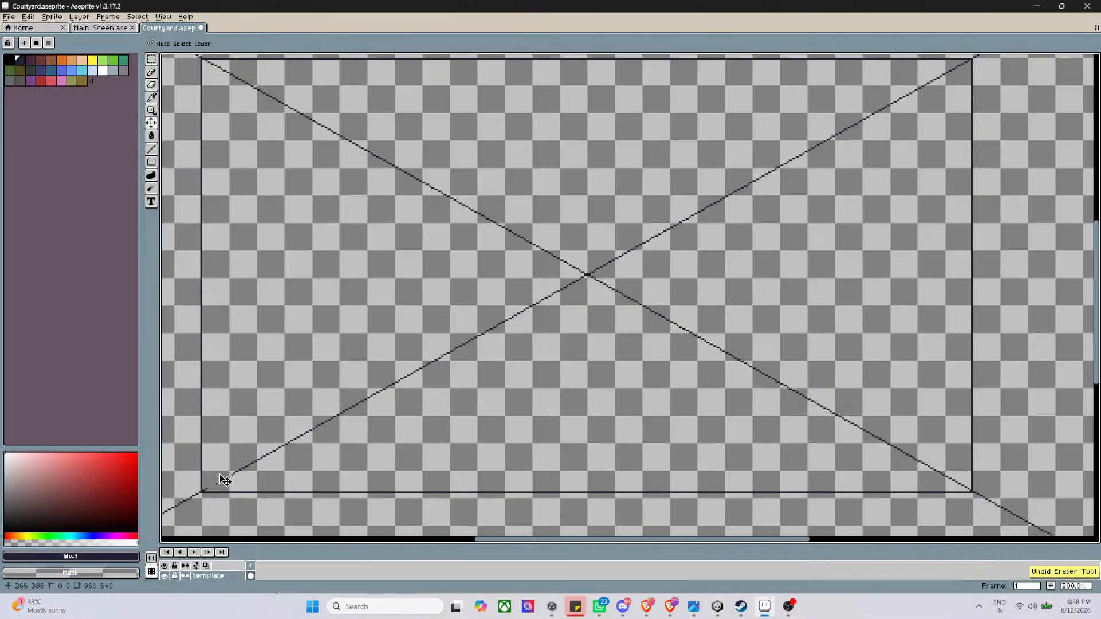
Draw a filled ellipse about 14 × 8 px centred on the diagonals' crossing, discarding a misplaced first attempt
{"action": "key", "text": "b"}
{"action": "scroll", "coordinate": [631, 246], "scroll_direction": "up", "scroll_amount": 4}
{"action": "scroll", "coordinate": [492, 345], "scroll_direction": "up", "scroll_amount": 5}
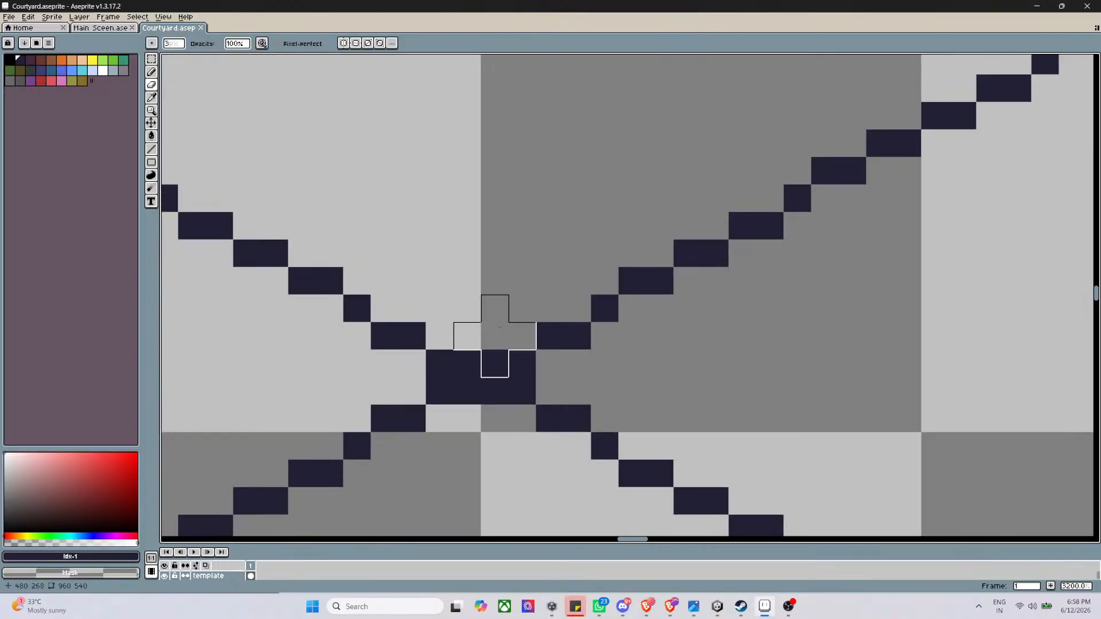
{"action": "left_click_drag", "start_coordinate": [151, 162], "coordinate": [203, 163]}
{"action": "scroll", "coordinate": [325, 229], "scroll_direction": "down", "scroll_amount": 3}
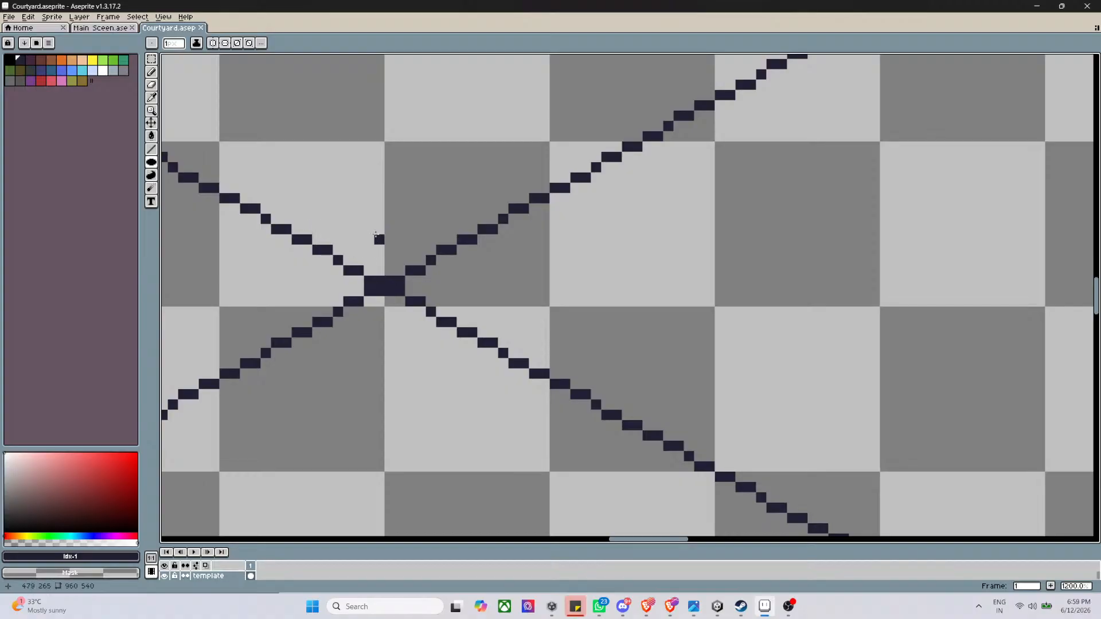
{"action": "left_click_drag", "start_coordinate": [377, 228], "coordinate": [499, 348]}
{"action": "key", "text": "ctrl+z"}
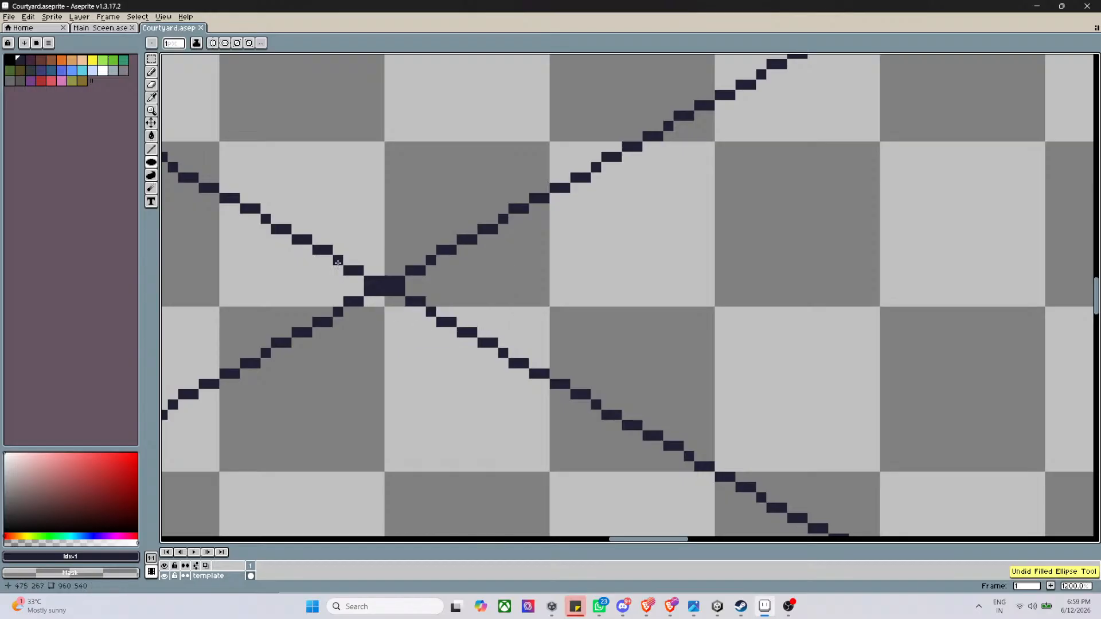
{"action": "left_click_drag", "start_coordinate": [312, 244], "coordinate": [451, 319]}
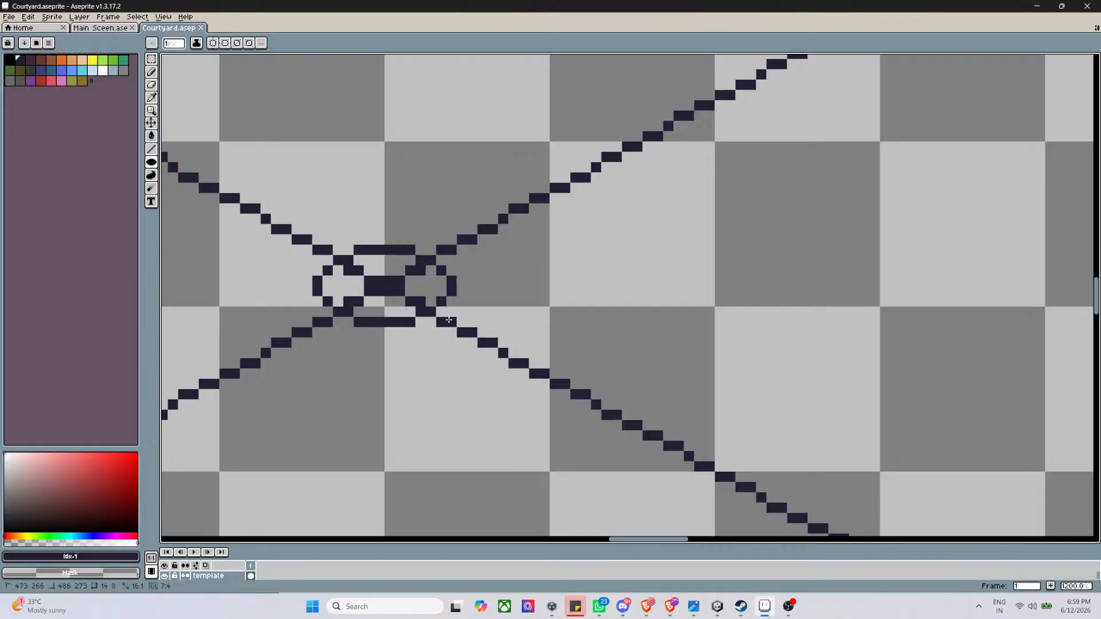
{"action": "left_click_drag", "start_coordinate": [449, 320], "coordinate": [451, 320]}
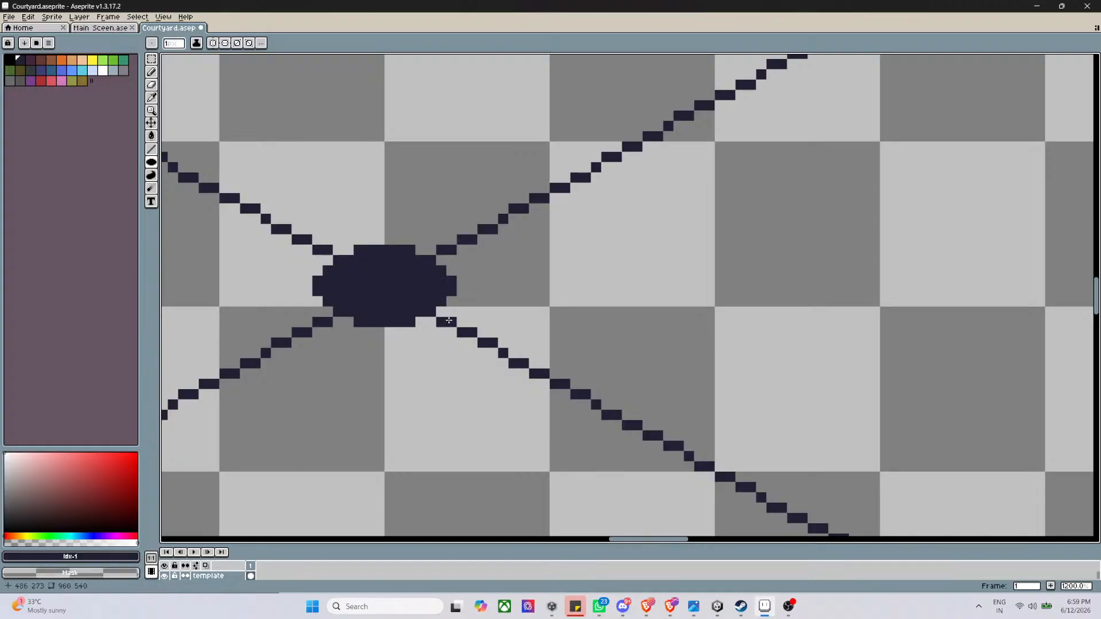
Save the Courtyard sprite with the finished perspective guide
{"action": "scroll", "coordinate": [454, 304], "scroll_direction": "down", "scroll_amount": 10}
{"action": "scroll", "coordinate": [455, 303], "scroll_direction": "up", "scroll_amount": 5}
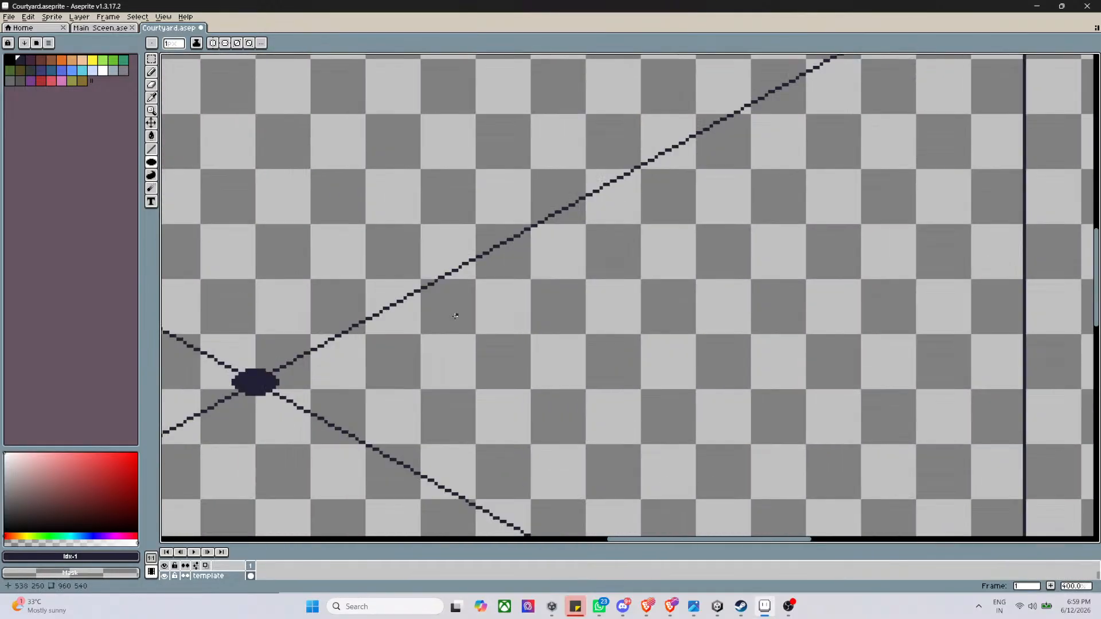
{"action": "scroll", "coordinate": [453, 316], "scroll_direction": "down", "scroll_amount": 3}
{"action": "key", "text": "ctrl+s"}
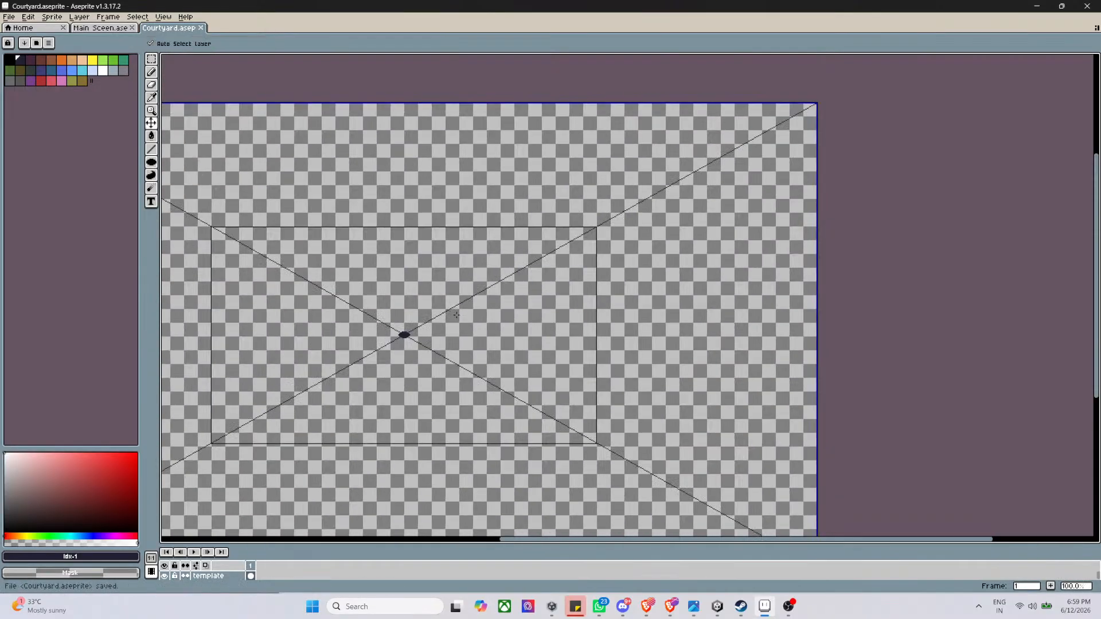
{"action": "scroll", "coordinate": [404, 335], "scroll_direction": "down", "scroll_amount": 4}
{"action": "scroll", "coordinate": [392, 336], "scroll_direction": "up", "scroll_amount": 2}
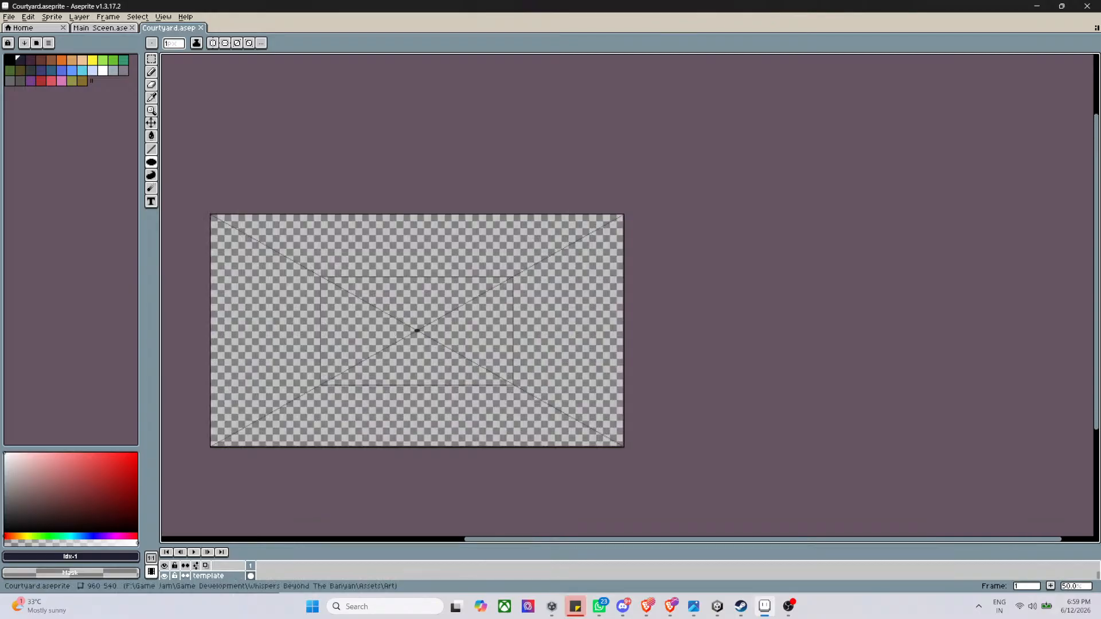
{"action": "key", "text": "alt+Tab"}
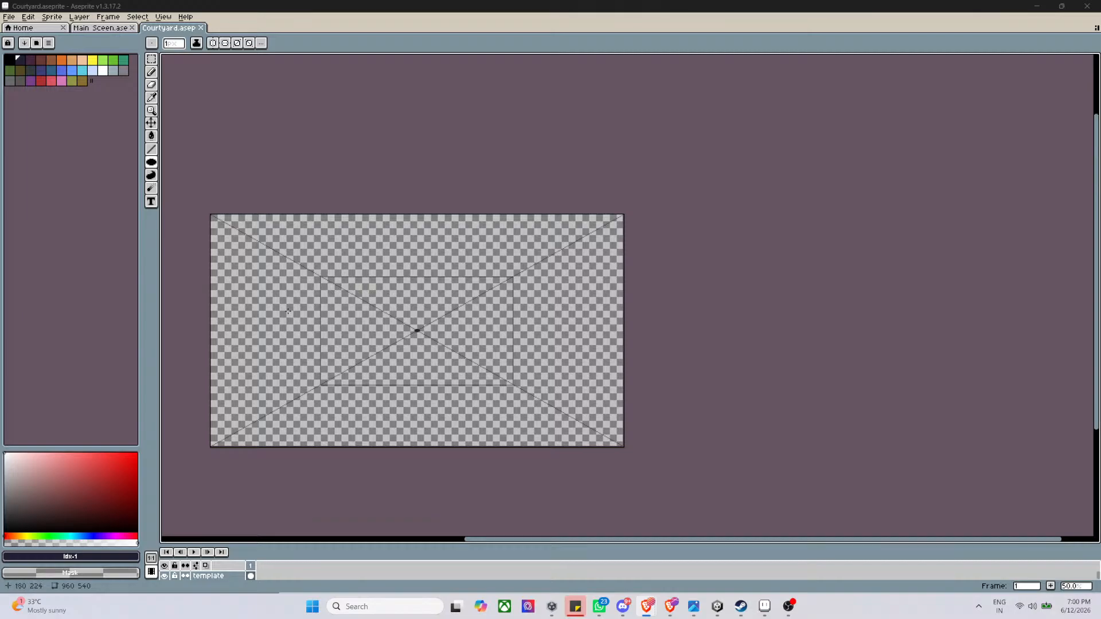
{"action": "scroll", "coordinate": [359, 314], "scroll_direction": "up", "scroll_amount": 4}
{"action": "scroll", "coordinate": [360, 315], "scroll_direction": "down", "scroll_amount": 4}
{"action": "scroll", "coordinate": [361, 319], "scroll_direction": "up", "scroll_amount": 2}
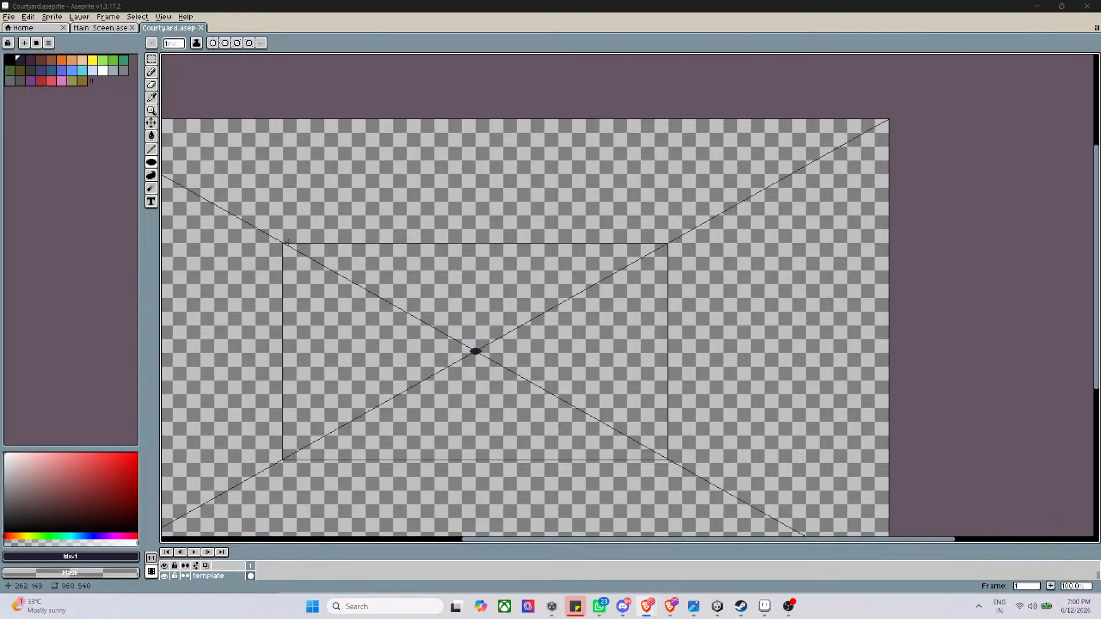
{"action": "scroll", "coordinate": [298, 248], "scroll_direction": "down", "scroll_amount": 2}
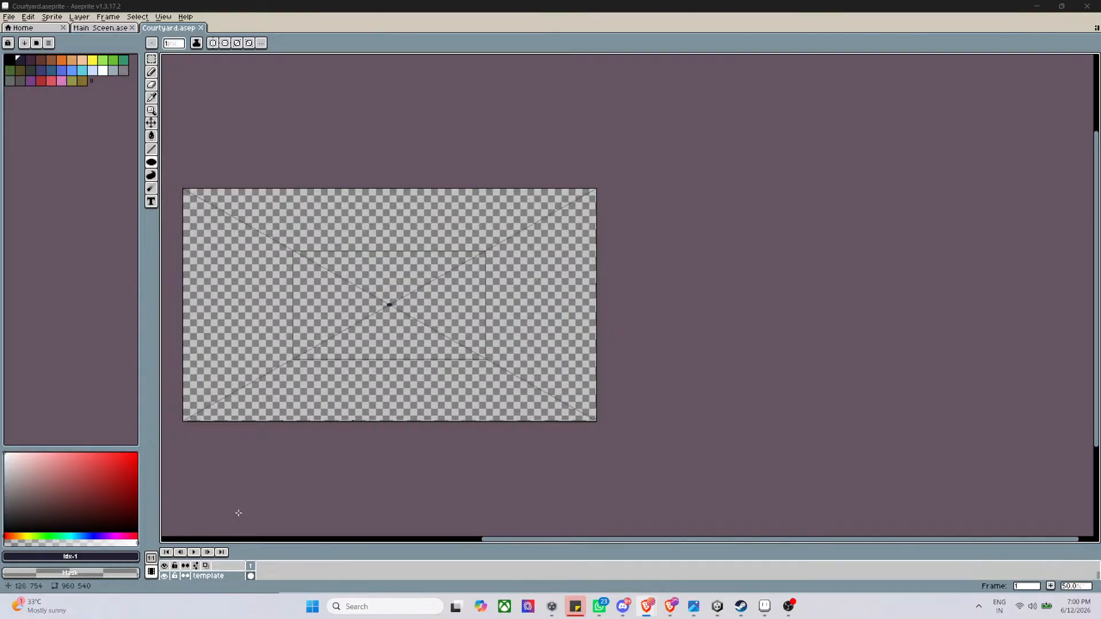
{"action": "scroll", "coordinate": [238, 515], "scroll_direction": "down", "scroll_amount": 2}
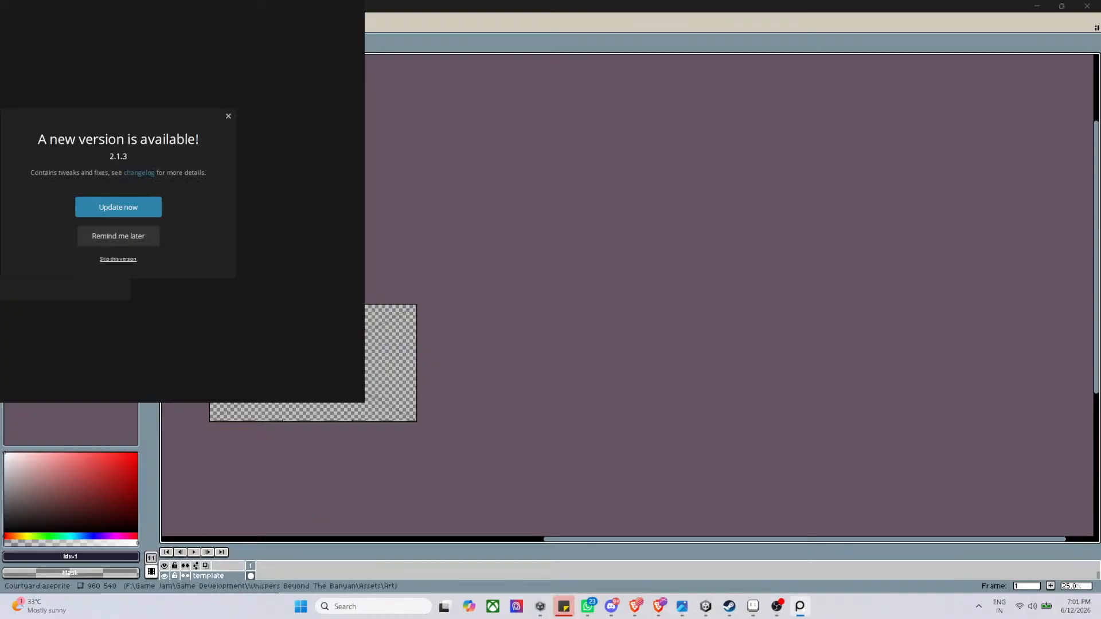
In PureRef, postpone the update and open the recent Havli board to examine the Room 1: Courtyard (Present) reference
{"action": "left_click", "coordinate": [138, 240]}
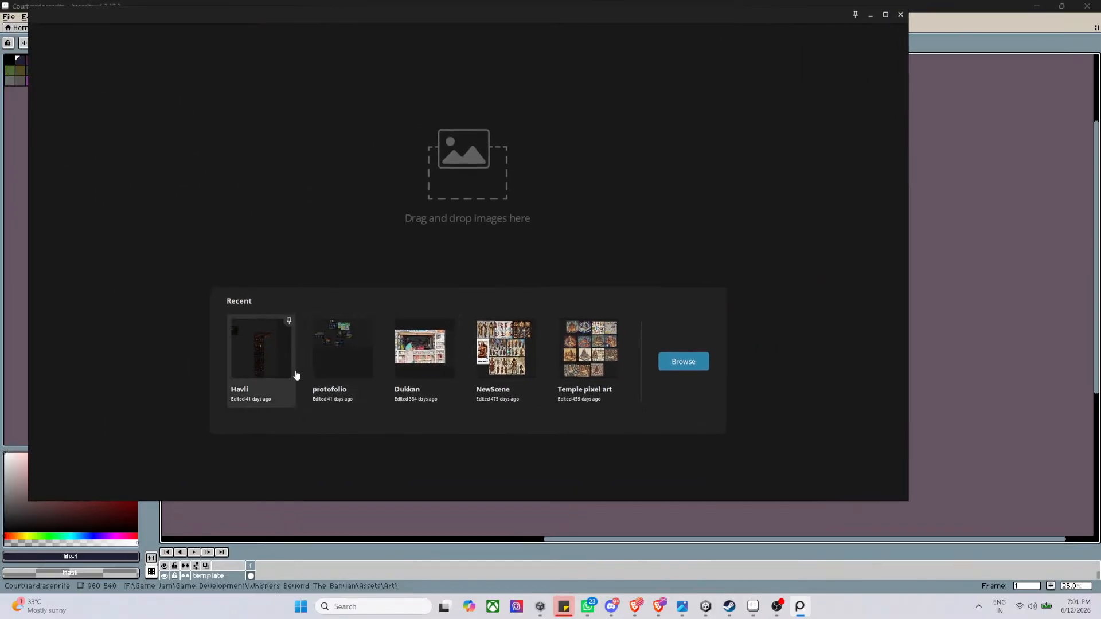
{"action": "left_click", "coordinate": [267, 368]}
{"action": "scroll", "coordinate": [528, 259], "scroll_direction": "up", "scroll_amount": 5}
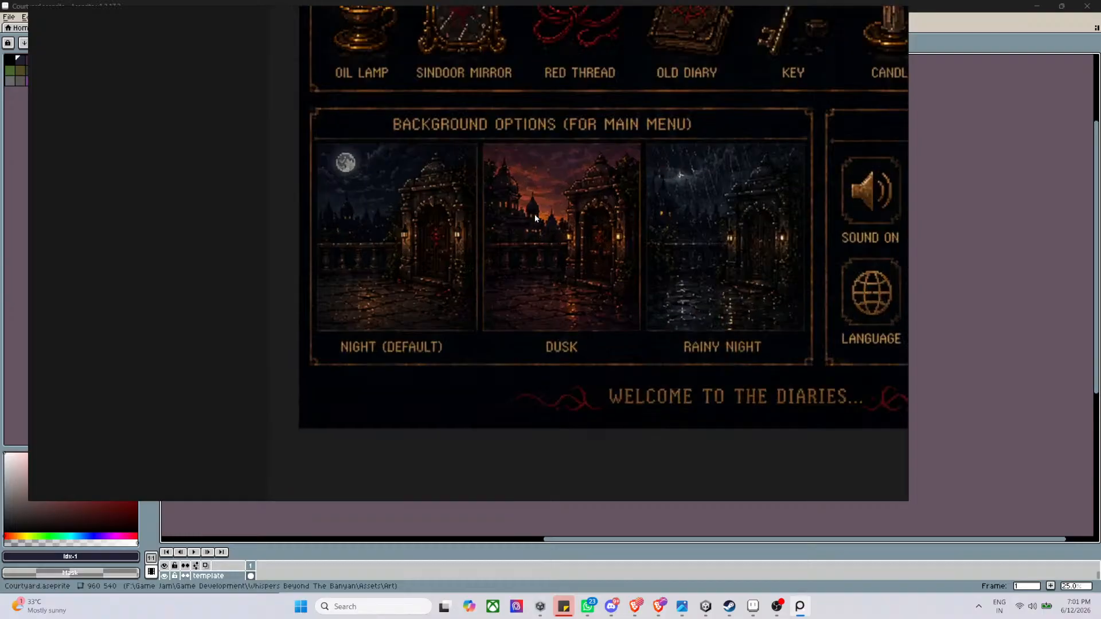
{"action": "scroll", "coordinate": [435, 245], "scroll_direction": "down", "scroll_amount": 8}
{"action": "scroll", "coordinate": [474, 219], "scroll_direction": "down", "scroll_amount": 4}
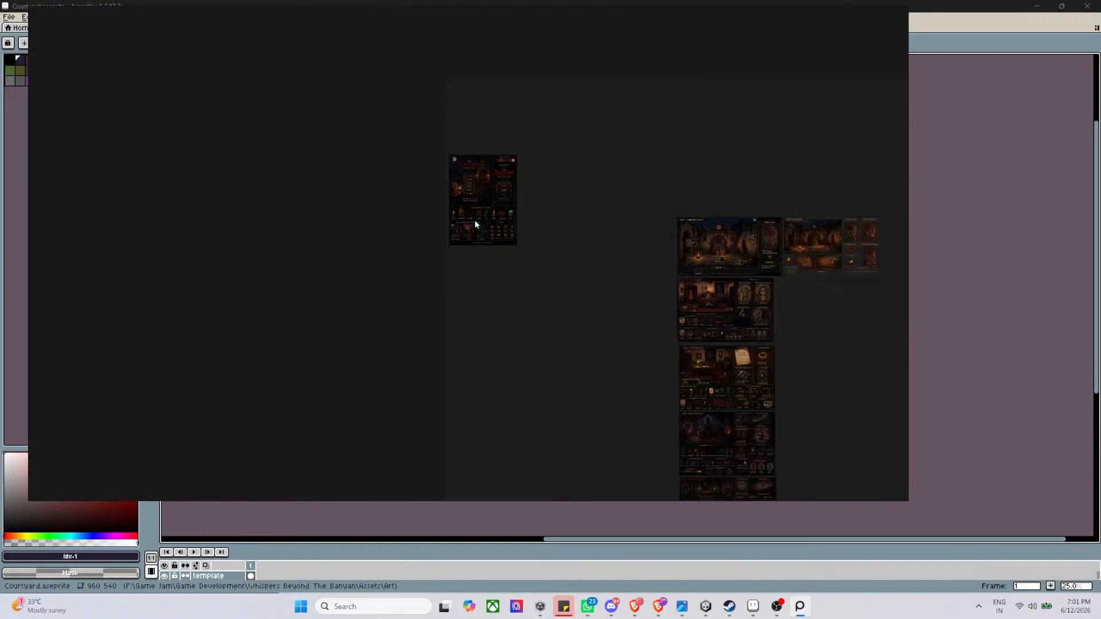
{"action": "scroll", "coordinate": [760, 297], "scroll_direction": "up", "scroll_amount": 9}
{"action": "scroll", "coordinate": [646, 188], "scroll_direction": "down", "scroll_amount": 3}
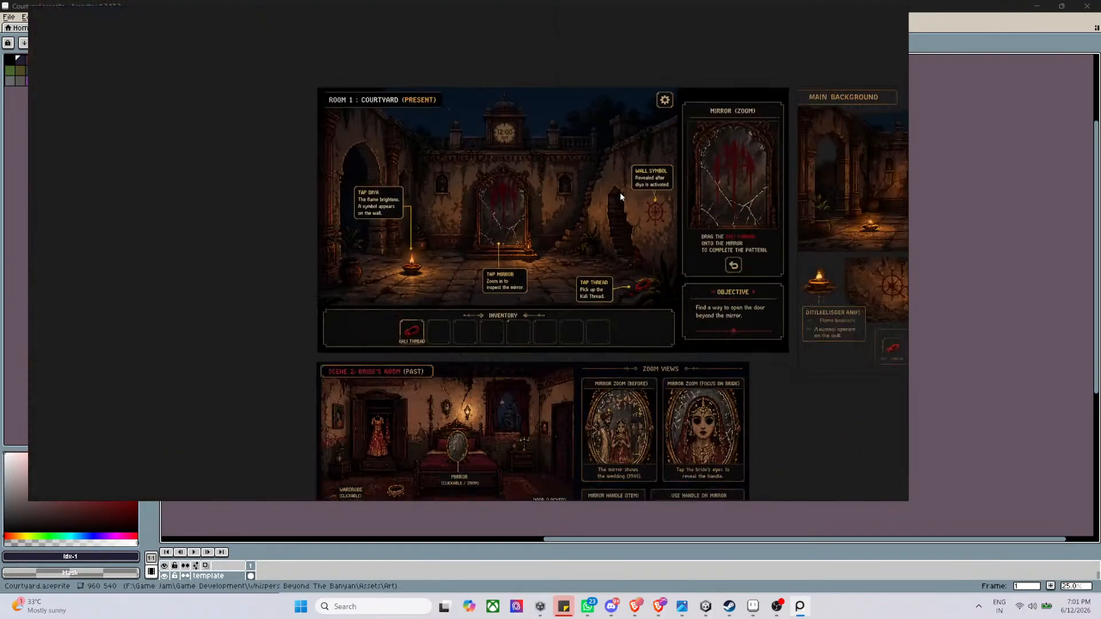
{"action": "scroll", "coordinate": [574, 172], "scroll_direction": "up", "scroll_amount": 5}
{"action": "mouse_move", "coordinate": [311, 17]}
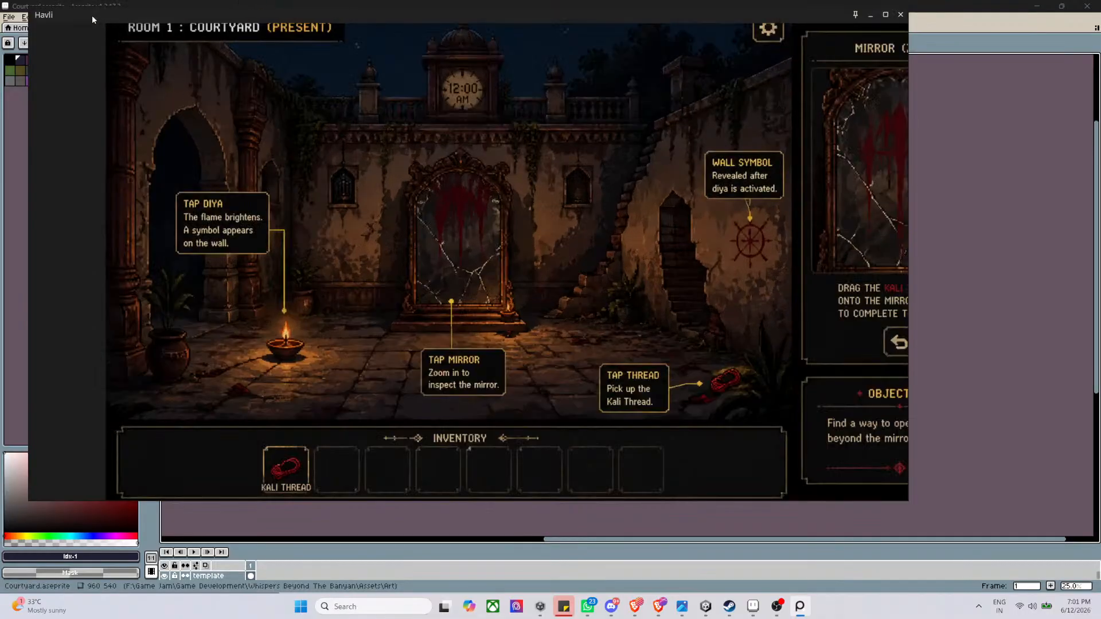
{"action": "left_click_drag", "start_coordinate": [92, 15], "coordinate": [159, 0]}
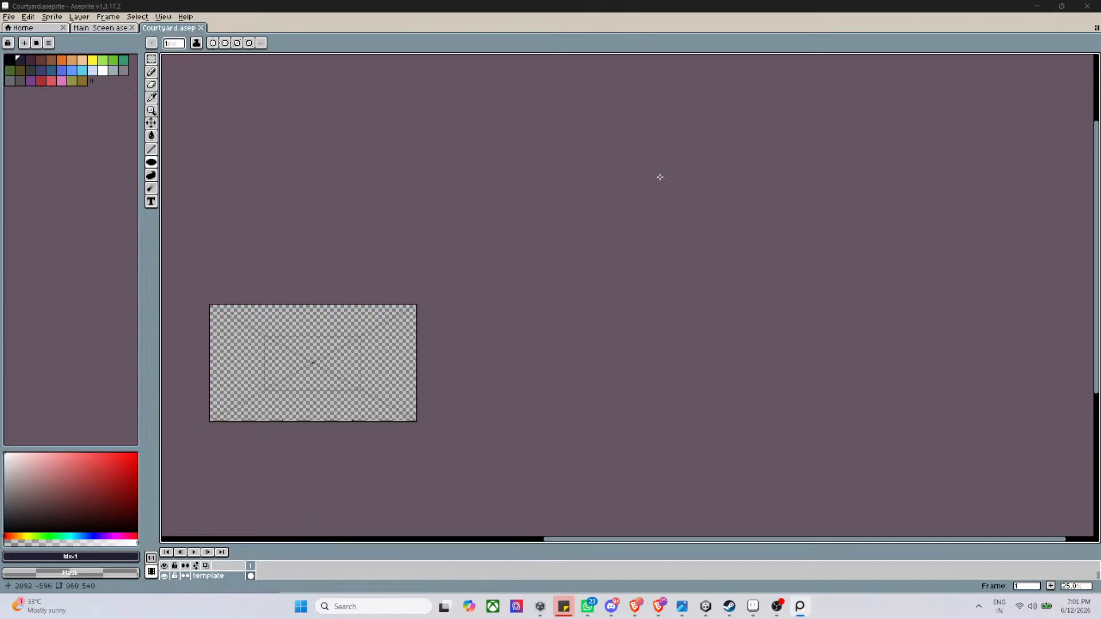
{"action": "scroll", "coordinate": [329, 397], "scroll_direction": "up", "scroll_amount": 4}
{"action": "scroll", "coordinate": [228, 329], "scroll_direction": "down", "scroll_amount": 3}
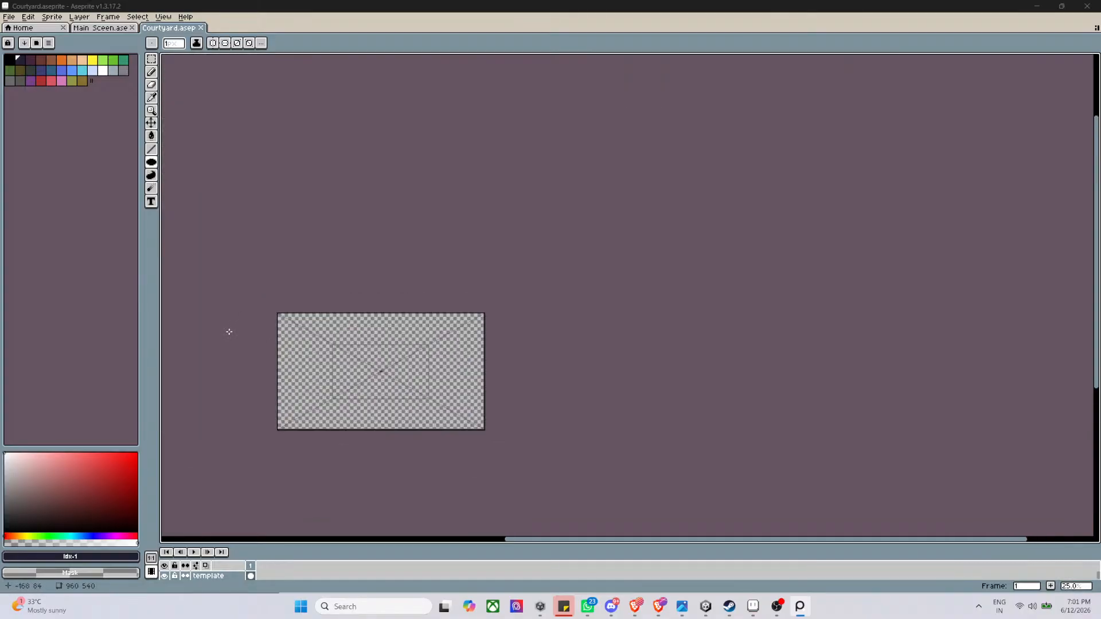
{"action": "scroll", "coordinate": [228, 329], "scroll_direction": "up", "scroll_amount": 1}
{"action": "scroll", "coordinate": [287, 355], "scroll_direction": "down", "scroll_amount": 1}
{"action": "scroll", "coordinate": [349, 383], "scroll_direction": "up", "scroll_amount": 2}
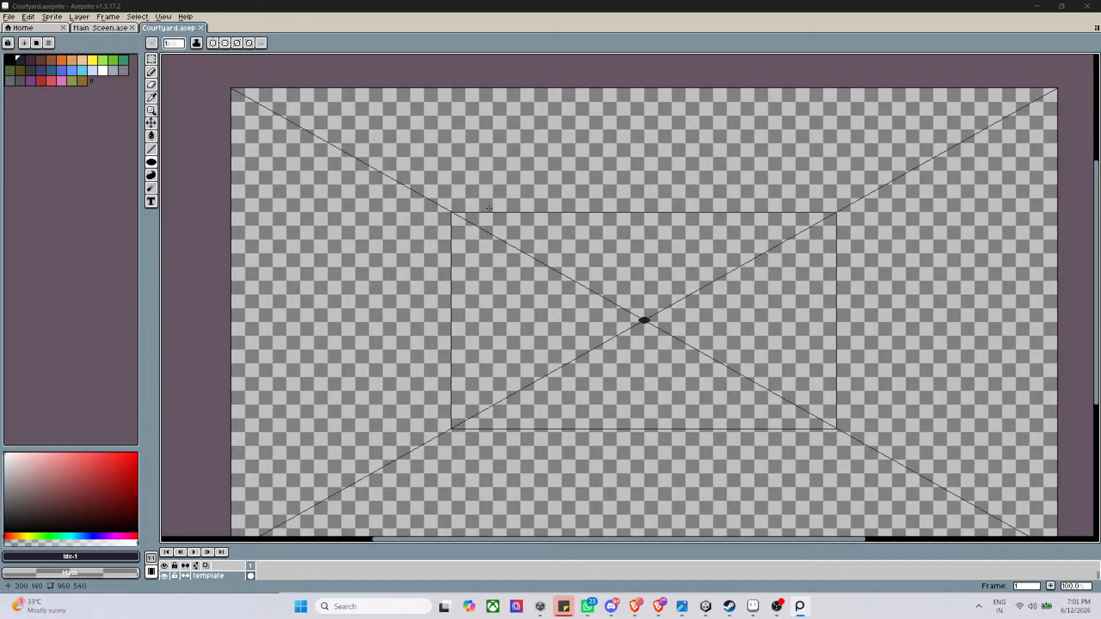
{"action": "scroll", "coordinate": [499, 140], "scroll_direction": "up", "scroll_amount": 1}
{"action": "scroll", "coordinate": [540, 190], "scroll_direction": "down", "scroll_amount": 4}
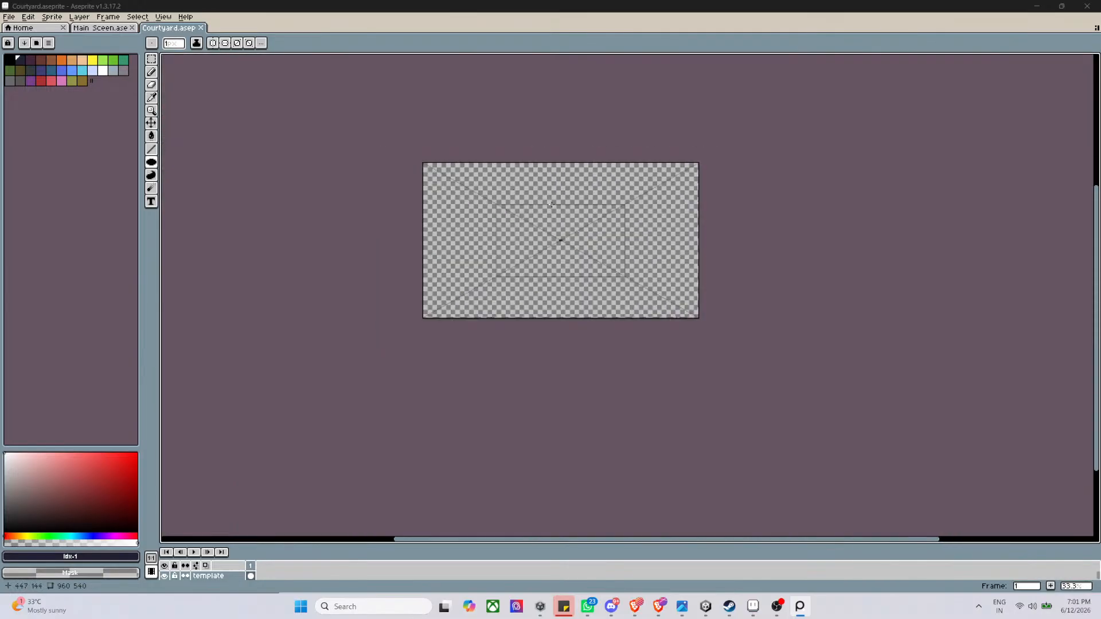
{"action": "scroll", "coordinate": [596, 212], "scroll_direction": "up", "scroll_amount": 2}
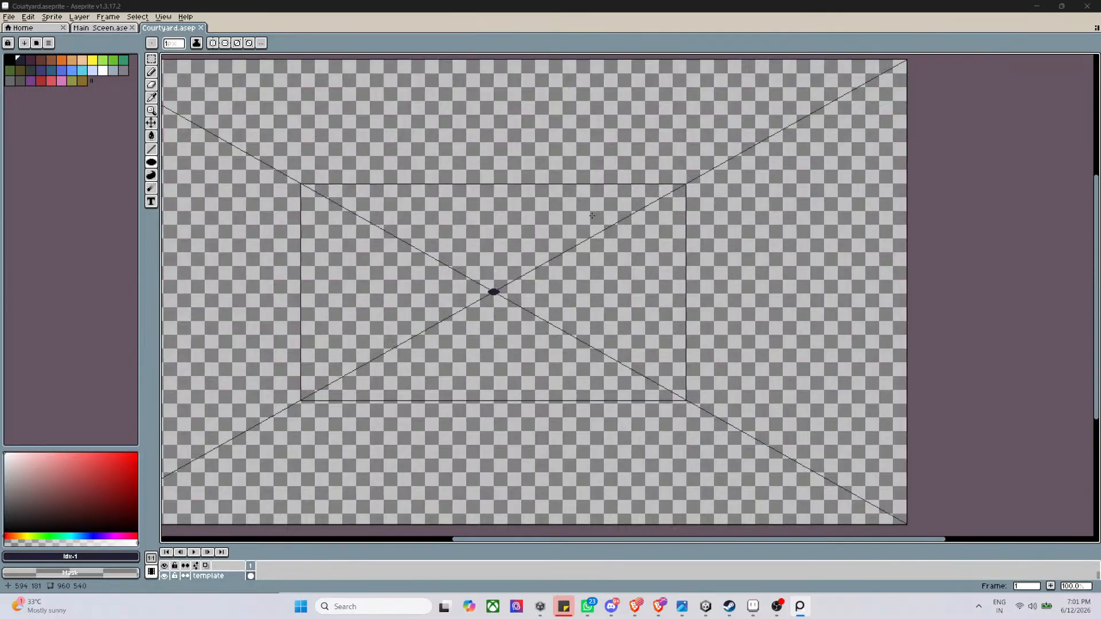
{"action": "scroll", "coordinate": [576, 217], "scroll_direction": "down", "scroll_amount": 2}
{"action": "scroll", "coordinate": [555, 213], "scroll_direction": "up", "scroll_amount": 2}
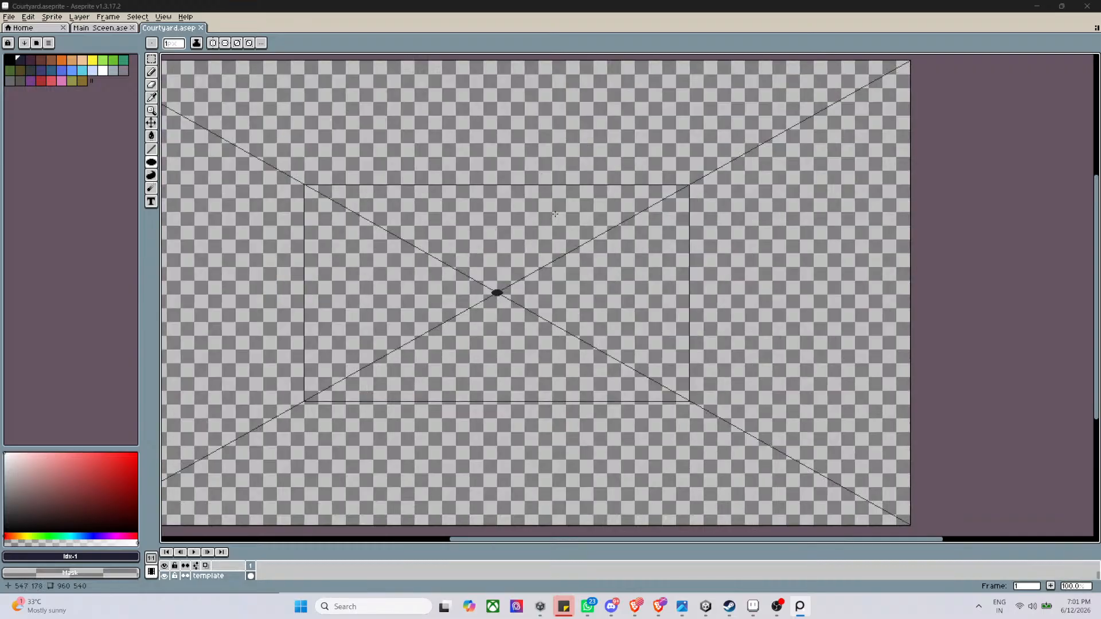
{"action": "scroll", "coordinate": [554, 214], "scroll_direction": "down", "scroll_amount": 1}
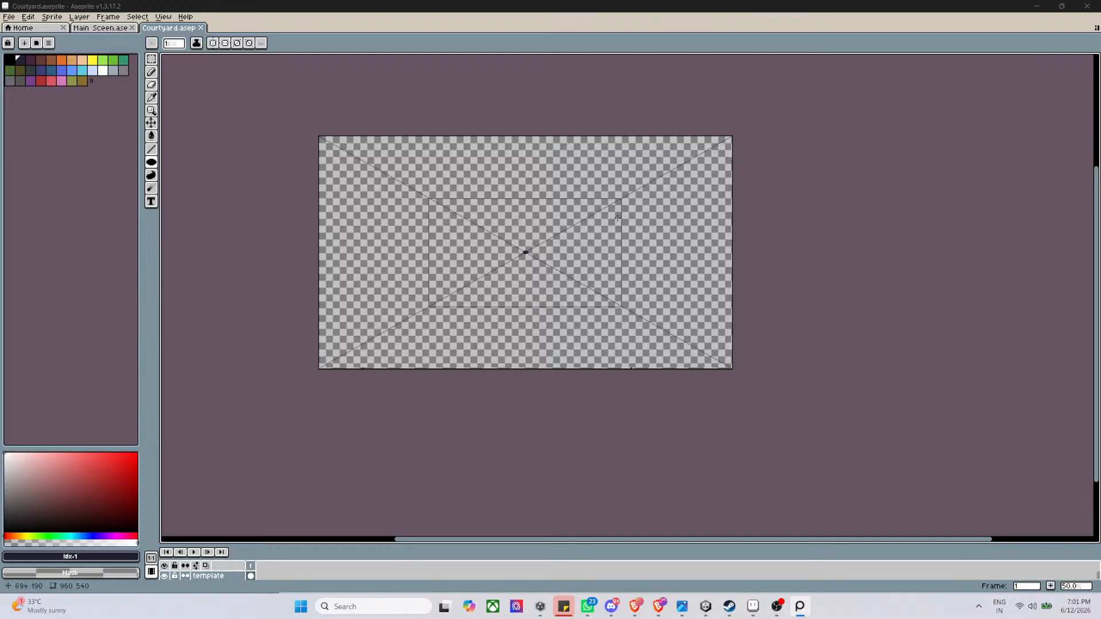
{"action": "scroll", "coordinate": [513, 251], "scroll_direction": "up", "scroll_amount": 1}
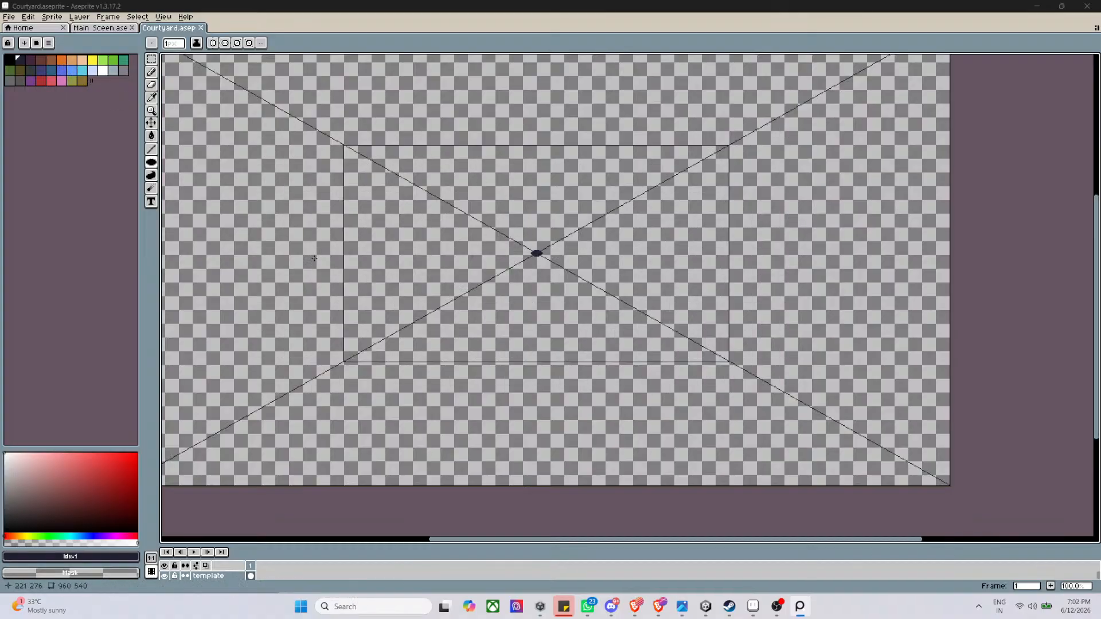
Add a new layer above the template layer in the Courtyard sprite and name it Outline
{"action": "right_click", "coordinate": [206, 576]}
{"action": "left_click", "coordinate": [440, 543]}
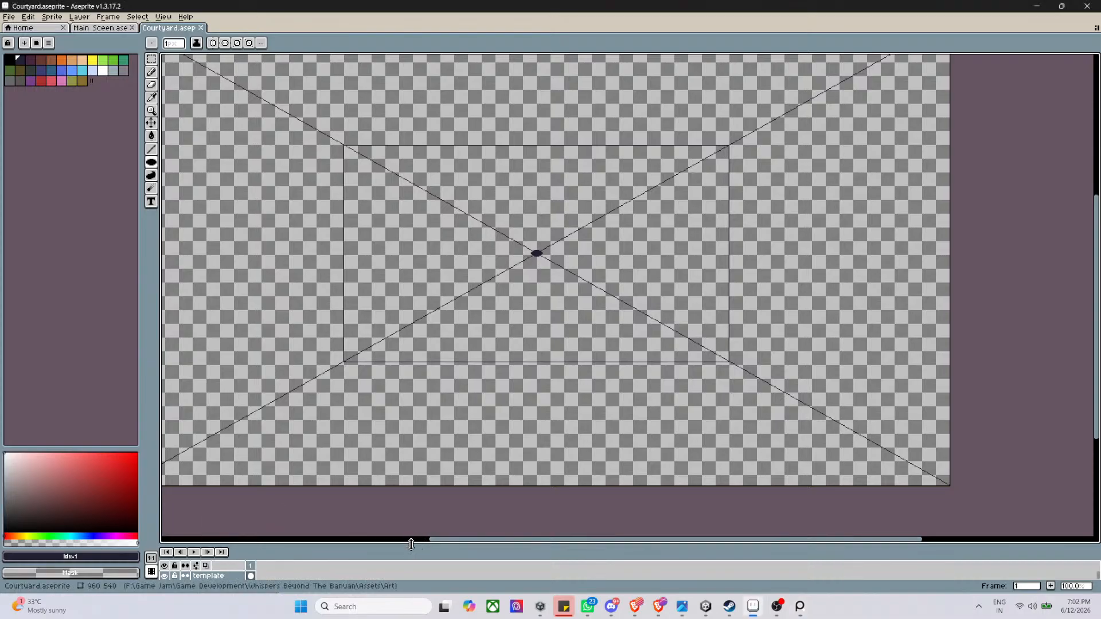
{"action": "left_click_drag", "start_coordinate": [411, 546], "coordinate": [419, 492]}
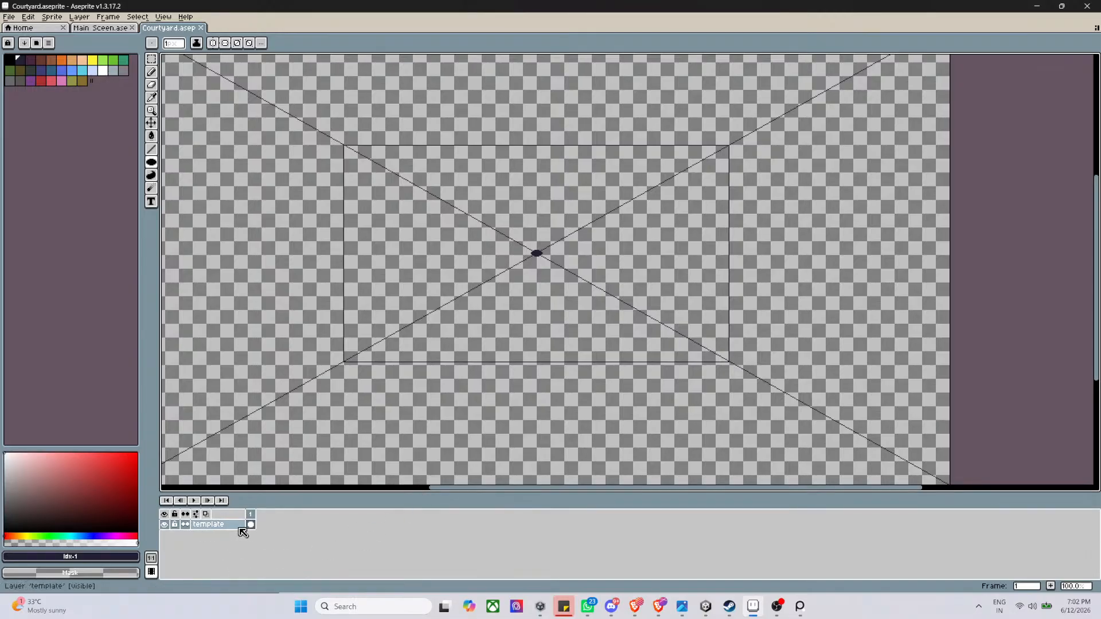
{"action": "right_click", "coordinate": [232, 526]}
{"action": "mouse_move", "coordinate": [247, 526]}
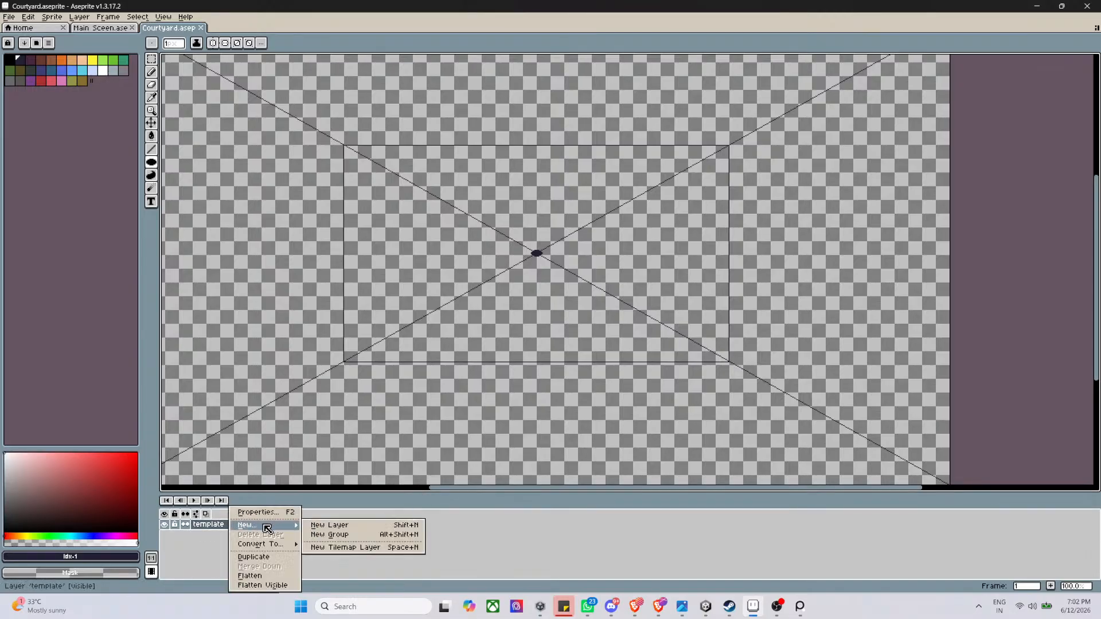
{"action": "left_click", "coordinate": [326, 526]}
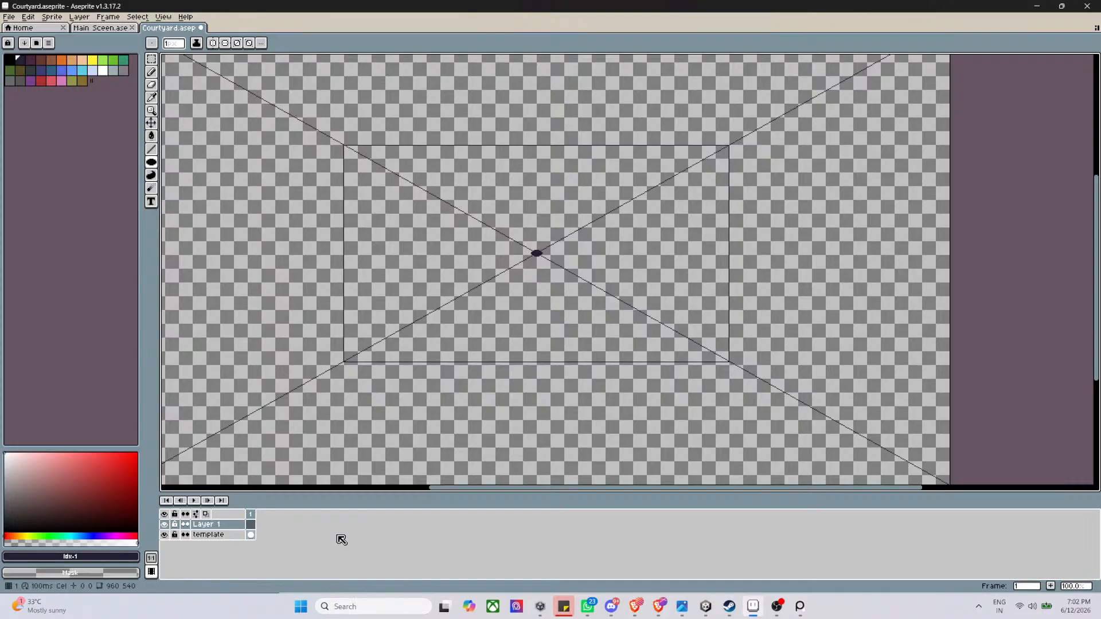
{"action": "double_click", "coordinate": [223, 526]}
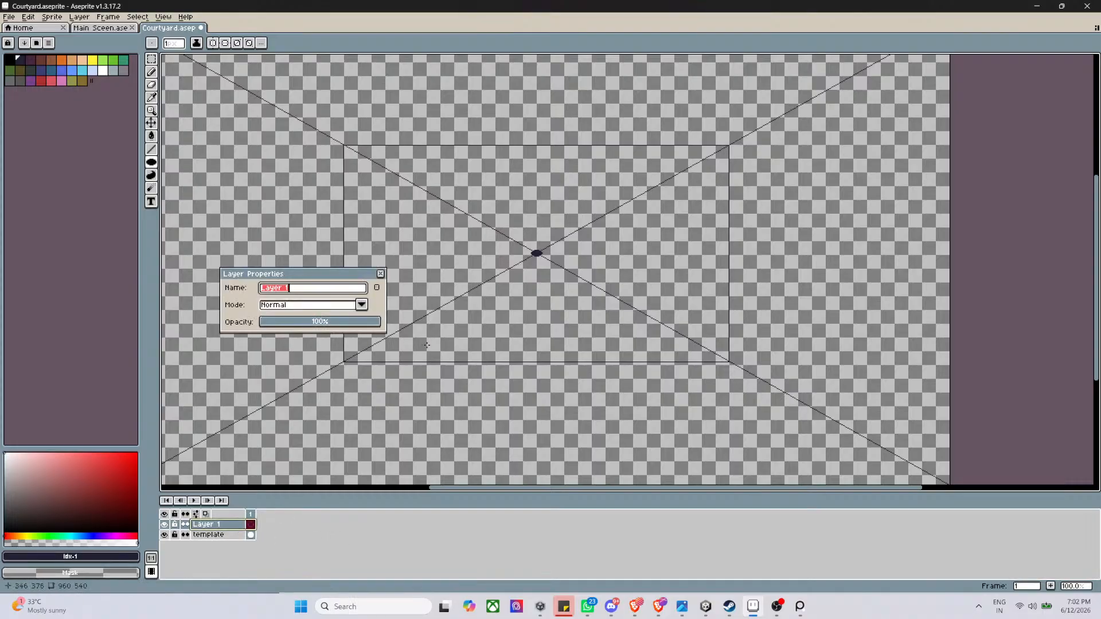
{"action": "type", "text": "Outline"}
{"action": "key", "text": "Return"}
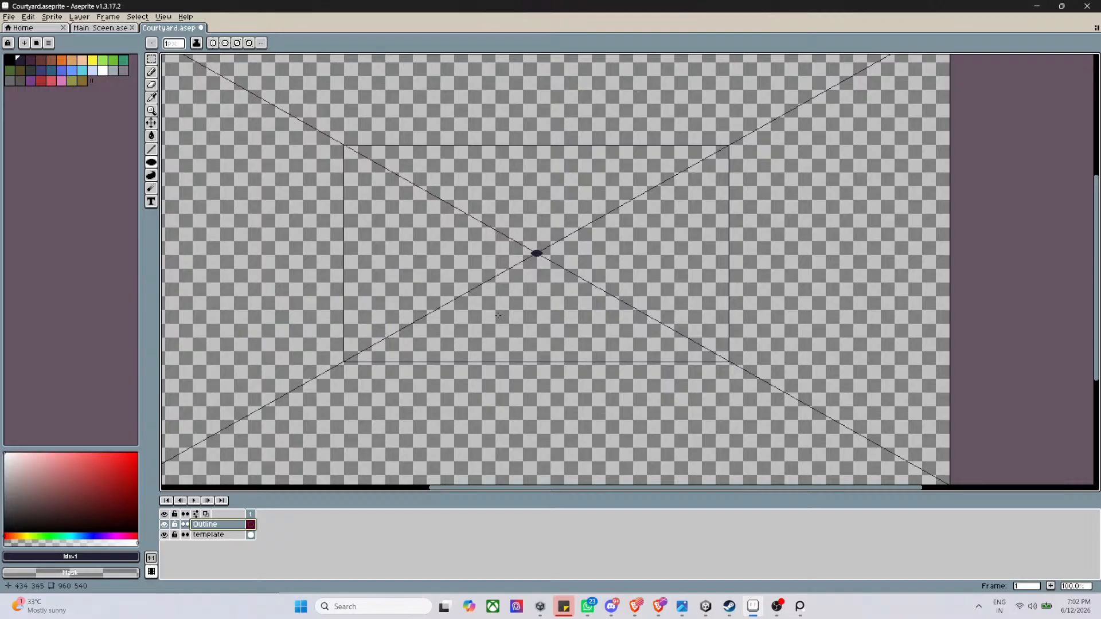
Choose the brown palette colour at index 4 as the drawing colour for the Outline layer
{"action": "scroll", "coordinate": [496, 290], "scroll_direction": "down", "scroll_amount": 2}
{"action": "scroll", "coordinate": [648, 201], "scroll_direction": "up", "scroll_amount": 1}
{"action": "scroll", "coordinate": [486, 213], "scroll_direction": "up", "scroll_amount": 1}
{"action": "scroll", "coordinate": [444, 251], "scroll_direction": "down", "scroll_amount": 1}
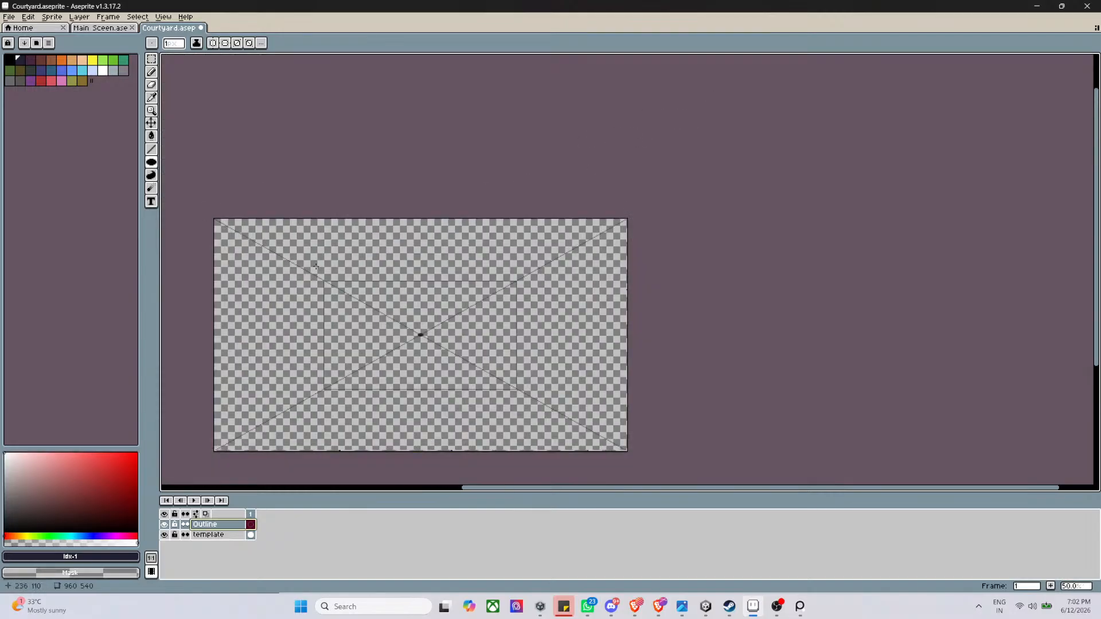
{"action": "left_click", "coordinate": [51, 61]}
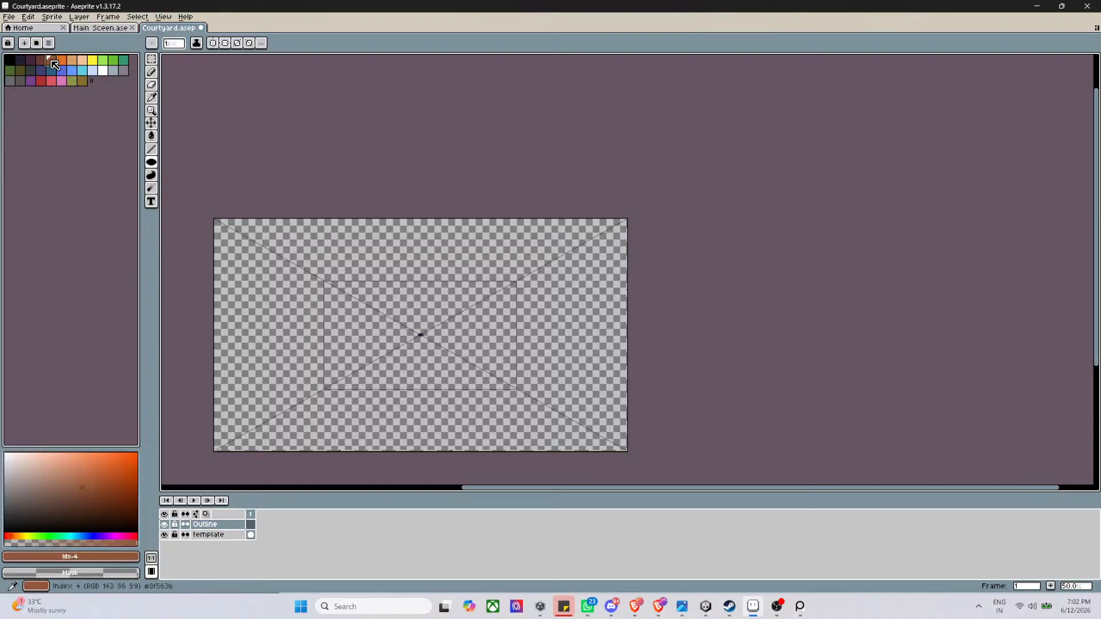
{"action": "scroll", "coordinate": [223, 229], "scroll_direction": "up", "scroll_amount": 2}
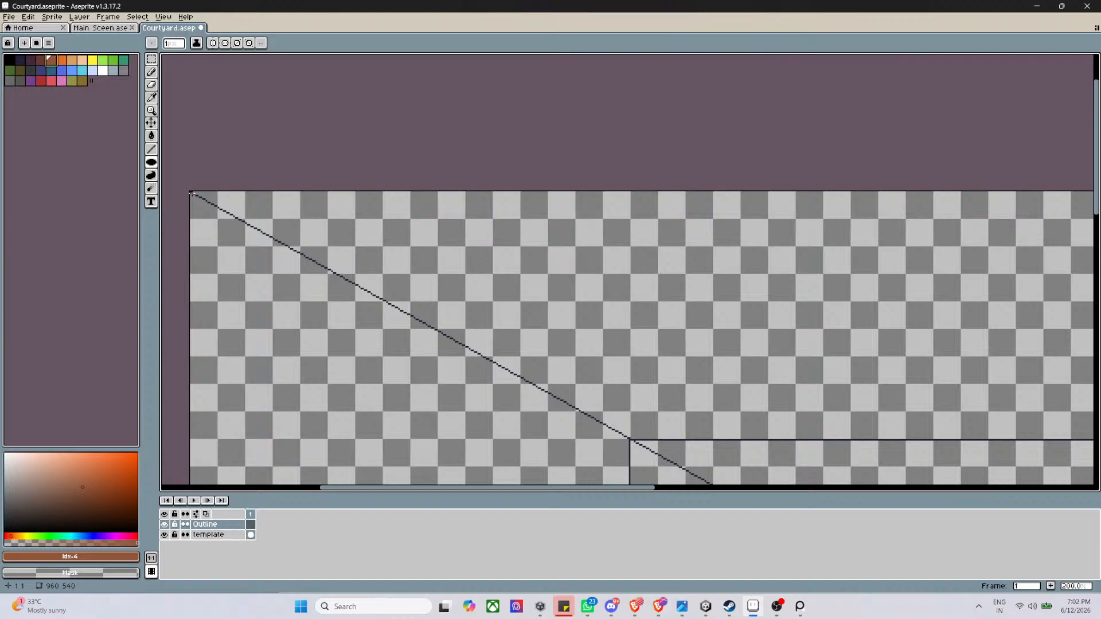
{"action": "left_click", "coordinate": [177, 44]}
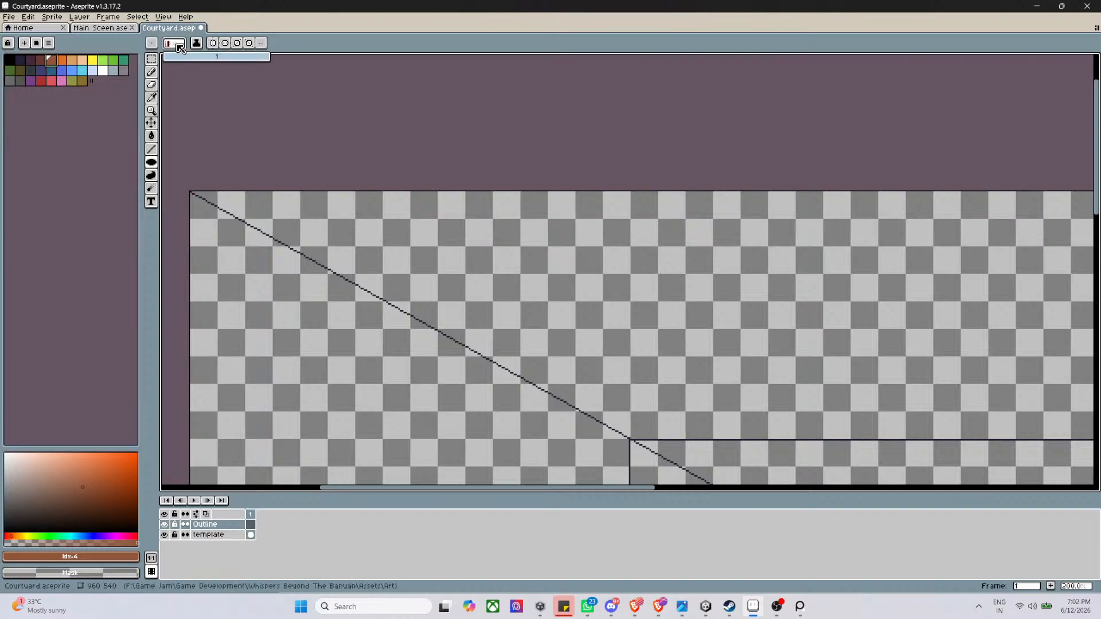
{"action": "type", "text": "3"}
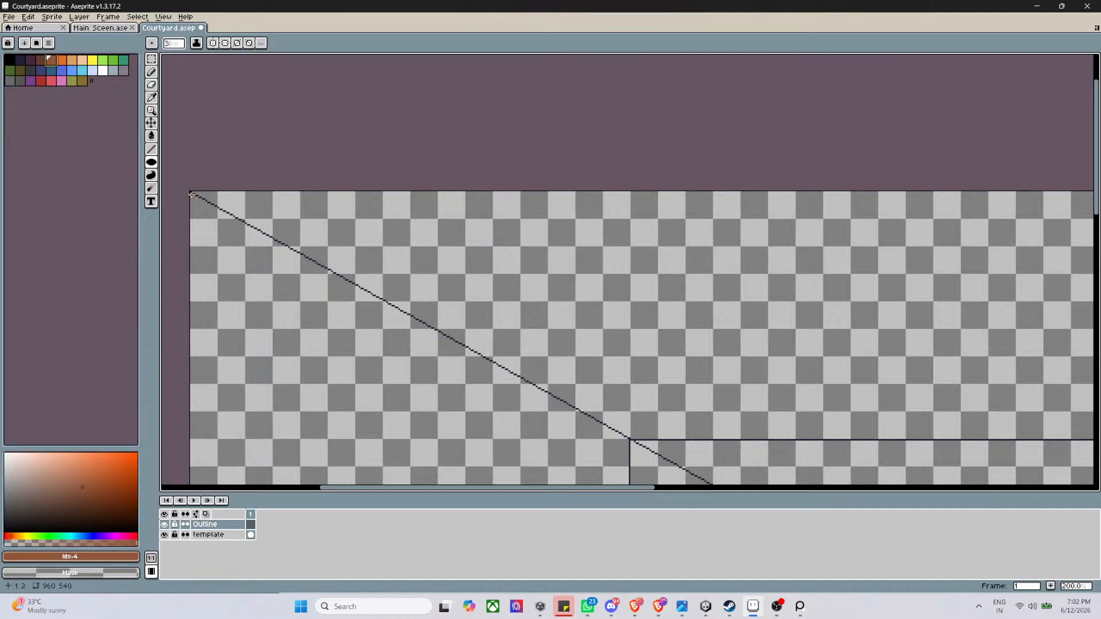
{"action": "left_click_drag", "start_coordinate": [191, 195], "coordinate": [455, 357]}
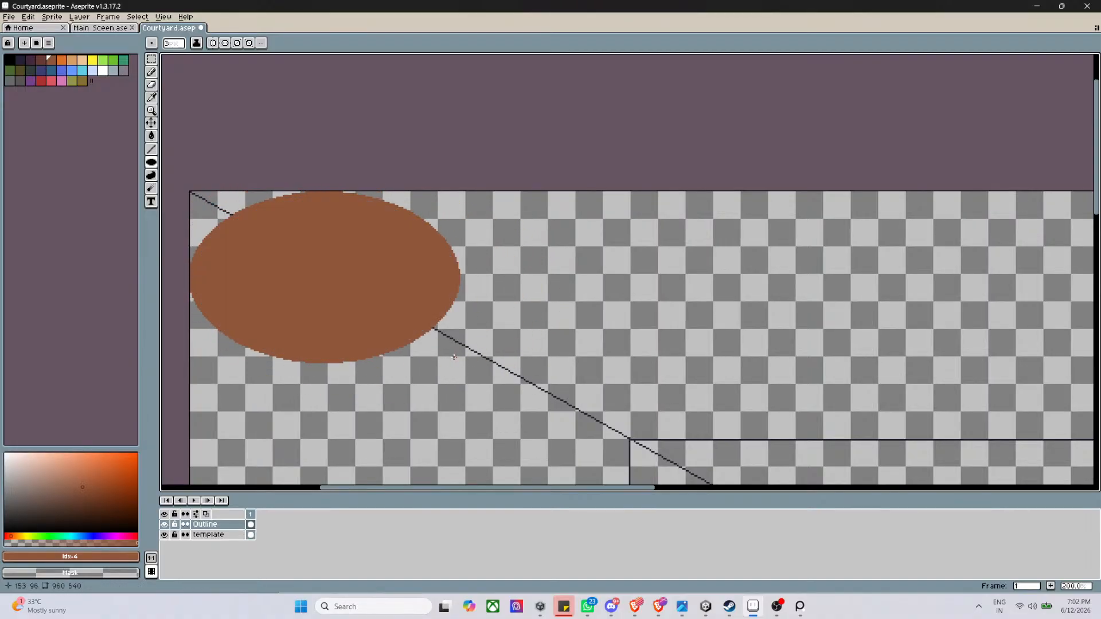
{"action": "key", "text": "ctrl+z"}
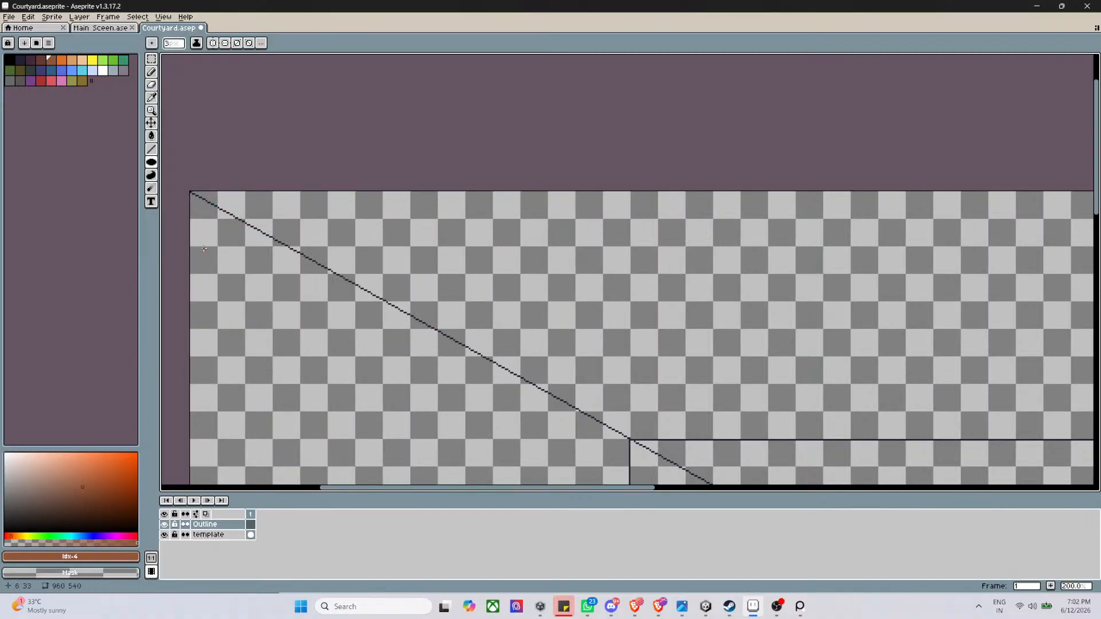
Try a 1 px brown line along the diagonal from the canvas's upper-left corner to the inner rectangle's upper-left corner
{"action": "key", "text": "l"}
{"action": "mouse_move", "coordinate": [191, 194]}
{"action": "left_mouse_down"}
{"action": "mouse_move", "coordinate": [294, 265]}
{"action": "mouse_move", "coordinate": [630, 440]}
{"action": "left_mouse_up"}
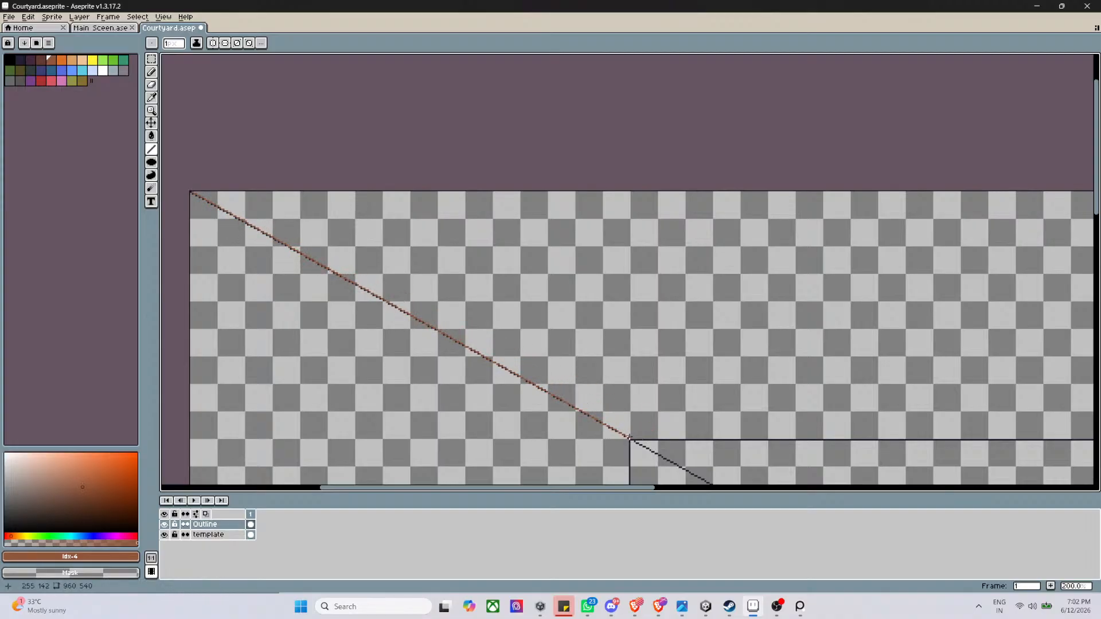
{"action": "key", "text": "v"}
{"action": "key", "text": "b"}
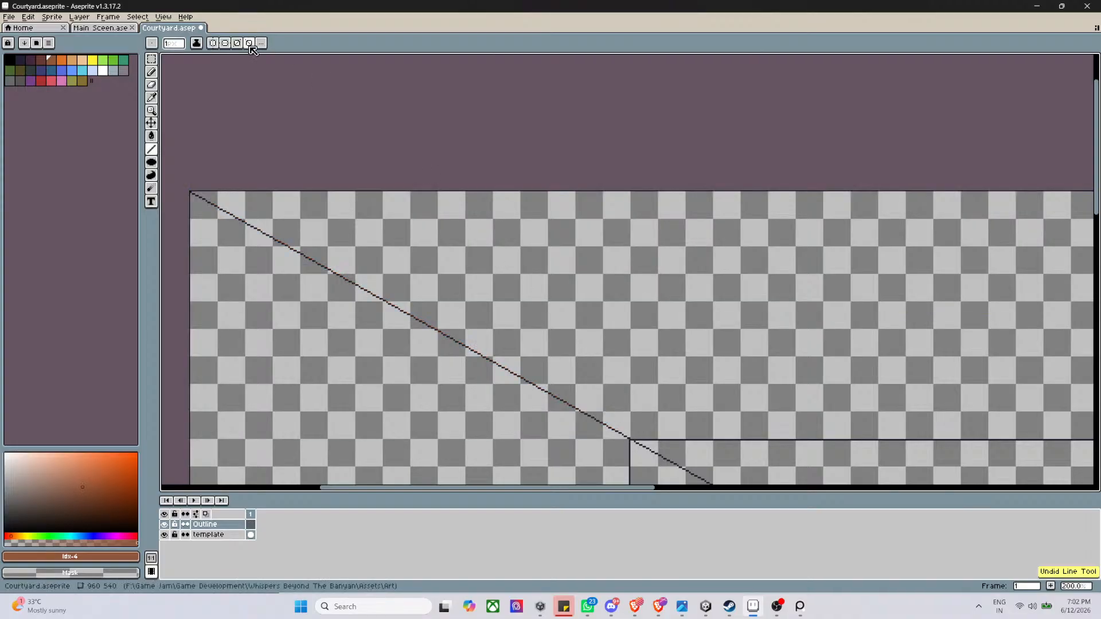
Set the line width to 2 px and draw a brown diagonal from the canvas's upper-left corner to the inner rectangle's upper-left corner
{"action": "left_click", "coordinate": [174, 46]}
{"action": "type", "text": "2"}
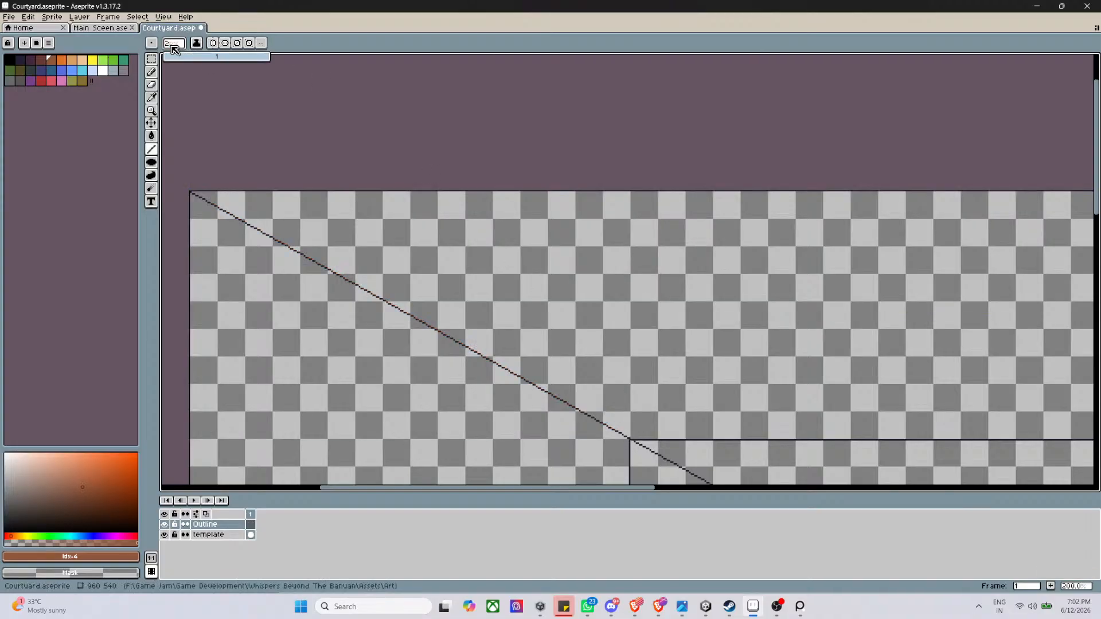
{"action": "key", "text": "Return"}
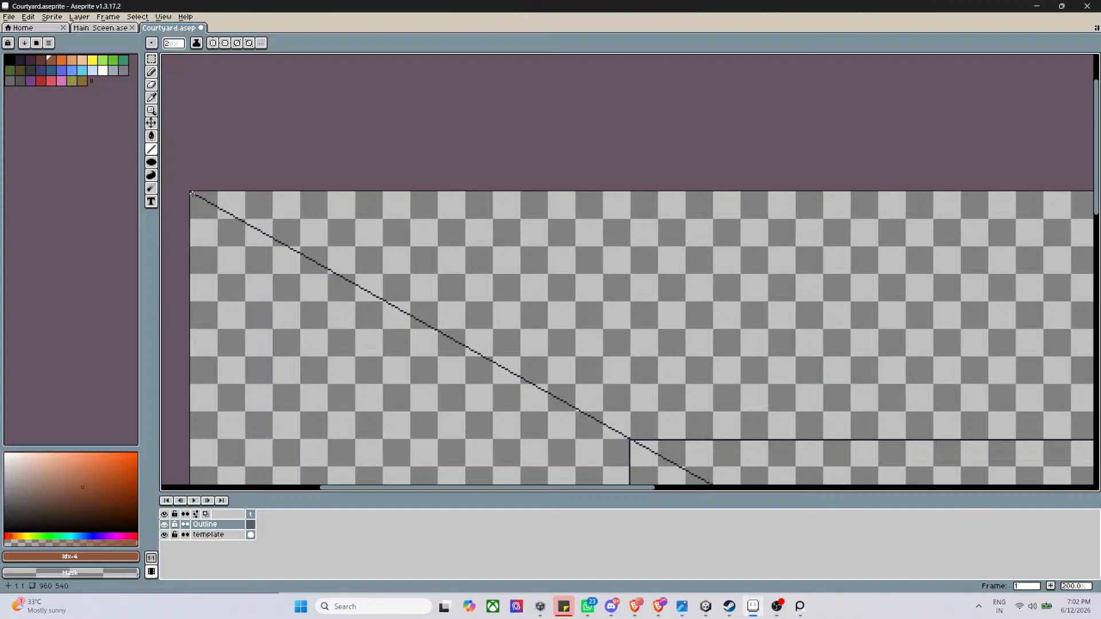
{"action": "left_click_drag", "start_coordinate": [192, 194], "coordinate": [630, 440]}
{"action": "scroll", "coordinate": [674, 296], "scroll_direction": "down", "scroll_amount": 2}
{"action": "scroll", "coordinate": [741, 259], "scroll_direction": "down", "scroll_amount": 3}
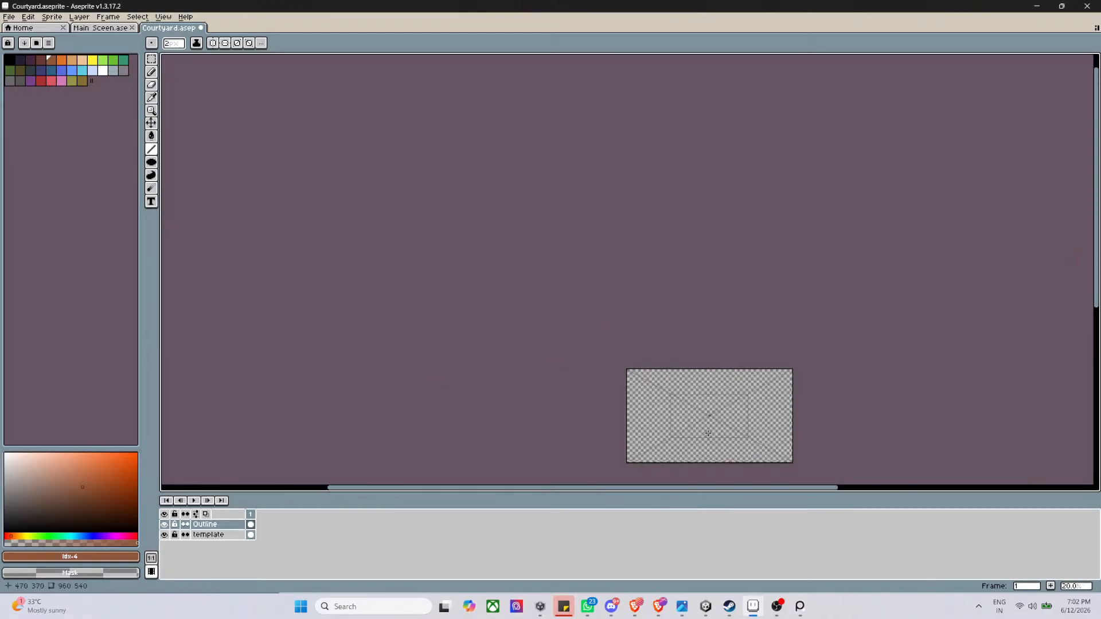
Draw a 2 px brown line over the inner rectangle's top edge, from its upper-left to its upper-right corner
{"action": "scroll", "coordinate": [741, 259], "scroll_direction": "up", "scroll_amount": 5}
{"action": "scroll", "coordinate": [740, 259], "scroll_direction": "down", "scroll_amount": 4}
{"action": "scroll", "coordinate": [741, 260], "scroll_direction": "up", "scroll_amount": 4}
{"action": "scroll", "coordinate": [741, 260], "scroll_direction": "down", "scroll_amount": 4}
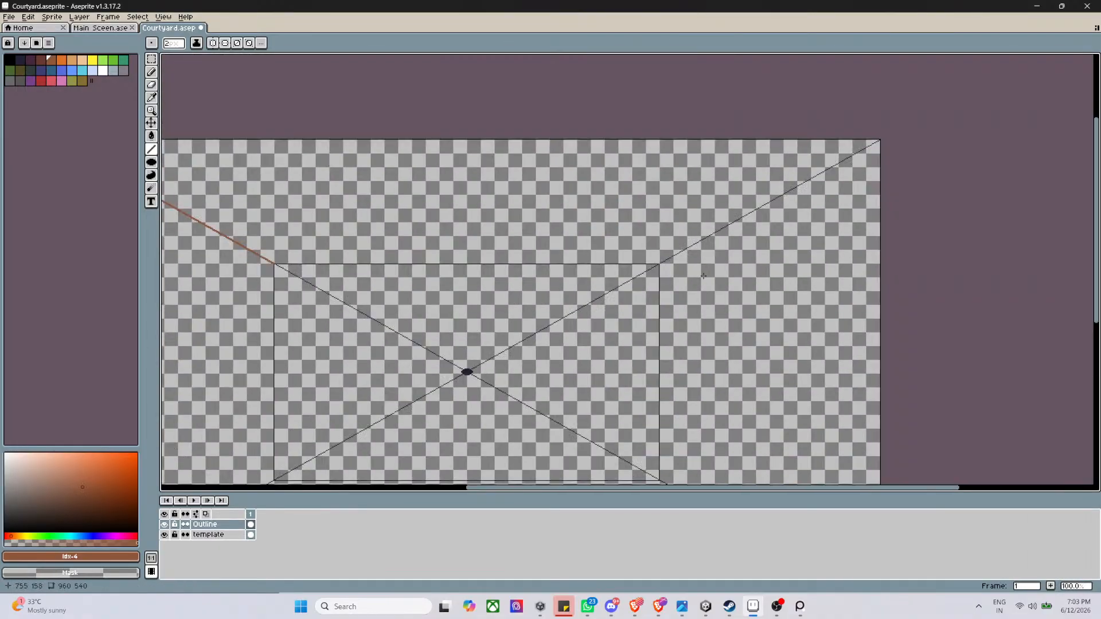
{"action": "scroll", "coordinate": [643, 228], "scroll_direction": "up", "scroll_amount": 1}
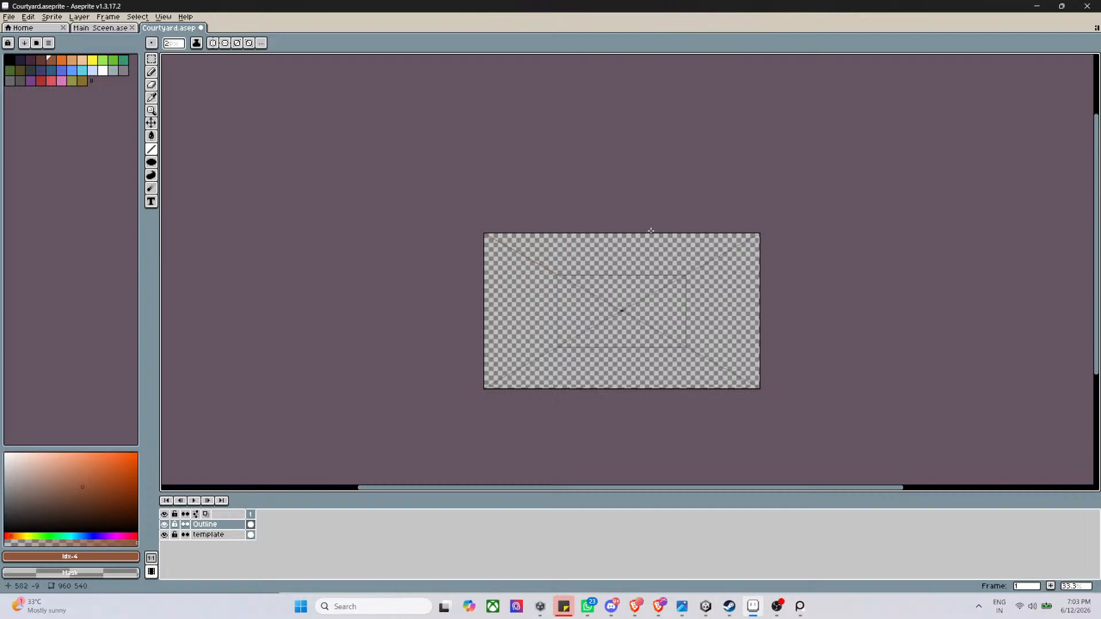
{"action": "scroll", "coordinate": [587, 250], "scroll_direction": "up", "scroll_amount": 2}
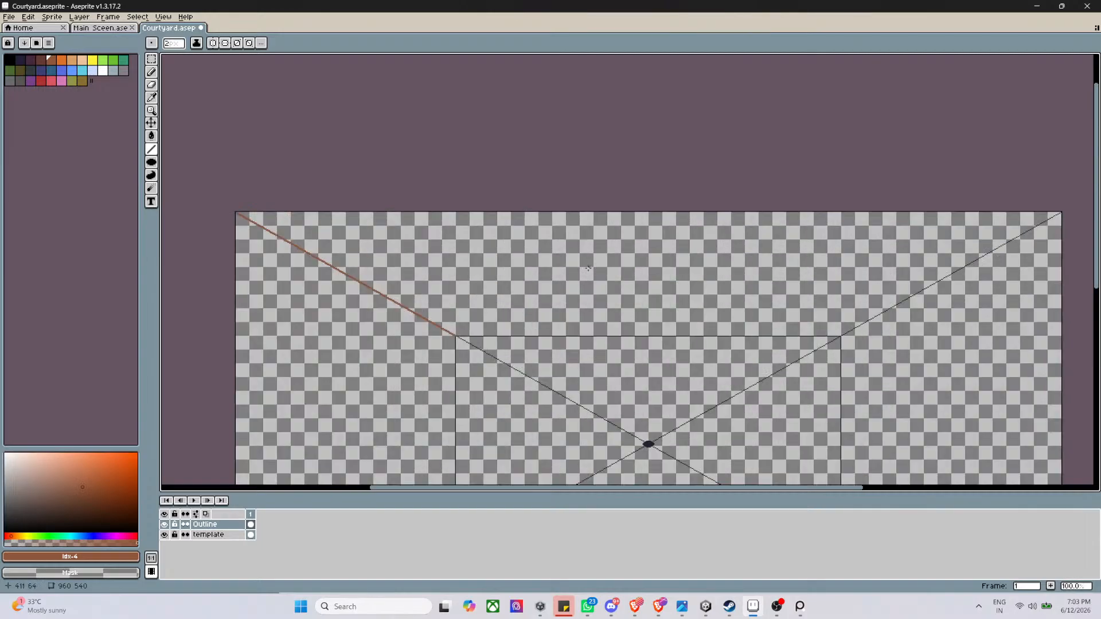
{"action": "scroll", "coordinate": [457, 337], "scroll_direction": "up", "scroll_amount": 1}
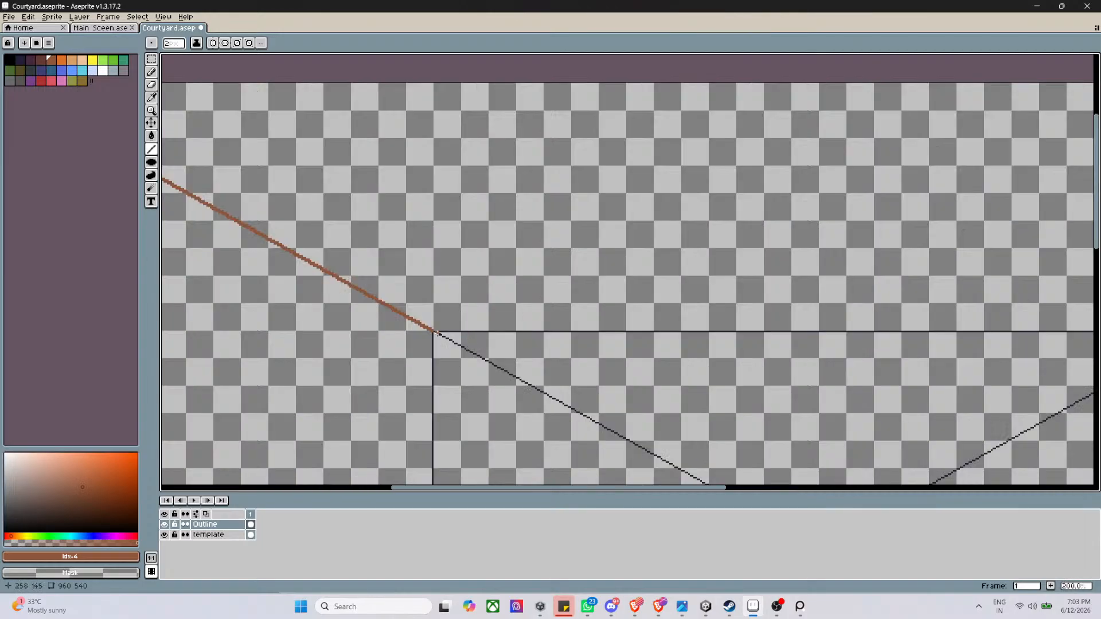
{"action": "scroll", "coordinate": [433, 331], "scroll_direction": "down", "scroll_amount": 2}
{"action": "scroll", "coordinate": [451, 328], "scroll_direction": "up", "scroll_amount": 1}
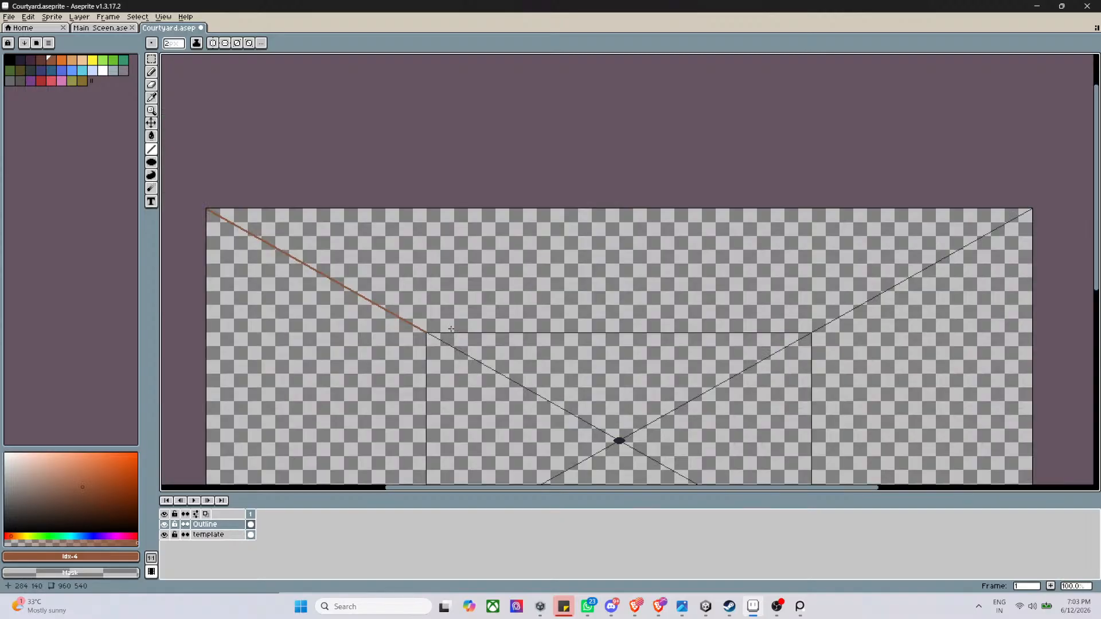
{"action": "scroll", "coordinate": [428, 332], "scroll_direction": "up", "scroll_amount": 1}
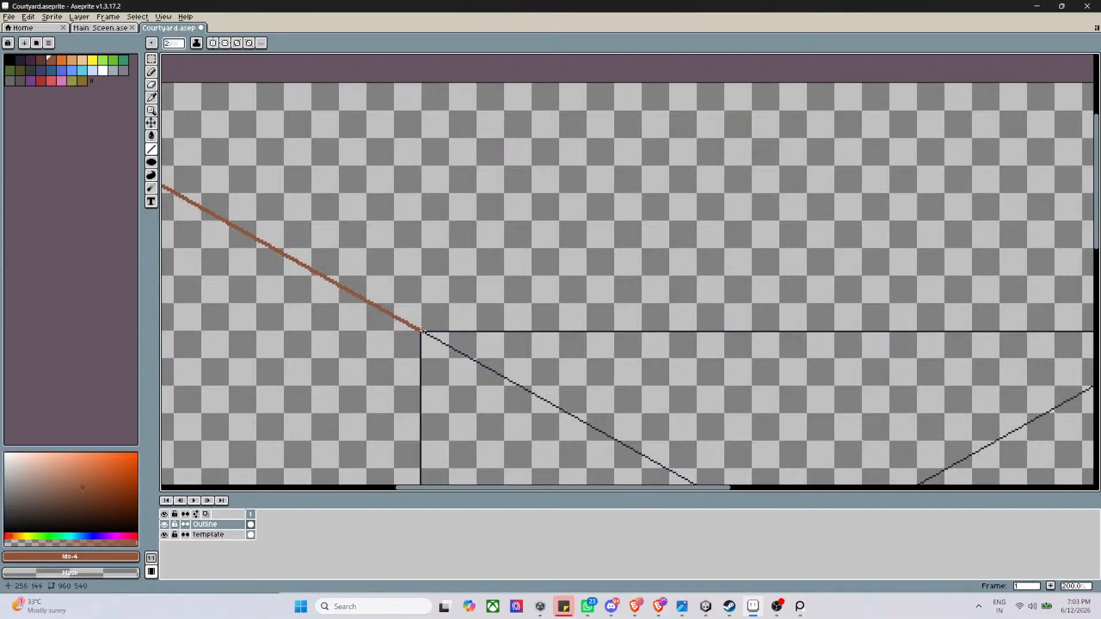
{"action": "left_click_drag", "start_coordinate": [422, 331], "coordinate": [1023, 332]}
{"action": "scroll", "coordinate": [1022, 333], "scroll_direction": "down", "scroll_amount": 2}
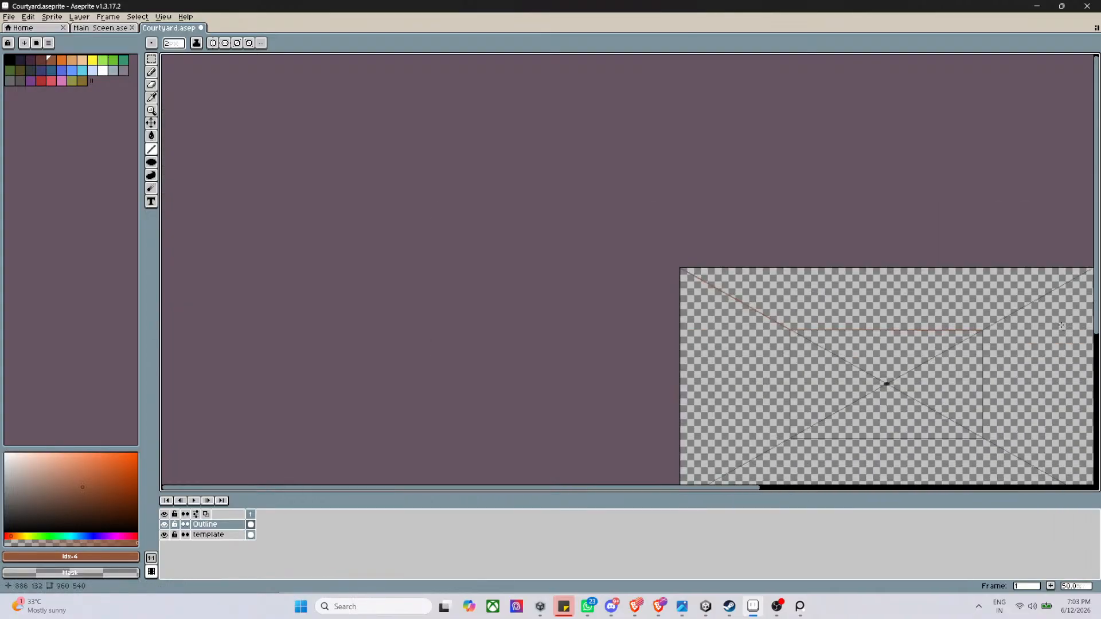
Draw a brown diagonal from the inner rectangle's upper-right corner to the canvas's upper-right corner
{"action": "scroll", "coordinate": [1039, 311], "scroll_direction": "down", "scroll_amount": 3}
{"action": "scroll", "coordinate": [1039, 311], "scroll_direction": "up", "scroll_amount": 2}
{"action": "scroll", "coordinate": [1039, 311], "scroll_direction": "down", "scroll_amount": 2}
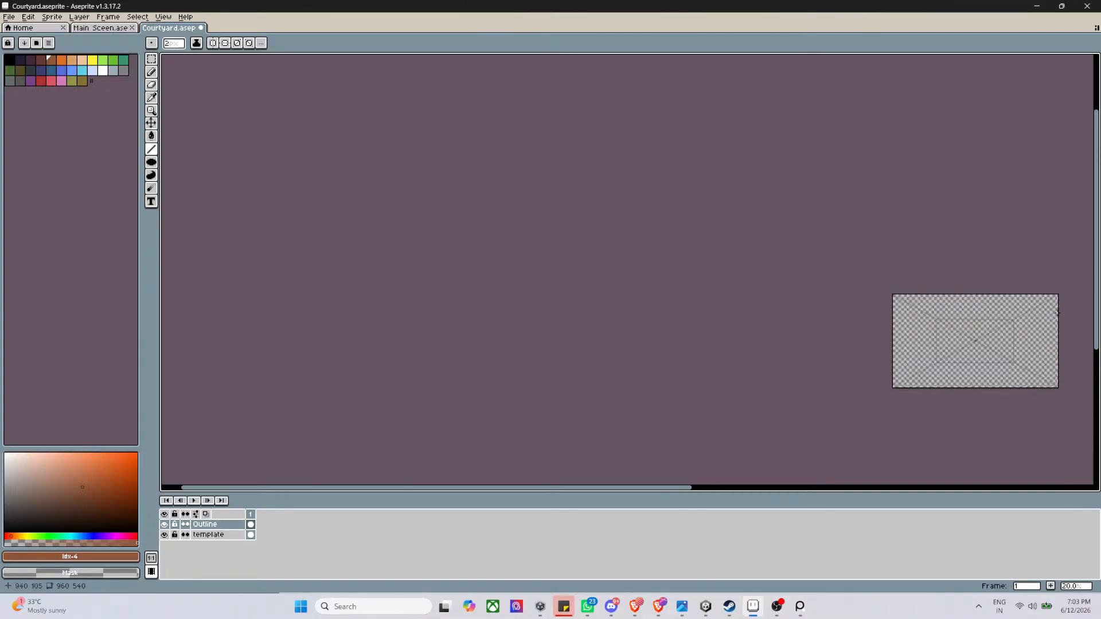
{"action": "scroll", "coordinate": [1065, 292], "scroll_direction": "up", "scroll_amount": 3}
{"action": "scroll", "coordinate": [1066, 292], "scroll_direction": "up", "scroll_amount": 5}
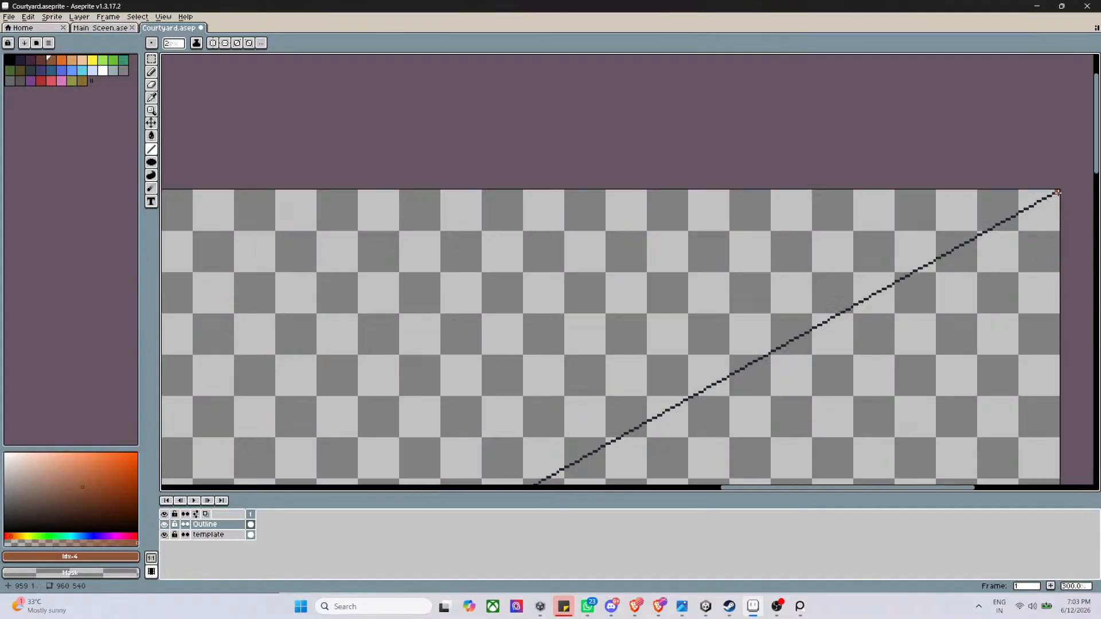
{"action": "scroll", "coordinate": [1015, 218], "scroll_direction": "down", "scroll_amount": 4}
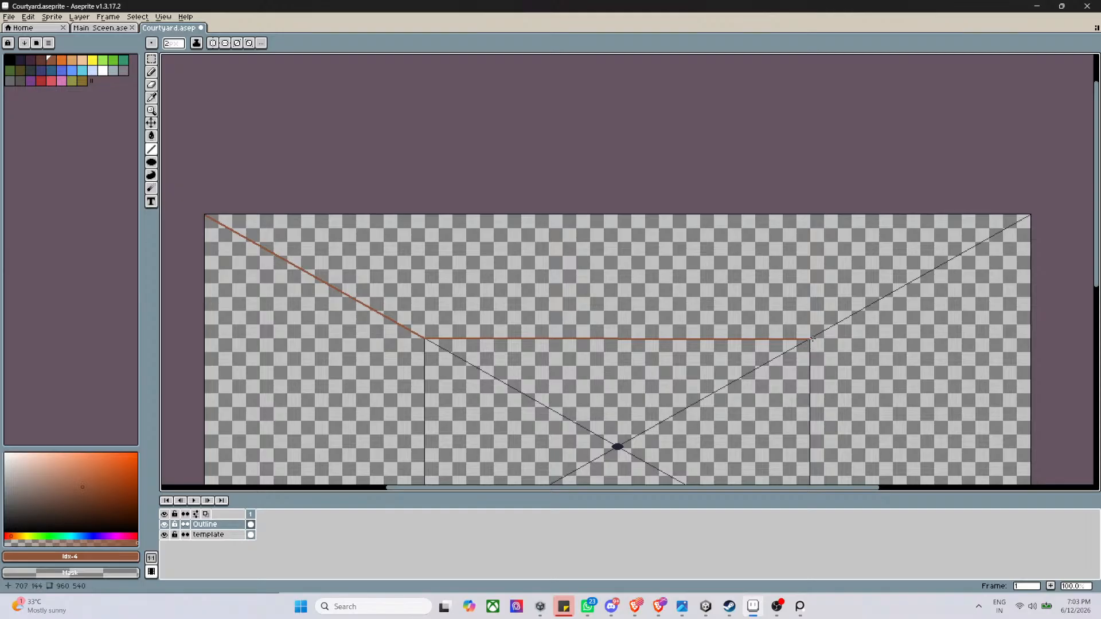
{"action": "scroll", "coordinate": [813, 339], "scroll_direction": "up", "scroll_amount": 2}
{"action": "left_click_drag", "start_coordinate": [801, 347], "coordinate": [1059, 64]}
{"action": "scroll", "coordinate": [790, 191], "scroll_direction": "down", "scroll_amount": 5}
{"action": "scroll", "coordinate": [791, 190], "scroll_direction": "up", "scroll_amount": 2}
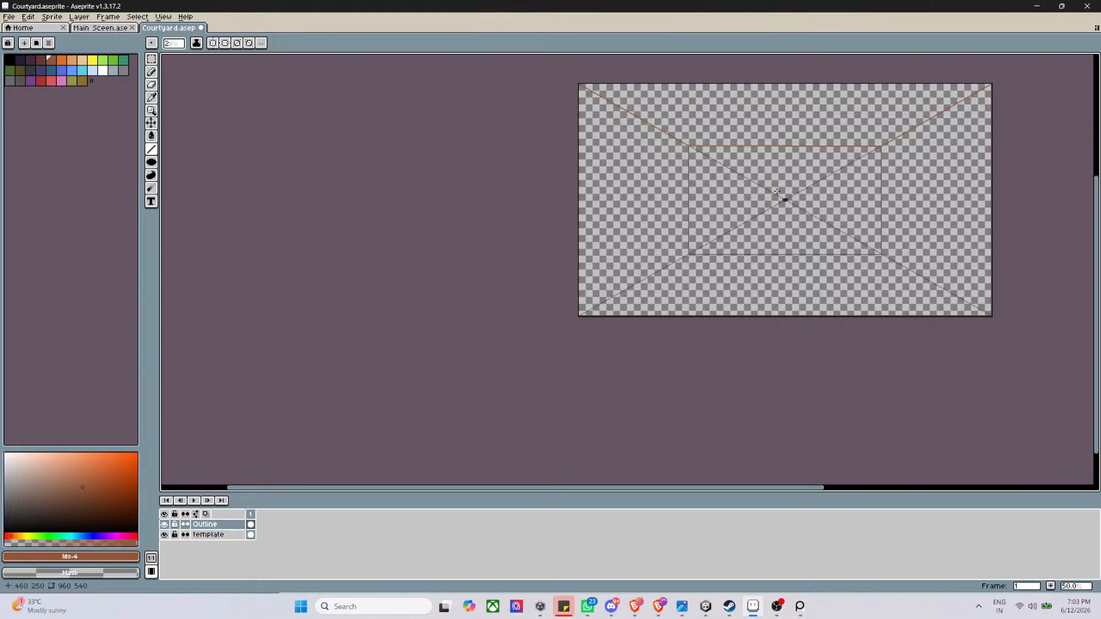
Try a brown diagonal from the inner rectangle's lower-left corner to the canvas's lower-left corner
{"action": "scroll", "coordinate": [778, 191], "scroll_direction": "up", "scroll_amount": 1}
{"action": "scroll", "coordinate": [791, 209], "scroll_direction": "down", "scroll_amount": 1}
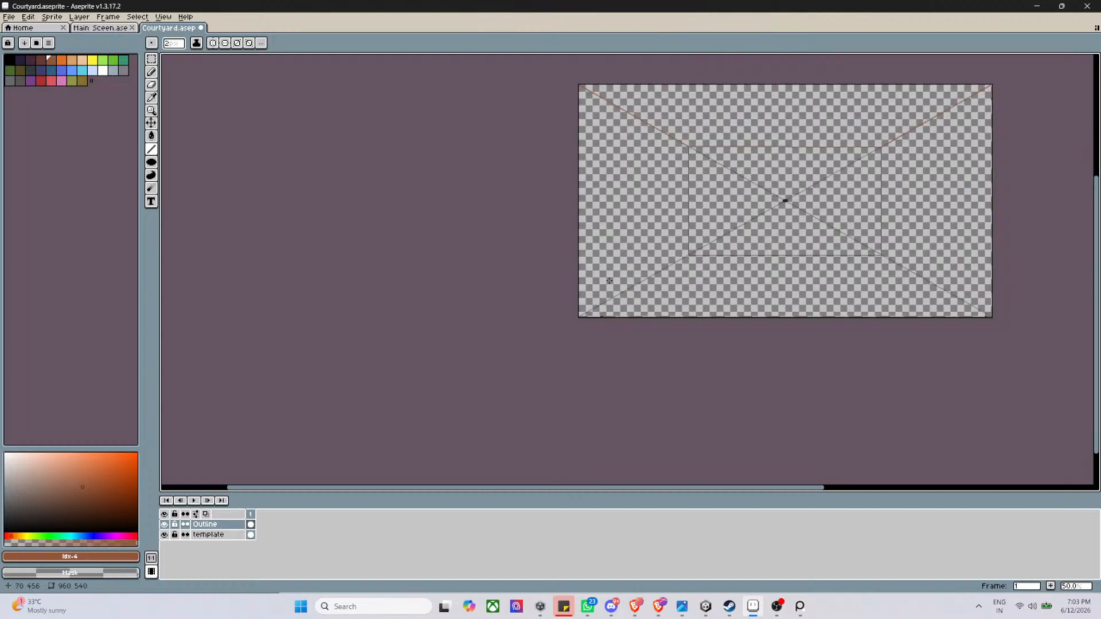
{"action": "scroll", "coordinate": [609, 281], "scroll_direction": "up", "scroll_amount": 1}
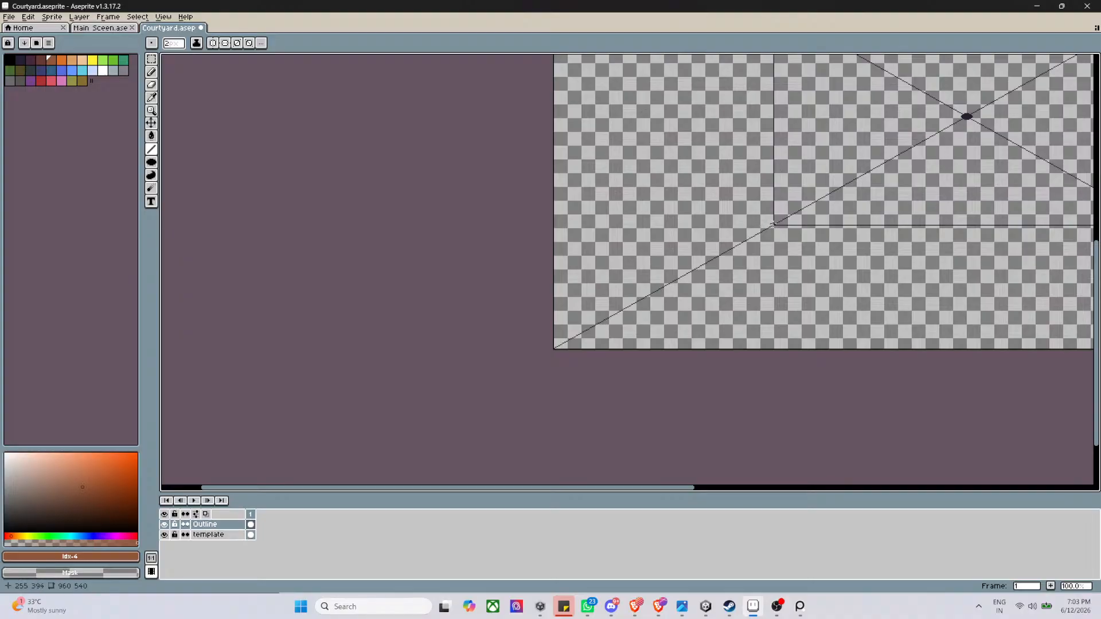
{"action": "left_click_drag", "start_coordinate": [773, 224], "coordinate": [552, 351]}
{"action": "scroll", "coordinate": [764, 253], "scroll_direction": "down", "scroll_amount": 2}
{"action": "scroll", "coordinate": [856, 191], "scroll_direction": "up", "scroll_amount": 1}
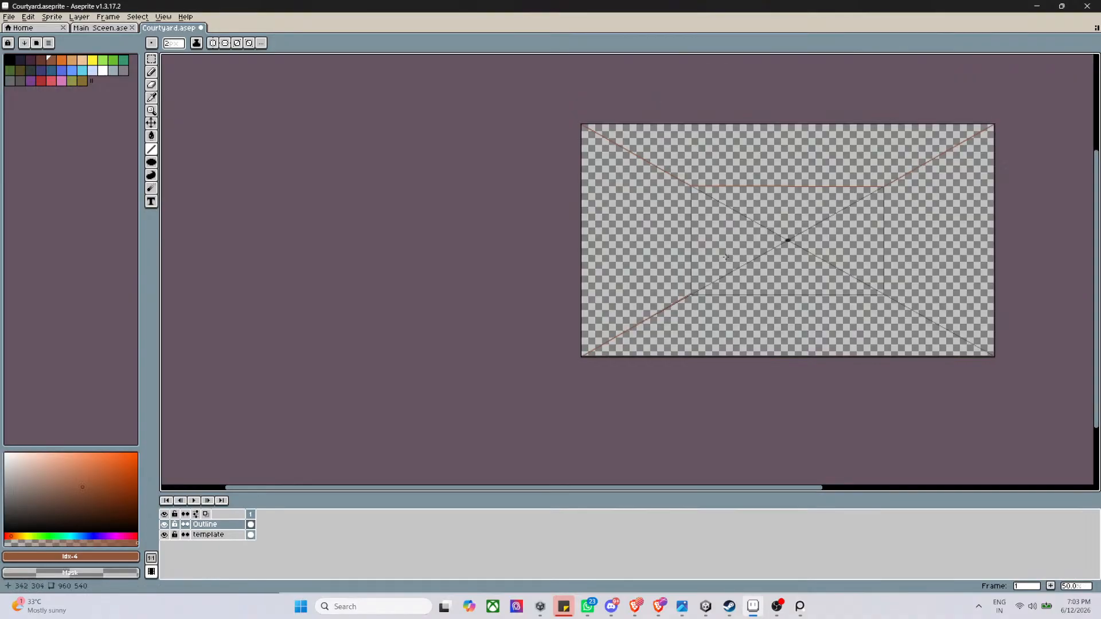
{"action": "scroll", "coordinate": [726, 257], "scroll_direction": "up", "scroll_amount": 2}
{"action": "scroll", "coordinate": [628, 315], "scroll_direction": "down", "scroll_amount": 2}
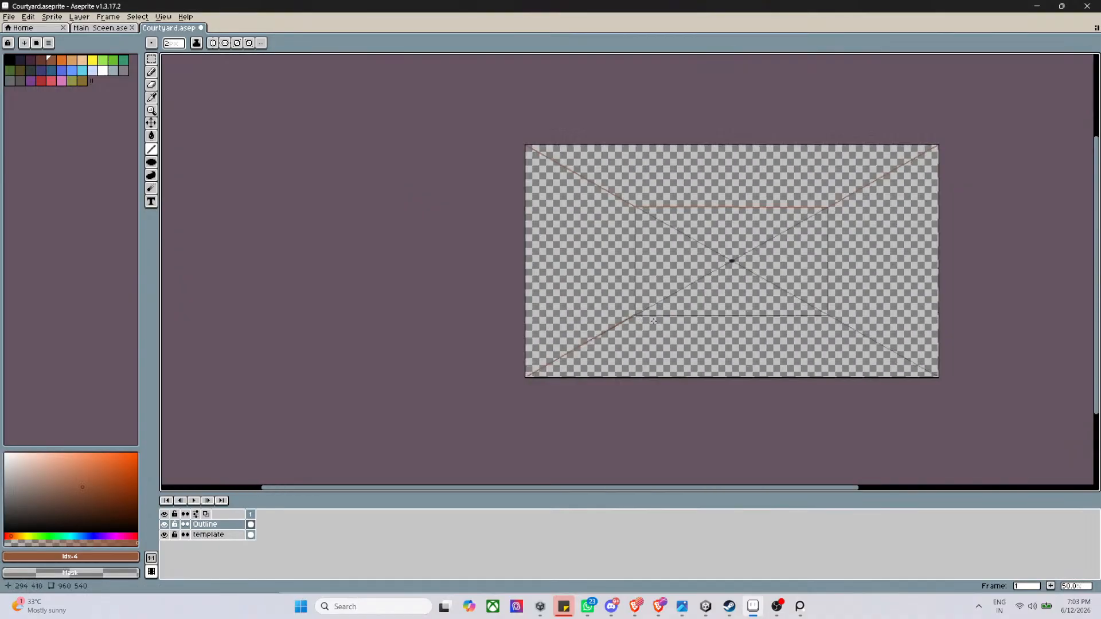
Undo the lower-left diagonal and redraw it in brown along the guide from the inner rectangle's corner to the canvas's corner
{"action": "scroll", "coordinate": [623, 330], "scroll_direction": "up", "scroll_amount": 2}
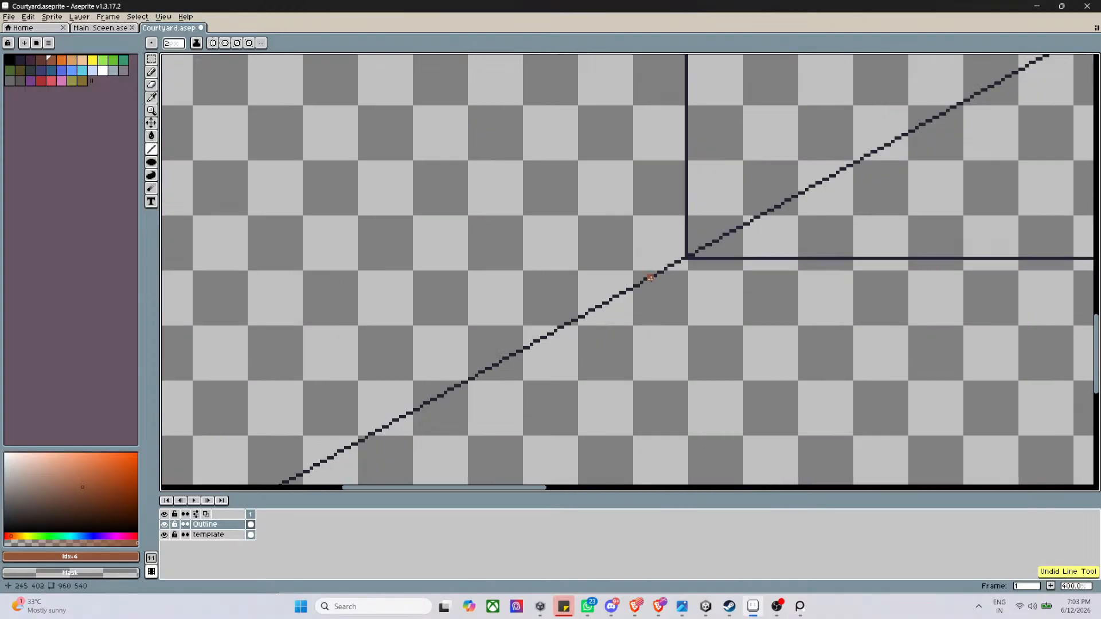
{"action": "left_click_drag", "start_coordinate": [672, 268], "coordinate": [189, 484]}
{"action": "scroll", "coordinate": [733, 326], "scroll_direction": "down", "scroll_amount": 5}
Draw a brown line over the inner rectangle's bottom edge, from its lower-left to its lower-right corner
{"action": "scroll", "coordinate": [847, 251], "scroll_direction": "up", "scroll_amount": 4}
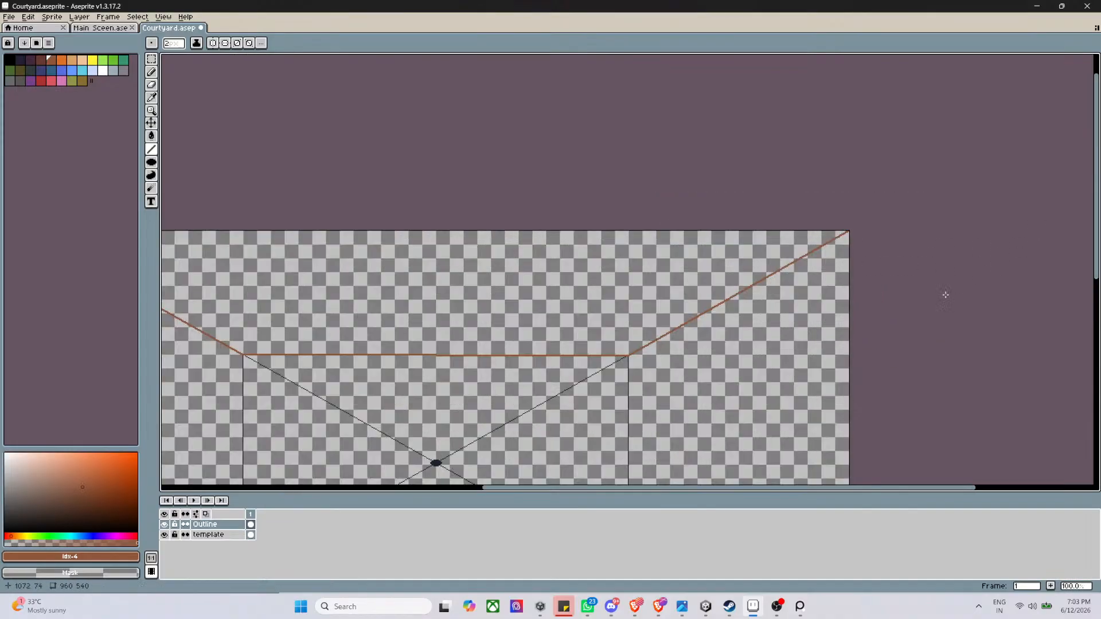
{"action": "scroll", "coordinate": [668, 355], "scroll_direction": "down", "scroll_amount": 3}
{"action": "scroll", "coordinate": [634, 428], "scroll_direction": "up", "scroll_amount": 3}
{"action": "scroll", "coordinate": [600, 402], "scroll_direction": "down", "scroll_amount": 1}
{"action": "scroll", "coordinate": [585, 369], "scroll_direction": "up", "scroll_amount": 1}
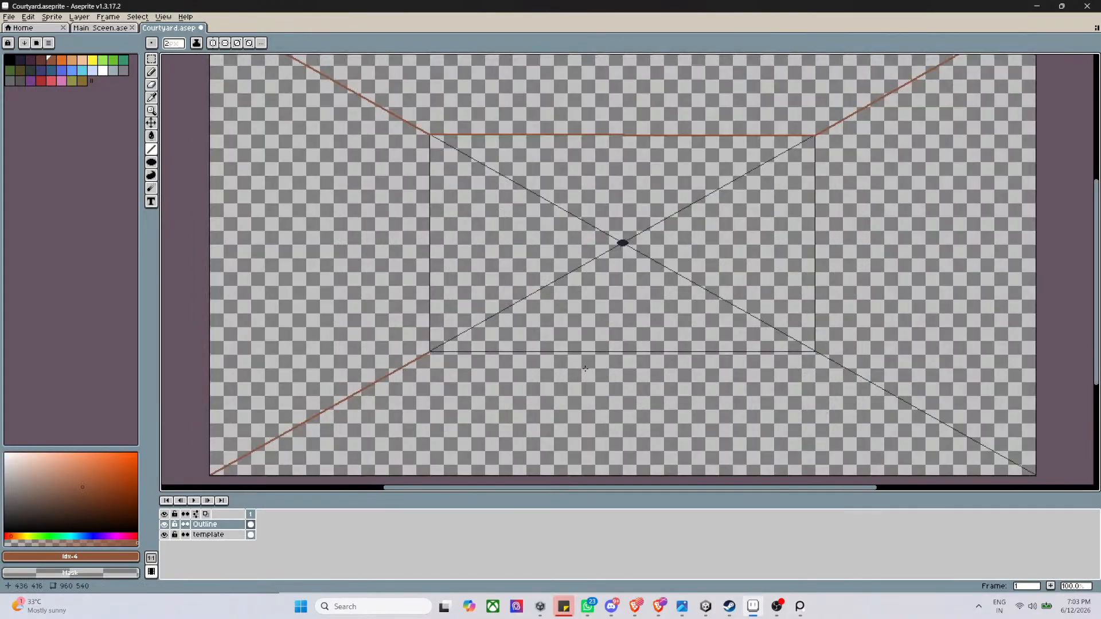
{"action": "scroll", "coordinate": [486, 364], "scroll_direction": "up", "scroll_amount": 1}
{"action": "scroll", "coordinate": [439, 353], "scroll_direction": "down", "scroll_amount": 1}
{"action": "scroll", "coordinate": [440, 353], "scroll_direction": "up", "scroll_amount": 1}
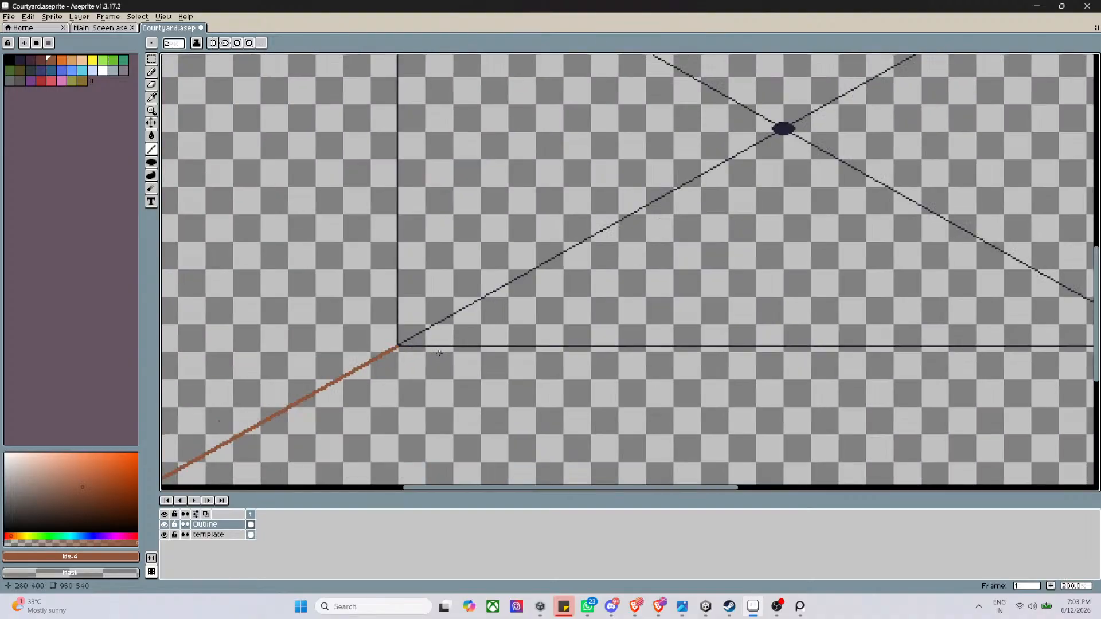
{"action": "left_click_drag", "start_coordinate": [399, 347], "coordinate": [1025, 346]}
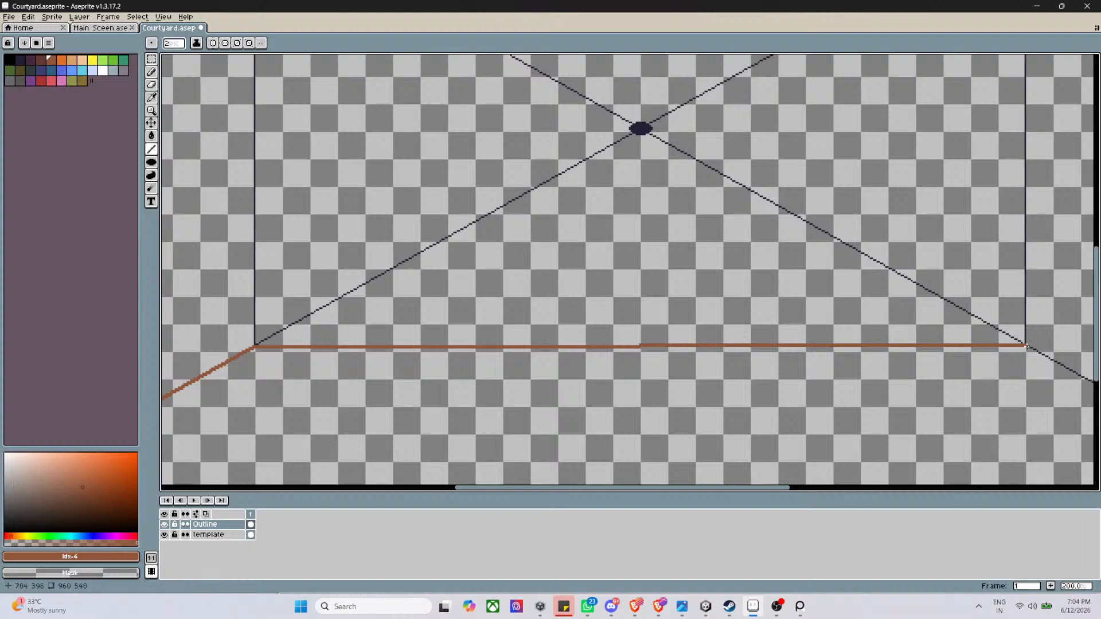
Draw a brown diagonal from the inner rectangle's lower-right corner to the canvas's lower-right corner
{"action": "scroll", "coordinate": [1054, 364], "scroll_direction": "down", "scroll_amount": 1}
{"action": "scroll", "coordinate": [1044, 430], "scroll_direction": "up", "scroll_amount": 1}
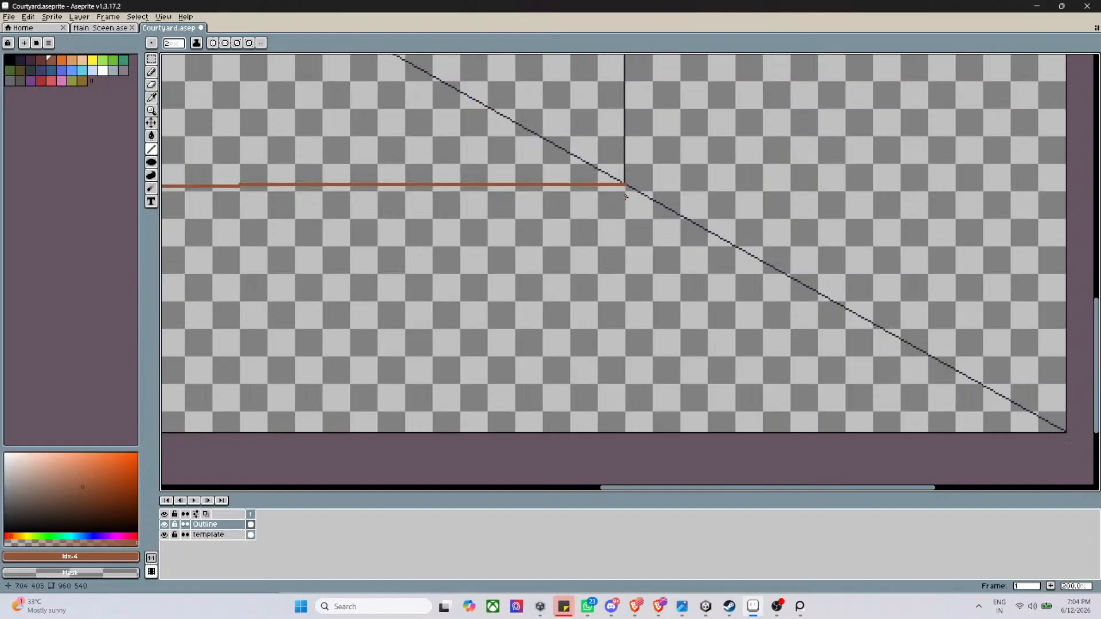
{"action": "left_click_drag", "start_coordinate": [626, 185], "coordinate": [1052, 437]}
{"action": "scroll", "coordinate": [1052, 438], "scroll_direction": "down", "scroll_amount": 3}
Draw a vertical brown line over the inner rectangle's right edge, from its upper-right to its lower-right corner
{"action": "scroll", "coordinate": [929, 334], "scroll_direction": "up", "scroll_amount": 2}
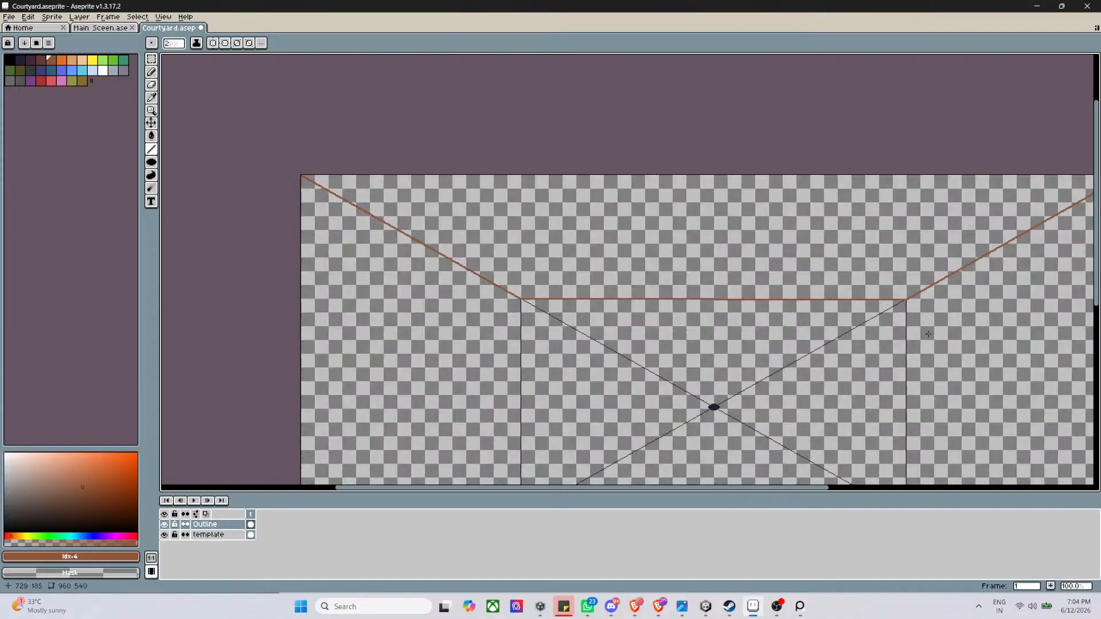
{"action": "scroll", "coordinate": [929, 334], "scroll_direction": "up", "scroll_amount": 1}
{"action": "scroll", "coordinate": [972, 367], "scroll_direction": "down", "scroll_amount": 3}
{"action": "scroll", "coordinate": [1006, 413], "scroll_direction": "up", "scroll_amount": 2}
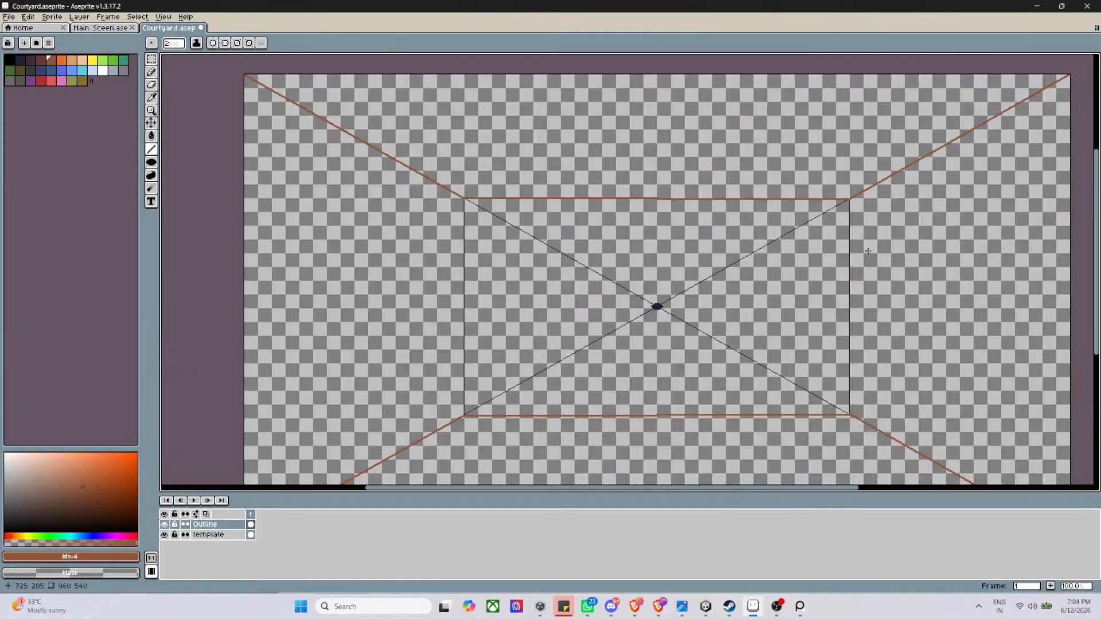
{"action": "scroll", "coordinate": [868, 251], "scroll_direction": "up", "scroll_amount": 3}
{"action": "scroll", "coordinate": [841, 229], "scroll_direction": "down", "scroll_amount": 3}
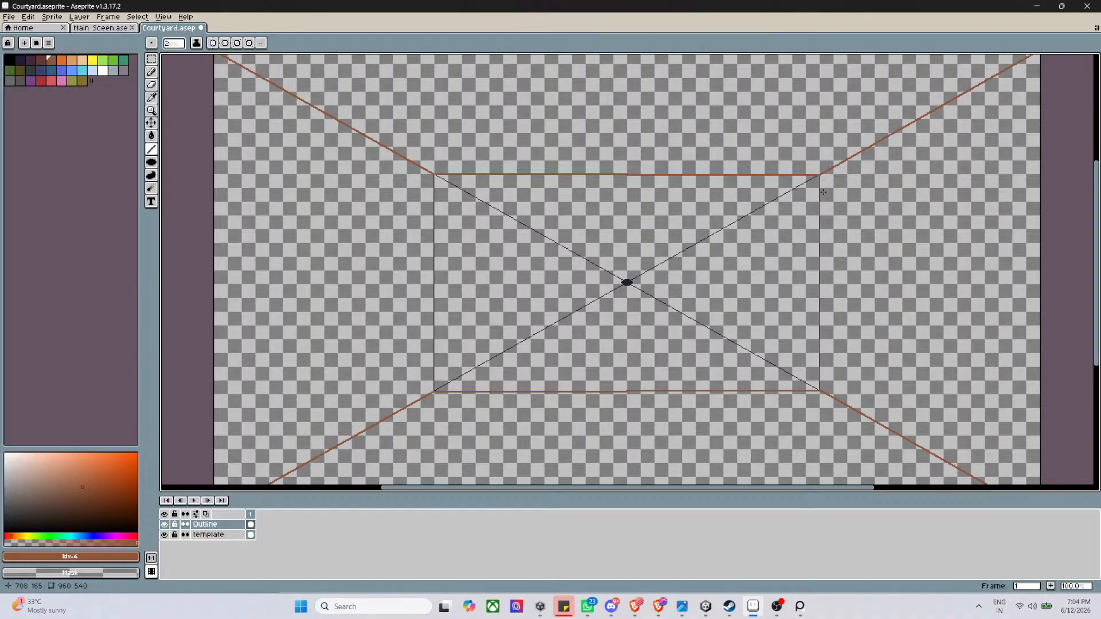
{"action": "scroll", "coordinate": [823, 191], "scroll_direction": "up", "scroll_amount": 1}
{"action": "mouse_move", "coordinate": [782, 143]}
{"action": "left_mouse_down"}
{"action": "mouse_move", "coordinate": [782, 481]}
{"action": "mouse_move", "coordinate": [781, 430]}
{"action": "left_mouse_up"}
{"action": "scroll", "coordinate": [675, 390], "scroll_direction": "down", "scroll_amount": 4}
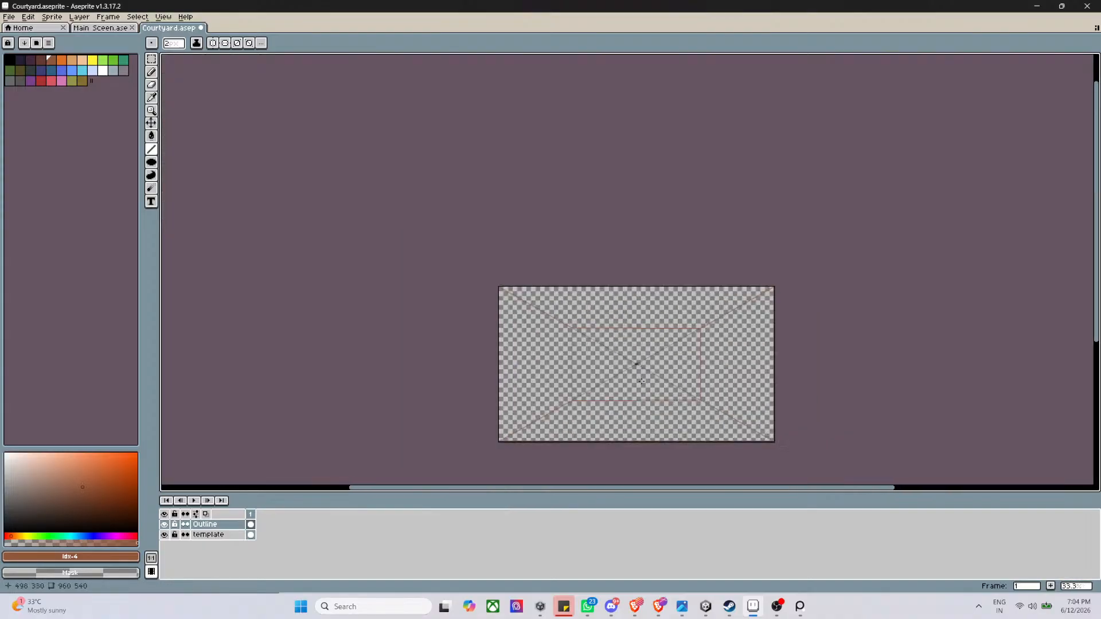
Draw a vertical brown line over the inner rectangle's left edge to close the back wall outline
{"action": "scroll", "coordinate": [632, 363], "scroll_direction": "up", "scroll_amount": 3}
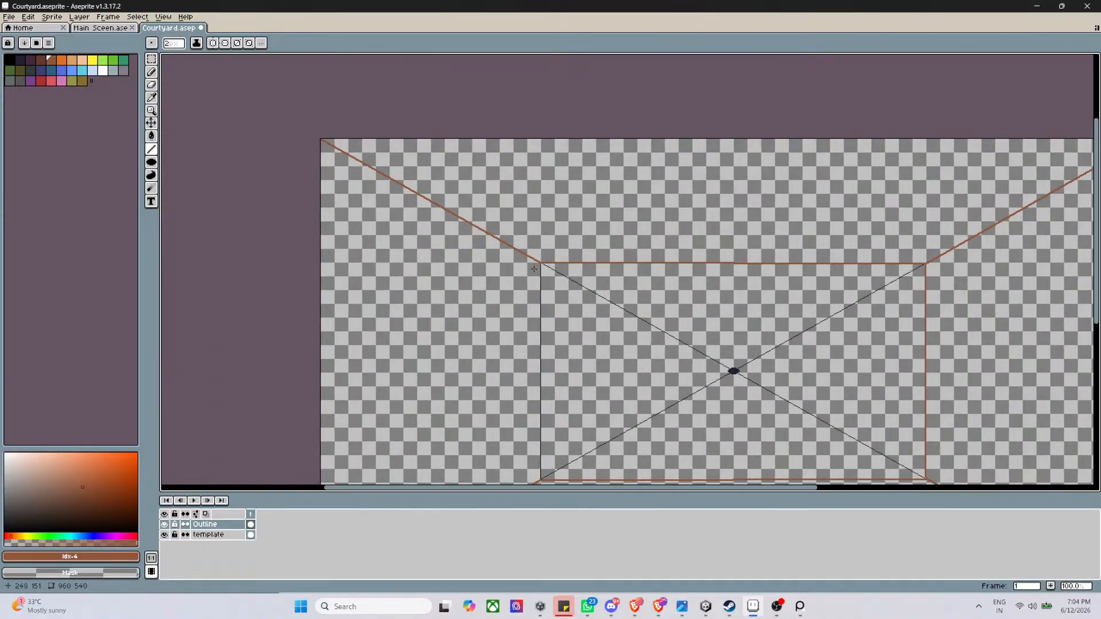
{"action": "scroll", "coordinate": [539, 267], "scroll_direction": "up", "scroll_amount": 4}
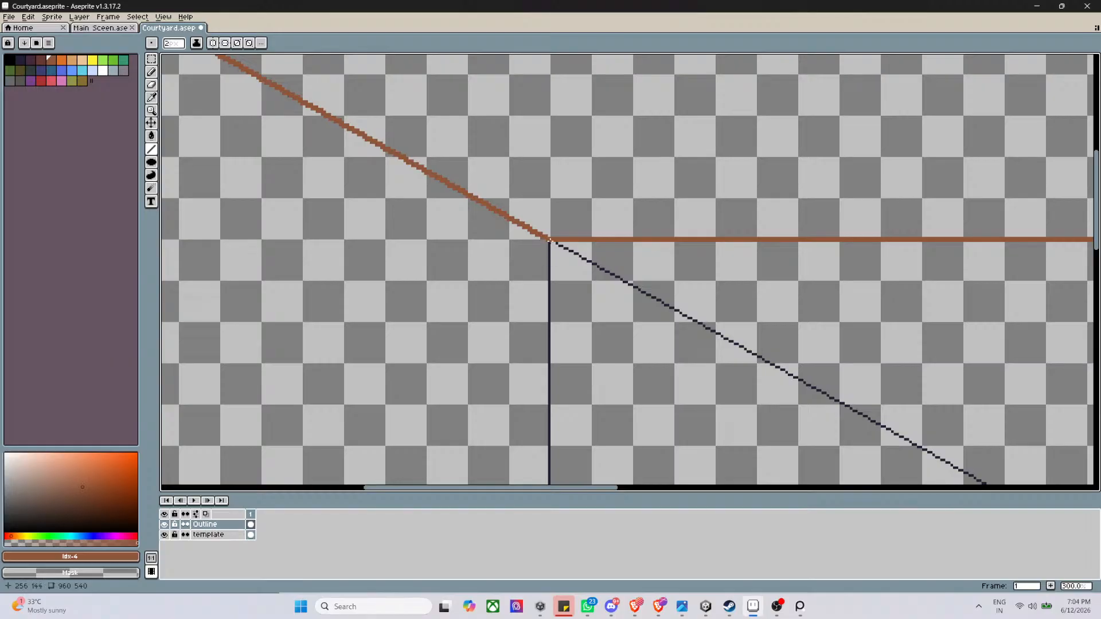
{"action": "mouse_move", "coordinate": [549, 240]}
{"action": "left_mouse_down"}
{"action": "mouse_move", "coordinate": [541, 483]}
{"action": "mouse_move", "coordinate": [550, 472]}
{"action": "left_mouse_up"}
{"action": "scroll", "coordinate": [644, 433], "scroll_direction": "down", "scroll_amount": 7}
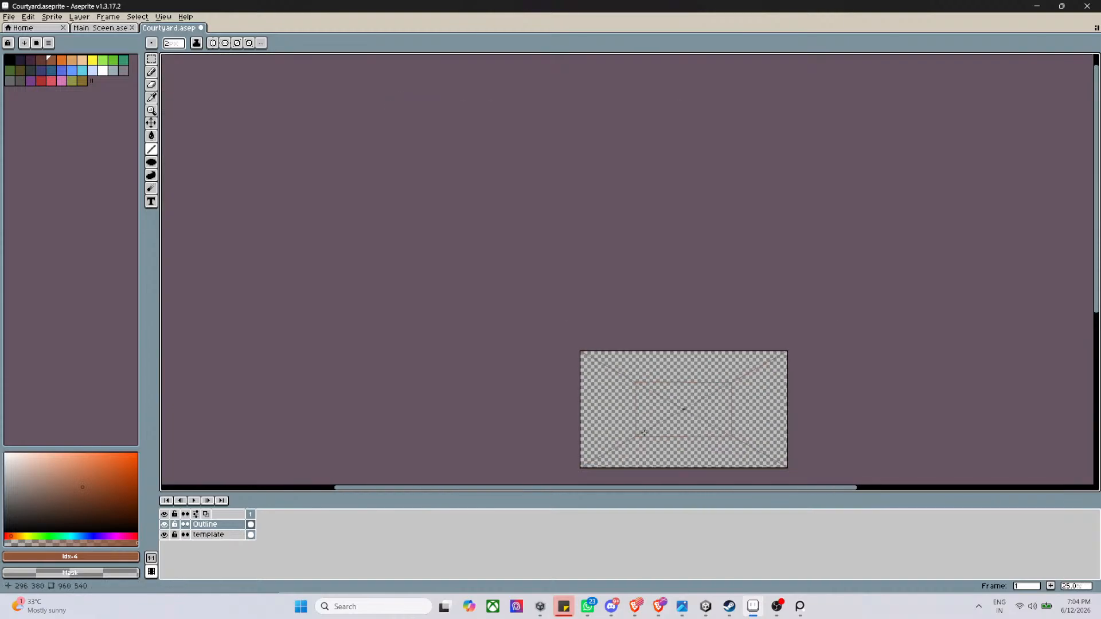
{"action": "scroll", "coordinate": [705, 424], "scroll_direction": "up", "scroll_amount": 4}
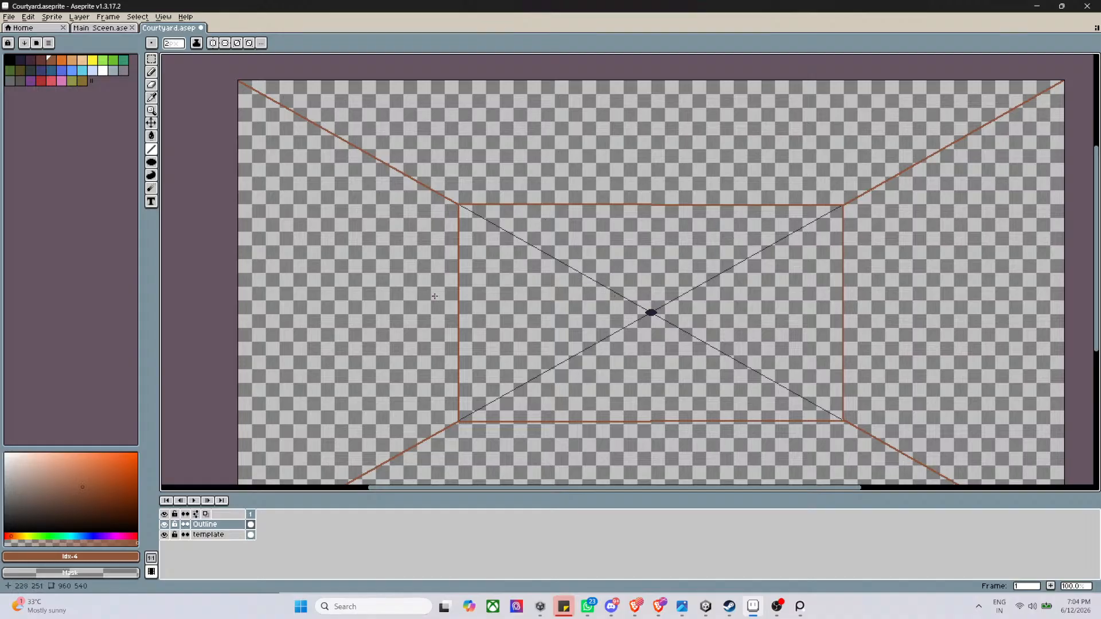
{"action": "scroll", "coordinate": [338, 309], "scroll_direction": "down", "scroll_amount": 2}
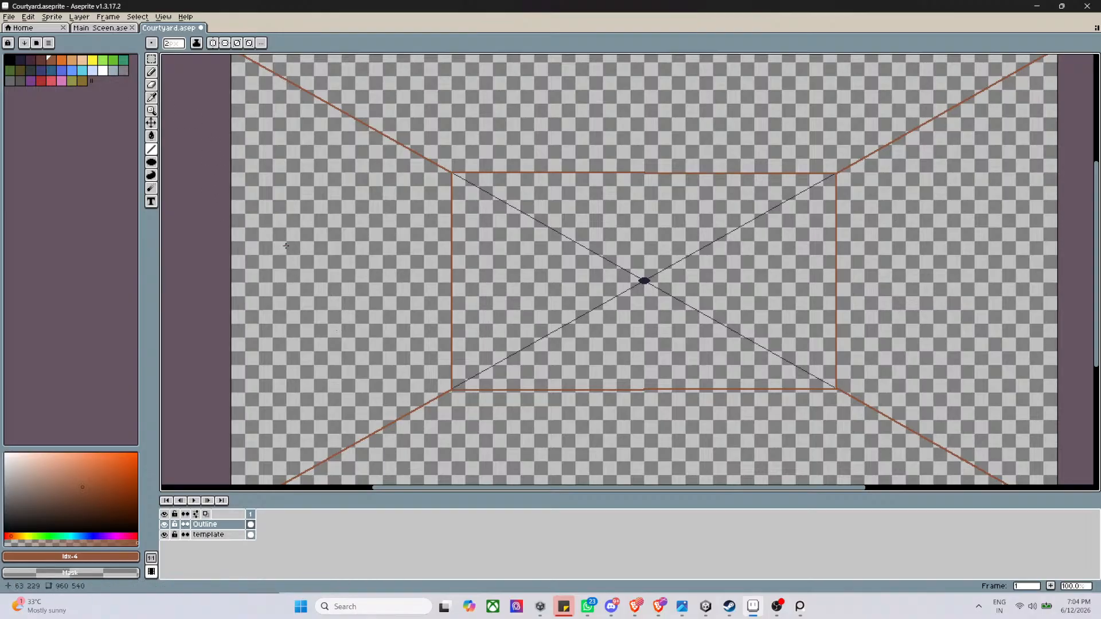
{"action": "scroll", "coordinate": [299, 226], "scroll_direction": "down", "scroll_amount": 1}
{"action": "scroll", "coordinate": [303, 279], "scroll_direction": "up", "scroll_amount": 1}
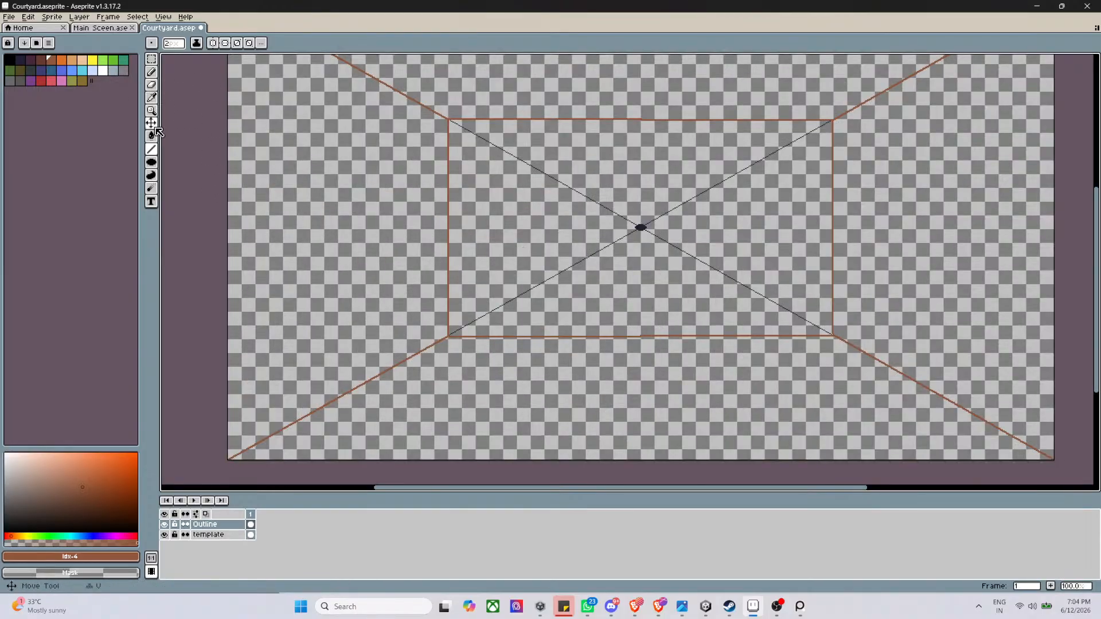
{"action": "left_click", "coordinate": [152, 163]}
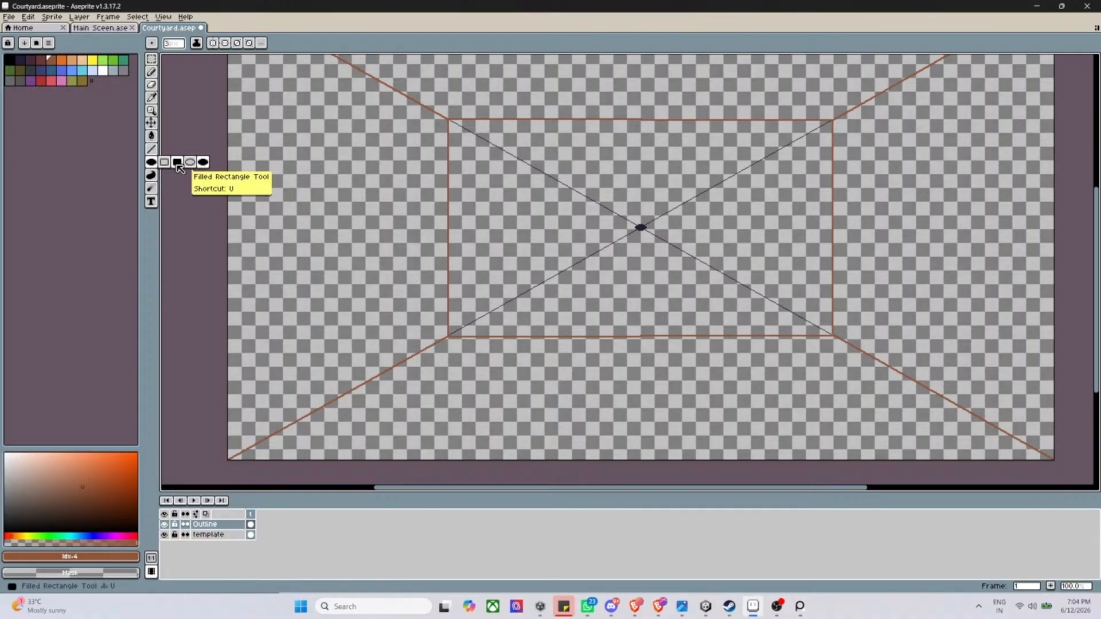
{"action": "left_click", "coordinate": [177, 163]}
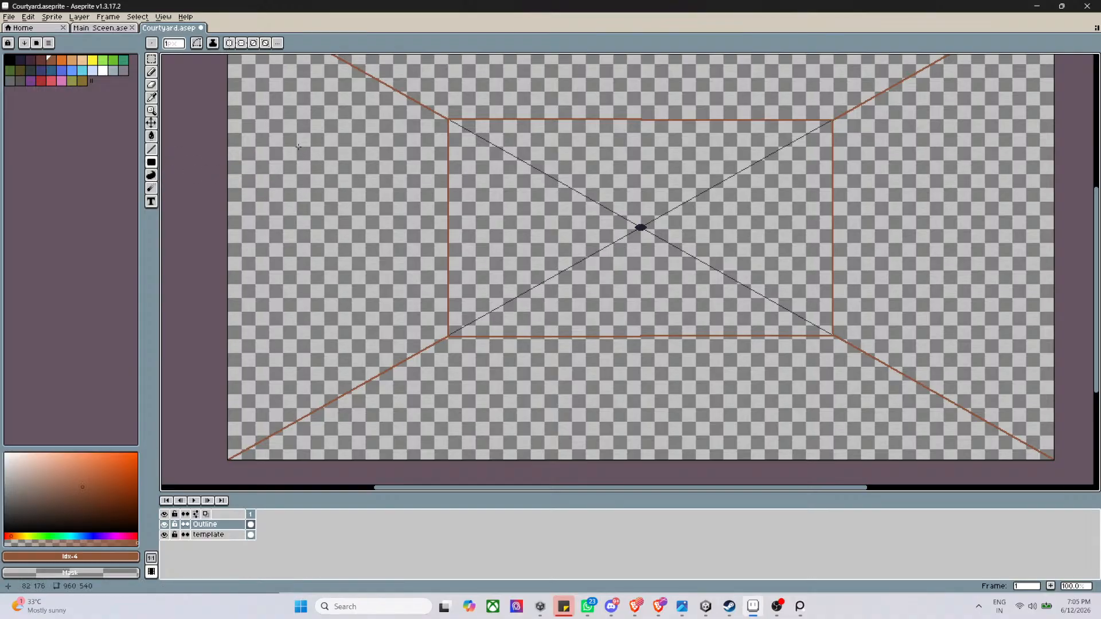
{"action": "left_click_drag", "start_coordinate": [298, 146], "coordinate": [357, 234]}
{"action": "key", "text": "ctrl+z"}
Draw two vertical brown lines on the left wall, at about x 159 and x 50, down to the lower-left diagonal
{"action": "key", "text": "l"}
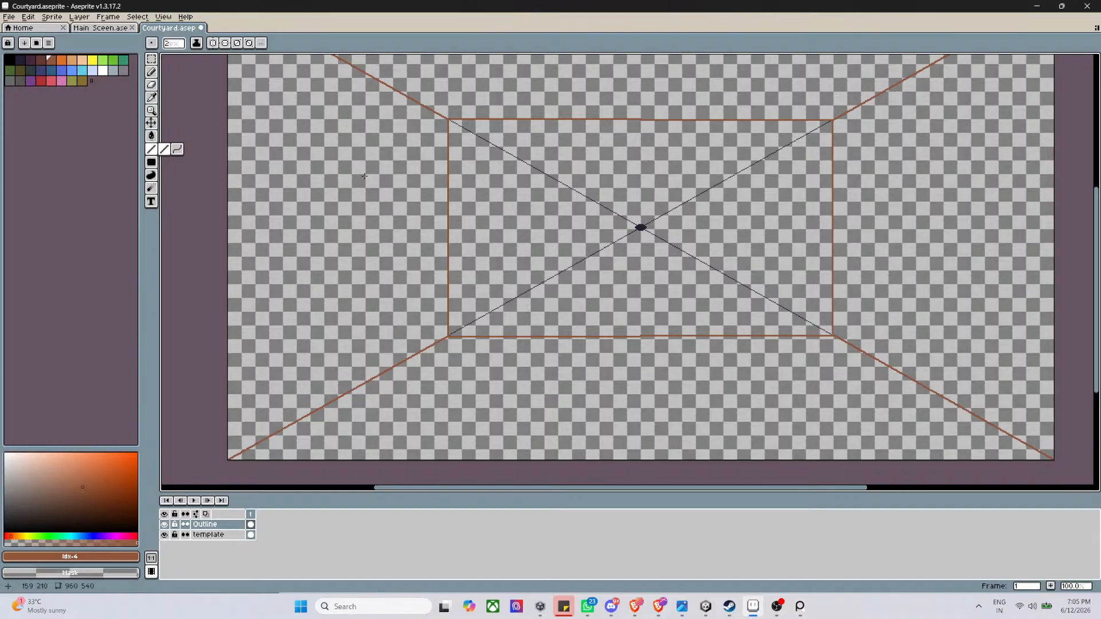
{"action": "left_click_drag", "start_coordinate": [364, 176], "coordinate": [366, 386]}
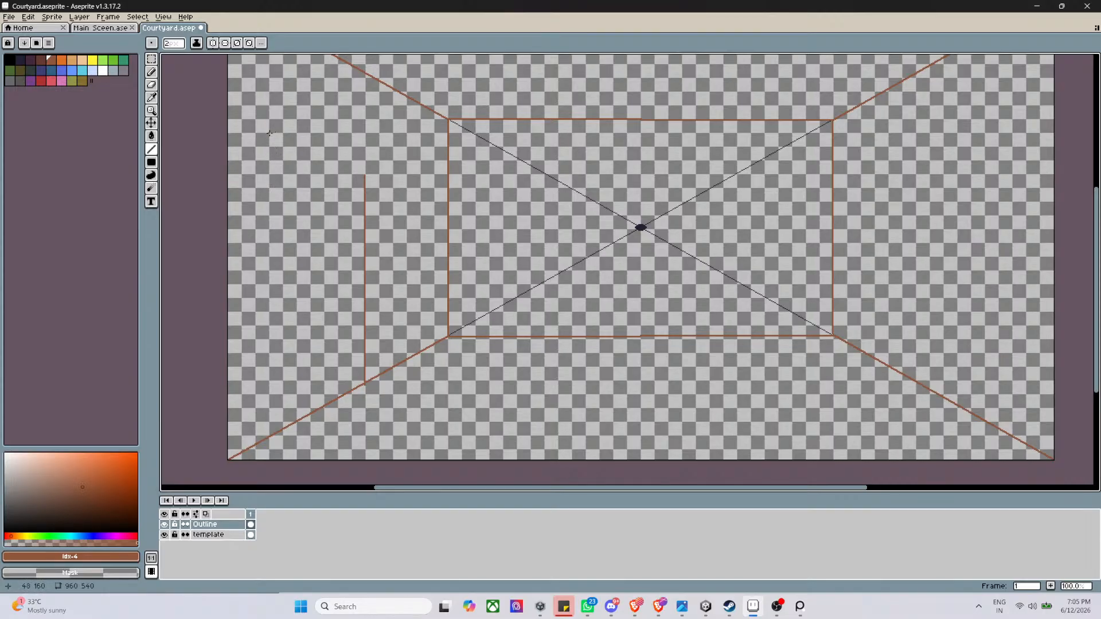
{"action": "left_click_drag", "start_coordinate": [269, 136], "coordinate": [268, 434]}
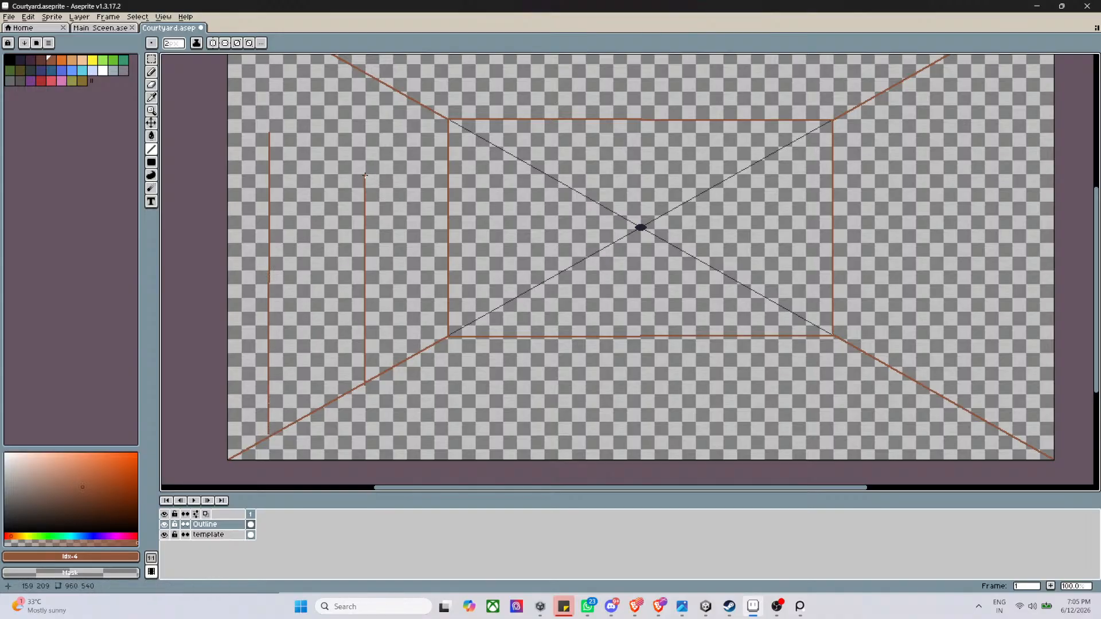
{"action": "scroll", "coordinate": [366, 175], "scroll_direction": "down", "scroll_amount": 1}
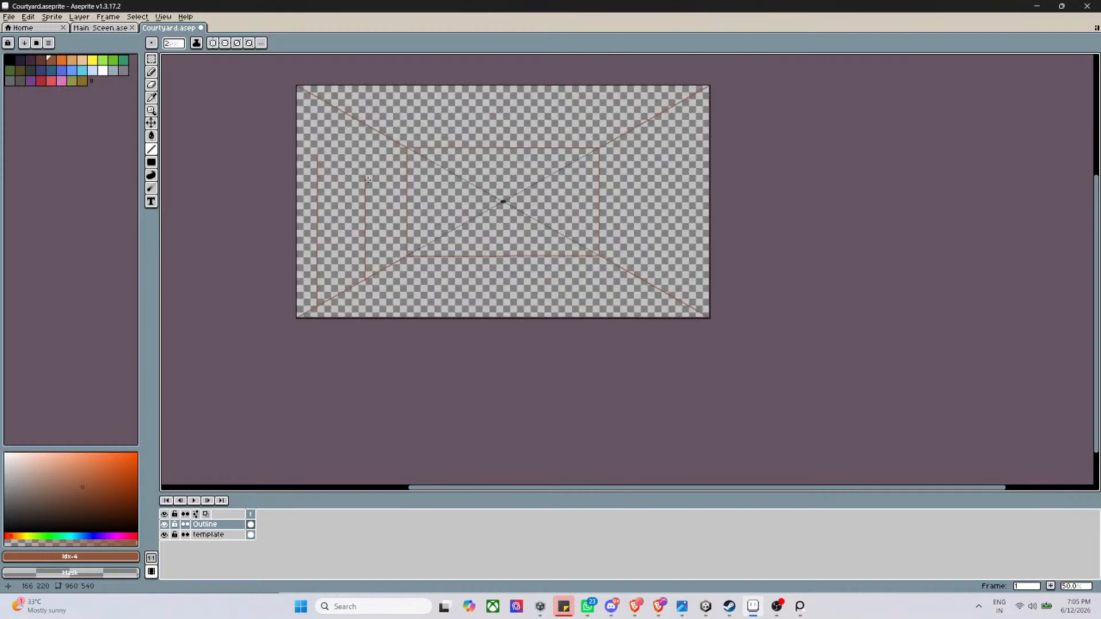
{"action": "scroll", "coordinate": [365, 175], "scroll_direction": "up", "scroll_amount": 1}
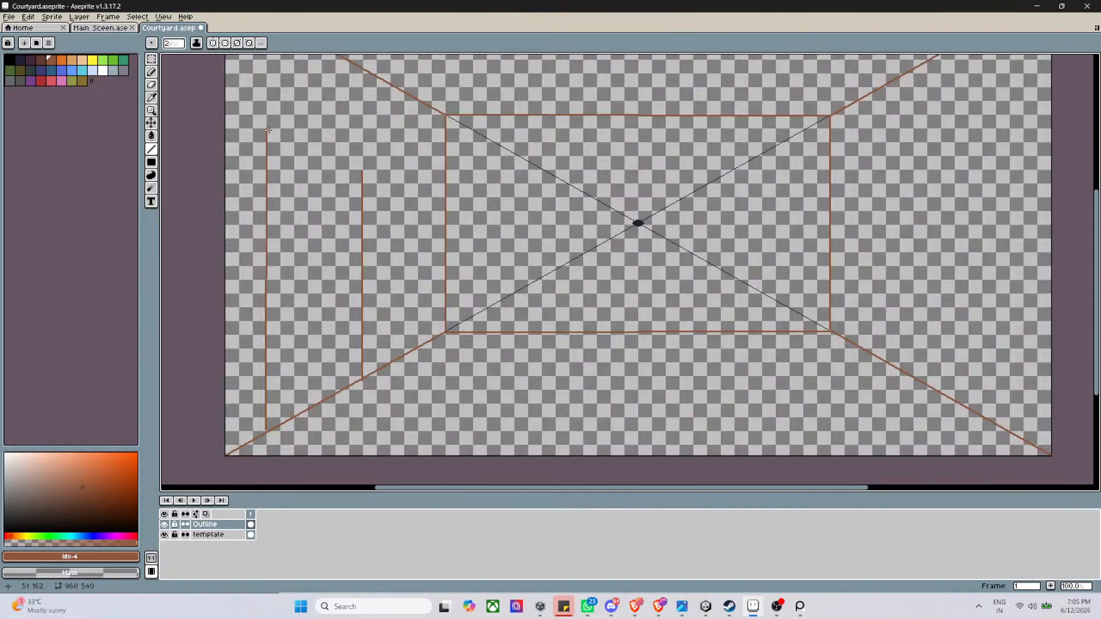
Draw brown perspective lines from the tops of both left-wall verticals to the vanishing point, extending the inner one to the canvas's right edge
{"action": "left_click_drag", "start_coordinate": [269, 131], "coordinate": [637, 224]}
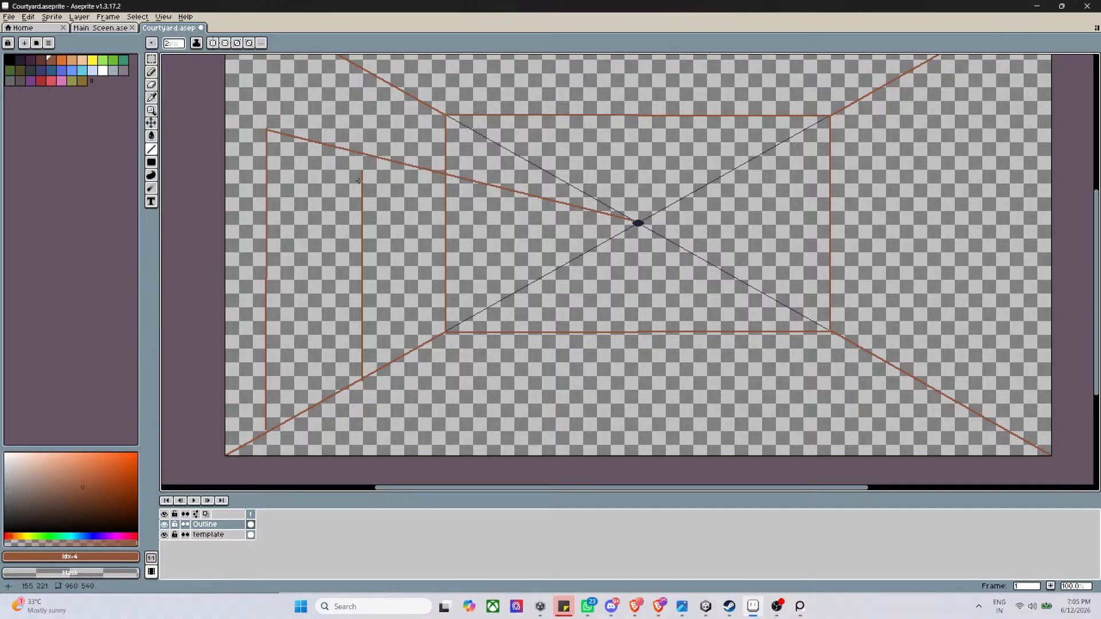
{"action": "scroll", "coordinate": [358, 177], "scroll_direction": "down", "scroll_amount": 2}
{"action": "scroll", "coordinate": [359, 170], "scroll_direction": "up", "scroll_amount": 2}
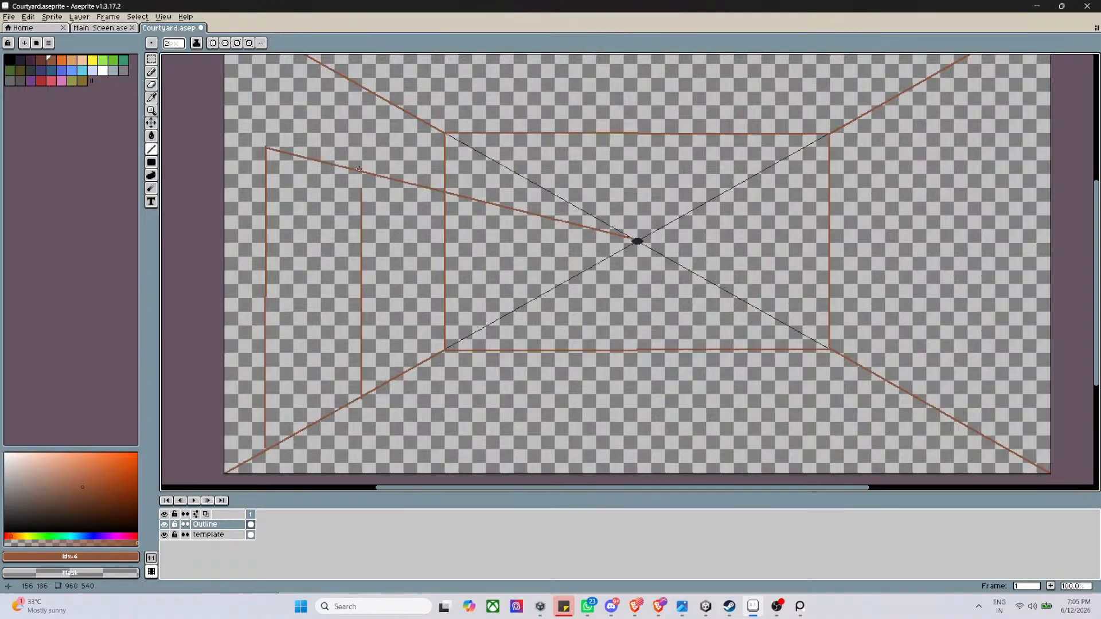
{"action": "scroll", "coordinate": [358, 170], "scroll_direction": "down", "scroll_amount": 2}
{"action": "scroll", "coordinate": [358, 171], "scroll_direction": "up", "scroll_amount": 2}
{"action": "mouse_move", "coordinate": [362, 189]}
{"action": "left_mouse_down"}
{"action": "mouse_move", "coordinate": [930, 287]}
{"action": "mouse_move", "coordinate": [1052, 323]}
{"action": "left_mouse_up"}
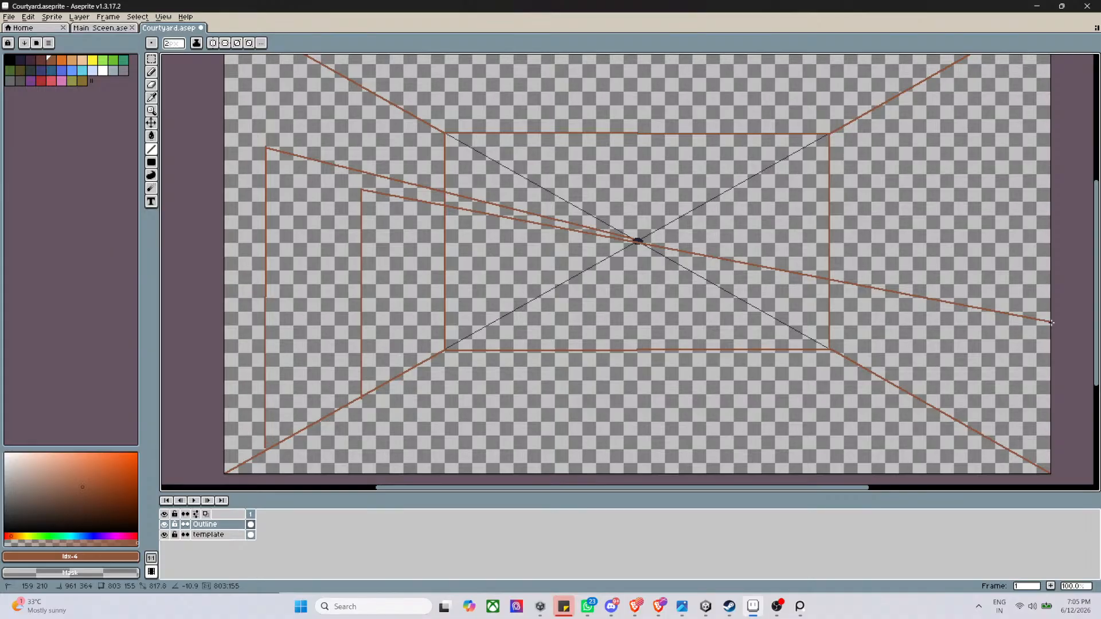
{"action": "left_click_drag", "start_coordinate": [1052, 323], "coordinate": [1052, 323]}
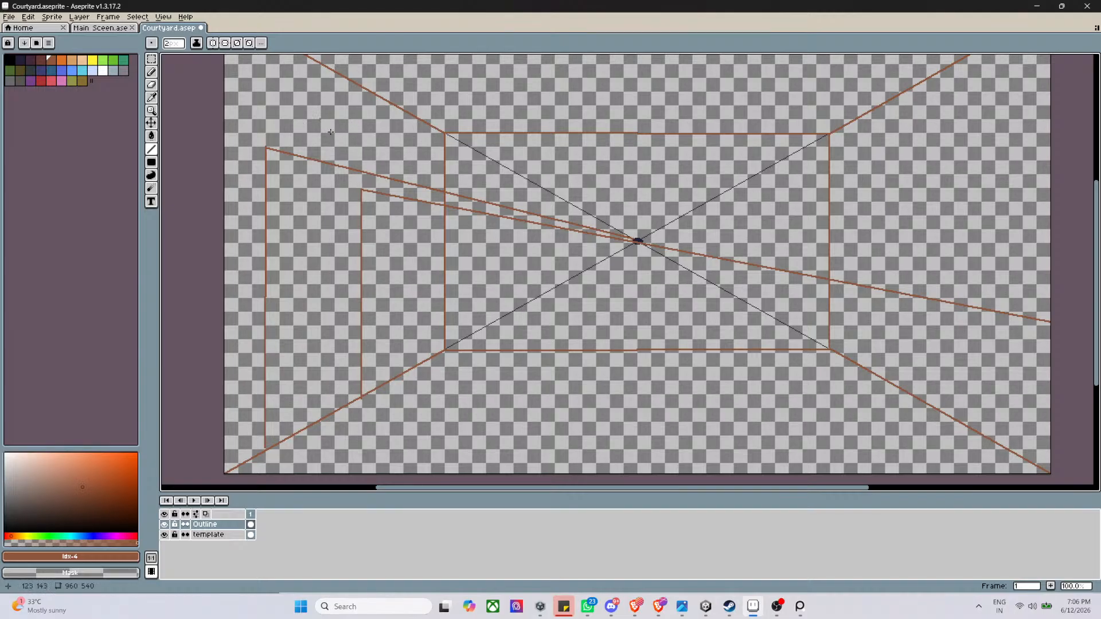
{"action": "left_click_drag", "start_coordinate": [335, 133], "coordinate": [638, 241]}
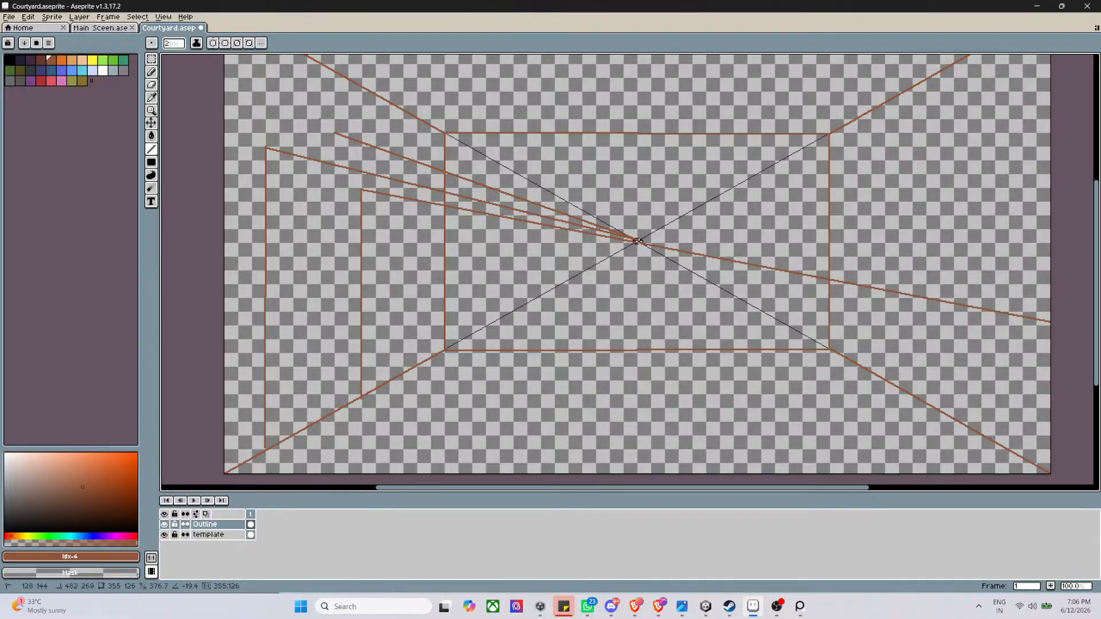
{"action": "scroll", "coordinate": [315, 133], "scroll_direction": "up", "scroll_amount": 2}
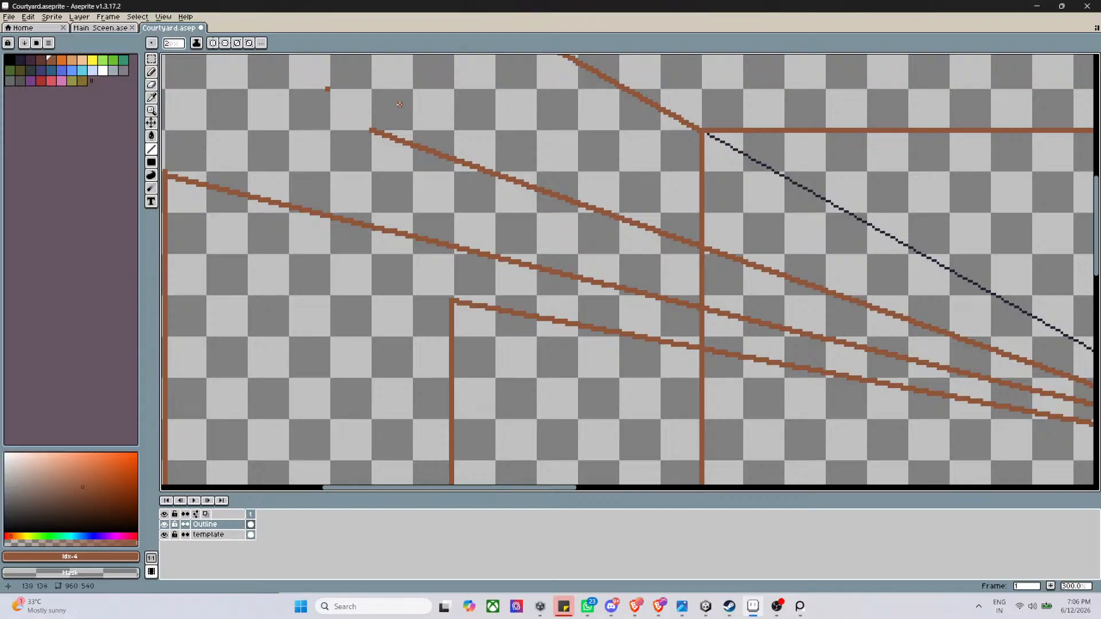
{"action": "key", "text": "ctrl+z"}
{"action": "scroll", "coordinate": [401, 121], "scroll_direction": "down", "scroll_amount": 3}
{"action": "scroll", "coordinate": [415, 114], "scroll_direction": "up", "scroll_amount": 1}
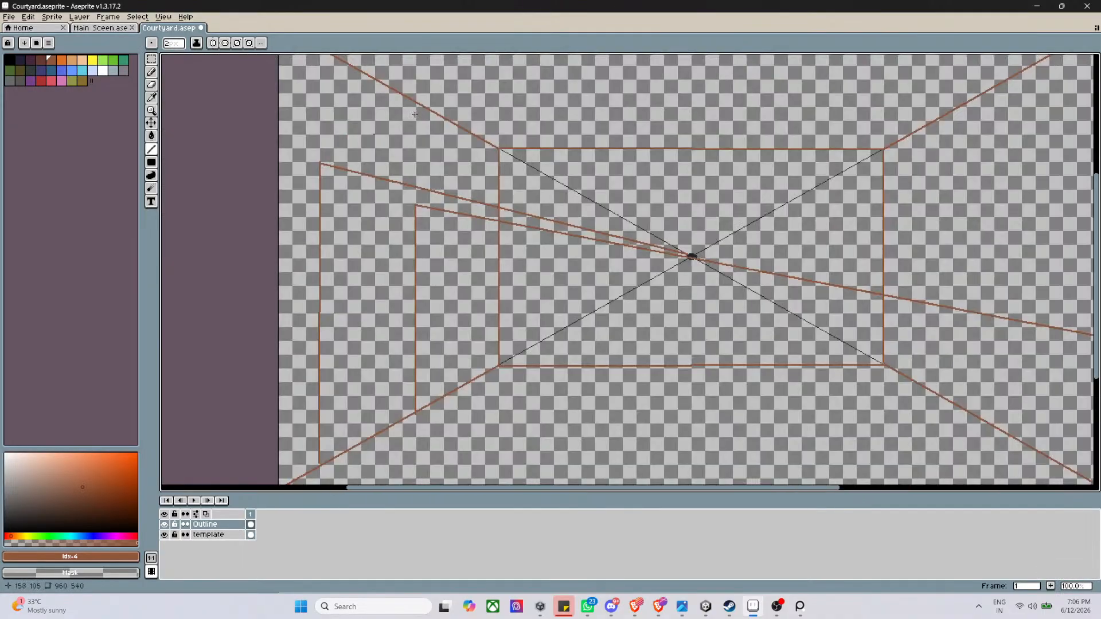
Draw a pointed top with two brown lines joining the upper ends of the two left-wall verticals
{"action": "scroll", "coordinate": [362, 138], "scroll_direction": "up", "scroll_amount": 2}
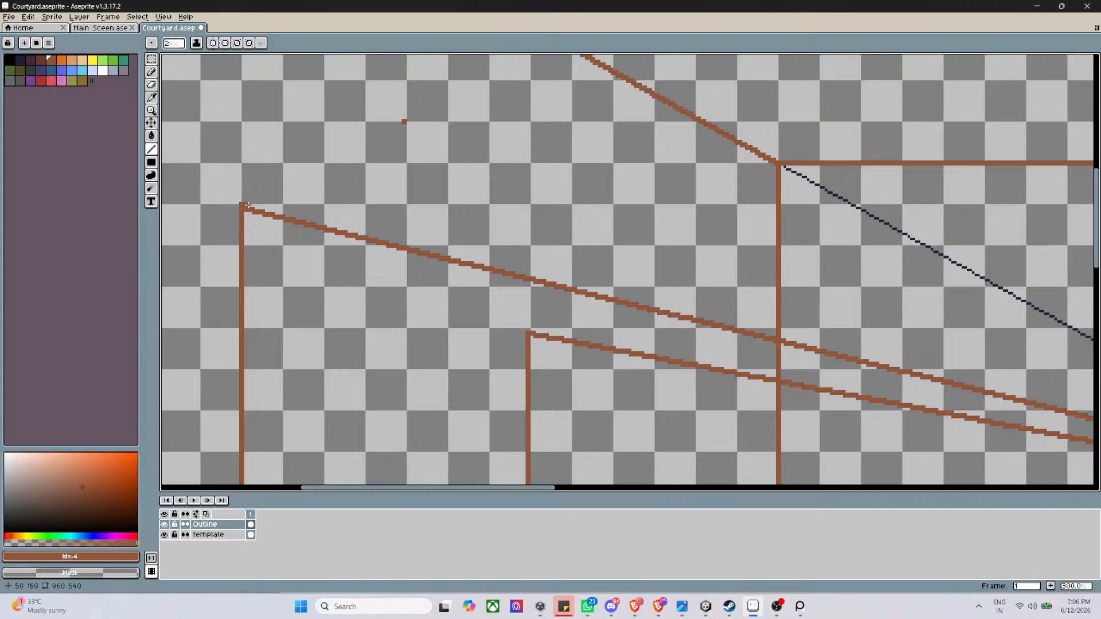
{"action": "left_click_drag", "start_coordinate": [247, 205], "coordinate": [412, 124]}
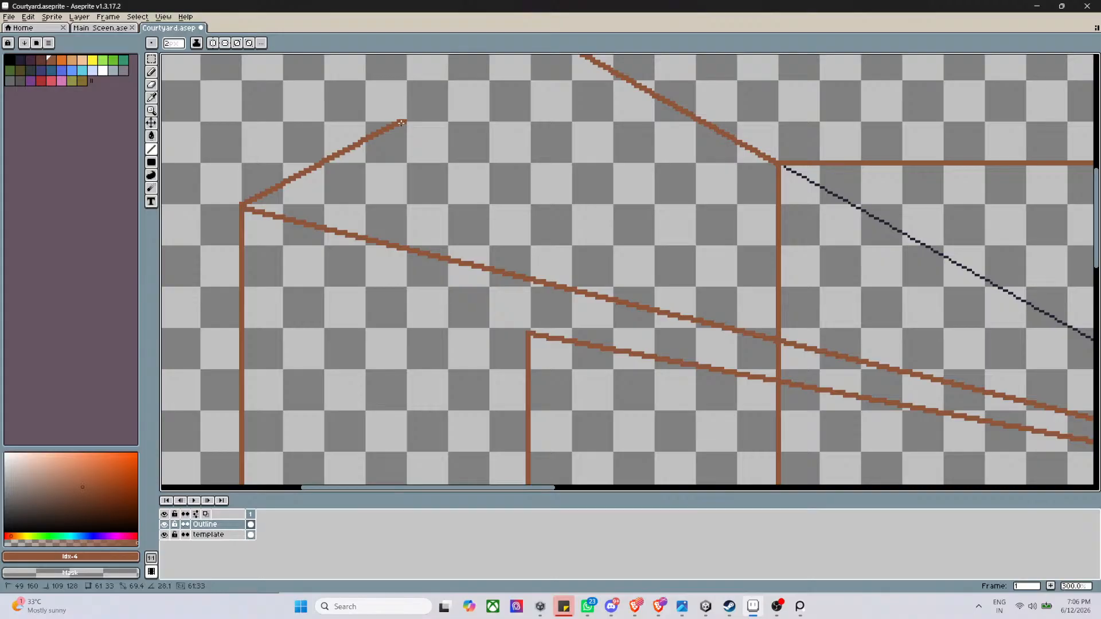
{"action": "mouse_move", "coordinate": [405, 121]}
{"action": "left_mouse_down"}
{"action": "mouse_move", "coordinate": [503, 270]}
{"action": "mouse_move", "coordinate": [529, 338]}
{"action": "left_mouse_up"}
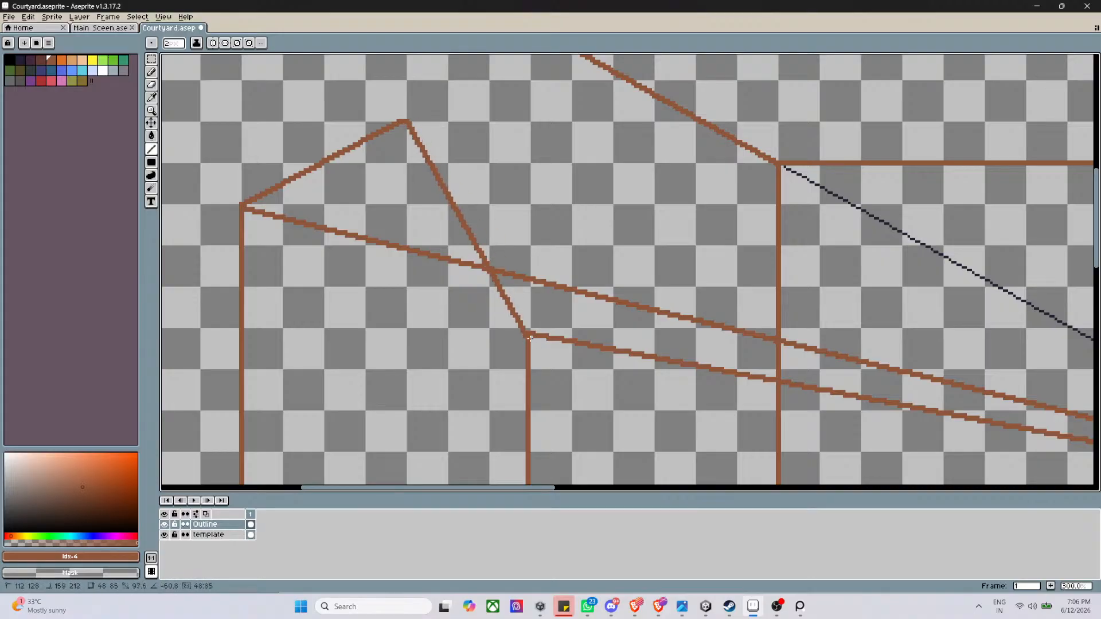
{"action": "scroll", "coordinate": [539, 299], "scroll_direction": "down", "scroll_amount": 5}
{"action": "scroll", "coordinate": [546, 267], "scroll_direction": "up", "scroll_amount": 1}
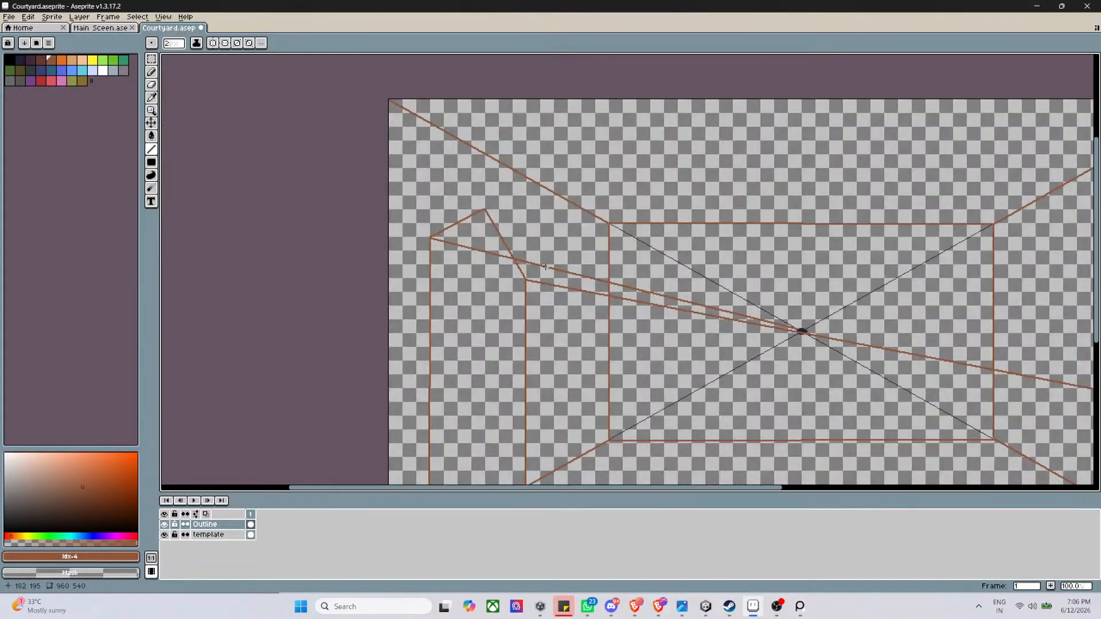
{"action": "scroll", "coordinate": [545, 267], "scroll_direction": "down", "scroll_amount": 3}
{"action": "scroll", "coordinate": [495, 289], "scroll_direction": "up", "scroll_amount": 3}
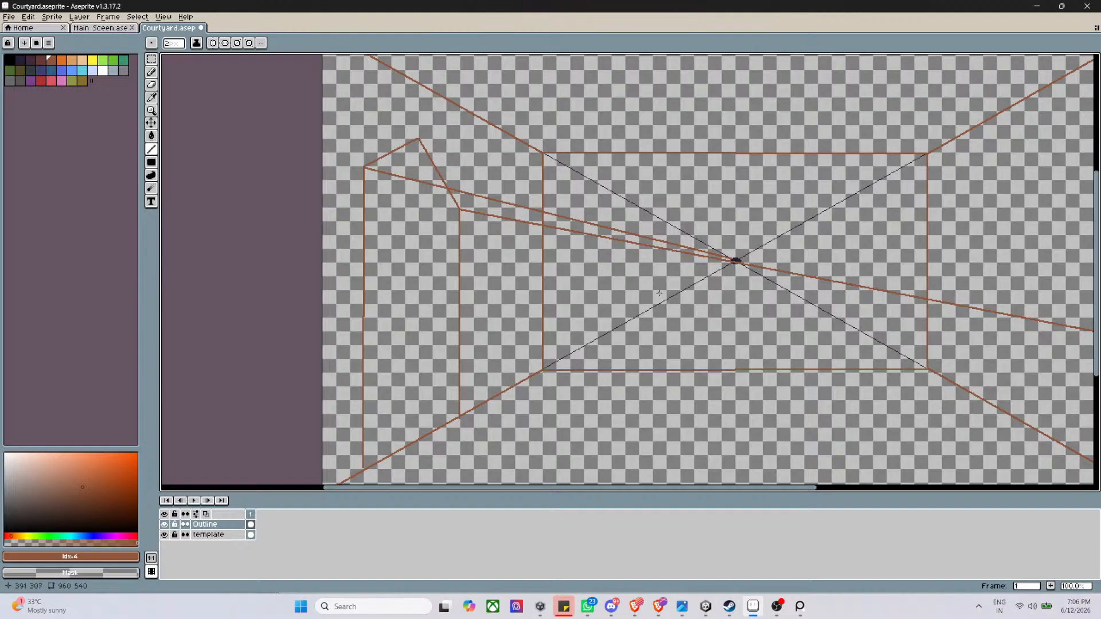
Undo the trial opening on the left wall: its pointed top, perspective lines and both verticals
{"action": "key", "text": "v"}
{"action": "key", "text": "ctrl+z"}
{"action": "key", "text": "ctrl+z"}
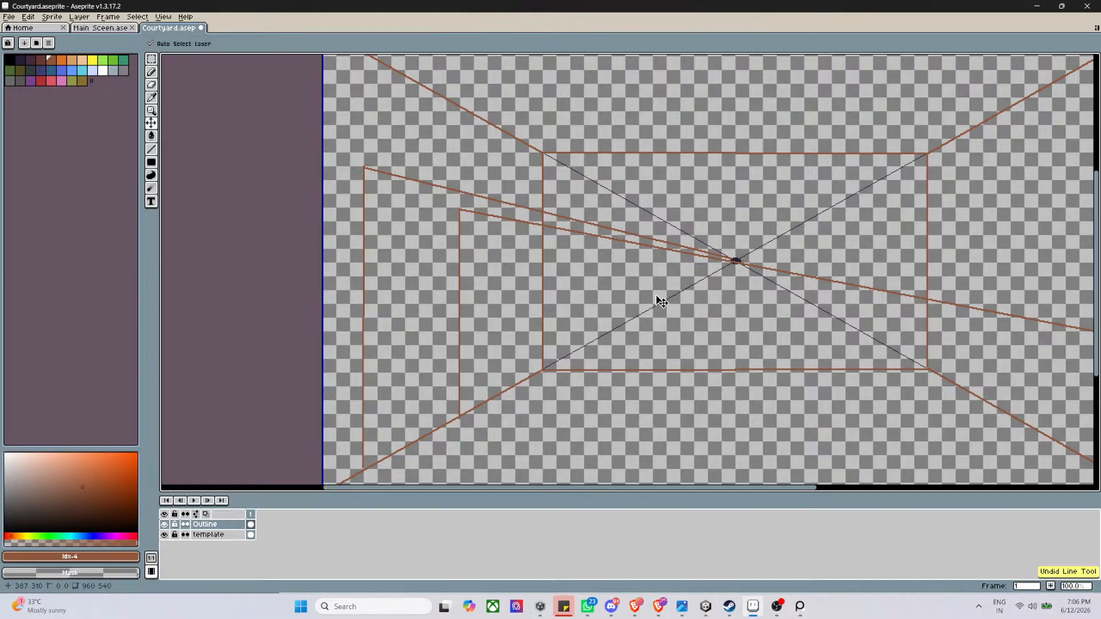
{"action": "key", "text": "ctrl+z"}
{"action": "key", "text": "ctrl+z"}
{"action": "key", "text": "ctrl+z"}
{"action": "key", "text": "ctrl+z"}
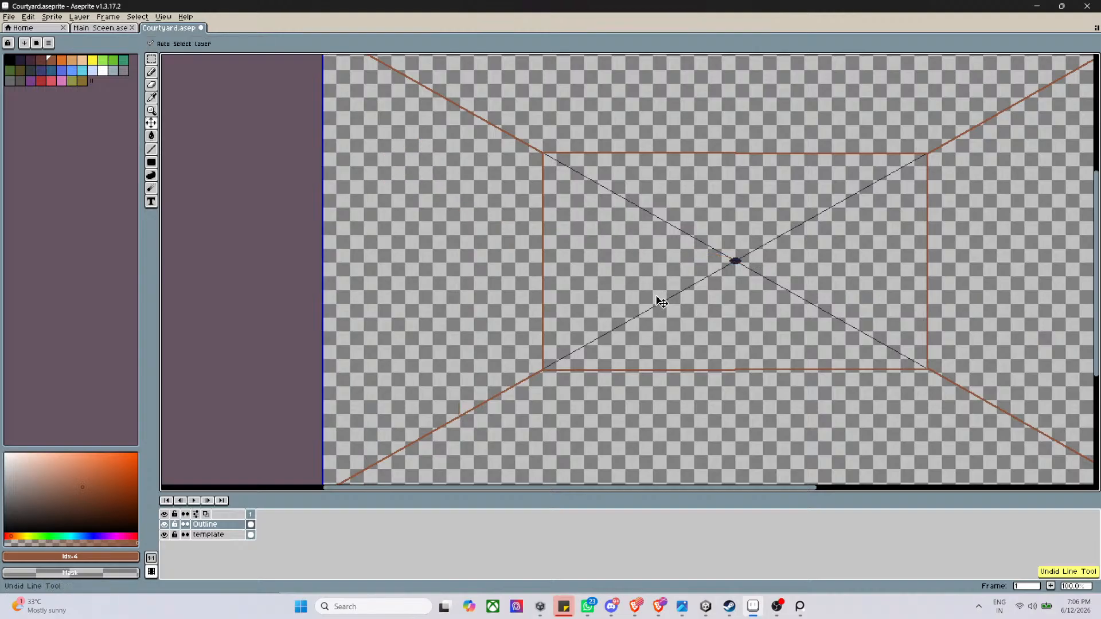
Draw a brown perspective line from the canvas's left edge, at about y 113, to the central vanishing point
{"action": "key", "text": "l"}
{"action": "scroll", "coordinate": [658, 299], "scroll_direction": "down", "scroll_amount": 1}
{"action": "scroll", "coordinate": [657, 298], "scroll_direction": "down", "scroll_amount": 1}
{"action": "scroll", "coordinate": [655, 297], "scroll_direction": "up", "scroll_amount": 2}
{"action": "scroll", "coordinate": [652, 295], "scroll_direction": "down", "scroll_amount": 1}
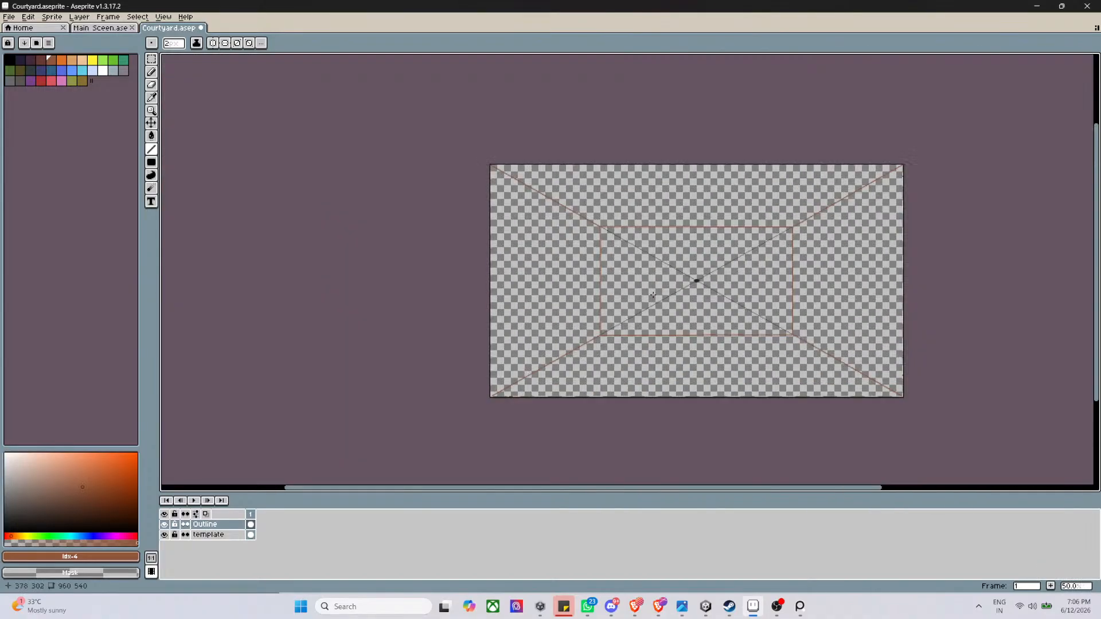
{"action": "scroll", "coordinate": [694, 284], "scroll_direction": "up", "scroll_amount": 1}
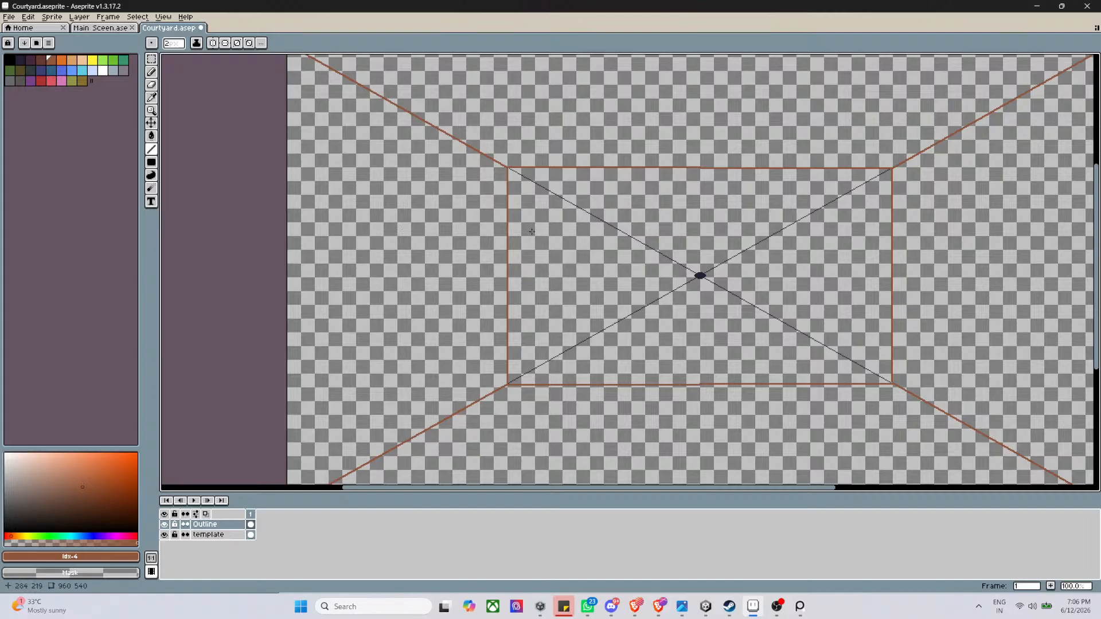
{"action": "scroll", "coordinate": [539, 269], "scroll_direction": "down", "scroll_amount": 2}
{"action": "scroll", "coordinate": [502, 260], "scroll_direction": "up", "scroll_amount": 2}
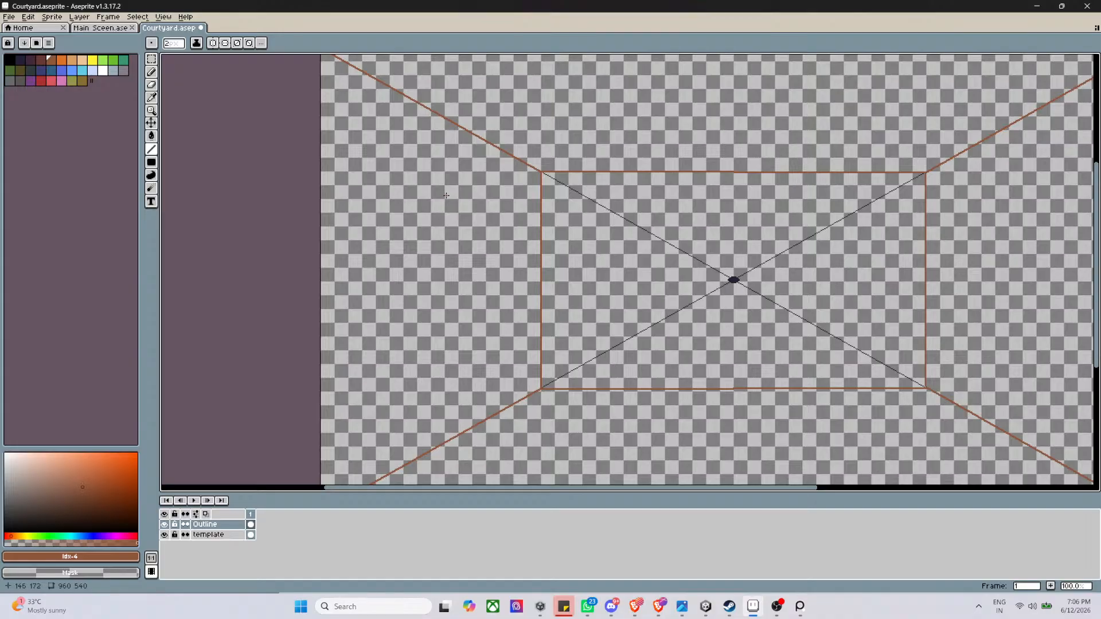
{"action": "scroll", "coordinate": [446, 196], "scroll_direction": "down", "scroll_amount": 2}
{"action": "scroll", "coordinate": [460, 231], "scroll_direction": "up", "scroll_amount": 2}
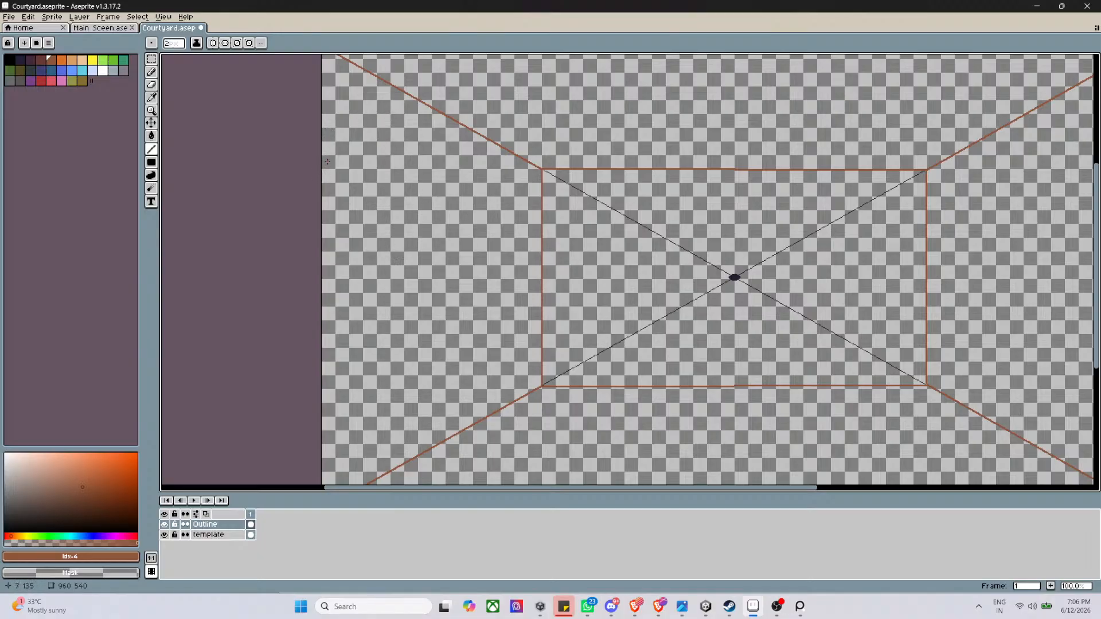
{"action": "scroll", "coordinate": [347, 150], "scroll_direction": "down", "scroll_amount": 2}
{"action": "scroll", "coordinate": [360, 157], "scroll_direction": "up", "scroll_amount": 2}
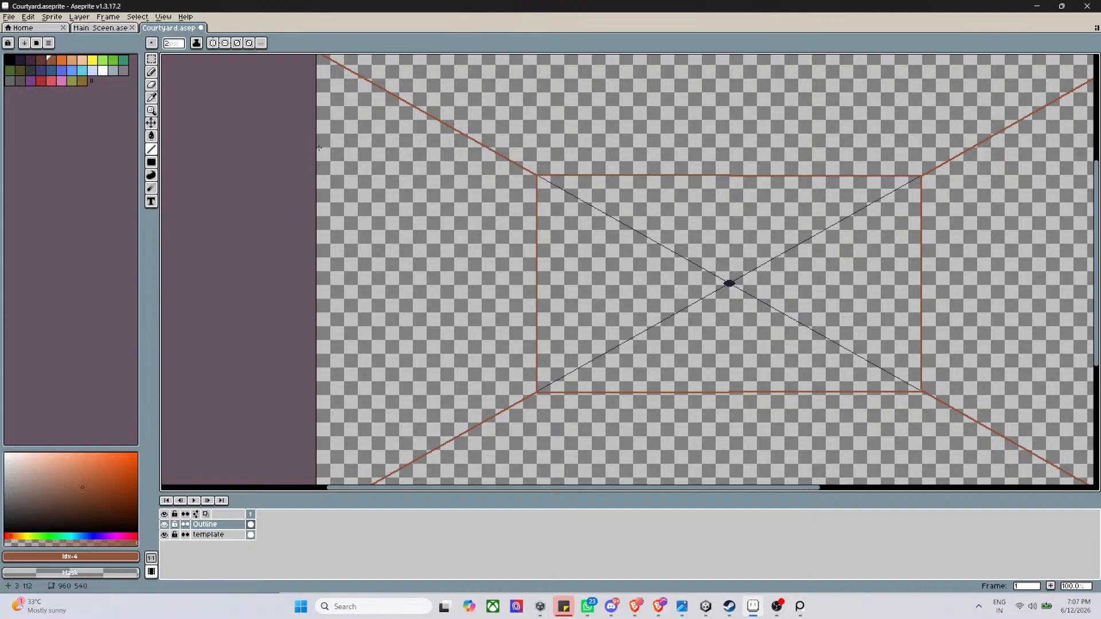
{"action": "left_click_drag", "start_coordinate": [319, 148], "coordinate": [729, 284]}
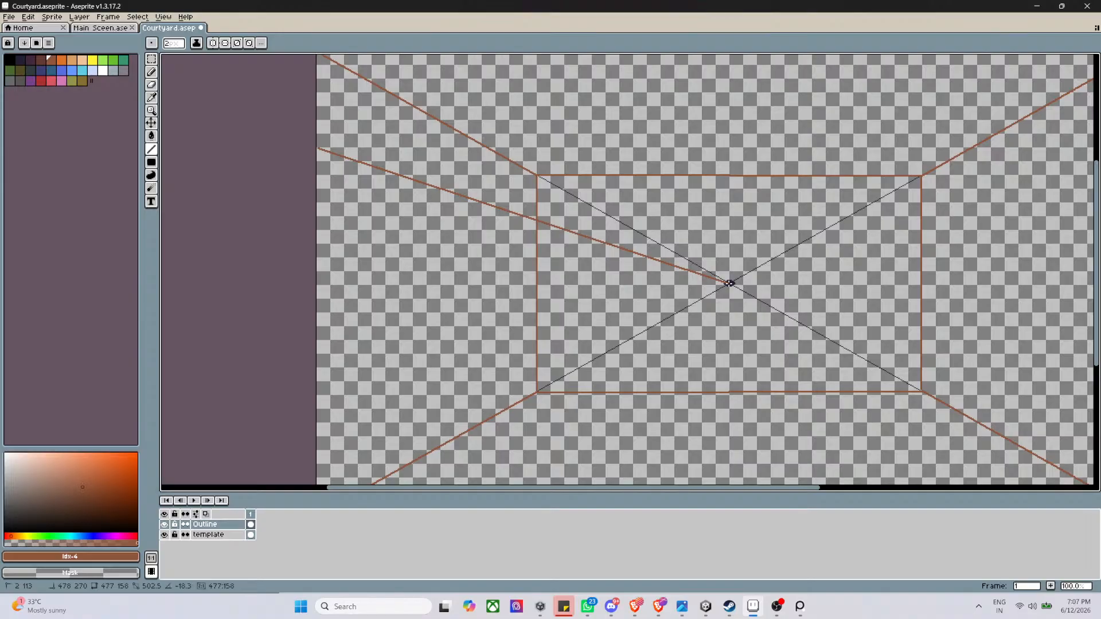
{"action": "left_click_drag", "start_coordinate": [730, 284], "coordinate": [729, 284]}
Draw two vertical brown lines at about x 144 and x 50, from the left wall's perspective line down to the lower-left diagonal
{"action": "scroll", "coordinate": [573, 304], "scroll_direction": "down", "scroll_amount": 2}
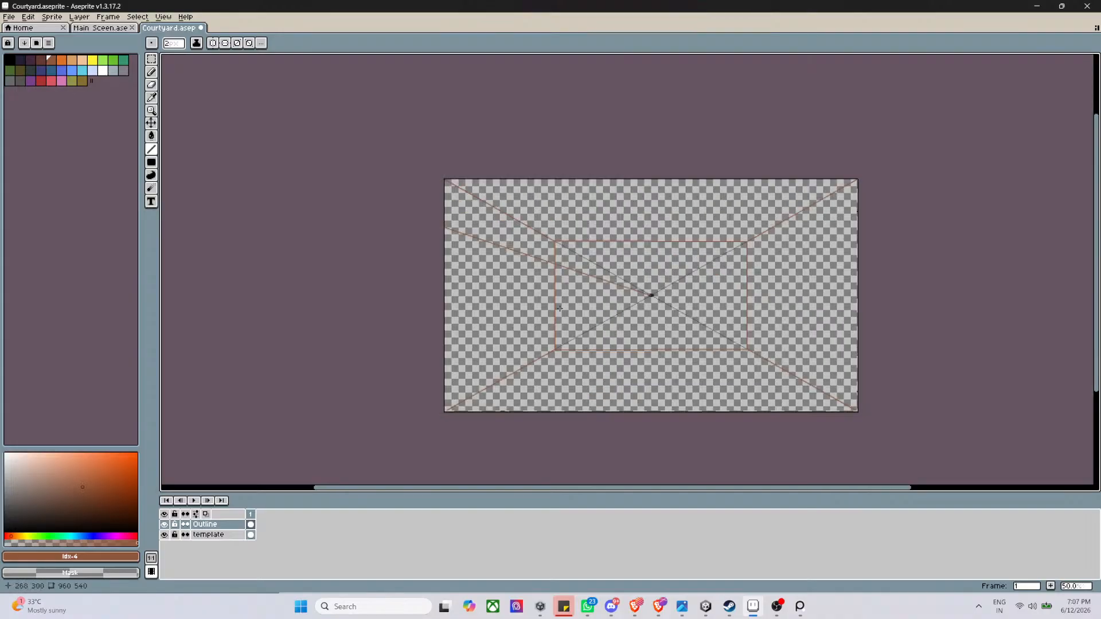
{"action": "scroll", "coordinate": [540, 319], "scroll_direction": "up", "scroll_amount": 2}
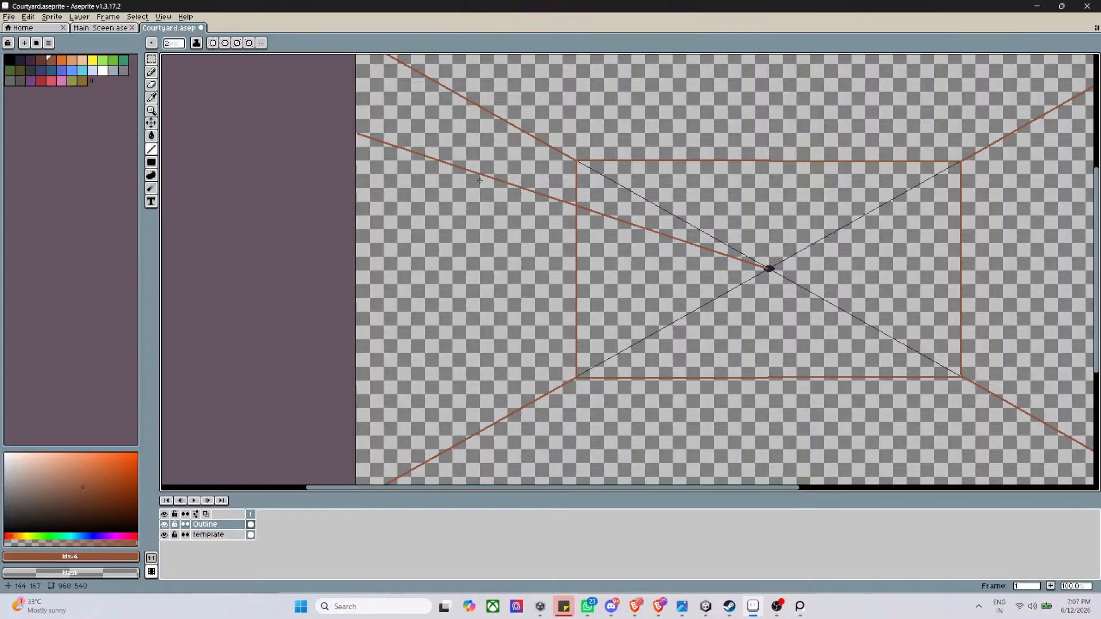
{"action": "left_click_drag", "start_coordinate": [480, 176], "coordinate": [479, 430]}
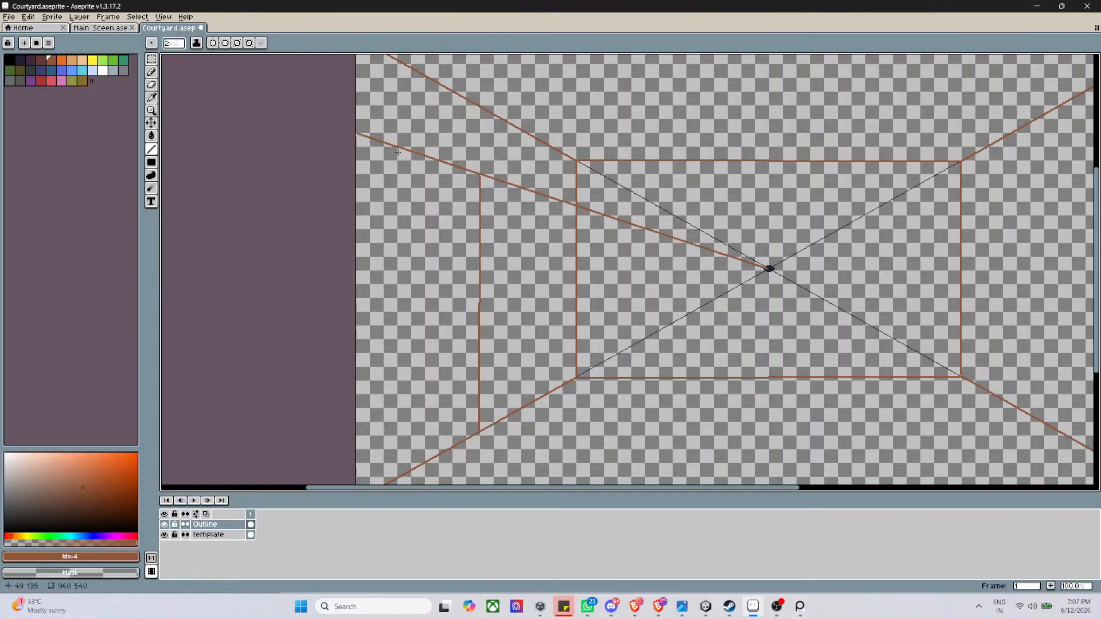
{"action": "left_click_drag", "start_coordinate": [398, 148], "coordinate": [395, 475]}
Draw a rounded arch of short brown line segments above the perspective line, joining the tops of the two left-wall verticals
{"action": "scroll", "coordinate": [438, 268], "scroll_direction": "down", "scroll_amount": 2}
{"action": "scroll", "coordinate": [446, 232], "scroll_direction": "up", "scroll_amount": 3}
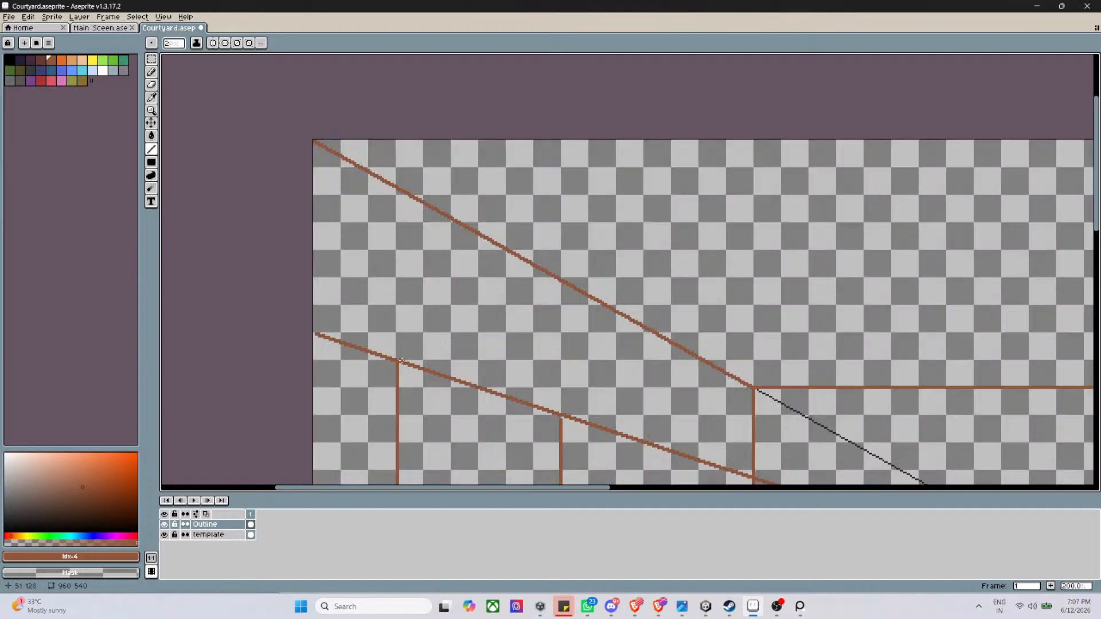
{"action": "mouse_move", "coordinate": [397, 361]}
{"action": "left_mouse_down"}
{"action": "mouse_move", "coordinate": [443, 315]}
{"action": "mouse_move", "coordinate": [422, 315]}
{"action": "mouse_move", "coordinate": [416, 330]}
{"action": "mouse_move", "coordinate": [452, 303]}
{"action": "mouse_move", "coordinate": [489, 310]}
{"action": "mouse_move", "coordinate": [519, 338]}
{"action": "mouse_move", "coordinate": [556, 413]}
{"action": "left_mouse_up"}
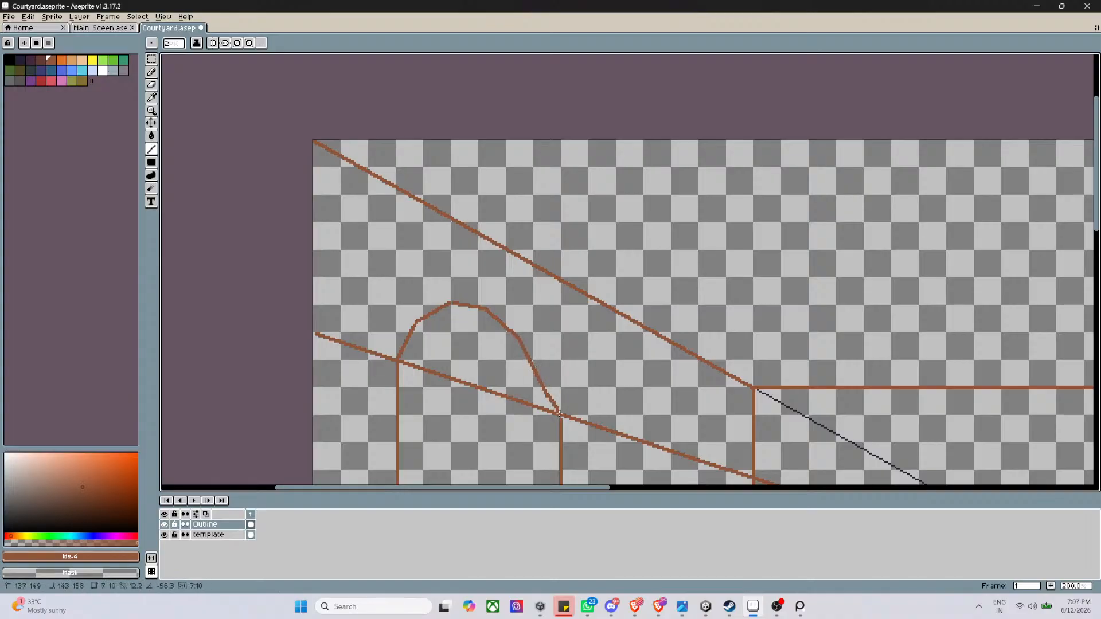
Draw two brown floor lines from the central vanishing point to the canvas's bottom edge, at about x 143 and x 271
{"action": "scroll", "coordinate": [579, 407], "scroll_direction": "down", "scroll_amount": 1}
{"action": "scroll", "coordinate": [579, 407], "scroll_direction": "down", "scroll_amount": 2}
{"action": "scroll", "coordinate": [588, 424], "scroll_direction": "up", "scroll_amount": 1}
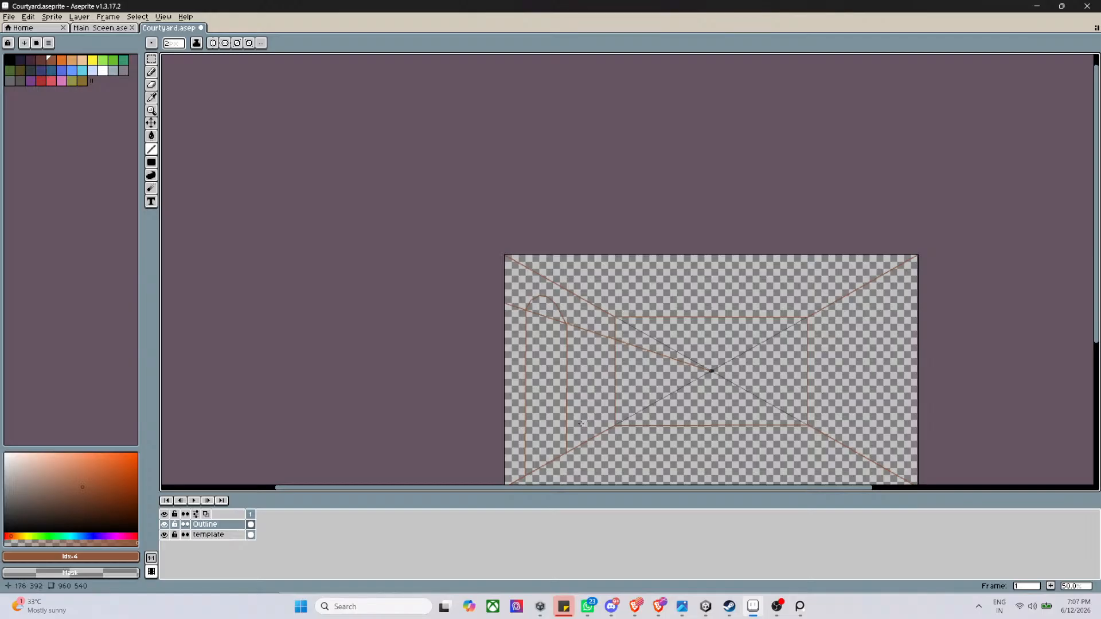
{"action": "scroll", "coordinate": [594, 376], "scroll_direction": "up", "scroll_amount": 1}
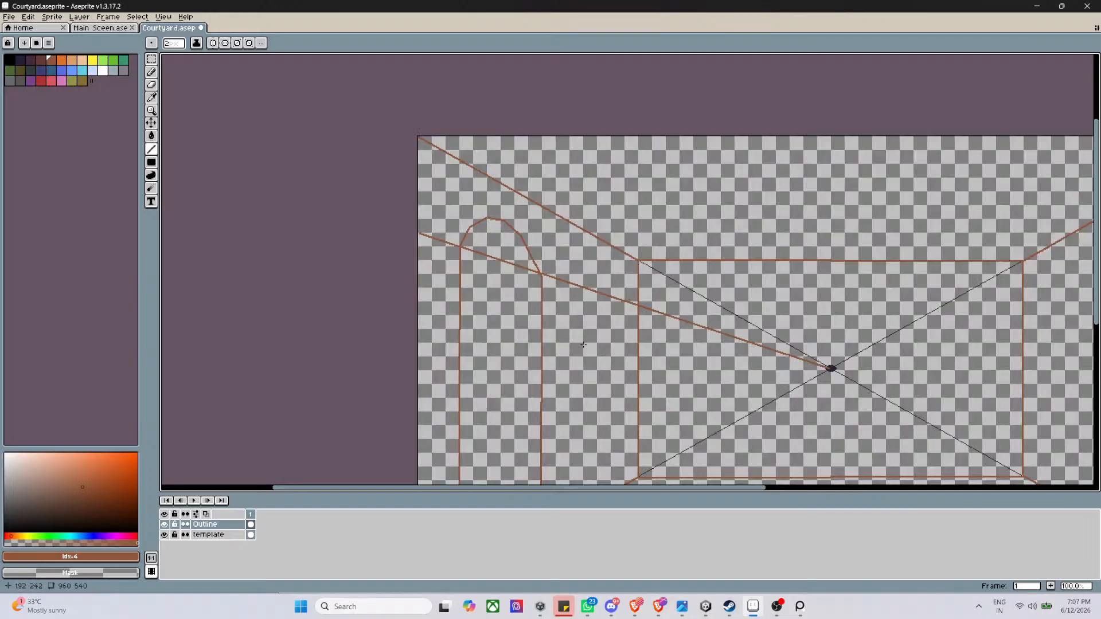
{"action": "scroll", "coordinate": [709, 325], "scroll_direction": "down", "scroll_amount": 1}
{"action": "scroll", "coordinate": [785, 352], "scroll_direction": "up", "scroll_amount": 1}
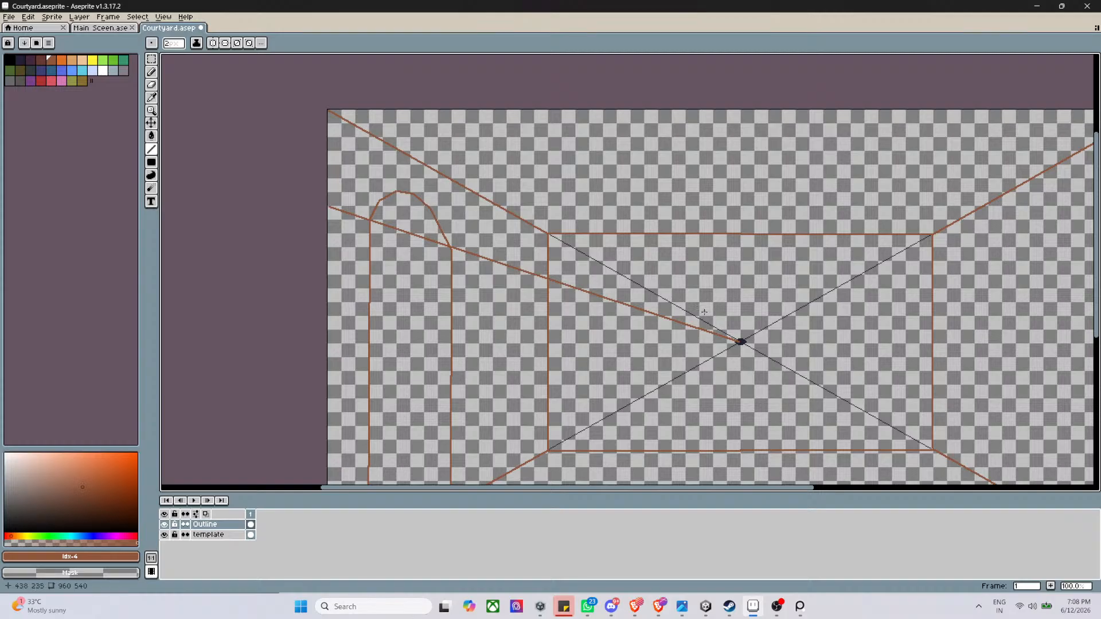
{"action": "scroll", "coordinate": [704, 313], "scroll_direction": "down", "scroll_amount": 2}
{"action": "scroll", "coordinate": [663, 393], "scroll_direction": "up", "scroll_amount": 2}
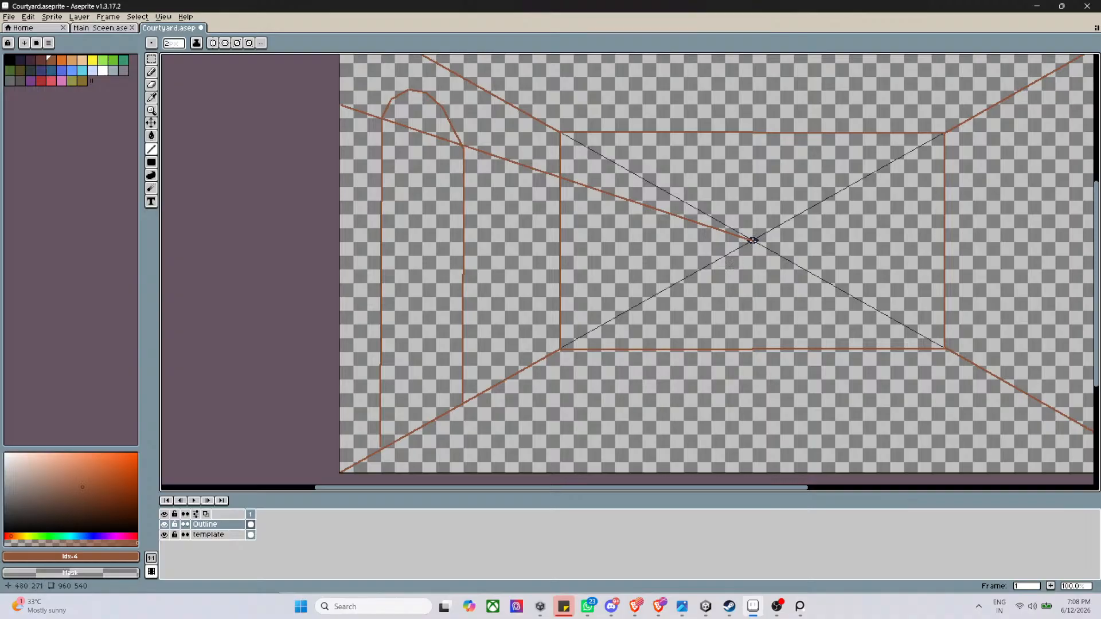
{"action": "mouse_move", "coordinate": [753, 240]}
{"action": "left_mouse_down"}
{"action": "mouse_move", "coordinate": [645, 349]}
{"action": "mouse_move", "coordinate": [472, 480]}
{"action": "mouse_move", "coordinate": [453, 470]}
{"action": "mouse_move", "coordinate": [463, 464]}
{"action": "left_mouse_up"}
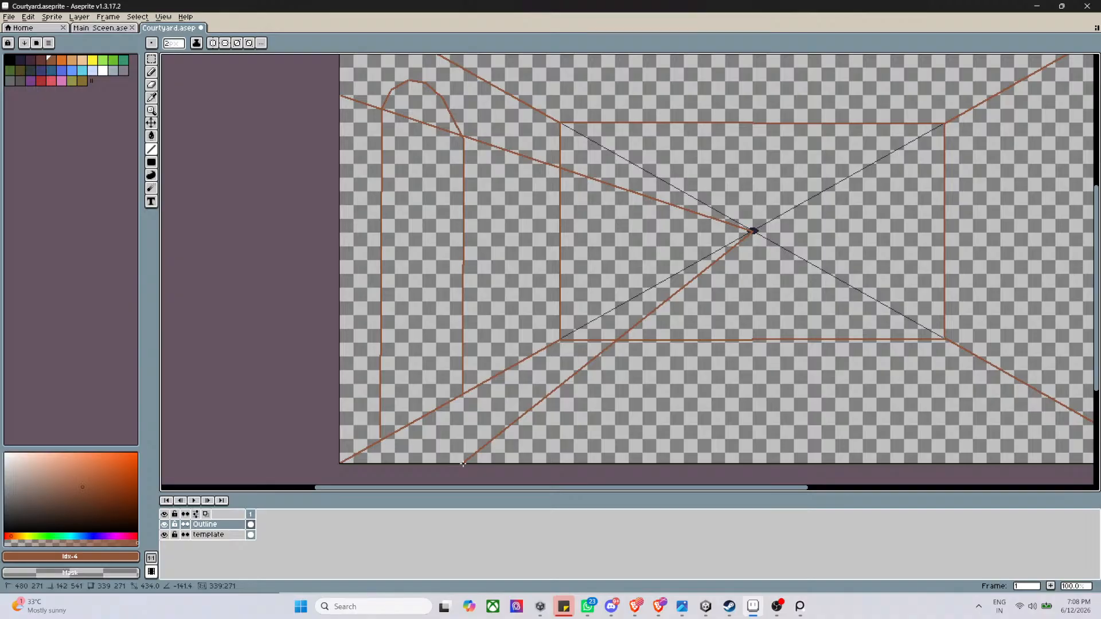
{"action": "left_click_drag", "start_coordinate": [464, 464], "coordinate": [464, 464]}
{"action": "left_click_drag", "start_coordinate": [753, 231], "coordinate": [573, 466]}
{"action": "left_click_drag", "start_coordinate": [753, 231], "coordinate": [640, 464]}
{"action": "scroll", "coordinate": [763, 443], "scroll_direction": "down", "scroll_amount": 2}
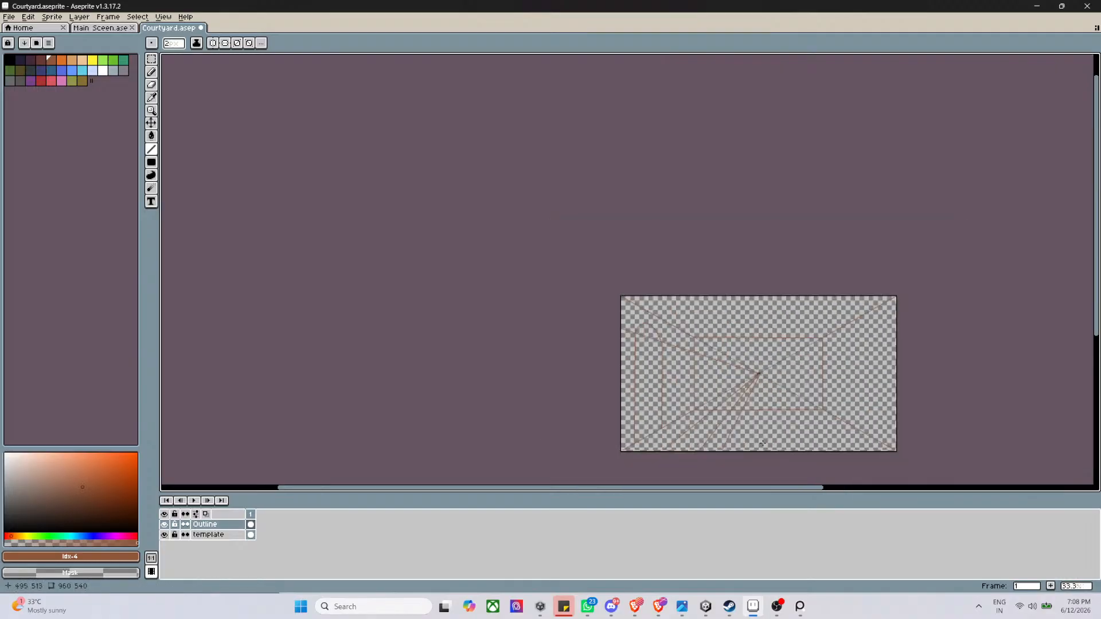
{"action": "scroll", "coordinate": [768, 439], "scroll_direction": "up", "scroll_amount": 2}
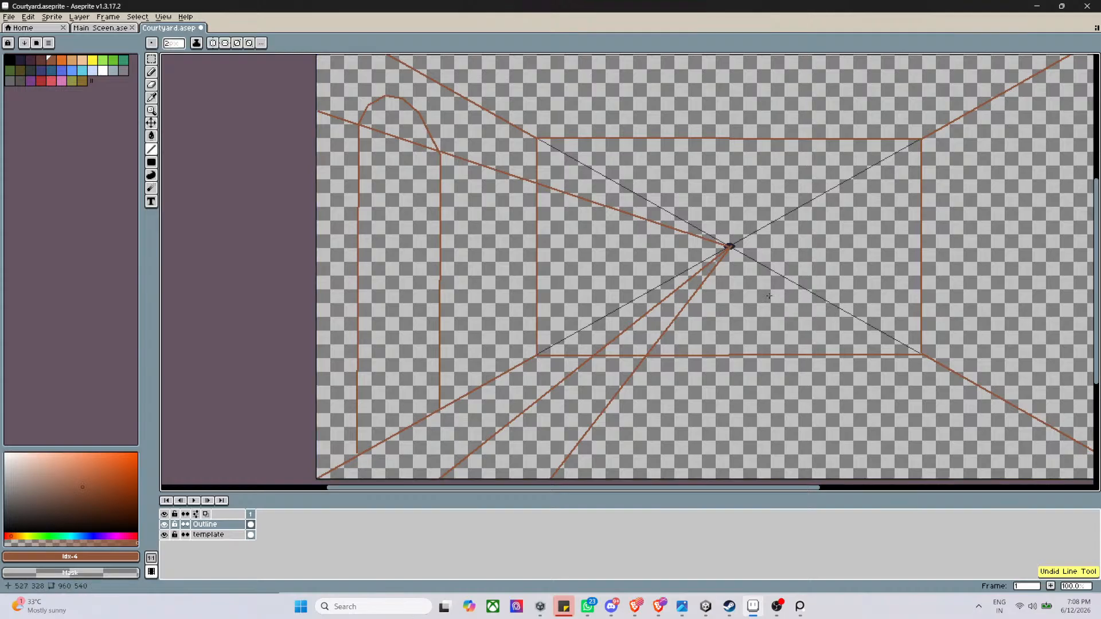
Draw five more brown floor lines from the vanishing point to the bottom edge, at about x 383, 494, 596, 722 and 837
{"action": "scroll", "coordinate": [765, 307], "scroll_direction": "up", "scroll_amount": 2}
{"action": "scroll", "coordinate": [654, 136], "scroll_direction": "down", "scroll_amount": 1}
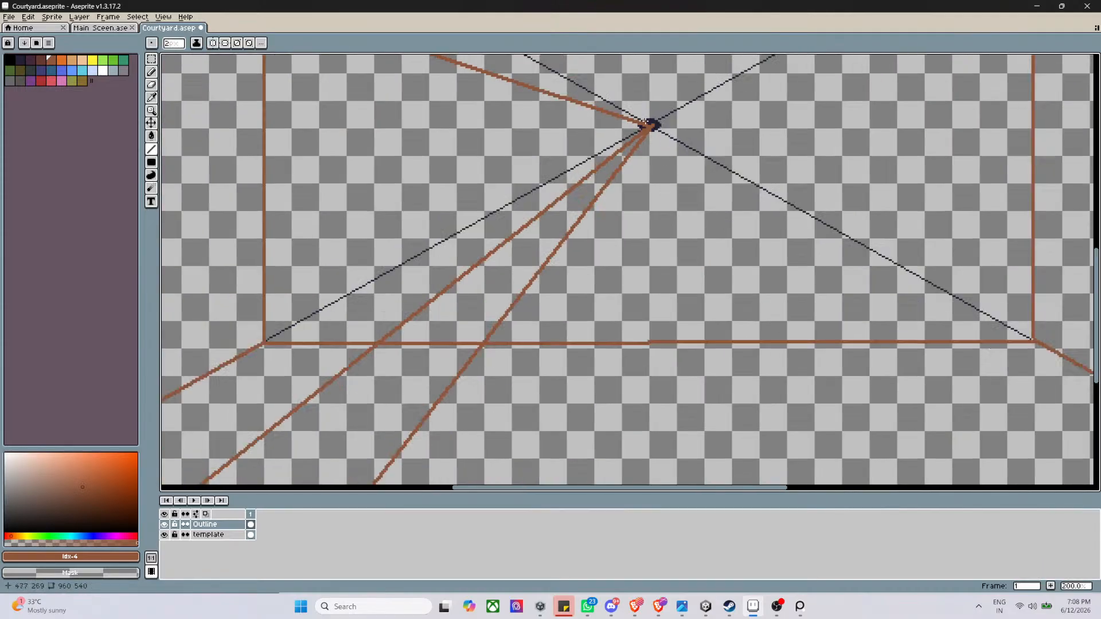
{"action": "scroll", "coordinate": [652, 125], "scroll_direction": "down", "scroll_amount": 4}
{"action": "scroll", "coordinate": [643, 97], "scroll_direction": "up", "scroll_amount": 3}
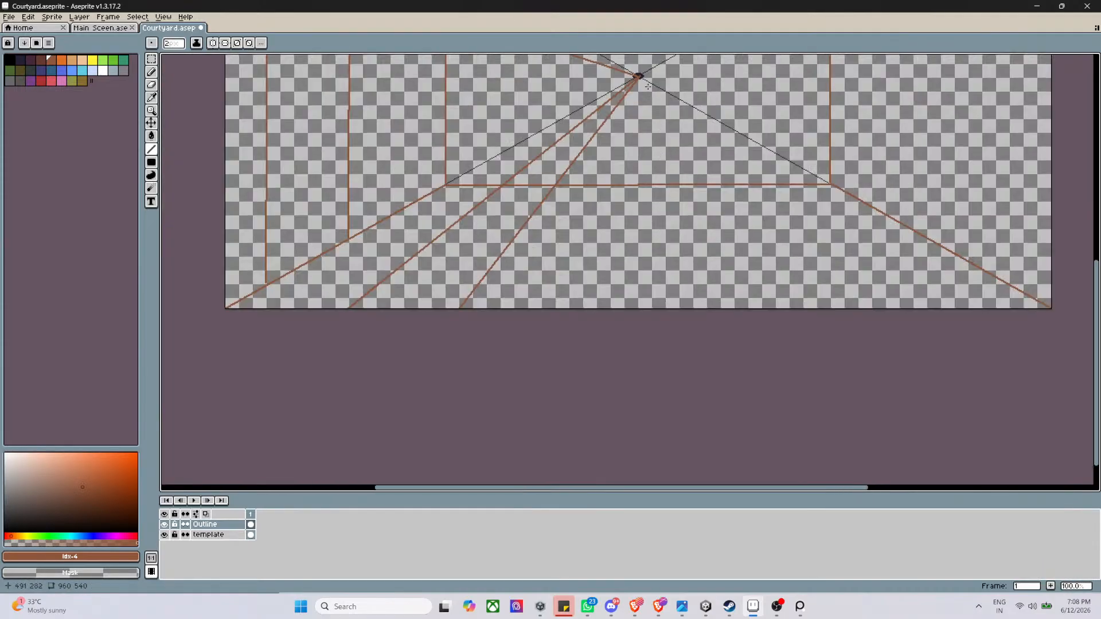
{"action": "left_click_drag", "start_coordinate": [638, 75], "coordinate": [552, 310]}
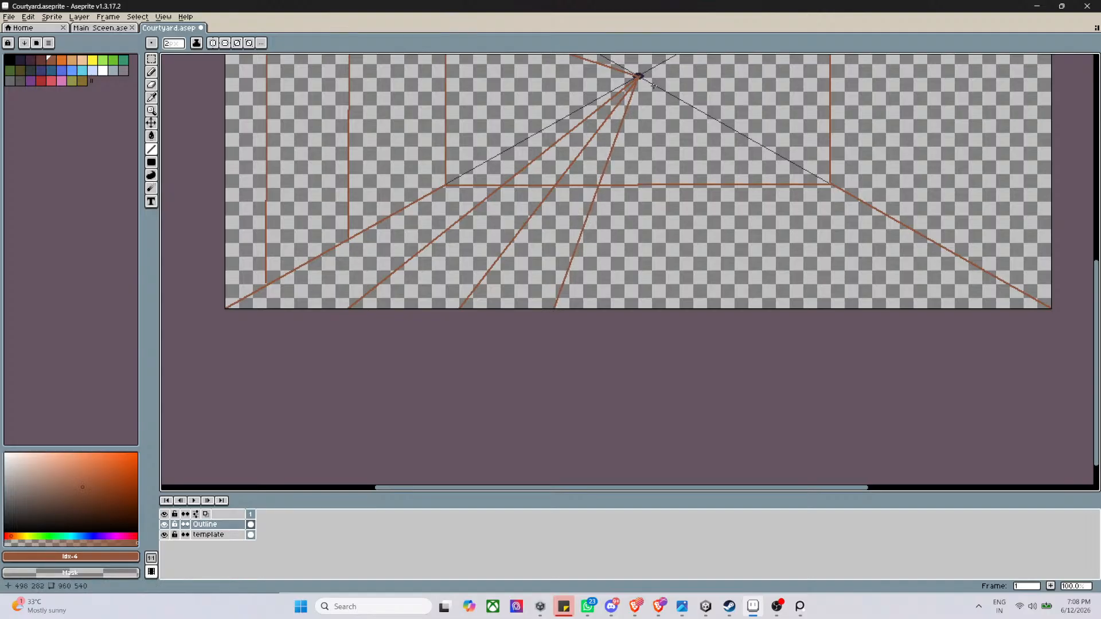
{"action": "left_click_drag", "start_coordinate": [638, 75], "coordinate": [651, 314]}
{"action": "left_click_drag", "start_coordinate": [638, 75], "coordinate": [738, 308]}
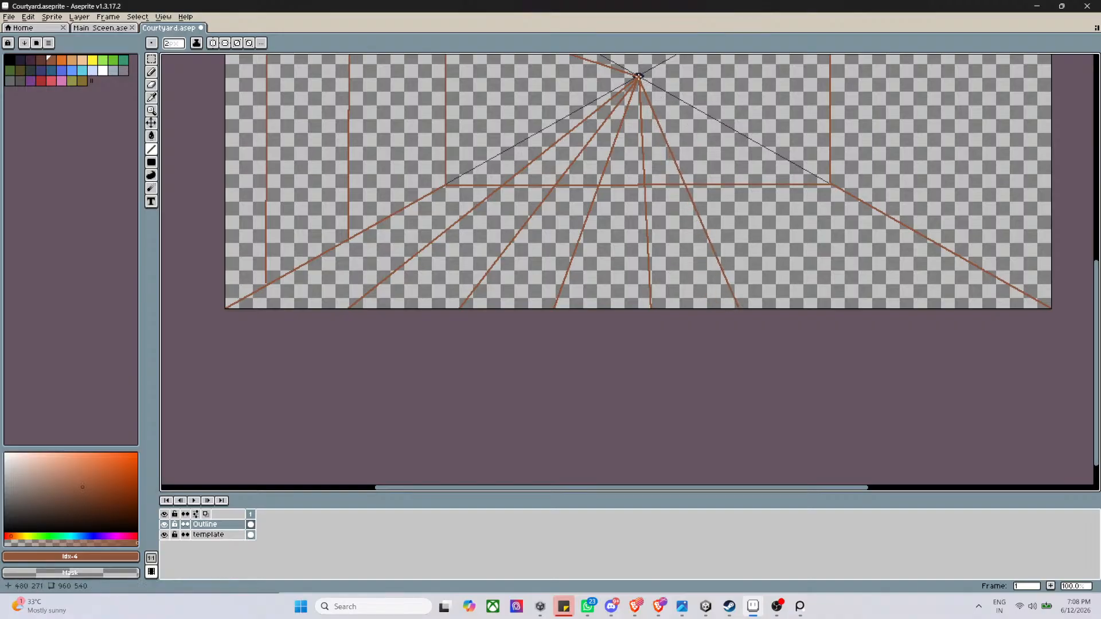
{"action": "left_click_drag", "start_coordinate": [638, 76], "coordinate": [847, 308]}
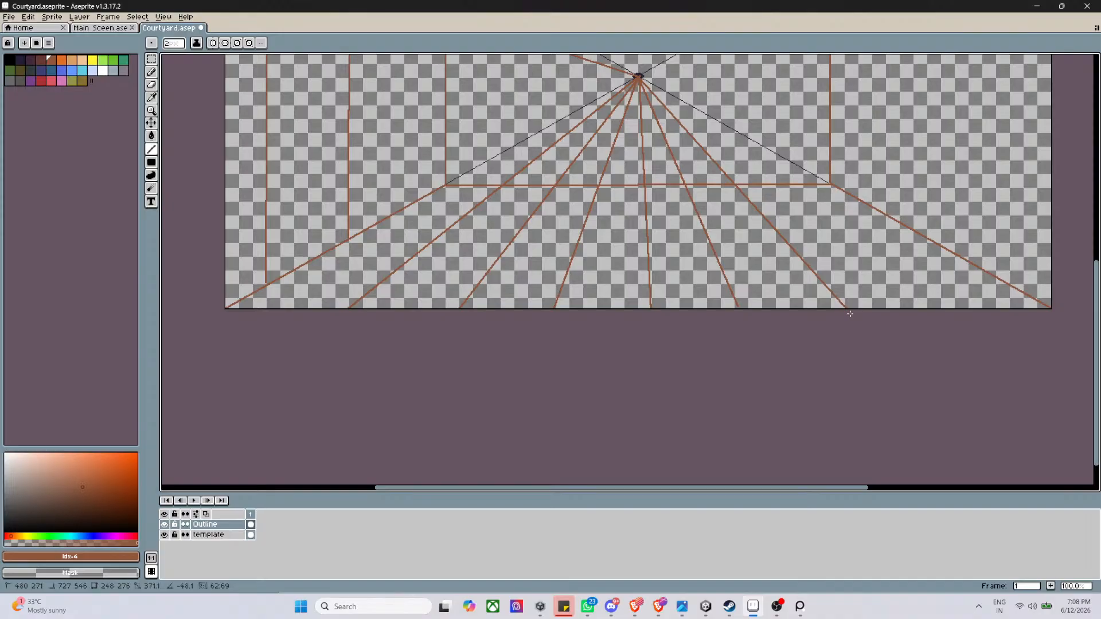
{"action": "left_click_drag", "start_coordinate": [638, 75], "coordinate": [949, 312]}
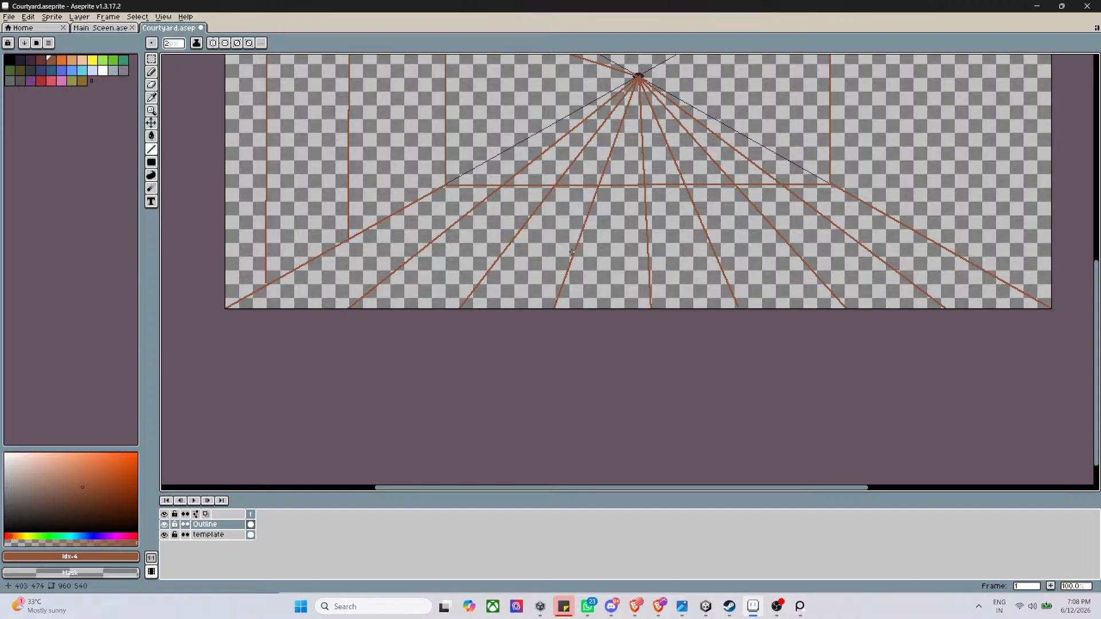
Draw two horizontal brown lines across the floor between the lower diagonals, at about y 496 and y 444
{"action": "scroll", "coordinate": [428, 256], "scroll_direction": "up", "scroll_amount": 1}
{"action": "scroll", "coordinate": [427, 256], "scroll_direction": "down", "scroll_amount": 1}
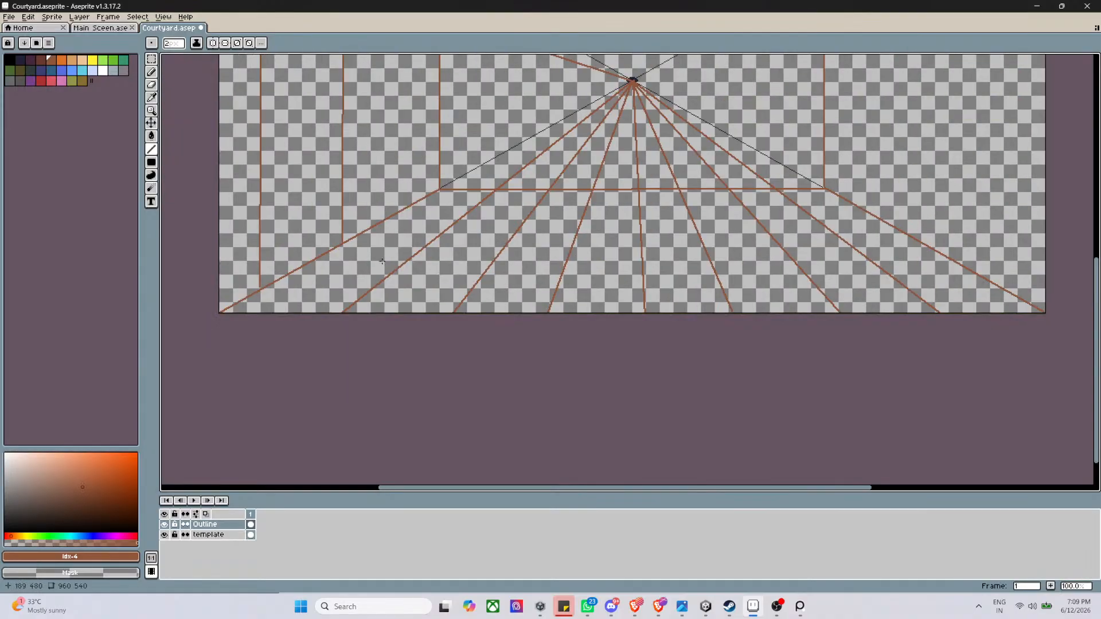
{"action": "left_click_drag", "start_coordinate": [289, 275], "coordinate": [978, 275]}
{"action": "left_click_drag", "start_coordinate": [363, 231], "coordinate": [906, 230]}
{"action": "scroll", "coordinate": [444, 198], "scroll_direction": "down", "scroll_amount": 2}
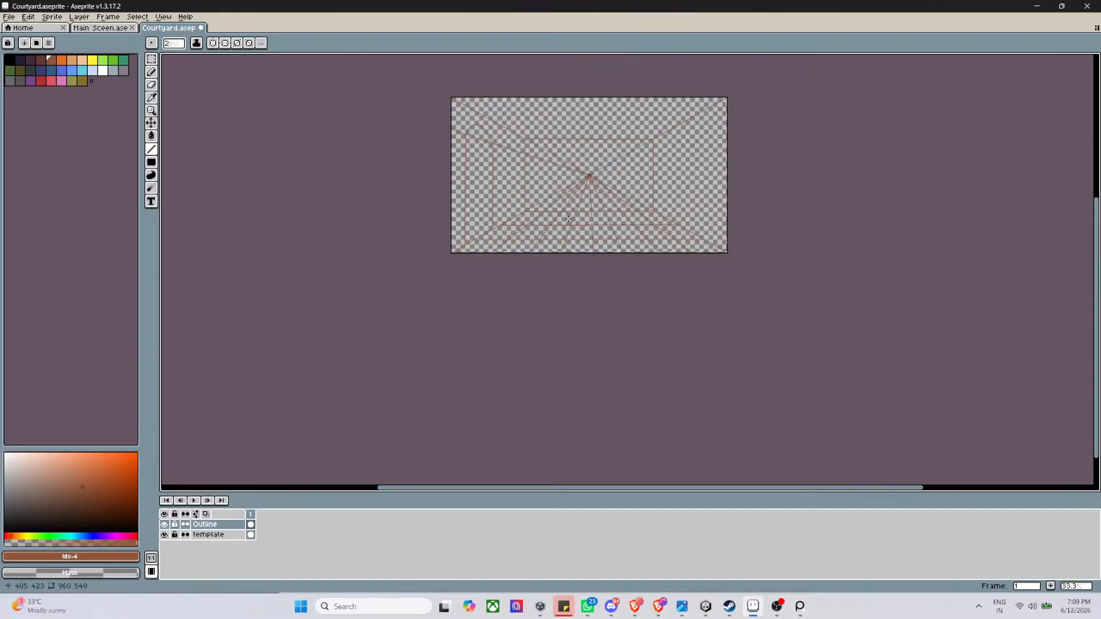
Draw a horizontal brown line across the back wall at about y 191, between its two vertical edges
{"action": "scroll", "coordinate": [516, 230], "scroll_direction": "up", "scroll_amount": 4}
{"action": "scroll", "coordinate": [568, 250], "scroll_direction": "down", "scroll_amount": 3}
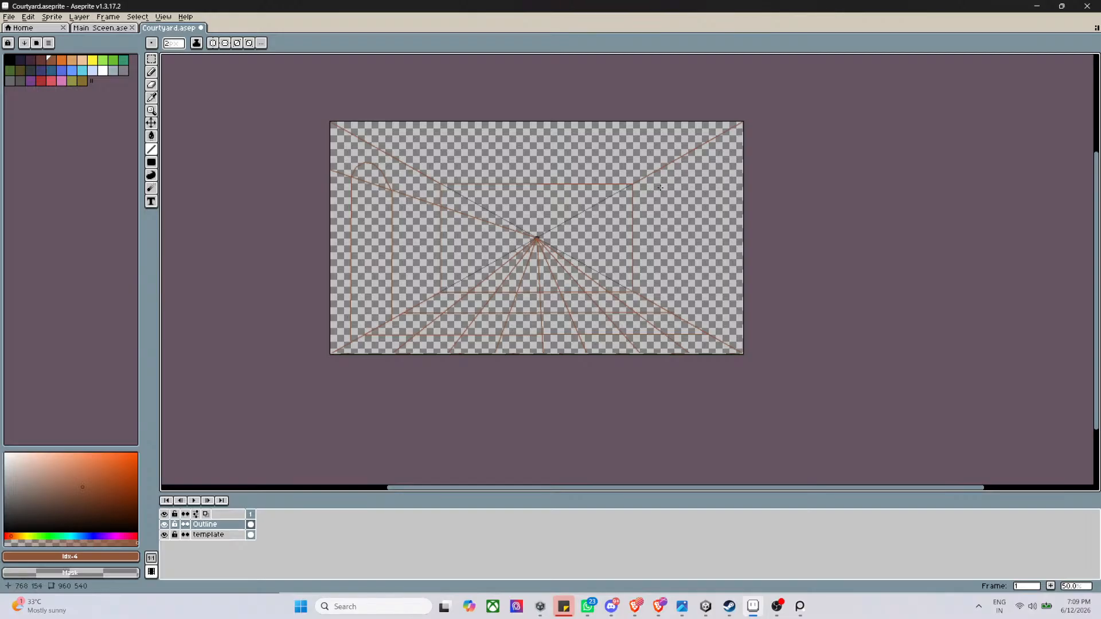
{"action": "scroll", "coordinate": [641, 223], "scroll_direction": "up", "scroll_amount": 2}
{"action": "scroll", "coordinate": [607, 253], "scroll_direction": "down", "scroll_amount": 1}
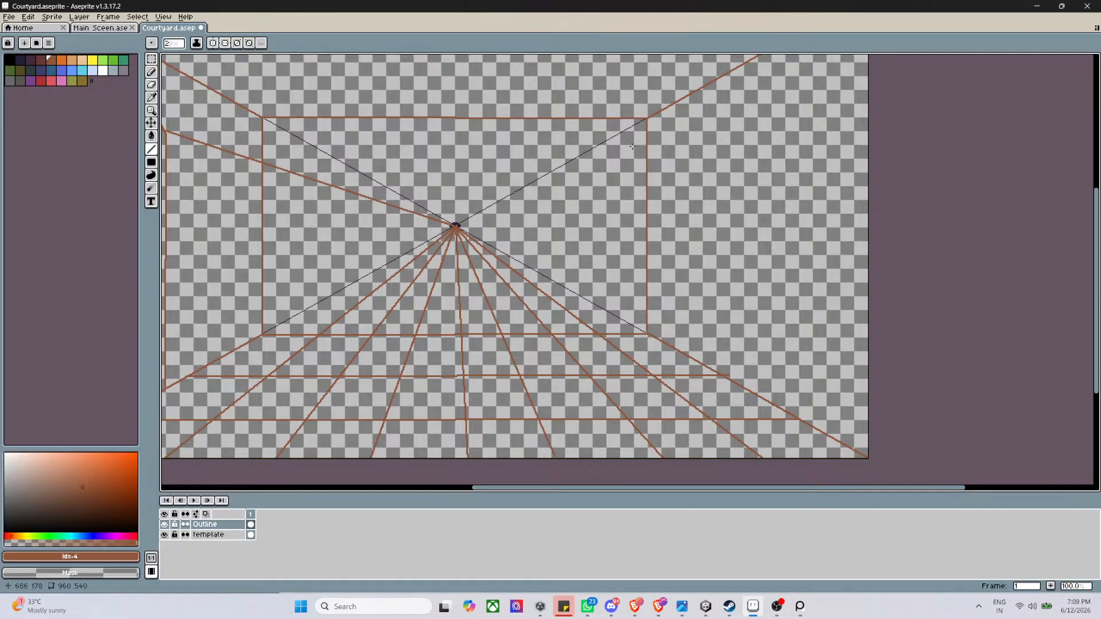
{"action": "scroll", "coordinate": [673, 121], "scroll_direction": "down", "scroll_amount": 1}
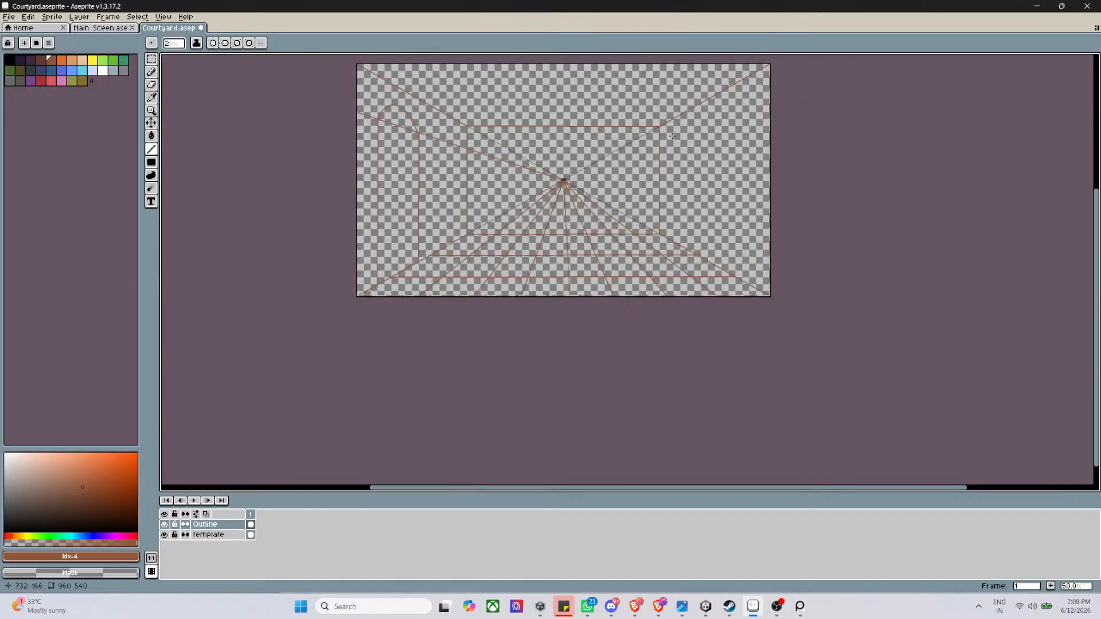
{"action": "scroll", "coordinate": [677, 111], "scroll_direction": "up", "scroll_amount": 1}
{"action": "scroll", "coordinate": [674, 141], "scroll_direction": "down", "scroll_amount": 2}
{"action": "scroll", "coordinate": [683, 111], "scroll_direction": "up", "scroll_amount": 1}
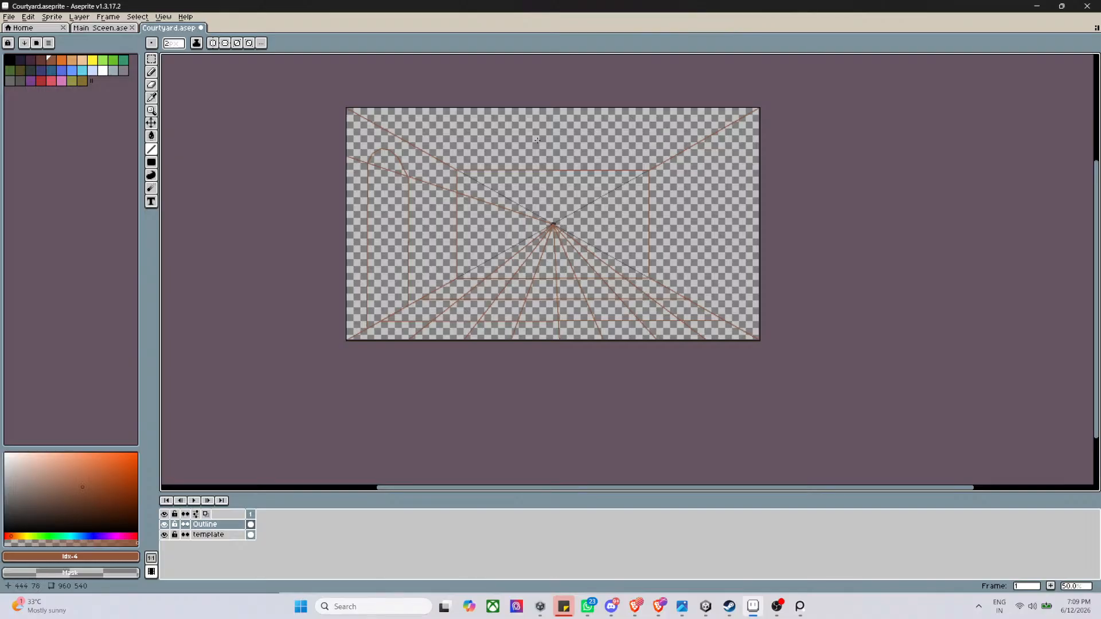
{"action": "scroll", "coordinate": [475, 131], "scroll_direction": "up", "scroll_amount": 1}
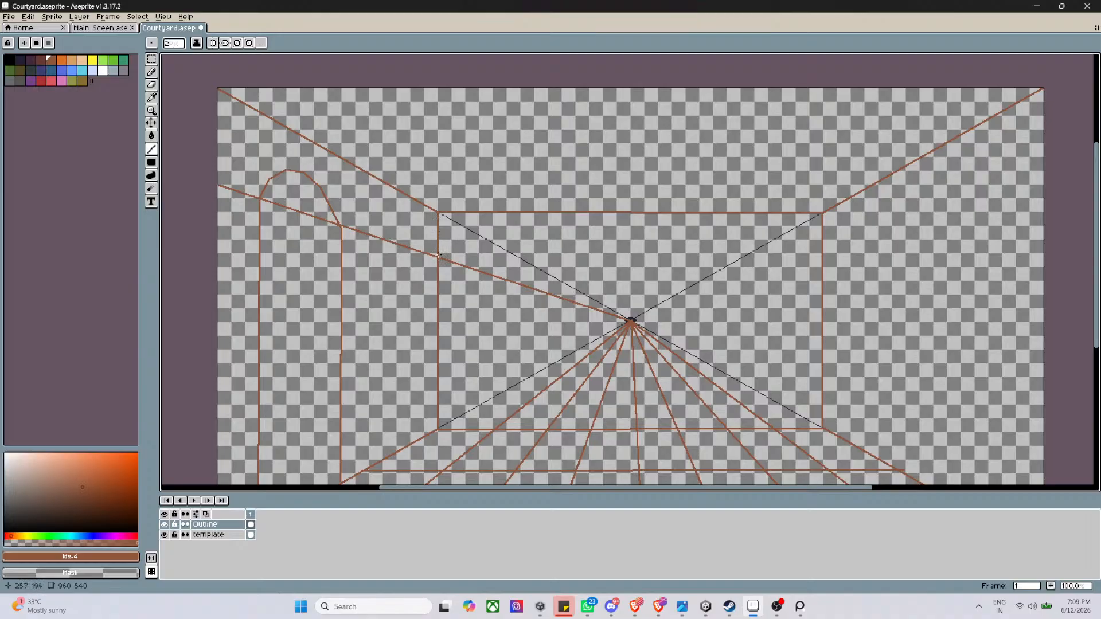
{"action": "left_click_drag", "start_coordinate": [438, 254], "coordinate": [821, 251]}
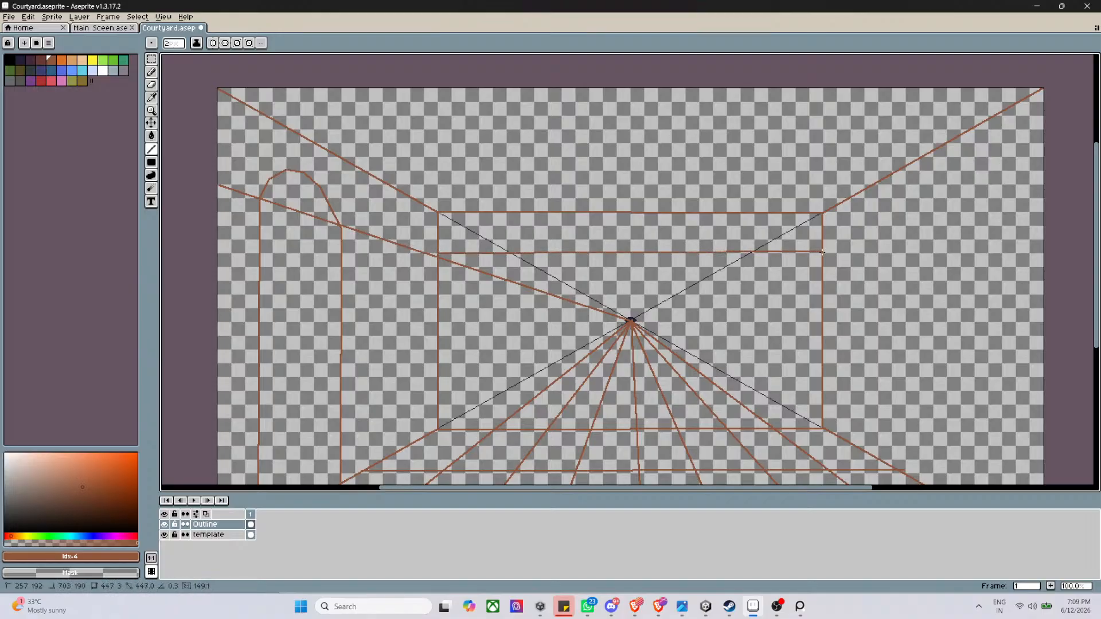
{"action": "scroll", "coordinate": [649, 207], "scroll_direction": "down", "scroll_amount": 3}
{"action": "scroll", "coordinate": [649, 206], "scroll_direction": "up", "scroll_amount": 5}
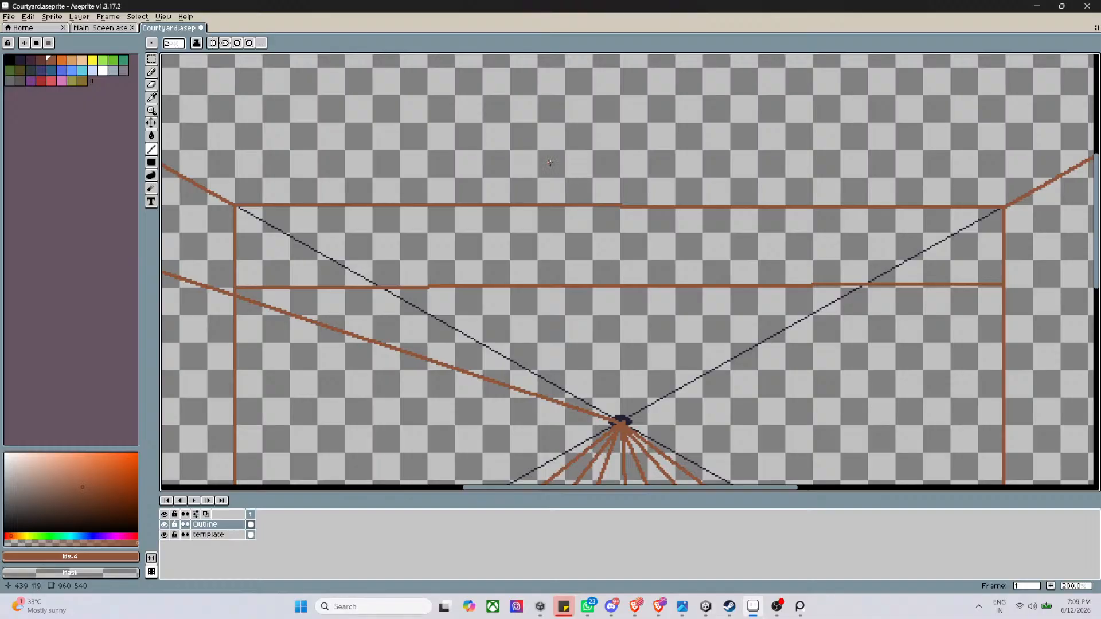
Add a filled brown rectangle, about 95 by 76 px, centred over the back wall's top edge and resting on its inner horizontal line
{"action": "scroll", "coordinate": [550, 163], "scroll_direction": "down", "scroll_amount": 1}
{"action": "left_click", "coordinate": [151, 163]}
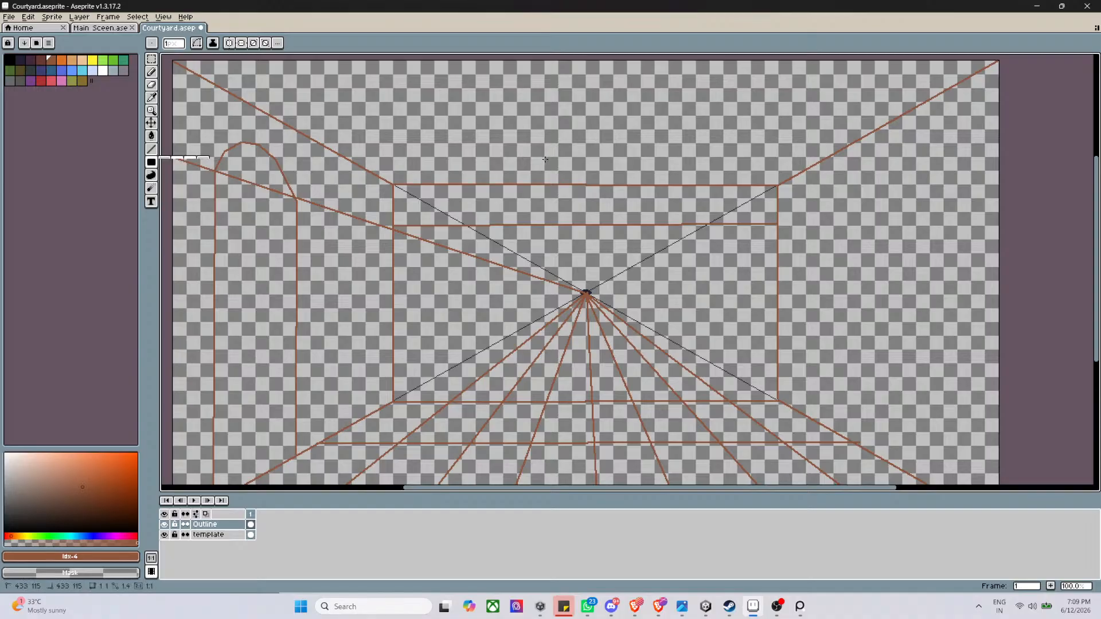
{"action": "left_click_drag", "start_coordinate": [545, 160], "coordinate": [626, 224]}
{"action": "scroll", "coordinate": [626, 225], "scroll_direction": "down", "scroll_amount": 3}
{"action": "scroll", "coordinate": [741, 221], "scroll_direction": "up", "scroll_amount": 3}
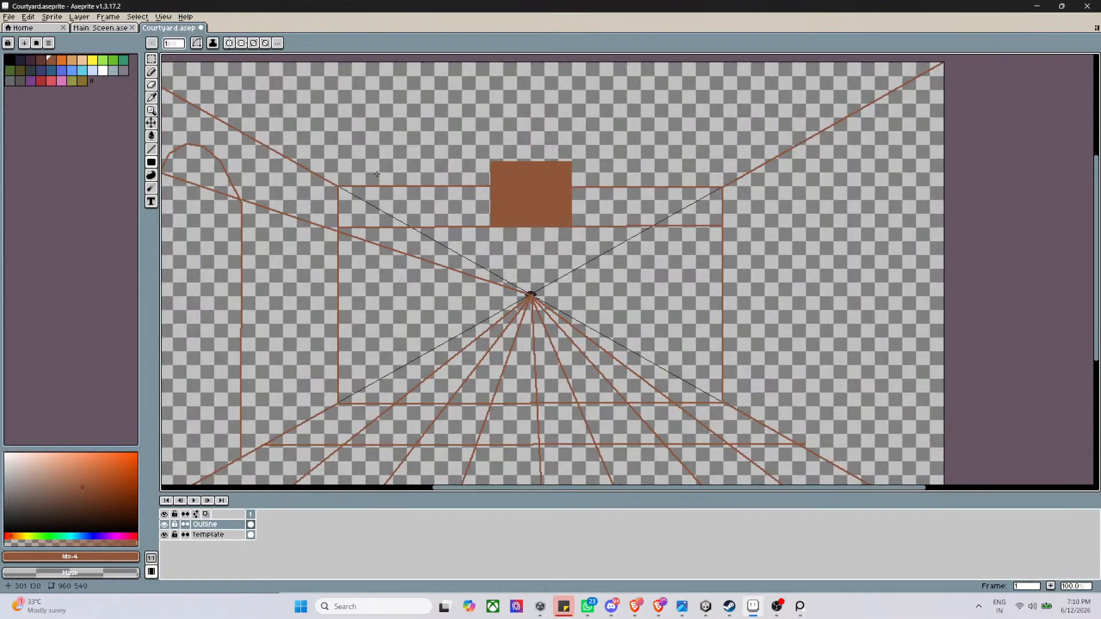
Add two smaller filled brown rectangles, about 32 by 60 px, on either side of the central block, with a thin strip under the right one
{"action": "left_click_drag", "start_coordinate": [379, 173], "coordinate": [407, 227]}
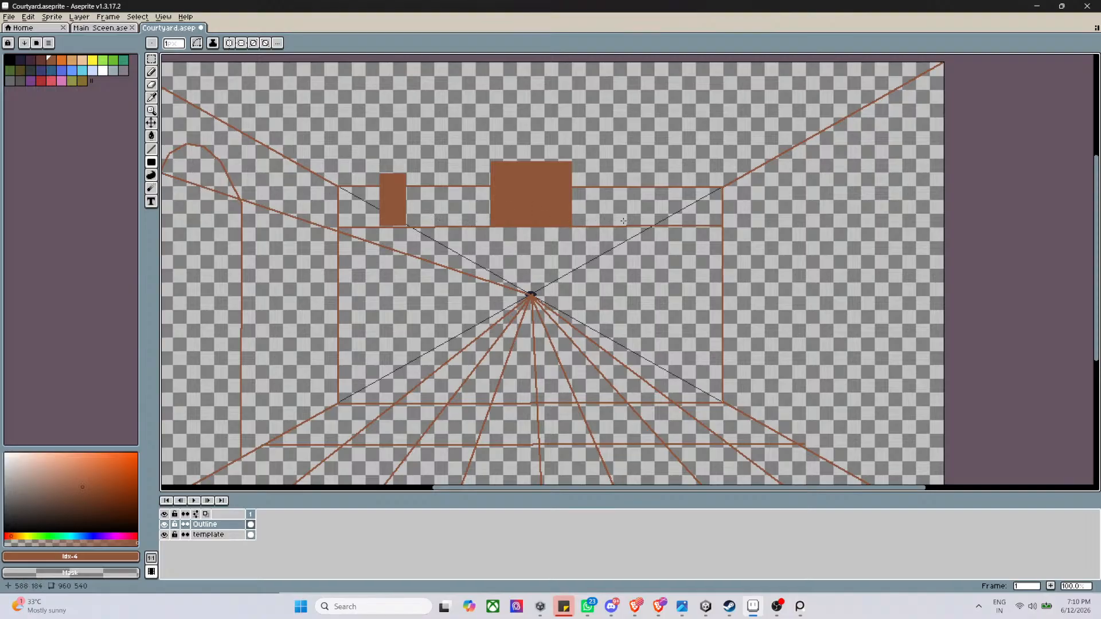
{"action": "left_click_drag", "start_coordinate": [640, 222], "coordinate": [667, 172]}
{"action": "left_click_drag", "start_coordinate": [644, 224], "coordinate": [665, 225]}
{"action": "scroll", "coordinate": [665, 225], "scroll_direction": "down", "scroll_amount": 1}
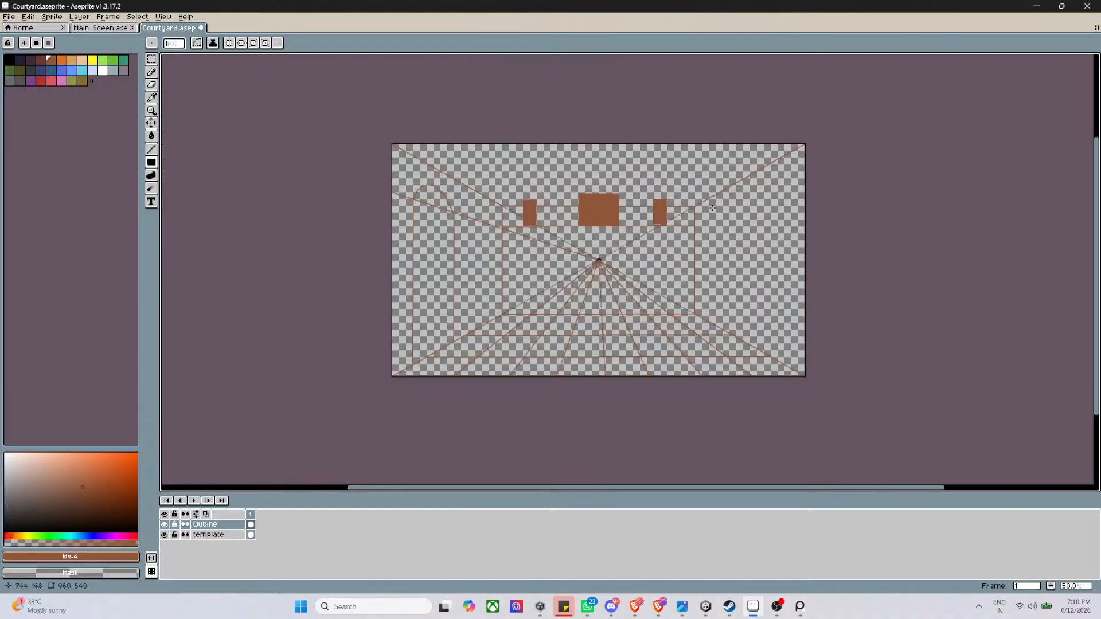
{"action": "scroll", "coordinate": [712, 208], "scroll_direction": "up", "scroll_amount": 1}
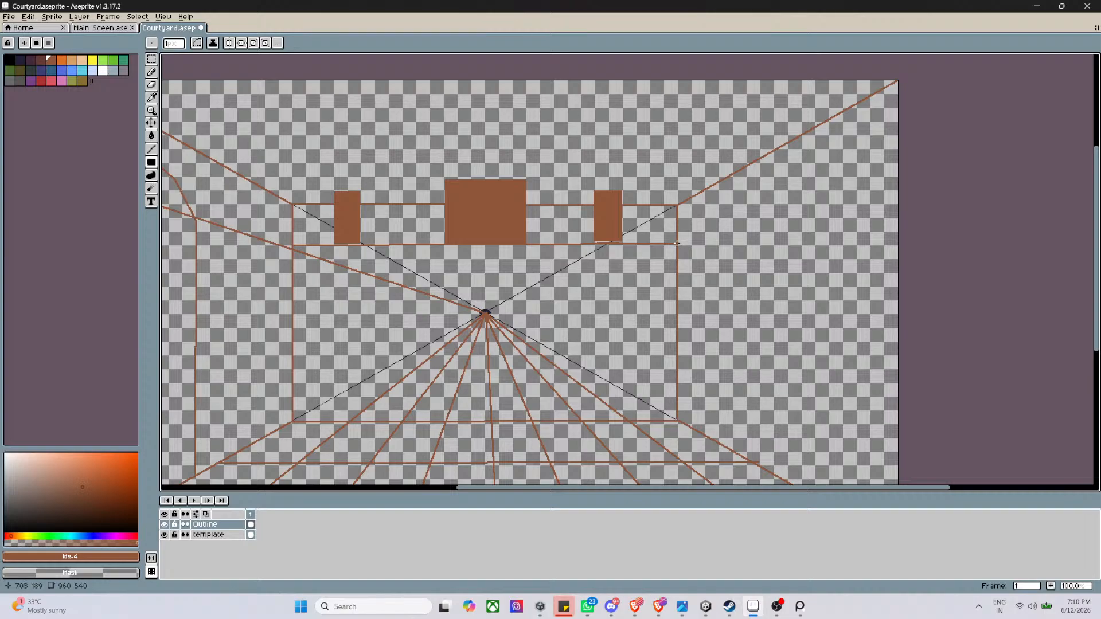
Draw a brown perspective line from the central vanishing point to the canvas's right edge, at about y 97
{"action": "left_click_drag", "start_coordinate": [677, 243], "coordinate": [736, 243]}
{"action": "key", "text": "ctrl+z"}
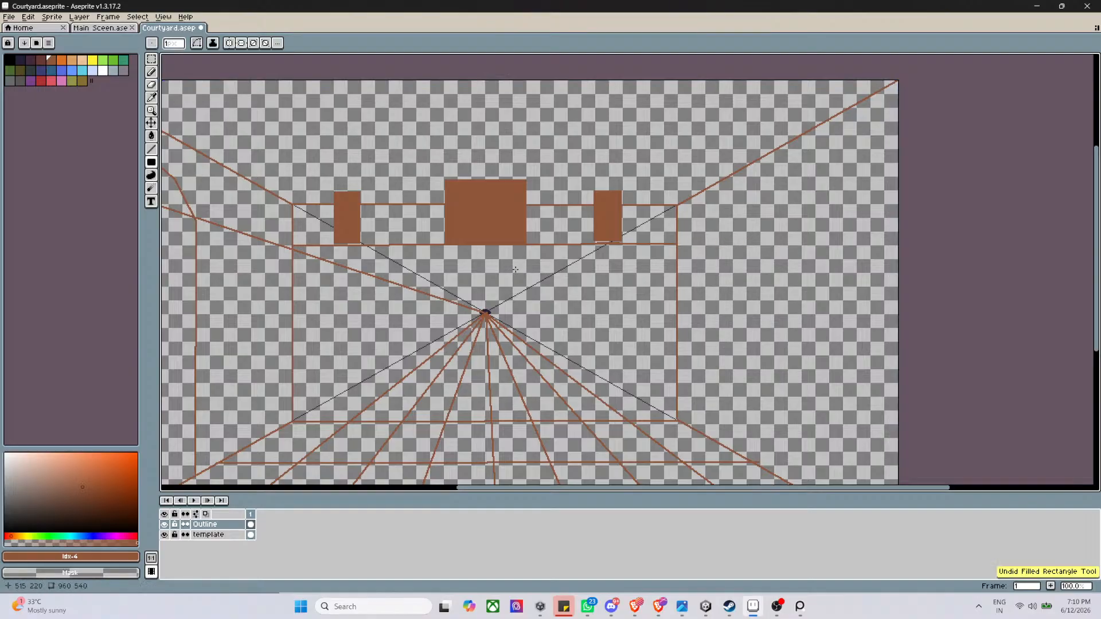
{"action": "left_click", "coordinate": [151, 149]}
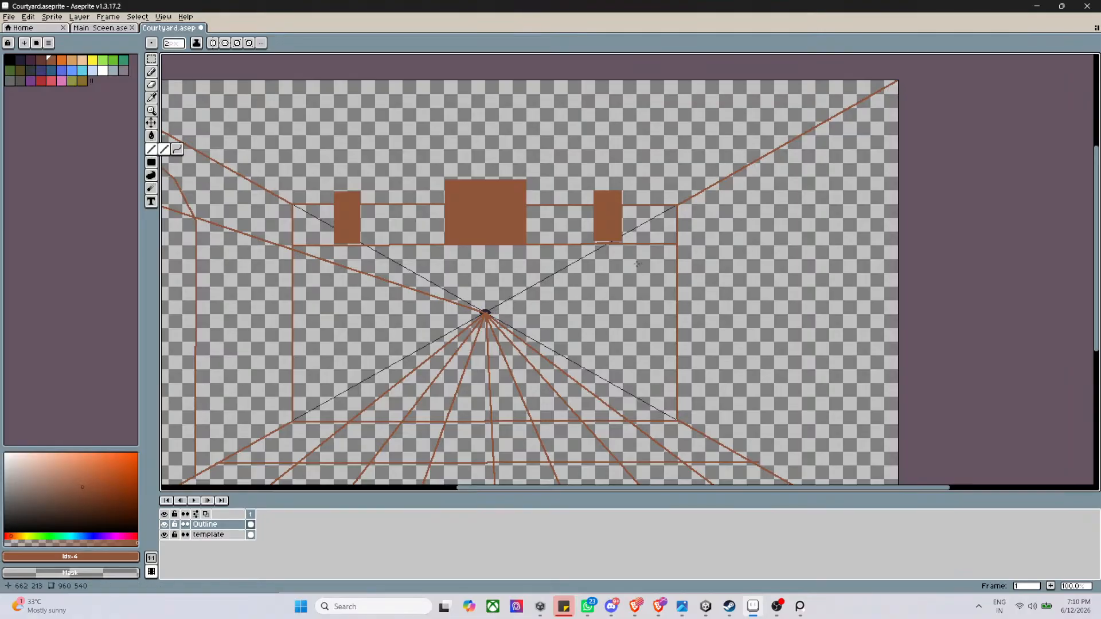
{"action": "left_click_drag", "start_coordinate": [486, 313], "coordinate": [903, 162]}
{"action": "scroll", "coordinate": [664, 209], "scroll_direction": "down", "scroll_amount": 1}
{"action": "scroll", "coordinate": [667, 259], "scroll_direction": "up", "scroll_amount": 2}
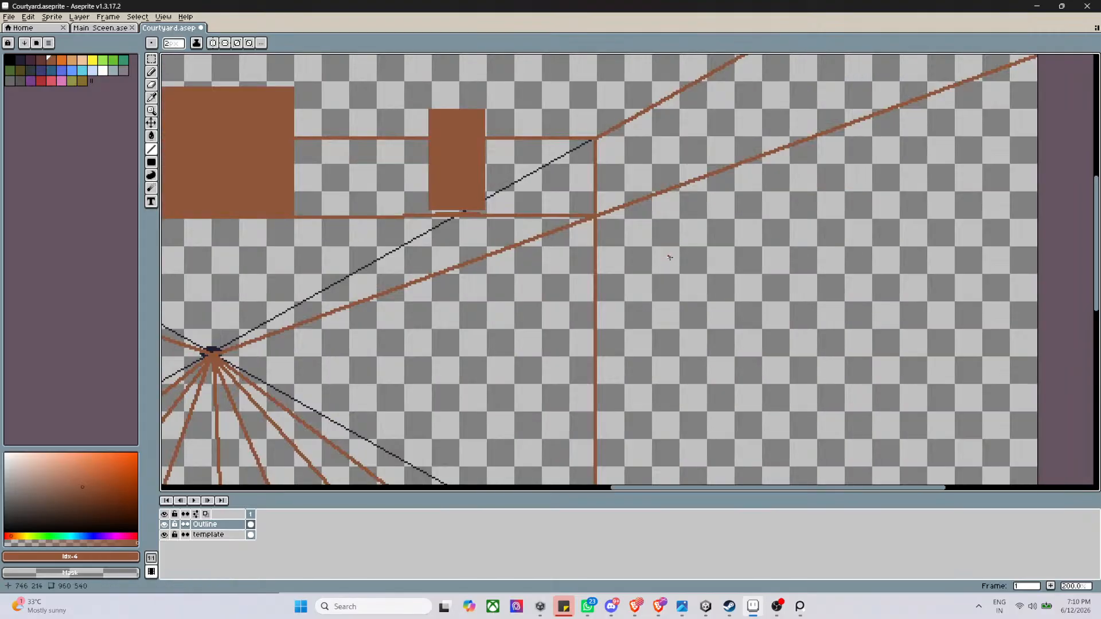
{"action": "scroll", "coordinate": [648, 261], "scroll_direction": "down", "scroll_amount": 2}
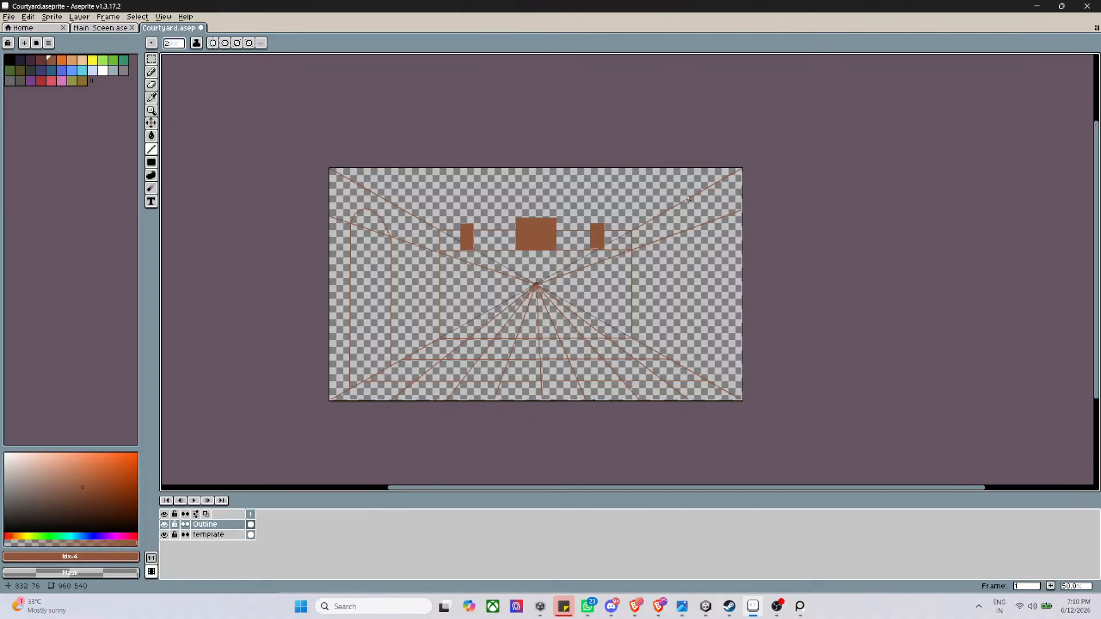
Draw two vertical brown lines on the right wall at about x 737 and x 767, from the upper diagonal down to the perspective line
{"action": "scroll", "coordinate": [688, 199], "scroll_direction": "up", "scroll_amount": 2}
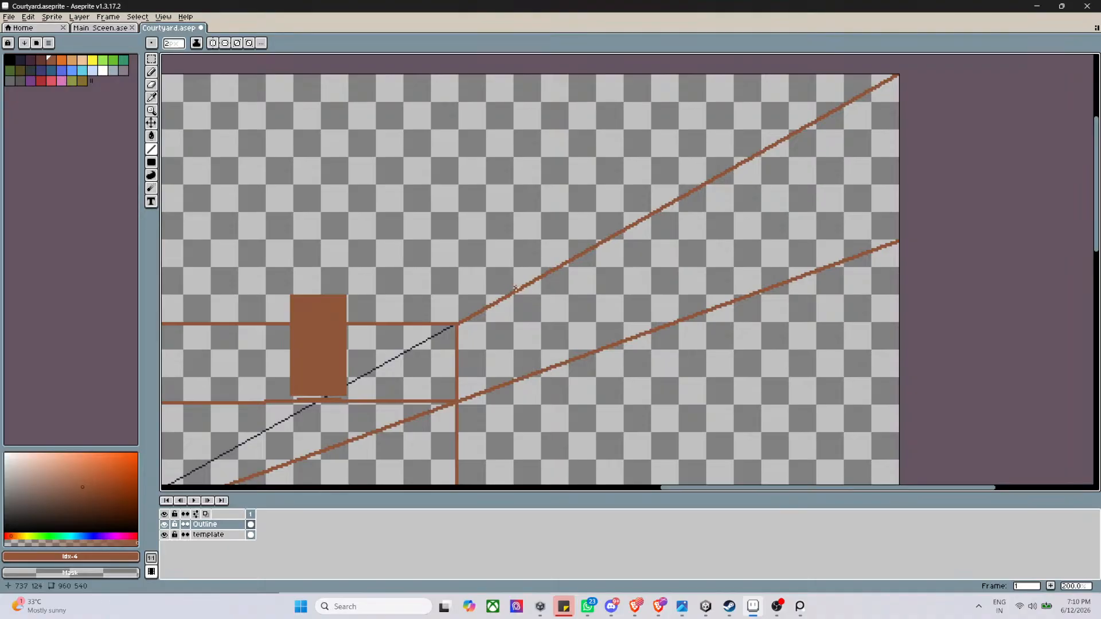
{"action": "left_click_drag", "start_coordinate": [516, 292], "coordinate": [516, 380]}
{"action": "left_click_drag", "start_coordinate": [566, 264], "coordinate": [569, 363]}
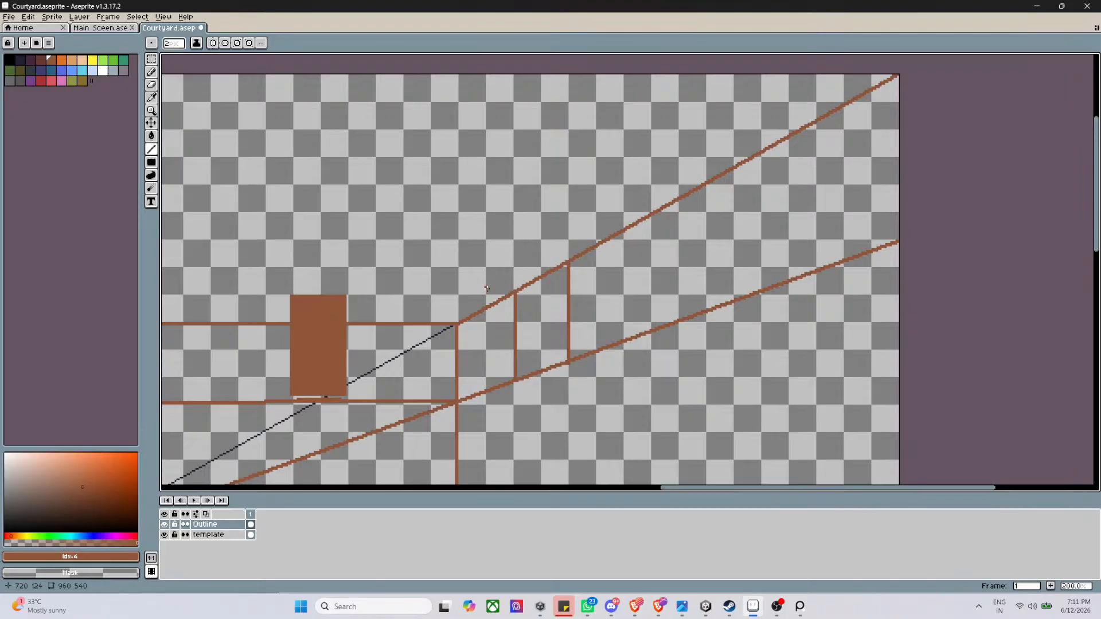
Draw a slanted brown cap above the right wall's block, from about x 720 to 780, with a horizontal line about 51 px long from its peak
{"action": "mouse_move", "coordinate": [486, 288]}
{"action": "left_mouse_down"}
{"action": "mouse_move", "coordinate": [486, 307]}
{"action": "mouse_move", "coordinate": [565, 234]}
{"action": "mouse_move", "coordinate": [577, 231]}
{"action": "mouse_move", "coordinate": [578, 256]}
{"action": "mouse_move", "coordinate": [590, 224]}
{"action": "mouse_move", "coordinate": [591, 248]}
{"action": "left_mouse_up"}
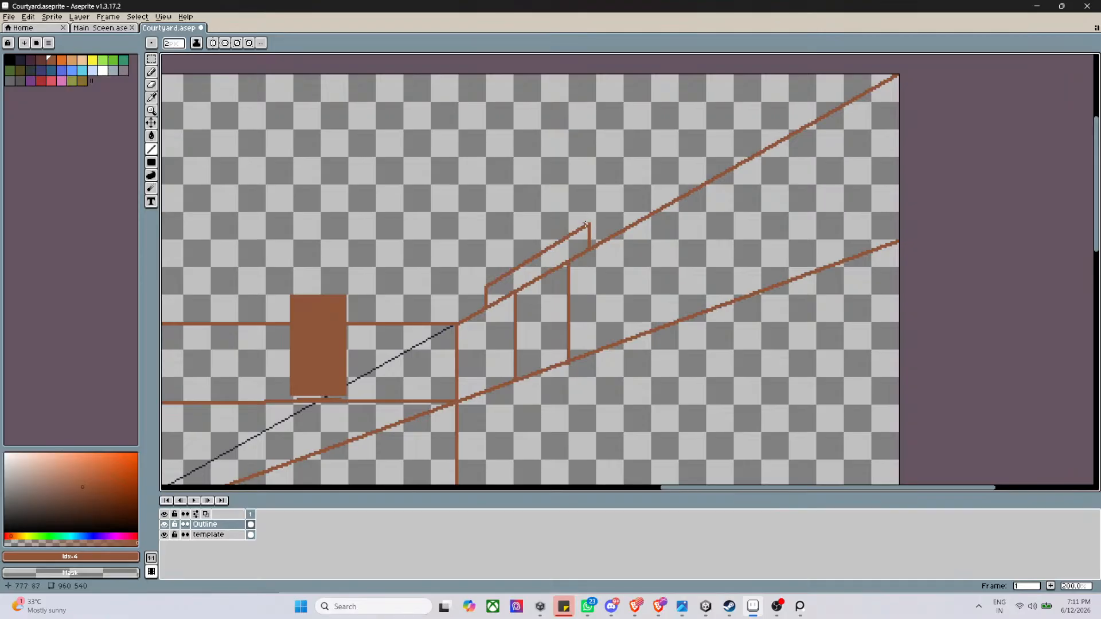
{"action": "left_click_drag", "start_coordinate": [590, 224], "coordinate": [631, 225]}
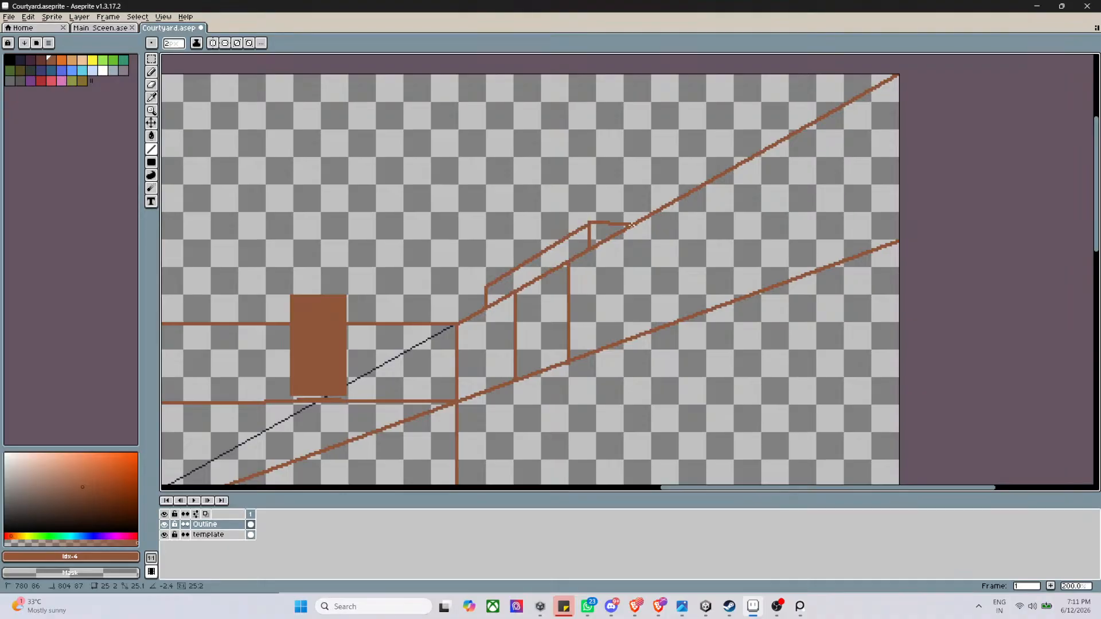
{"action": "left_click_drag", "start_coordinate": [631, 225], "coordinate": [678, 222]}
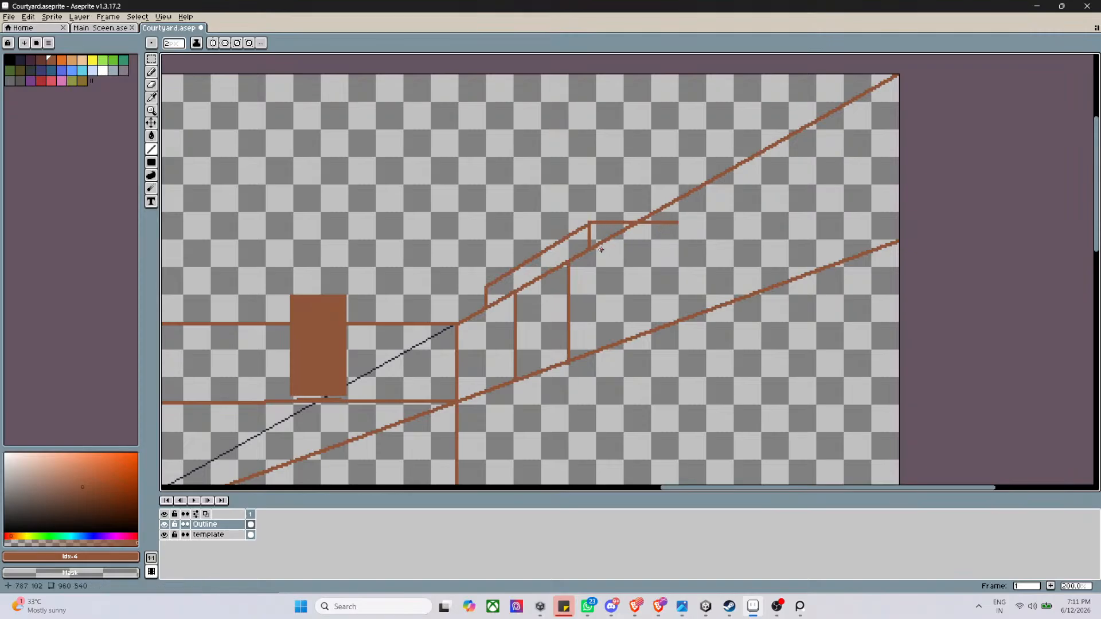
Close the cap's front face as a box about 35 by 16 px, and draw a vertical from it at about x 802 to the lower perspective line
{"action": "left_click_drag", "start_coordinate": [593, 249], "coordinate": [648, 250]}
{"action": "left_click_drag", "start_coordinate": [650, 222], "coordinate": [627, 343]}
{"action": "scroll", "coordinate": [626, 343], "scroll_direction": "down", "scroll_amount": 4}
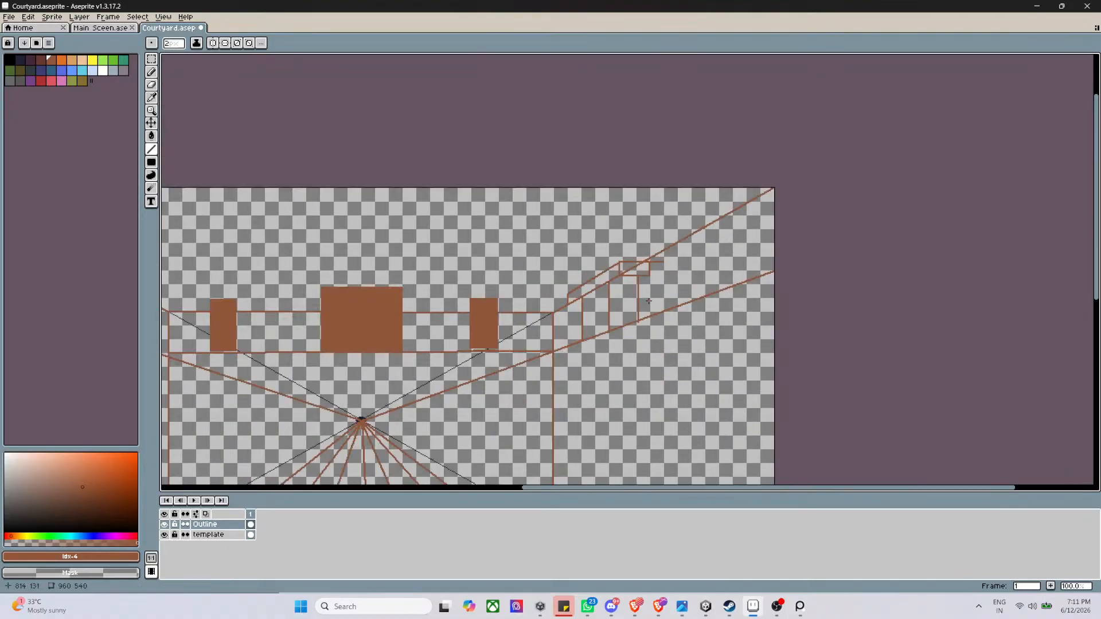
{"action": "scroll", "coordinate": [660, 261], "scroll_direction": "up", "scroll_amount": 6}
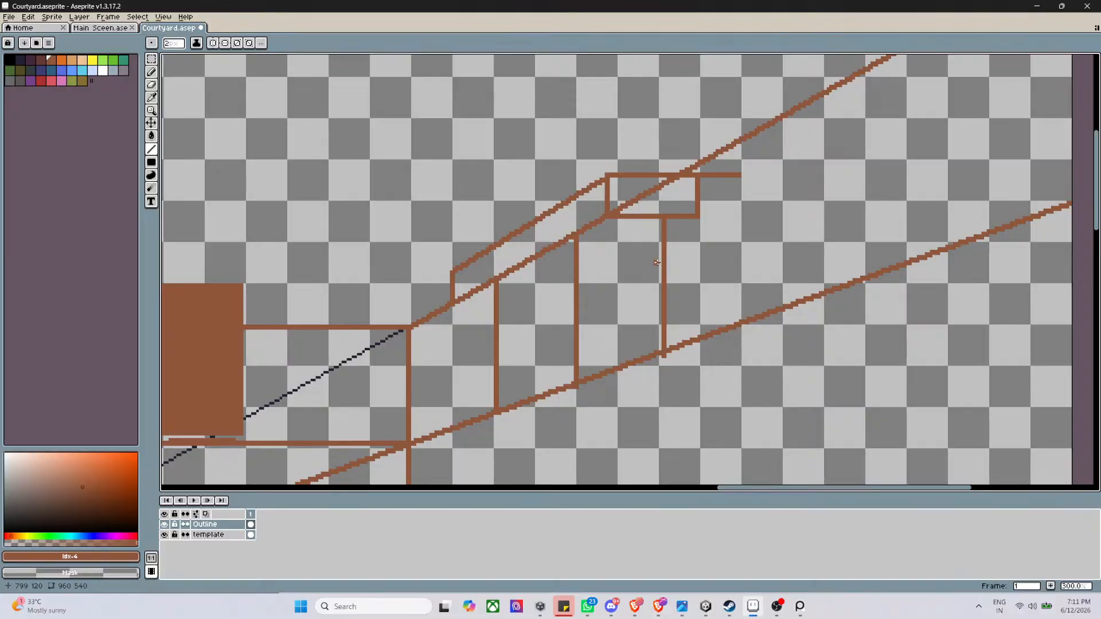
Examine the whole courtyard outline, including the floor grid, the back wall blocks and the right wall's capped block
{"action": "scroll", "coordinate": [660, 261], "scroll_direction": "down", "scroll_amount": 5}
{"action": "scroll", "coordinate": [646, 298], "scroll_direction": "up", "scroll_amount": 1}
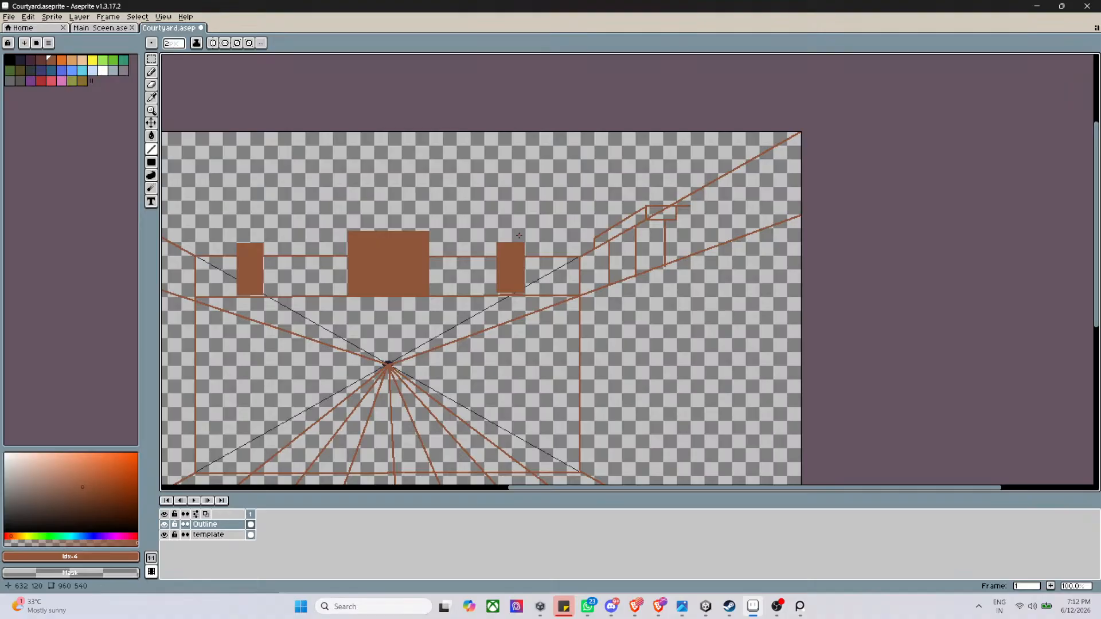
{"action": "scroll", "coordinate": [519, 235], "scroll_direction": "down", "scroll_amount": 3}
{"action": "scroll", "coordinate": [490, 325], "scroll_direction": "up", "scroll_amount": 5}
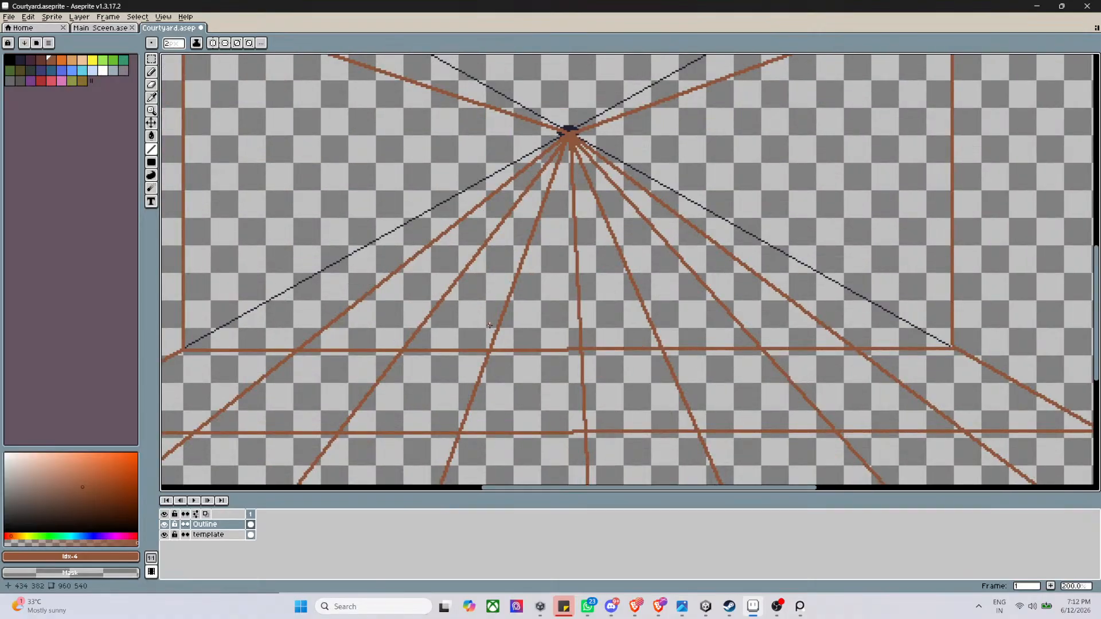
{"action": "scroll", "coordinate": [509, 336], "scroll_direction": "down", "scroll_amount": 1}
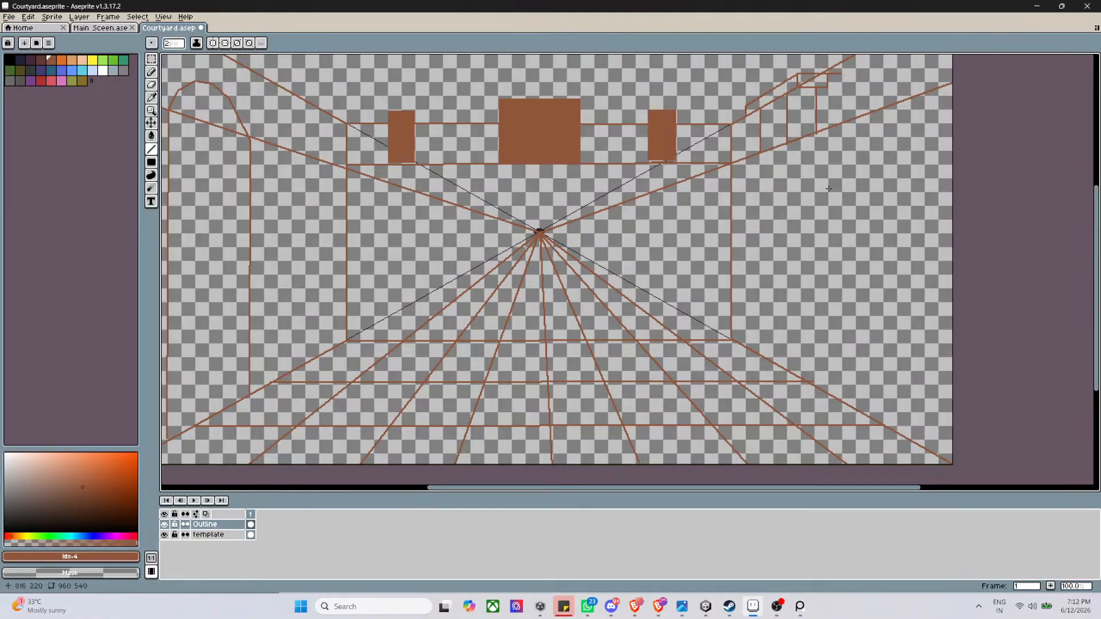
{"action": "scroll", "coordinate": [404, 278], "scroll_direction": "down", "scroll_amount": 1}
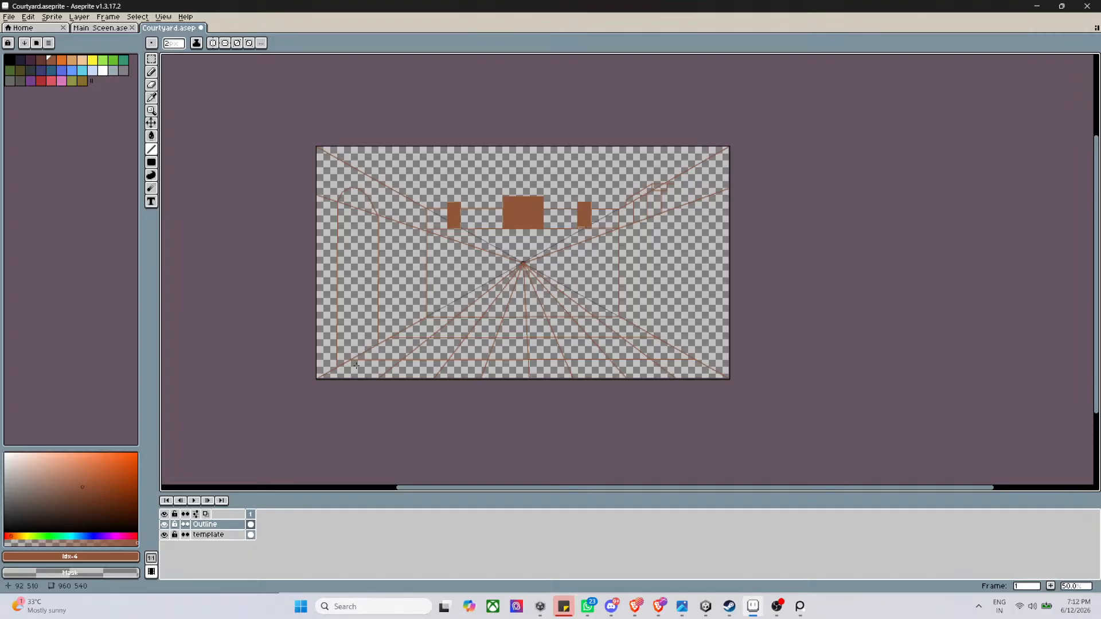
{"action": "scroll", "coordinate": [356, 365], "scroll_direction": "up", "scroll_amount": 2}
{"action": "scroll", "coordinate": [413, 325], "scroll_direction": "down", "scroll_amount": 2}
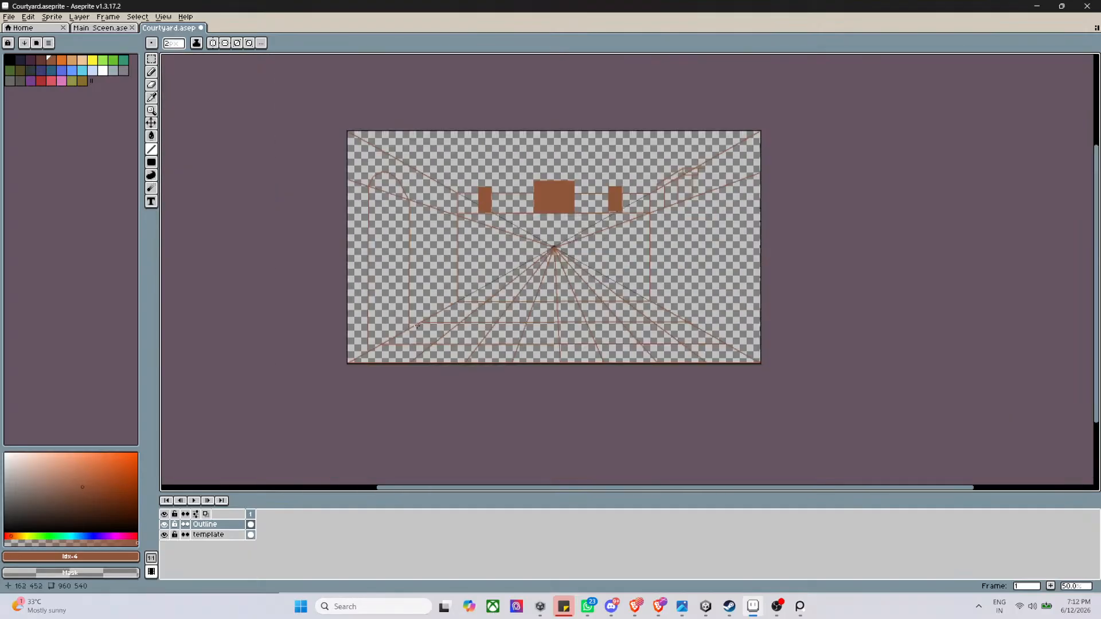
{"action": "scroll", "coordinate": [427, 326], "scroll_direction": "up", "scroll_amount": 1}
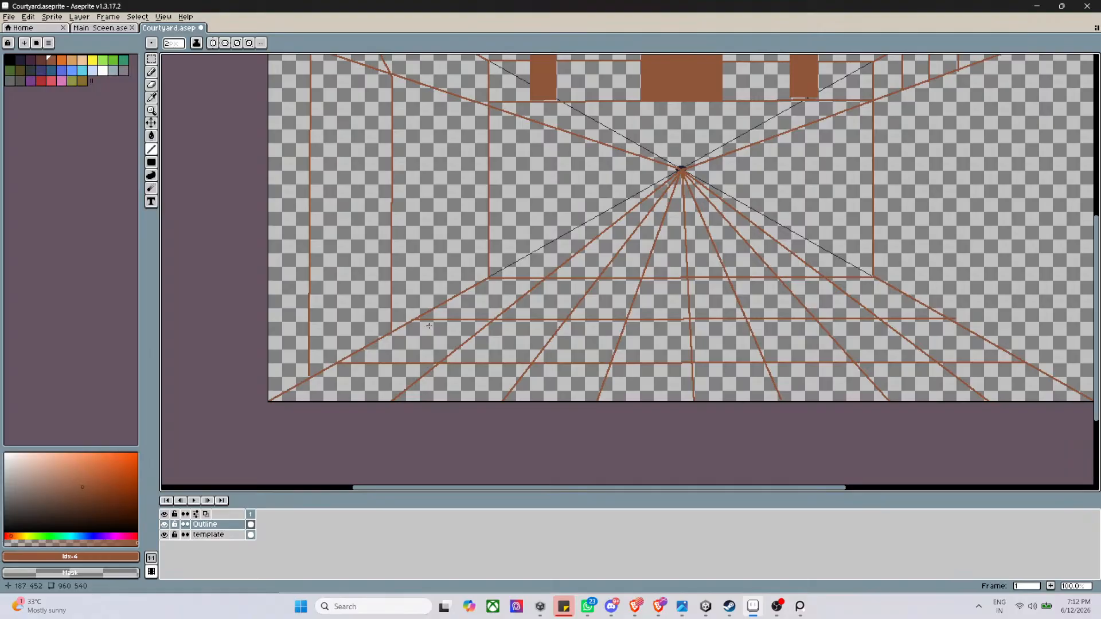
{"action": "scroll", "coordinate": [554, 183], "scroll_direction": "down", "scroll_amount": 2}
{"action": "scroll", "coordinate": [611, 179], "scroll_direction": "up", "scroll_amount": 2}
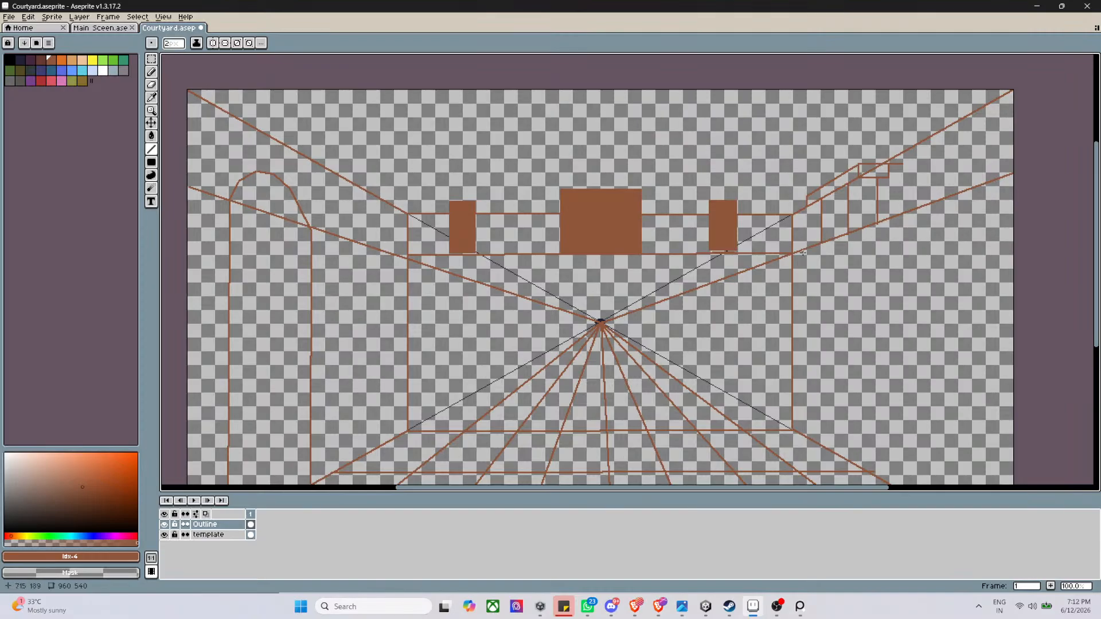
{"action": "scroll", "coordinate": [800, 291], "scroll_direction": "up", "scroll_amount": 1}
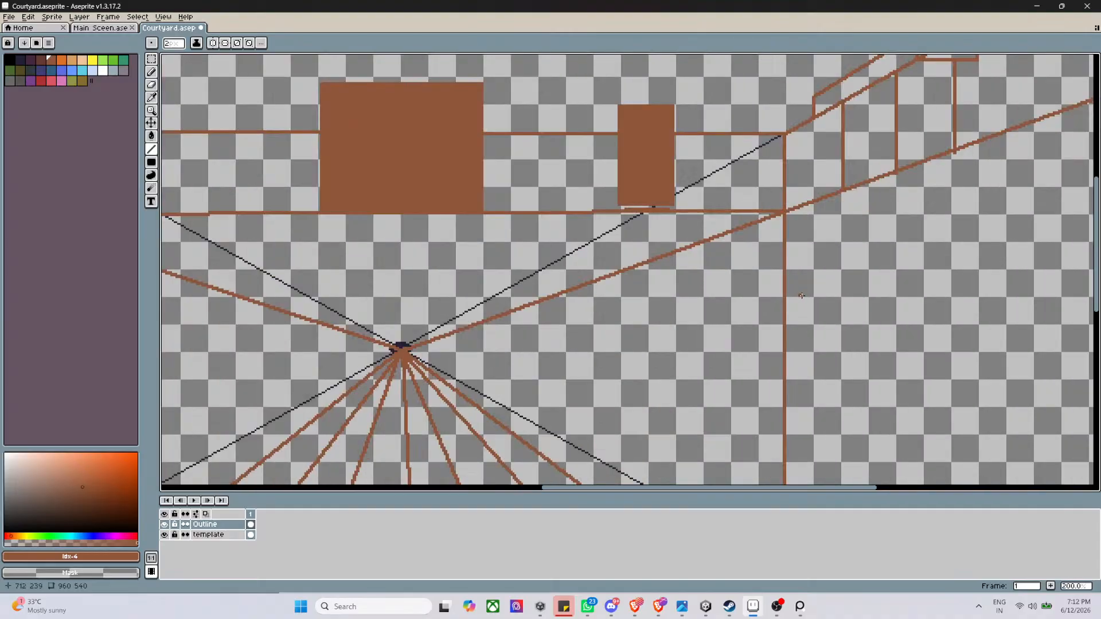
{"action": "scroll", "coordinate": [801, 293], "scroll_direction": "down", "scroll_amount": 1}
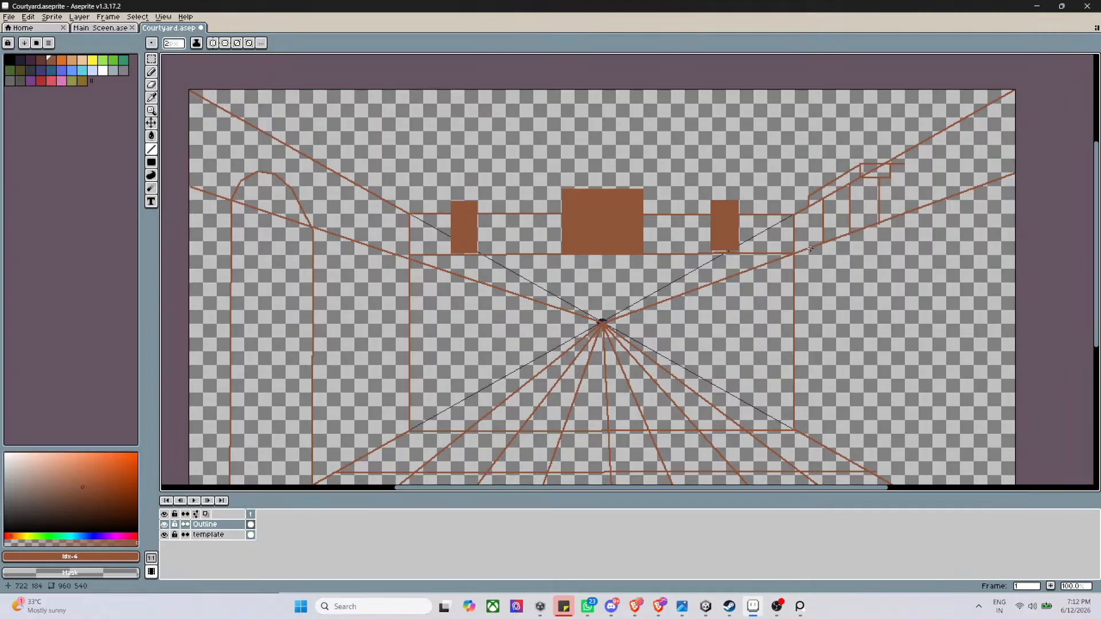
Draw a jagged brown freehand line with the Pencil from the back wall's floor edge at about x 645 up to the right wall's perspective line
{"action": "left_click", "coordinate": [152, 72]}
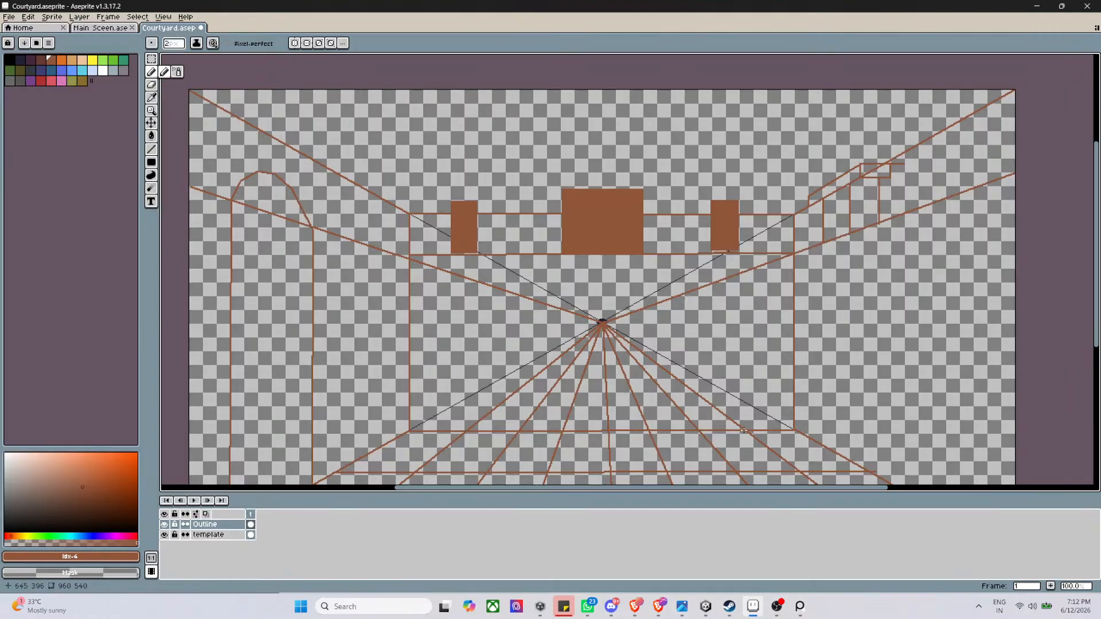
{"action": "mouse_move", "coordinate": [743, 430]}
{"action": "left_mouse_down"}
{"action": "mouse_move", "coordinate": [794, 362]}
{"action": "mouse_move", "coordinate": [812, 311]}
{"action": "mouse_move", "coordinate": [819, 248]}
{"action": "left_mouse_up"}
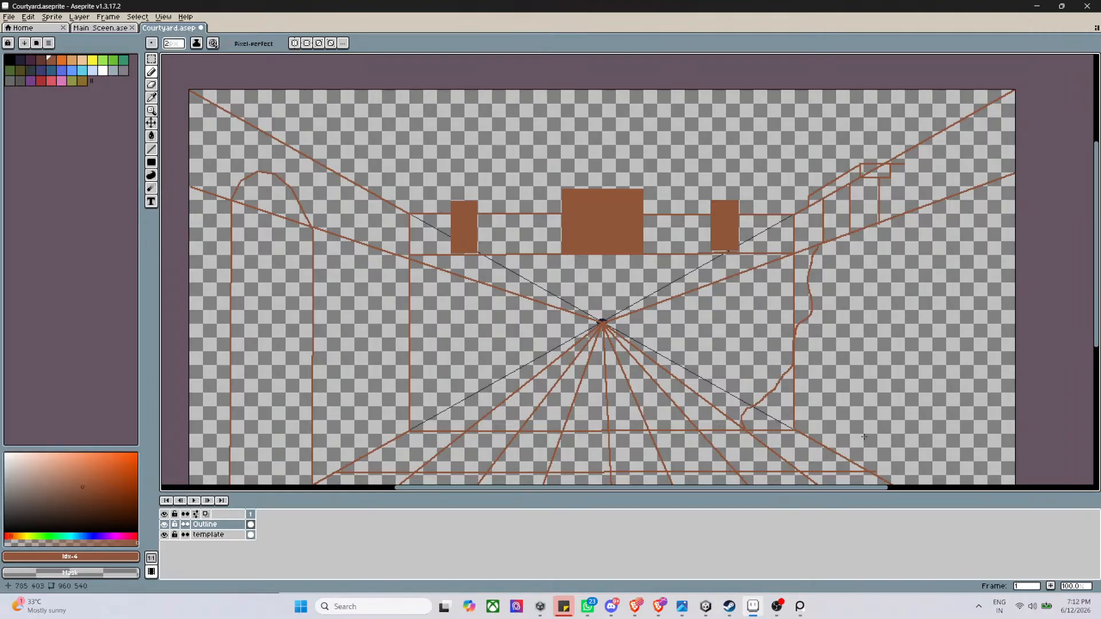
{"action": "scroll", "coordinate": [864, 437], "scroll_direction": "down", "scroll_amount": 1}
{"action": "scroll", "coordinate": [884, 394], "scroll_direction": "up", "scroll_amount": 2}
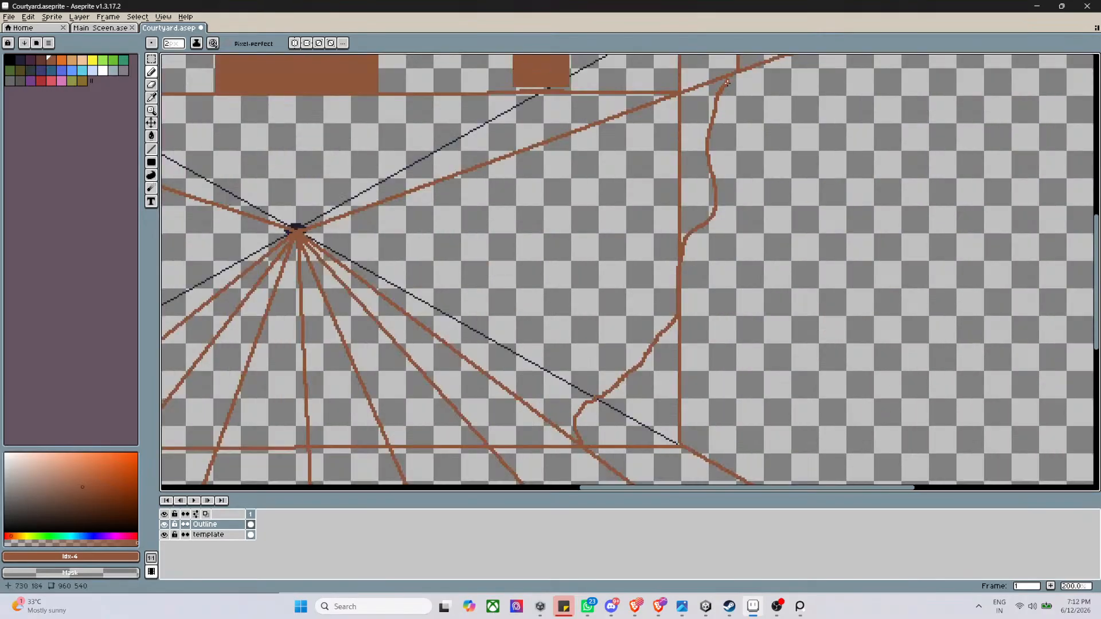
{"action": "left_click_drag", "start_coordinate": [728, 82], "coordinate": [735, 75]}
{"action": "scroll", "coordinate": [855, 154], "scroll_direction": "down", "scroll_amount": 2}
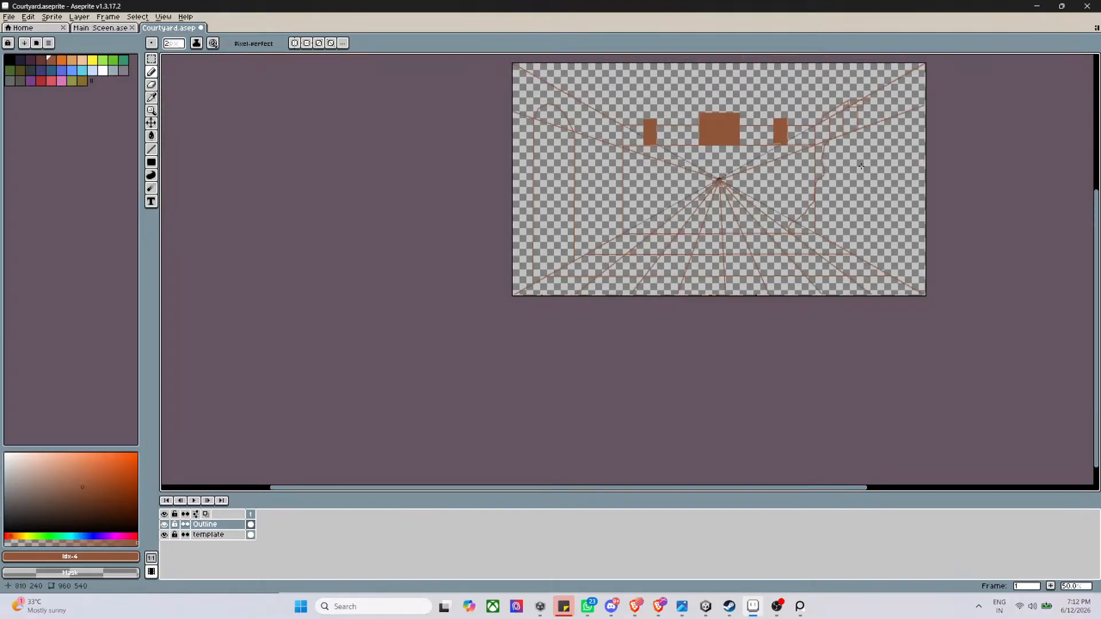
Outline a leaf-shaped form about 60 by 220 px freehand on the right wall, and extend the jagged line's lower end leftward onto the floor edge
{"action": "scroll", "coordinate": [851, 136], "scroll_direction": "up", "scroll_amount": 1}
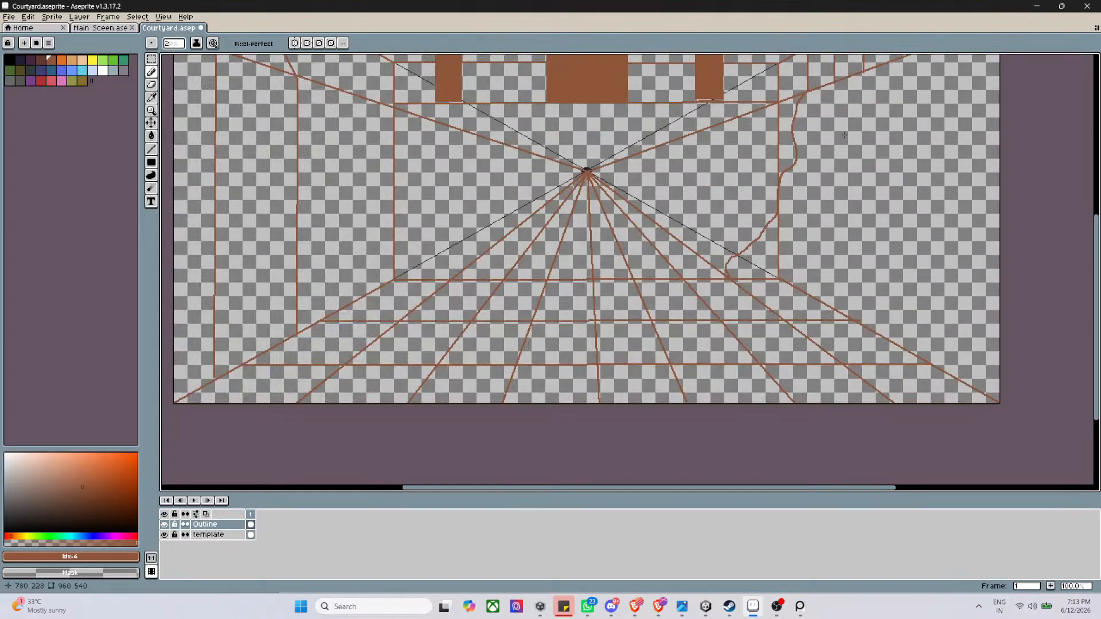
{"action": "left_click_drag", "start_coordinate": [844, 135], "coordinate": [828, 182]}
{"action": "left_click_drag", "start_coordinate": [834, 252], "coordinate": [868, 325]}
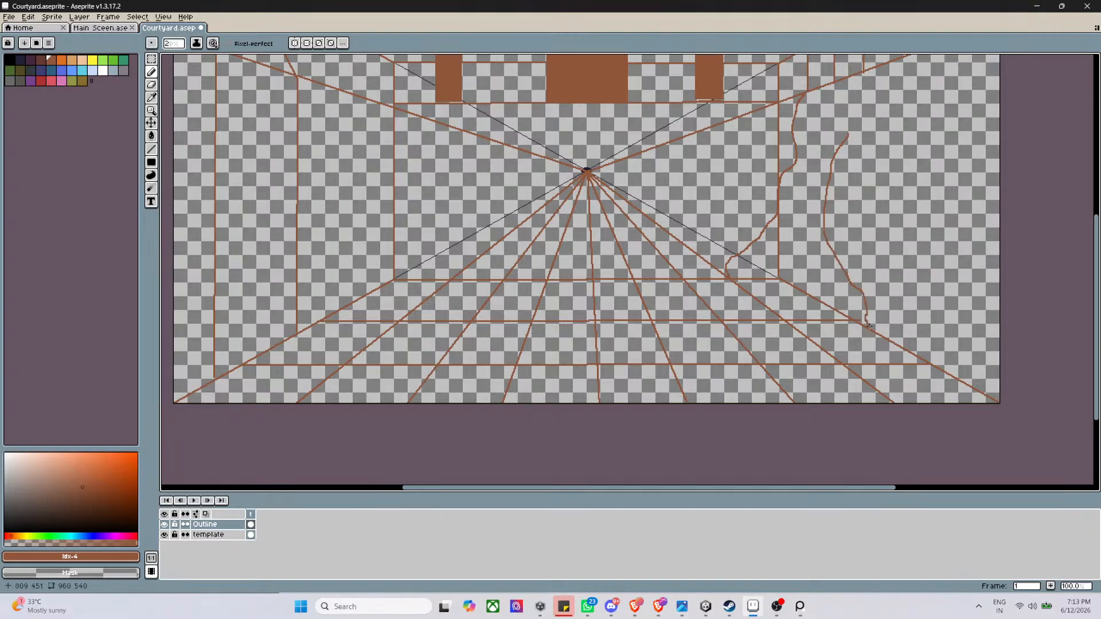
{"action": "left_click", "coordinate": [849, 136]}
{"action": "mouse_move", "coordinate": [851, 139]}
{"action": "left_mouse_down"}
{"action": "mouse_move", "coordinate": [873, 249]}
{"action": "mouse_move", "coordinate": [869, 327]}
{"action": "left_mouse_up"}
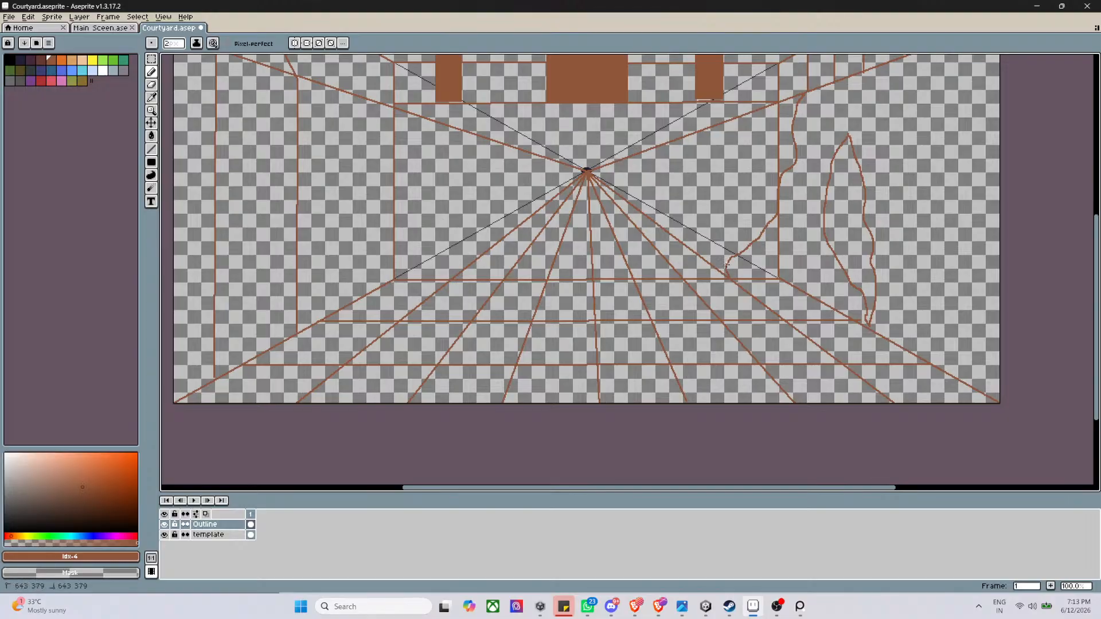
{"action": "left_click_drag", "start_coordinate": [727, 265], "coordinate": [700, 280]}
{"action": "scroll", "coordinate": [196, 359], "scroll_direction": "down", "scroll_amount": 2}
{"action": "scroll", "coordinate": [207, 356], "scroll_direction": "up", "scroll_amount": 1}
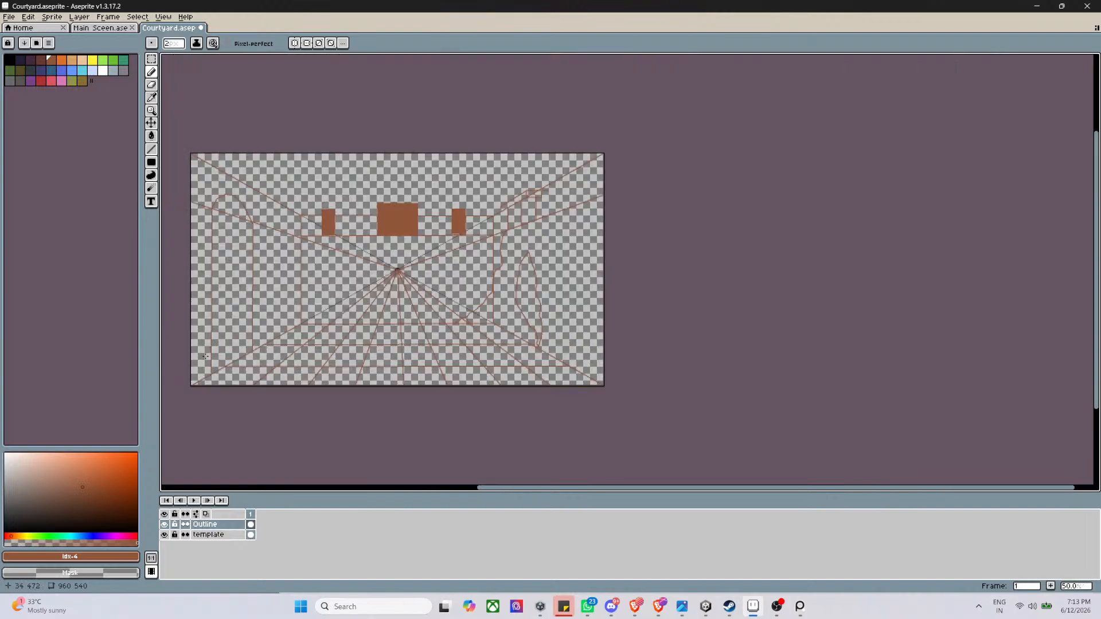
Draw a straight vertical brown line left of the left-wall arch at about x 27, from about y 86 down to the floor diagonal
{"action": "left_click", "coordinate": [152, 149]}
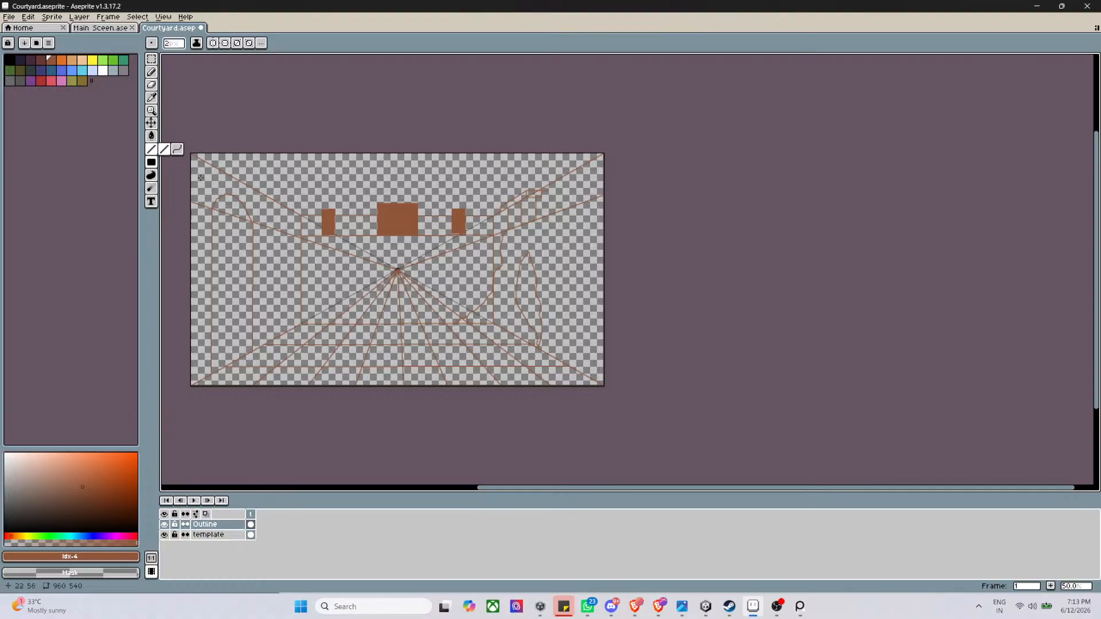
{"action": "scroll", "coordinate": [200, 178], "scroll_direction": "up", "scroll_amount": 1}
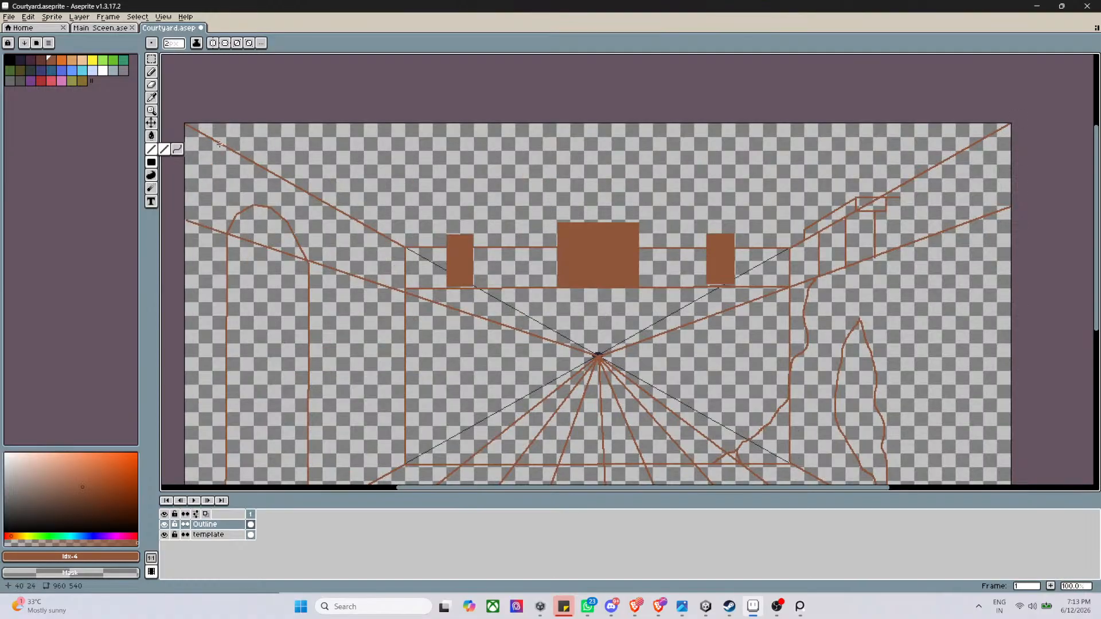
{"action": "scroll", "coordinate": [202, 235], "scroll_direction": "down", "scroll_amount": 2}
{"action": "scroll", "coordinate": [201, 241], "scroll_direction": "up", "scroll_amount": 1}
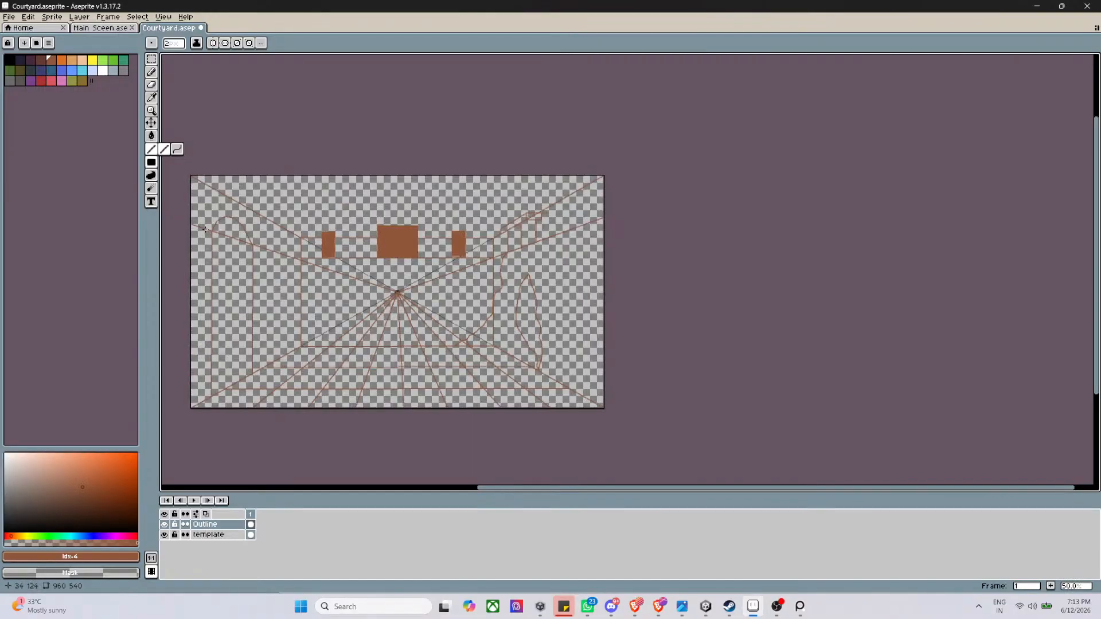
{"action": "scroll", "coordinate": [203, 226], "scroll_direction": "up", "scroll_amount": 1}
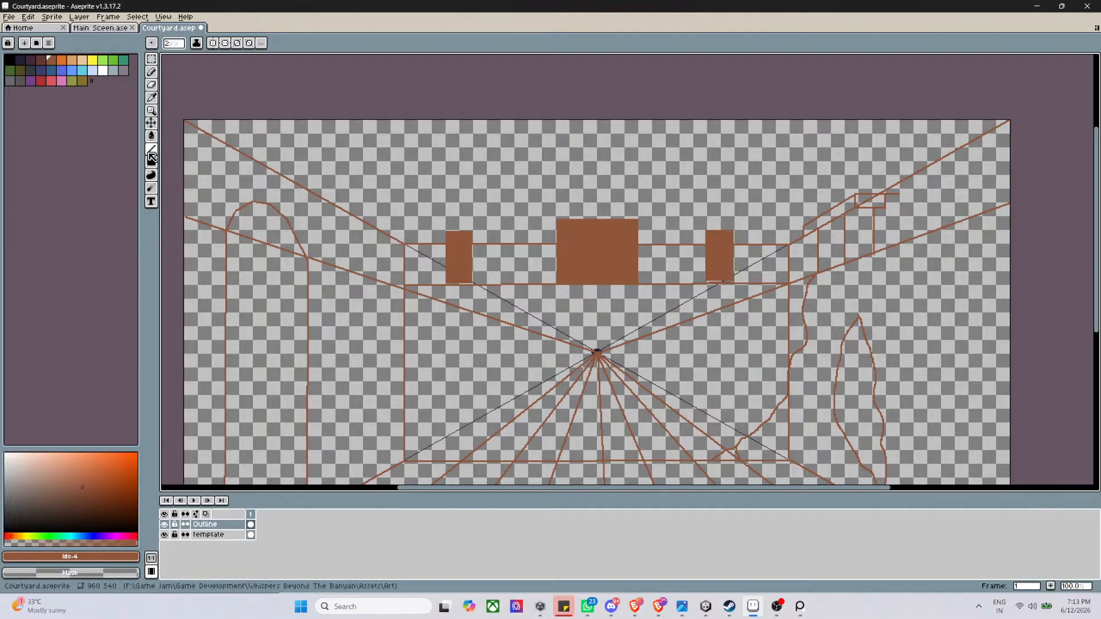
{"action": "mouse_move", "coordinate": [207, 194]}
{"action": "left_mouse_down"}
{"action": "mouse_move", "coordinate": [201, 494]}
{"action": "mouse_move", "coordinate": [207, 246]}
{"action": "mouse_move", "coordinate": [208, 259]}
{"action": "left_mouse_up"}
{"action": "scroll", "coordinate": [208, 260], "scroll_direction": "down", "scroll_amount": 4}
{"action": "scroll", "coordinate": [215, 125], "scroll_direction": "up", "scroll_amount": 2}
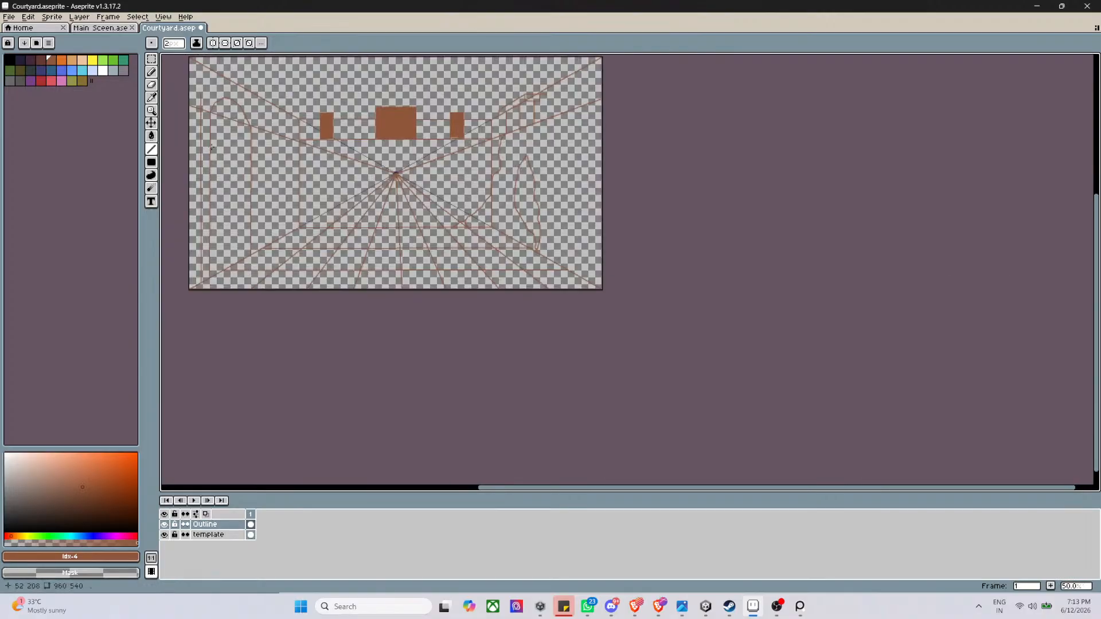
Draw two vertical brown lines right of the left-wall arch at about x 160 and x 192, from the upper diagonal to the floor diagonal
{"action": "scroll", "coordinate": [214, 125], "scroll_direction": "down", "scroll_amount": 2}
{"action": "scroll", "coordinate": [214, 125], "scroll_direction": "up", "scroll_amount": 4}
{"action": "scroll", "coordinate": [230, 121], "scroll_direction": "down", "scroll_amount": 2}
{"action": "scroll", "coordinate": [241, 118], "scroll_direction": "up", "scroll_amount": 1}
{"action": "scroll", "coordinate": [248, 115], "scroll_direction": "down", "scroll_amount": 2}
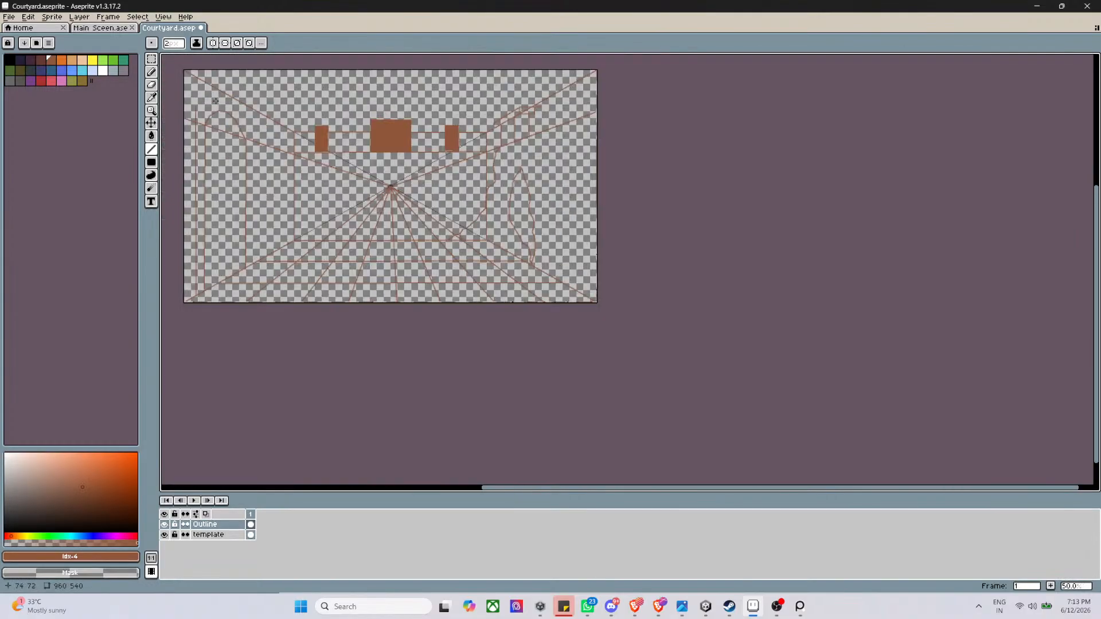
{"action": "scroll", "coordinate": [253, 117], "scroll_direction": "up", "scroll_amount": 1}
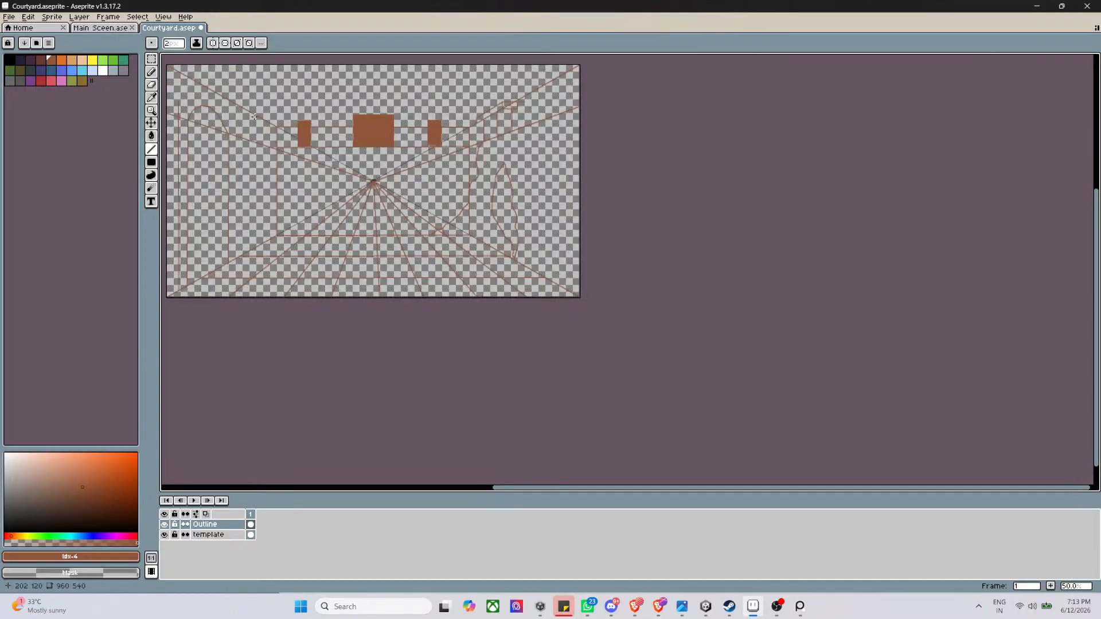
{"action": "scroll", "coordinate": [233, 102], "scroll_direction": "up", "scroll_amount": 2}
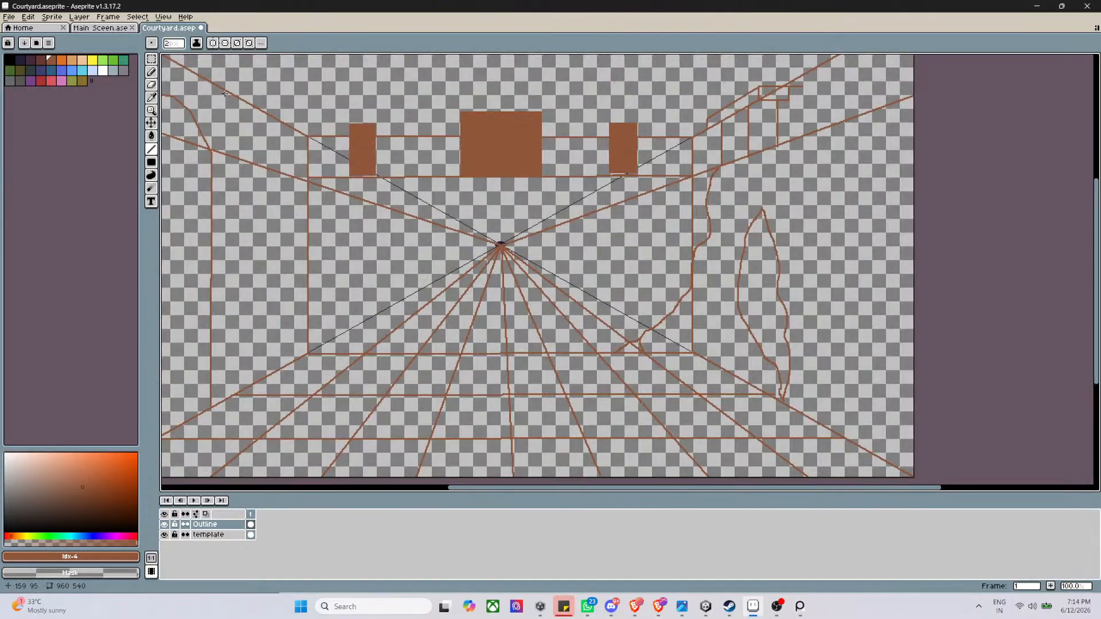
{"action": "left_click_drag", "start_coordinate": [227, 93], "coordinate": [225, 398]}
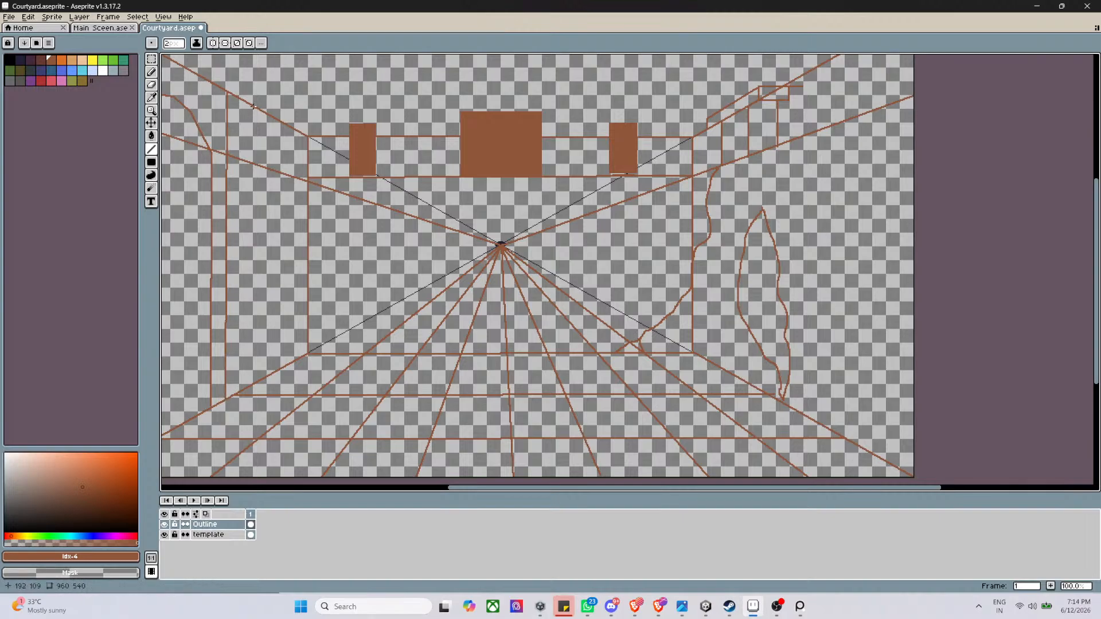
{"action": "left_click_drag", "start_coordinate": [252, 108], "coordinate": [253, 384]}
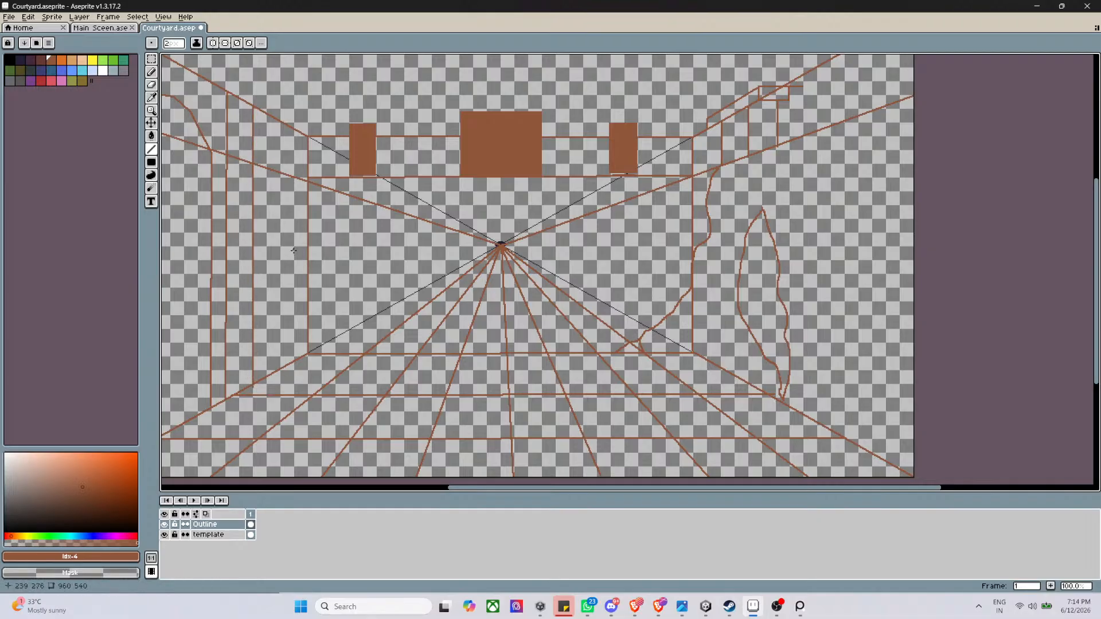
{"action": "scroll", "coordinate": [293, 252], "scroll_direction": "down", "scroll_amount": 1}
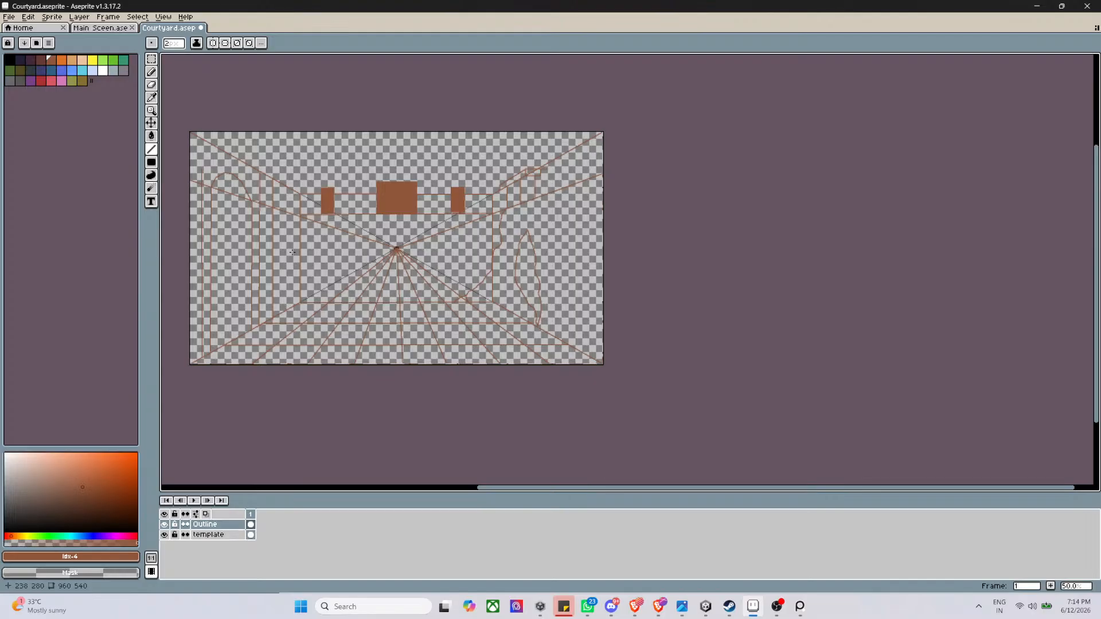
{"action": "scroll", "coordinate": [396, 161], "scroll_direction": "up", "scroll_amount": 2}
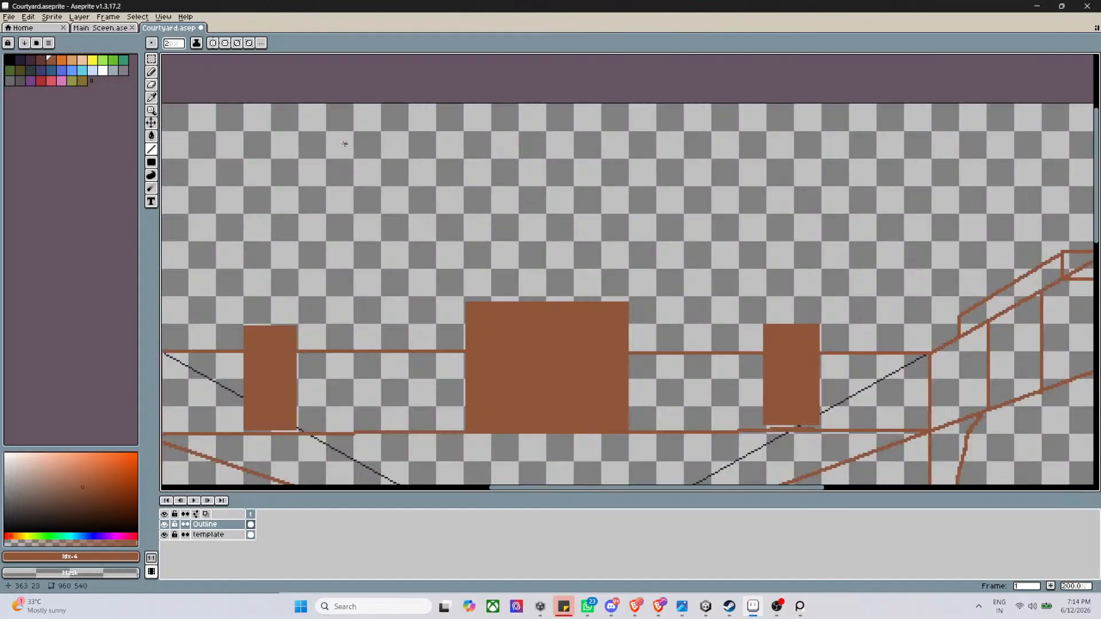
{"action": "scroll", "coordinate": [248, 368], "scroll_direction": "down", "scroll_amount": 1}
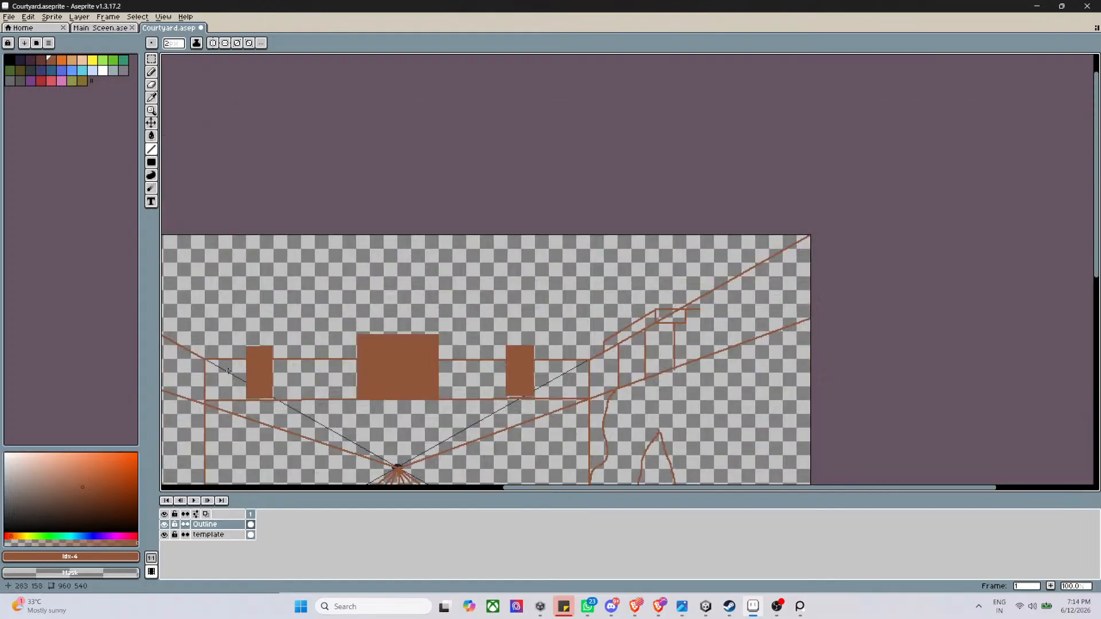
Draw a horizontal brown line at about y 154 below the back wall's top edge, from the left corner to the right block, skipping the blocks
{"action": "scroll", "coordinate": [204, 366], "scroll_direction": "up", "scroll_amount": 1}
{"action": "left_click_drag", "start_coordinate": [207, 367], "coordinate": [506, 366]}
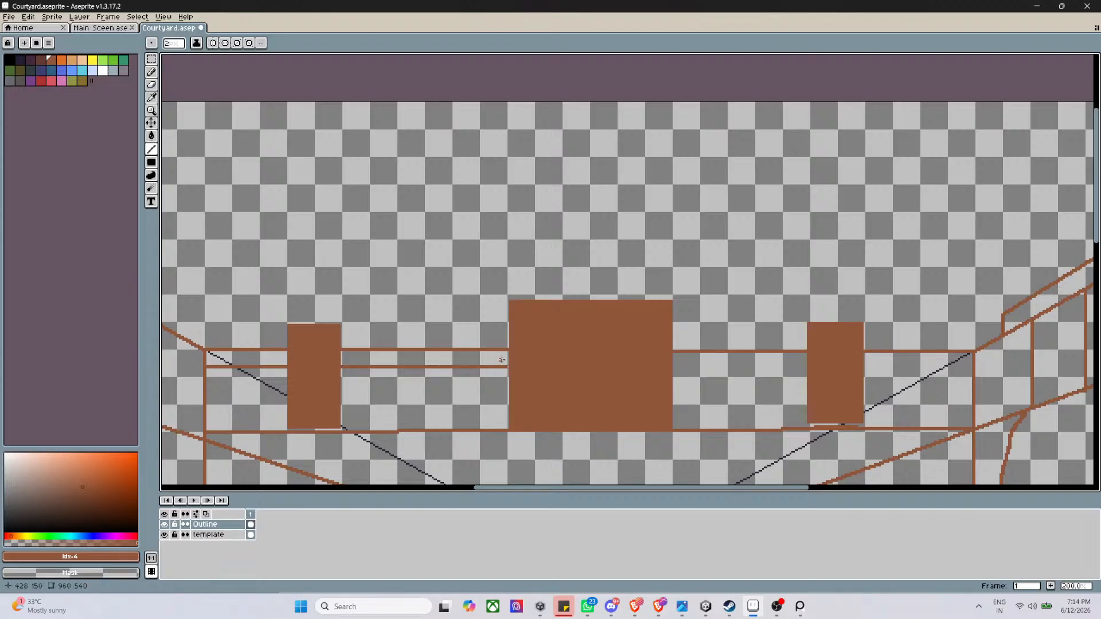
{"action": "scroll", "coordinate": [692, 359], "scroll_direction": "down", "scroll_amount": 3}
{"action": "scroll", "coordinate": [692, 359], "scroll_direction": "up", "scroll_amount": 4}
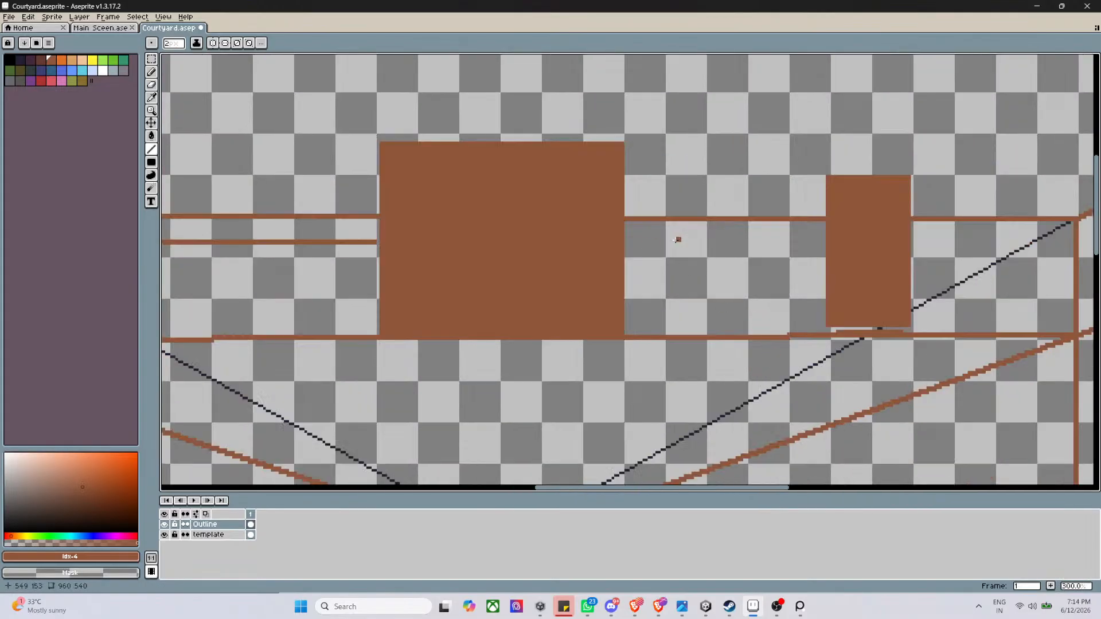
{"action": "left_click_drag", "start_coordinate": [625, 242], "coordinate": [830, 242]}
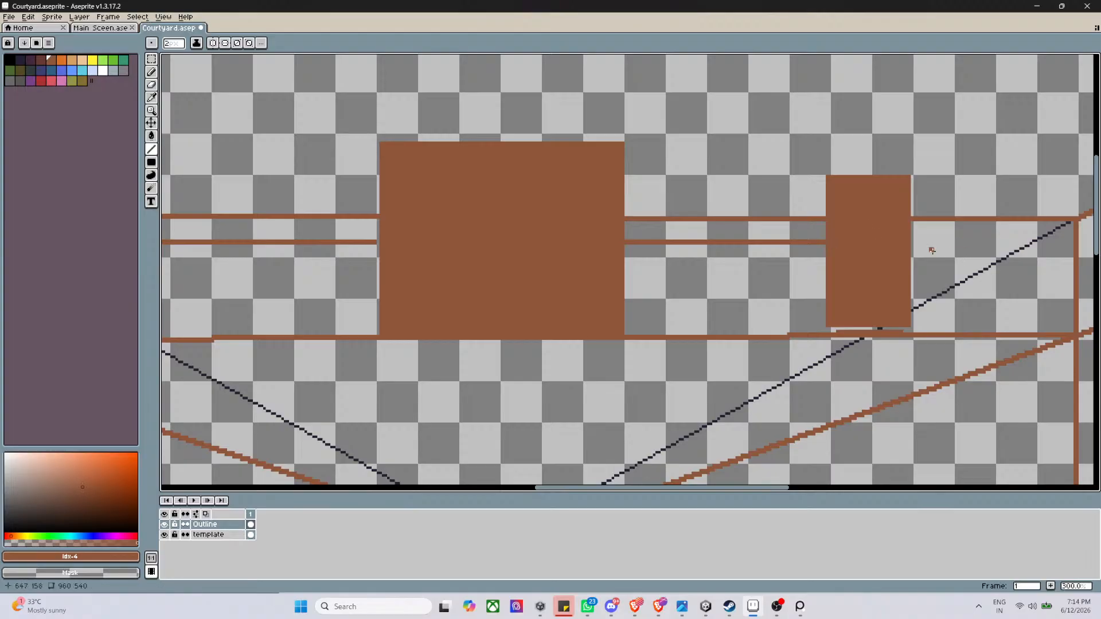
Continue the horizontal brown line from the right block at about x 639, y 154 to the back wall's right corner, redoing the first attempt
{"action": "left_click_drag", "start_coordinate": [912, 243], "coordinate": [1068, 248]}
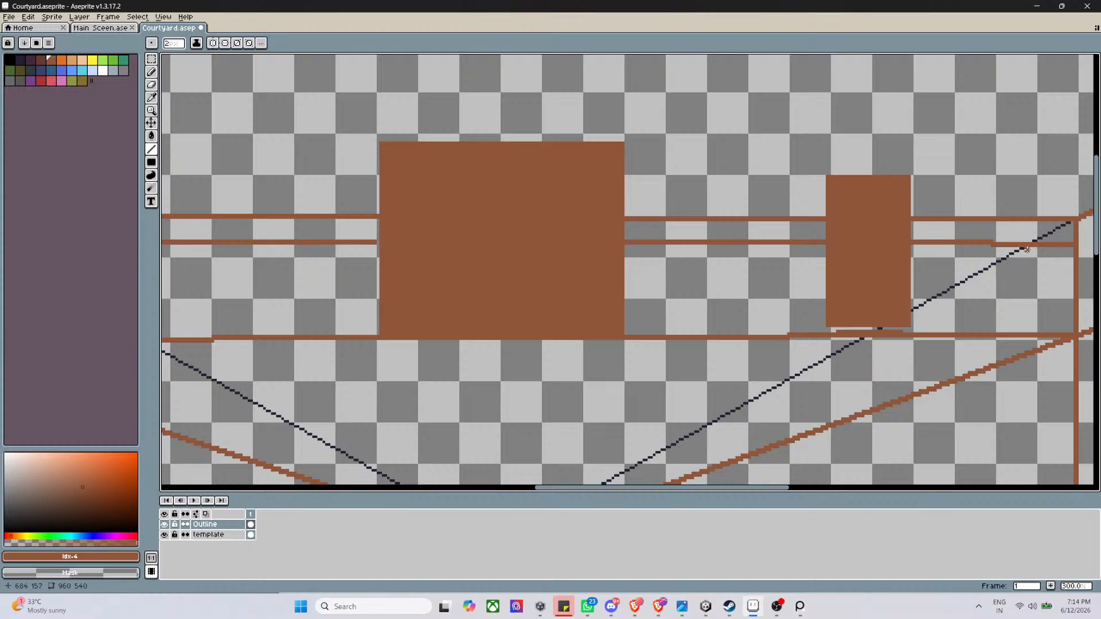
{"action": "key", "text": "ctrl+z"}
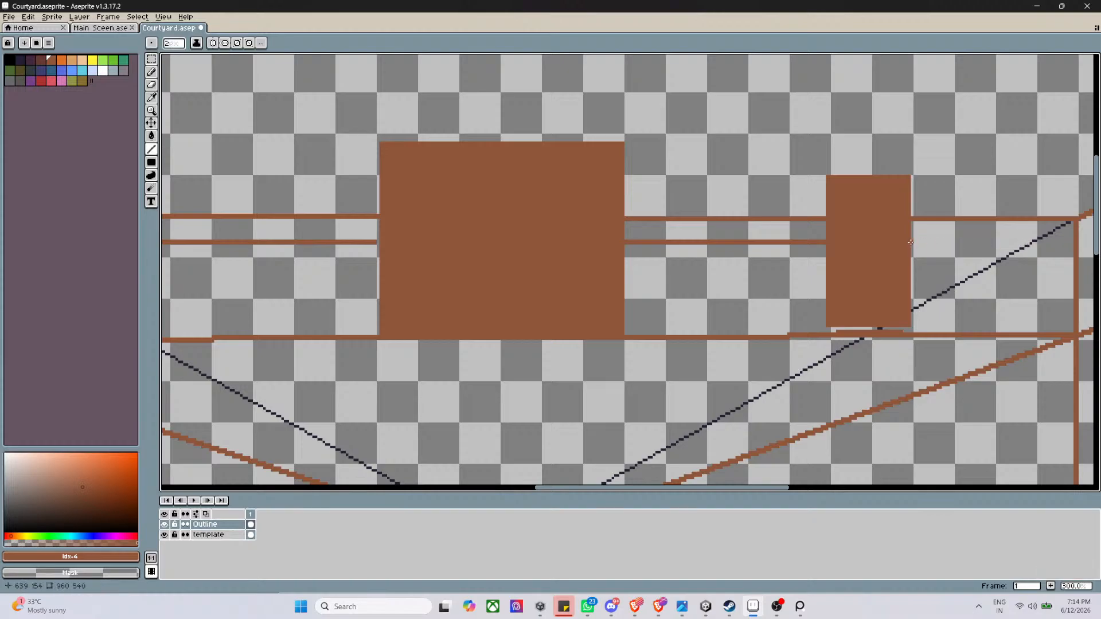
{"action": "left_click_drag", "start_coordinate": [911, 243], "coordinate": [1078, 246]}
{"action": "scroll", "coordinate": [1026, 256], "scroll_direction": "down", "scroll_amount": 3}
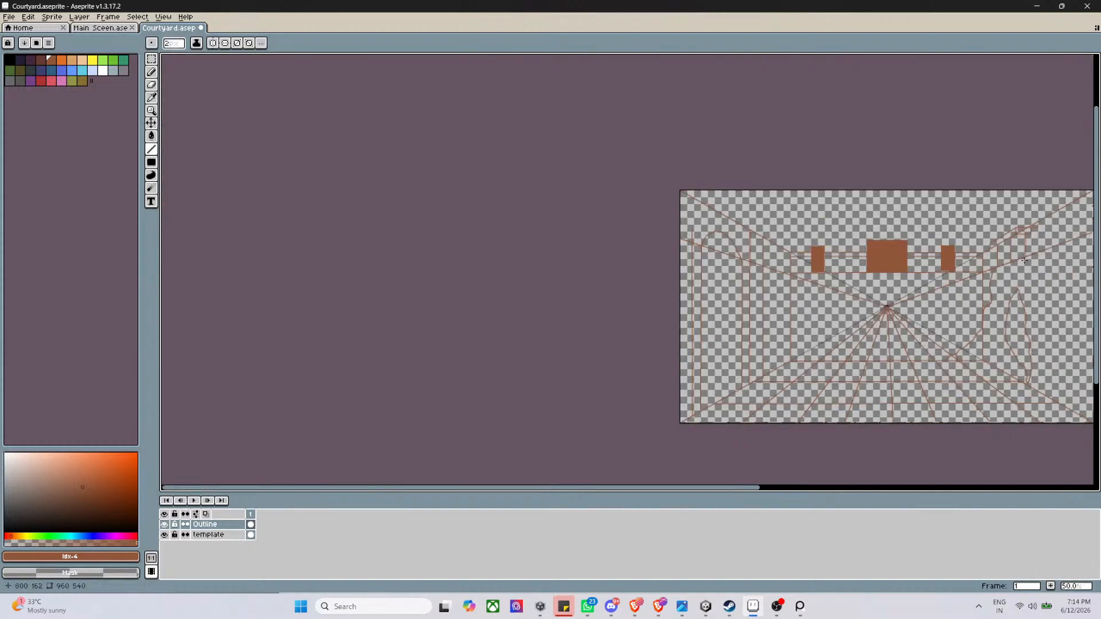
Draw a horizontal brown line about 435 px long just under the blocks' base line, starting at the left corner at about x 256, y 197
{"action": "scroll", "coordinate": [1081, 229], "scroll_direction": "down", "scroll_amount": 1}
{"action": "scroll", "coordinate": [1079, 228], "scroll_direction": "up", "scroll_amount": 2}
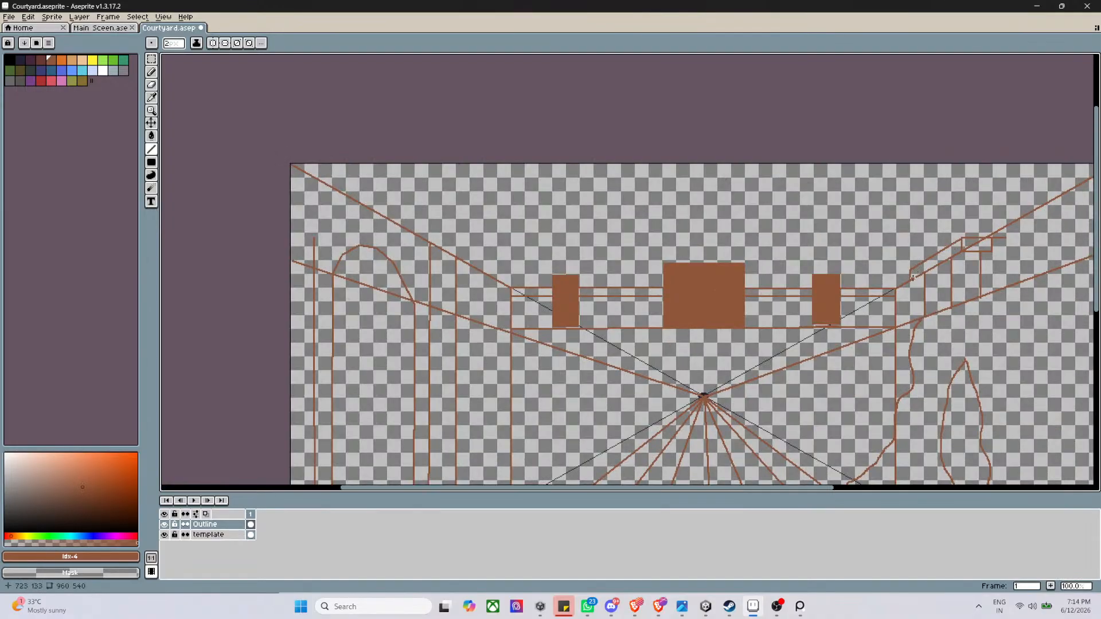
{"action": "scroll", "coordinate": [912, 280], "scroll_direction": "up", "scroll_amount": 2}
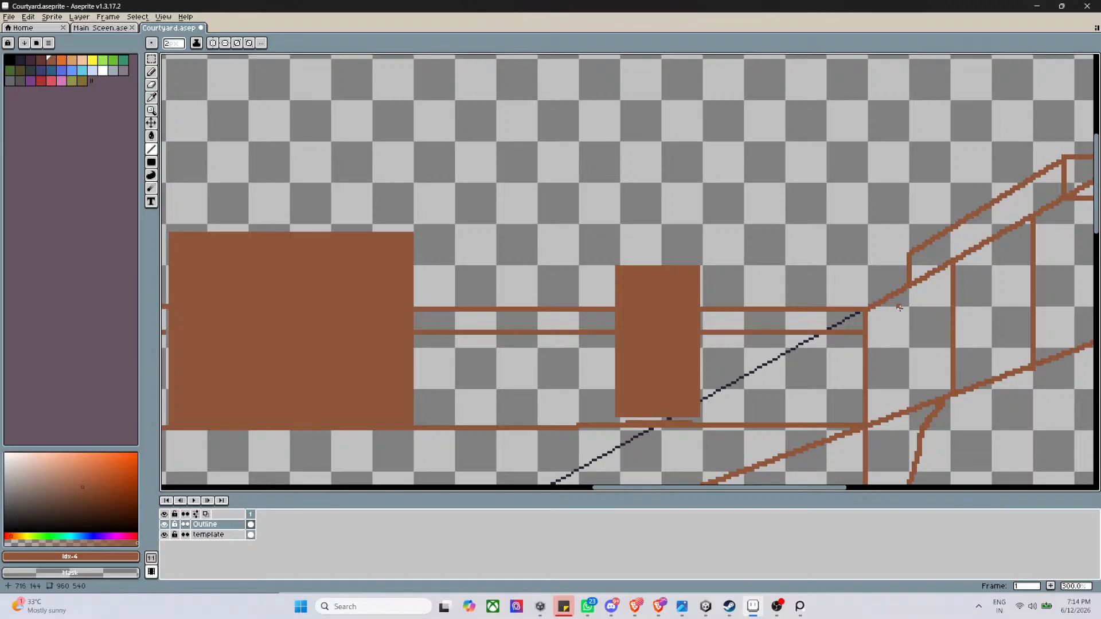
{"action": "scroll", "coordinate": [442, 385], "scroll_direction": "down", "scroll_amount": 5}
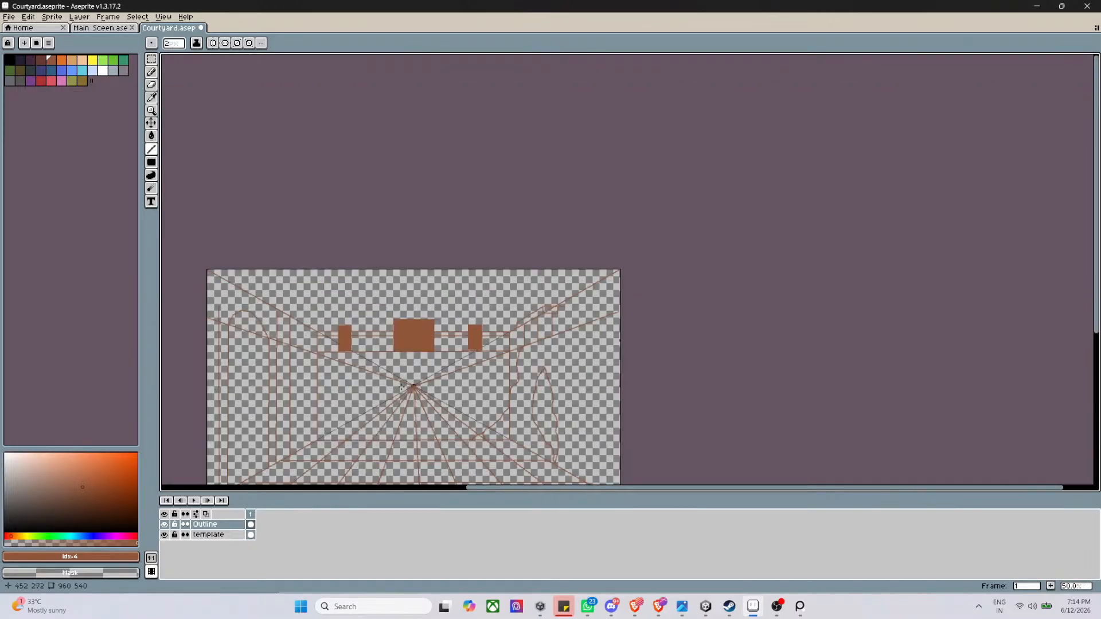
{"action": "scroll", "coordinate": [368, 401], "scroll_direction": "up", "scroll_amount": 4}
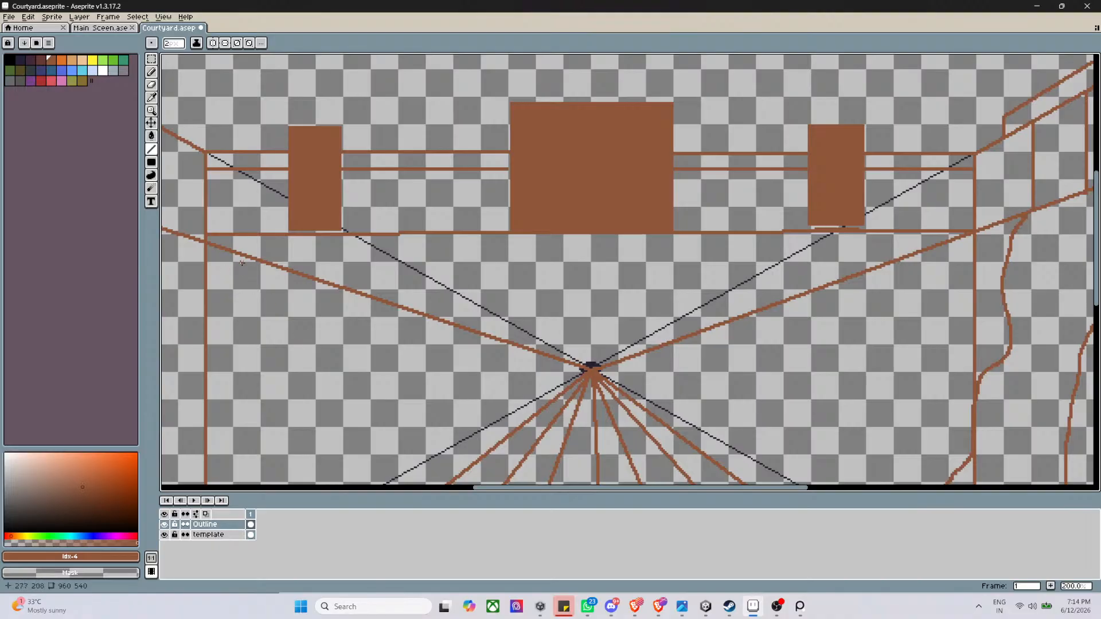
{"action": "left_click_drag", "start_coordinate": [206, 243], "coordinate": [953, 240]}
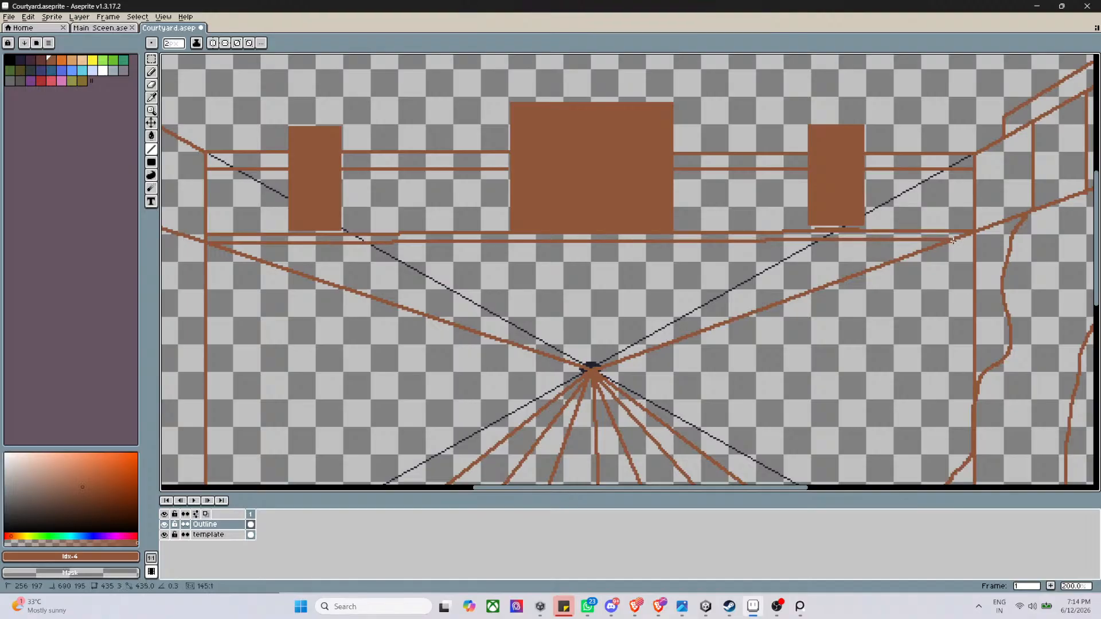
{"action": "left_click_drag", "start_coordinate": [954, 241], "coordinate": [956, 243]}
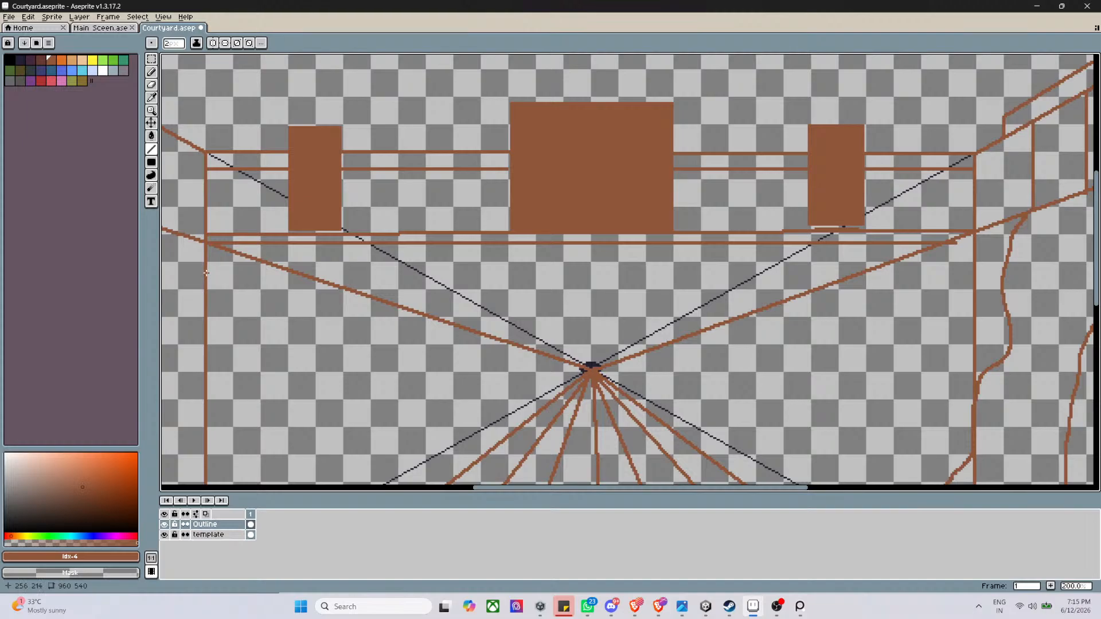
Draw a second brown line about 450 px long across the back wall, from about x 256, y 214 to the right corner
{"action": "left_click_drag", "start_coordinate": [206, 273], "coordinate": [975, 271]}
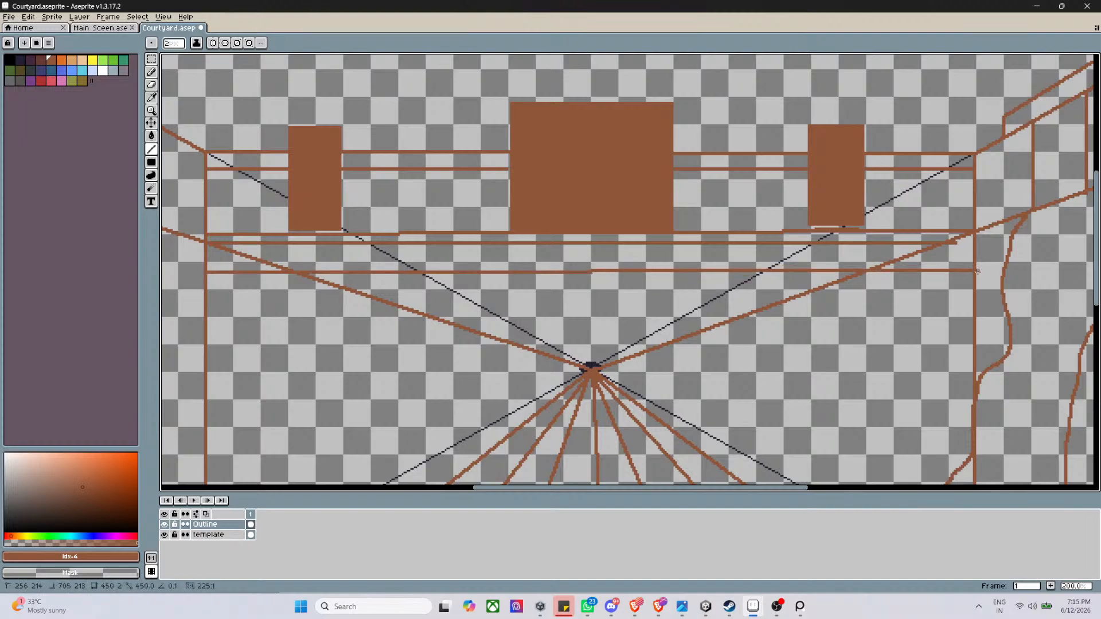
{"action": "left_click_drag", "start_coordinate": [978, 272], "coordinate": [978, 271]}
{"action": "scroll", "coordinate": [837, 286], "scroll_direction": "down", "scroll_amount": 3}
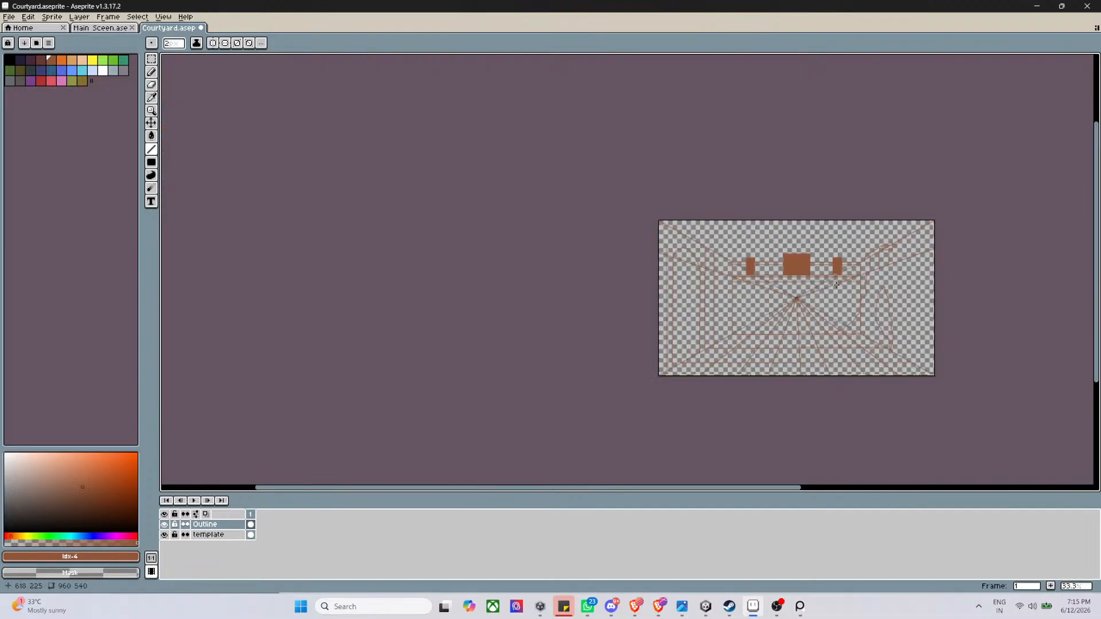
Switch to the Eraser for the brown left perspective diagonal inside the back wall
{"action": "scroll", "coordinate": [828, 292], "scroll_direction": "up", "scroll_amount": 2}
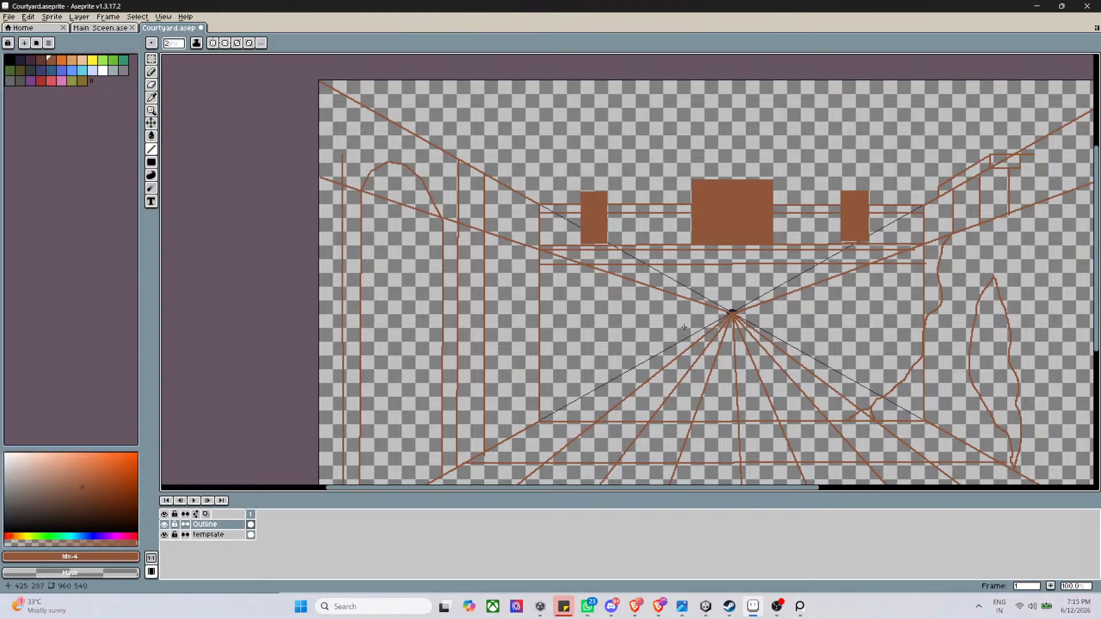
{"action": "scroll", "coordinate": [660, 309], "scroll_direction": "up", "scroll_amount": 3}
{"action": "scroll", "coordinate": [627, 292], "scroll_direction": "down", "scroll_amount": 1}
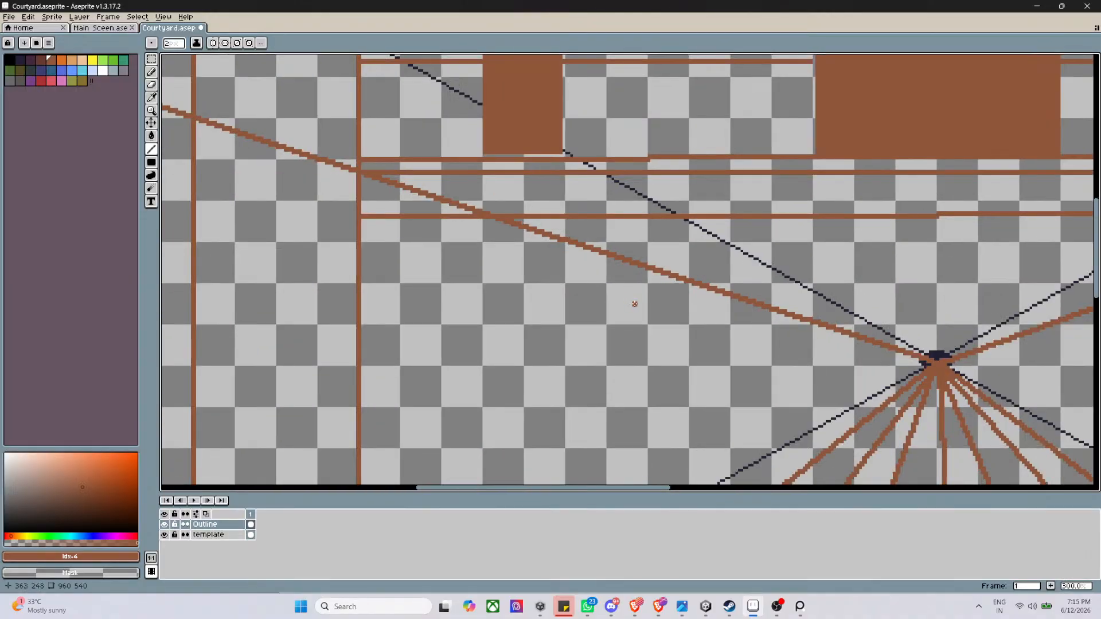
{"action": "key", "text": "b"}
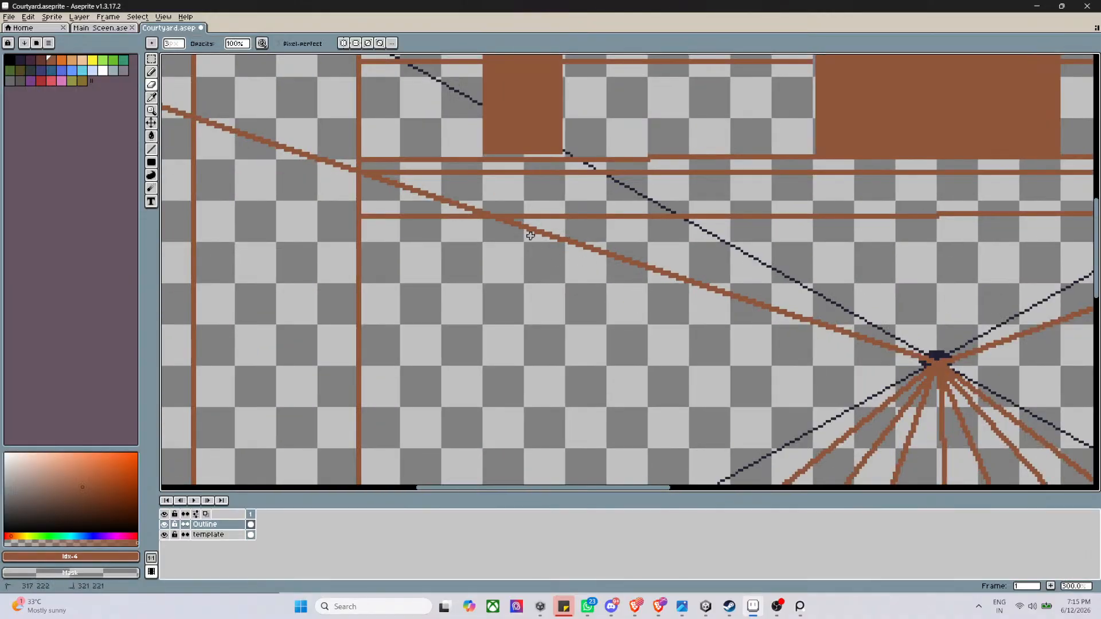
Erase the brown left diagonal between the back wall's lower horizontal line and the vanishing point, plus the floor-line ends around that point
{"action": "mouse_move", "coordinate": [497, 232]}
{"action": "left_mouse_down"}
{"action": "mouse_move", "coordinate": [530, 226]}
{"action": "mouse_move", "coordinate": [494, 224]}
{"action": "mouse_move", "coordinate": [619, 247]}
{"action": "mouse_move", "coordinate": [654, 262]}
{"action": "mouse_move", "coordinate": [570, 252]}
{"action": "mouse_move", "coordinate": [582, 237]}
{"action": "mouse_move", "coordinate": [556, 243]}
{"action": "mouse_move", "coordinate": [600, 246]}
{"action": "mouse_move", "coordinate": [592, 259]}
{"action": "mouse_move", "coordinate": [644, 277]}
{"action": "mouse_move", "coordinate": [740, 283]}
{"action": "mouse_move", "coordinate": [648, 288]}
{"action": "mouse_move", "coordinate": [688, 302]}
{"action": "mouse_move", "coordinate": [763, 301]}
{"action": "mouse_move", "coordinate": [704, 300]}
{"action": "mouse_move", "coordinate": [717, 291]}
{"action": "mouse_move", "coordinate": [784, 301]}
{"action": "mouse_move", "coordinate": [784, 318]}
{"action": "mouse_move", "coordinate": [797, 319]}
{"action": "mouse_move", "coordinate": [774, 311]}
{"action": "mouse_move", "coordinate": [922, 349]}
{"action": "left_mouse_up"}
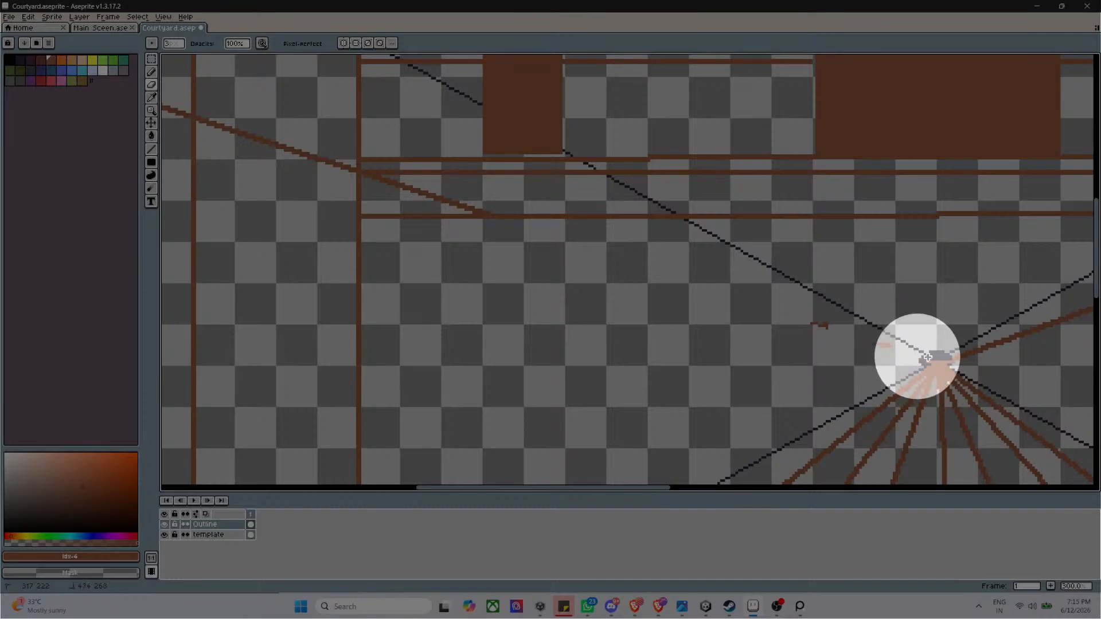
{"action": "mouse_move", "coordinate": [824, 334]}
{"action": "left_mouse_down"}
{"action": "mouse_move", "coordinate": [895, 334]}
{"action": "mouse_move", "coordinate": [964, 356]}
{"action": "mouse_move", "coordinate": [900, 392]}
{"action": "mouse_move", "coordinate": [933, 372]}
{"action": "mouse_move", "coordinate": [935, 386]}
{"action": "mouse_move", "coordinate": [909, 379]}
{"action": "mouse_move", "coordinate": [907, 419]}
{"action": "mouse_move", "coordinate": [954, 399]}
{"action": "left_mouse_up"}
{"action": "scroll", "coordinate": [954, 400], "scroll_direction": "down", "scroll_amount": 4}
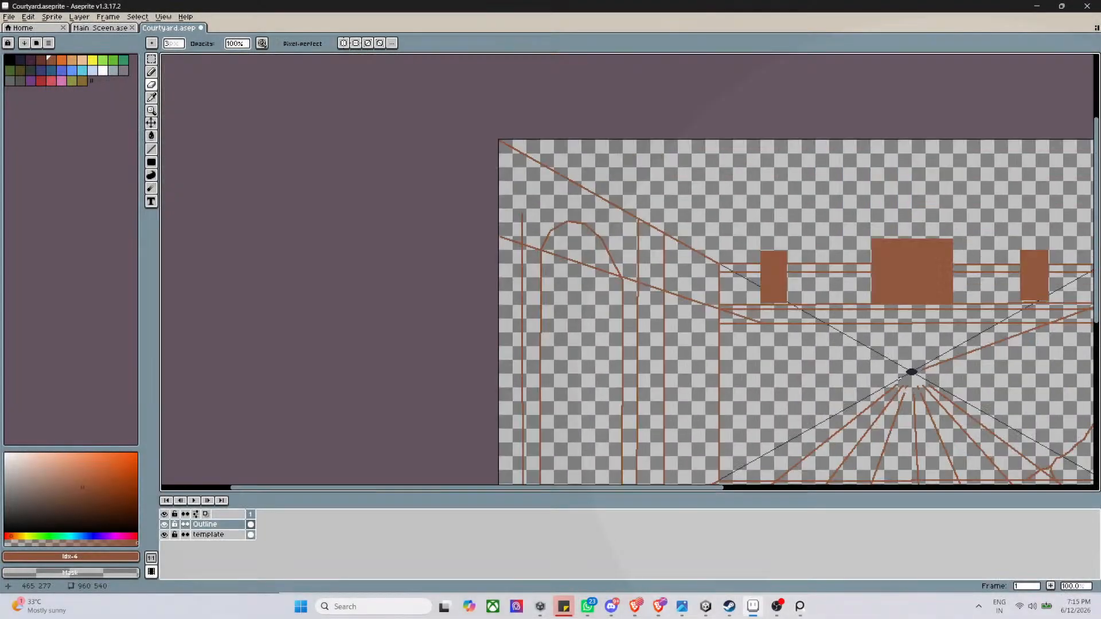
Erase the two leftmost floor lines above the back wall's base and clear the remaining floor-line ends below the vanishing point
{"action": "scroll", "coordinate": [933, 419], "scroll_direction": "up", "scroll_amount": 4}
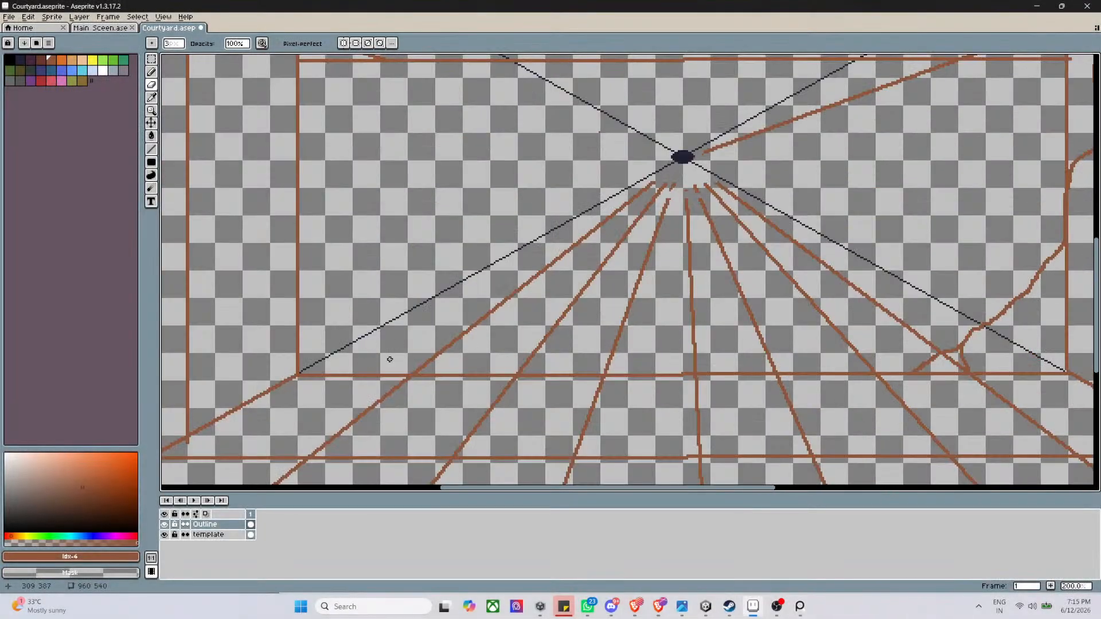
{"action": "left_click_drag", "start_coordinate": [422, 364], "coordinate": [480, 313]}
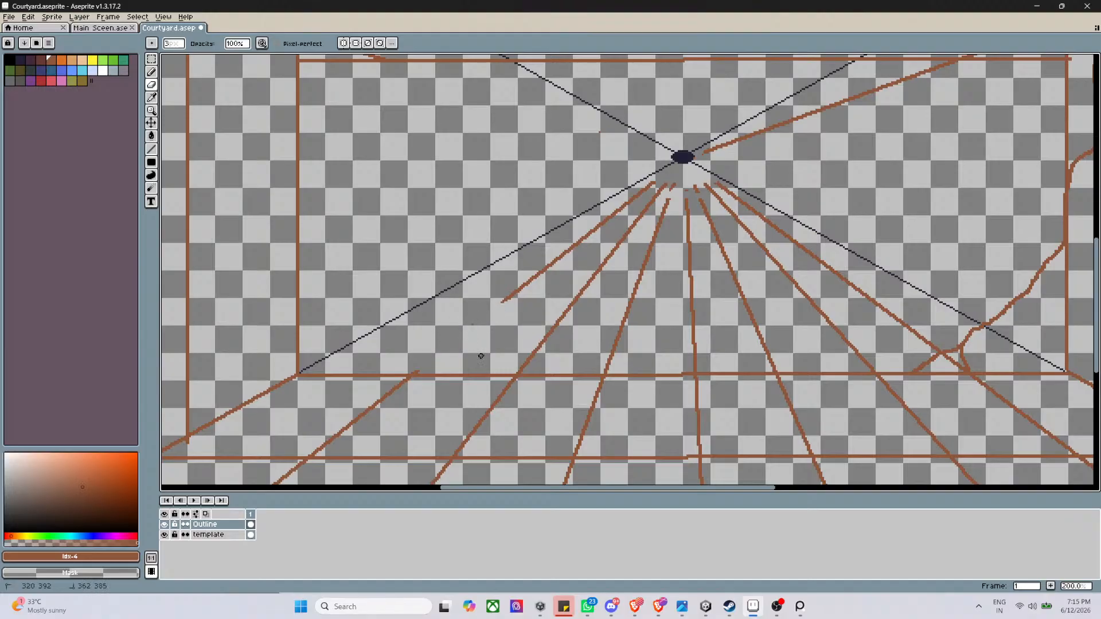
{"action": "mouse_move", "coordinate": [485, 319]}
{"action": "left_mouse_down"}
{"action": "mouse_move", "coordinate": [588, 262]}
{"action": "mouse_move", "coordinate": [527, 286]}
{"action": "mouse_move", "coordinate": [558, 258]}
{"action": "mouse_move", "coordinate": [535, 263]}
{"action": "mouse_move", "coordinate": [558, 265]}
{"action": "mouse_move", "coordinate": [547, 256]}
{"action": "mouse_move", "coordinate": [550, 265]}
{"action": "mouse_move", "coordinate": [630, 194]}
{"action": "mouse_move", "coordinate": [622, 196]}
{"action": "mouse_move", "coordinate": [579, 239]}
{"action": "mouse_move", "coordinate": [649, 184]}
{"action": "mouse_move", "coordinate": [673, 186]}
{"action": "mouse_move", "coordinate": [631, 210]}
{"action": "mouse_move", "coordinate": [698, 177]}
{"action": "mouse_move", "coordinate": [686, 197]}
{"action": "mouse_move", "coordinate": [777, 193]}
{"action": "mouse_move", "coordinate": [665, 223]}
{"action": "mouse_move", "coordinate": [598, 212]}
{"action": "mouse_move", "coordinate": [780, 190]}
{"action": "mouse_move", "coordinate": [817, 216]}
{"action": "mouse_move", "coordinate": [612, 239]}
{"action": "mouse_move", "coordinate": [678, 221]}
{"action": "mouse_move", "coordinate": [650, 205]}
{"action": "mouse_move", "coordinate": [525, 361]}
{"action": "left_mouse_up"}
{"action": "left_click_drag", "start_coordinate": [562, 318], "coordinate": [531, 357]}
{"action": "mouse_move", "coordinate": [603, 260]}
{"action": "left_mouse_down"}
{"action": "mouse_move", "coordinate": [586, 295]}
{"action": "mouse_move", "coordinate": [614, 248]}
{"action": "left_mouse_up"}
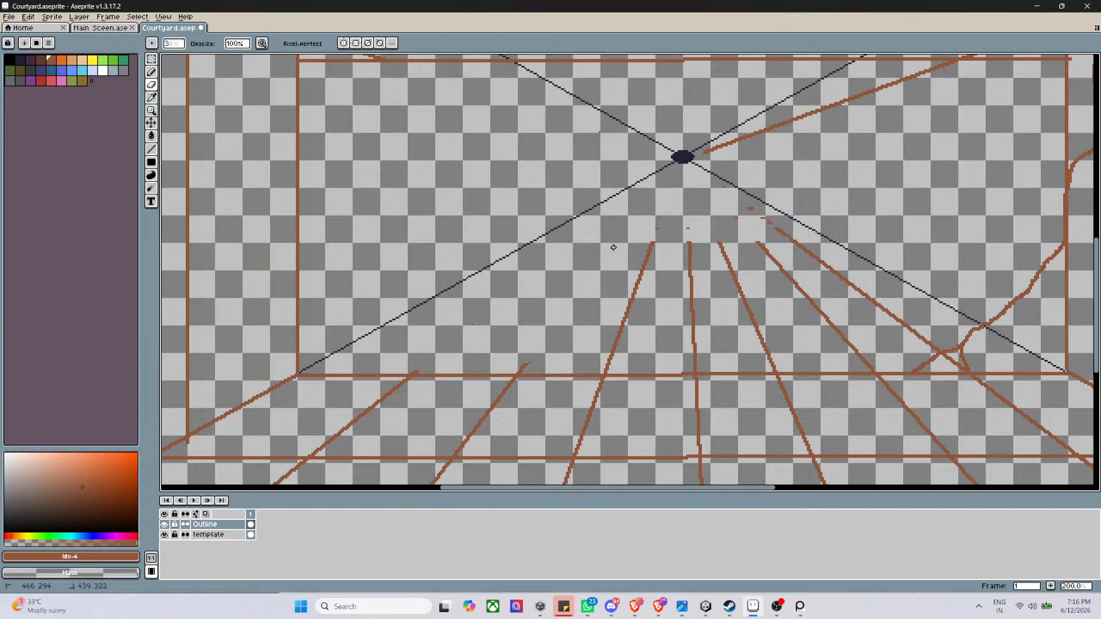
{"action": "mouse_move", "coordinate": [669, 212]}
{"action": "left_mouse_down"}
{"action": "mouse_move", "coordinate": [777, 220]}
{"action": "mouse_move", "coordinate": [775, 205]}
{"action": "mouse_move", "coordinate": [701, 174]}
{"action": "left_mouse_up"}
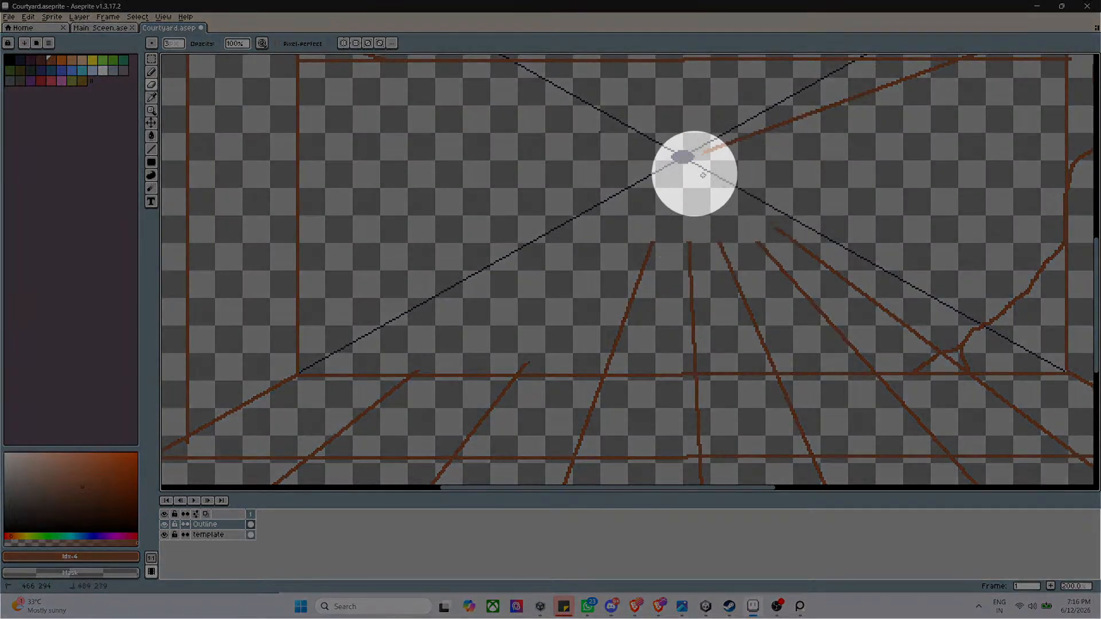
Erase the brown right diagonal from the vanishing point up to the back wall's lower horizontal line
{"action": "scroll", "coordinate": [802, 220], "scroll_direction": "down", "scroll_amount": 3}
{"action": "scroll", "coordinate": [847, 170], "scroll_direction": "up", "scroll_amount": 3}
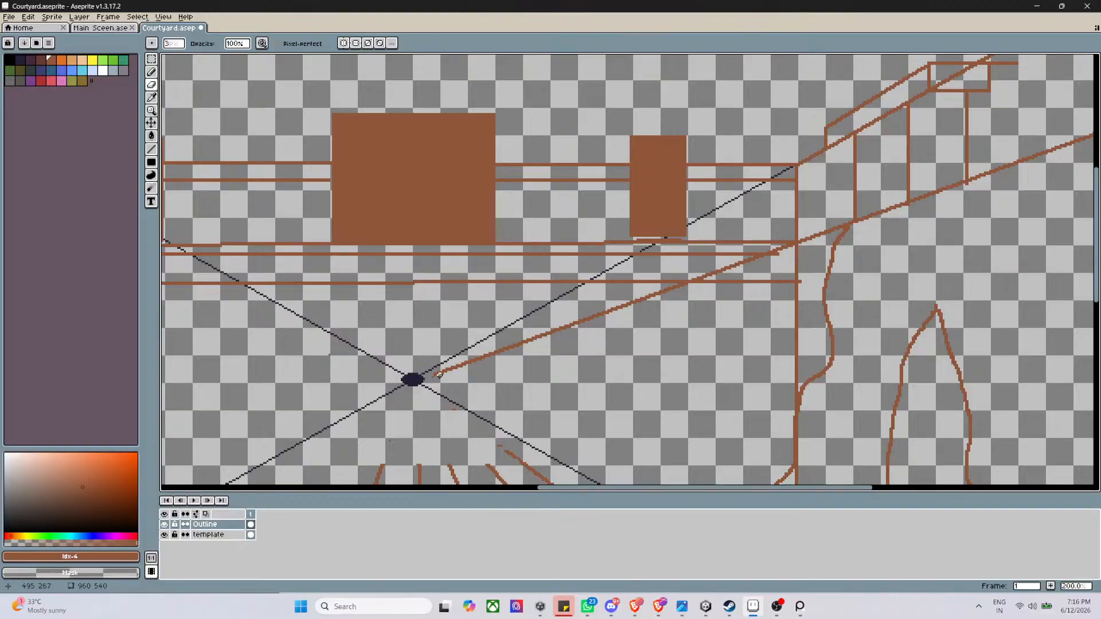
{"action": "mouse_move", "coordinate": [440, 376]}
{"action": "left_mouse_down"}
{"action": "mouse_move", "coordinate": [490, 363]}
{"action": "mouse_move", "coordinate": [457, 371]}
{"action": "mouse_move", "coordinate": [500, 342]}
{"action": "mouse_move", "coordinate": [563, 336]}
{"action": "mouse_move", "coordinate": [548, 331]}
{"action": "mouse_move", "coordinate": [503, 345]}
{"action": "mouse_move", "coordinate": [559, 342]}
{"action": "mouse_move", "coordinate": [692, 289]}
{"action": "left_mouse_up"}
{"action": "scroll", "coordinate": [723, 313], "scroll_direction": "down", "scroll_amount": 2}
{"action": "scroll", "coordinate": [736, 298], "scroll_direction": "up", "scroll_amount": 5}
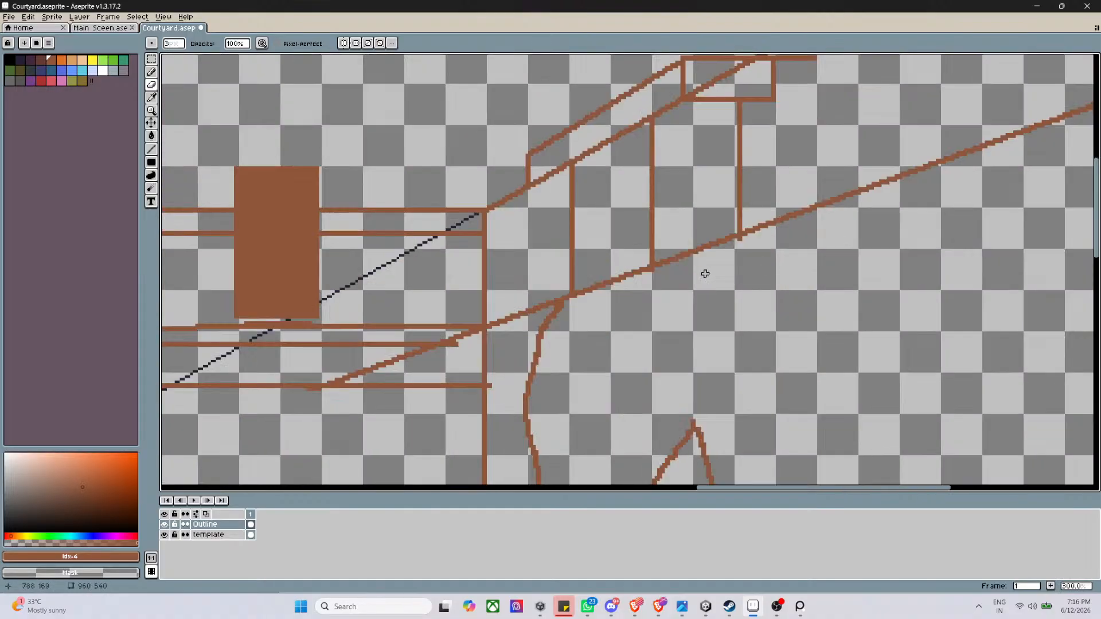
Erase the brown right roof diagonal from the back wall to the slanted ledge, inside the small box and on to the canvas corner
{"action": "scroll", "coordinate": [484, 324], "scroll_direction": "down", "scroll_amount": 2}
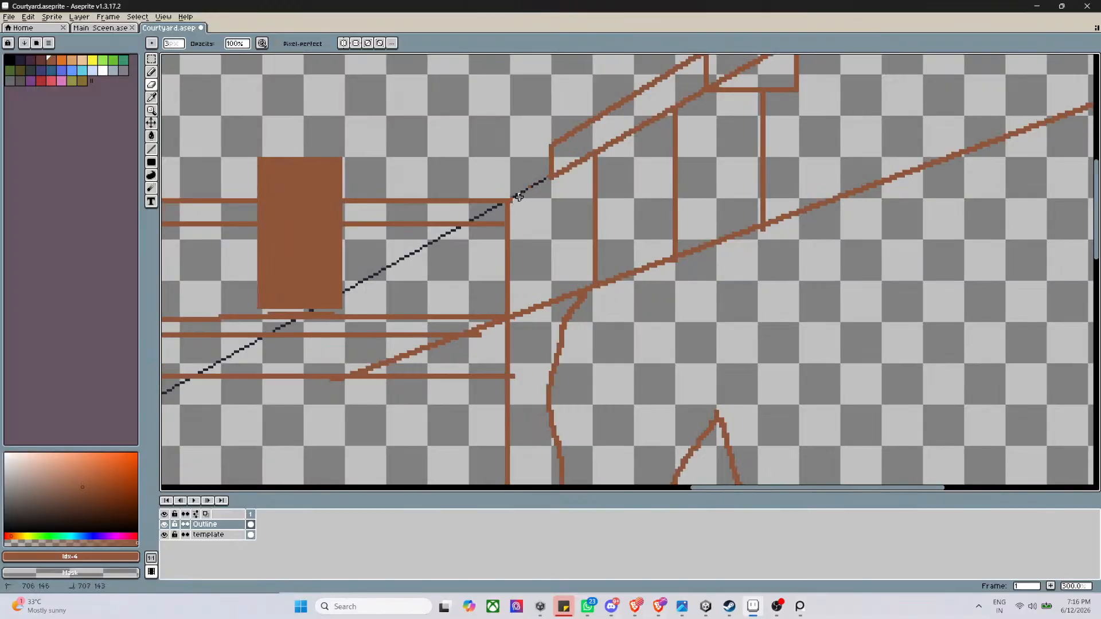
{"action": "scroll", "coordinate": [549, 201], "scroll_direction": "down", "scroll_amount": 2}
{"action": "scroll", "coordinate": [652, 152], "scroll_direction": "up", "scroll_amount": 2}
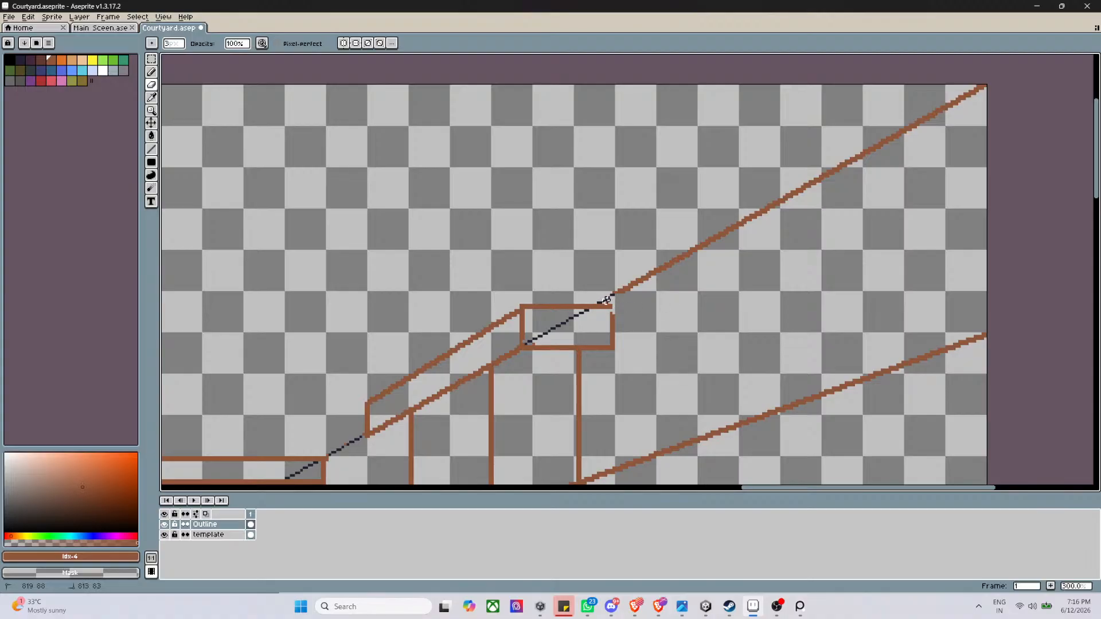
{"action": "mouse_move", "coordinate": [601, 298]}
{"action": "left_mouse_down"}
{"action": "mouse_move", "coordinate": [650, 282]}
{"action": "mouse_move", "coordinate": [723, 232]}
{"action": "mouse_move", "coordinate": [640, 264]}
{"action": "mouse_move", "coordinate": [644, 279]}
{"action": "mouse_move", "coordinate": [715, 232]}
{"action": "mouse_move", "coordinate": [877, 164]}
{"action": "mouse_move", "coordinate": [846, 164]}
{"action": "mouse_move", "coordinate": [983, 84]}
{"action": "mouse_move", "coordinate": [811, 192]}
{"action": "mouse_move", "coordinate": [862, 130]}
{"action": "mouse_move", "coordinate": [780, 189]}
{"action": "mouse_move", "coordinate": [792, 203]}
{"action": "mouse_move", "coordinate": [755, 205]}
{"action": "mouse_move", "coordinate": [821, 174]}
{"action": "mouse_move", "coordinate": [709, 254]}
{"action": "left_mouse_up"}
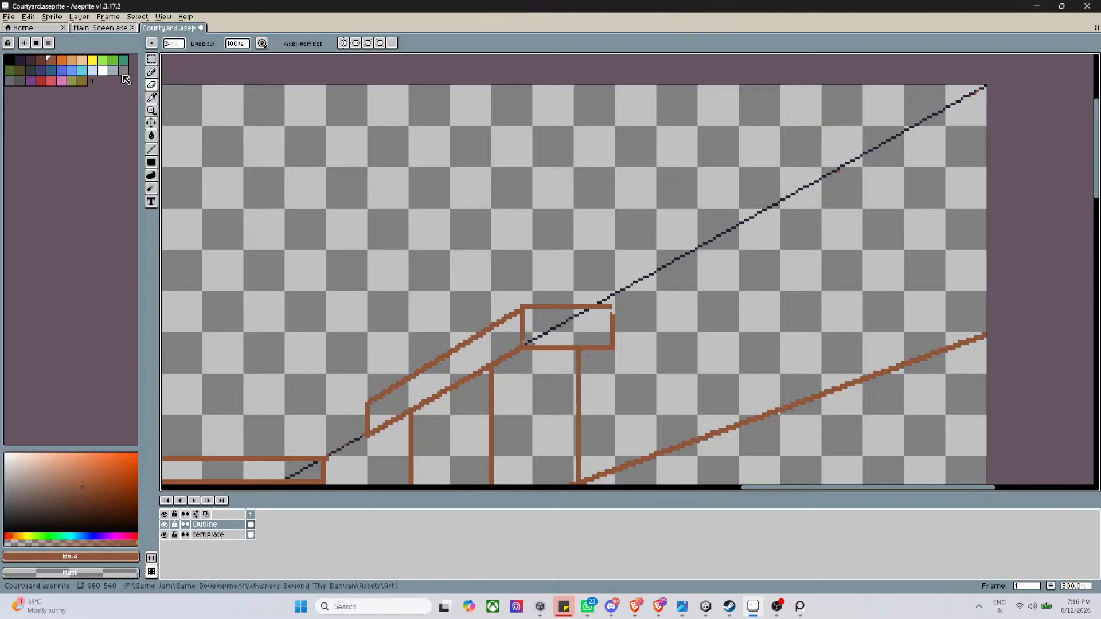
Redraw the missing corner and edge of the small box on the right roofline with the Line tool, and clear the stray pixel
{"action": "left_click", "coordinate": [151, 149]}
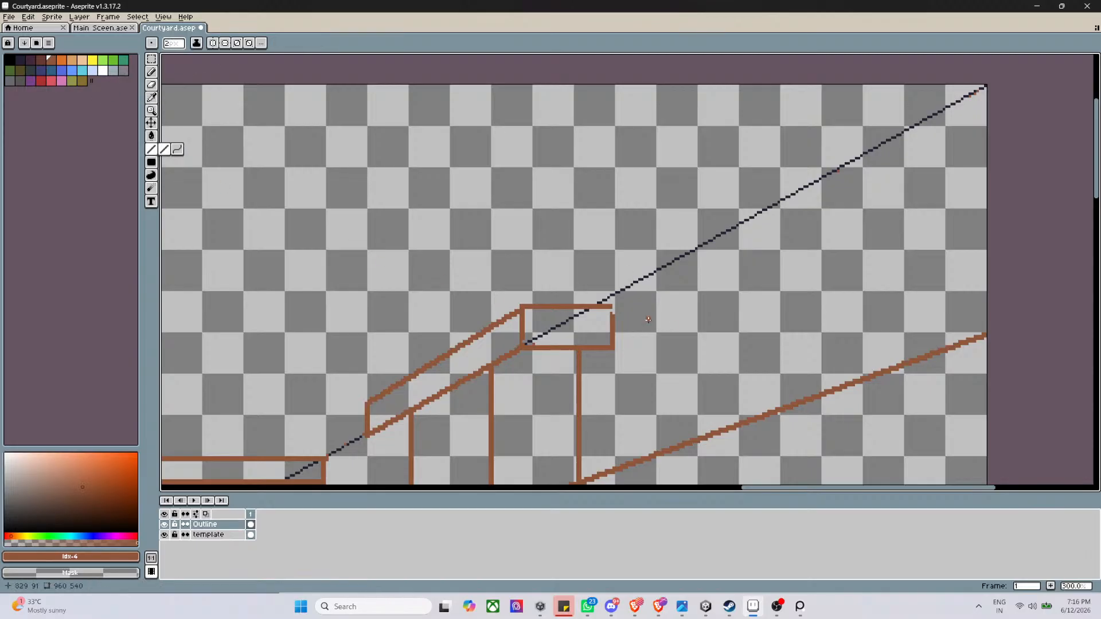
{"action": "scroll", "coordinate": [626, 315], "scroll_direction": "up", "scroll_amount": 3}
{"action": "scroll", "coordinate": [594, 320], "scroll_direction": "up", "scroll_amount": 2}
{"action": "left_click_drag", "start_coordinate": [591, 298], "coordinate": [590, 273]}
{"action": "left_click", "coordinate": [230, 417]}
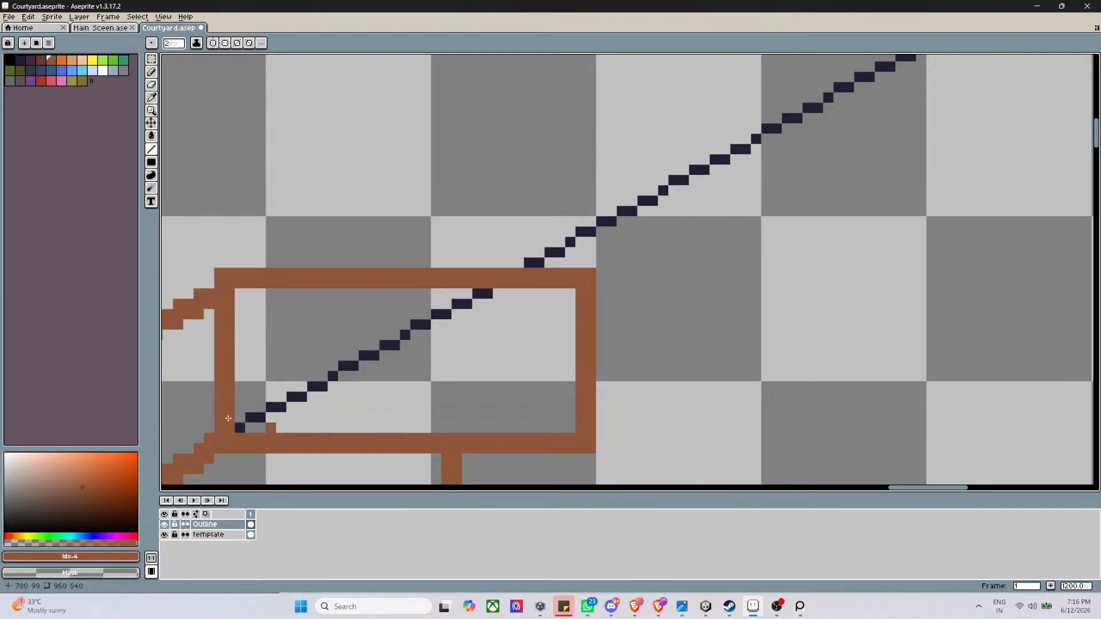
{"action": "left_click", "coordinate": [153, 86]}
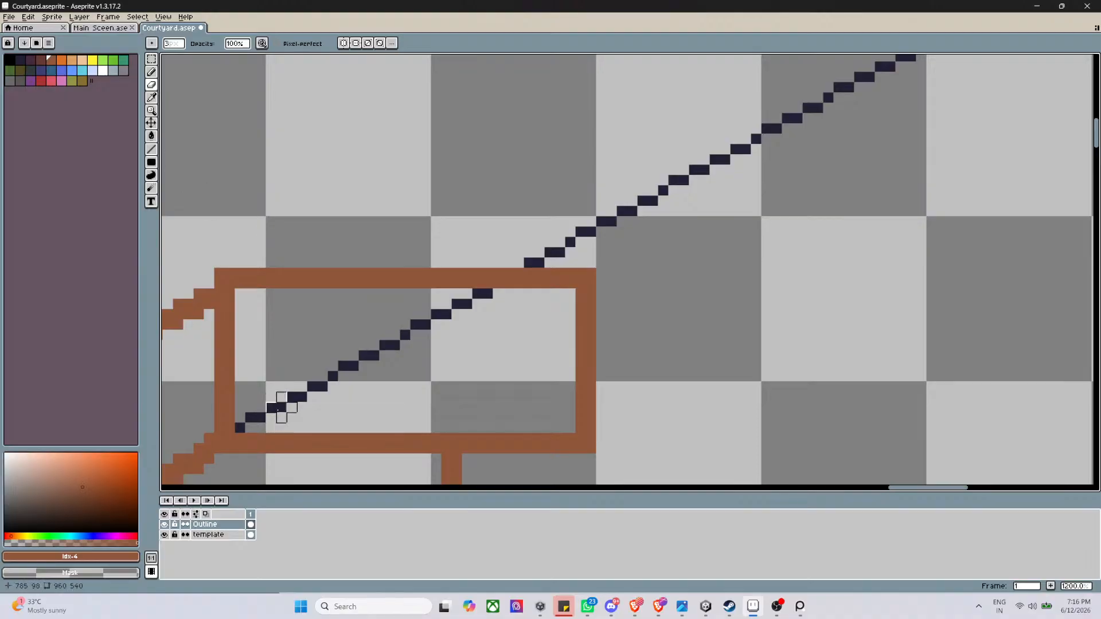
{"action": "scroll", "coordinate": [339, 310], "scroll_direction": "down", "scroll_amount": 5}
{"action": "scroll", "coordinate": [343, 315], "scroll_direction": "down", "scroll_amount": 7}
{"action": "scroll", "coordinate": [501, 273], "scroll_direction": "up", "scroll_amount": 6}
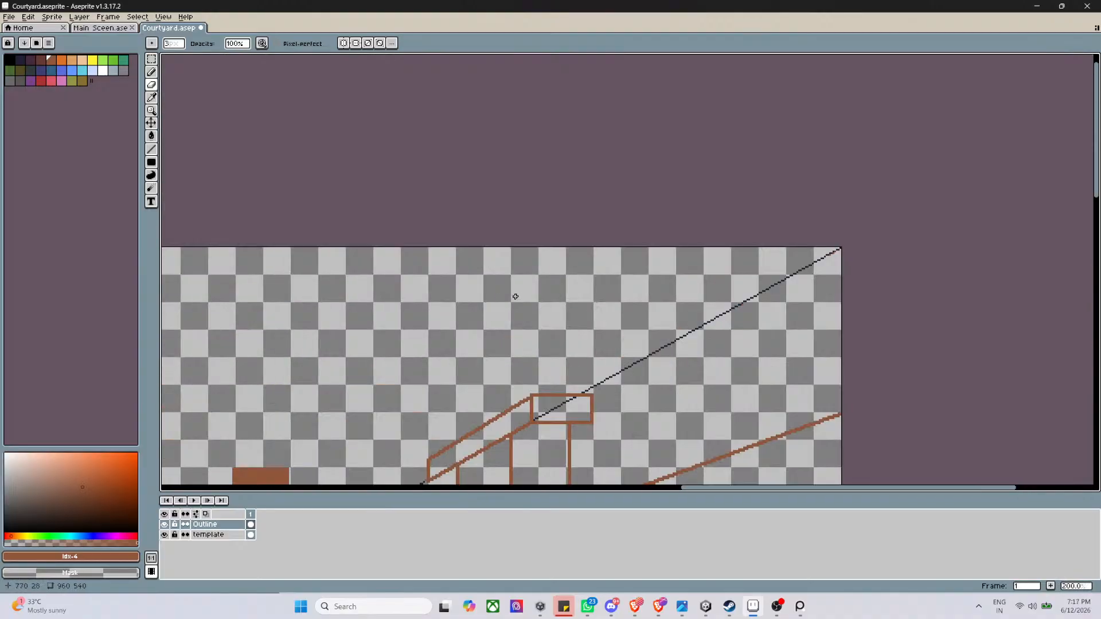
{"action": "scroll", "coordinate": [518, 288], "scroll_direction": "down", "scroll_amount": 5}
{"action": "scroll", "coordinate": [698, 372], "scroll_direction": "up", "scroll_amount": 2}
{"action": "scroll", "coordinate": [701, 378], "scroll_direction": "down", "scroll_amount": 2}
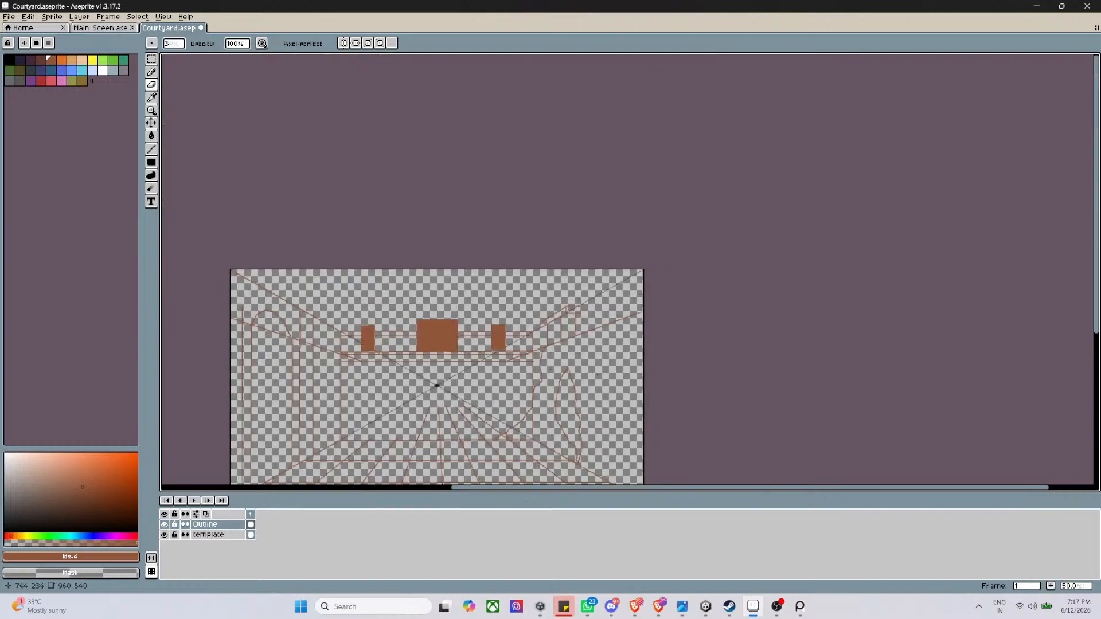
{"action": "scroll", "coordinate": [607, 349], "scroll_direction": "up", "scroll_amount": 3}
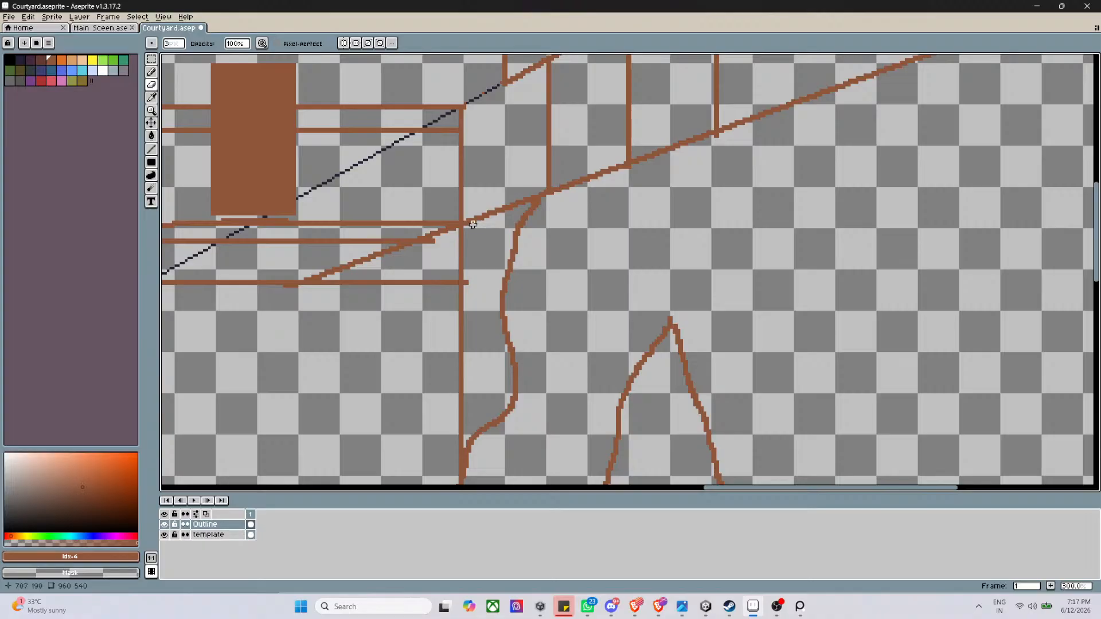
{"action": "mouse_move", "coordinate": [472, 224]}
{"action": "left_mouse_down"}
{"action": "mouse_move", "coordinate": [529, 195]}
{"action": "mouse_move", "coordinate": [470, 224]}
{"action": "left_mouse_up"}
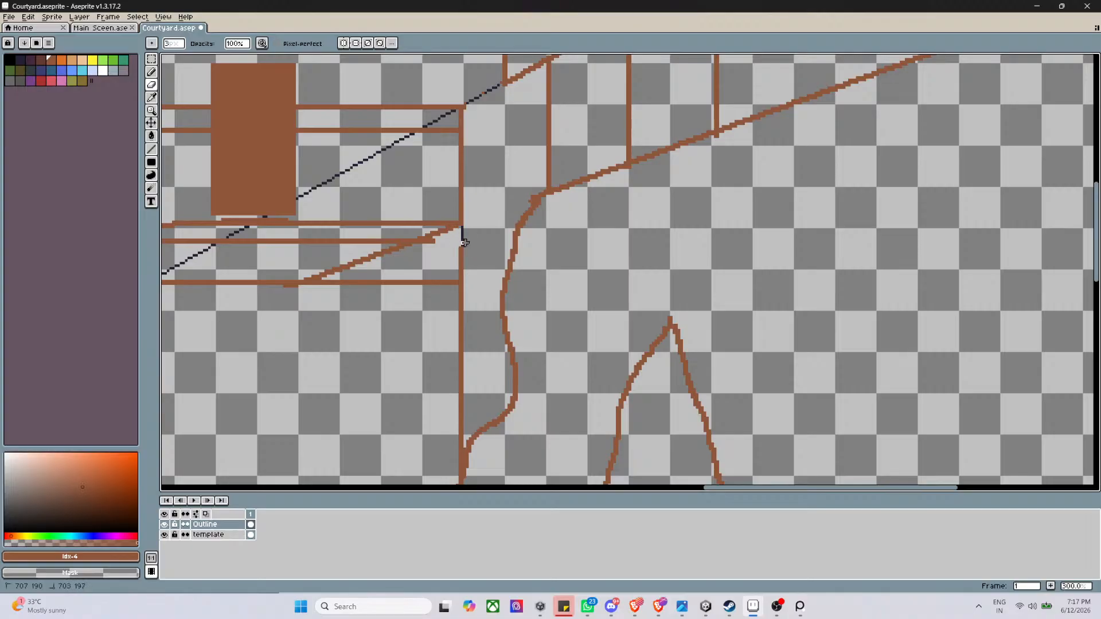
{"action": "left_click_drag", "start_coordinate": [465, 242], "coordinate": [471, 258]}
{"action": "key", "text": "ctrl+z"}
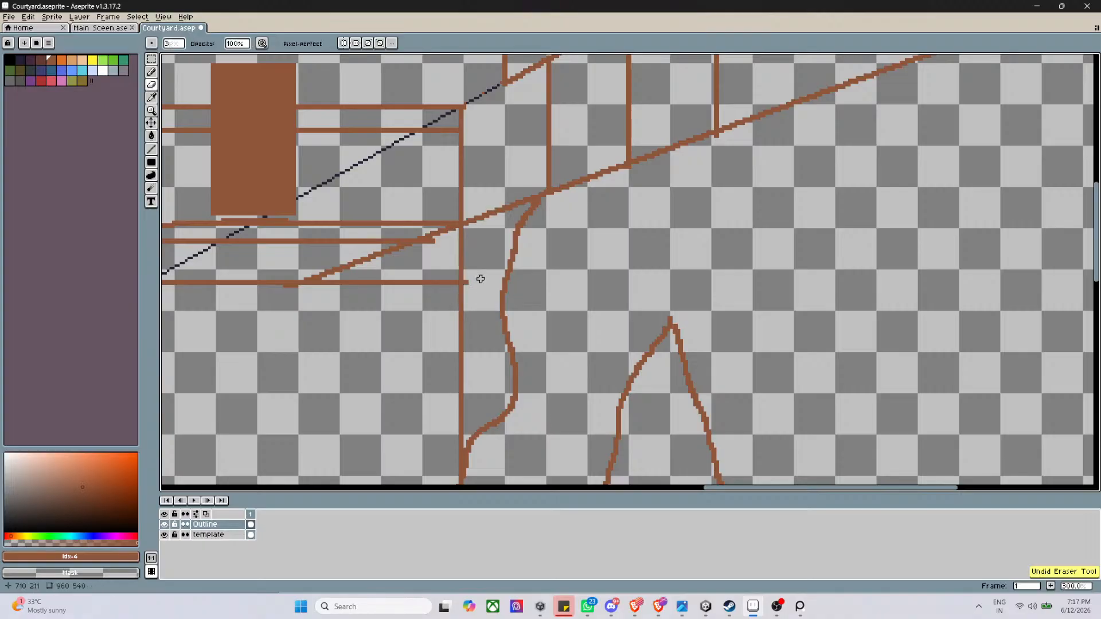
Erase the right wall's lower diagonal from the top of the wavy outline across the back wall's right edge
{"action": "key", "text": "e"}
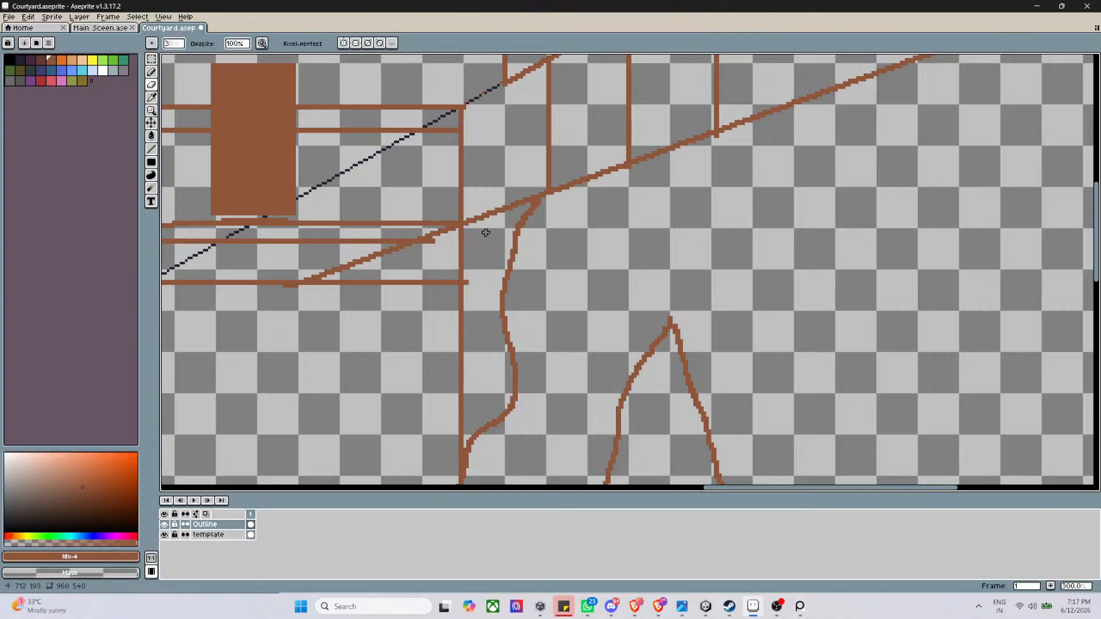
{"action": "mouse_move", "coordinate": [485, 234]}
{"action": "left_mouse_down"}
{"action": "mouse_move", "coordinate": [476, 224]}
{"action": "mouse_move", "coordinate": [517, 204]}
{"action": "left_mouse_up"}
{"action": "left_click", "coordinate": [527, 199]}
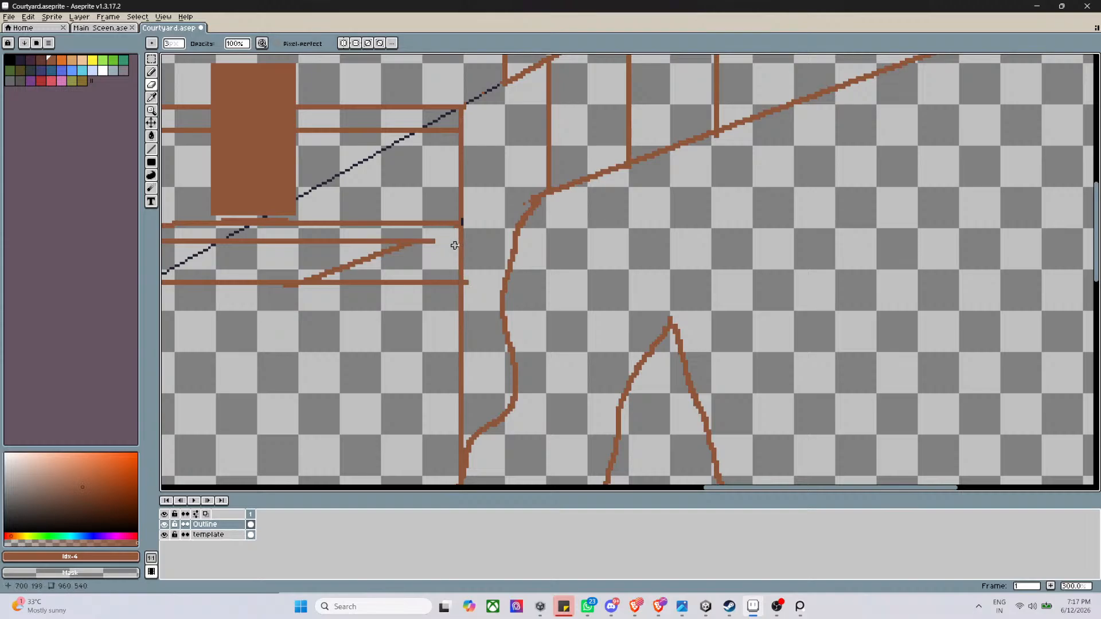
Erase the brown vertical right edge of the back wall from below its horizontal bands down to the floor, keeping the wavy outline
{"action": "scroll", "coordinate": [454, 250], "scroll_direction": "down", "scroll_amount": 3}
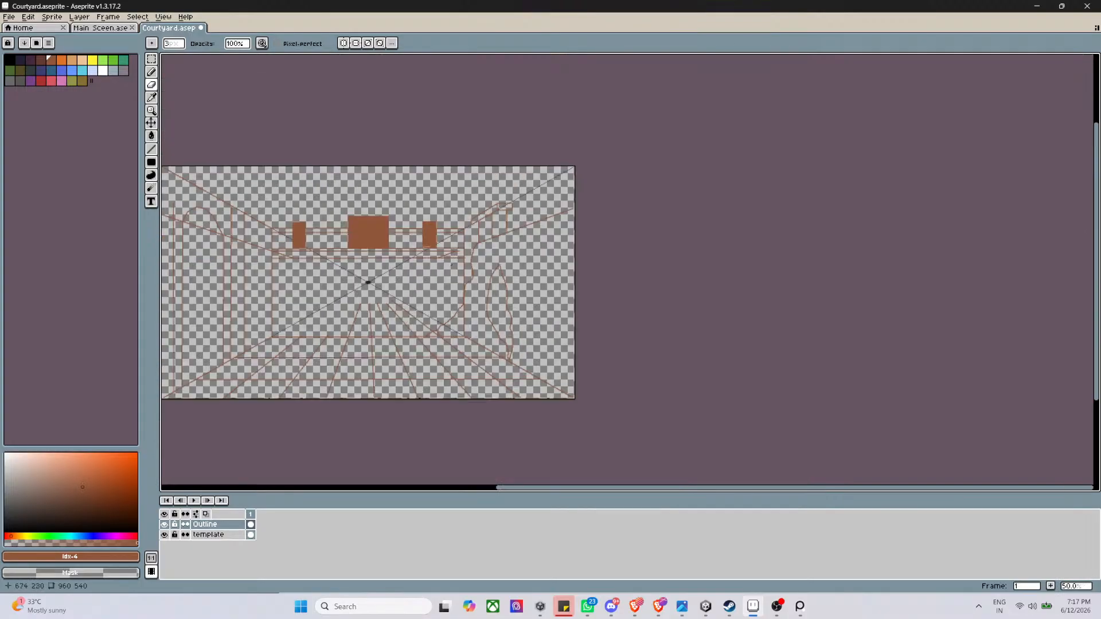
{"action": "scroll", "coordinate": [367, 278], "scroll_direction": "up", "scroll_amount": 2}
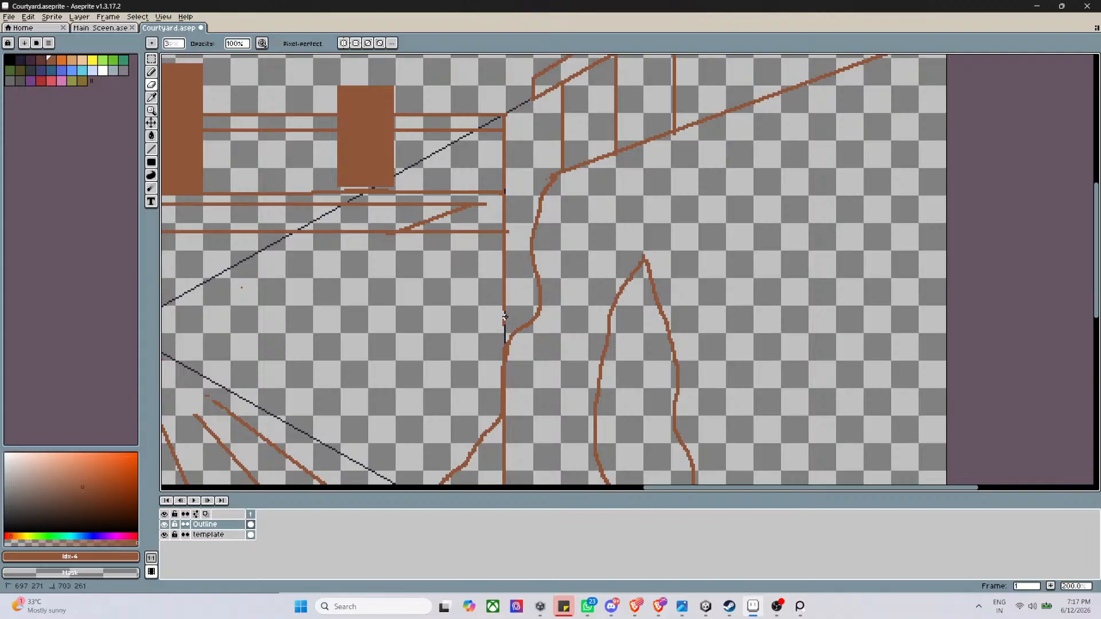
{"action": "left_click_drag", "start_coordinate": [504, 302], "coordinate": [502, 263]}
{"action": "scroll", "coordinate": [506, 261], "scroll_direction": "down", "scroll_amount": 3}
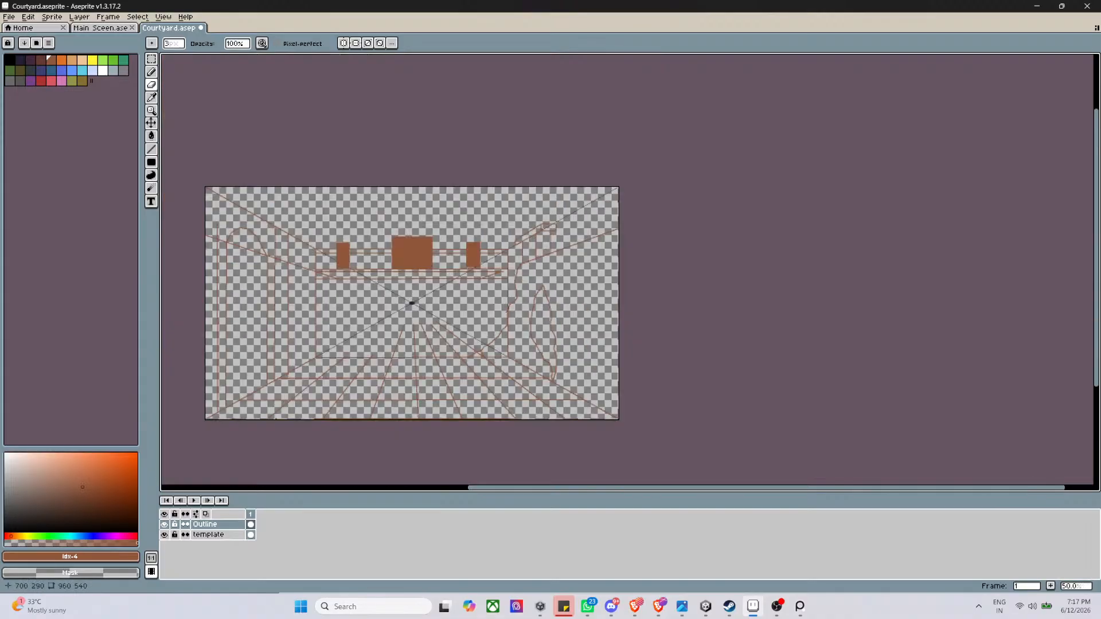
{"action": "scroll", "coordinate": [522, 315], "scroll_direction": "up", "scroll_amount": 6}
{"action": "mouse_move", "coordinate": [524, 319]}
{"action": "left_mouse_down"}
{"action": "mouse_move", "coordinate": [523, 390]}
{"action": "mouse_move", "coordinate": [522, 368]}
{"action": "left_mouse_up"}
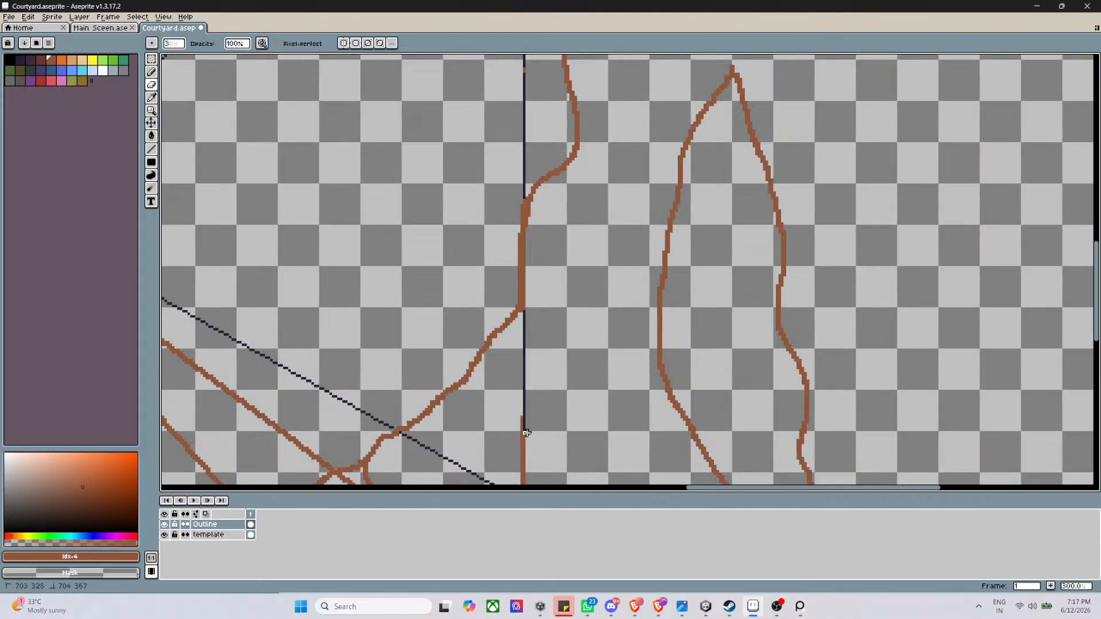
{"action": "left_click_drag", "start_coordinate": [527, 433], "coordinate": [527, 457]}
{"action": "scroll", "coordinate": [527, 454], "scroll_direction": "down", "scroll_amount": 3}
{"action": "scroll", "coordinate": [528, 457], "scroll_direction": "up", "scroll_amount": 3}
{"action": "scroll", "coordinate": [536, 216], "scroll_direction": "up", "scroll_amount": 2}
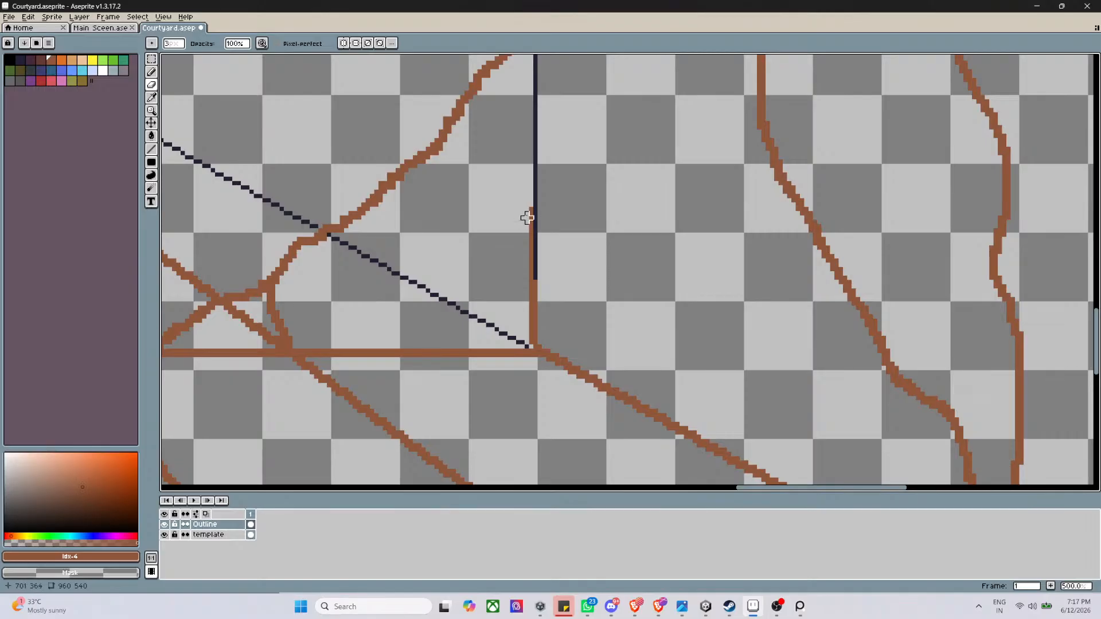
{"action": "left_click_drag", "start_coordinate": [528, 217], "coordinate": [531, 343]}
Erase the leftover diagonal fragment between the two horizontal lines at the back wall's right end, including the pixels protruding beneath
{"action": "scroll", "coordinate": [579, 289], "scroll_direction": "down", "scroll_amount": 6}
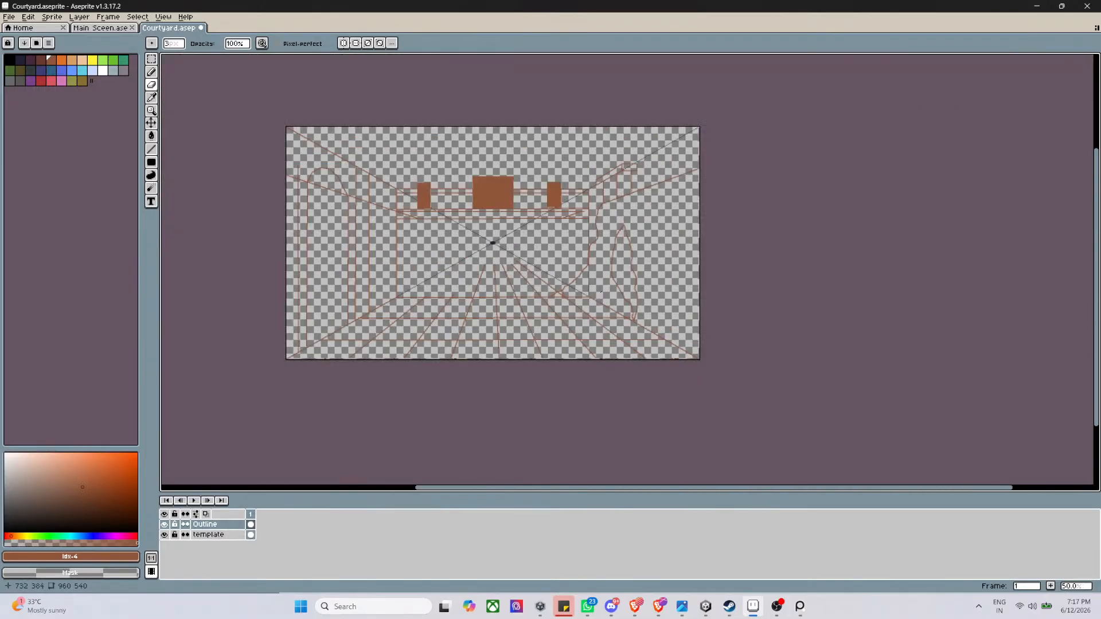
{"action": "scroll", "coordinate": [525, 235], "scroll_direction": "up", "scroll_amount": 3}
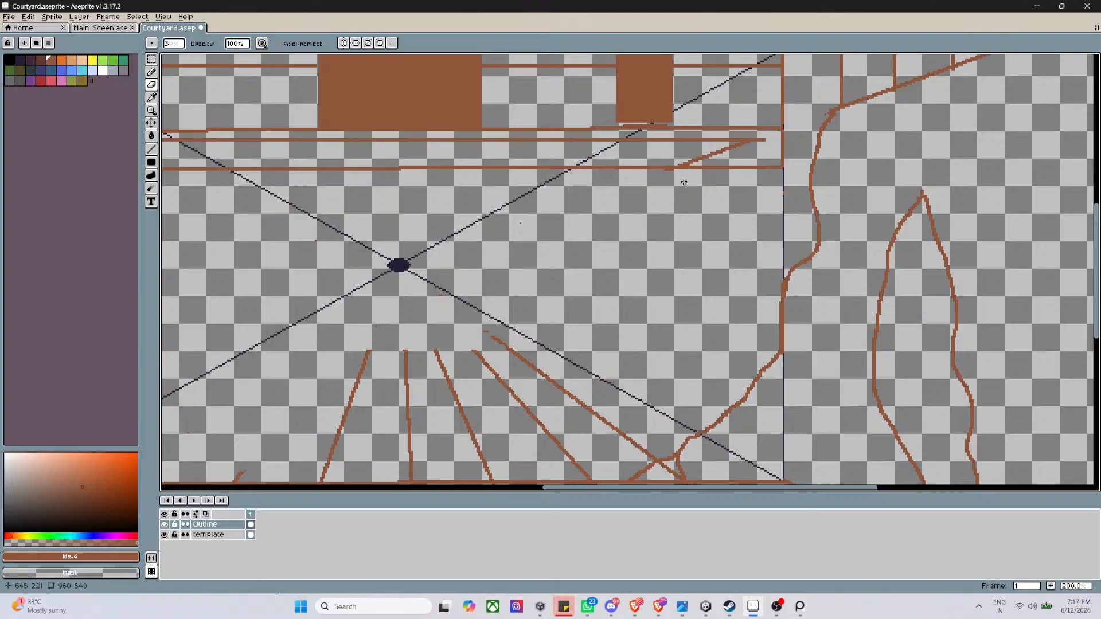
{"action": "scroll", "coordinate": [684, 182], "scroll_direction": "up", "scroll_amount": 4}
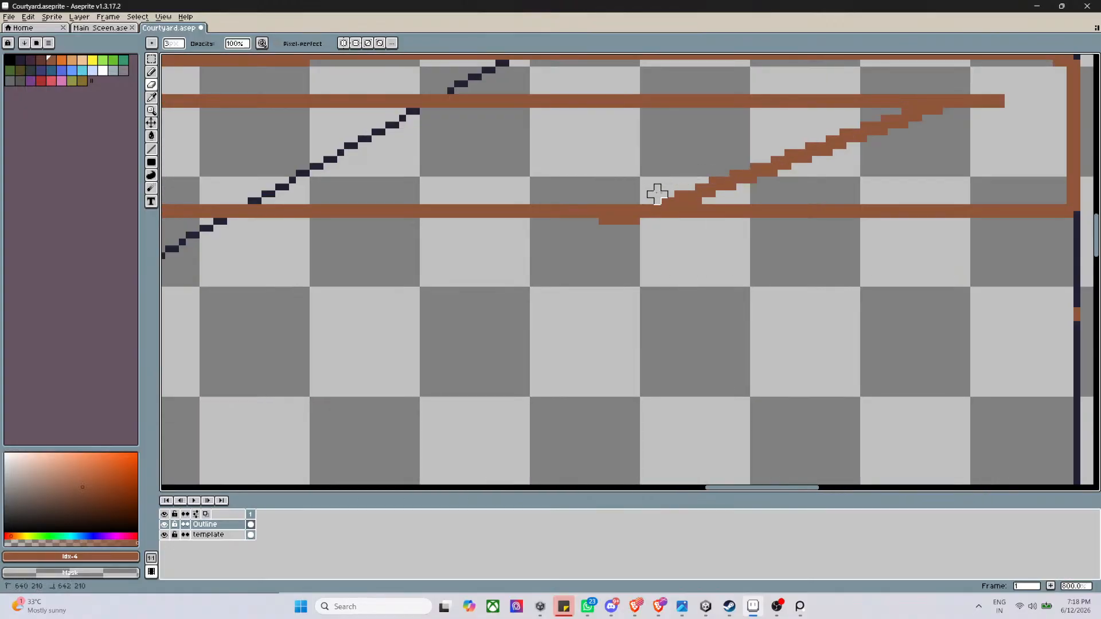
{"action": "mouse_move", "coordinate": [658, 194]}
{"action": "left_mouse_down"}
{"action": "mouse_move", "coordinate": [830, 187]}
{"action": "mouse_move", "coordinate": [836, 181]}
{"action": "mouse_move", "coordinate": [692, 181]}
{"action": "mouse_move", "coordinate": [837, 167]}
{"action": "mouse_move", "coordinate": [747, 166]}
{"action": "mouse_move", "coordinate": [878, 146]}
{"action": "mouse_move", "coordinate": [768, 147]}
{"action": "mouse_move", "coordinate": [912, 139]}
{"action": "mouse_move", "coordinate": [946, 126]}
{"action": "mouse_move", "coordinate": [843, 125]}
{"action": "mouse_move", "coordinate": [940, 126]}
{"action": "mouse_move", "coordinate": [947, 119]}
{"action": "mouse_move", "coordinate": [892, 126]}
{"action": "mouse_move", "coordinate": [939, 115]}
{"action": "left_mouse_up"}
{"action": "left_click_drag", "start_coordinate": [588, 229], "coordinate": [637, 229]}
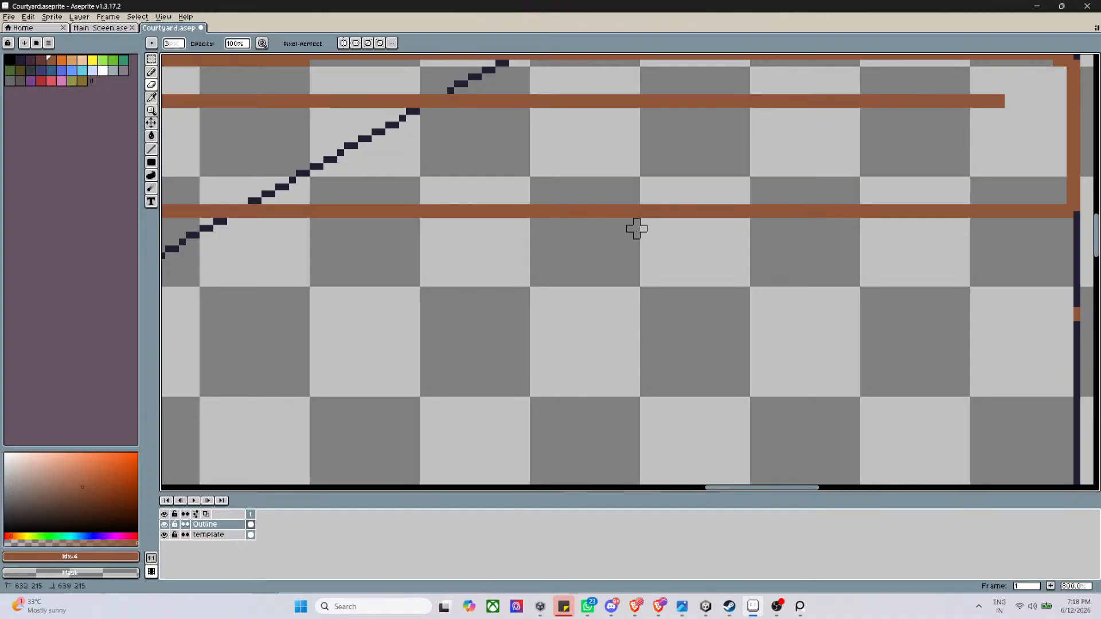
Erase the left diagonal's segment inside the back wall, between its left edge and the lower horizontal line
{"action": "scroll", "coordinate": [649, 256], "scroll_direction": "down", "scroll_amount": 6}
{"action": "scroll", "coordinate": [560, 280], "scroll_direction": "up", "scroll_amount": 1}
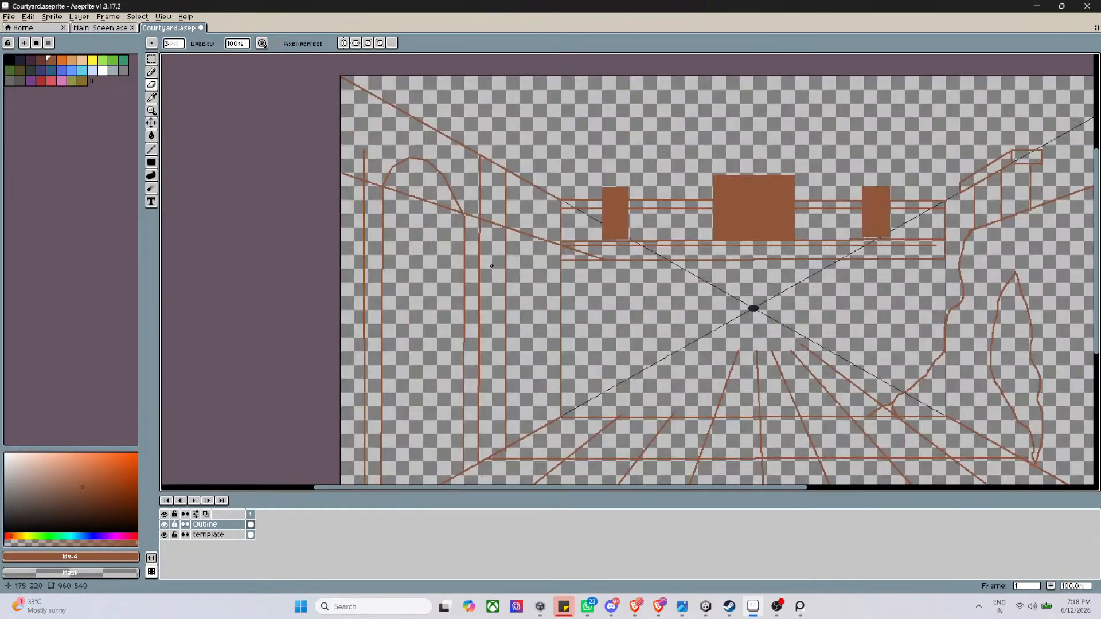
{"action": "scroll", "coordinate": [491, 265], "scroll_direction": "up", "scroll_amount": 5}
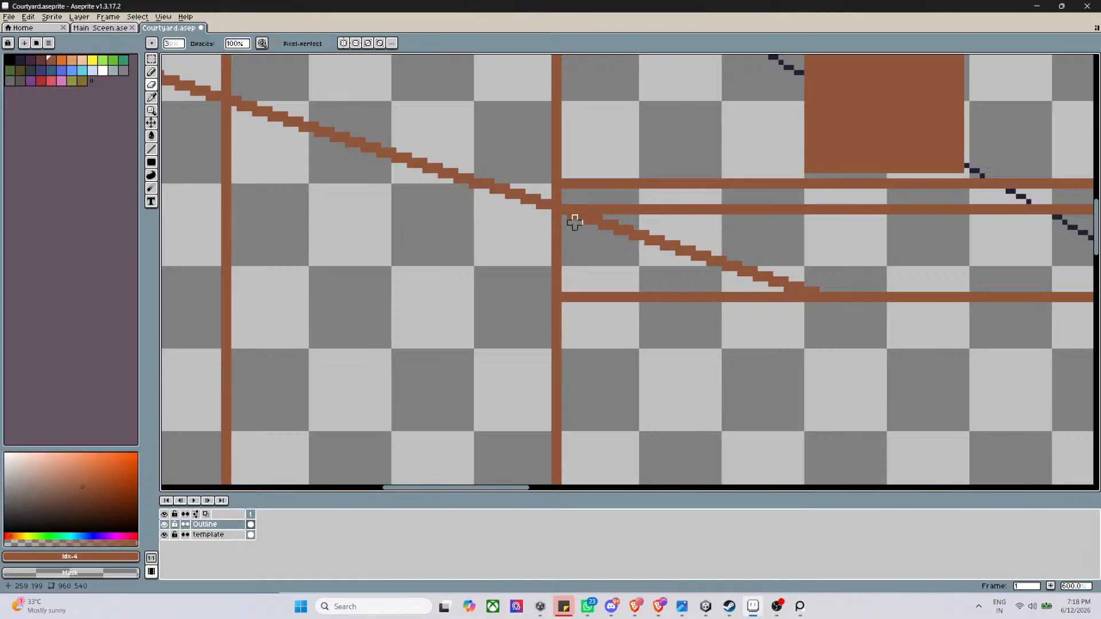
{"action": "mouse_move", "coordinate": [568, 218]}
{"action": "left_mouse_down"}
{"action": "mouse_move", "coordinate": [669, 233]}
{"action": "mouse_move", "coordinate": [632, 244]}
{"action": "mouse_move", "coordinate": [720, 249]}
{"action": "mouse_move", "coordinate": [693, 260]}
{"action": "mouse_move", "coordinate": [761, 264]}
{"action": "mouse_move", "coordinate": [765, 279]}
{"action": "mouse_move", "coordinate": [812, 280]}
{"action": "left_mouse_up"}
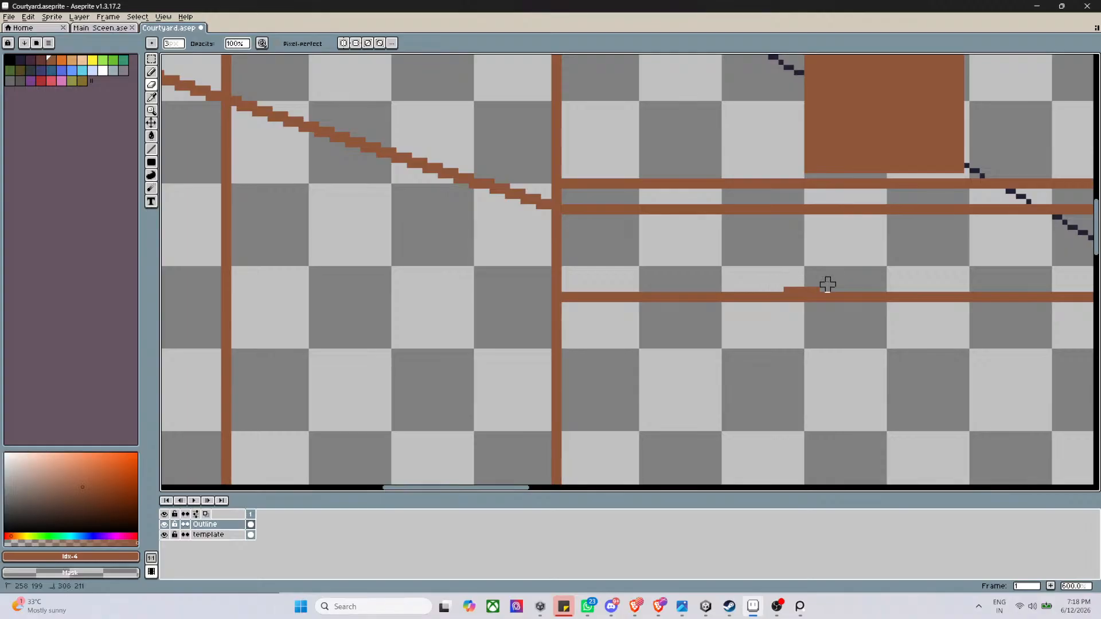
{"action": "scroll", "coordinate": [716, 281], "scroll_direction": "down", "scroll_amount": 9}
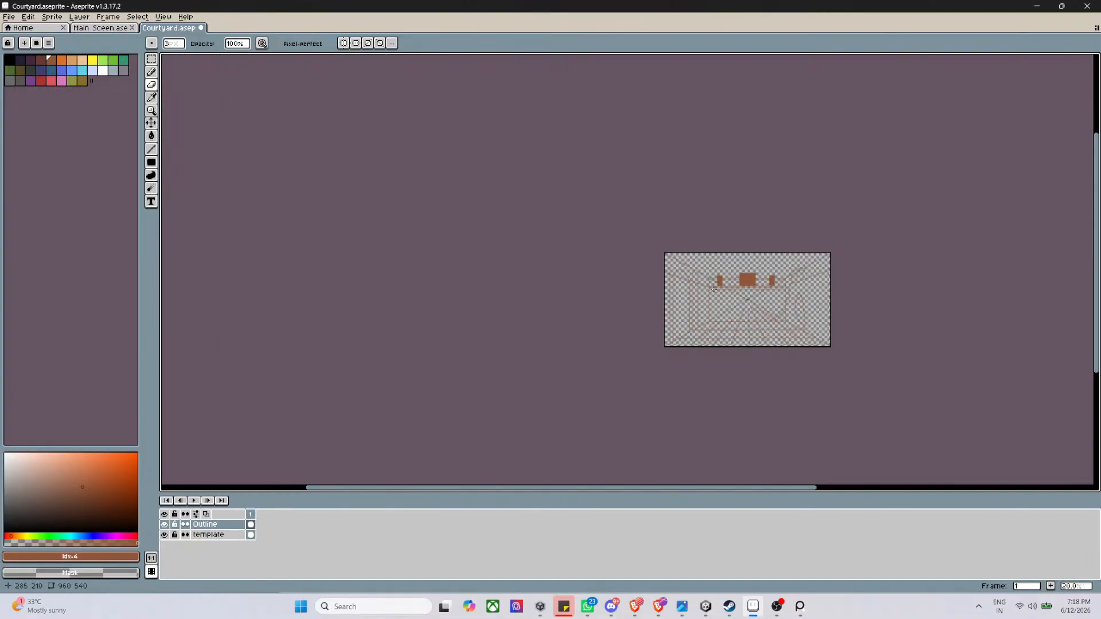
{"action": "scroll", "coordinate": [715, 290], "scroll_direction": "up", "scroll_amount": 7}
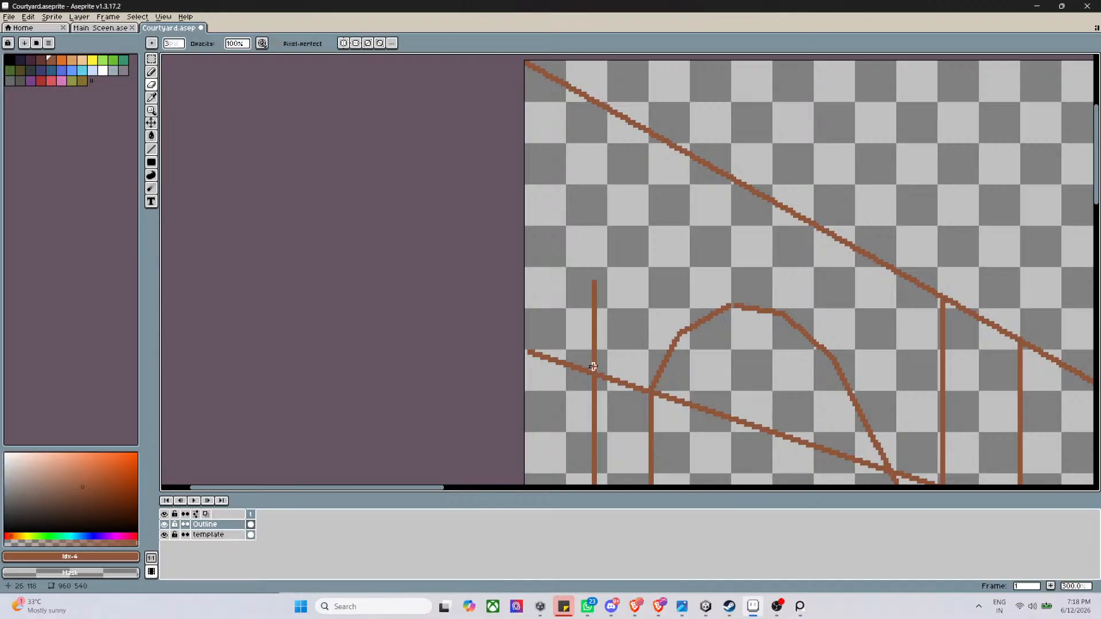
Erase the left wall's lower diagonal between the canvas edge and the leftmost vertical line, including the pixels protruding beside the vertical
{"action": "scroll", "coordinate": [593, 369], "scroll_direction": "down", "scroll_amount": 1}
{"action": "left_click_drag", "start_coordinate": [546, 355], "coordinate": [553, 357]}
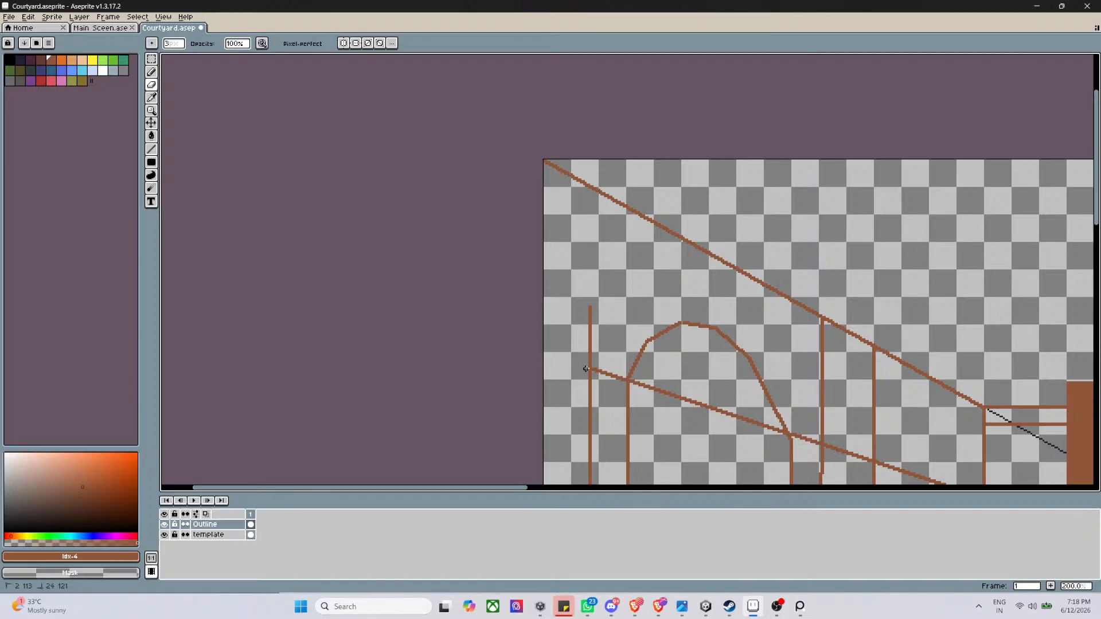
{"action": "scroll", "coordinate": [592, 372], "scroll_direction": "up", "scroll_amount": 8}
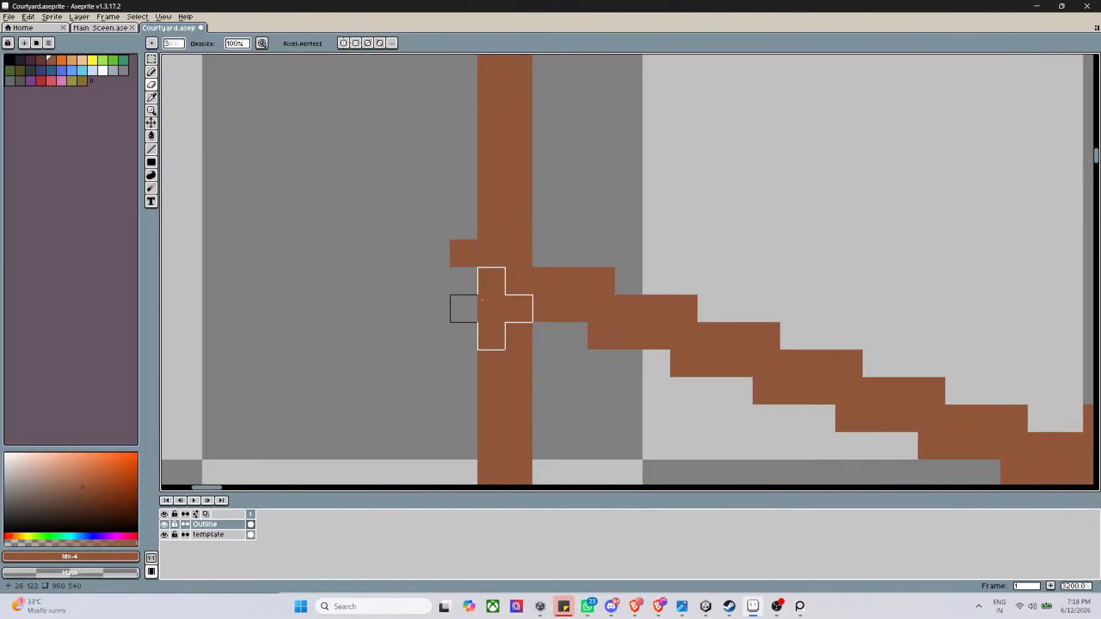
{"action": "left_click", "coordinate": [433, 250]}
Erase the lower diagonal from the leftmost vertical line across the arch's left side, keeping the arch outline intact
{"action": "left_click", "coordinate": [567, 304]}
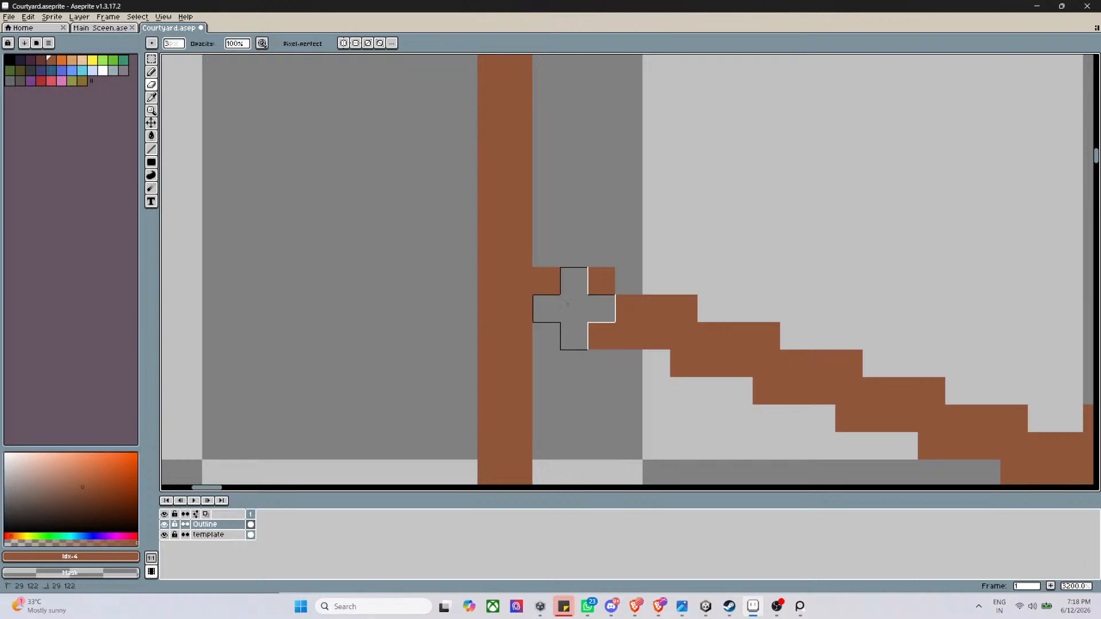
{"action": "mouse_move", "coordinate": [574, 309]}
{"action": "left_mouse_down"}
{"action": "mouse_move", "coordinate": [574, 281]}
{"action": "mouse_move", "coordinate": [657, 363]}
{"action": "mouse_move", "coordinate": [684, 336]}
{"action": "mouse_move", "coordinate": [657, 309]}
{"action": "mouse_move", "coordinate": [711, 364]}
{"action": "mouse_move", "coordinate": [794, 336]}
{"action": "mouse_move", "coordinate": [822, 364]}
{"action": "mouse_move", "coordinate": [918, 405]}
{"action": "left_mouse_up"}
{"action": "scroll", "coordinate": [860, 376], "scroll_direction": "down", "scroll_amount": 5}
{"action": "scroll", "coordinate": [853, 405], "scroll_direction": "up", "scroll_amount": 4}
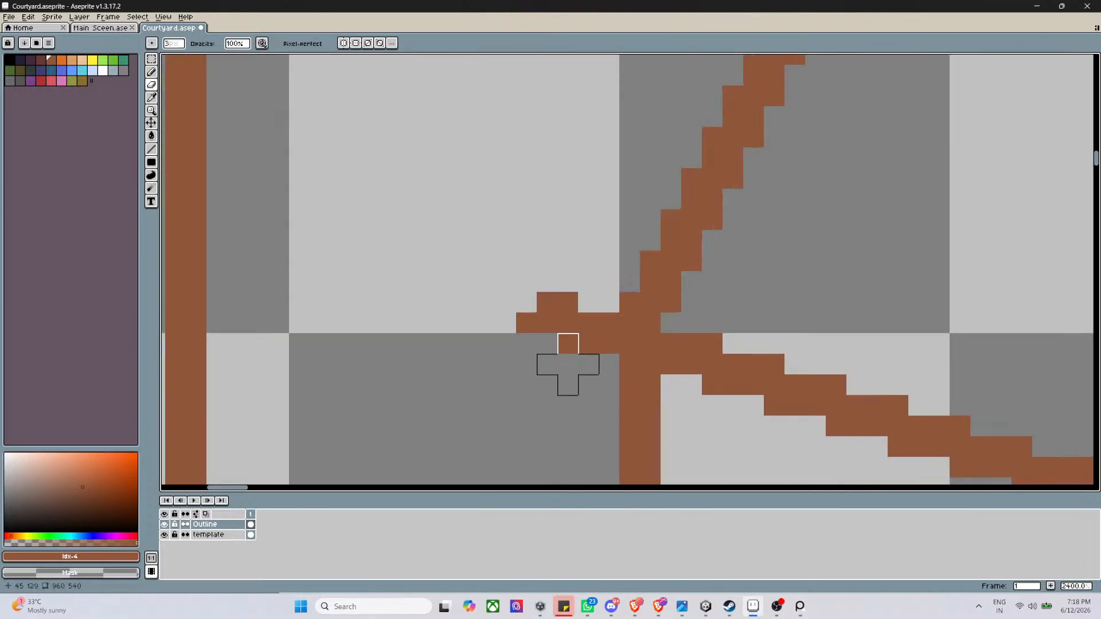
{"action": "mouse_move", "coordinate": [568, 365]}
{"action": "left_mouse_down"}
{"action": "mouse_move", "coordinate": [548, 303]}
{"action": "mouse_move", "coordinate": [568, 344]}
{"action": "mouse_move", "coordinate": [568, 385]}
{"action": "mouse_move", "coordinate": [588, 365]}
{"action": "mouse_move", "coordinate": [588, 324]}
{"action": "mouse_move", "coordinate": [692, 386]}
{"action": "mouse_move", "coordinate": [693, 365]}
{"action": "mouse_move", "coordinate": [733, 323]}
{"action": "mouse_move", "coordinate": [837, 448]}
{"action": "mouse_move", "coordinate": [752, 381]}
{"action": "left_mouse_up"}
{"action": "scroll", "coordinate": [799, 386], "scroll_direction": "down", "scroll_amount": 4}
{"action": "scroll", "coordinate": [889, 406], "scroll_direction": "up", "scroll_amount": 3}
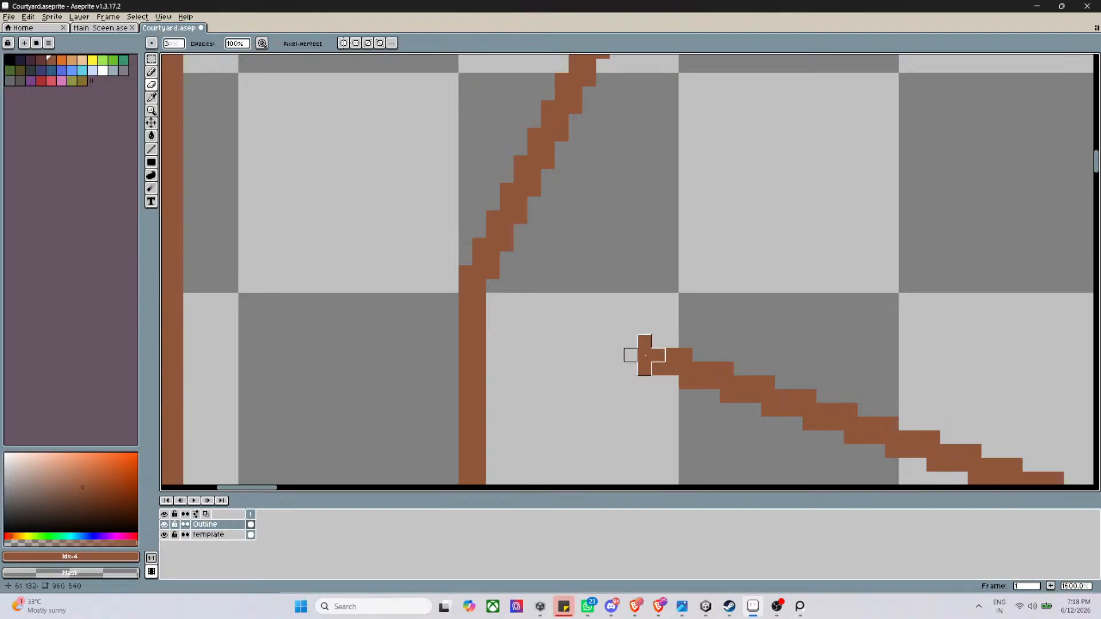
Erase the rest of the lower diagonal inside the arch and on to the first vertical line beyond it
{"action": "left_click_drag", "start_coordinate": [644, 355], "coordinate": [890, 437]}
{"action": "scroll", "coordinate": [891, 425], "scroll_direction": "down", "scroll_amount": 4}
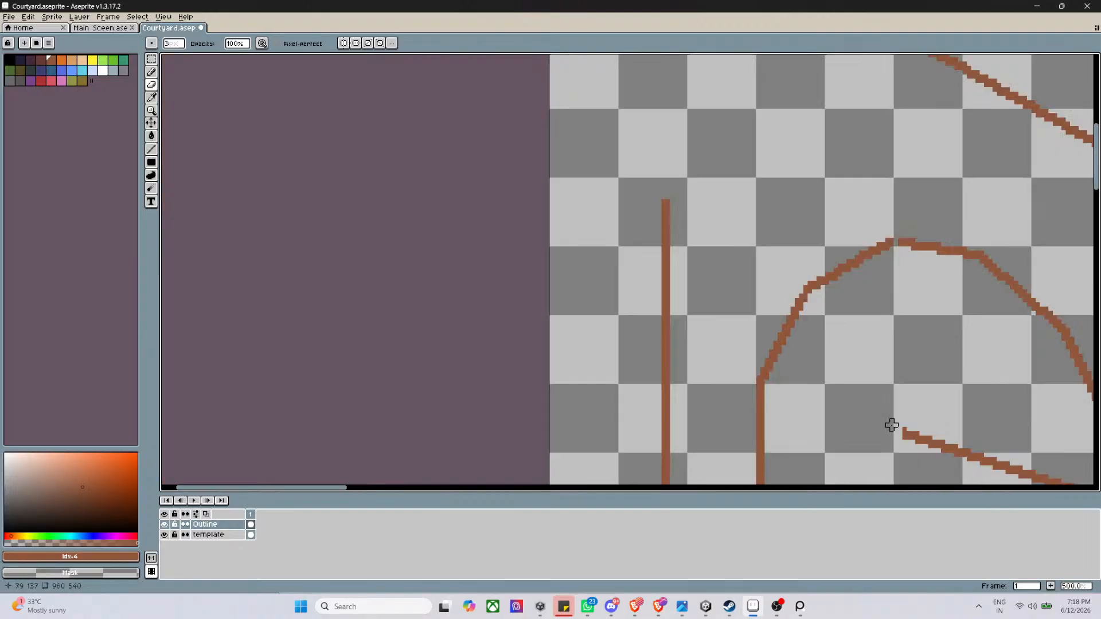
{"action": "scroll", "coordinate": [892, 425], "scroll_direction": "down", "scroll_amount": 6}
{"action": "scroll", "coordinate": [861, 442], "scroll_direction": "up", "scroll_amount": 2}
{"action": "scroll", "coordinate": [551, 221], "scroll_direction": "up", "scroll_amount": 4}
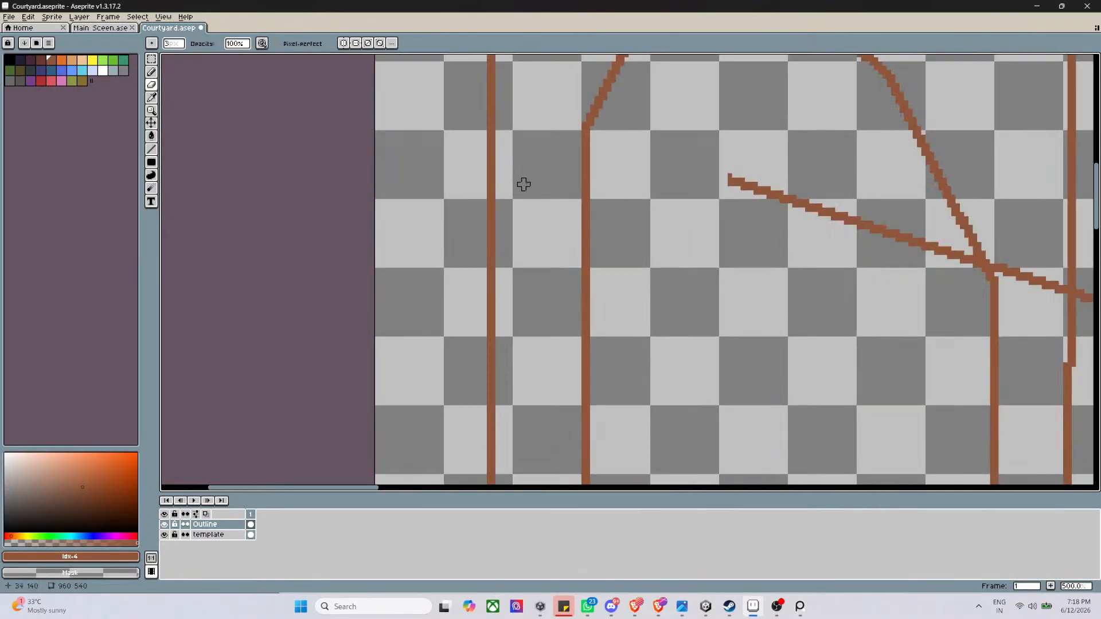
{"action": "mouse_move", "coordinate": [734, 184]}
{"action": "left_mouse_down"}
{"action": "mouse_move", "coordinate": [863, 206]}
{"action": "mouse_move", "coordinate": [773, 201]}
{"action": "mouse_move", "coordinate": [893, 218]}
{"action": "mouse_move", "coordinate": [902, 228]}
{"action": "mouse_move", "coordinate": [854, 219]}
{"action": "mouse_move", "coordinate": [941, 244]}
{"action": "mouse_move", "coordinate": [894, 245]}
{"action": "mouse_move", "coordinate": [971, 258]}
{"action": "mouse_move", "coordinate": [970, 270]}
{"action": "mouse_move", "coordinate": [971, 262]}
{"action": "mouse_move", "coordinate": [1010, 261]}
{"action": "mouse_move", "coordinate": [1001, 270]}
{"action": "mouse_move", "coordinate": [1057, 282]}
{"action": "mouse_move", "coordinate": [1057, 296]}
{"action": "mouse_move", "coordinate": [1035, 280]}
{"action": "left_mouse_up"}
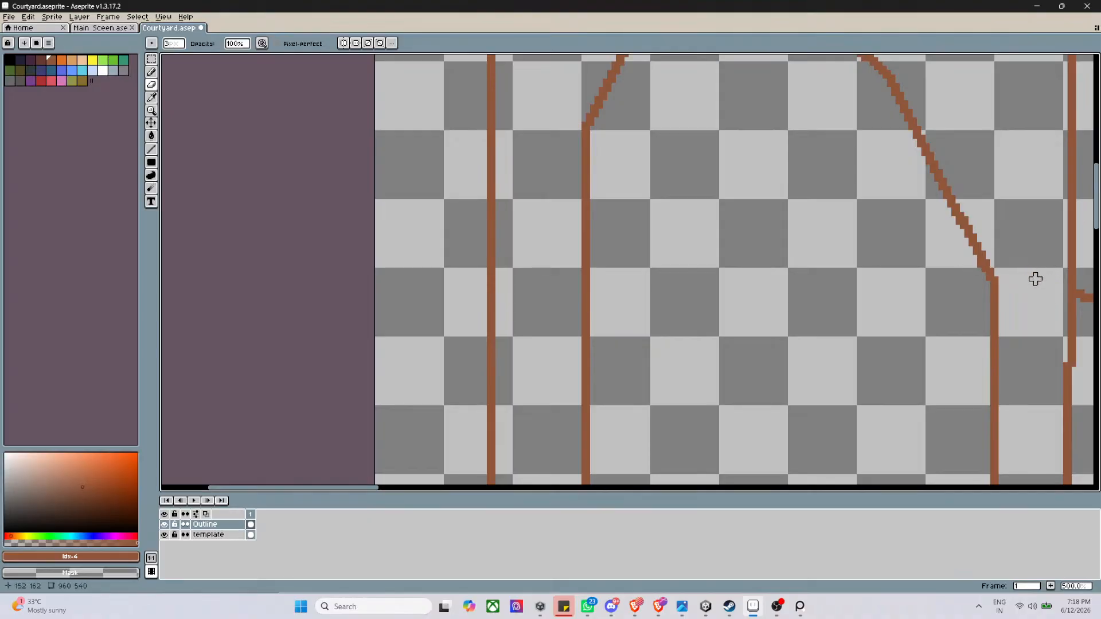
Erase the lower diagonal's segment between the two vertical lines that stand between the arch and the back wall
{"action": "scroll", "coordinate": [1034, 281], "scroll_direction": "down", "scroll_amount": 3}
{"action": "scroll", "coordinate": [1008, 280], "scroll_direction": "down", "scroll_amount": 1}
{"action": "scroll", "coordinate": [976, 318], "scroll_direction": "up", "scroll_amount": 3}
{"action": "scroll", "coordinate": [747, 322], "scroll_direction": "down", "scroll_amount": 2}
{"action": "scroll", "coordinate": [463, 261], "scroll_direction": "up", "scroll_amount": 1}
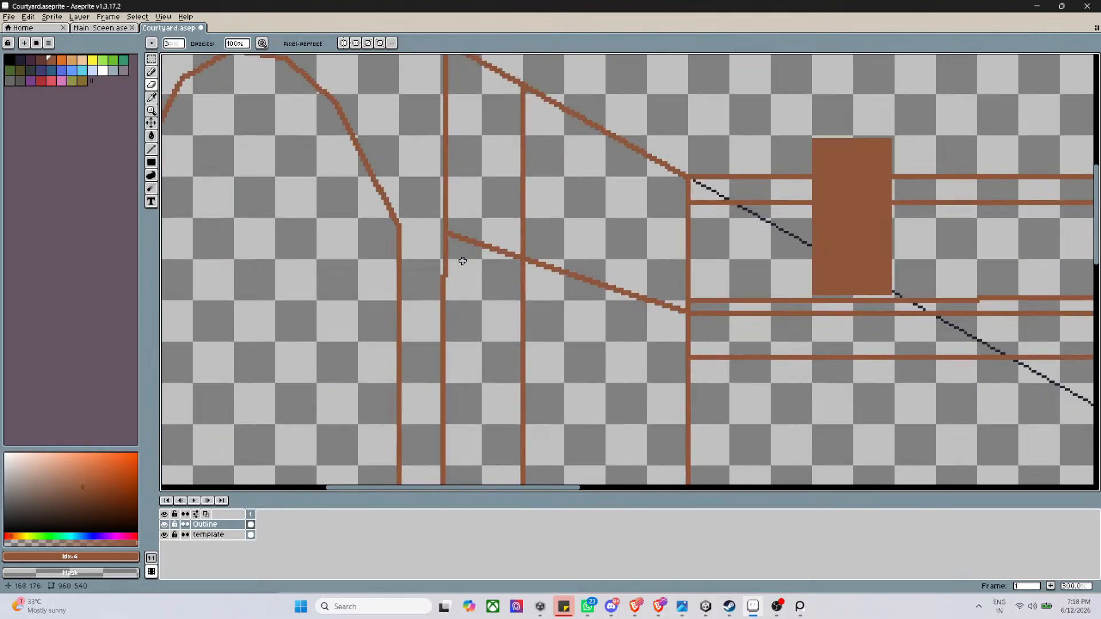
{"action": "scroll", "coordinate": [452, 240], "scroll_direction": "up", "scroll_amount": 3}
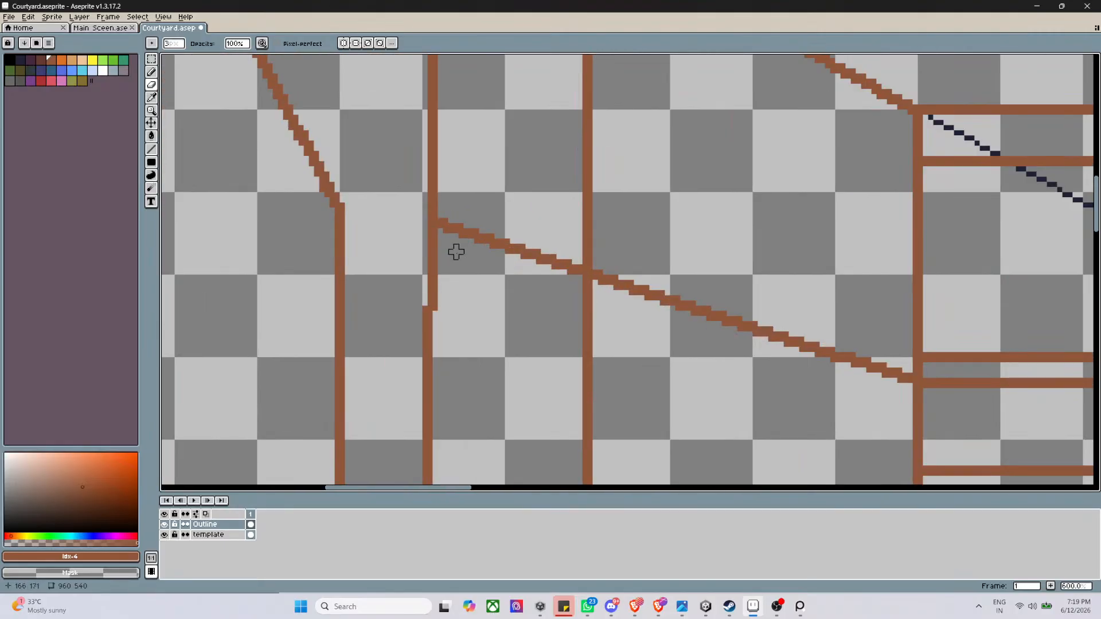
{"action": "mouse_move", "coordinate": [446, 225]}
{"action": "left_mouse_down"}
{"action": "mouse_move", "coordinate": [549, 251]}
{"action": "mouse_move", "coordinate": [575, 273]}
{"action": "mouse_move", "coordinate": [529, 257]}
{"action": "left_mouse_up"}
Erase the last segment of the left wall's lower diagonal, up to the back wall's left edge
{"action": "scroll", "coordinate": [516, 263], "scroll_direction": "down", "scroll_amount": 4}
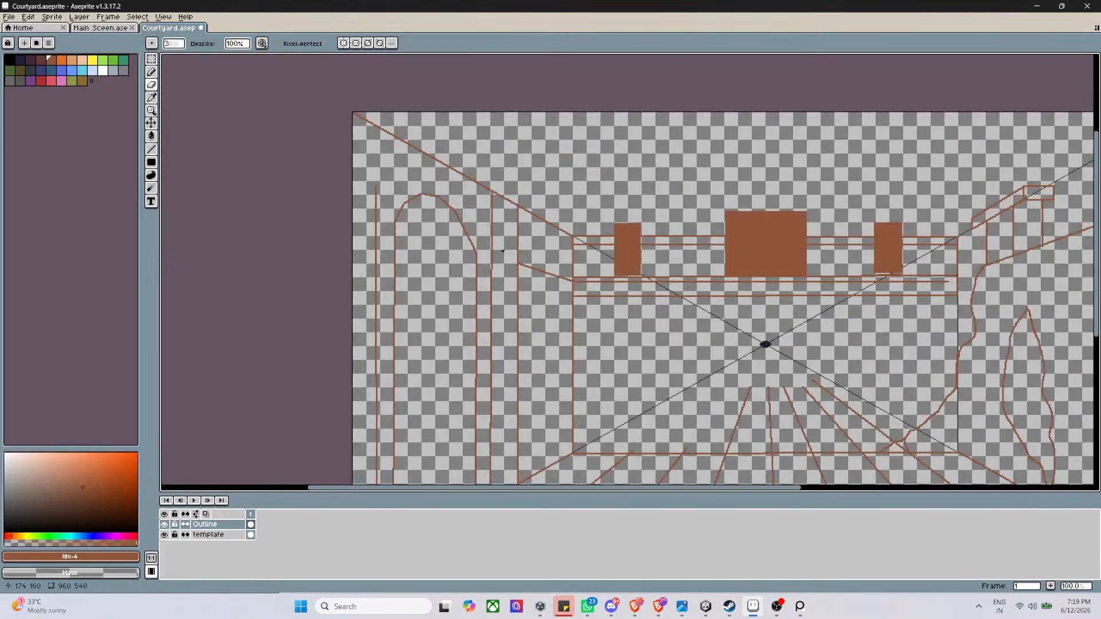
{"action": "scroll", "coordinate": [482, 205], "scroll_direction": "up", "scroll_amount": 2}
{"action": "scroll", "coordinate": [570, 258], "scroll_direction": "down", "scroll_amount": 2}
{"action": "scroll", "coordinate": [581, 357], "scroll_direction": "up", "scroll_amount": 1}
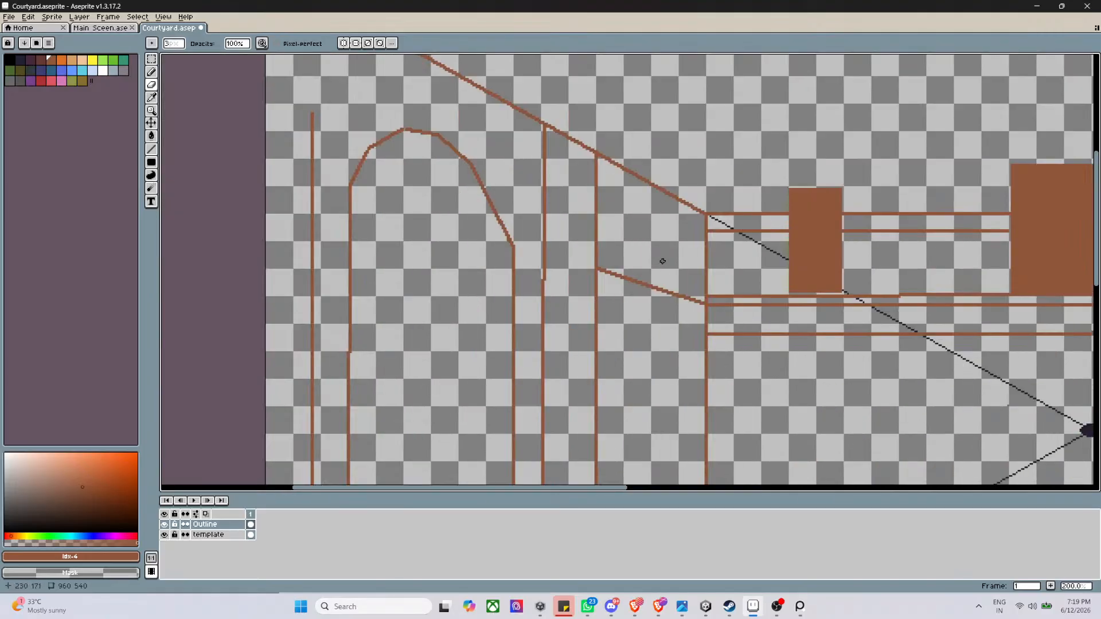
{"action": "scroll", "coordinate": [543, 286], "scroll_direction": "up", "scroll_amount": 1}
{"action": "scroll", "coordinate": [620, 295], "scroll_direction": "down", "scroll_amount": 2}
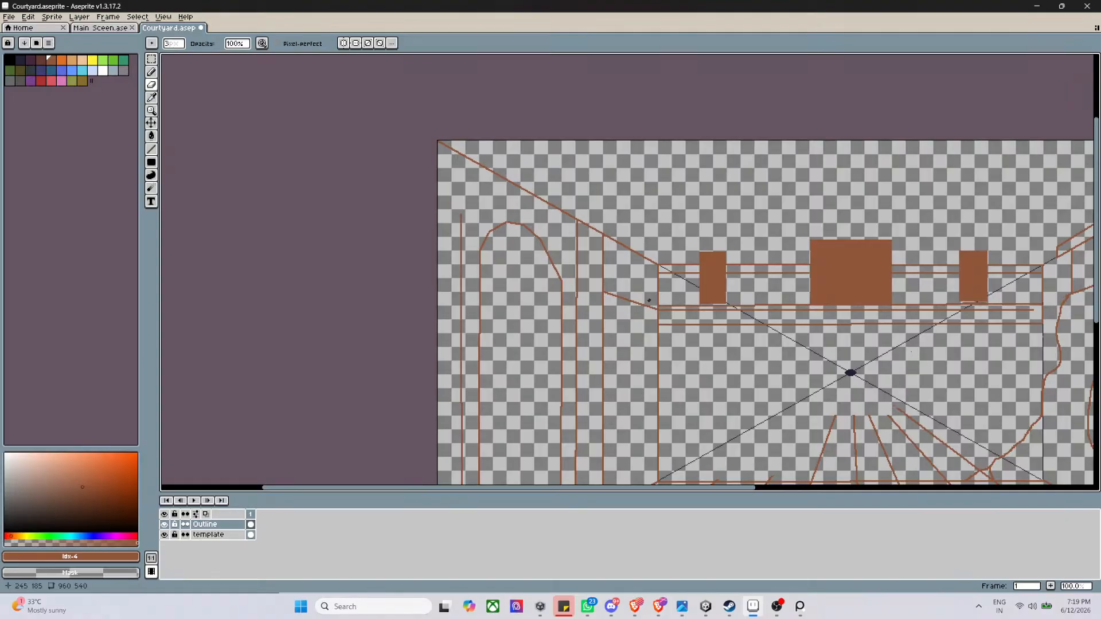
{"action": "scroll", "coordinate": [649, 300], "scroll_direction": "up", "scroll_amount": 4}
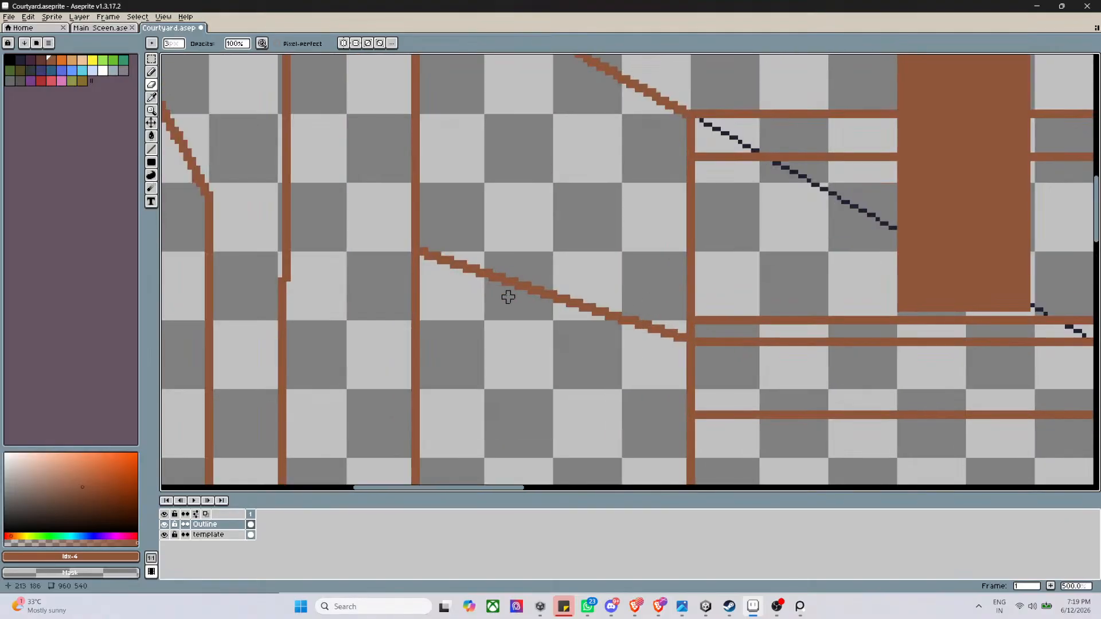
{"action": "mouse_move", "coordinate": [431, 251]}
{"action": "left_mouse_down"}
{"action": "mouse_move", "coordinate": [463, 273]}
{"action": "mouse_move", "coordinate": [490, 275]}
{"action": "mouse_move", "coordinate": [476, 262]}
{"action": "mouse_move", "coordinate": [681, 342]}
{"action": "mouse_move", "coordinate": [644, 322]}
{"action": "mouse_move", "coordinate": [646, 332]}
{"action": "left_mouse_up"}
{"action": "scroll", "coordinate": [651, 324], "scroll_direction": "down", "scroll_amount": 5}
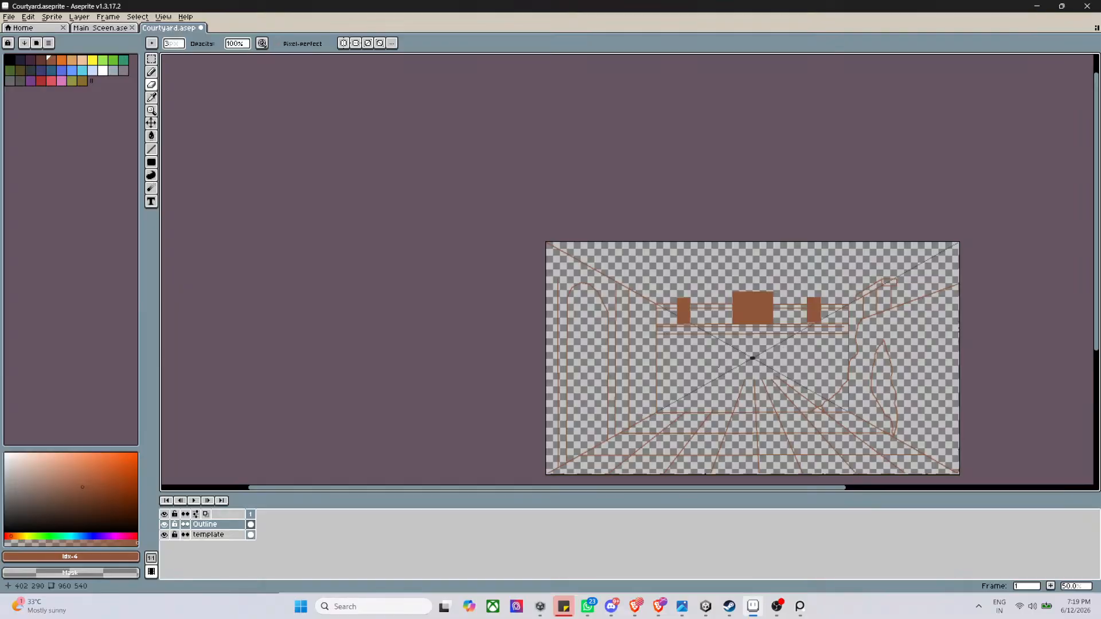
Hide the template layer so that only the brown outline layer is shown
{"action": "scroll", "coordinate": [714, 376], "scroll_direction": "up", "scroll_amount": 5}
{"action": "scroll", "coordinate": [717, 370], "scroll_direction": "down", "scroll_amount": 5}
{"action": "scroll", "coordinate": [722, 367], "scroll_direction": "up", "scroll_amount": 5}
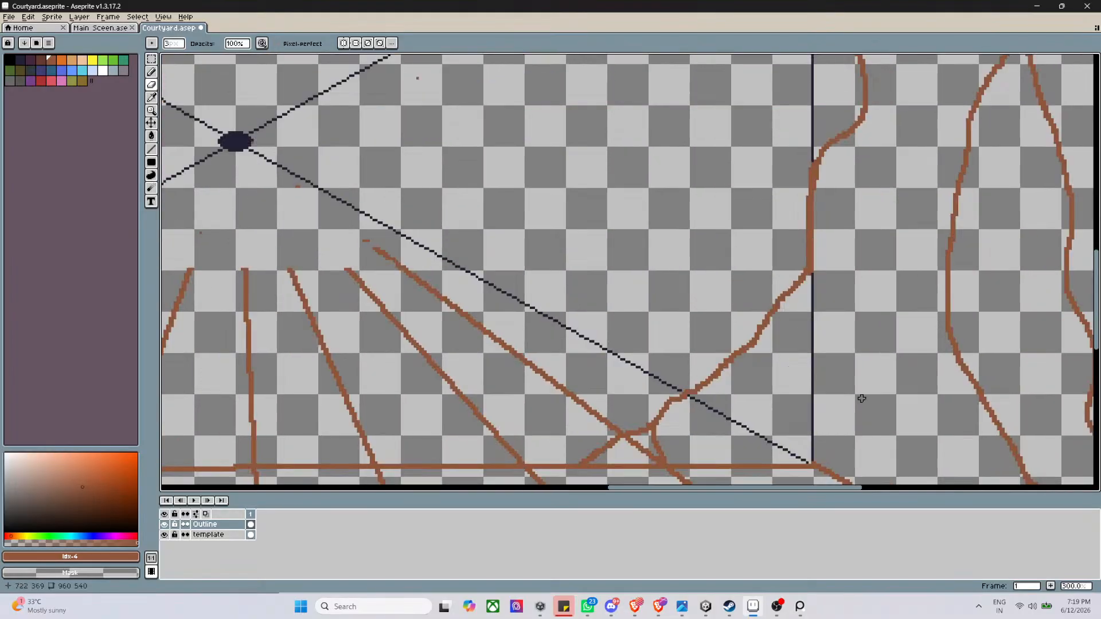
{"action": "scroll", "coordinate": [862, 398], "scroll_direction": "down", "scroll_amount": 5}
{"action": "scroll", "coordinate": [509, 404], "scroll_direction": "up", "scroll_amount": 2}
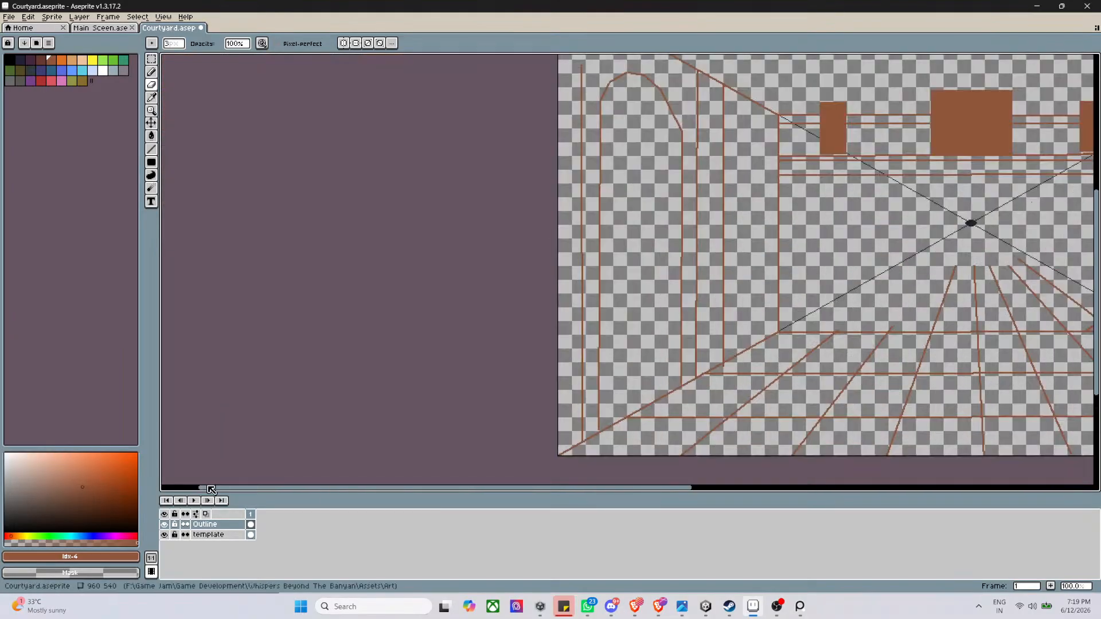
{"action": "left_click", "coordinate": [165, 535]}
{"action": "scroll", "coordinate": [803, 344], "scroll_direction": "down", "scroll_amount": 3}
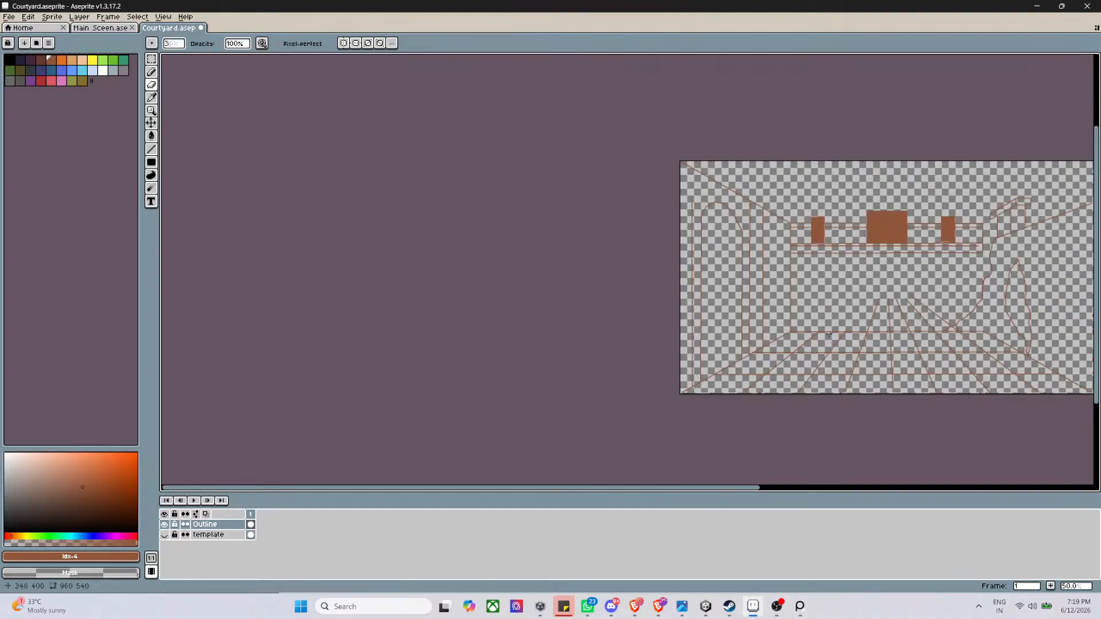
{"action": "scroll", "coordinate": [862, 332], "scroll_direction": "up", "scroll_amount": 4}
{"action": "scroll", "coordinate": [862, 333], "scroll_direction": "down", "scroll_amount": 3}
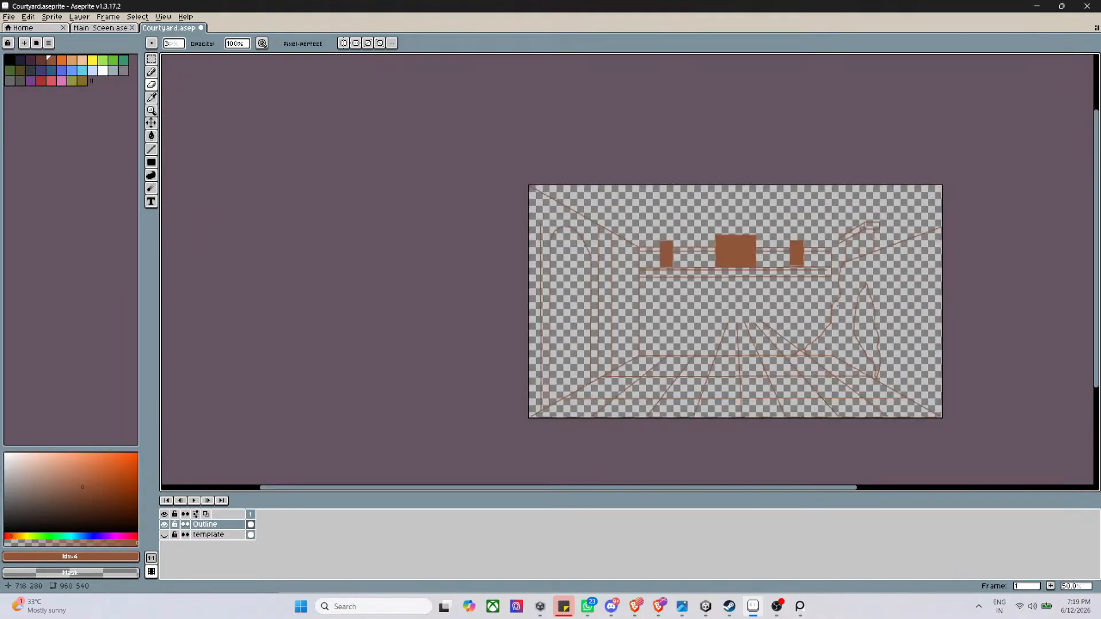
{"action": "scroll", "coordinate": [839, 219], "scroll_direction": "up", "scroll_amount": 1}
{"action": "scroll", "coordinate": [850, 240], "scroll_direction": "down", "scroll_amount": 1}
{"action": "scroll", "coordinate": [793, 304], "scroll_direction": "up", "scroll_amount": 1}
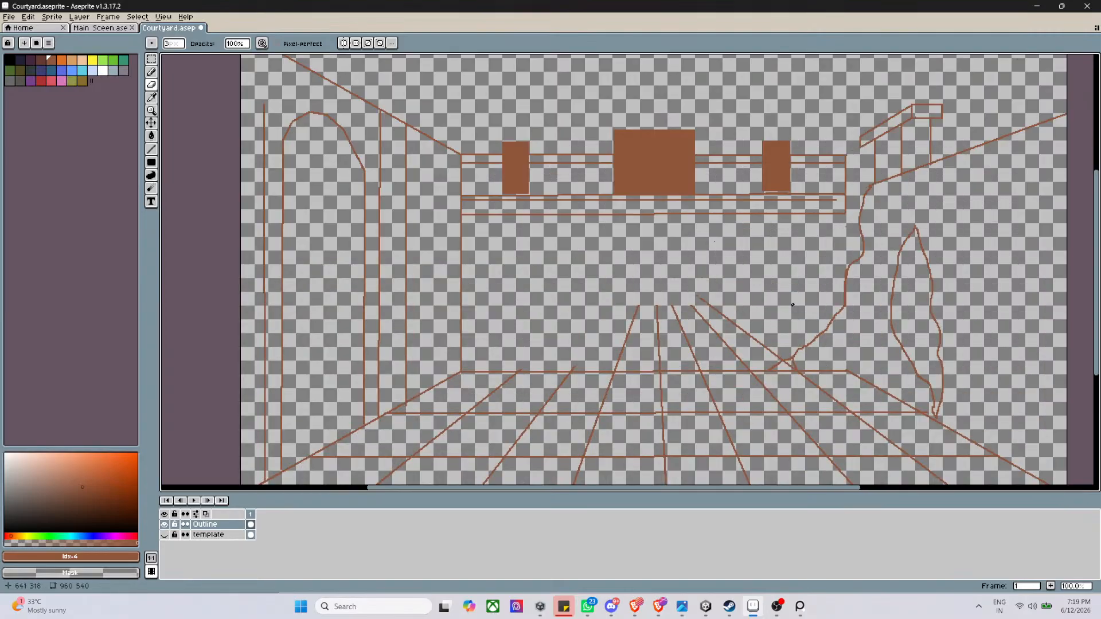
Erase the parts of the second, third and fourth floor lines from the left that extend above the back wall's base line
{"action": "scroll", "coordinate": [585, 352], "scroll_direction": "up", "scroll_amount": 5}
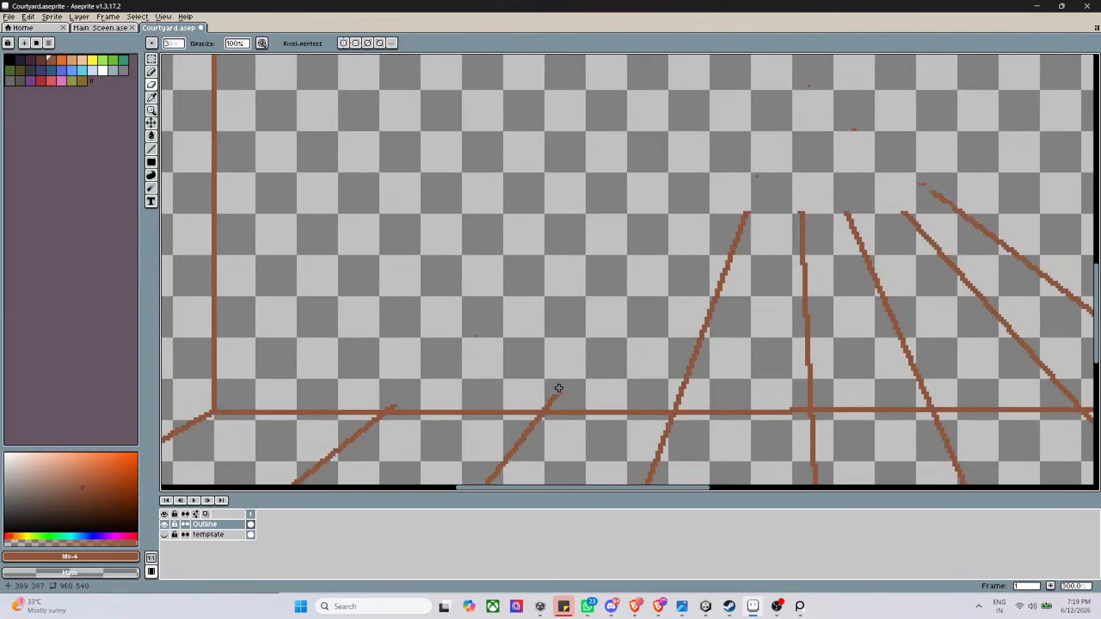
{"action": "mouse_move", "coordinate": [550, 396]}
{"action": "left_mouse_down"}
{"action": "mouse_move", "coordinate": [538, 404]}
{"action": "mouse_move", "coordinate": [561, 395]}
{"action": "left_mouse_up"}
{"action": "left_click_drag", "start_coordinate": [698, 346], "coordinate": [681, 394]}
{"action": "mouse_move", "coordinate": [789, 359]}
{"action": "left_mouse_down"}
{"action": "mouse_move", "coordinate": [693, 375]}
{"action": "mouse_move", "coordinate": [709, 293]}
{"action": "mouse_move", "coordinate": [753, 185]}
{"action": "mouse_move", "coordinate": [714, 313]}
{"action": "mouse_move", "coordinate": [725, 272]}
{"action": "left_mouse_up"}
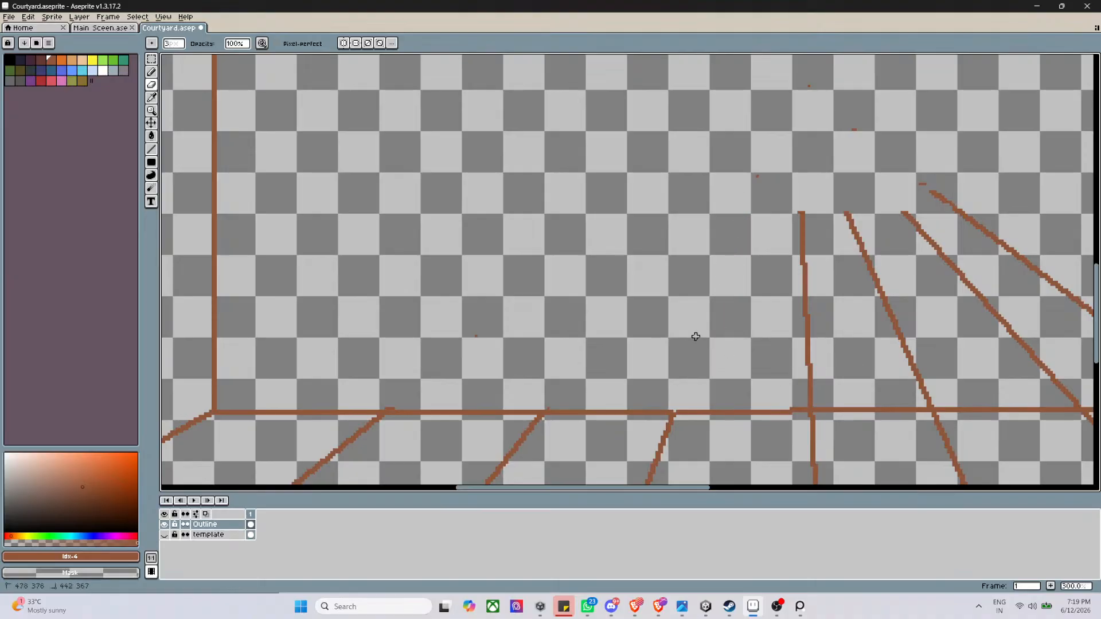
{"action": "mouse_move", "coordinate": [807, 225]}
{"action": "left_mouse_down"}
{"action": "mouse_move", "coordinate": [809, 261]}
{"action": "mouse_move", "coordinate": [802, 218]}
{"action": "mouse_move", "coordinate": [815, 377]}
{"action": "left_mouse_up"}
{"action": "left_click_drag", "start_coordinate": [801, 334], "coordinate": [804, 378]}
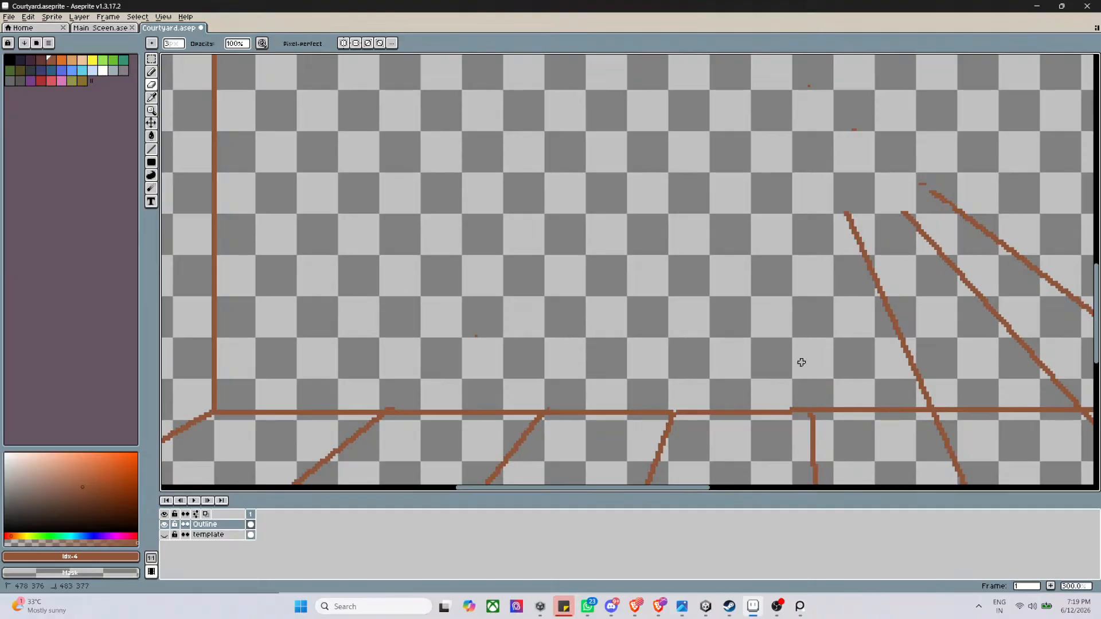
Erase the fifth floor line's extension above the back wall's base line, including the leftover pixel fragments
{"action": "left_click_drag", "start_coordinate": [823, 203], "coordinate": [856, 229]}
{"action": "mouse_move", "coordinate": [830, 89]}
{"action": "left_mouse_down"}
{"action": "mouse_move", "coordinate": [889, 230]}
{"action": "mouse_move", "coordinate": [894, 198]}
{"action": "mouse_move", "coordinate": [827, 259]}
{"action": "mouse_move", "coordinate": [864, 257]}
{"action": "mouse_move", "coordinate": [859, 236]}
{"action": "mouse_move", "coordinate": [900, 328]}
{"action": "mouse_move", "coordinate": [871, 279]}
{"action": "mouse_move", "coordinate": [873, 256]}
{"action": "mouse_move", "coordinate": [916, 380]}
{"action": "left_mouse_up"}
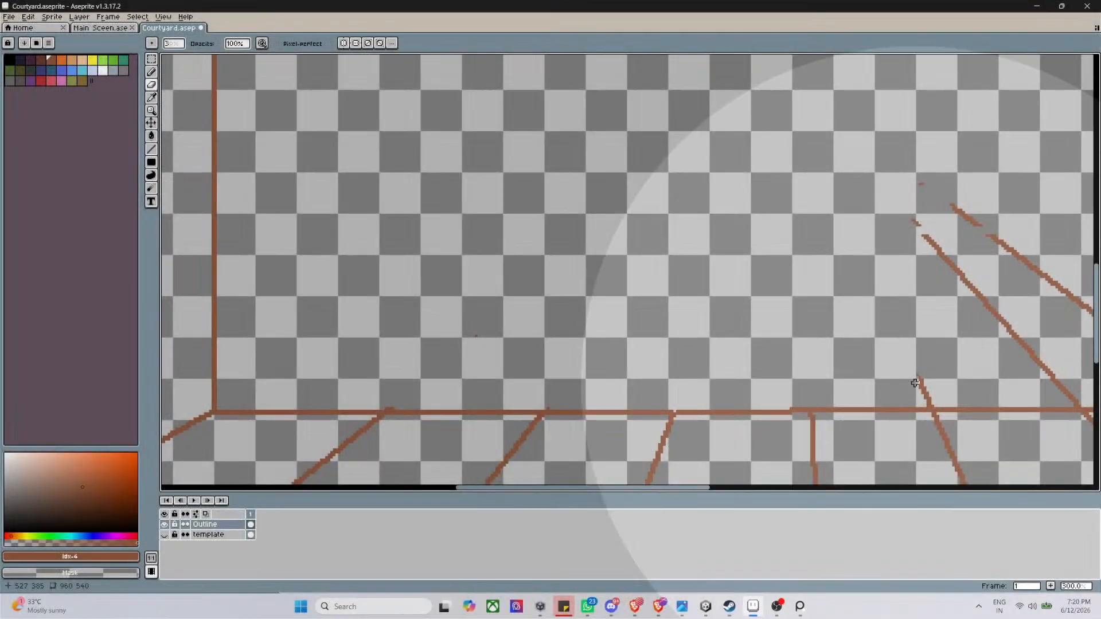
{"action": "scroll", "coordinate": [918, 394], "scroll_direction": "up", "scroll_amount": 10}
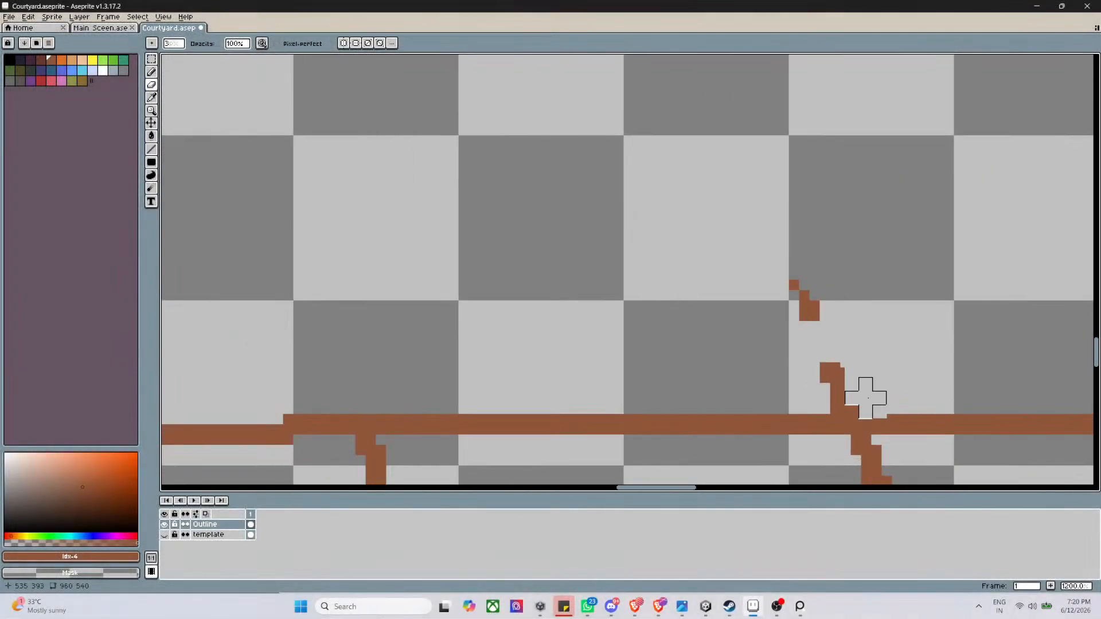
{"action": "mouse_move", "coordinate": [768, 390]}
{"action": "left_mouse_down"}
{"action": "mouse_move", "coordinate": [822, 390]}
{"action": "mouse_move", "coordinate": [693, 298]}
{"action": "mouse_move", "coordinate": [838, 294]}
{"action": "mouse_move", "coordinate": [571, 66]}
{"action": "left_mouse_up"}
{"action": "scroll", "coordinate": [719, 135], "scroll_direction": "down", "scroll_amount": 10}
{"action": "scroll", "coordinate": [719, 136], "scroll_direction": "down", "scroll_amount": 3}
{"action": "scroll", "coordinate": [757, 149], "scroll_direction": "up", "scroll_amount": 5}
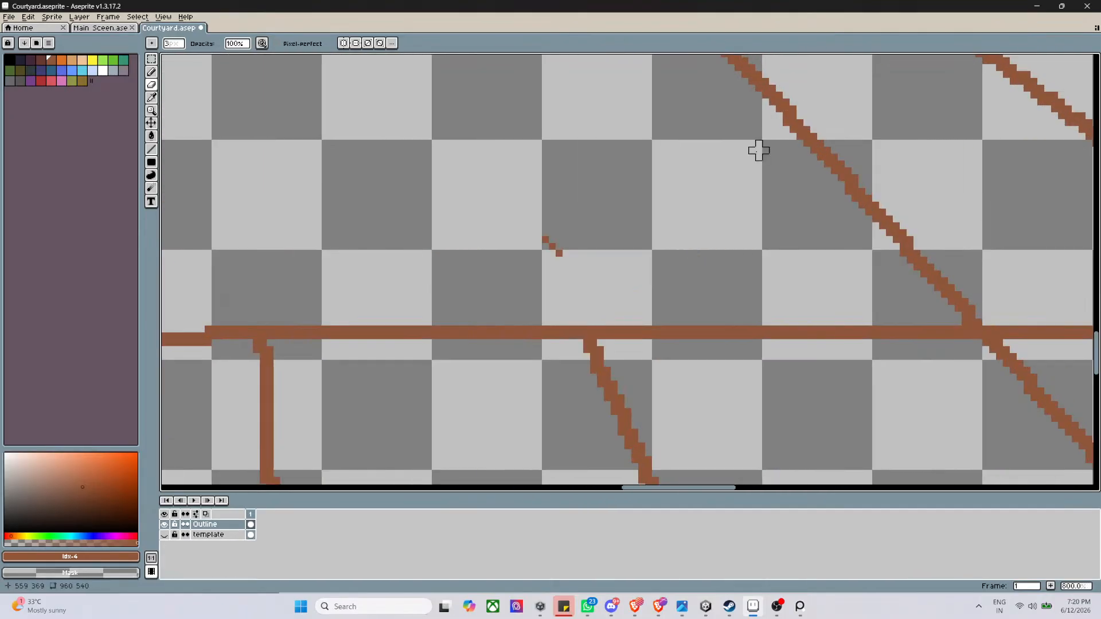
{"action": "left_click", "coordinate": [558, 253]}
Erase the sixth floor line's extension above the back wall's base line up to its upper end
{"action": "mouse_move", "coordinate": [903, 295]}
{"action": "left_mouse_down"}
{"action": "mouse_move", "coordinate": [931, 309]}
{"action": "mouse_move", "coordinate": [1007, 309]}
{"action": "mouse_move", "coordinate": [944, 315]}
{"action": "mouse_move", "coordinate": [1000, 309]}
{"action": "mouse_move", "coordinate": [835, 261]}
{"action": "mouse_move", "coordinate": [1006, 261]}
{"action": "mouse_move", "coordinate": [1034, 295]}
{"action": "mouse_move", "coordinate": [787, 179]}
{"action": "mouse_move", "coordinate": [883, 227]}
{"action": "mouse_move", "coordinate": [848, 198]}
{"action": "mouse_move", "coordinate": [931, 226]}
{"action": "mouse_move", "coordinate": [890, 226]}
{"action": "mouse_move", "coordinate": [930, 254]}
{"action": "mouse_move", "coordinate": [786, 192]}
{"action": "mouse_move", "coordinate": [904, 246]}
{"action": "mouse_move", "coordinate": [931, 240]}
{"action": "mouse_move", "coordinate": [794, 185]}
{"action": "left_mouse_up"}
{"action": "scroll", "coordinate": [794, 185], "scroll_direction": "down", "scroll_amount": 5}
{"action": "scroll", "coordinate": [725, 140], "scroll_direction": "up", "scroll_amount": 7}
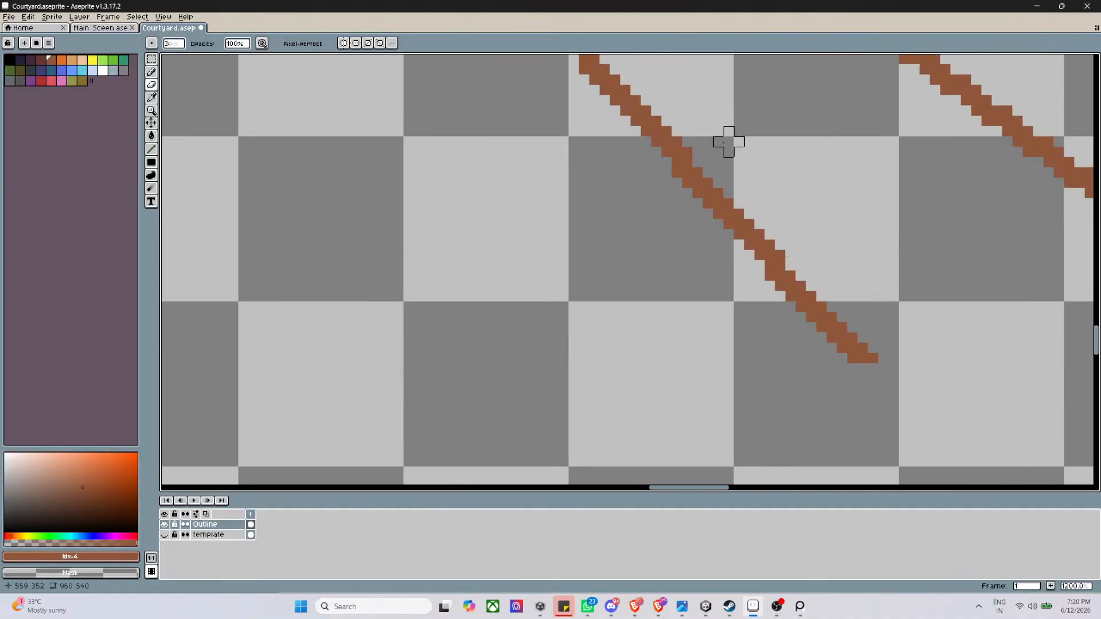
{"action": "mouse_move", "coordinate": [725, 140]}
{"action": "left_mouse_down"}
{"action": "mouse_move", "coordinate": [636, 173]}
{"action": "mouse_move", "coordinate": [740, 183]}
{"action": "mouse_move", "coordinate": [801, 224]}
{"action": "mouse_move", "coordinate": [719, 194]}
{"action": "mouse_move", "coordinate": [781, 245]}
{"action": "mouse_move", "coordinate": [811, 306]}
{"action": "mouse_move", "coordinate": [812, 296]}
{"action": "mouse_move", "coordinate": [852, 337]}
{"action": "left_mouse_up"}
{"action": "scroll", "coordinate": [782, 300], "scroll_direction": "down", "scroll_amount": 4}
{"action": "scroll", "coordinate": [686, 197], "scroll_direction": "up", "scroll_amount": 3}
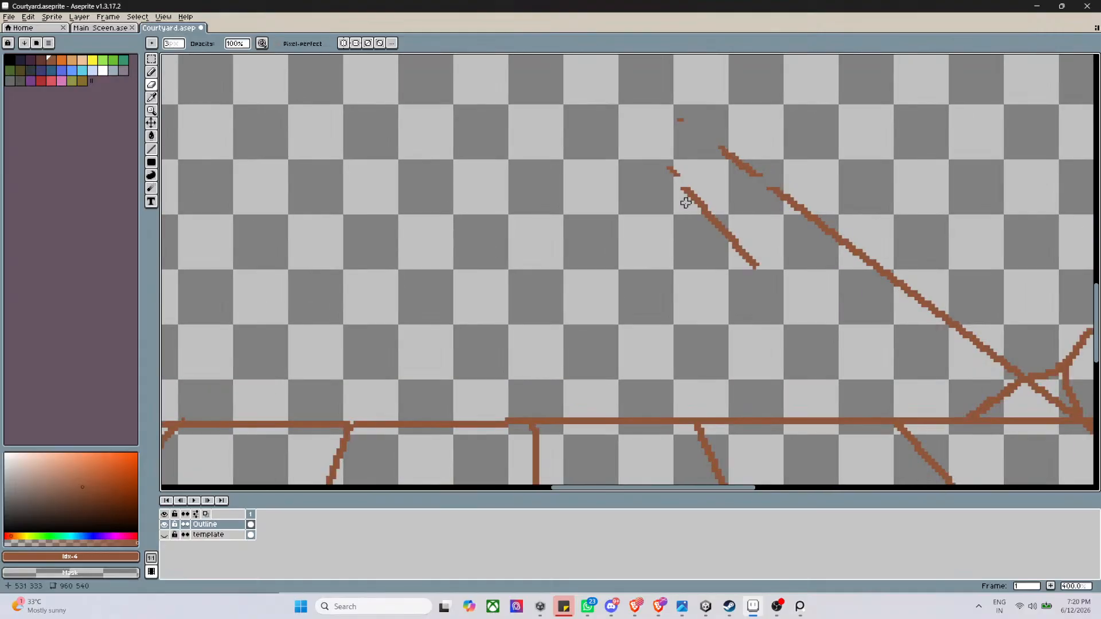
{"action": "mouse_move", "coordinate": [651, 150]}
{"action": "left_mouse_down"}
{"action": "mouse_move", "coordinate": [727, 197]}
{"action": "mouse_move", "coordinate": [726, 170]}
{"action": "mouse_move", "coordinate": [747, 191]}
{"action": "mouse_move", "coordinate": [699, 226]}
{"action": "mouse_move", "coordinate": [740, 245]}
{"action": "mouse_move", "coordinate": [726, 253]}
{"action": "mouse_move", "coordinate": [823, 315]}
{"action": "mouse_move", "coordinate": [828, 293]}
{"action": "left_mouse_up"}
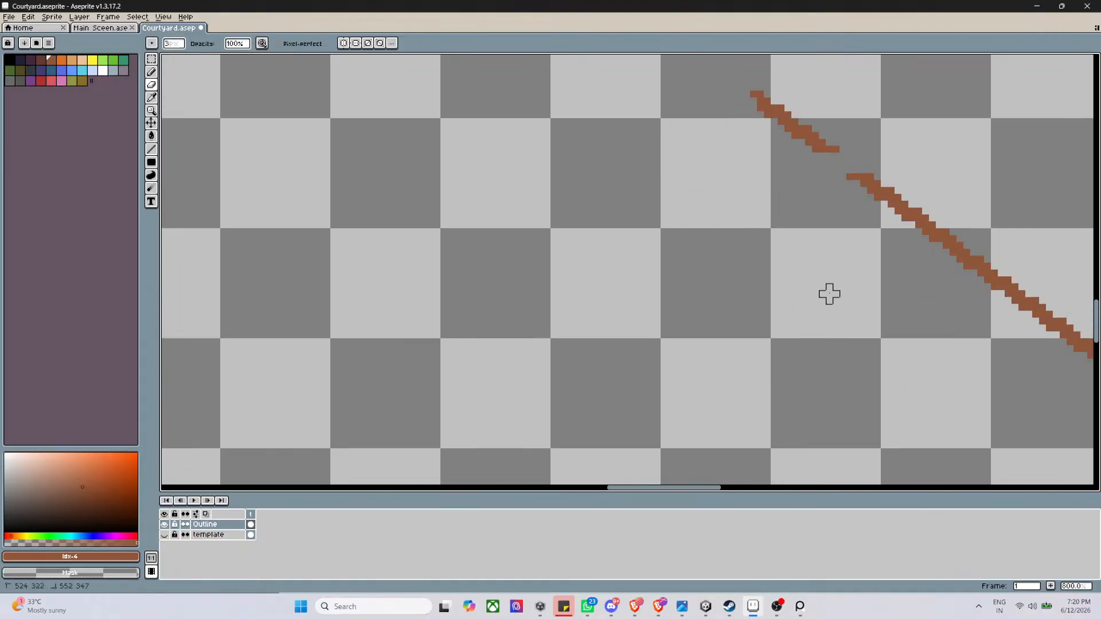
Erase the detached upper fragment of the rightmost floor diagonal that overlaps the back wall
{"action": "left_click_drag", "start_coordinate": [752, 92], "coordinate": [774, 112]}
{"action": "left_click_drag", "start_coordinate": [918, 155], "coordinate": [742, 118]}
{"action": "scroll", "coordinate": [804, 149], "scroll_direction": "down", "scroll_amount": 4}
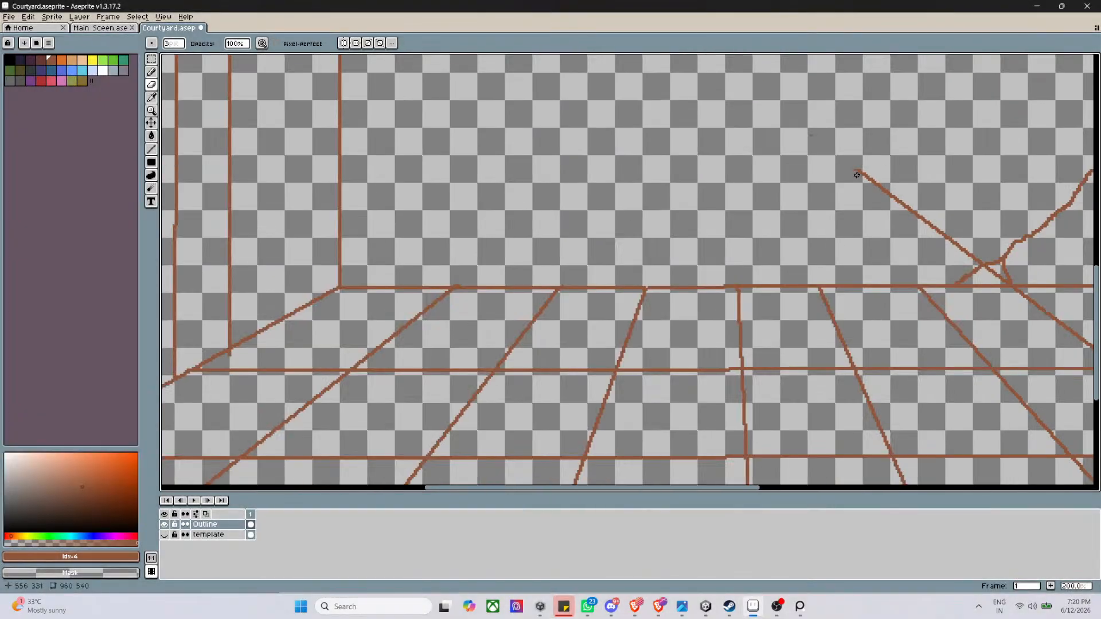
{"action": "scroll", "coordinate": [938, 187], "scroll_direction": "down", "scroll_amount": 4}
Erase the remaining rightmost floor diagonal above the base line and the wavy outline's short extra branch at the floor
{"action": "scroll", "coordinate": [700, 204], "scroll_direction": "up", "scroll_amount": 6}
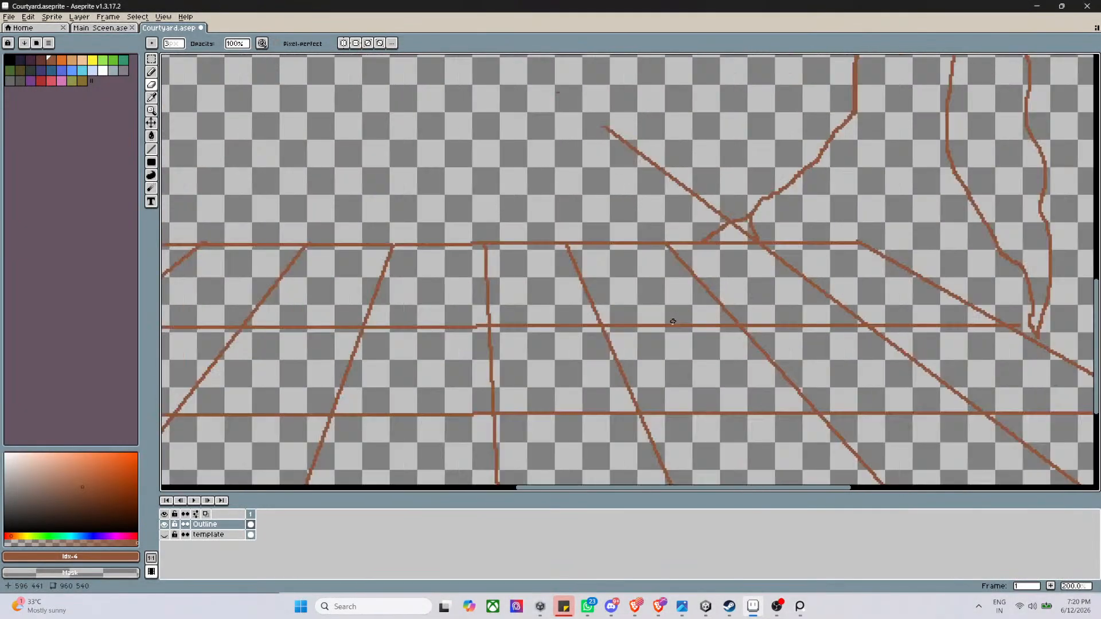
{"action": "mouse_move", "coordinate": [754, 261]}
{"action": "left_mouse_down"}
{"action": "mouse_move", "coordinate": [790, 253]}
{"action": "mouse_move", "coordinate": [766, 253]}
{"action": "mouse_move", "coordinate": [807, 238]}
{"action": "mouse_move", "coordinate": [789, 253]}
{"action": "mouse_move", "coordinate": [814, 258]}
{"action": "mouse_move", "coordinate": [796, 265]}
{"action": "mouse_move", "coordinate": [820, 266]}
{"action": "mouse_move", "coordinate": [783, 266]}
{"action": "mouse_move", "coordinate": [828, 269]}
{"action": "mouse_move", "coordinate": [800, 273]}
{"action": "left_mouse_up"}
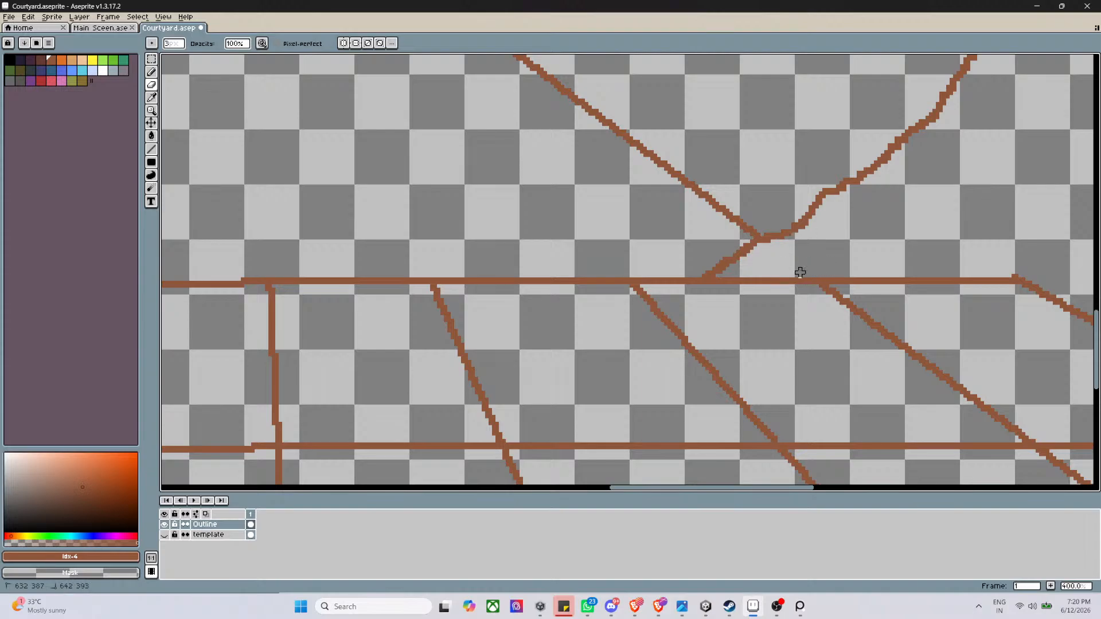
{"action": "mouse_move", "coordinate": [750, 229]}
{"action": "left_mouse_down"}
{"action": "mouse_move", "coordinate": [715, 228]}
{"action": "mouse_move", "coordinate": [735, 224]}
{"action": "mouse_move", "coordinate": [711, 210]}
{"action": "mouse_move", "coordinate": [742, 221]}
{"action": "mouse_move", "coordinate": [524, 66]}
{"action": "mouse_move", "coordinate": [556, 93]}
{"action": "left_mouse_up"}
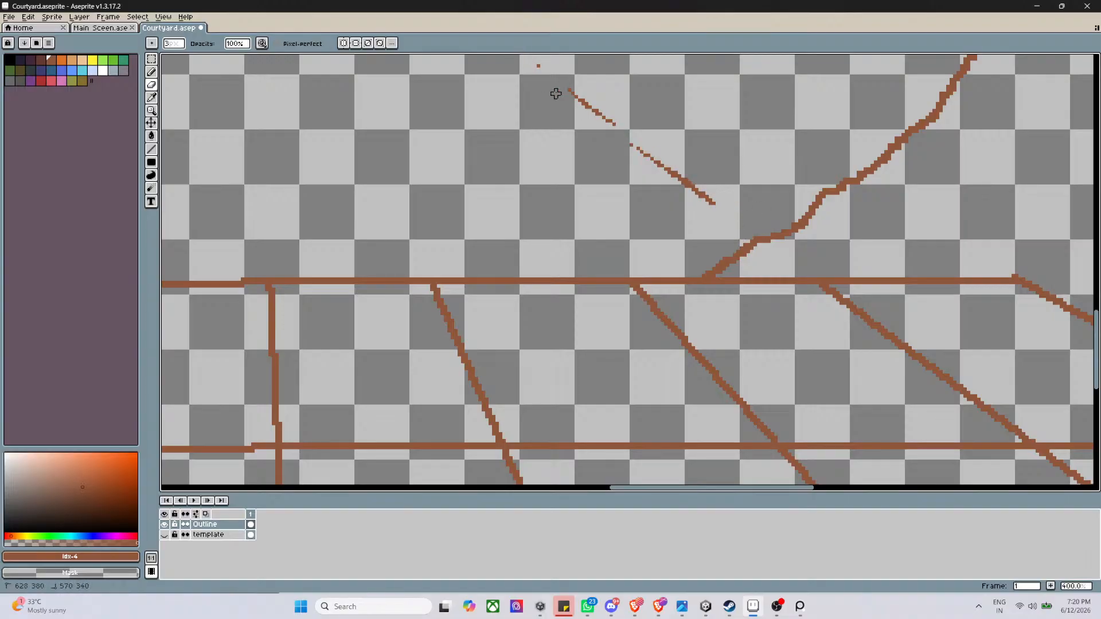
{"action": "mouse_move", "coordinate": [686, 187]}
{"action": "left_mouse_down"}
{"action": "mouse_move", "coordinate": [711, 200]}
{"action": "mouse_move", "coordinate": [549, 87]}
{"action": "mouse_move", "coordinate": [535, 62]}
{"action": "mouse_move", "coordinate": [601, 131]}
{"action": "mouse_move", "coordinate": [714, 201]}
{"action": "left_mouse_up"}
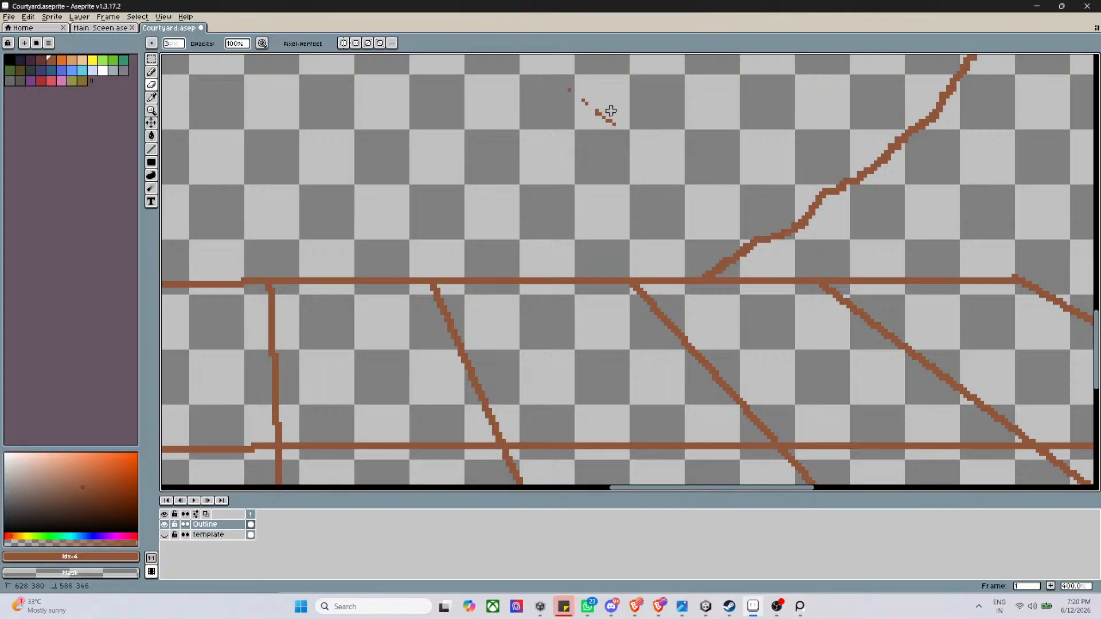
{"action": "mouse_move", "coordinate": [610, 110]}
{"action": "left_mouse_down"}
{"action": "mouse_move", "coordinate": [556, 87]}
{"action": "mouse_move", "coordinate": [614, 127]}
{"action": "mouse_move", "coordinate": [579, 103]}
{"action": "left_mouse_up"}
{"action": "scroll", "coordinate": [666, 195], "scroll_direction": "down", "scroll_amount": 5}
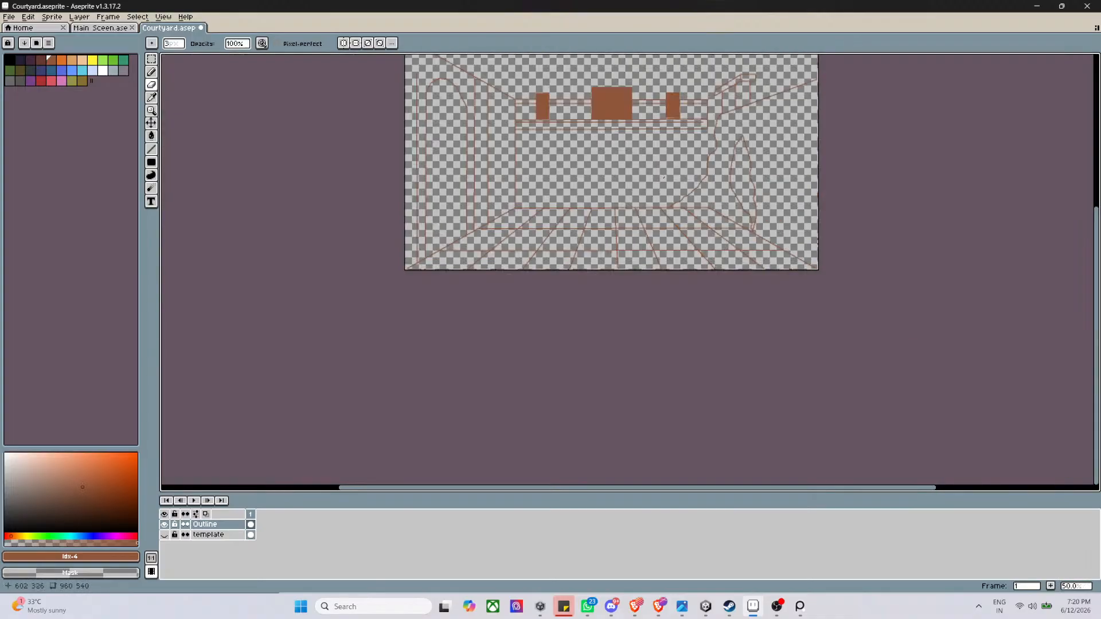
Erase the stray pixel fragments left on the back wall above the floor's base line
{"action": "scroll", "coordinate": [616, 112], "scroll_direction": "up", "scroll_amount": 3}
{"action": "scroll", "coordinate": [718, 284], "scroll_direction": "down", "scroll_amount": 3}
{"action": "scroll", "coordinate": [784, 362], "scroll_direction": "up", "scroll_amount": 2}
{"action": "scroll", "coordinate": [784, 362], "scroll_direction": "up", "scroll_amount": 1}
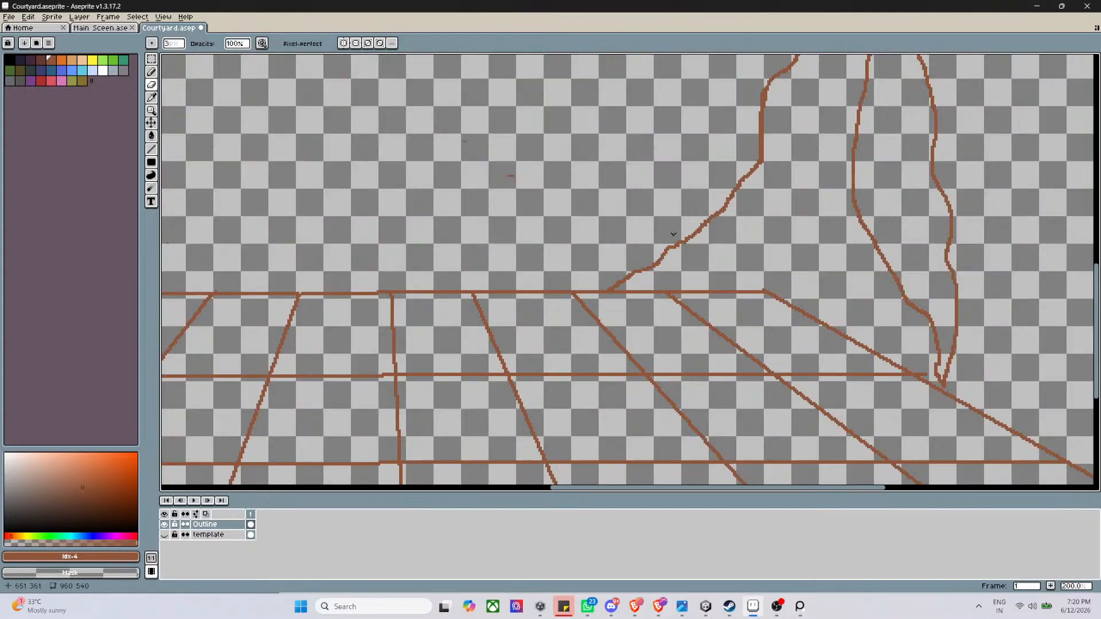
{"action": "left_click_drag", "start_coordinate": [534, 167], "coordinate": [517, 176]}
{"action": "scroll", "coordinate": [478, 141], "scroll_direction": "down", "scroll_amount": 4}
{"action": "scroll", "coordinate": [438, 125], "scroll_direction": "up", "scroll_amount": 2}
{"action": "scroll", "coordinate": [438, 125], "scroll_direction": "up", "scroll_amount": 2}
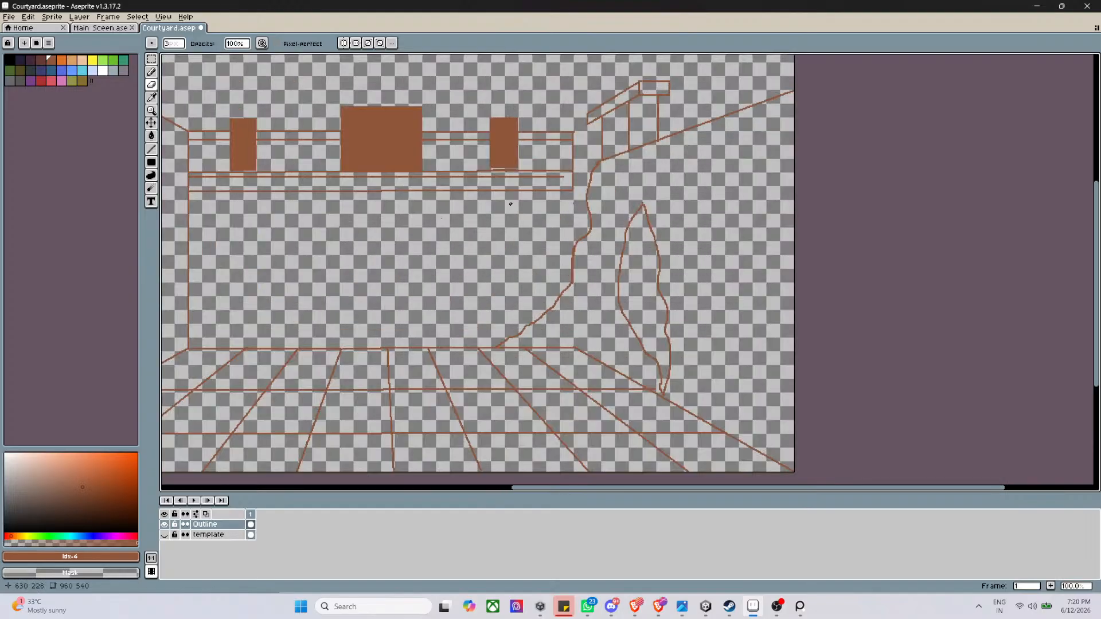
{"action": "scroll", "coordinate": [438, 125], "scroll_direction": "down", "scroll_amount": 2}
Switch to the Havli reference board and examine the Room 1: Courtyard image against the outline
{"action": "left_click", "coordinate": [800, 606]}
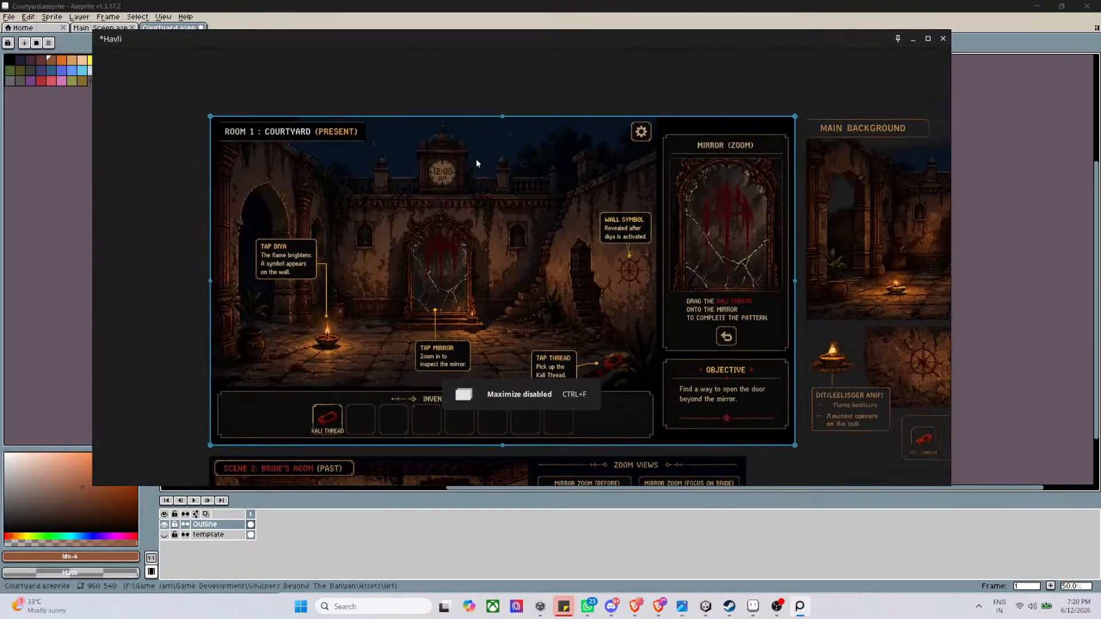
{"action": "scroll", "coordinate": [504, 200], "scroll_direction": "up", "scroll_amount": 2}
{"action": "scroll", "coordinate": [508, 225], "scroll_direction": "down", "scroll_amount": 4}
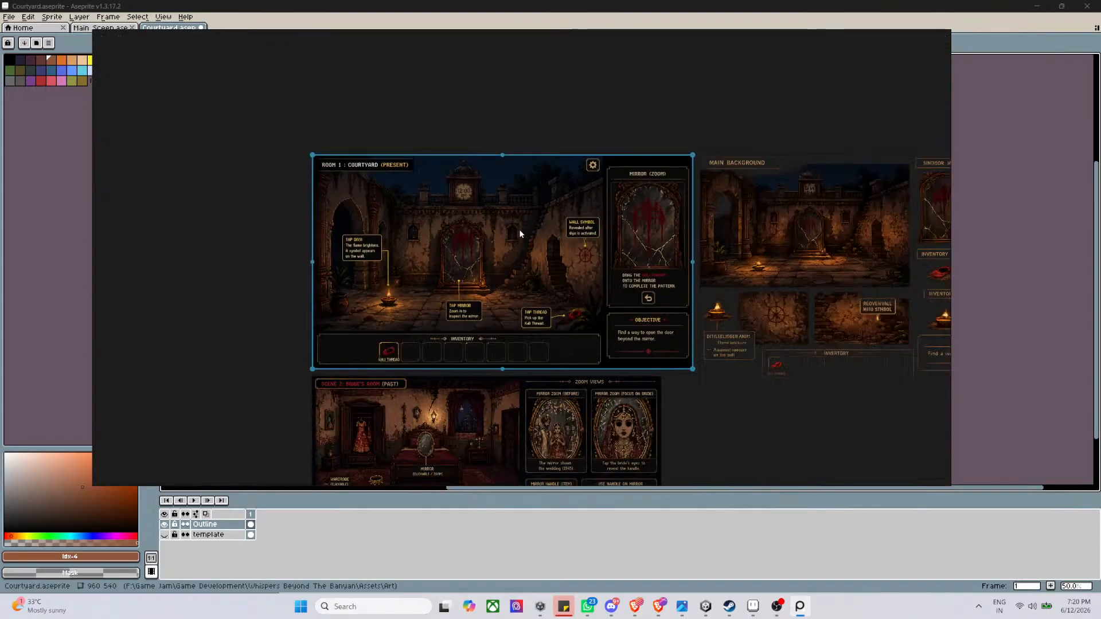
{"action": "scroll", "coordinate": [485, 349], "scroll_direction": "up", "scroll_amount": 3}
{"action": "scroll", "coordinate": [418, 348], "scroll_direction": "down", "scroll_amount": 1}
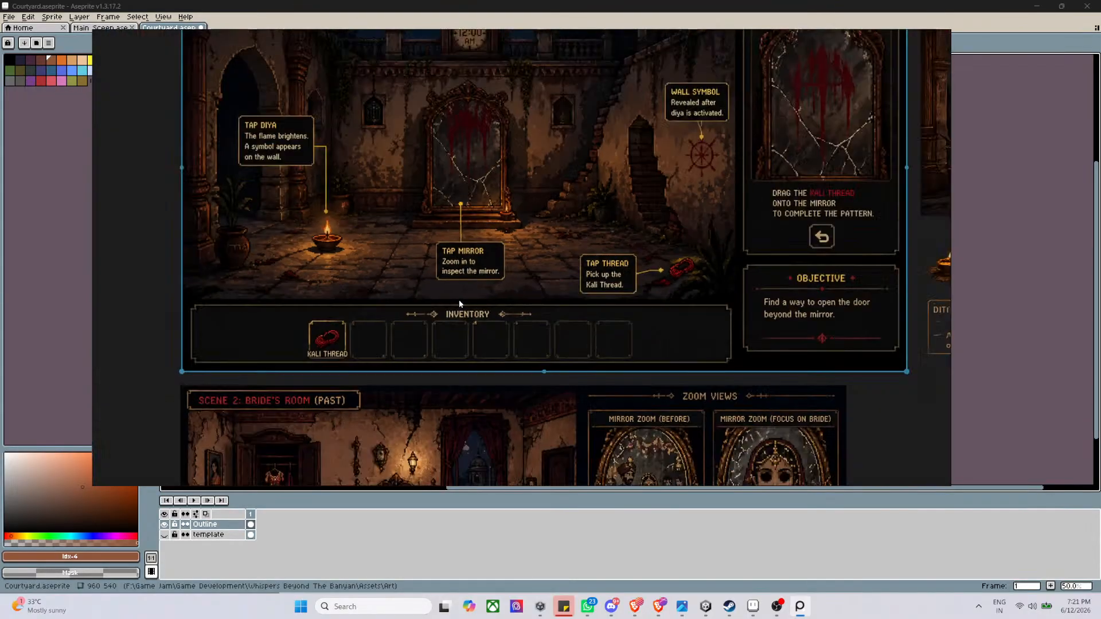
{"action": "scroll", "coordinate": [528, 159], "scroll_direction": "down", "scroll_amount": 3}
{"action": "scroll", "coordinate": [537, 153], "scroll_direction": "up", "scroll_amount": 3}
{"action": "scroll", "coordinate": [531, 132], "scroll_direction": "down", "scroll_amount": 2}
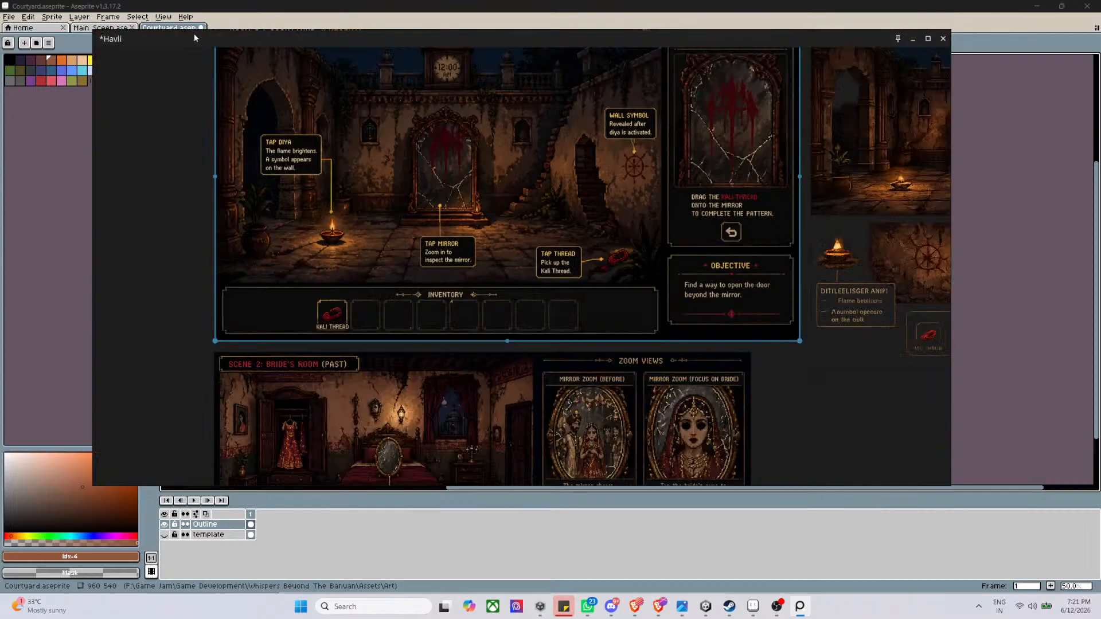
{"action": "left_click_drag", "start_coordinate": [194, 33], "coordinate": [274, 0]}
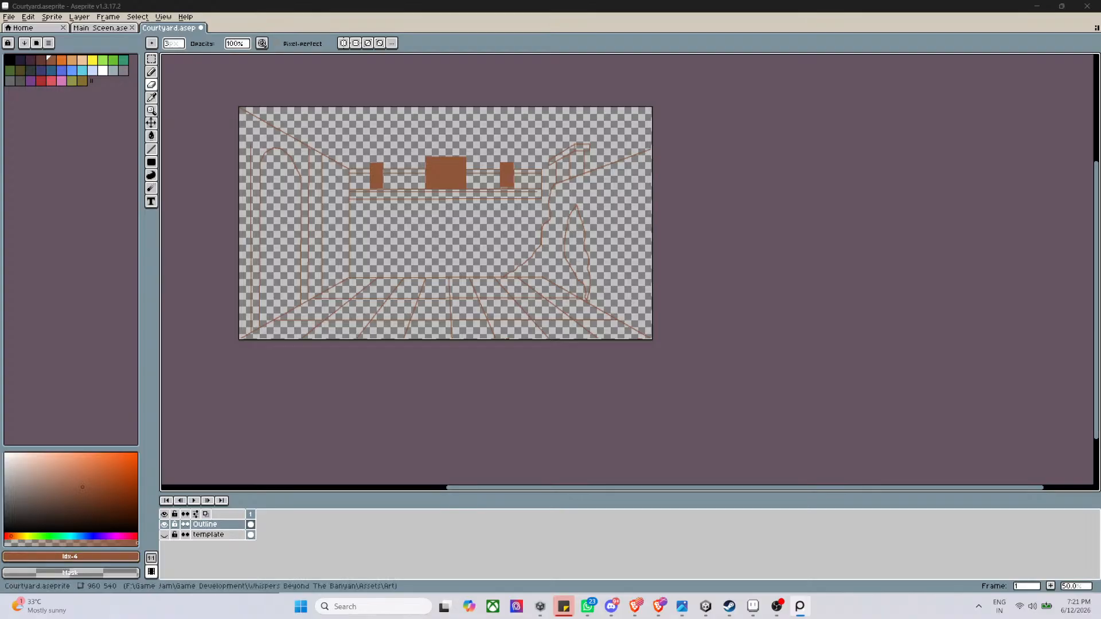
Save the courtyard drawing
{"action": "scroll", "coordinate": [512, 366], "scroll_direction": "up", "scroll_amount": 5}
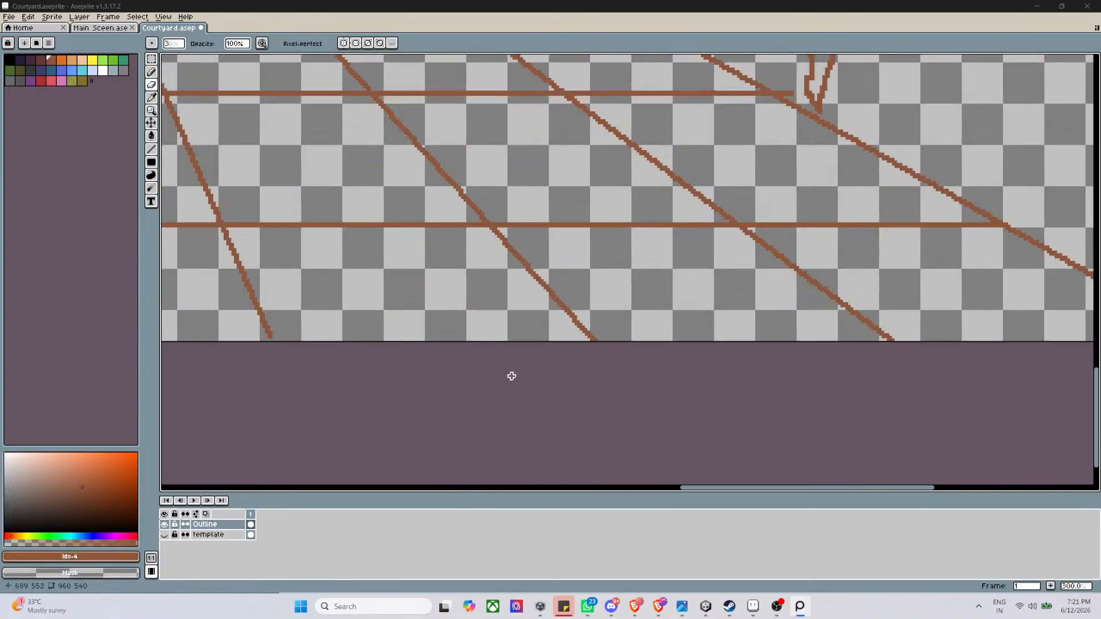
{"action": "scroll", "coordinate": [514, 359], "scroll_direction": "down", "scroll_amount": 5}
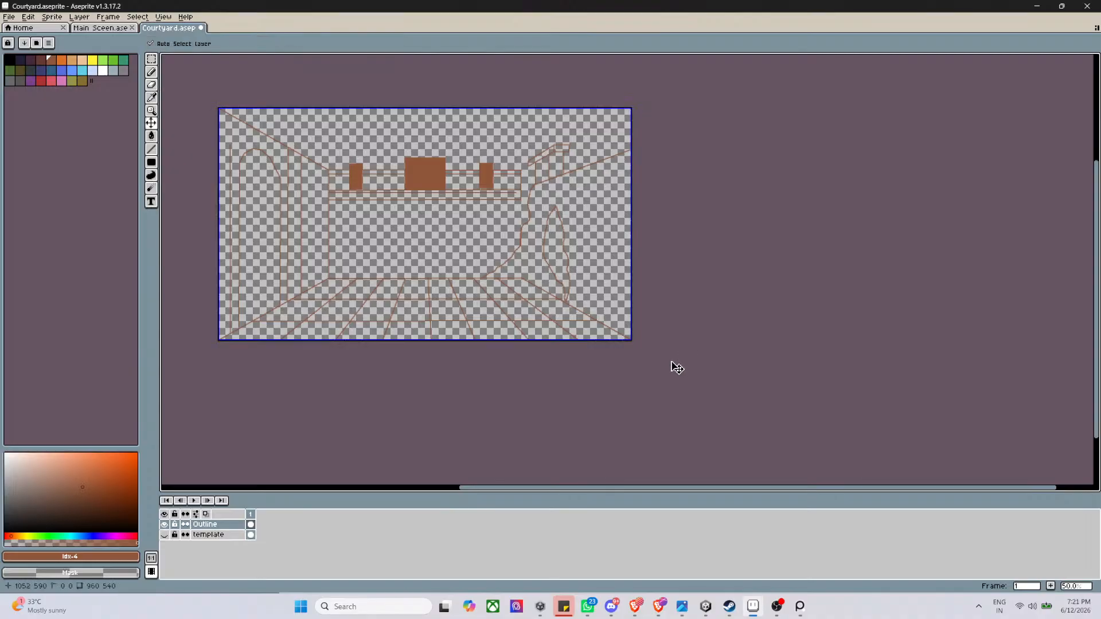
{"action": "key", "text": "ctrl+s"}
{"action": "scroll", "coordinate": [270, 164], "scroll_direction": "up", "scroll_amount": 1}
{"action": "scroll", "coordinate": [270, 164], "scroll_direction": "down", "scroll_amount": 1}
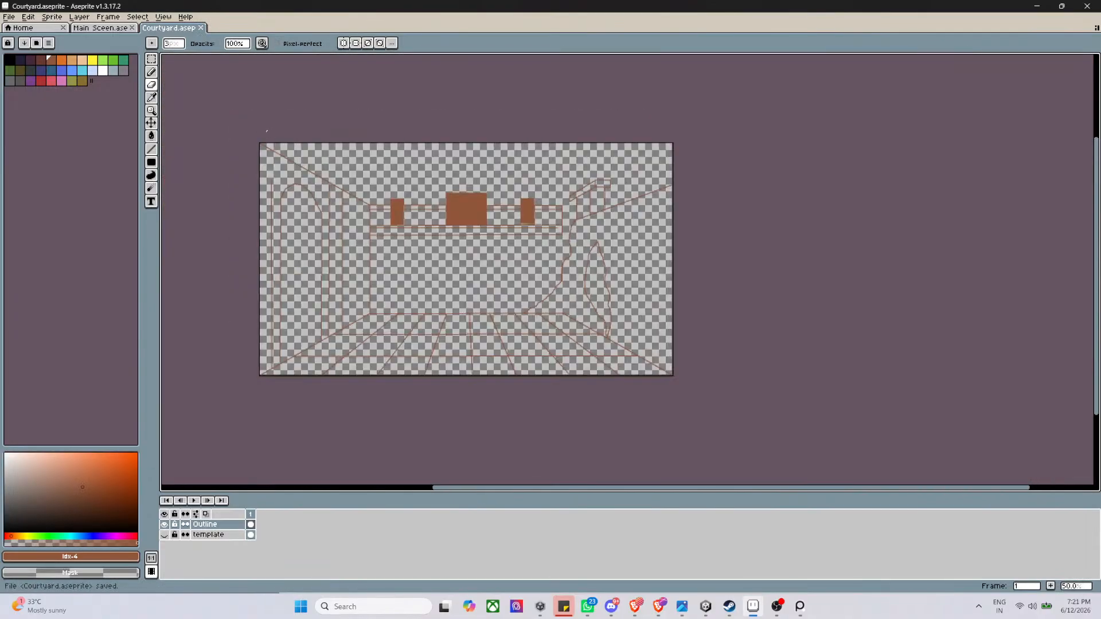
Draw the floor edge inside the left archway: a sloping line from its left side, continued by a horizontal line about 43 px long to its right side
{"action": "scroll", "coordinate": [271, 164], "scroll_direction": "up", "scroll_amount": 2}
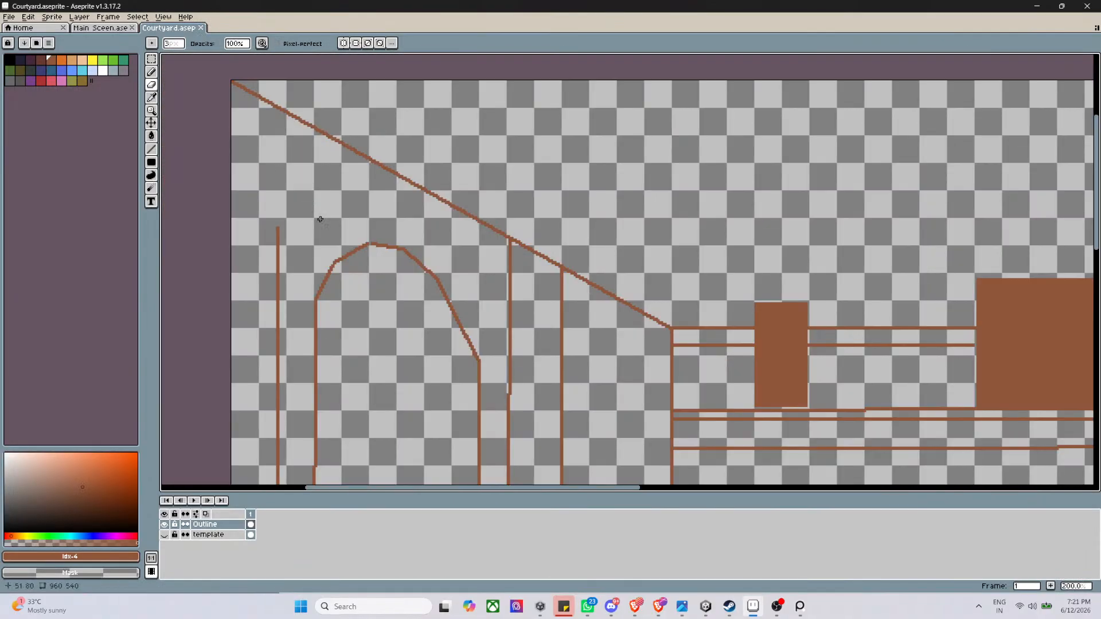
{"action": "scroll", "coordinate": [373, 281], "scroll_direction": "up", "scroll_amount": 1}
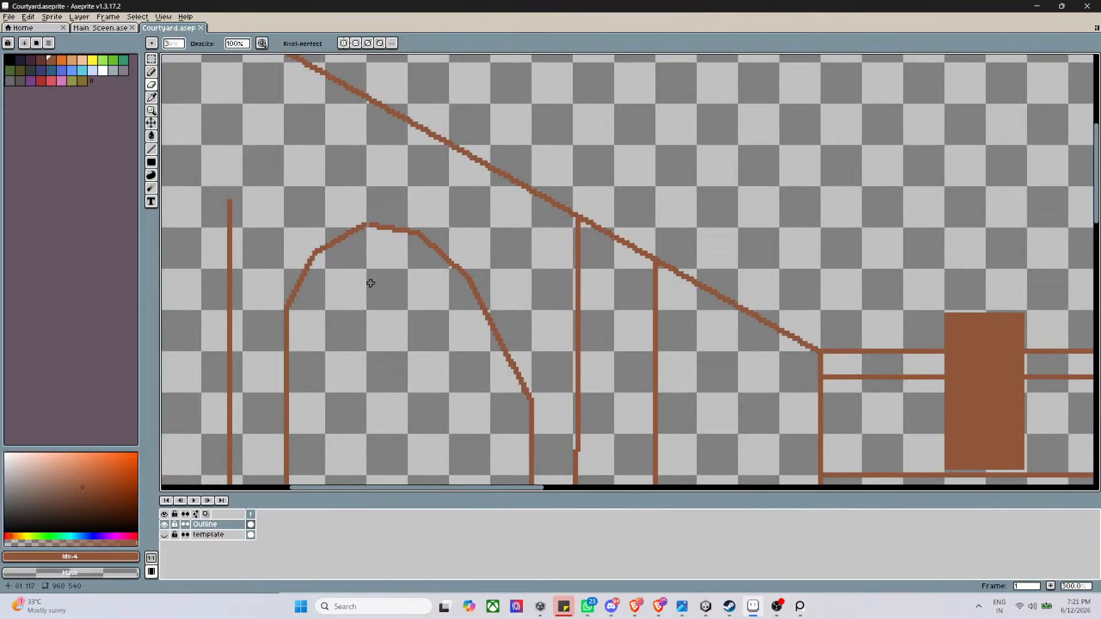
{"action": "scroll", "coordinate": [371, 284], "scroll_direction": "down", "scroll_amount": 3}
{"action": "scroll", "coordinate": [374, 363], "scroll_direction": "up", "scroll_amount": 1}
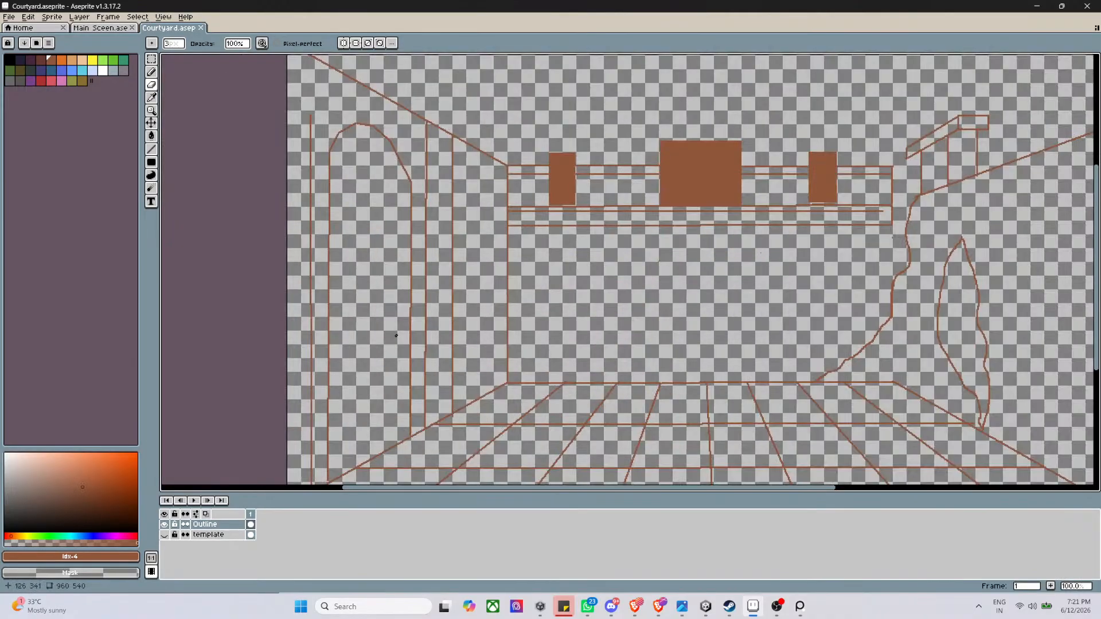
{"action": "scroll", "coordinate": [395, 335], "scroll_direction": "down", "scroll_amount": 1}
{"action": "scroll", "coordinate": [414, 411], "scroll_direction": "up", "scroll_amount": 1}
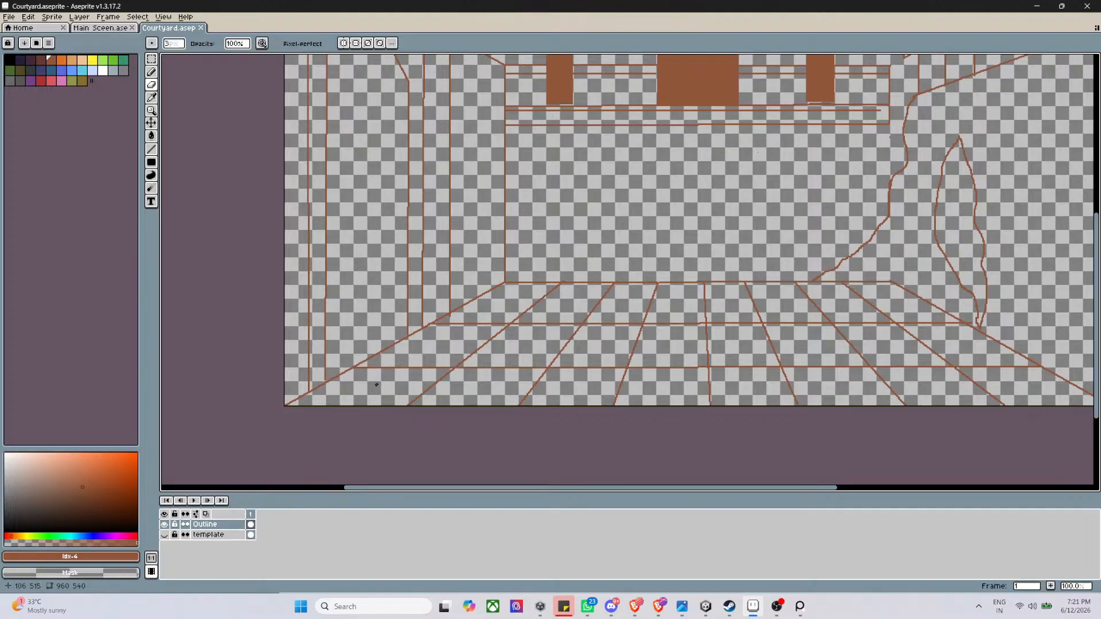
{"action": "scroll", "coordinate": [377, 385], "scroll_direction": "up", "scroll_amount": 1}
{"action": "scroll", "coordinate": [374, 380], "scroll_direction": "down", "scroll_amount": 1}
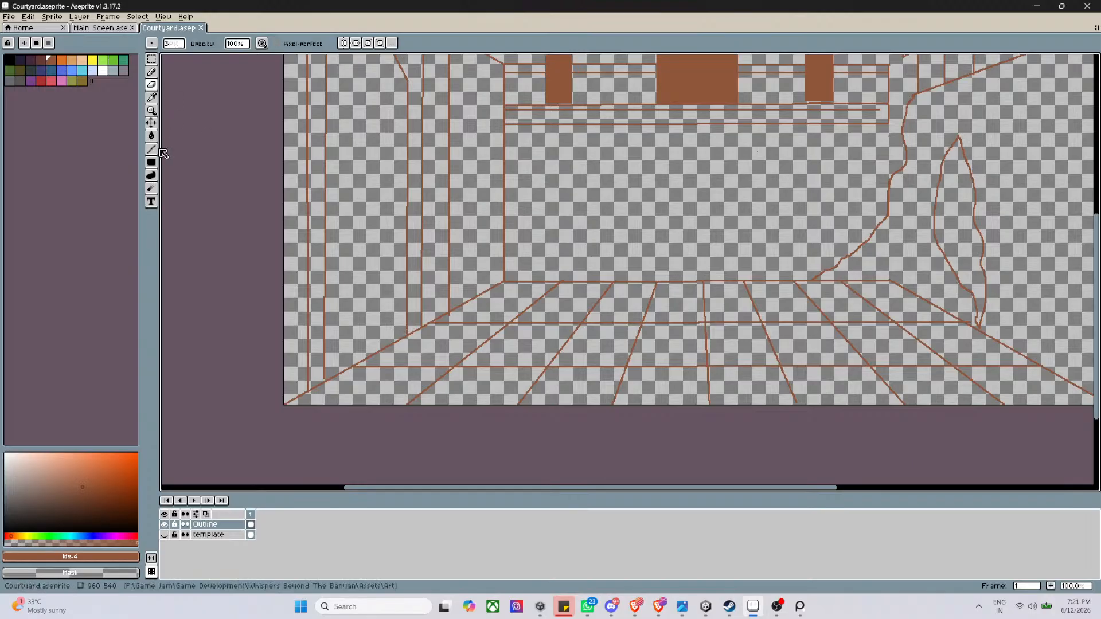
{"action": "key", "text": "l"}
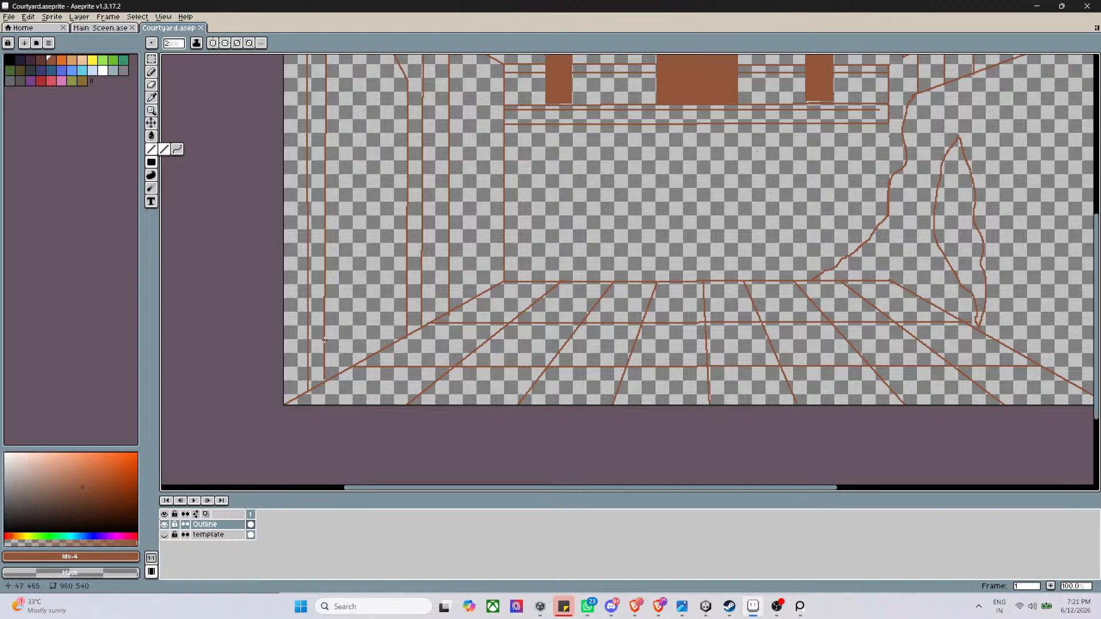
{"action": "left_click_drag", "start_coordinate": [327, 339], "coordinate": [406, 323]}
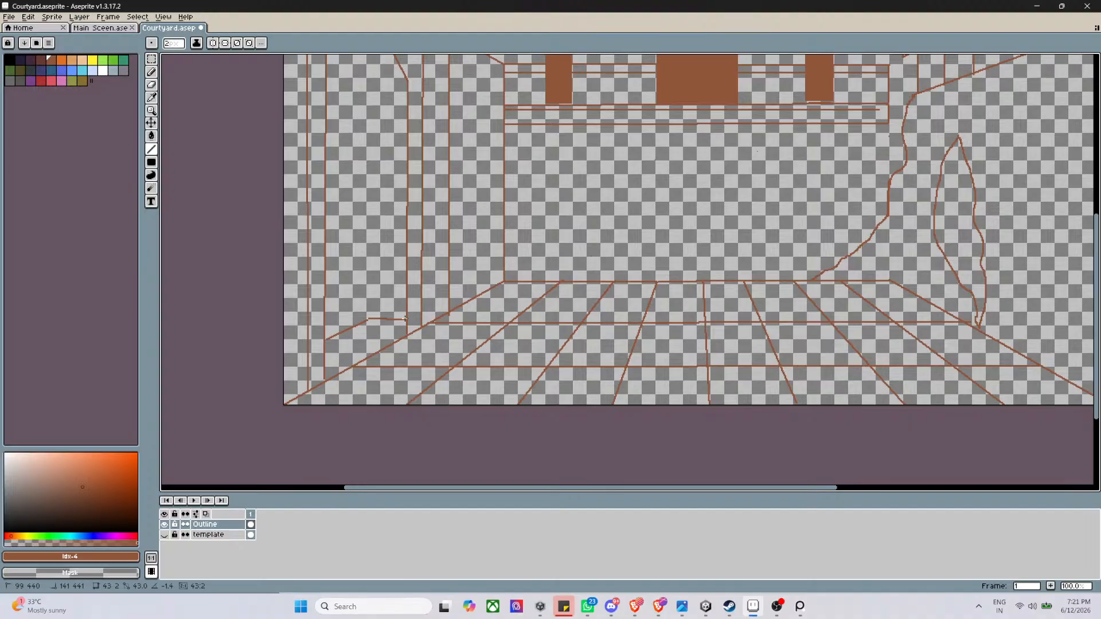
{"action": "left_click_drag", "start_coordinate": [406, 322], "coordinate": [364, 322]}
Erase the extra upper line and its leftover pixel above the horizontal floor edge inside the left archway
{"action": "scroll", "coordinate": [362, 322], "scroll_direction": "up", "scroll_amount": 6}
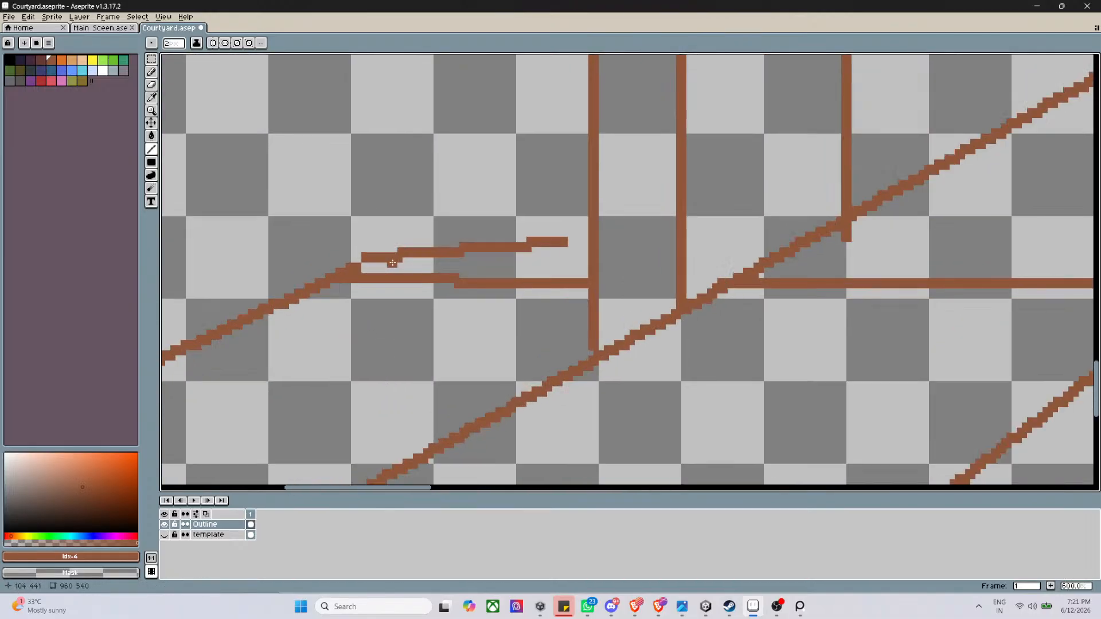
{"action": "key", "text": "e"}
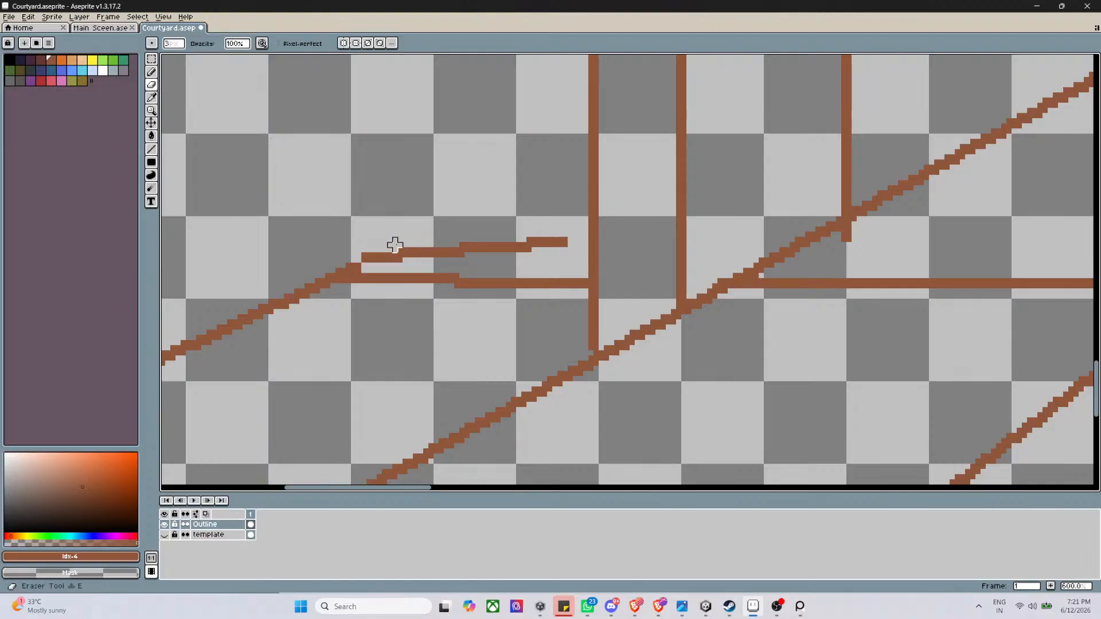
{"action": "mouse_move", "coordinate": [359, 261]}
{"action": "left_mouse_down"}
{"action": "mouse_move", "coordinate": [337, 263]}
{"action": "mouse_move", "coordinate": [556, 241]}
{"action": "mouse_move", "coordinate": [393, 243]}
{"action": "mouse_move", "coordinate": [487, 243]}
{"action": "left_mouse_up"}
{"action": "scroll", "coordinate": [486, 252], "scroll_direction": "down", "scroll_amount": 5}
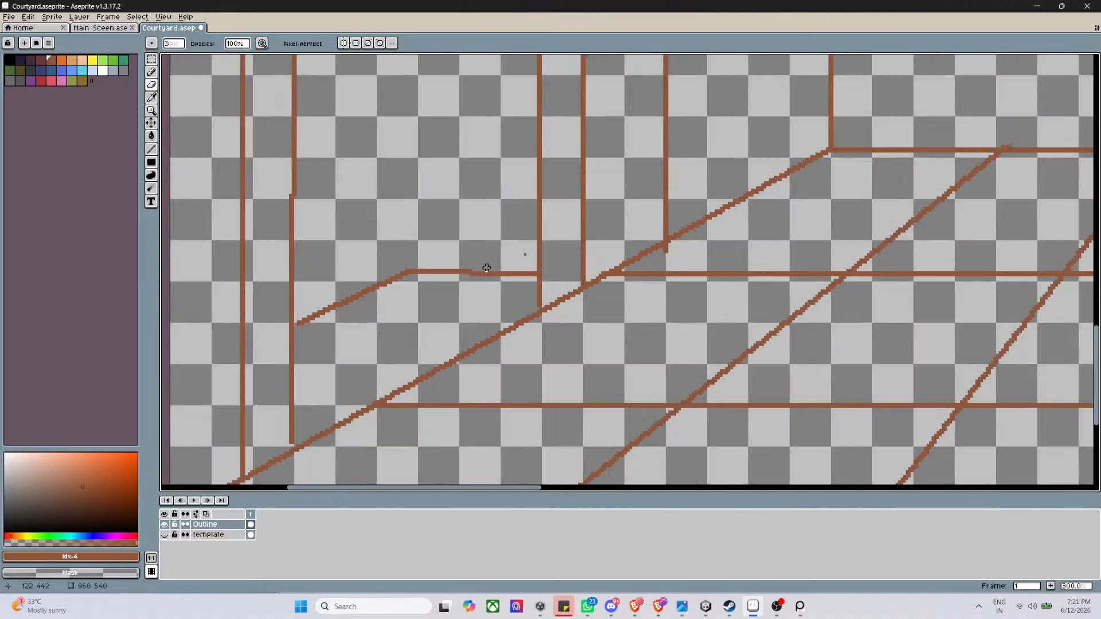
{"action": "scroll", "coordinate": [499, 270], "scroll_direction": "up", "scroll_amount": 4}
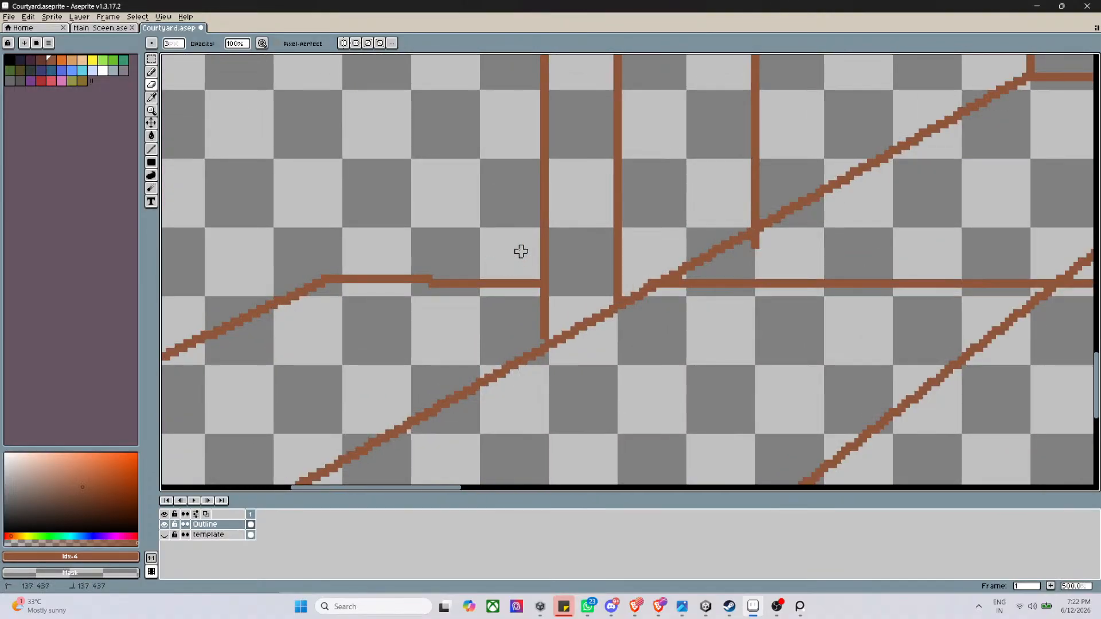
{"action": "scroll", "coordinate": [503, 278], "scroll_direction": "down", "scroll_amount": 5}
{"action": "scroll", "coordinate": [621, 302], "scroll_direction": "up", "scroll_amount": 1}
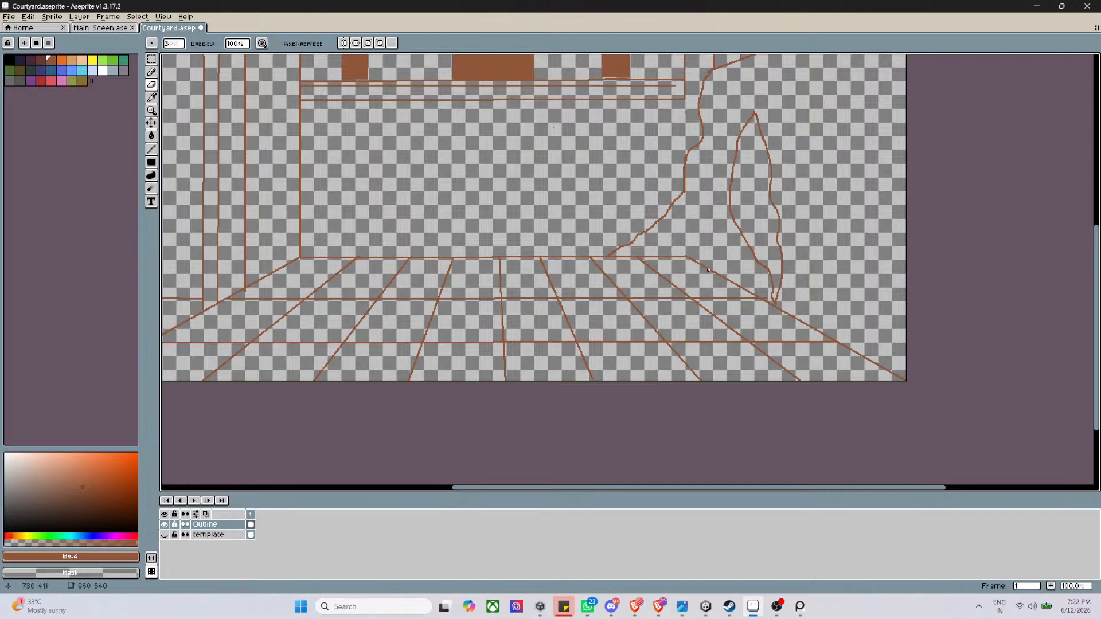
Erase the stray pixels around the stair railing beside the back wall's upper right corner
{"action": "scroll", "coordinate": [709, 270], "scroll_direction": "down", "scroll_amount": 1}
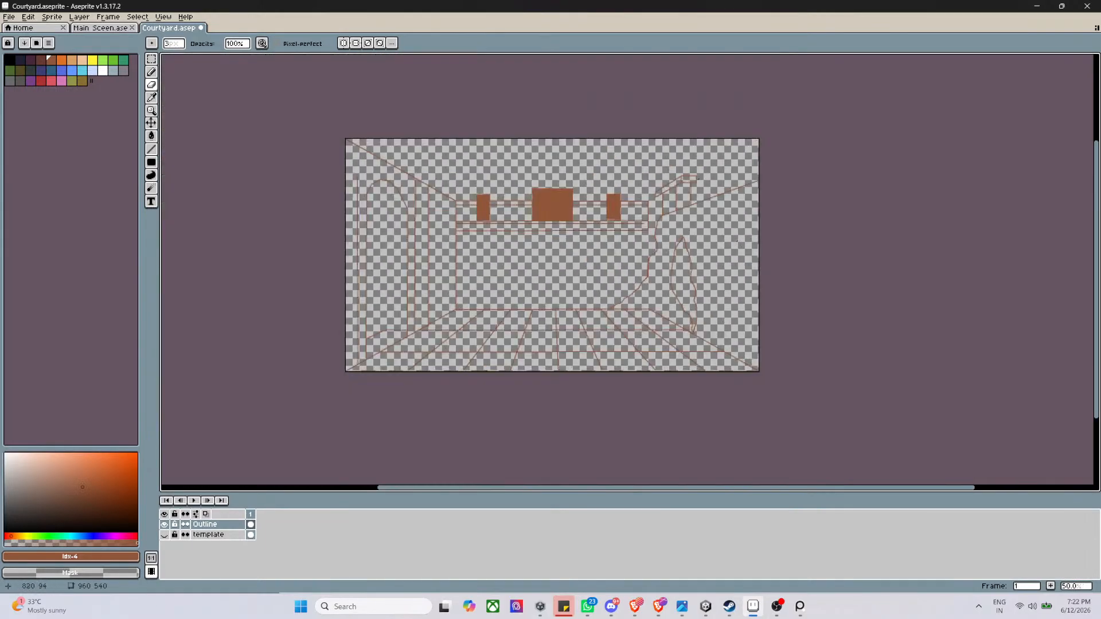
{"action": "scroll", "coordinate": [709, 138], "scroll_direction": "up", "scroll_amount": 3}
{"action": "scroll", "coordinate": [642, 279], "scroll_direction": "down", "scroll_amount": 1}
{"action": "scroll", "coordinate": [534, 410], "scroll_direction": "up", "scroll_amount": 2}
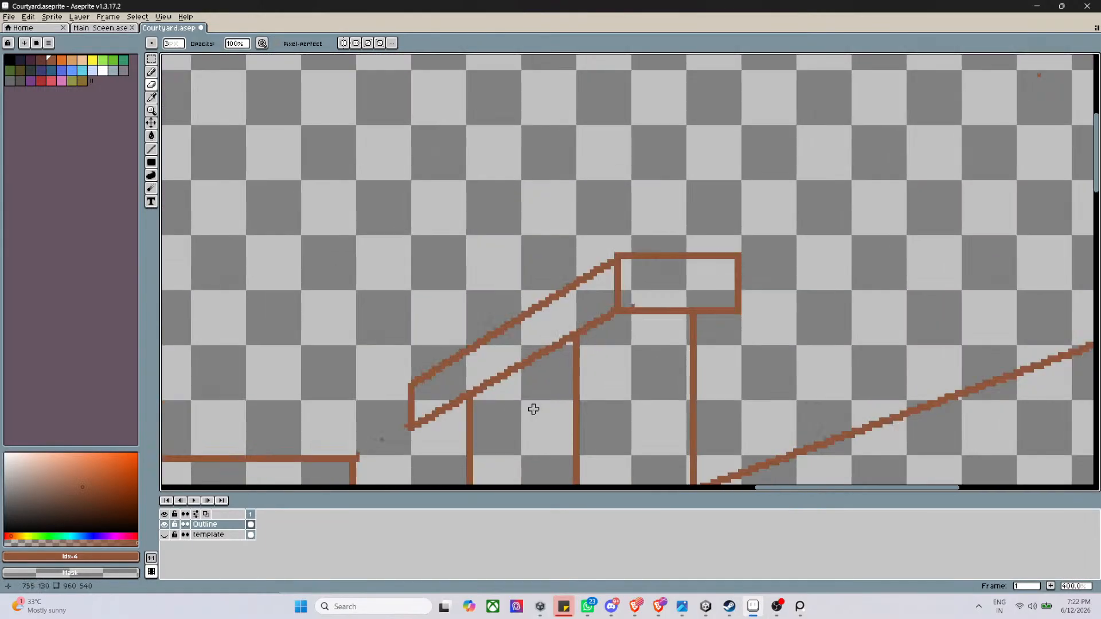
{"action": "scroll", "coordinate": [419, 427], "scroll_direction": "up", "scroll_amount": 1}
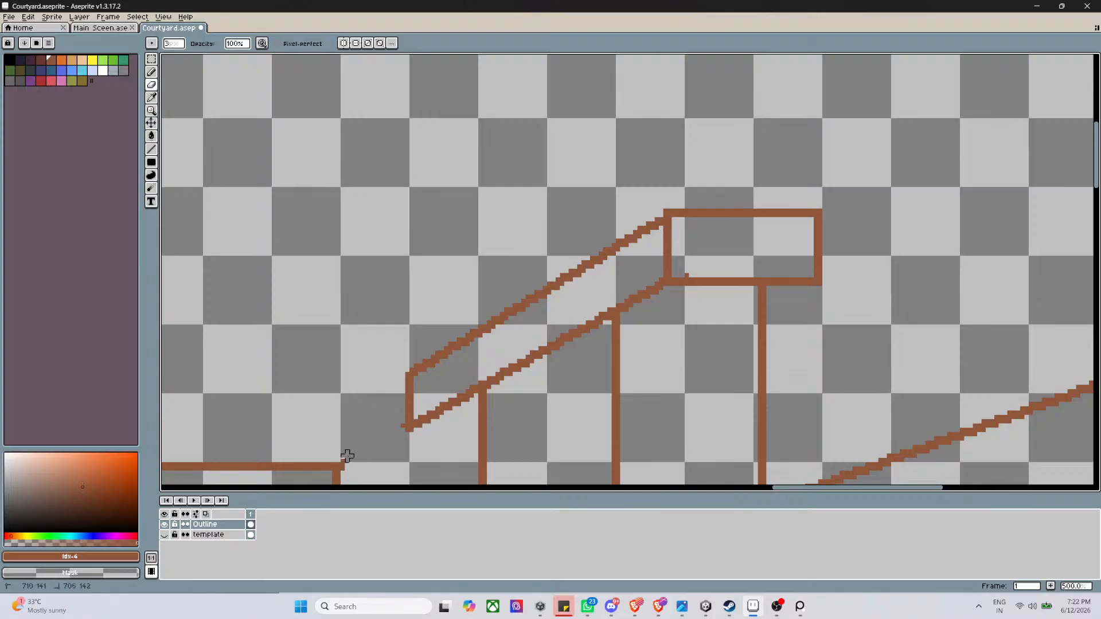
{"action": "scroll", "coordinate": [395, 440], "scroll_direction": "down", "scroll_amount": 3}
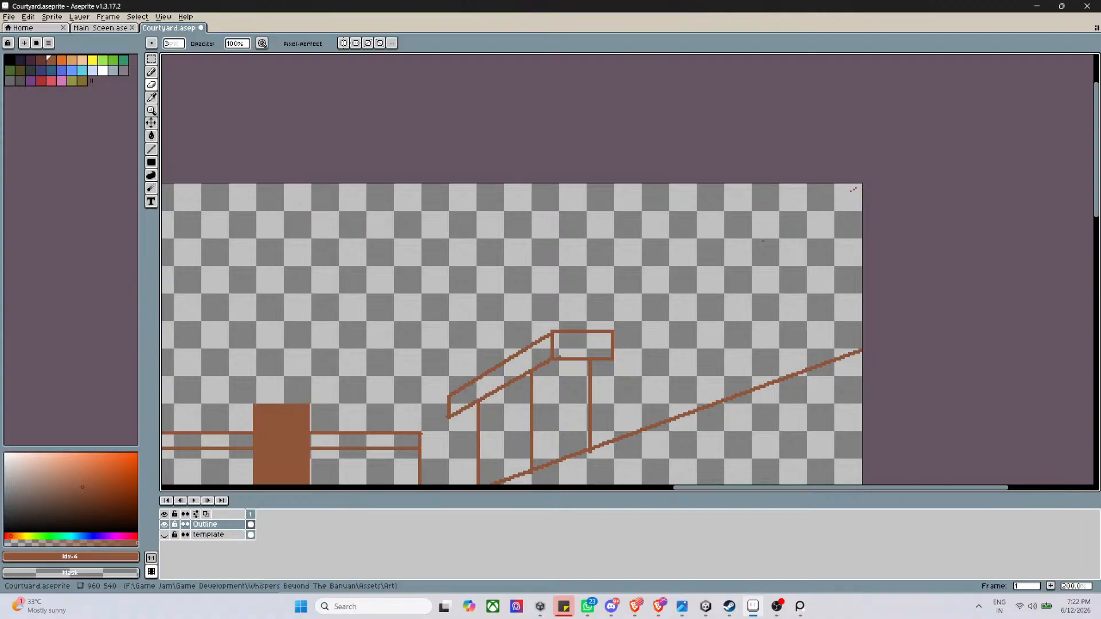
Examine the railing, the wavy wall outline and the back wall's upper left corner for remaining flaws
{"action": "scroll", "coordinate": [611, 262], "scroll_direction": "down", "scroll_amount": 1}
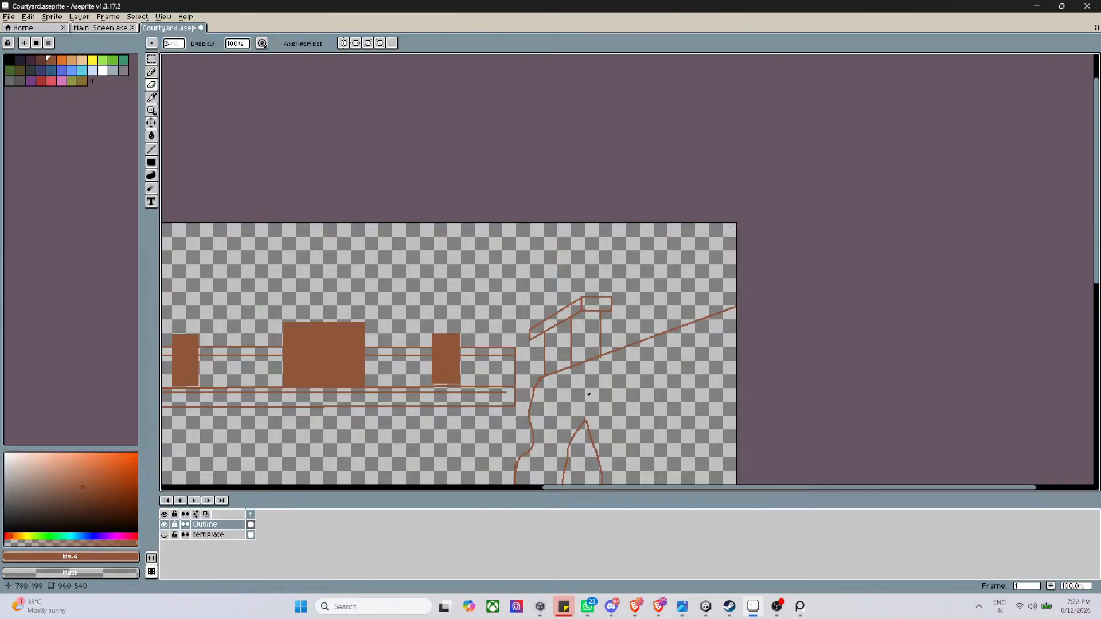
{"action": "scroll", "coordinate": [580, 393], "scroll_direction": "down", "scroll_amount": 1}
{"action": "scroll", "coordinate": [564, 402], "scroll_direction": "up", "scroll_amount": 2}
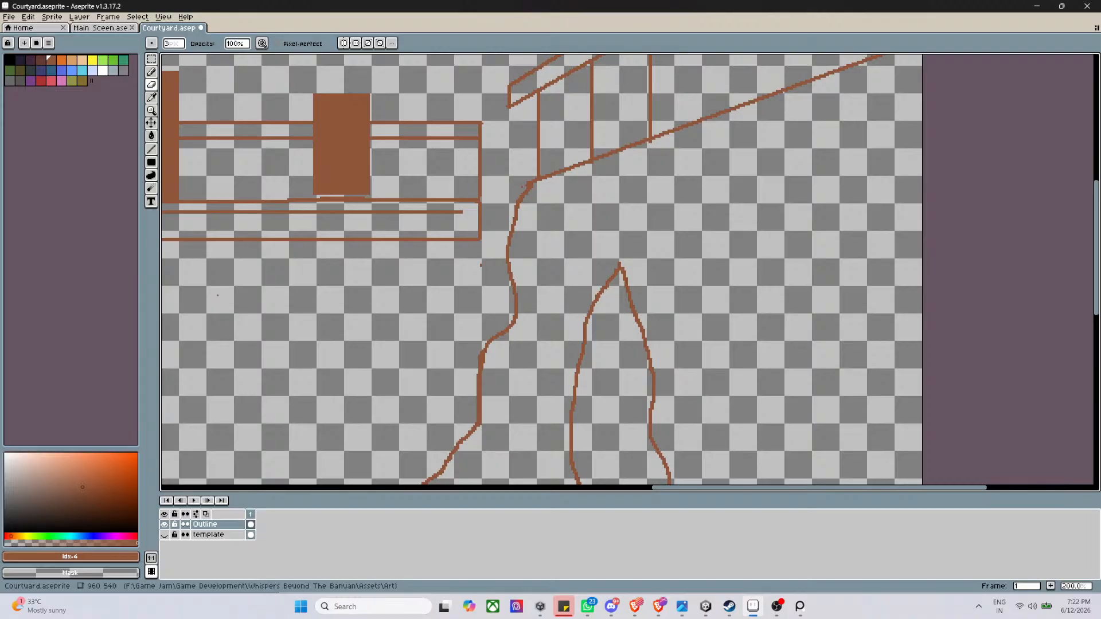
{"action": "scroll", "coordinate": [360, 330], "scroll_direction": "down", "scroll_amount": 3}
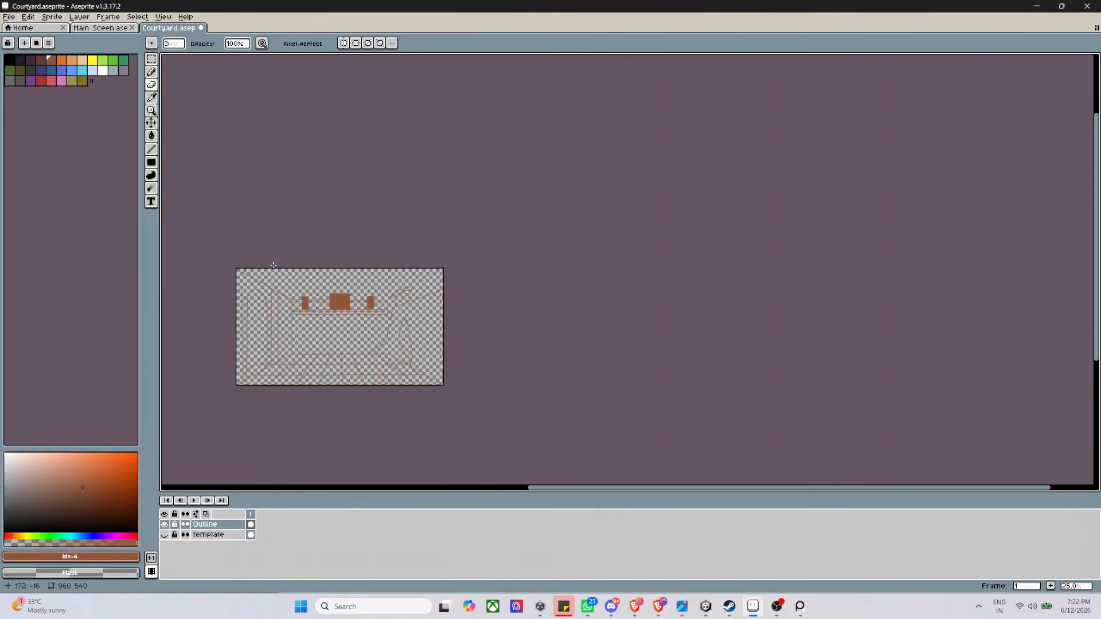
{"action": "scroll", "coordinate": [349, 320], "scroll_direction": "up", "scroll_amount": 2}
{"action": "scroll", "coordinate": [433, 389], "scroll_direction": "up", "scroll_amount": 2}
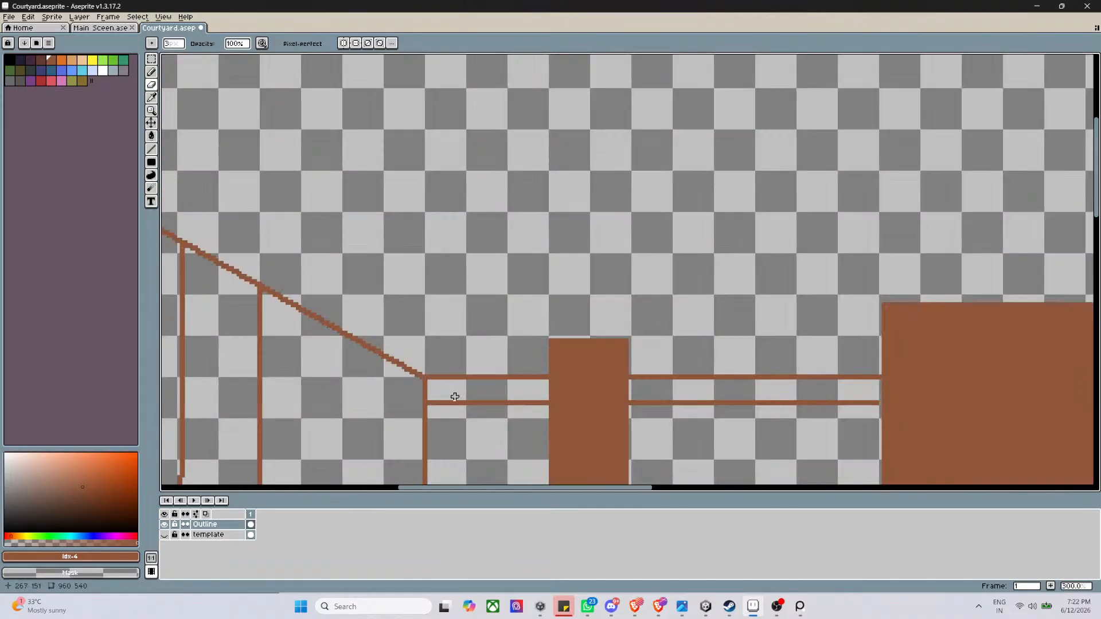
{"action": "scroll", "coordinate": [455, 397], "scroll_direction": "down", "scroll_amount": 1}
{"action": "scroll", "coordinate": [454, 396], "scroll_direction": "down", "scroll_amount": 3}
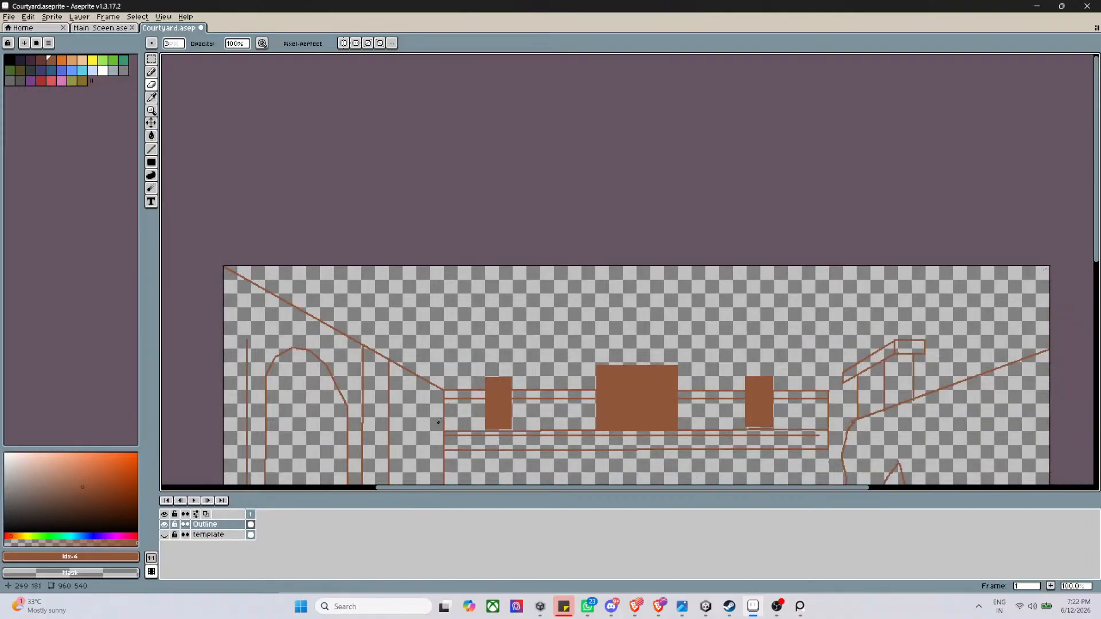
{"action": "scroll", "coordinate": [462, 429], "scroll_direction": "up", "scroll_amount": 3}
{"action": "scroll", "coordinate": [450, 287], "scroll_direction": "down", "scroll_amount": 3}
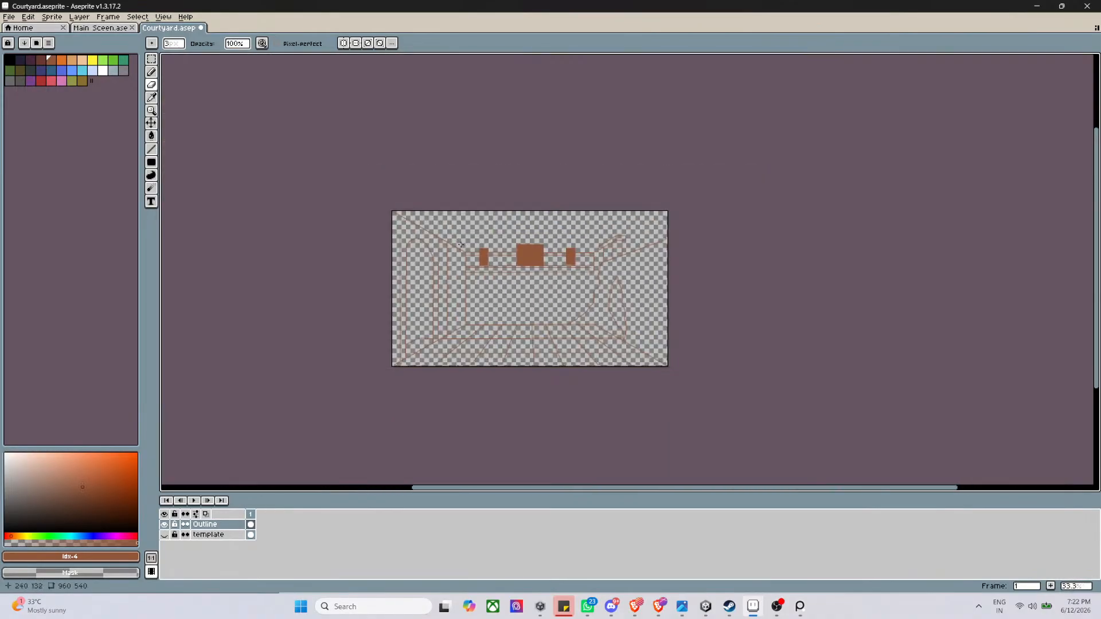
{"action": "scroll", "coordinate": [465, 274], "scroll_direction": "up", "scroll_amount": 3}
{"action": "scroll", "coordinate": [508, 361], "scroll_direction": "up", "scroll_amount": 2}
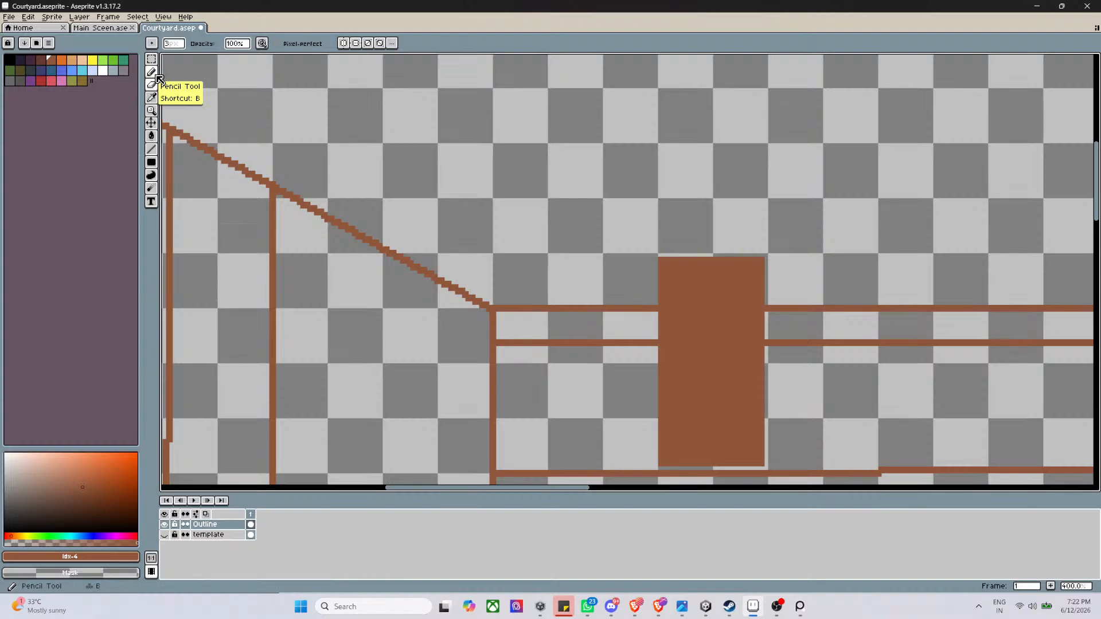
Choose the Line tool and examine the filled blocks along the back wall's upper ledges for gaps
{"action": "left_click", "coordinate": [151, 149]}
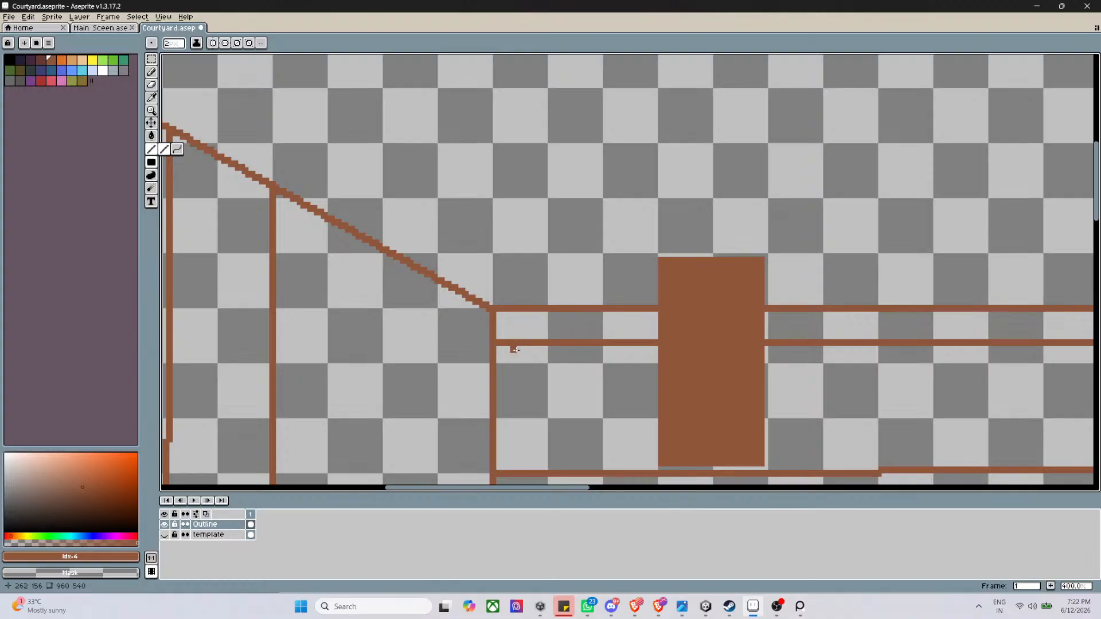
{"action": "scroll", "coordinate": [529, 342], "scroll_direction": "down", "scroll_amount": 6}
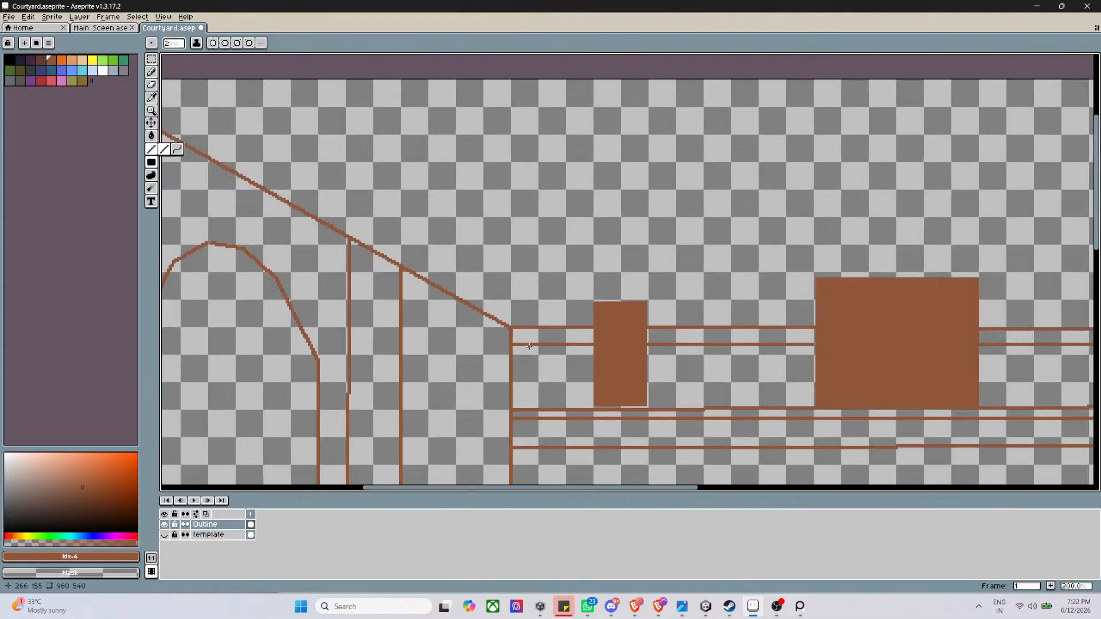
{"action": "scroll", "coordinate": [405, 315], "scroll_direction": "up", "scroll_amount": 5}
{"action": "scroll", "coordinate": [404, 315], "scroll_direction": "down", "scroll_amount": 3}
{"action": "scroll", "coordinate": [404, 315], "scroll_direction": "up", "scroll_amount": 6}
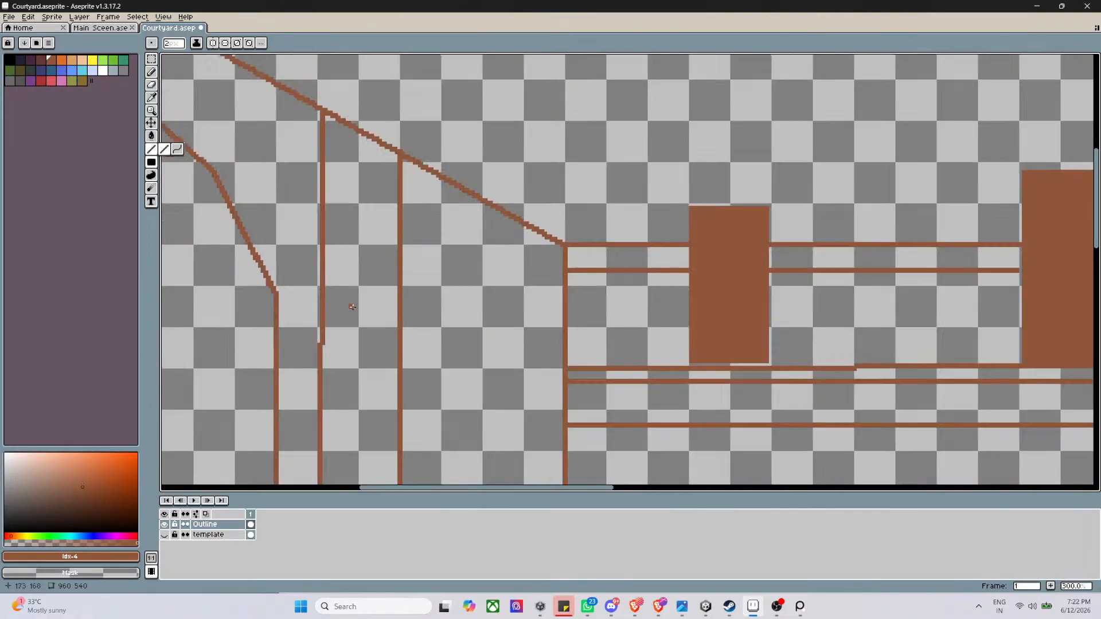
{"action": "scroll", "coordinate": [581, 278], "scroll_direction": "down", "scroll_amount": 8}
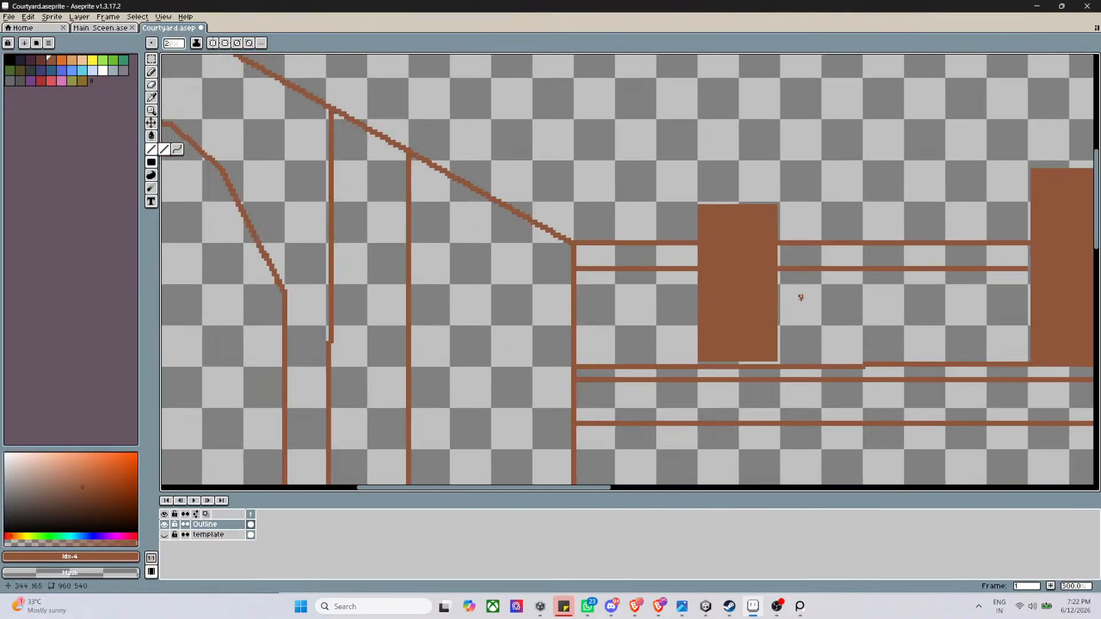
{"action": "scroll", "coordinate": [623, 316], "scroll_direction": "up", "scroll_amount": 4}
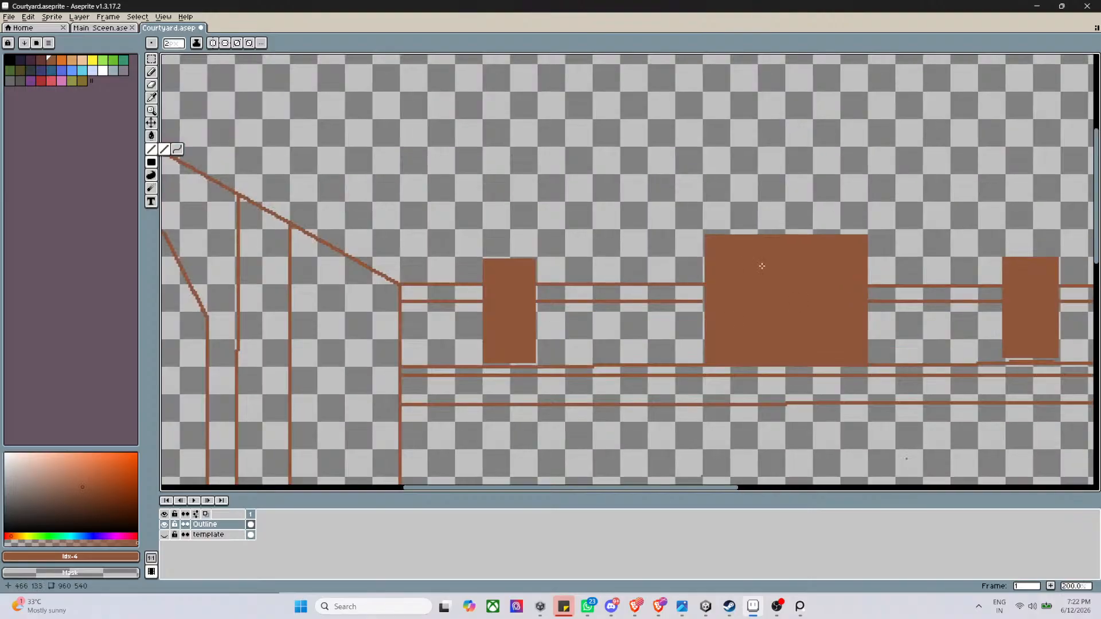
{"action": "scroll", "coordinate": [762, 266], "scroll_direction": "up", "scroll_amount": 2}
{"action": "scroll", "coordinate": [878, 362], "scroll_direction": "down", "scroll_amount": 1}
{"action": "scroll", "coordinate": [877, 417], "scroll_direction": "up", "scroll_amount": 3}
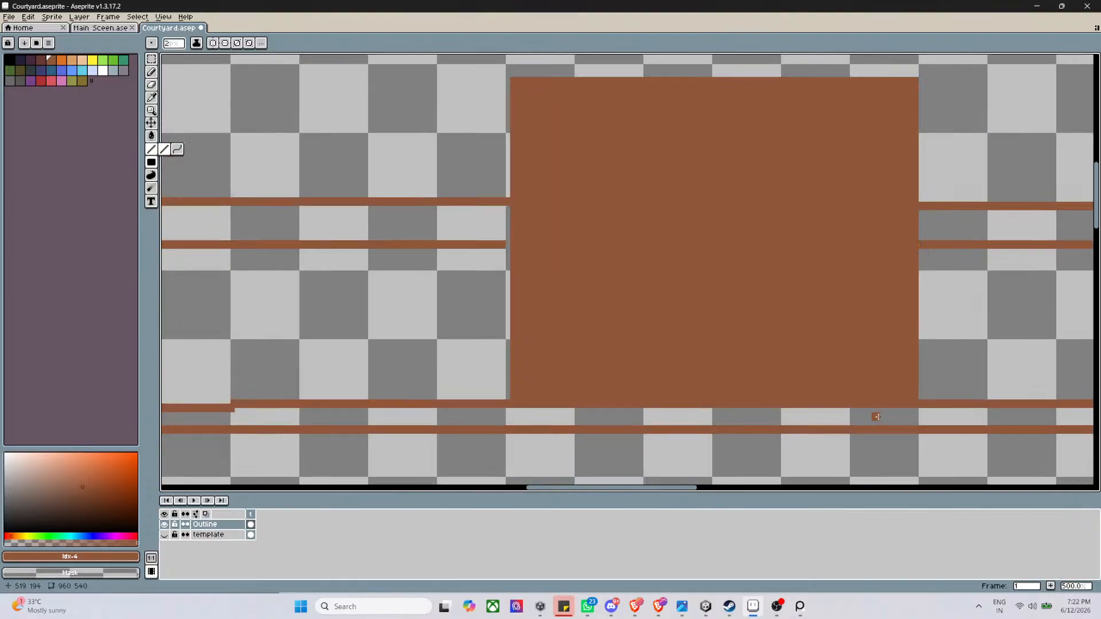
{"action": "scroll", "coordinate": [745, 320], "scroll_direction": "down", "scroll_amount": 1}
{"action": "scroll", "coordinate": [685, 268], "scroll_direction": "up", "scroll_amount": 1}
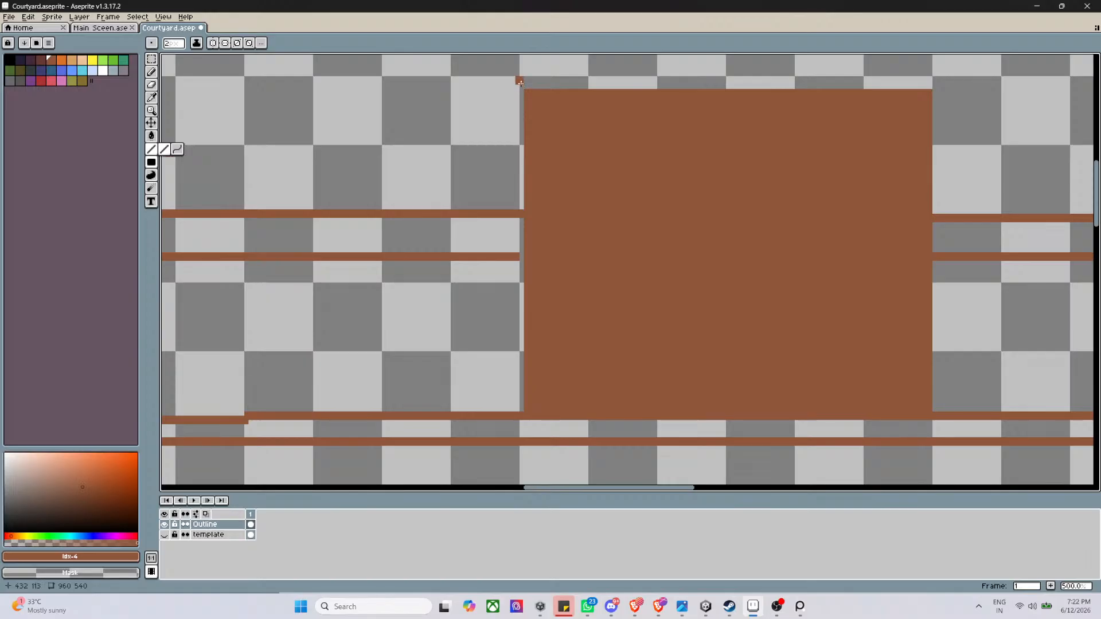
Set the line thickness to 1 px and draw a vertical line about 77 px long along the large central block's left side
{"action": "left_click", "coordinate": [176, 44]}
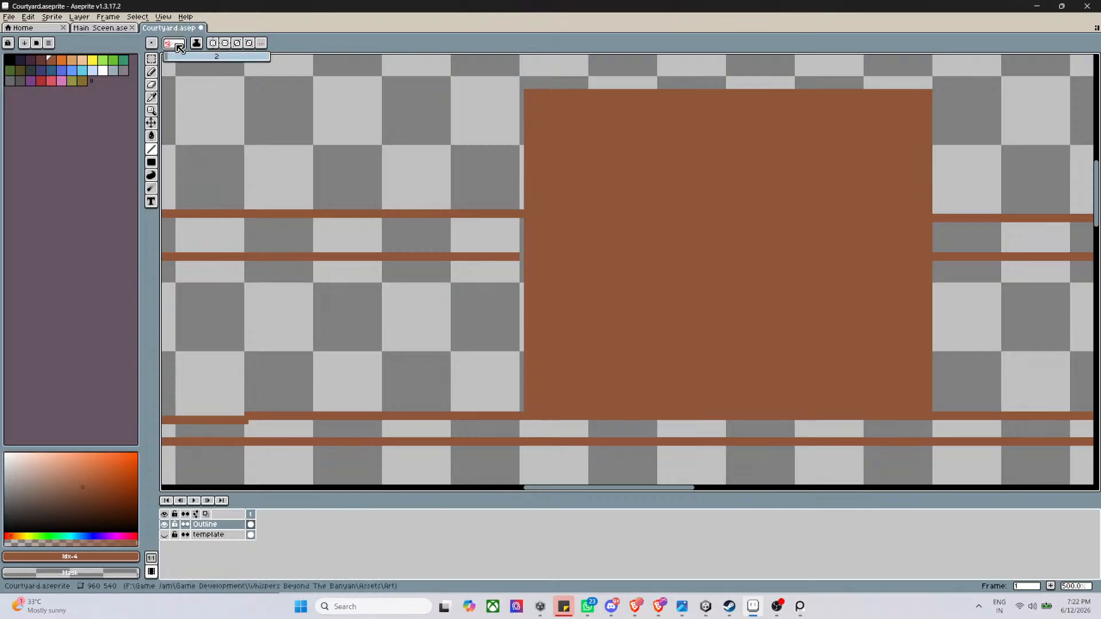
{"action": "key", "text": "Return"}
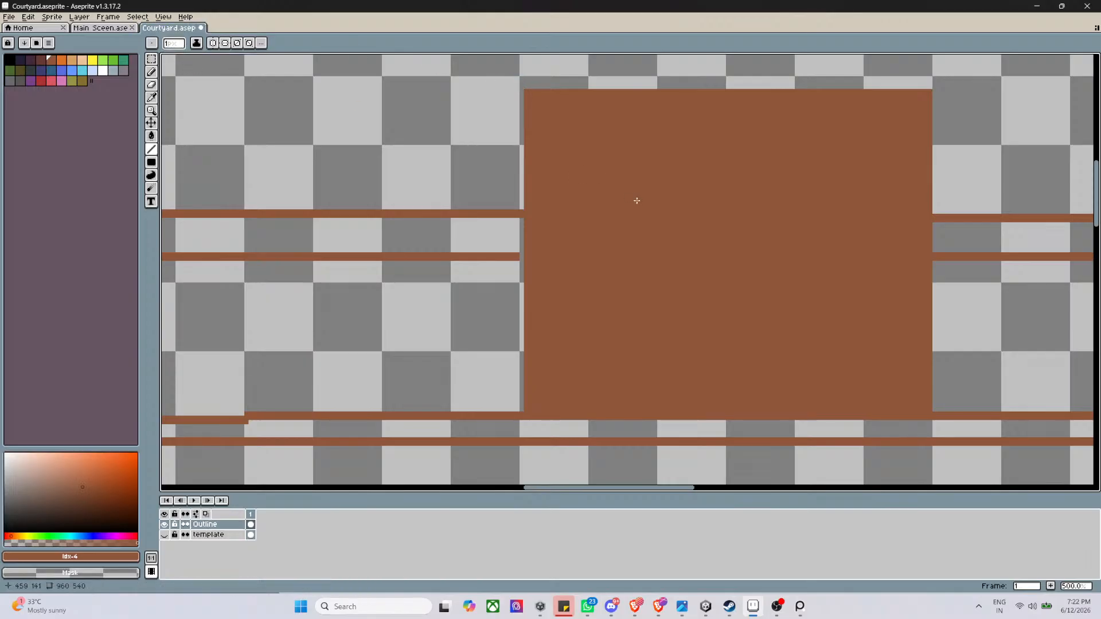
{"action": "left_click_drag", "start_coordinate": [520, 79], "coordinate": [521, 411]}
{"action": "scroll", "coordinate": [680, 317], "scroll_direction": "down", "scroll_amount": 1}
{"action": "scroll", "coordinate": [732, 289], "scroll_direction": "up", "scroll_amount": 1}
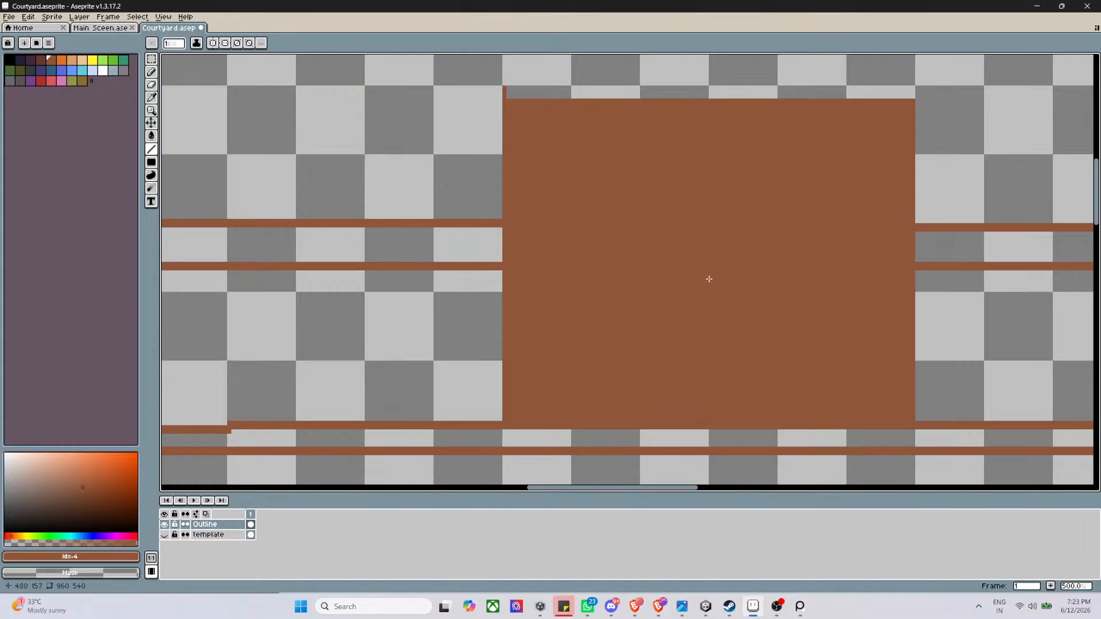
{"action": "scroll", "coordinate": [708, 277], "scroll_direction": "down", "scroll_amount": 1}
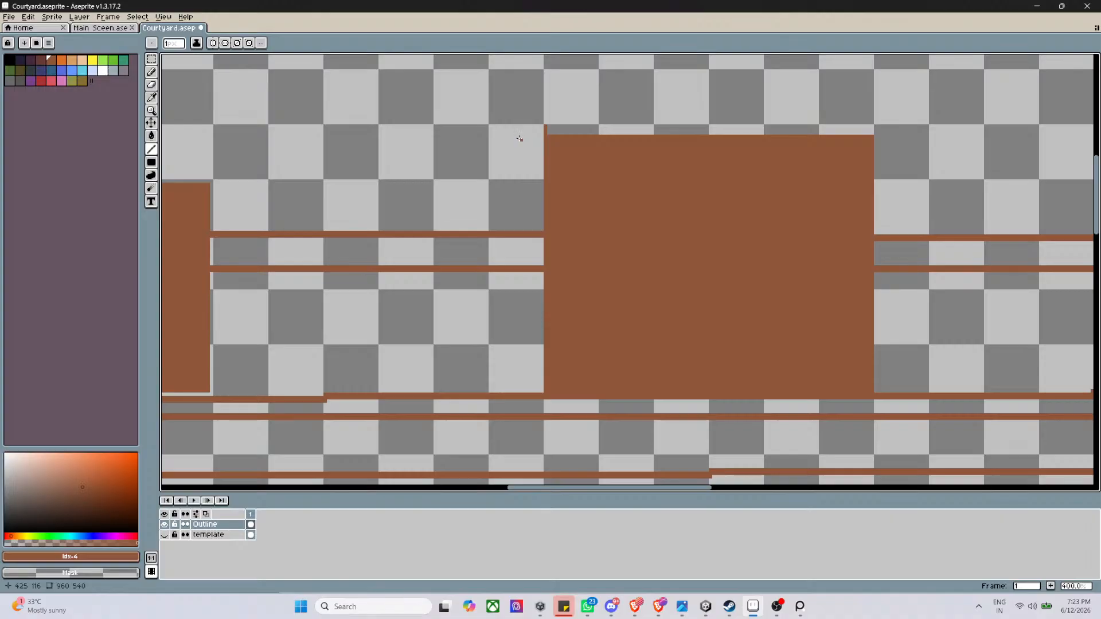
{"action": "scroll", "coordinate": [655, 182], "scroll_direction": "down", "scroll_amount": 1}
{"action": "scroll", "coordinate": [810, 218], "scroll_direction": "up", "scroll_amount": 1}
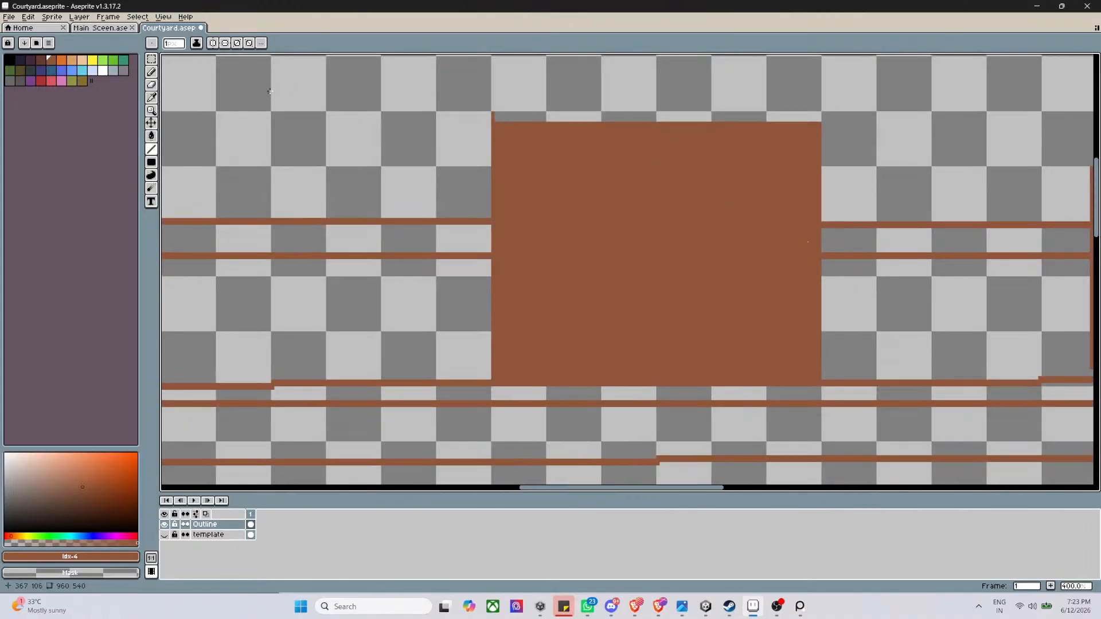
Erase the fill of the large central block with a rectangle, leaving only its left and right side edges
{"action": "left_click", "coordinate": [152, 84]}
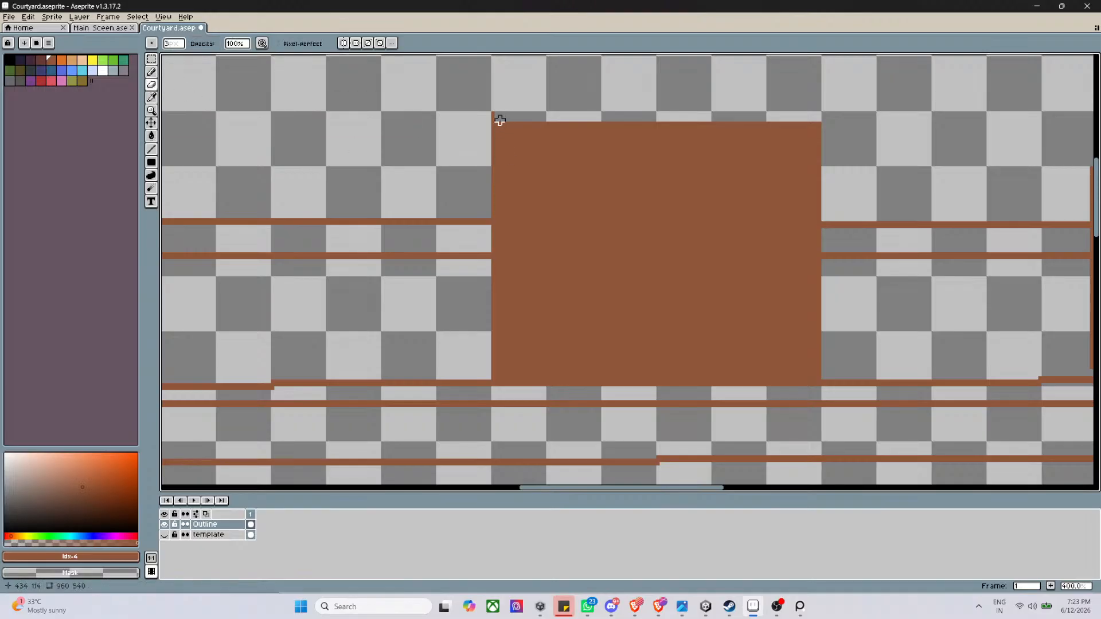
{"action": "mouse_move", "coordinate": [498, 119]}
{"action": "left_mouse_down"}
{"action": "mouse_move", "coordinate": [531, 230]}
{"action": "mouse_move", "coordinate": [590, 269]}
{"action": "mouse_move", "coordinate": [741, 303]}
{"action": "mouse_move", "coordinate": [811, 373]}
{"action": "left_mouse_up"}
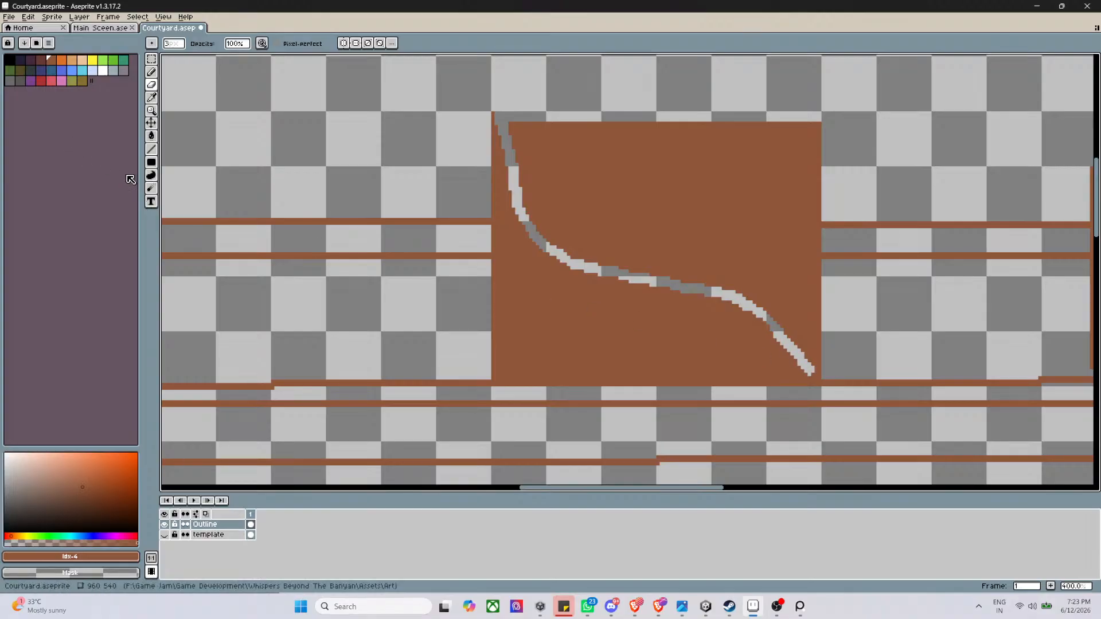
{"action": "left_click", "coordinate": [151, 166]}
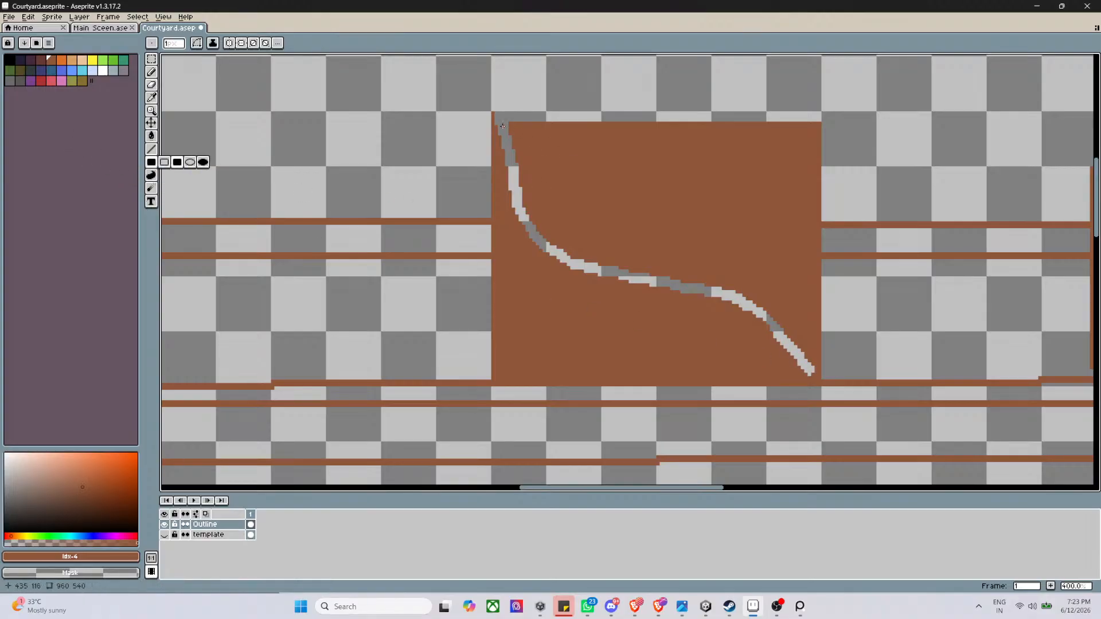
{"action": "left_click_drag", "start_coordinate": [499, 122], "coordinate": [815, 377]}
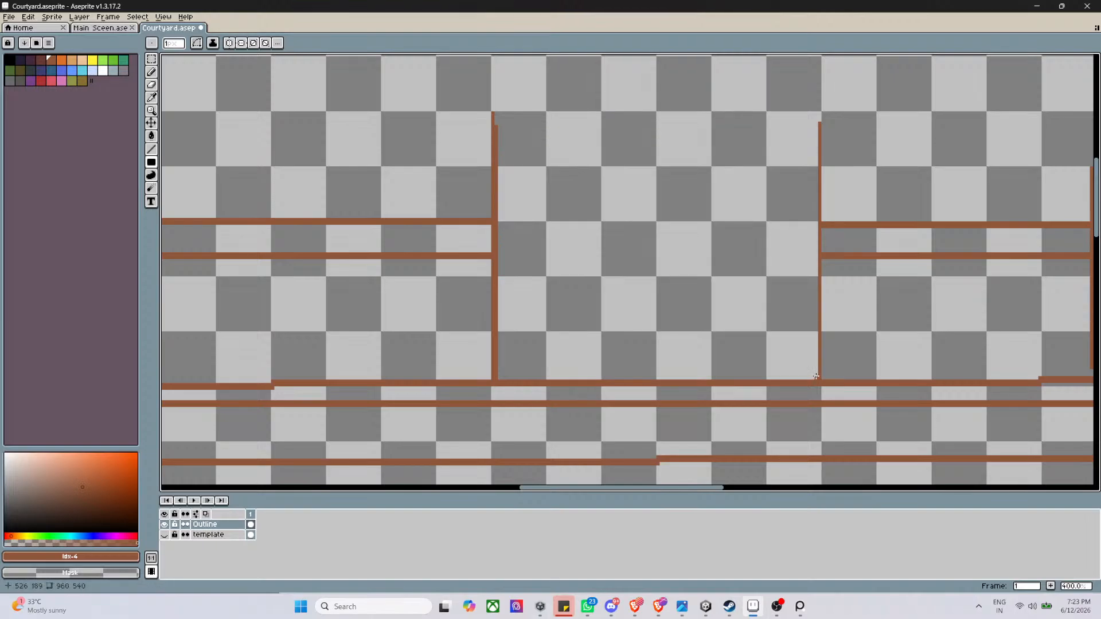
{"action": "scroll", "coordinate": [507, 132], "scroll_direction": "up", "scroll_amount": 2}
{"action": "scroll", "coordinate": [502, 138], "scroll_direction": "down", "scroll_amount": 2}
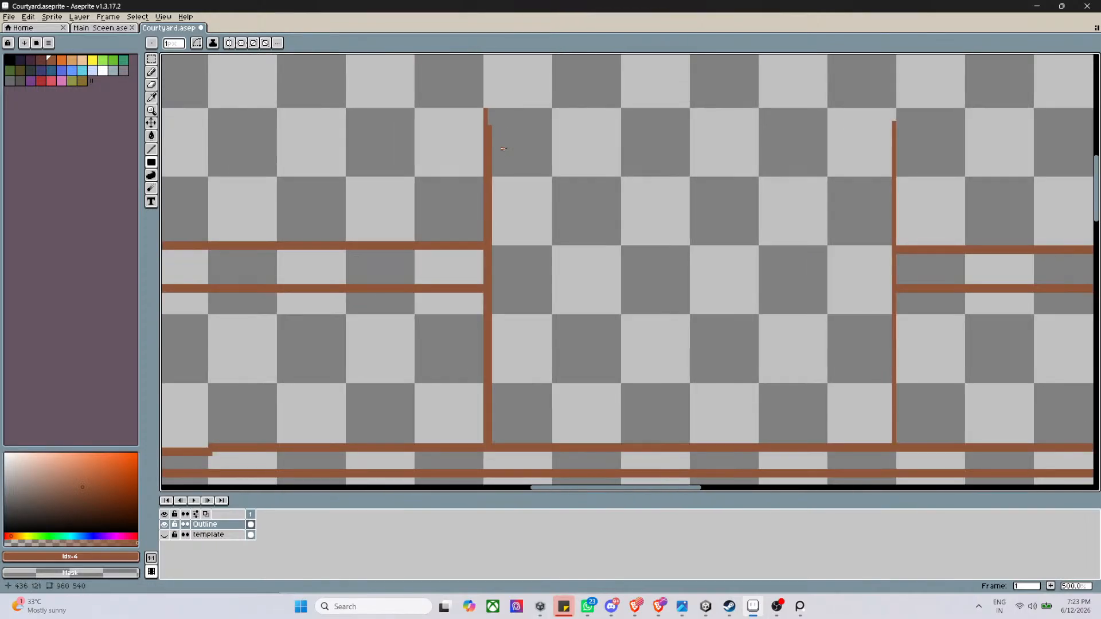
{"action": "scroll", "coordinate": [511, 166], "scroll_direction": "up", "scroll_amount": 1}
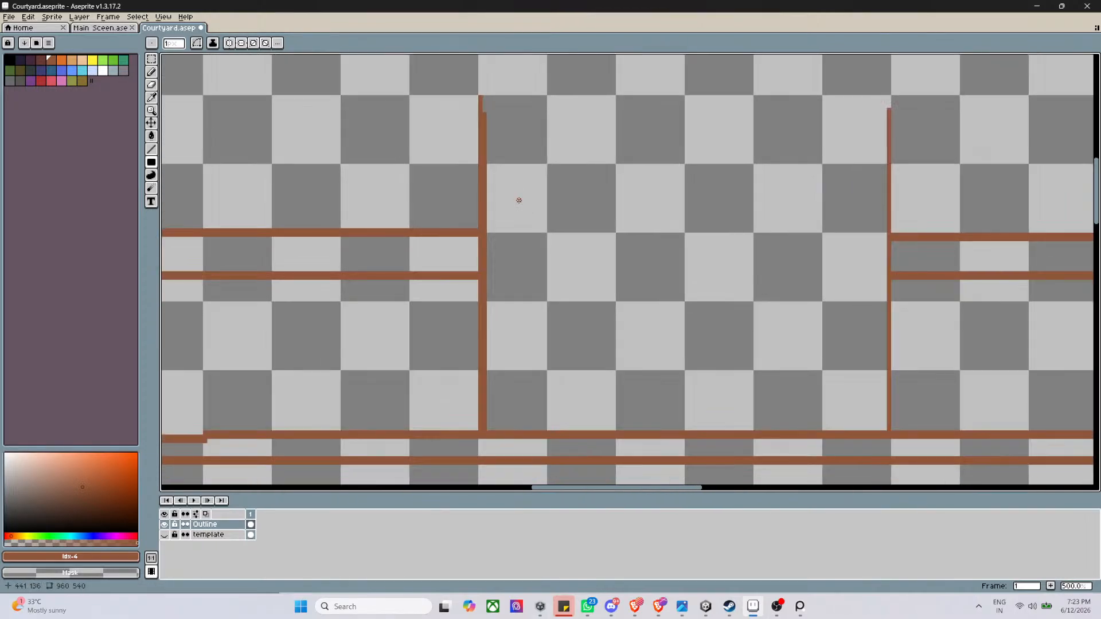
Erase the extra pixel column along the central opening's left edge, thinning it to 1 px
{"action": "left_click", "coordinate": [151, 72]}
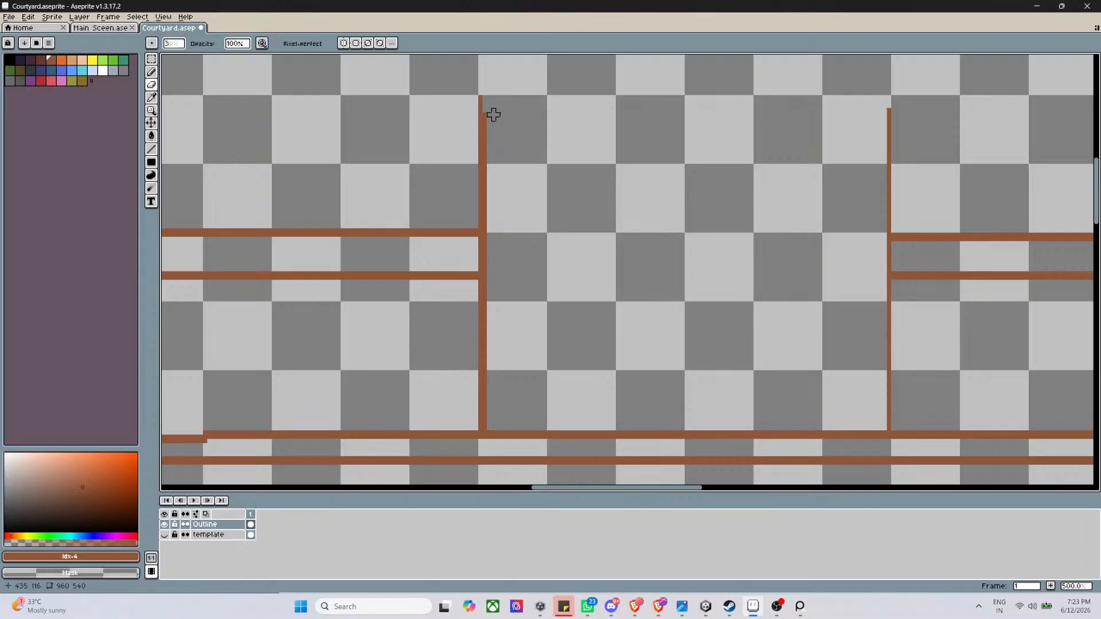
{"action": "left_click_drag", "start_coordinate": [151, 162], "coordinate": [203, 162]}
{"action": "mouse_move", "coordinate": [485, 115]}
{"action": "left_mouse_down"}
{"action": "mouse_move", "coordinate": [504, 396]}
{"action": "mouse_move", "coordinate": [484, 405]}
{"action": "mouse_move", "coordinate": [494, 335]}
{"action": "left_mouse_up"}
{"action": "scroll", "coordinate": [525, 268], "scroll_direction": "down", "scroll_amount": 2}
{"action": "scroll", "coordinate": [537, 193], "scroll_direction": "down", "scroll_amount": 1}
{"action": "scroll", "coordinate": [544, 171], "scroll_direction": "up", "scroll_amount": 1}
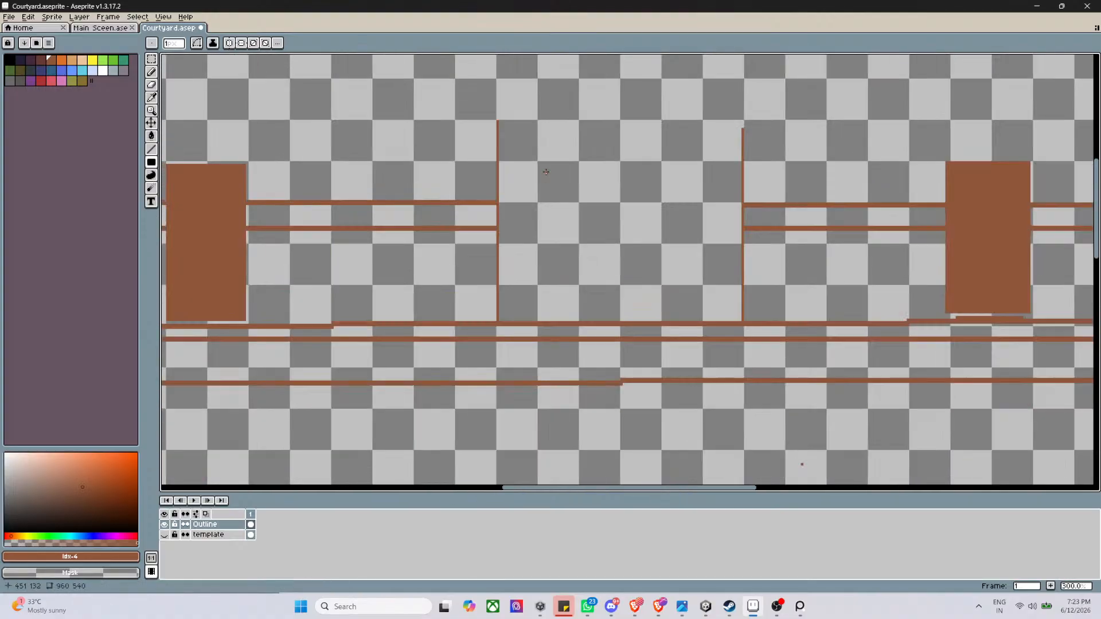
Extend the central opening's right edge upward to the height of its left edge and save the file
{"action": "scroll", "coordinate": [565, 142], "scroll_direction": "down", "scroll_amount": 1}
{"action": "scroll", "coordinate": [685, 139], "scroll_direction": "up", "scroll_amount": 4}
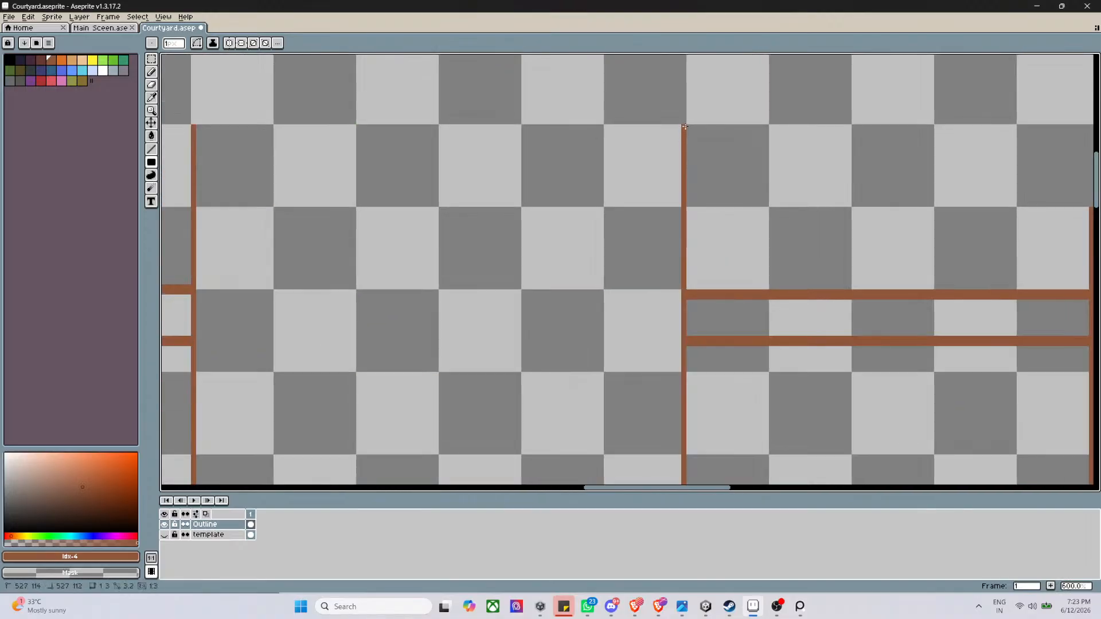
{"action": "scroll", "coordinate": [265, 113], "scroll_direction": "down", "scroll_amount": 1}
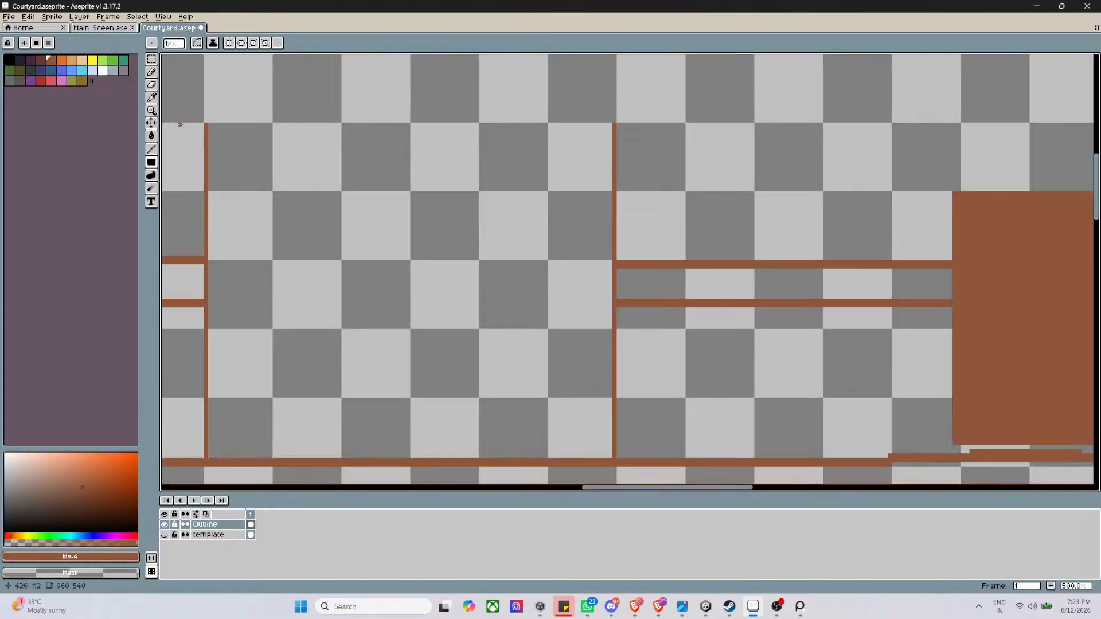
{"action": "scroll", "coordinate": [304, 143], "scroll_direction": "down", "scroll_amount": 5}
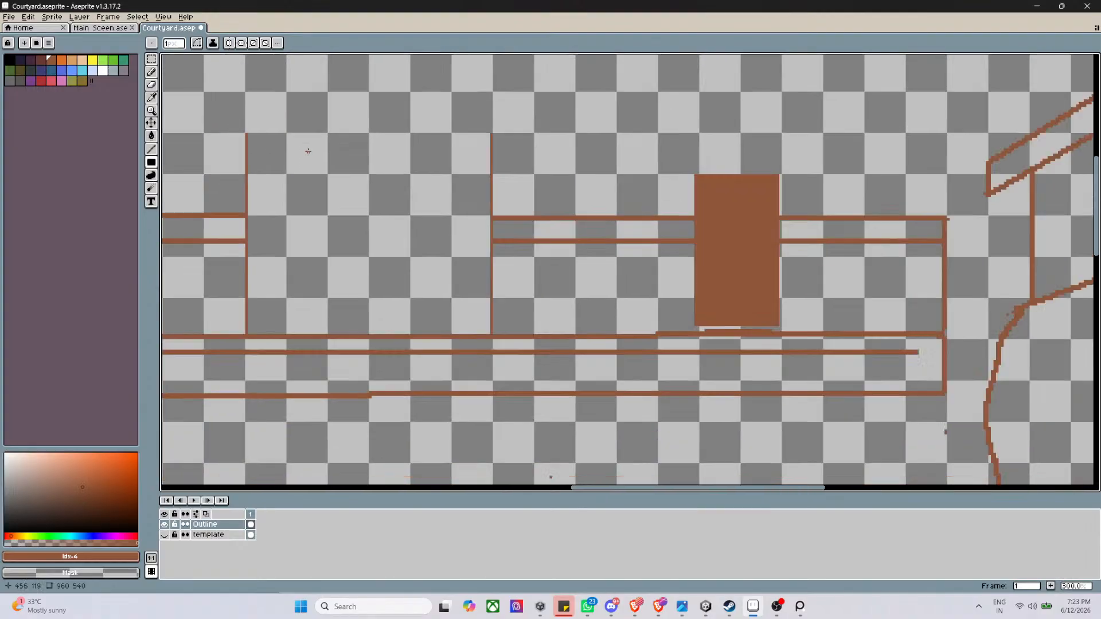
{"action": "scroll", "coordinate": [331, 234], "scroll_direction": "up", "scroll_amount": 1}
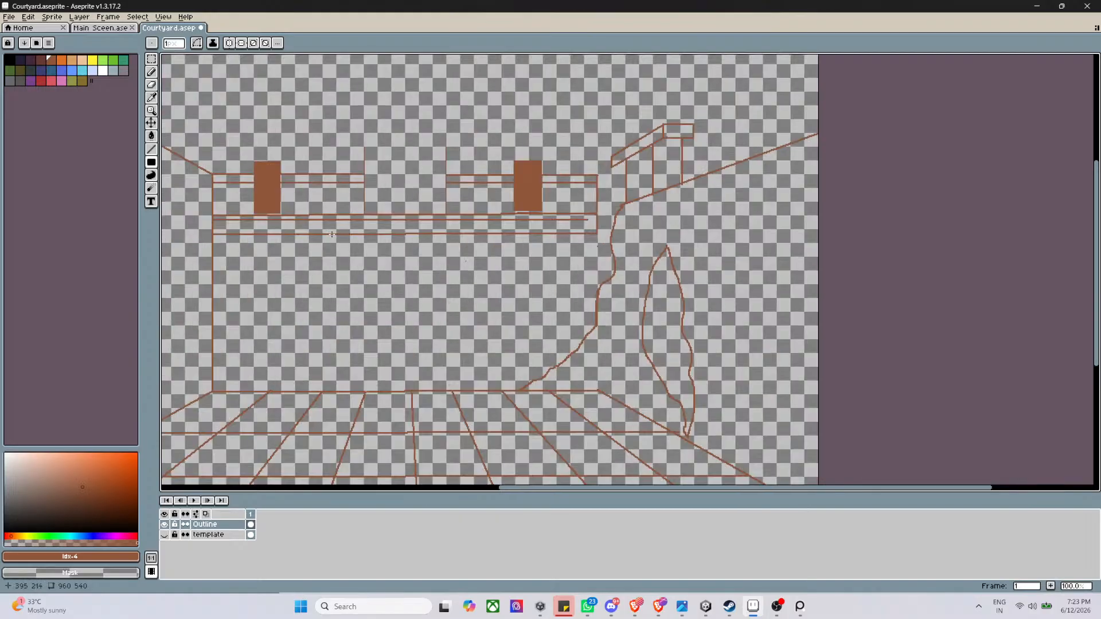
{"action": "key", "text": "ctrl+s"}
{"action": "scroll", "coordinate": [333, 236], "scroll_direction": "down", "scroll_amount": 2}
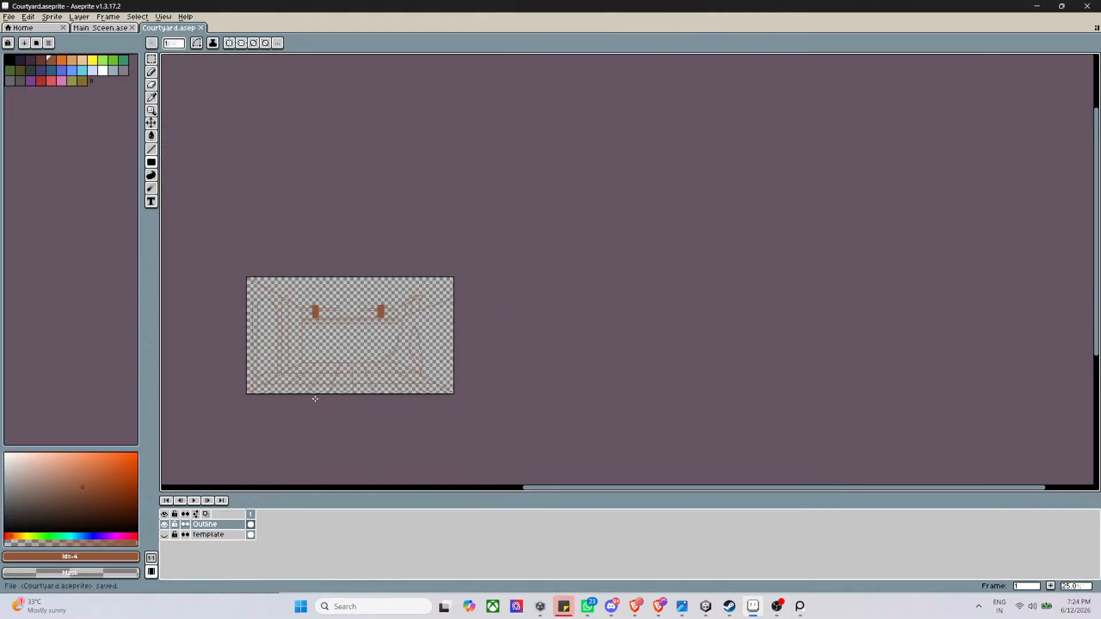
Create a new layer above the Outline layer and name it "Front wall"
{"action": "right_click", "coordinate": [200, 527]}
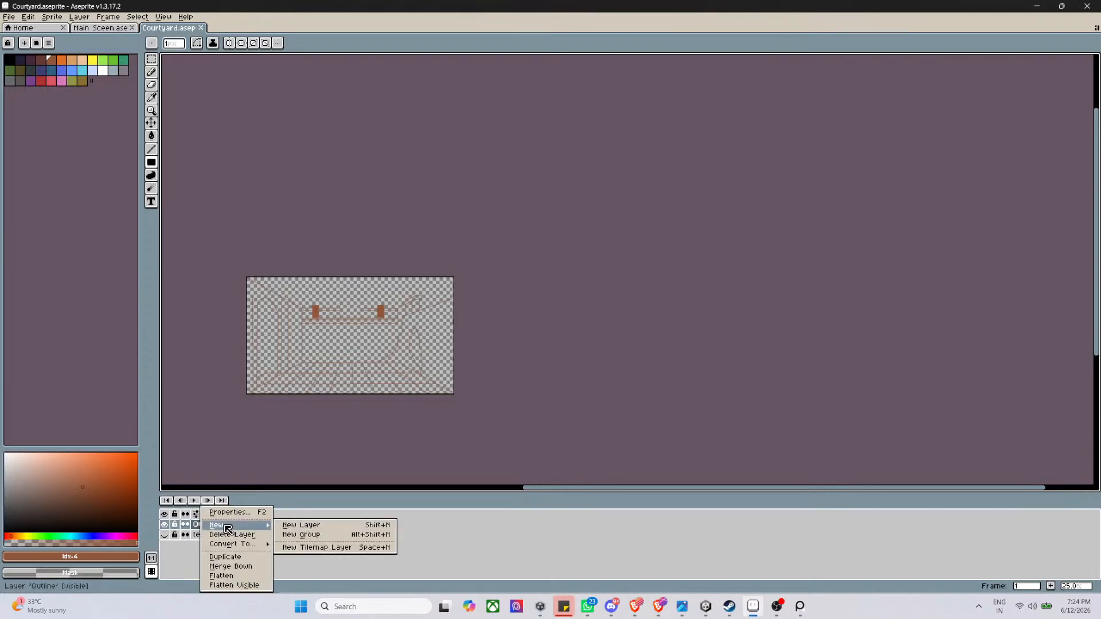
{"action": "left_click", "coordinate": [305, 529]}
{"action": "double_click", "coordinate": [216, 525]}
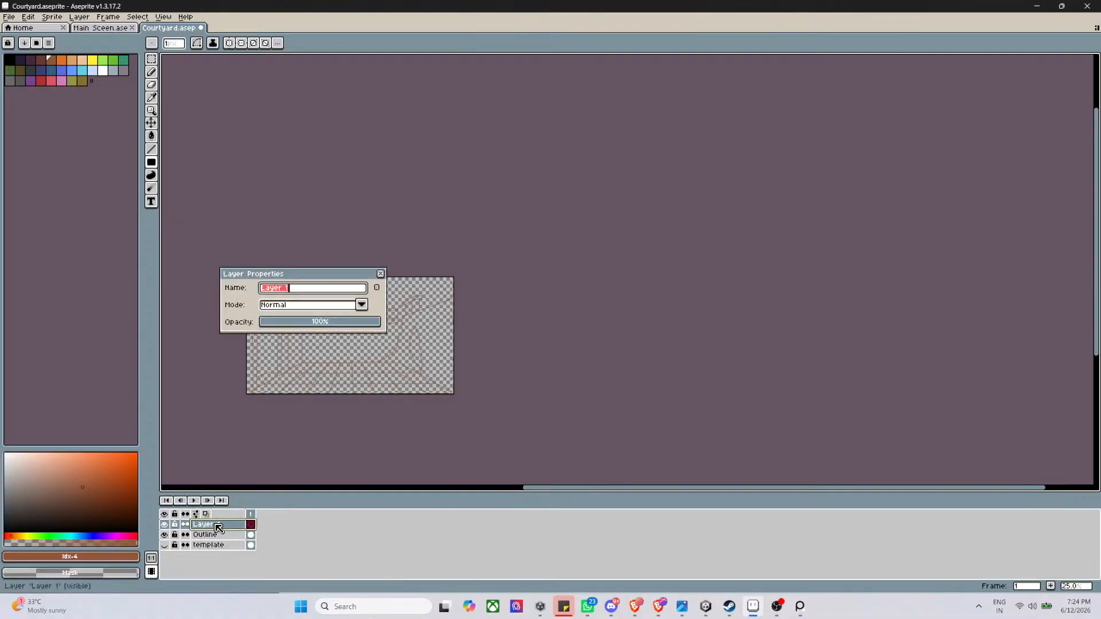
{"action": "type", "text": "Fron"}
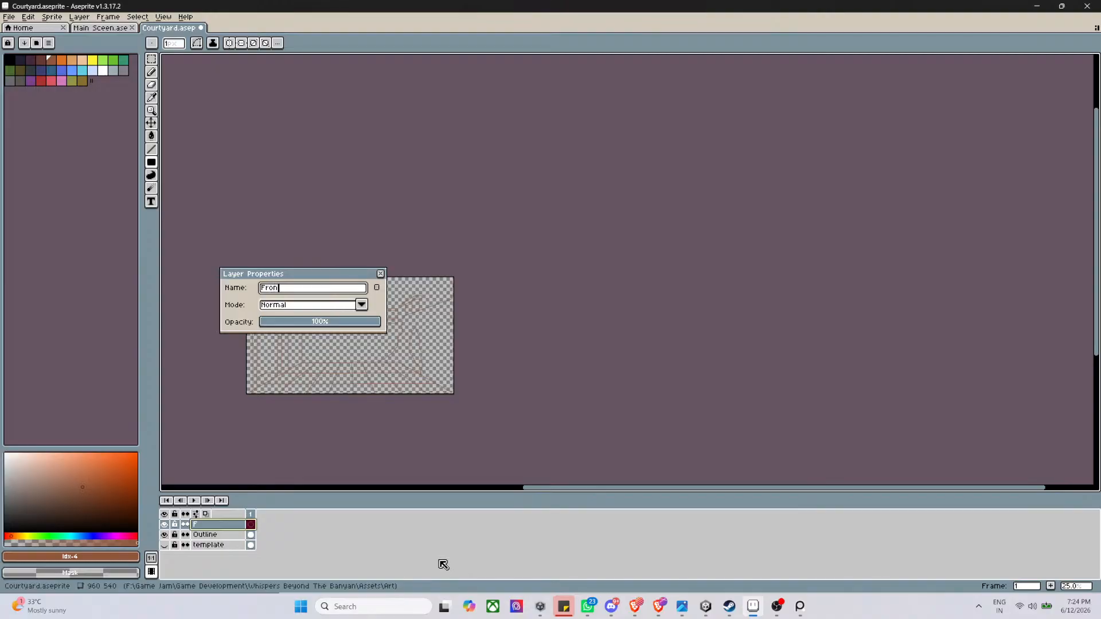
{"action": "type", "text": "t wall"}
{"action": "key", "text": "Return"}
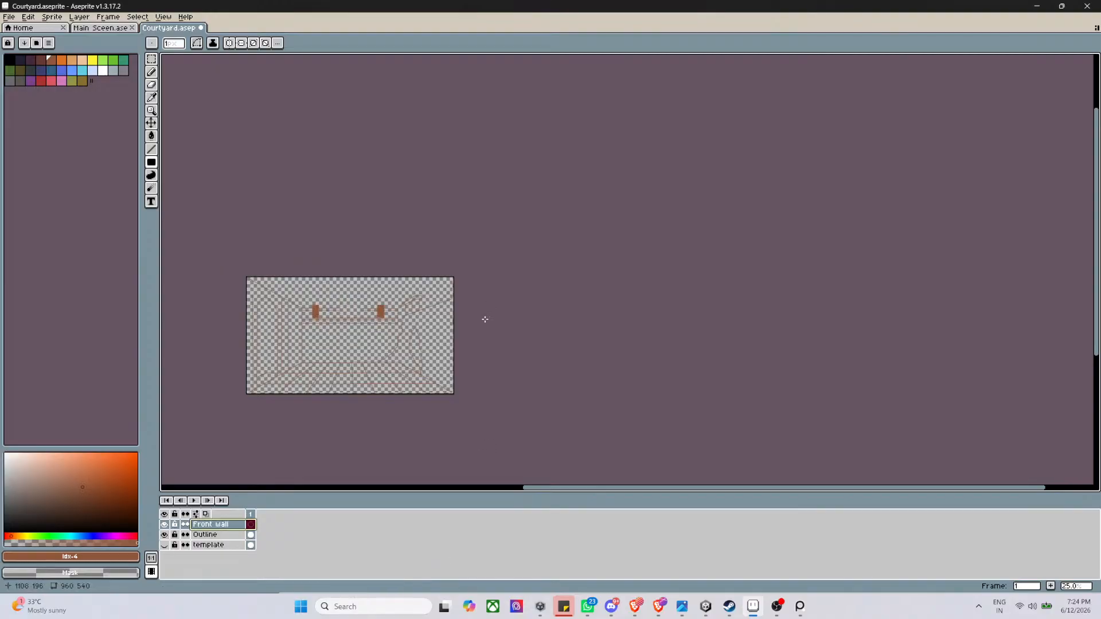
Try to close the central opening with a brown 1 px horizontal line about 95 px long between its upper ends
{"action": "scroll", "coordinate": [485, 320], "scroll_direction": "down", "scroll_amount": 1}
{"action": "scroll", "coordinate": [393, 293], "scroll_direction": "up", "scroll_amount": 9}
{"action": "scroll", "coordinate": [393, 294], "scroll_direction": "down", "scroll_amount": 4}
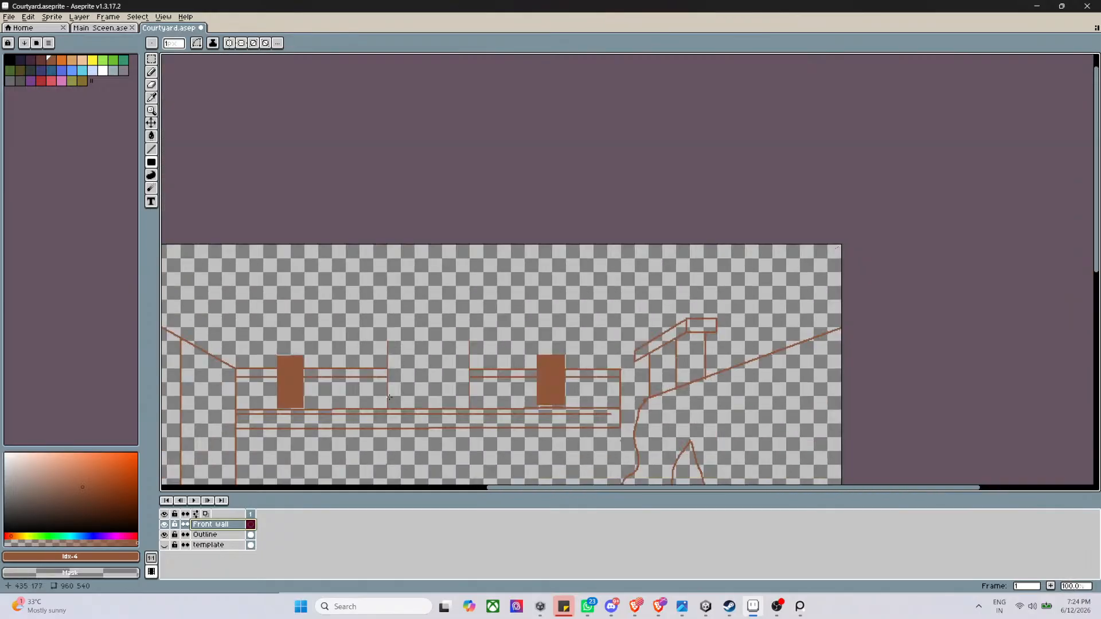
{"action": "scroll", "coordinate": [429, 306], "scroll_direction": "up", "scroll_amount": 4}
{"action": "scroll", "coordinate": [397, 180], "scroll_direction": "up", "scroll_amount": 1}
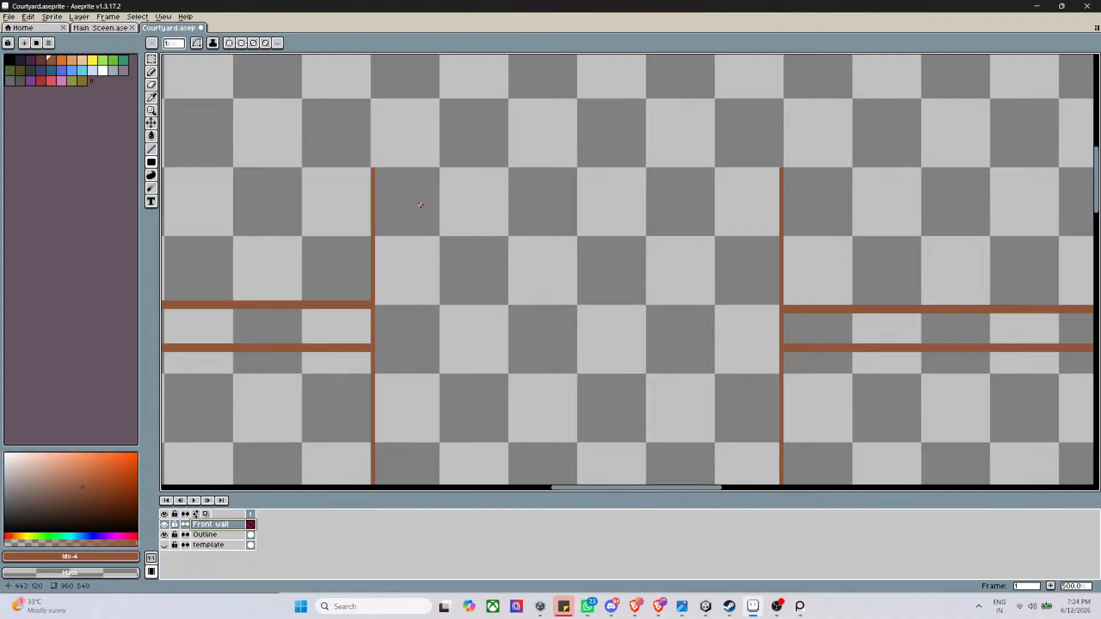
{"action": "scroll", "coordinate": [421, 205], "scroll_direction": "down", "scroll_amount": 1}
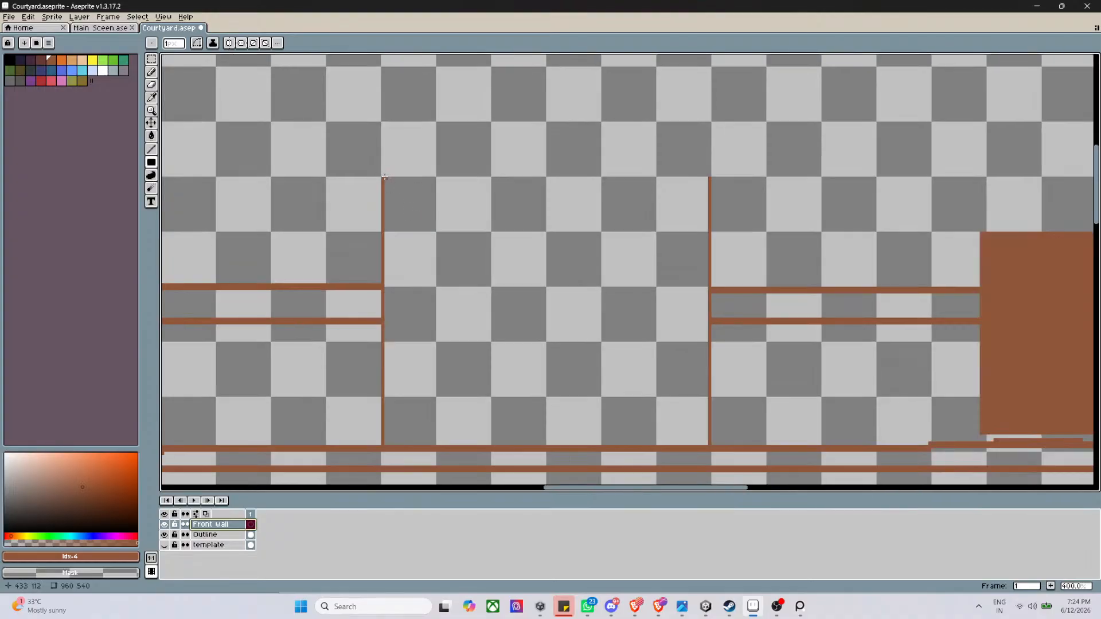
{"action": "left_click_drag", "start_coordinate": [385, 177], "coordinate": [709, 178]}
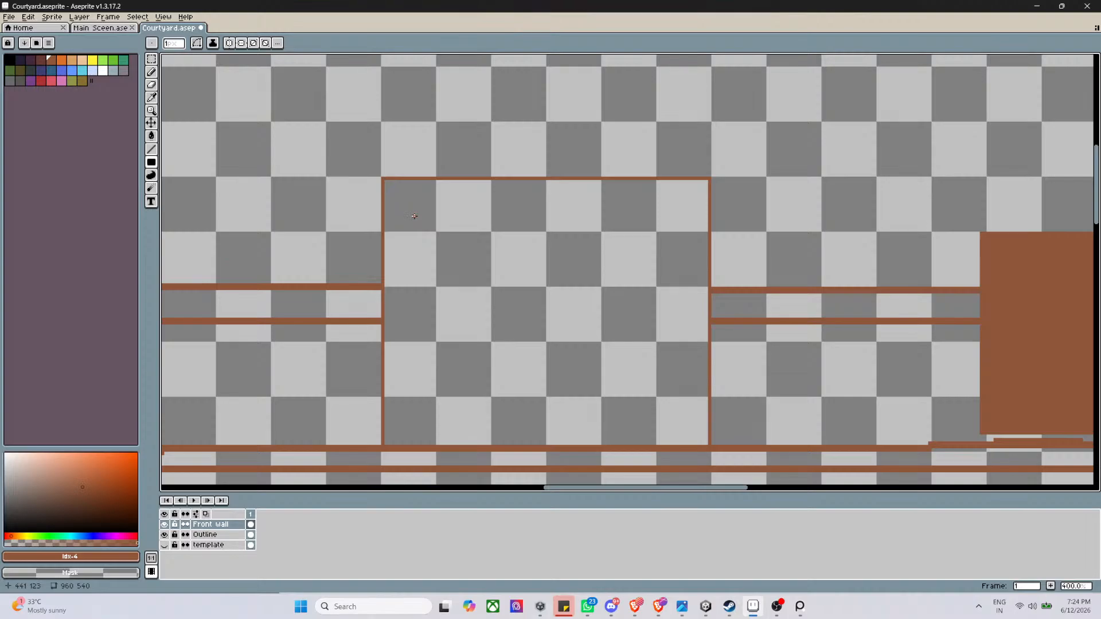
Pick the dark purple palette colour idx-2 and undo the brown line across the central opening
{"action": "left_click", "coordinate": [33, 61]}
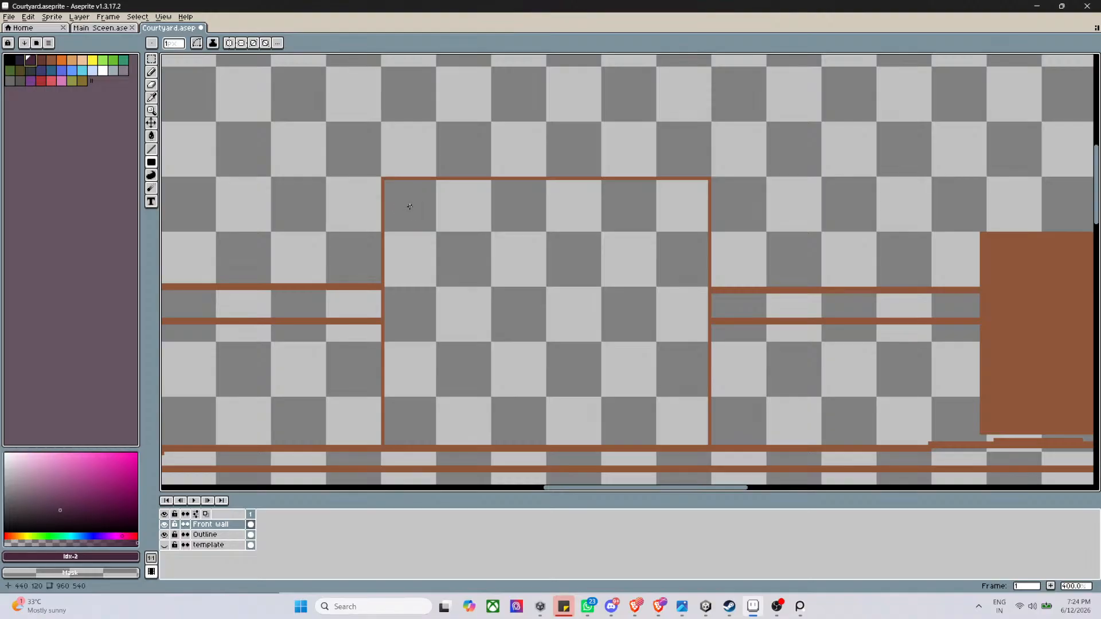
{"action": "key", "text": "ctrl+z"}
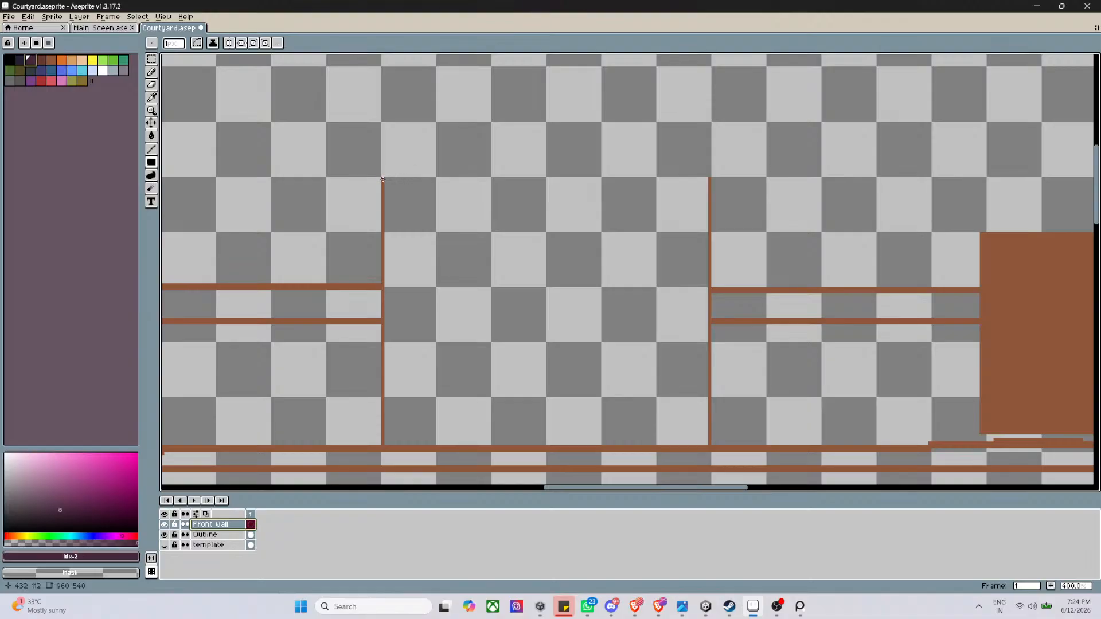
Draw a filled dark purple beam about 96 px wide and 10 px high across the upper ends of the central opening
{"action": "left_click_drag", "start_coordinate": [383, 179], "coordinate": [708, 194]}
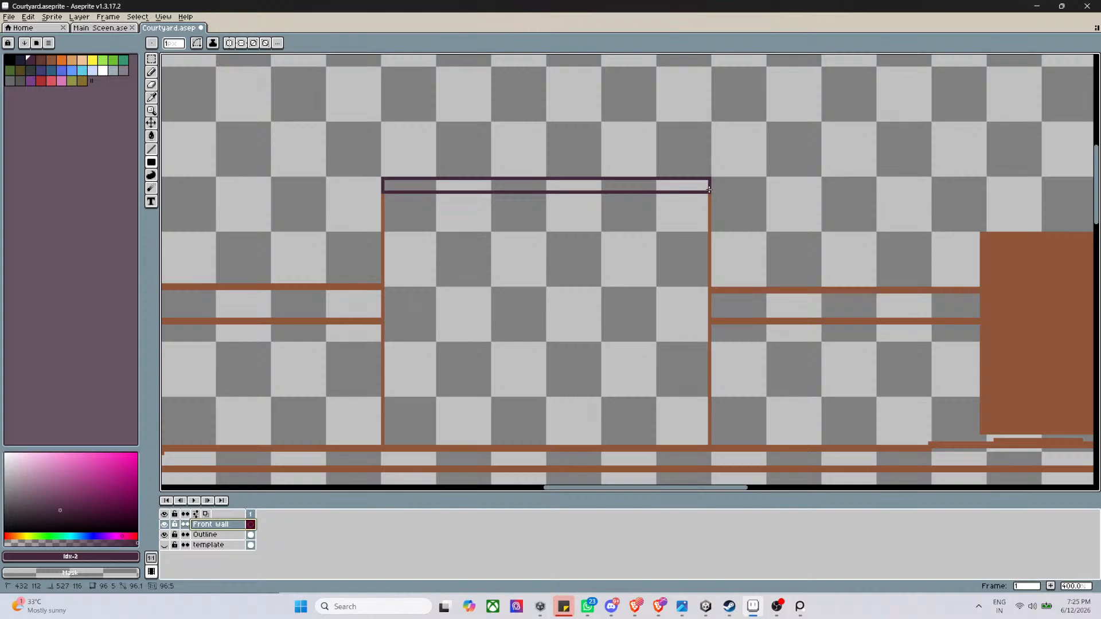
{"action": "left_click_drag", "start_coordinate": [710, 190], "coordinate": [710, 183]}
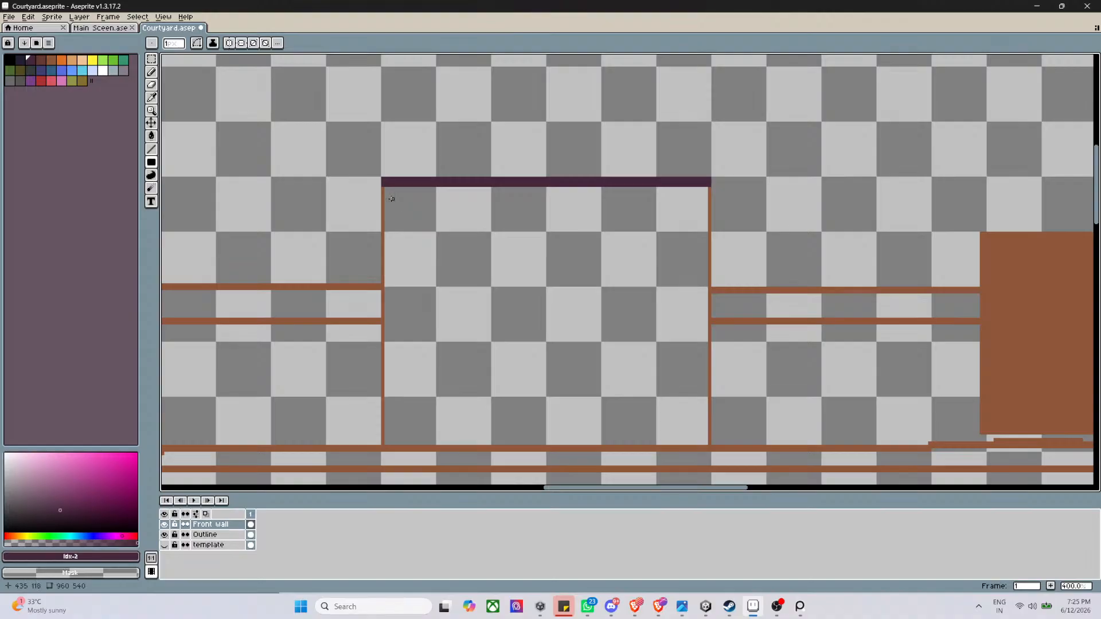
{"action": "left_click_drag", "start_coordinate": [382, 187], "coordinate": [708, 210]}
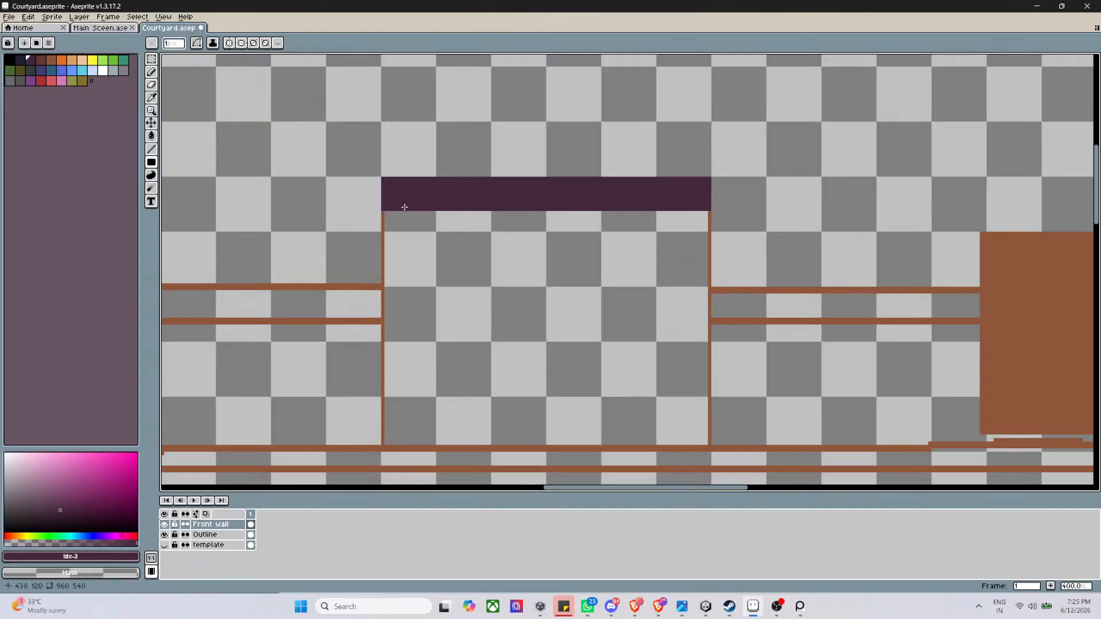
Draw two filled dark purple pillars, each about 11 px wide, inset from the opening's edges and running from the beam to the ground line
{"action": "left_click_drag", "start_coordinate": [405, 200], "coordinate": [441, 442]}
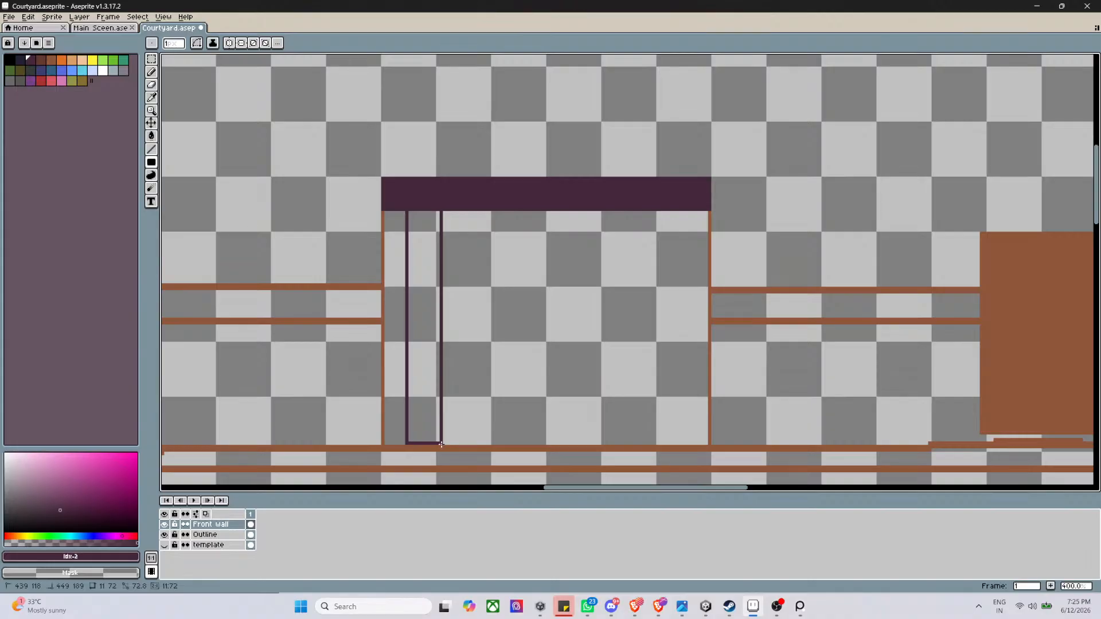
{"action": "left_click_drag", "start_coordinate": [441, 445], "coordinate": [441, 444]}
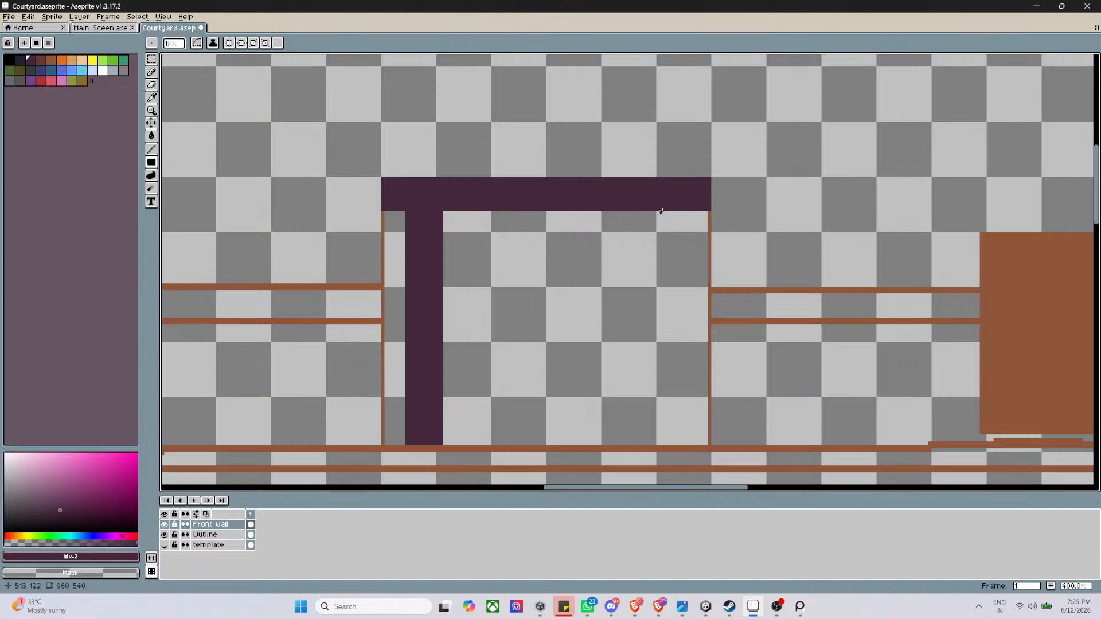
{"action": "left_click_drag", "start_coordinate": [675, 210], "coordinate": [639, 445]}
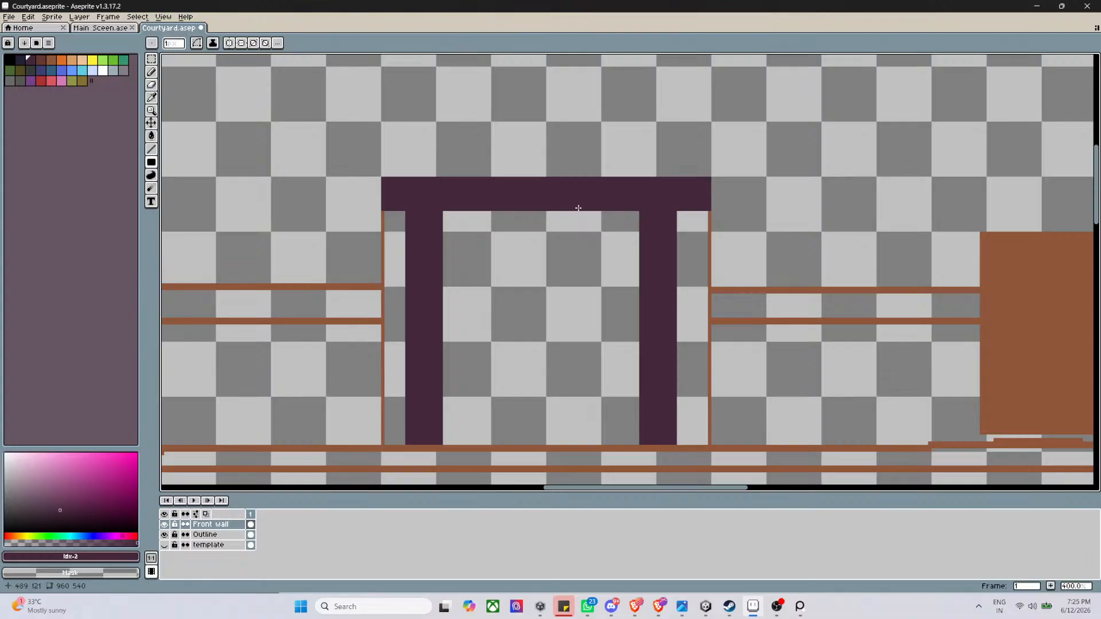
Pick the peach palette colour idx-7 and set up the filled ellipse tool with a 1 px brush
{"action": "left_click", "coordinate": [83, 61]}
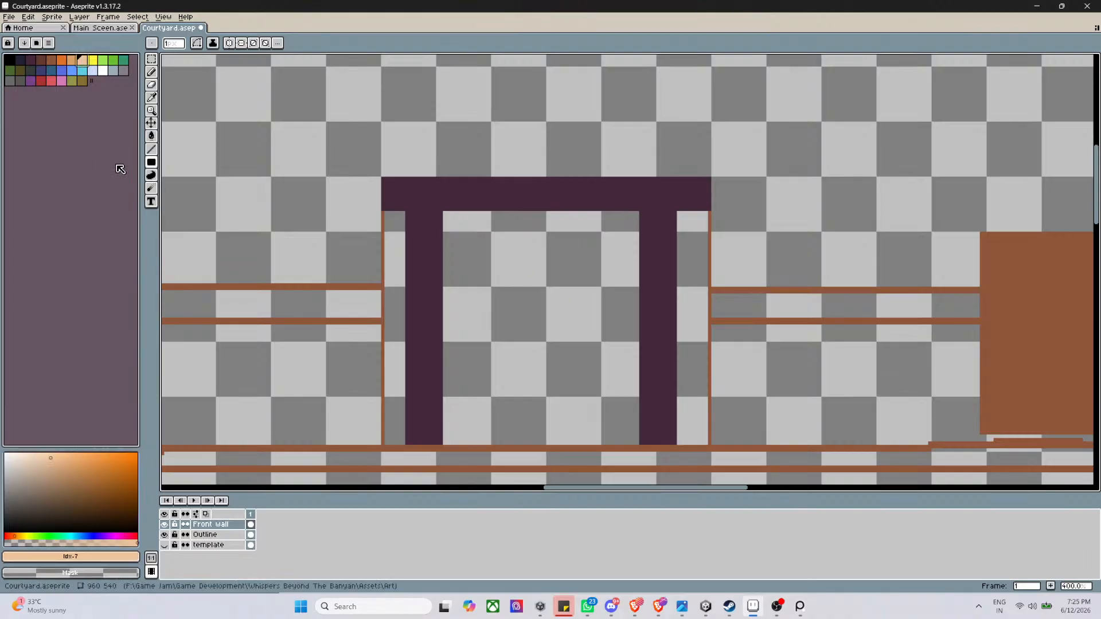
{"action": "left_click", "coordinate": [152, 165]}
{"action": "left_click", "coordinate": [203, 163]}
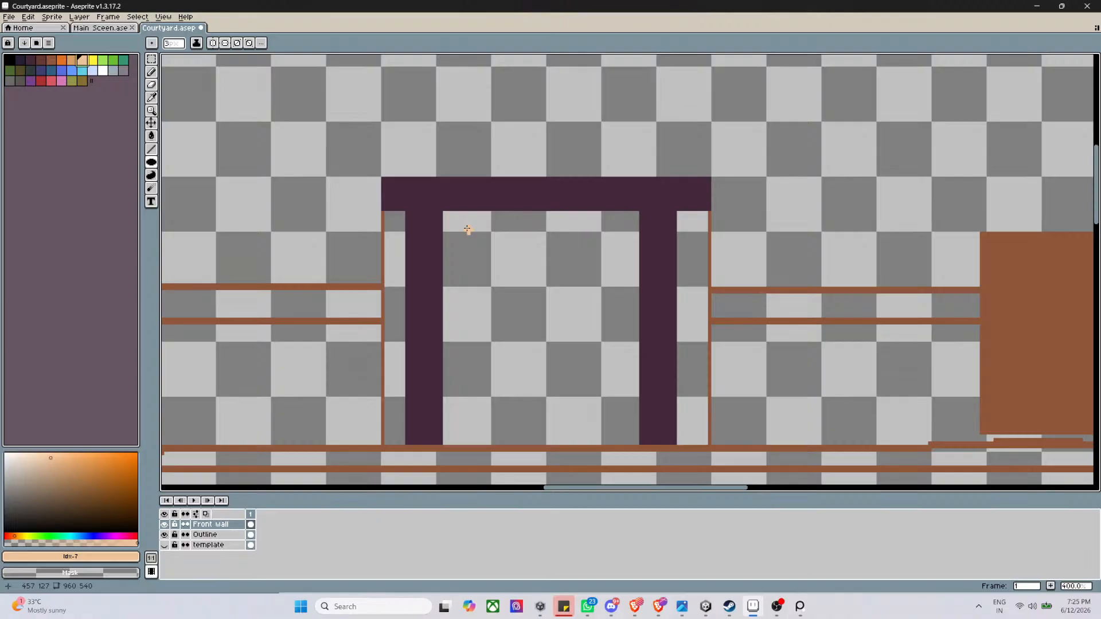
{"action": "left_click", "coordinate": [179, 46]}
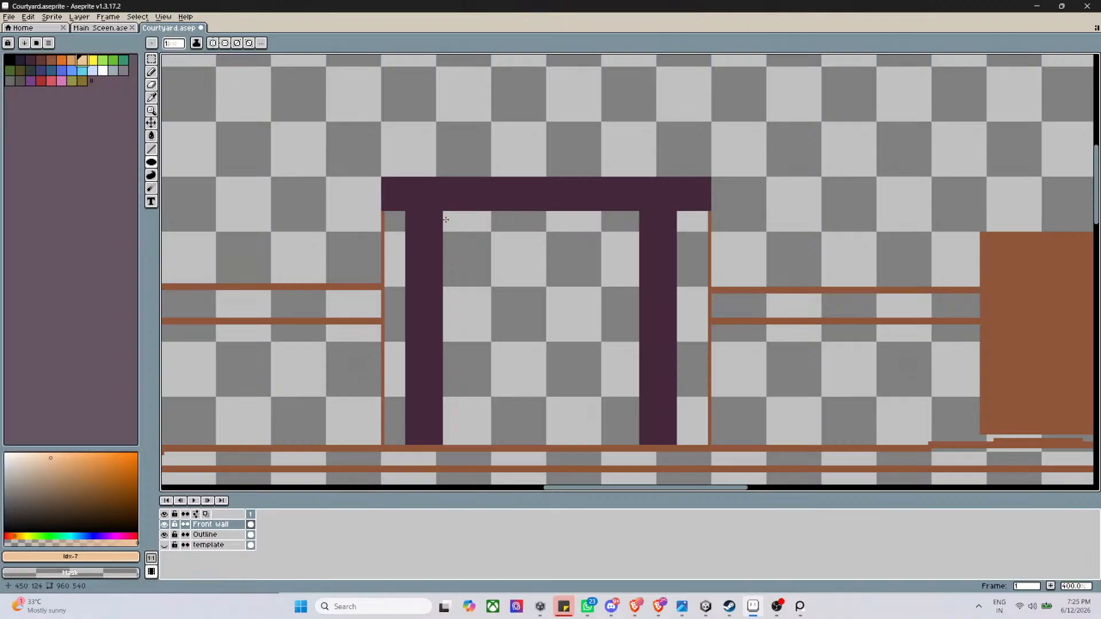
{"action": "left_click_drag", "start_coordinate": [445, 214], "coordinate": [636, 445]}
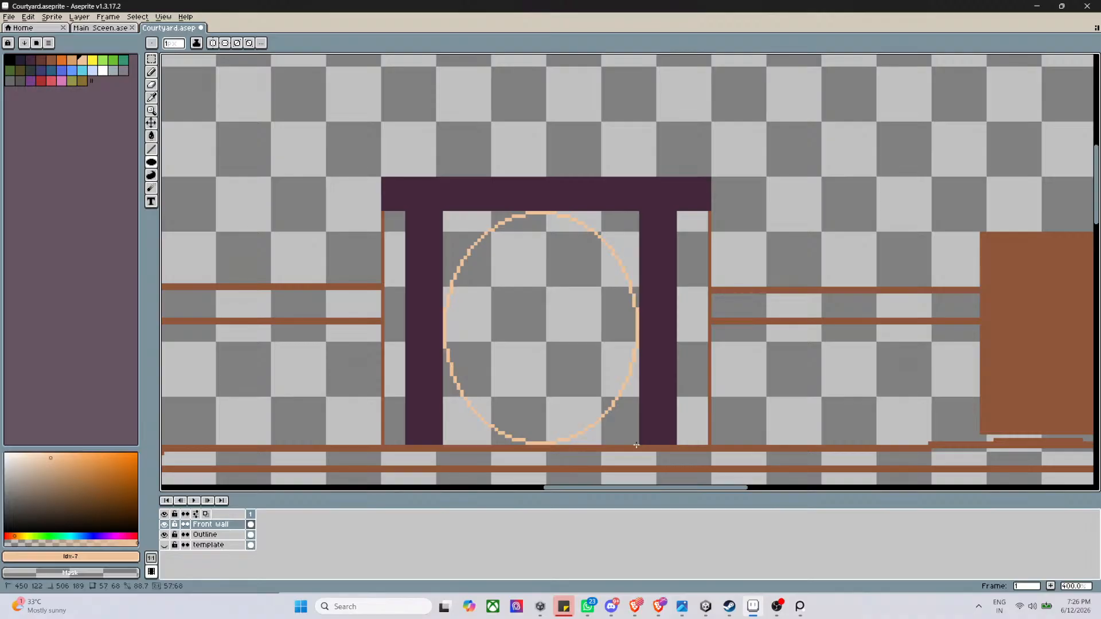
{"action": "left_click_drag", "start_coordinate": [636, 445], "coordinate": [636, 445]}
{"action": "scroll", "coordinate": [652, 325], "scroll_direction": "up", "scroll_amount": 5}
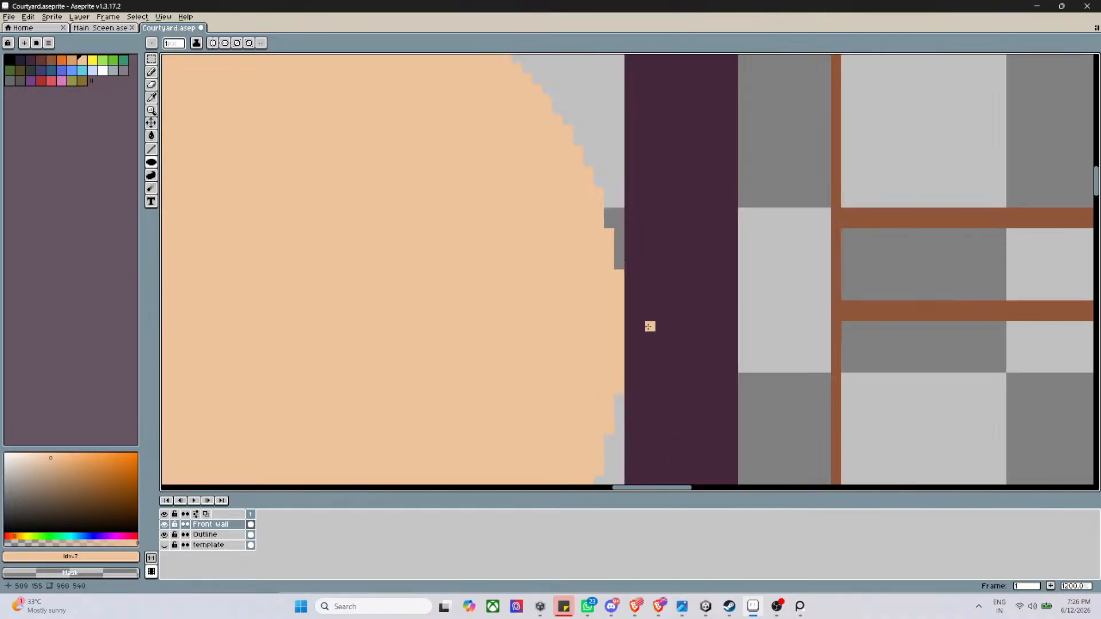
{"action": "scroll", "coordinate": [650, 332], "scroll_direction": "down", "scroll_amount": 4}
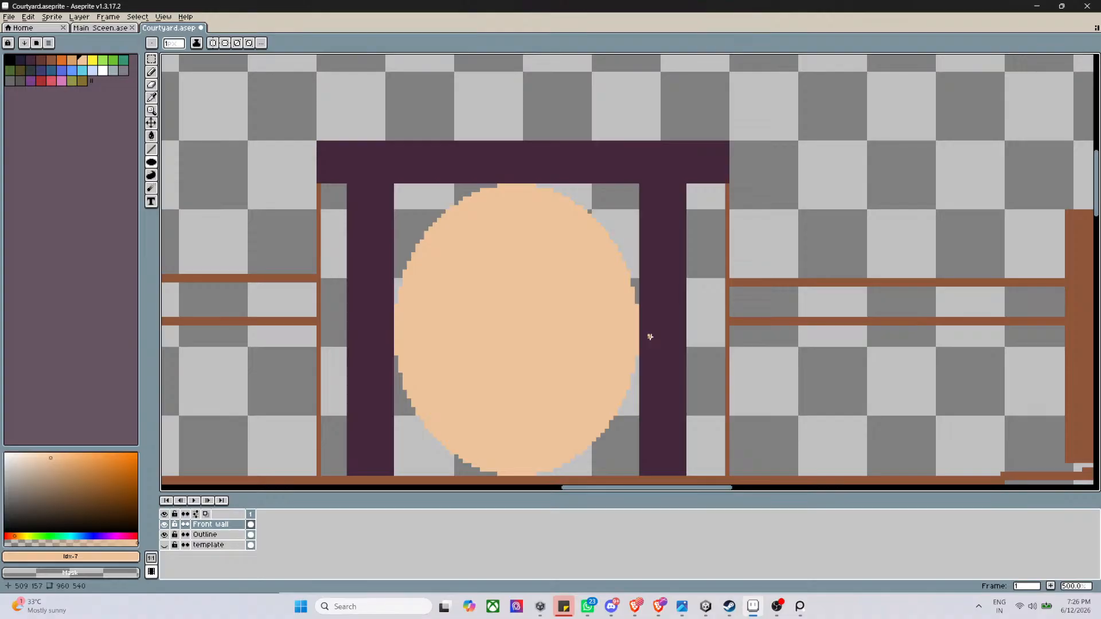
{"action": "key", "text": "ctrl+z"}
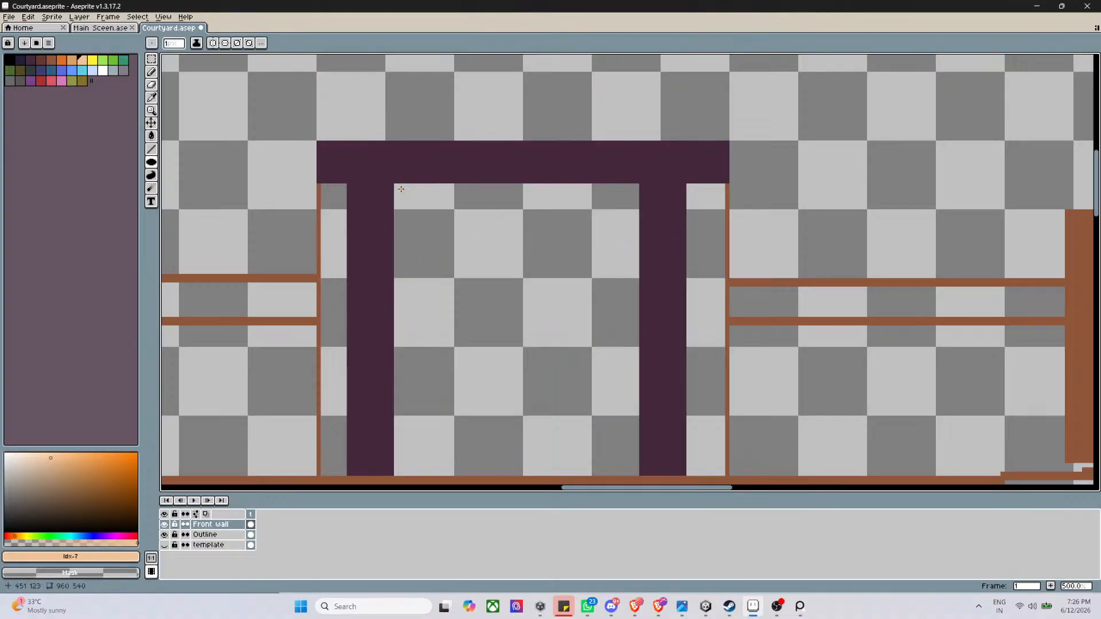
Draw a filled peach circle about 57 px in diameter between the two pillars, touching the underside of the beam
{"action": "left_click_drag", "start_coordinate": [397, 185], "coordinate": [636, 425]}
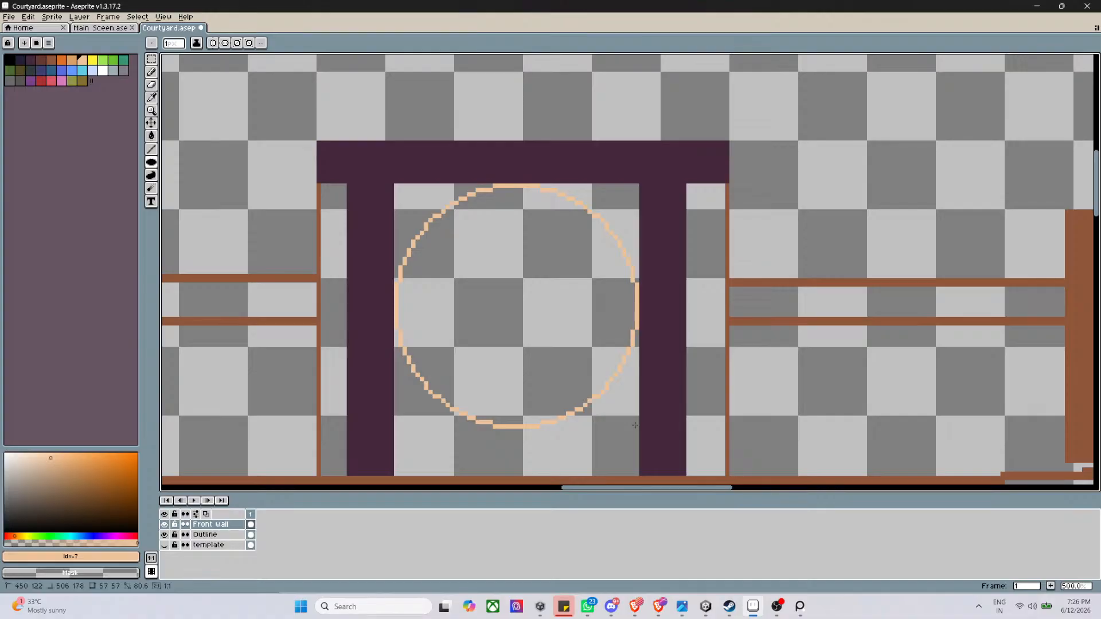
{"action": "left_click", "coordinate": [554, 384]}
{"action": "scroll", "coordinate": [554, 385], "scroll_direction": "down", "scroll_amount": 2}
{"action": "scroll", "coordinate": [560, 415], "scroll_direction": "up", "scroll_amount": 1}
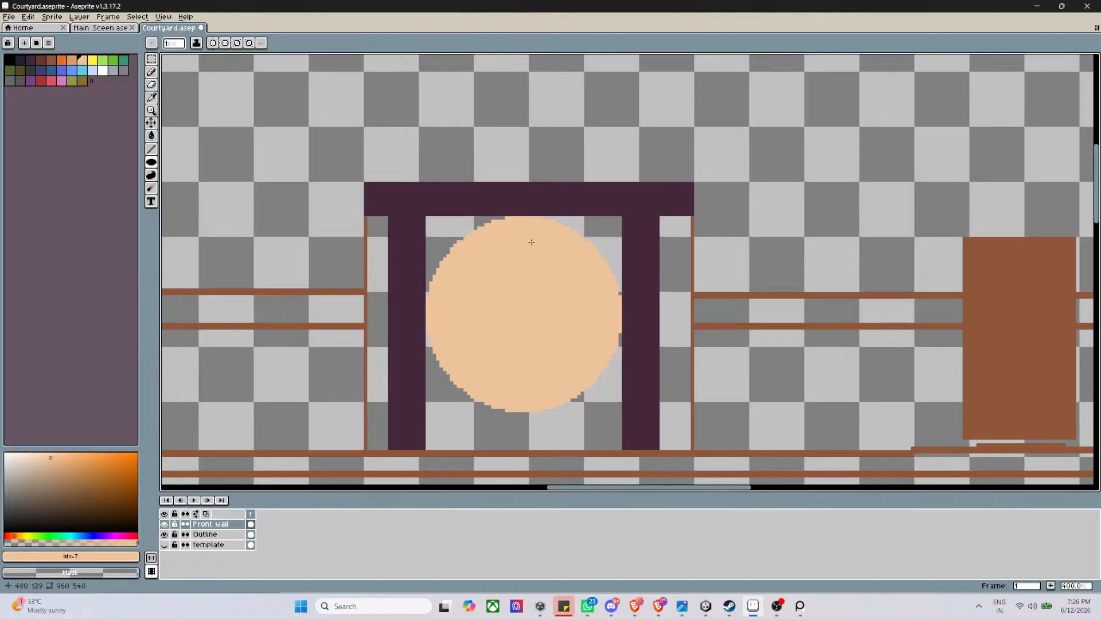
Draw a filled black rectangular mark about 3 px wide and 7 px high at the top centre of the peach circle
{"action": "left_click", "coordinate": [11, 65]}
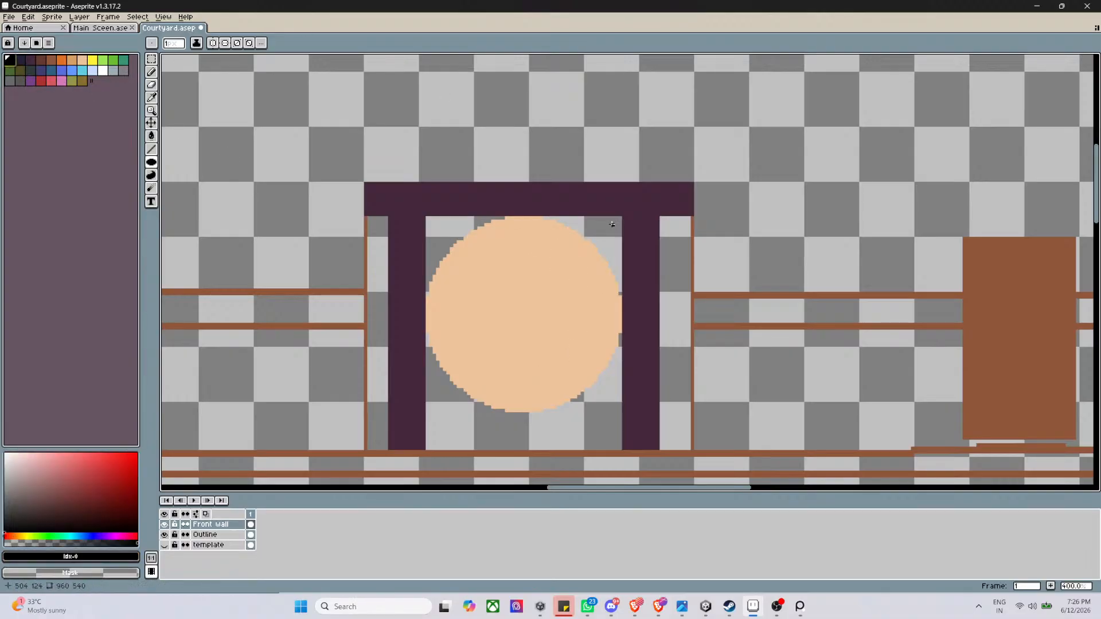
{"action": "scroll", "coordinate": [548, 266], "scroll_direction": "up", "scroll_amount": 2}
{"action": "scroll", "coordinate": [538, 273], "scroll_direction": "down", "scroll_amount": 2}
{"action": "scroll", "coordinate": [525, 243], "scroll_direction": "up", "scroll_amount": 2}
{"action": "scroll", "coordinate": [525, 243], "scroll_direction": "up", "scroll_amount": 2}
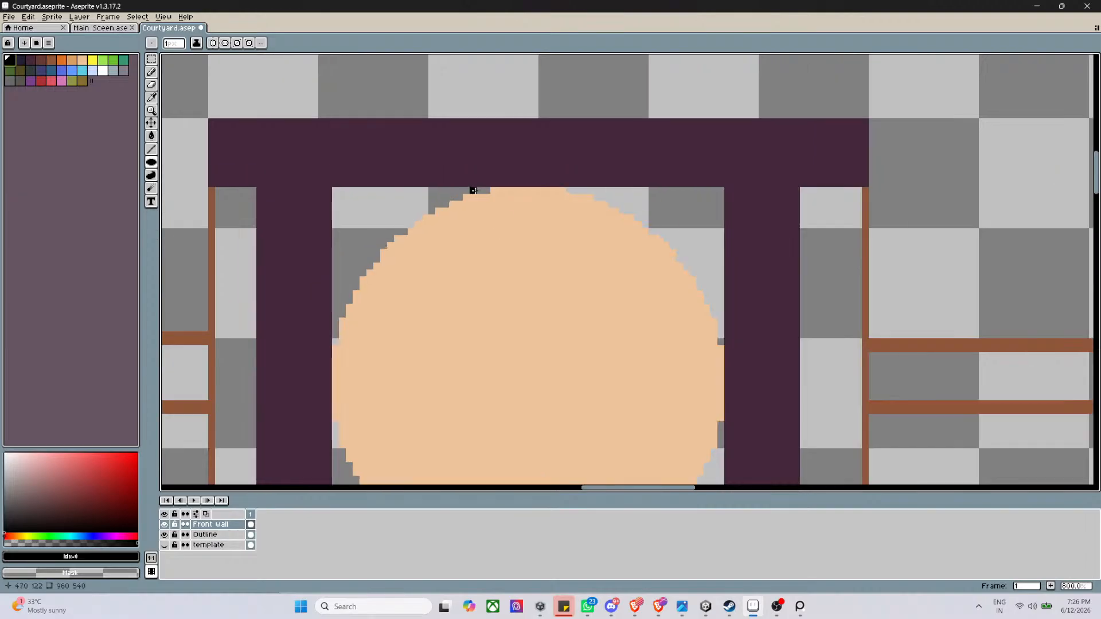
{"action": "left_click_drag", "start_coordinate": [532, 194], "coordinate": [551, 248]}
{"action": "key", "text": "ctrl+z"}
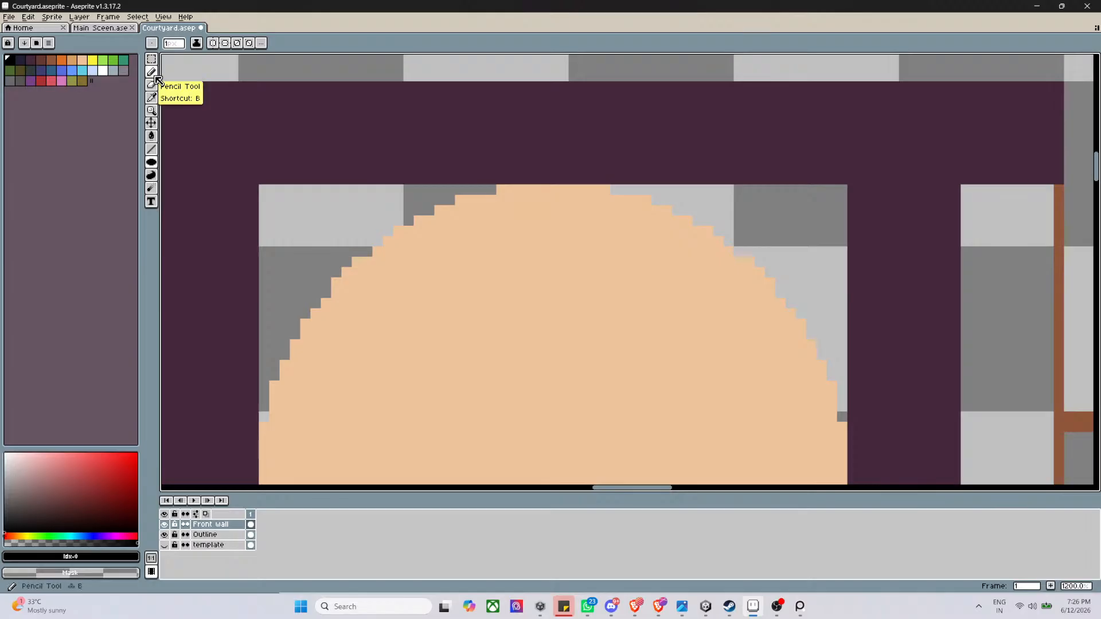
{"action": "left_click", "coordinate": [151, 163]}
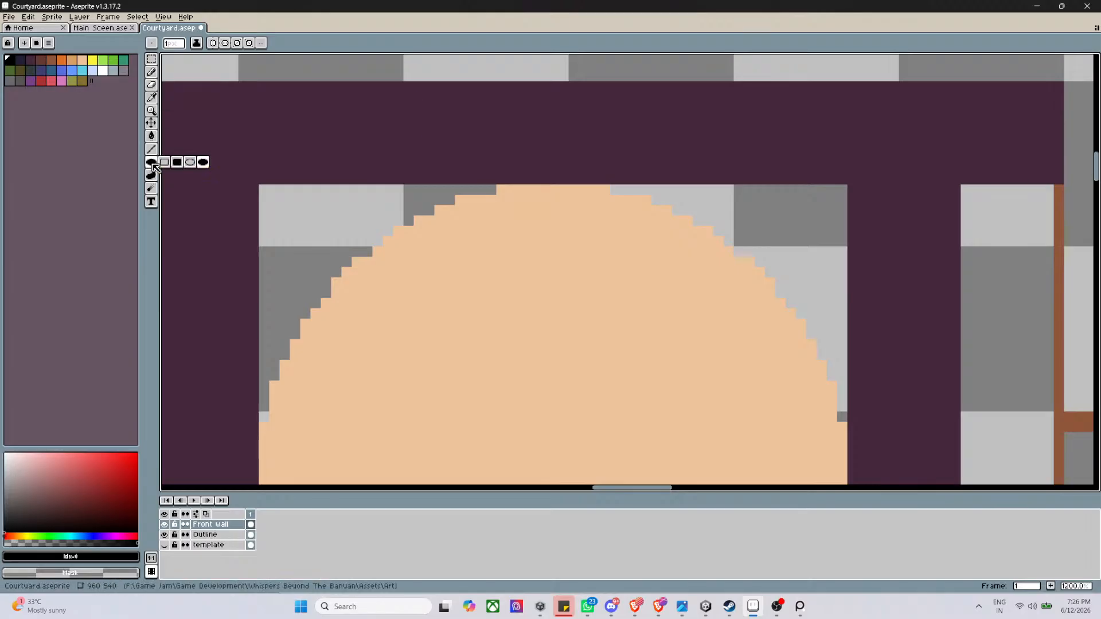
{"action": "left_click", "coordinate": [178, 162]}
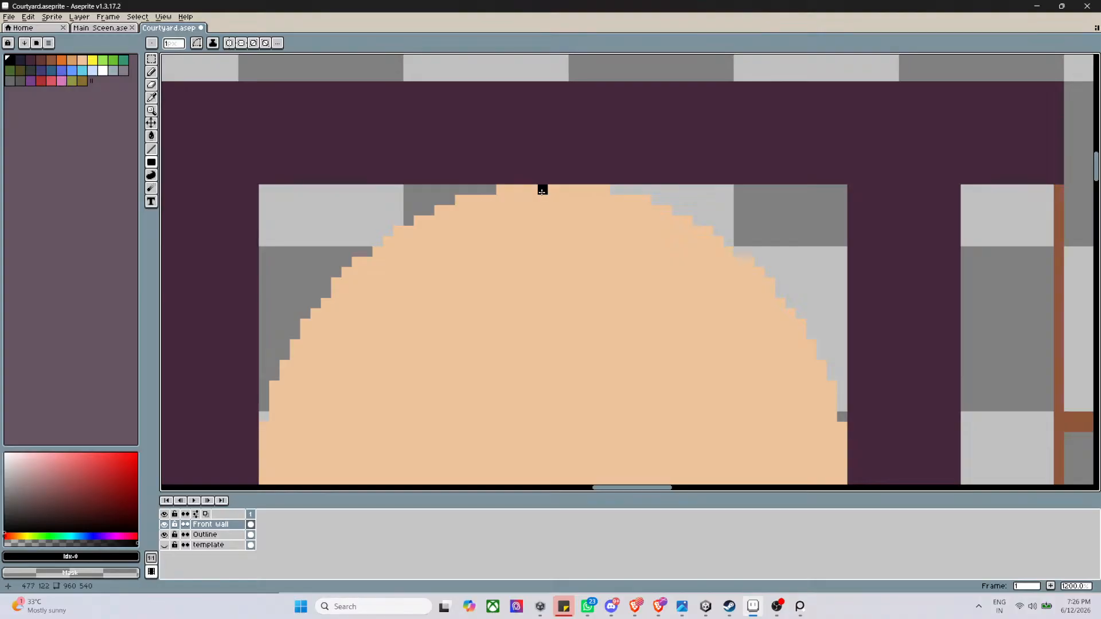
{"action": "left_click_drag", "start_coordinate": [541, 188], "coordinate": [567, 253]}
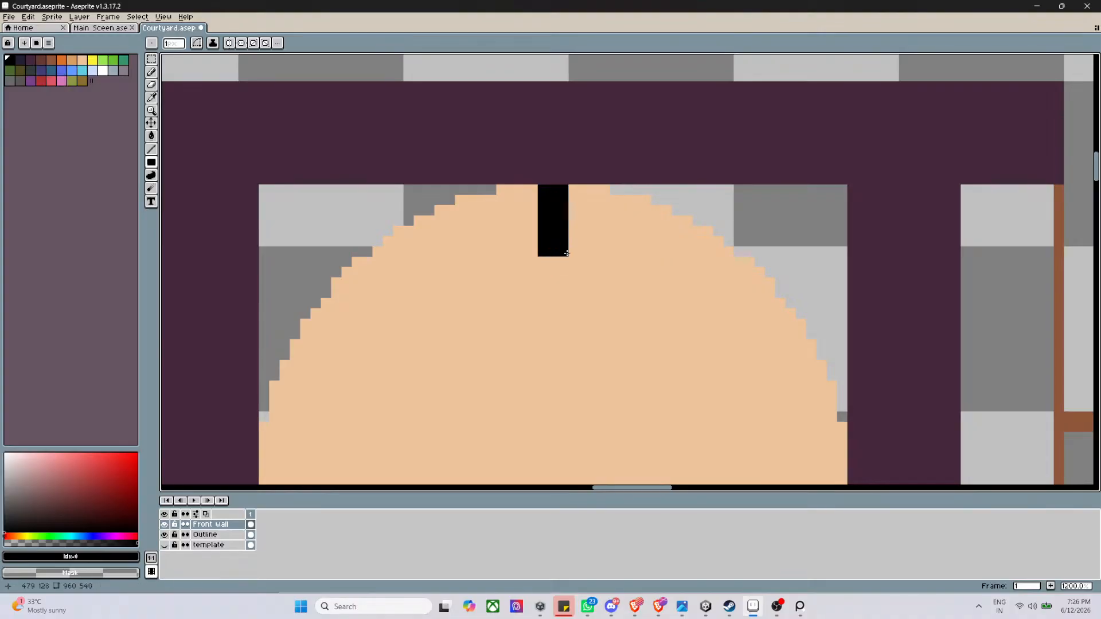
Draw a matching black vertical mark about 3 px wide at the bottom centre of the peach circle
{"action": "scroll", "coordinate": [612, 259], "scroll_direction": "down", "scroll_amount": 3}
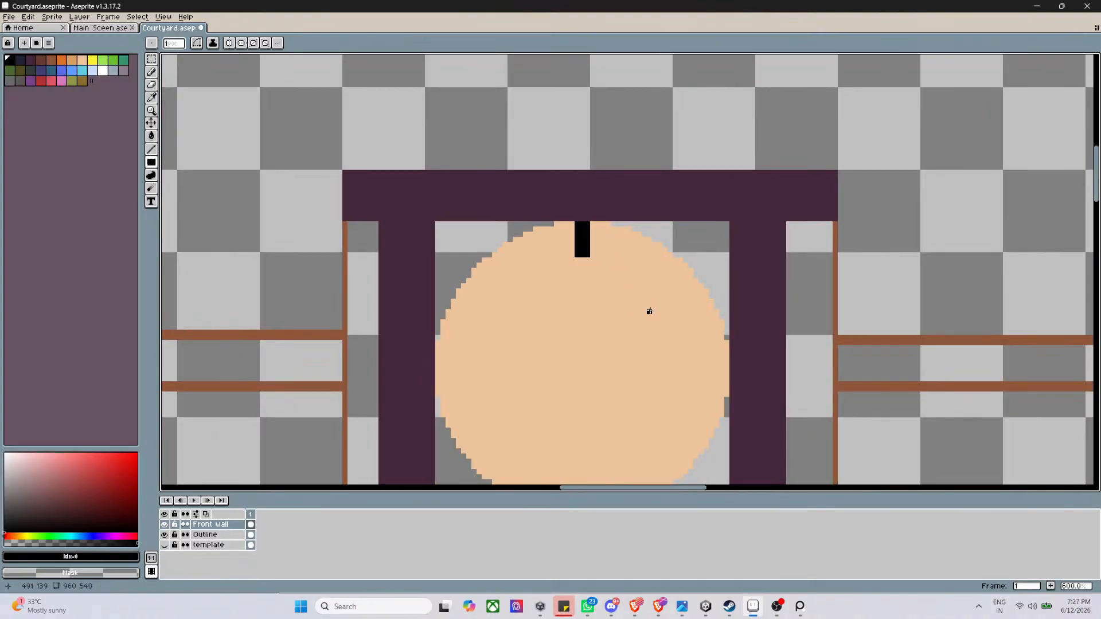
{"action": "scroll", "coordinate": [618, 342], "scroll_direction": "down", "scroll_amount": 1}
{"action": "scroll", "coordinate": [612, 430], "scroll_direction": "up", "scroll_amount": 4}
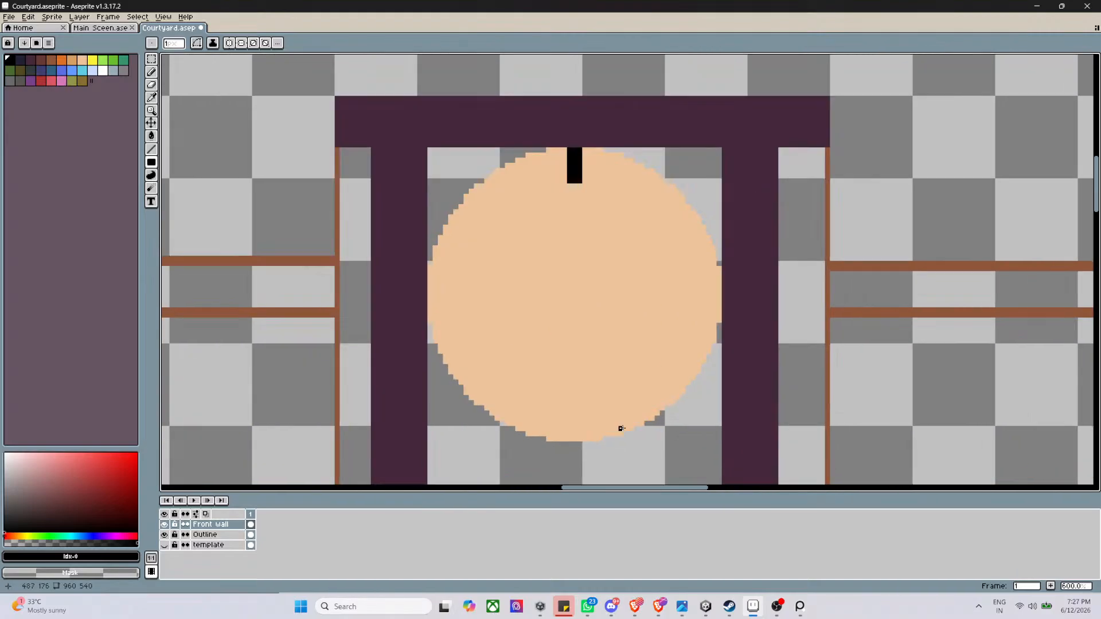
{"action": "left_click_drag", "start_coordinate": [520, 400], "coordinate": [527, 447]}
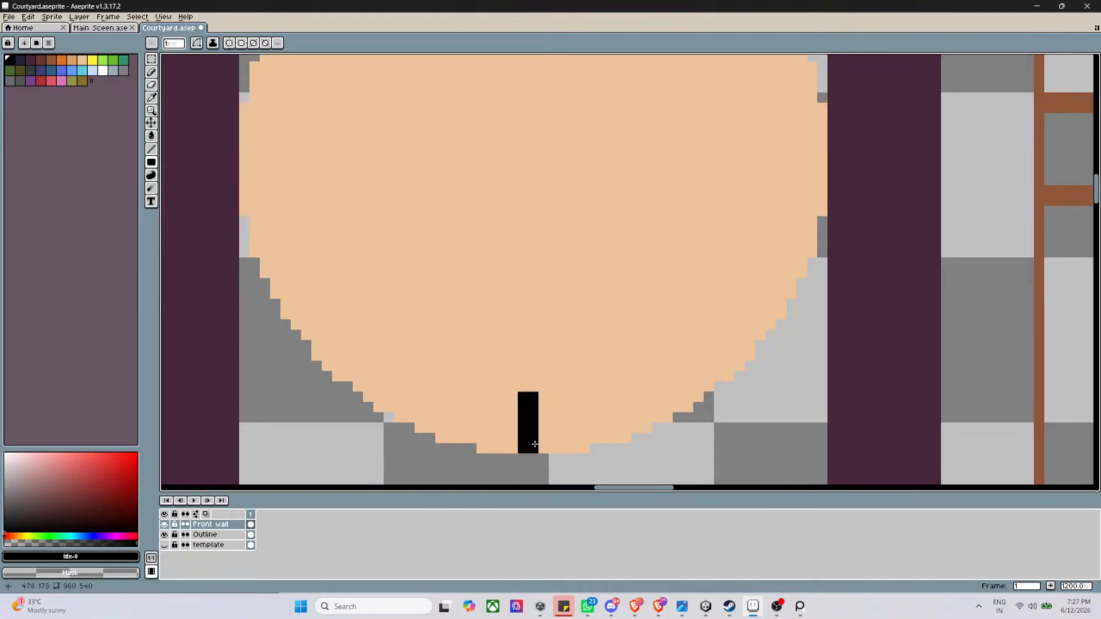
{"action": "scroll", "coordinate": [530, 448], "scroll_direction": "down", "scroll_amount": 3}
{"action": "scroll", "coordinate": [553, 443], "scroll_direction": "up", "scroll_amount": 3}
{"action": "mouse_move", "coordinate": [555, 412]}
{"action": "left_mouse_down"}
{"action": "mouse_move", "coordinate": [555, 402]}
{"action": "mouse_move", "coordinate": [554, 454]}
{"action": "left_mouse_up"}
{"action": "scroll", "coordinate": [597, 396], "scroll_direction": "down", "scroll_amount": 5}
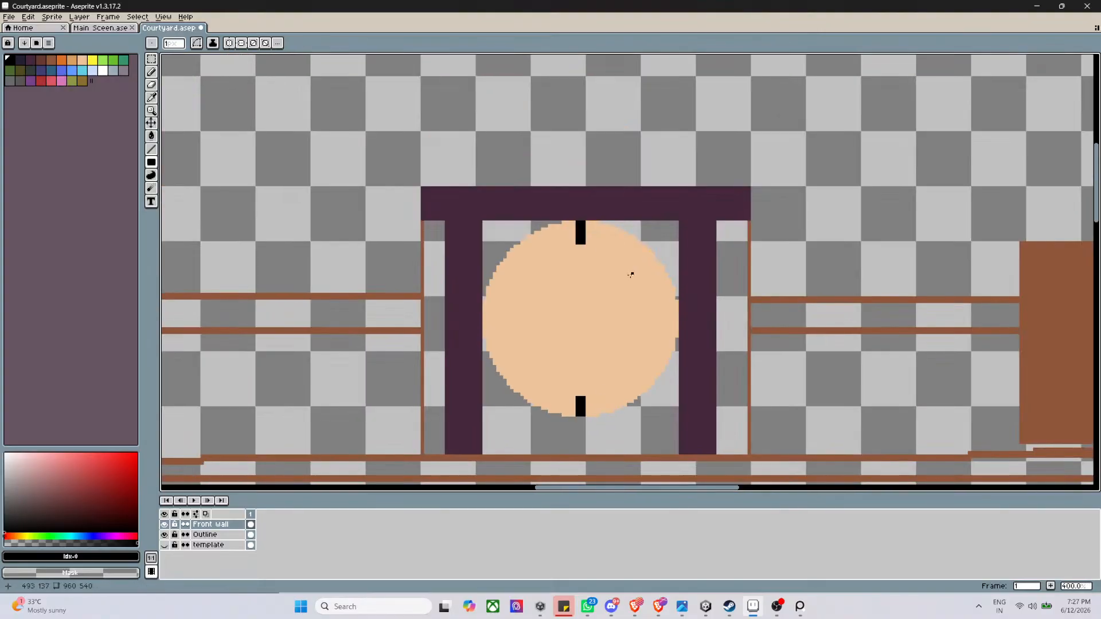
Level the upper end of the circle's bottom black mark and raise it by one pixel row
{"action": "scroll", "coordinate": [603, 364], "scroll_direction": "up", "scroll_amount": 6}
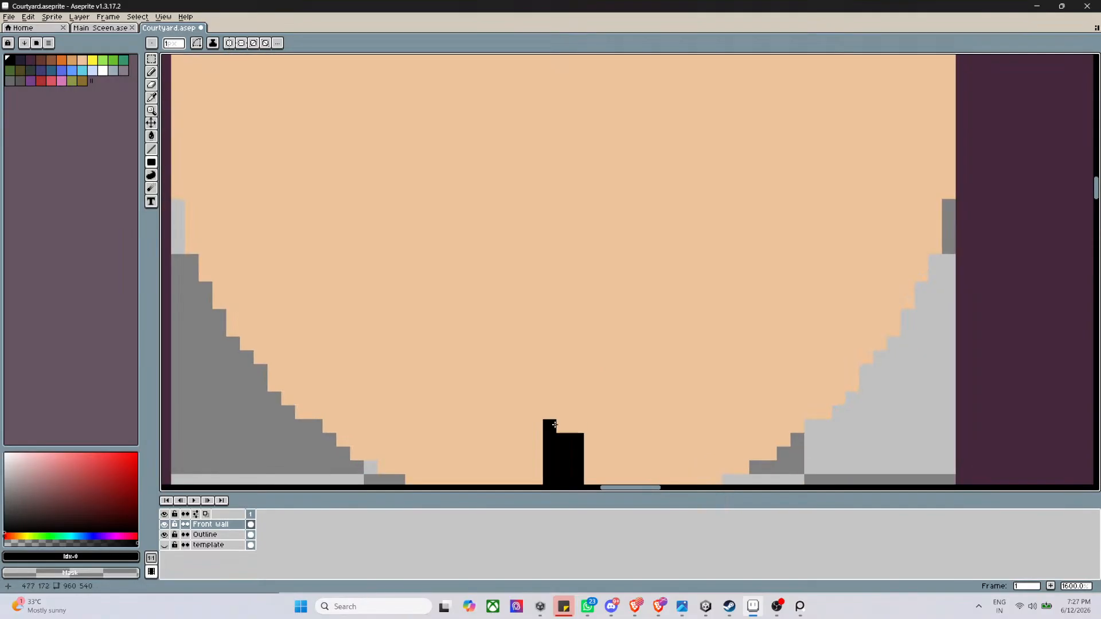
{"action": "left_click_drag", "start_coordinate": [555, 425], "coordinate": [573, 428]}
{"action": "scroll", "coordinate": [607, 388], "scroll_direction": "down", "scroll_amount": 4}
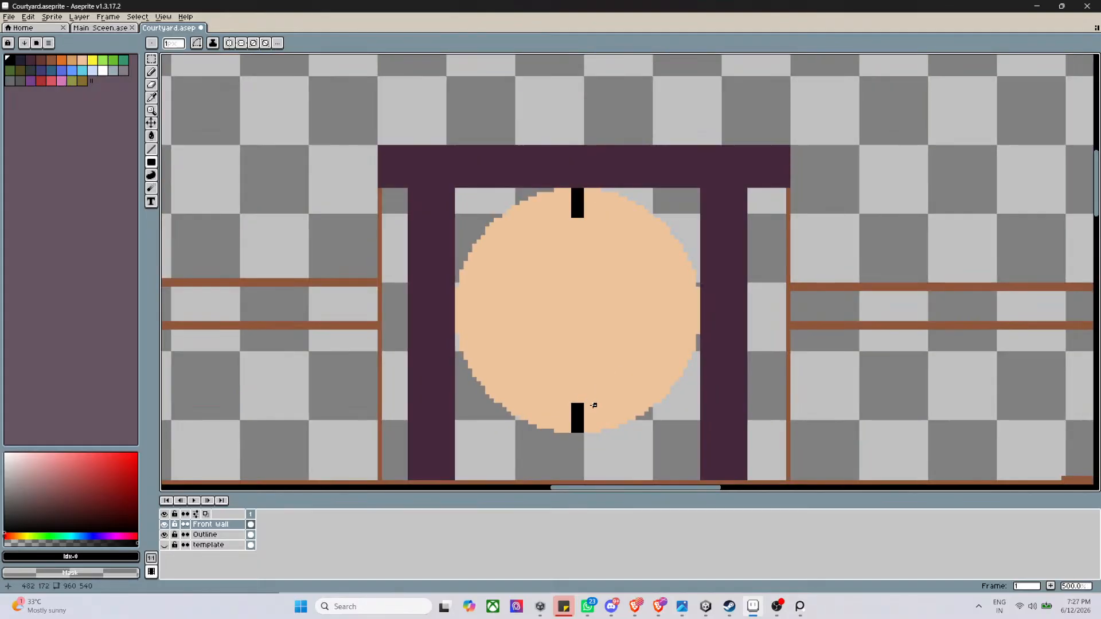
{"action": "scroll", "coordinate": [575, 400], "scroll_direction": "up", "scroll_amount": 4}
{"action": "left_click", "coordinate": [549, 387]}
{"action": "left_click", "coordinate": [559, 388]}
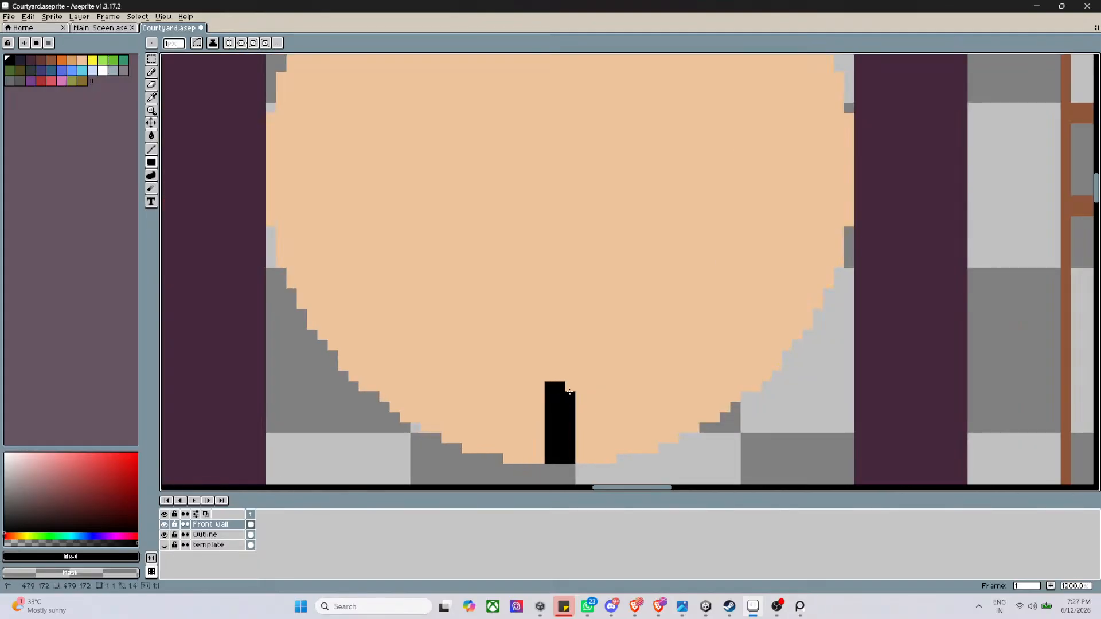
{"action": "left_click", "coordinate": [570, 387]}
{"action": "scroll", "coordinate": [565, 385], "scroll_direction": "down", "scroll_amount": 3}
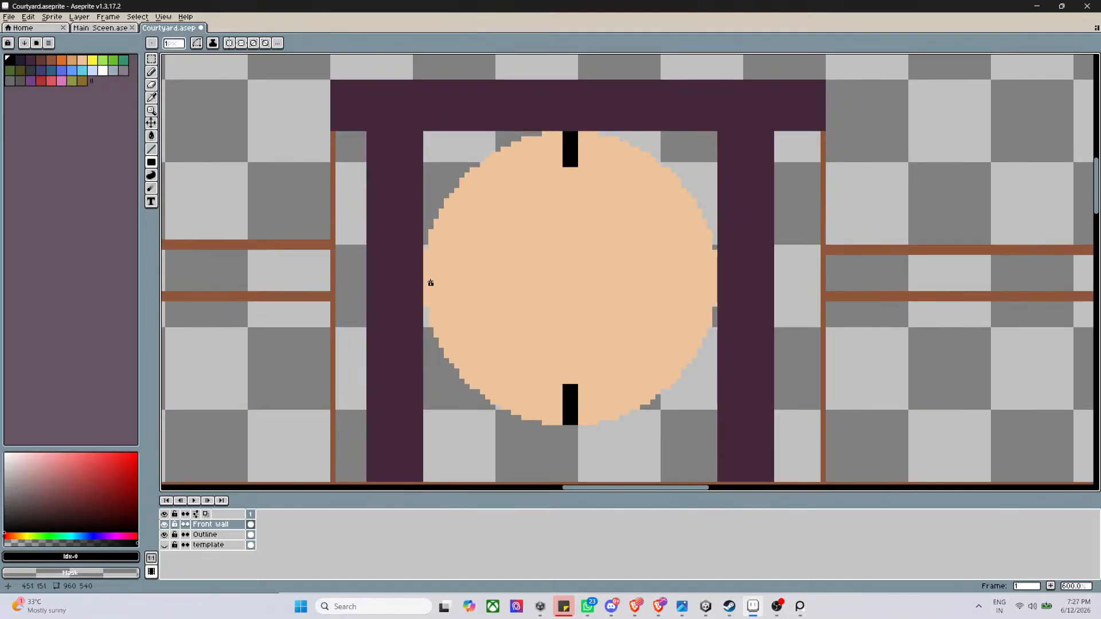
Draw black horizontal marks about 9 px long and 3 px high at the left and right edges of the circle
{"action": "left_click_drag", "start_coordinate": [426, 278], "coordinate": [469, 289]}
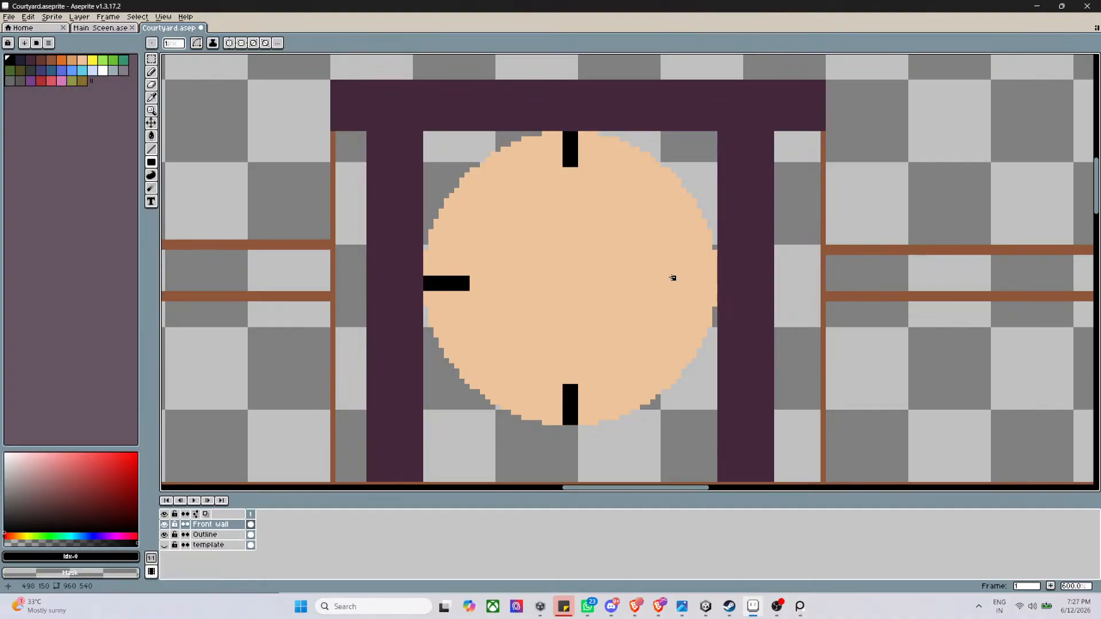
{"action": "left_click_drag", "start_coordinate": [673, 278], "coordinate": [716, 291]}
{"action": "scroll", "coordinate": [580, 294], "scroll_direction": "down", "scroll_amount": 1}
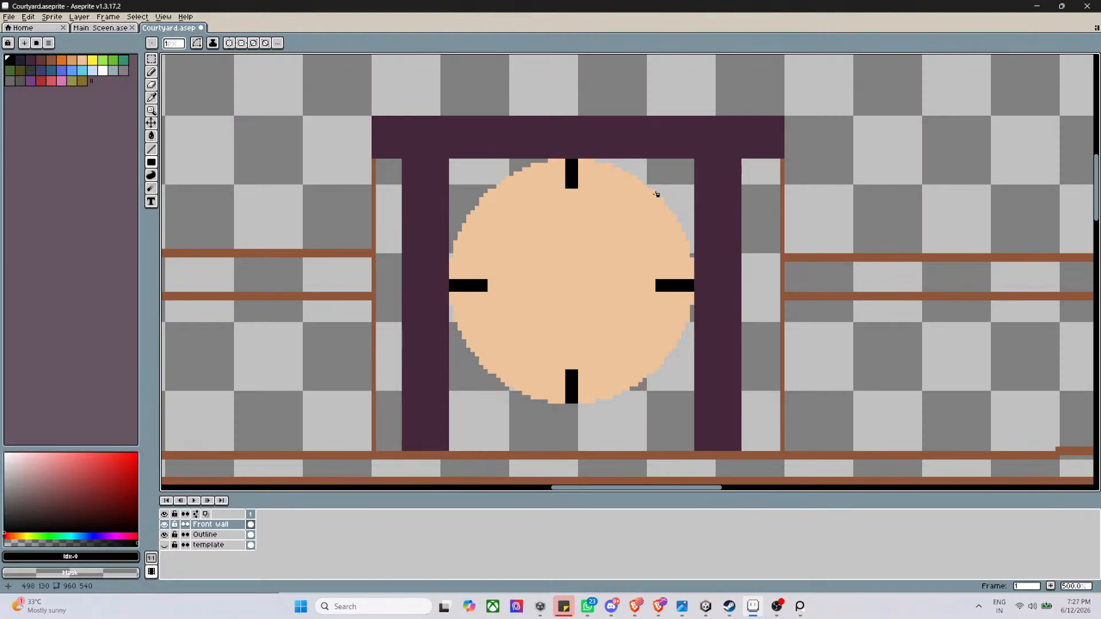
Draw a 1 px black diagonal line across the circle from its upper-right edge to its lower-left edge
{"action": "scroll", "coordinate": [657, 194], "scroll_direction": "up", "scroll_amount": 4}
{"action": "scroll", "coordinate": [648, 195], "scroll_direction": "down", "scroll_amount": 2}
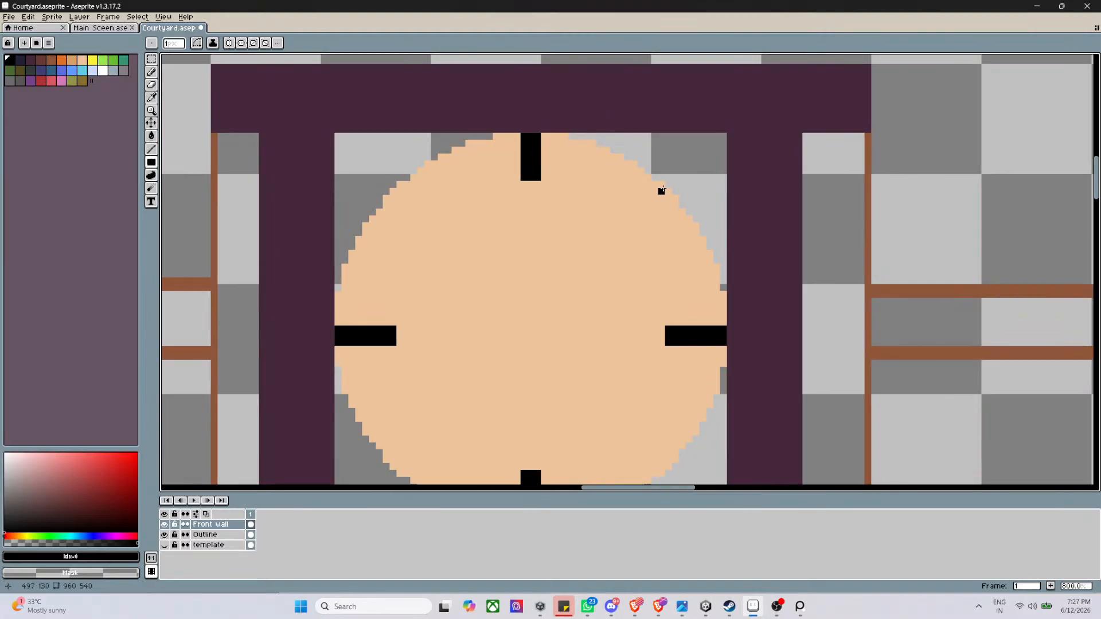
{"action": "mouse_move", "coordinate": [663, 183]}
{"action": "left_mouse_down"}
{"action": "mouse_move", "coordinate": [482, 378]}
{"action": "mouse_move", "coordinate": [593, 291]}
{"action": "mouse_move", "coordinate": [662, 184]}
{"action": "left_mouse_up"}
{"action": "left_click", "coordinate": [151, 149]}
{"action": "mouse_move", "coordinate": [661, 185]}
{"action": "left_mouse_down"}
{"action": "mouse_move", "coordinate": [437, 408]}
{"action": "mouse_move", "coordinate": [400, 474]}
{"action": "left_mouse_up"}
{"action": "scroll", "coordinate": [525, 418], "scroll_direction": "down", "scroll_amount": 4}
{"action": "scroll", "coordinate": [547, 435], "scroll_direction": "up", "scroll_amount": 3}
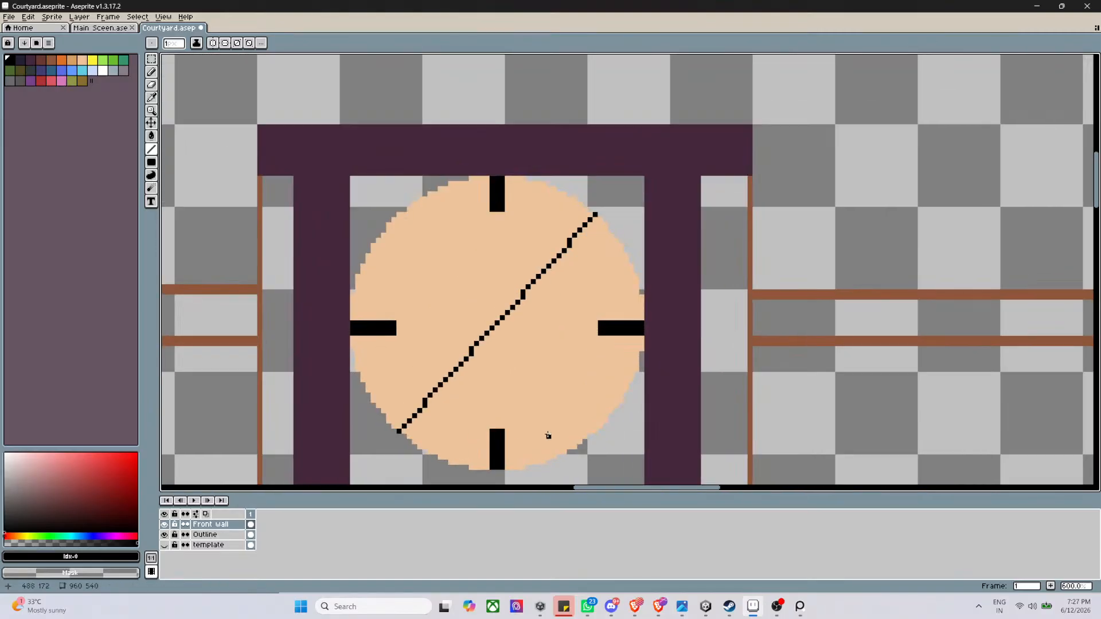
Draw the opposite black diagonal across the circle and a steeper line from just left of the top mark through the centre
{"action": "left_click_drag", "start_coordinate": [400, 215], "coordinate": [590, 431]}
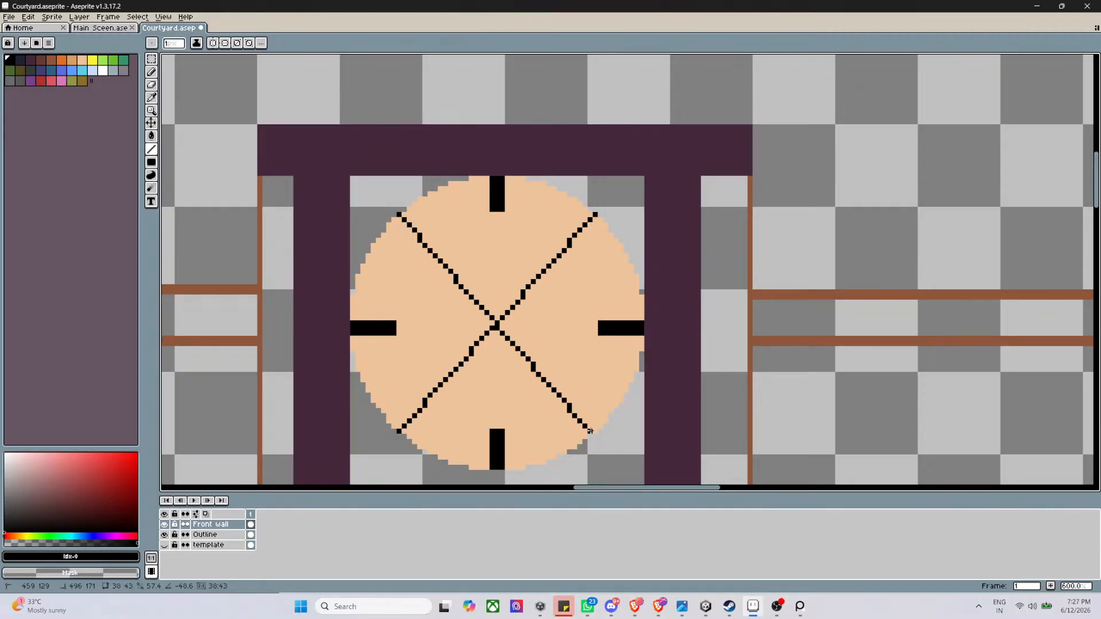
{"action": "left_click_drag", "start_coordinate": [590, 431], "coordinate": [590, 431]}
{"action": "left_click_drag", "start_coordinate": [451, 184], "coordinate": [543, 461]}
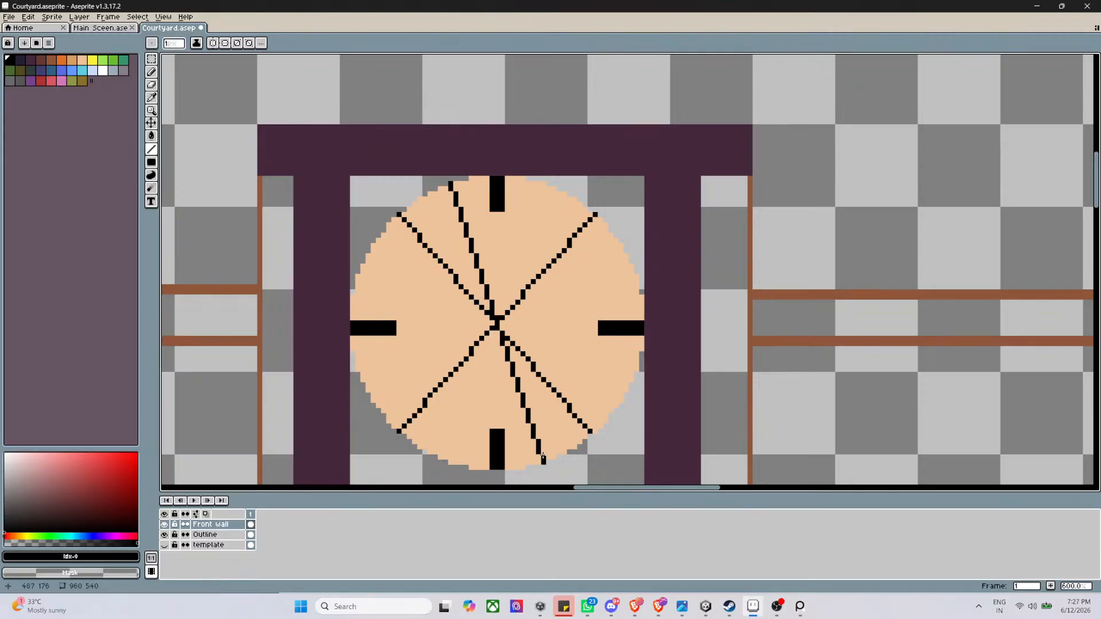
Draw three more 1 px black lines through the circle's centre: the mirrored steep line and two crossing shallow diagonals
{"action": "left_click_drag", "start_coordinate": [544, 184], "coordinate": [450, 460]}
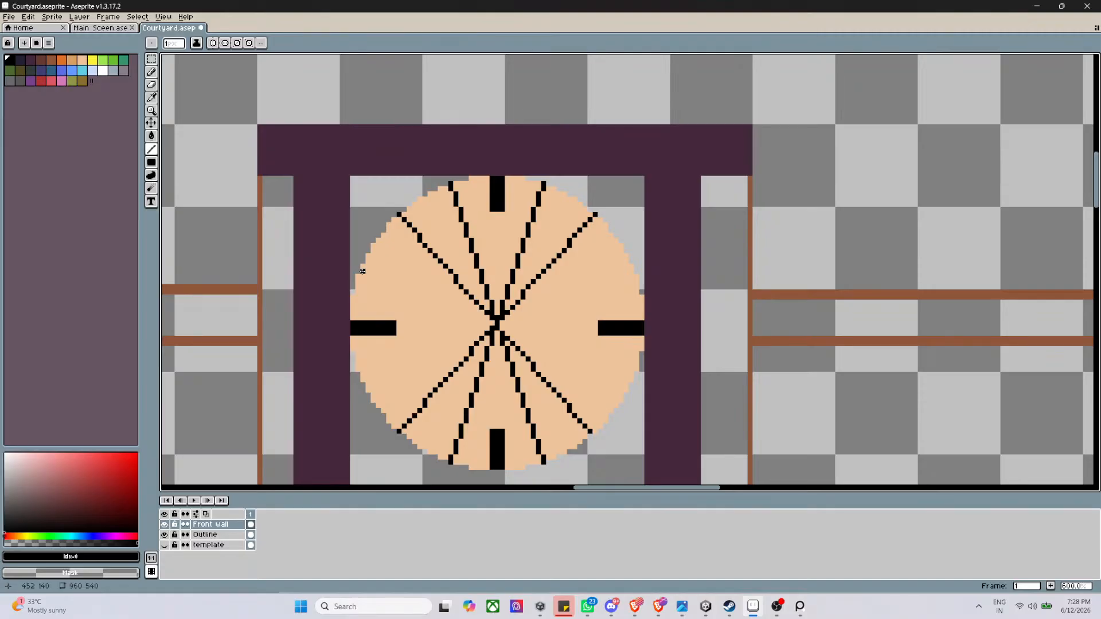
{"action": "left_click_drag", "start_coordinate": [358, 275], "coordinate": [637, 370]}
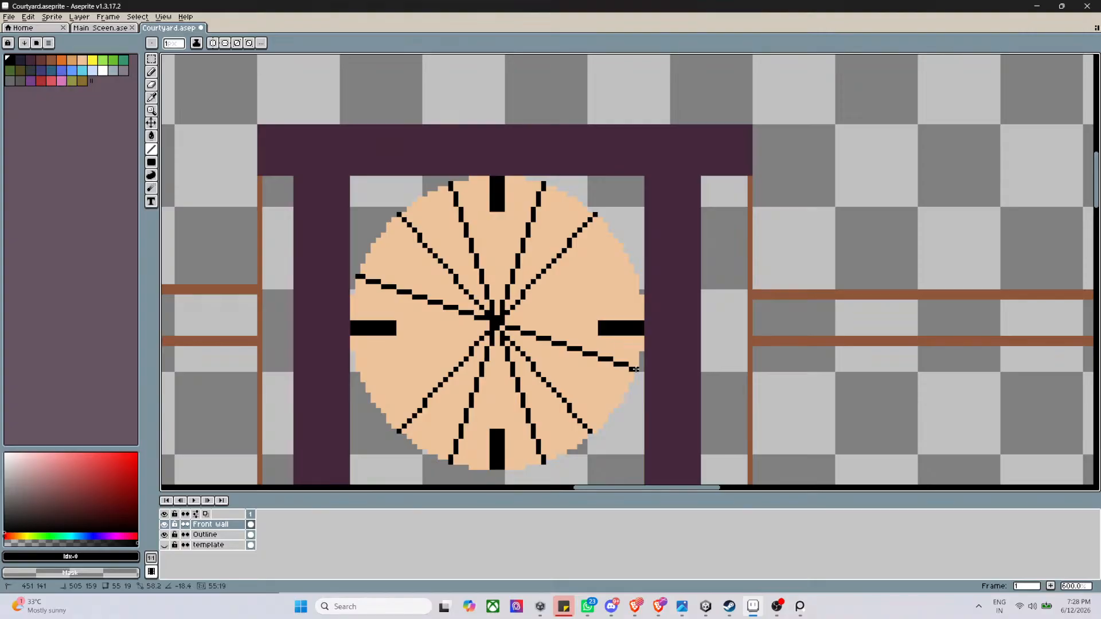
{"action": "left_click", "coordinate": [363, 380]}
{"action": "left_click_drag", "start_coordinate": [364, 379], "coordinate": [633, 270]}
{"action": "scroll", "coordinate": [631, 288], "scroll_direction": "down", "scroll_amount": 2}
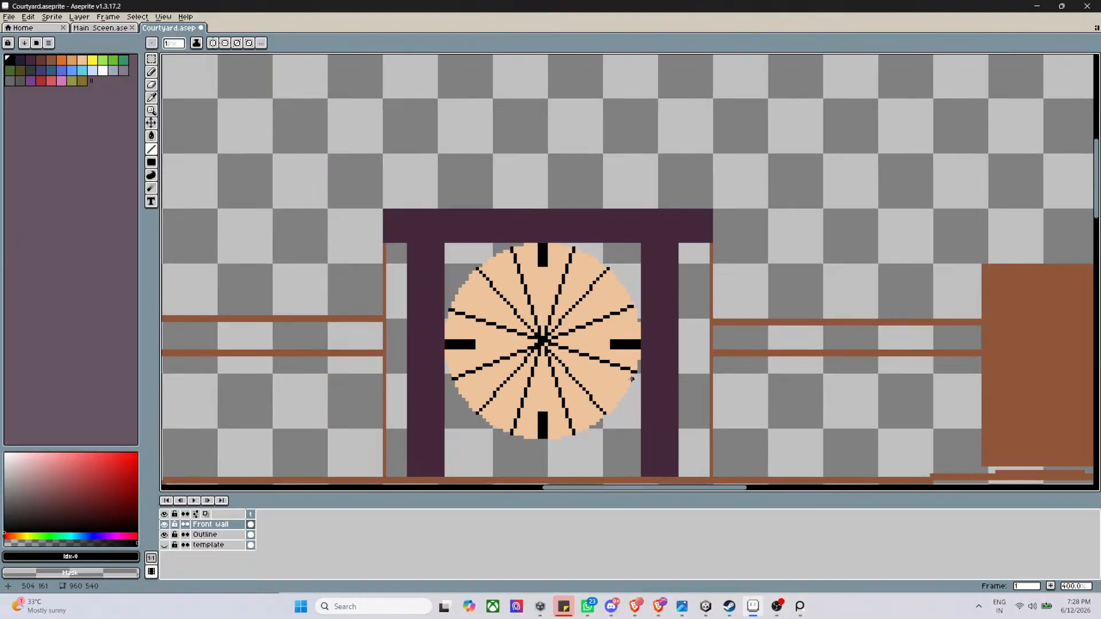
{"action": "scroll", "coordinate": [628, 344], "scroll_direction": "up", "scroll_amount": 5}
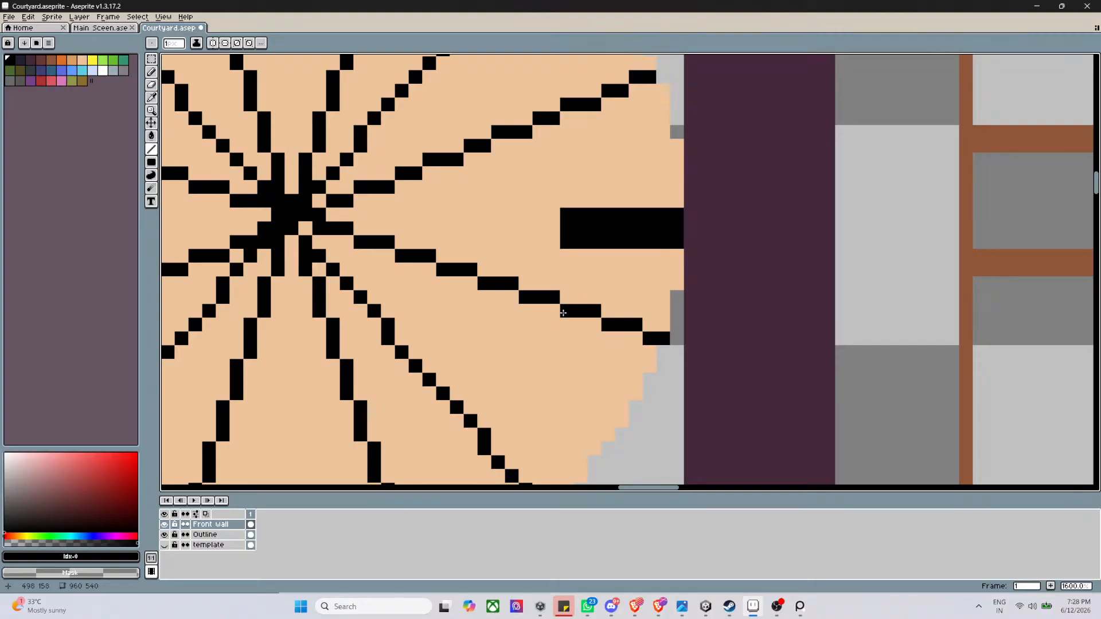
{"action": "scroll", "coordinate": [565, 310], "scroll_direction": "down", "scroll_amount": 4}
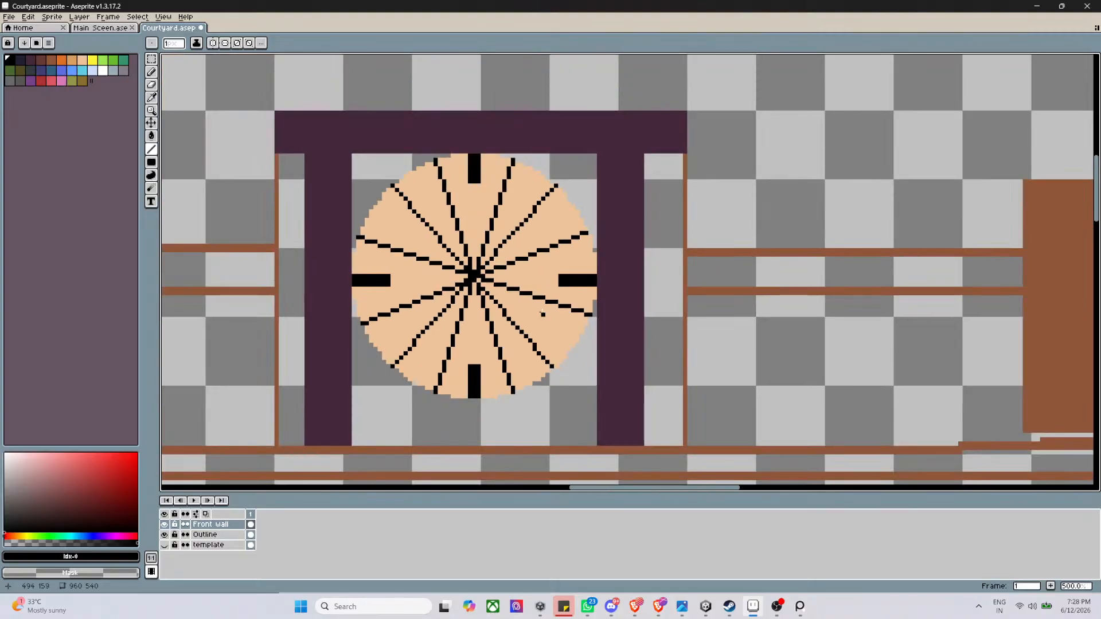
Cover the crossing lines in the middle of the circle with filled peach rectangles, leaving separate marks near the rim
{"action": "left_click", "coordinate": [82, 60]}
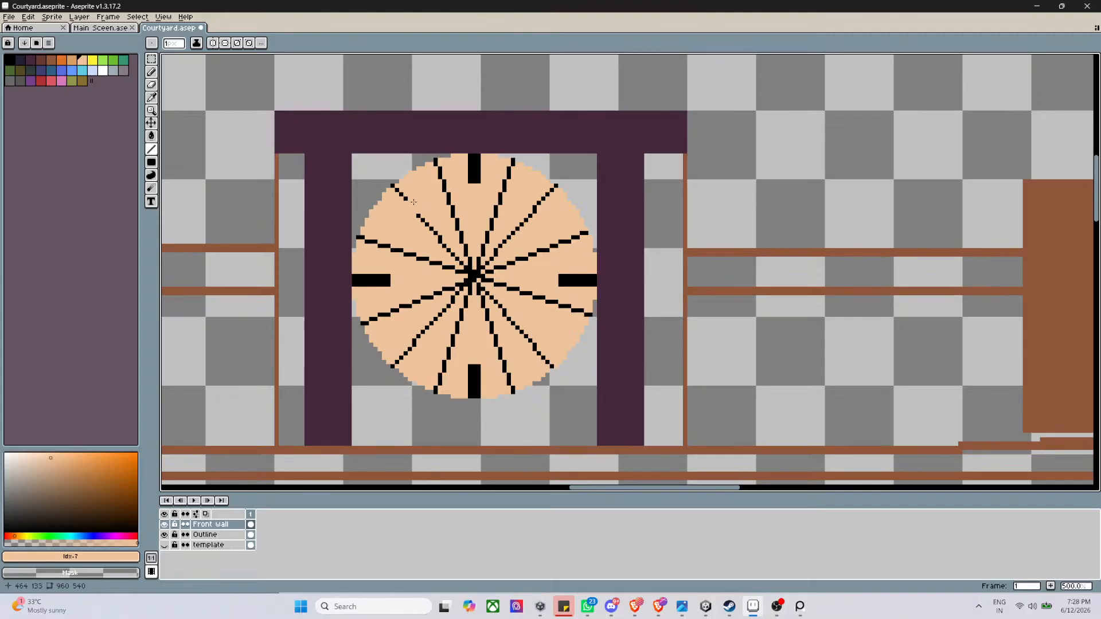
{"action": "mouse_move", "coordinate": [419, 215]}
{"action": "left_mouse_down"}
{"action": "mouse_move", "coordinate": [436, 233]}
{"action": "mouse_move", "coordinate": [429, 226]}
{"action": "left_mouse_up"}
{"action": "left_click_drag", "start_coordinate": [445, 242], "coordinate": [449, 251]}
{"action": "left_click", "coordinate": [153, 166]}
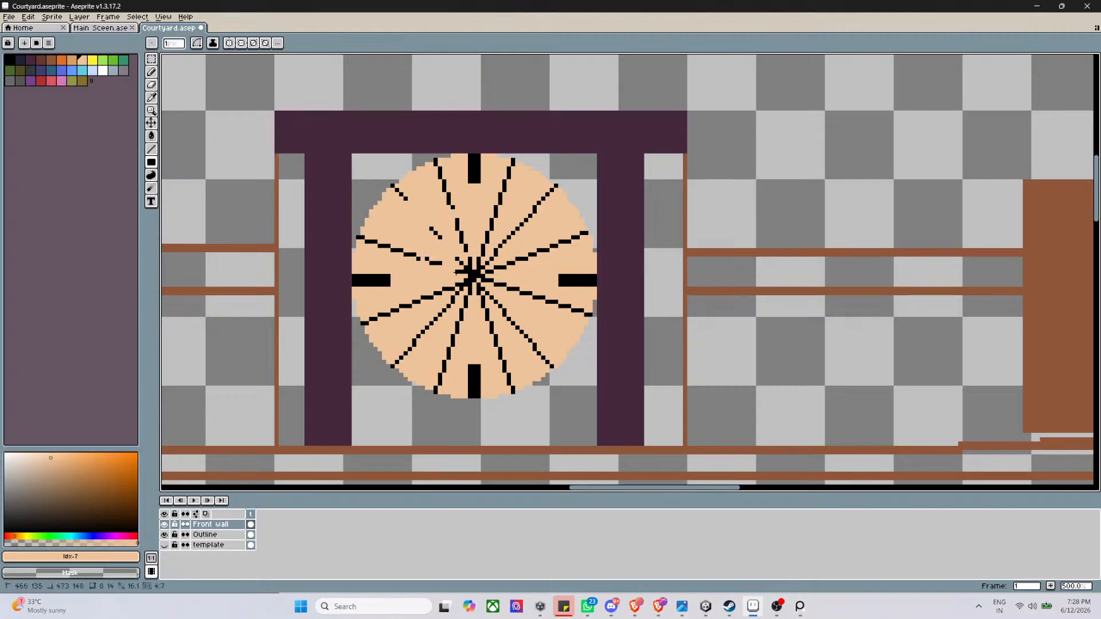
{"action": "left_click_drag", "start_coordinate": [422, 212], "coordinate": [470, 285]}
{"action": "left_click_drag", "start_coordinate": [457, 233], "coordinate": [497, 306]}
{"action": "left_click_drag", "start_coordinate": [475, 254], "coordinate": [518, 328]}
{"action": "mouse_move", "coordinate": [442, 199]}
{"action": "left_mouse_down"}
{"action": "mouse_move", "coordinate": [460, 213]}
{"action": "mouse_move", "coordinate": [474, 199]}
{"action": "mouse_move", "coordinate": [509, 204]}
{"action": "mouse_move", "coordinate": [527, 251]}
{"action": "mouse_move", "coordinate": [493, 205]}
{"action": "mouse_move", "coordinate": [536, 262]}
{"action": "mouse_move", "coordinate": [535, 302]}
{"action": "mouse_move", "coordinate": [556, 304]}
{"action": "mouse_move", "coordinate": [540, 354]}
{"action": "mouse_move", "coordinate": [512, 285]}
{"action": "left_mouse_up"}
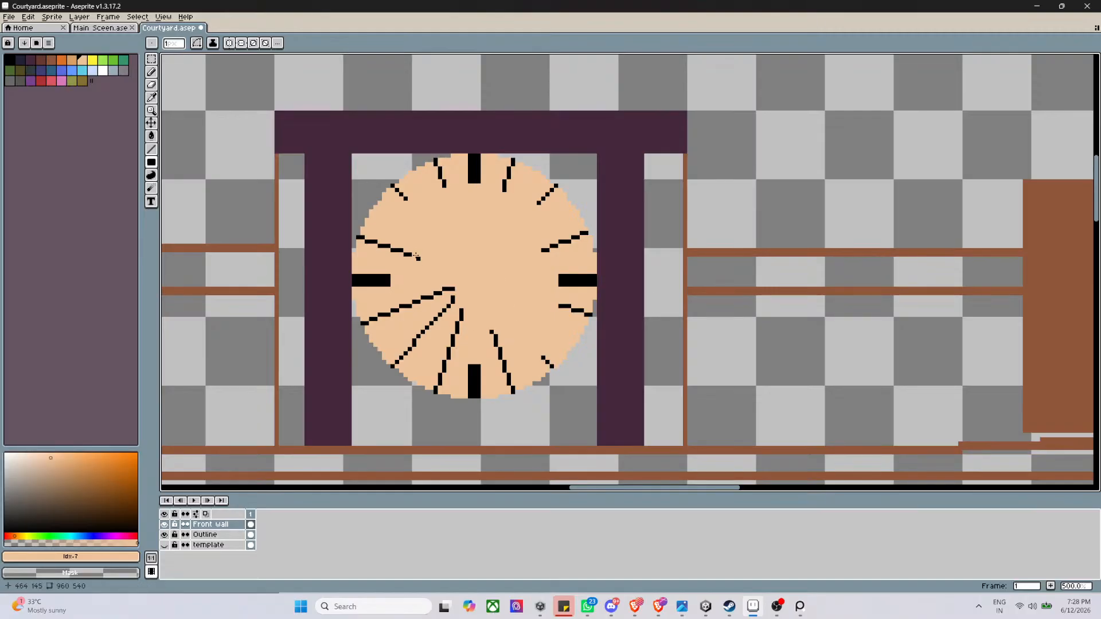
Shorten the long marks on the circle's left and lower sides by painting peach over their inner ends
{"action": "left_click_drag", "start_coordinate": [415, 256], "coordinate": [503, 349]}
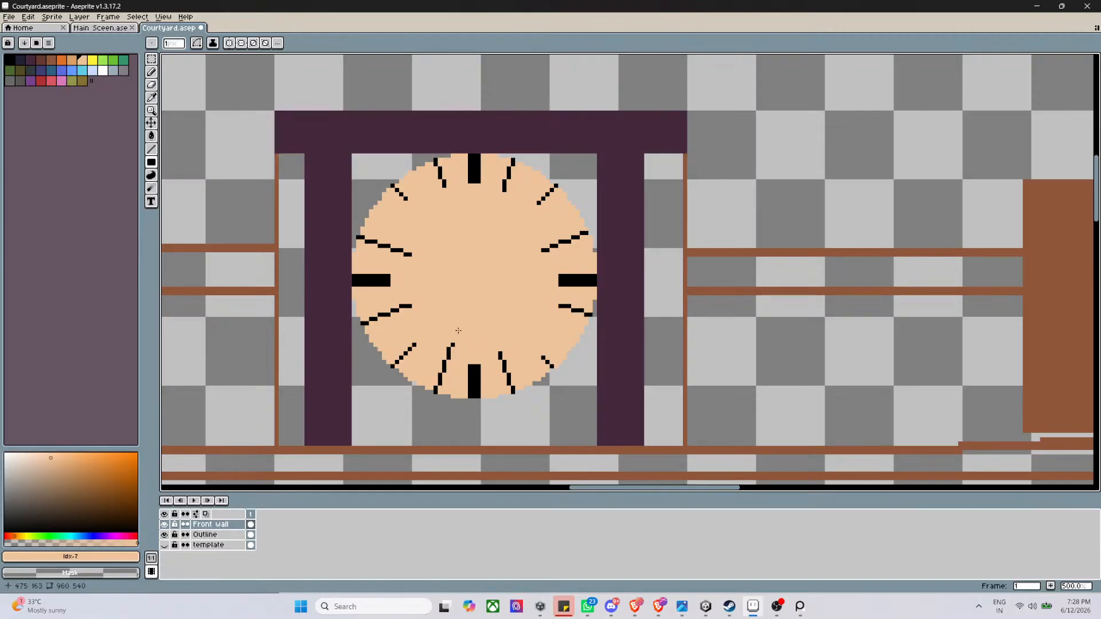
{"action": "left_click_drag", "start_coordinate": [407, 298], "coordinate": [460, 355]}
{"action": "scroll", "coordinate": [502, 355], "scroll_direction": "up", "scroll_amount": 4}
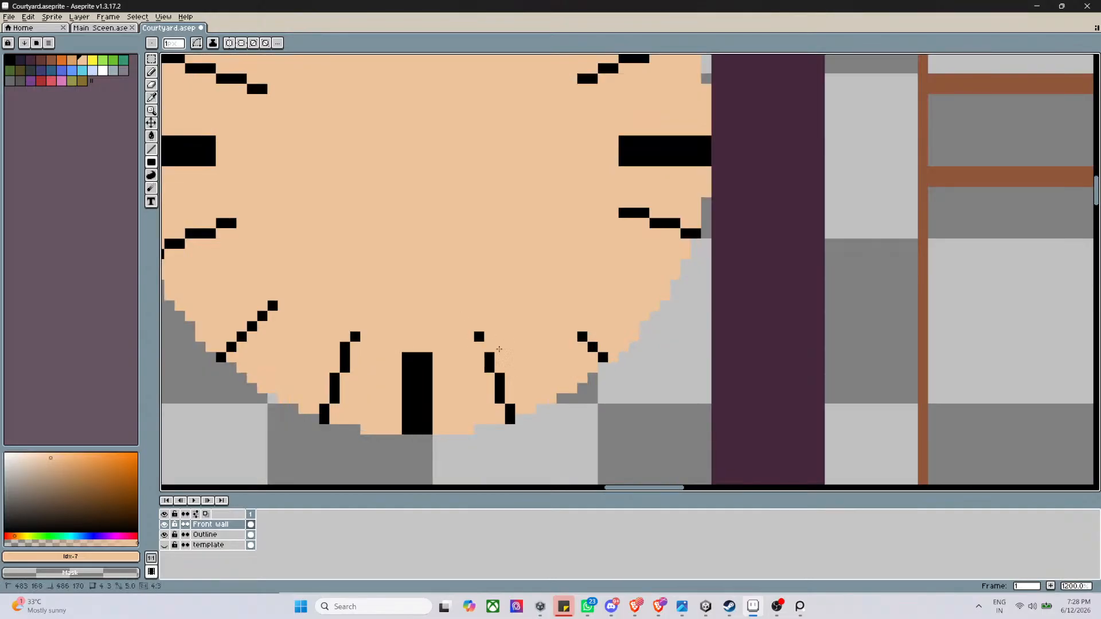
{"action": "scroll", "coordinate": [566, 355], "scroll_direction": "down", "scroll_amount": 4}
{"action": "scroll", "coordinate": [553, 346], "scroll_direction": "up", "scroll_amount": 1}
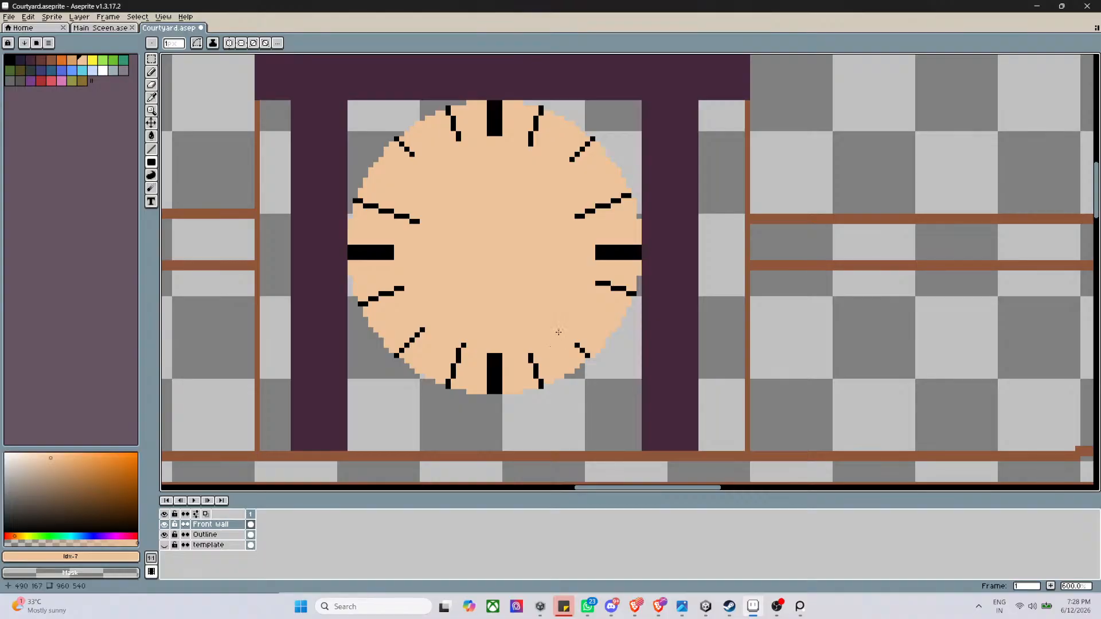
{"action": "scroll", "coordinate": [546, 230], "scroll_direction": "down", "scroll_amount": 3}
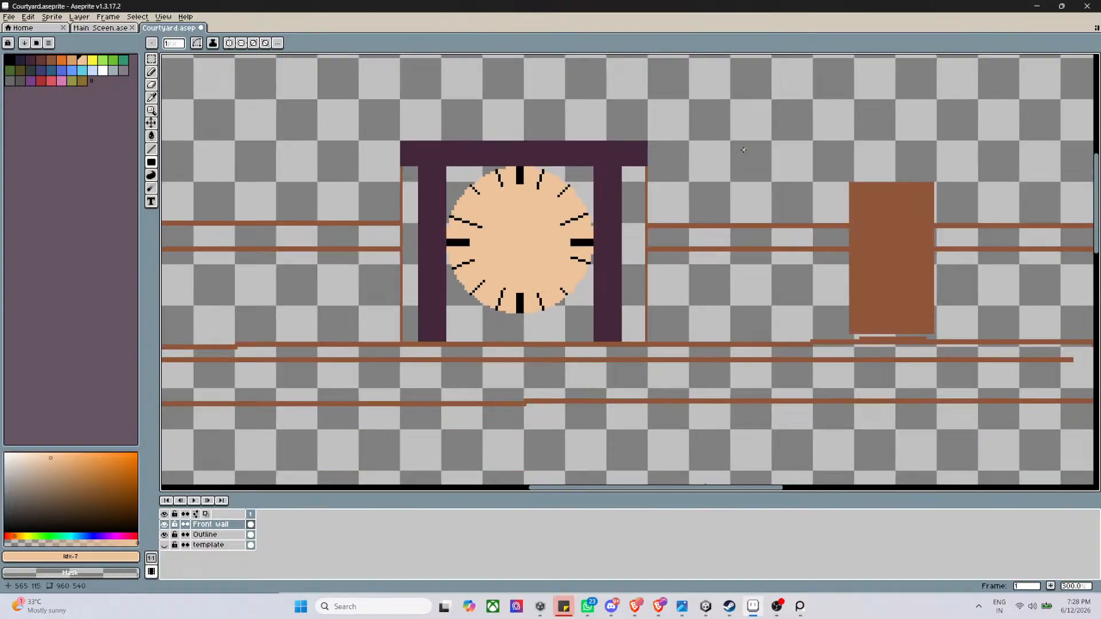
{"action": "scroll", "coordinate": [485, 233], "scroll_direction": "up", "scroll_amount": 6}
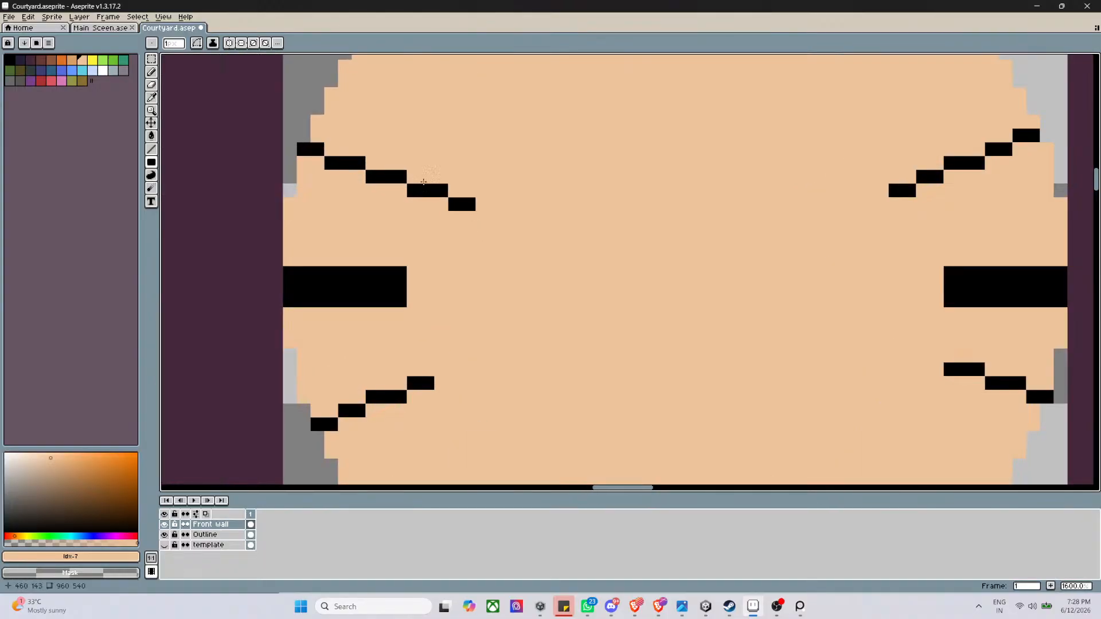
{"action": "left_click_drag", "start_coordinate": [414, 175], "coordinate": [486, 229]}
{"action": "scroll", "coordinate": [905, 367], "scroll_direction": "down", "scroll_amount": 4}
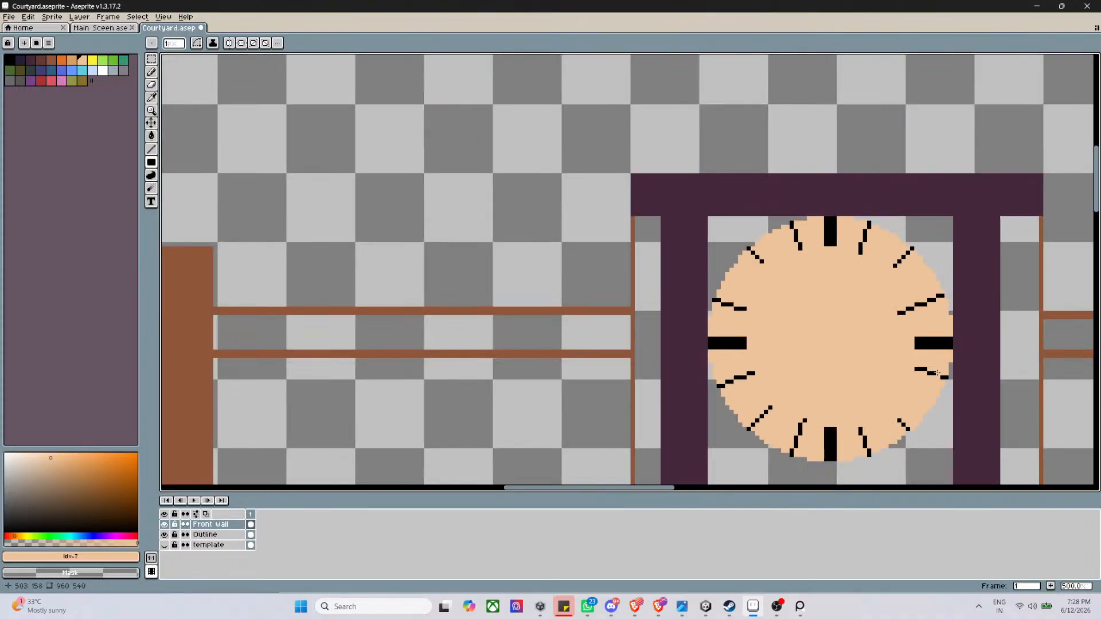
{"action": "scroll", "coordinate": [861, 334], "scroll_direction": "down", "scroll_amount": 3}
{"action": "scroll", "coordinate": [911, 355], "scroll_direction": "up", "scroll_amount": 3}
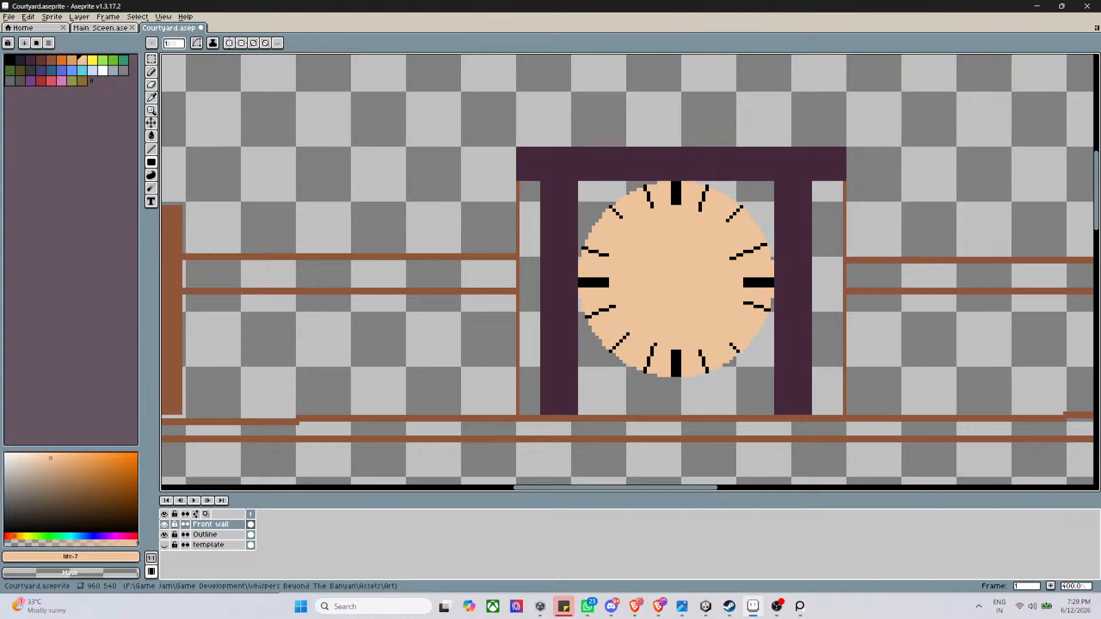
{"action": "scroll", "coordinate": [610, 286], "scroll_direction": "down", "scroll_amount": 3}
{"action": "scroll", "coordinate": [611, 286], "scroll_direction": "up", "scroll_amount": 4}
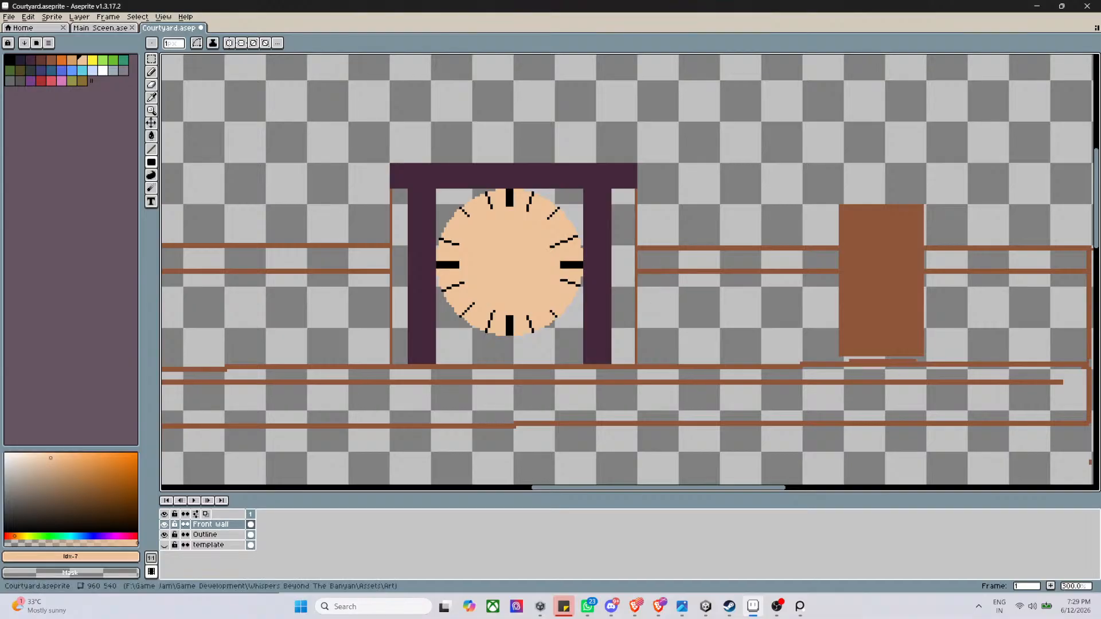
{"action": "key", "text": "super+d"}
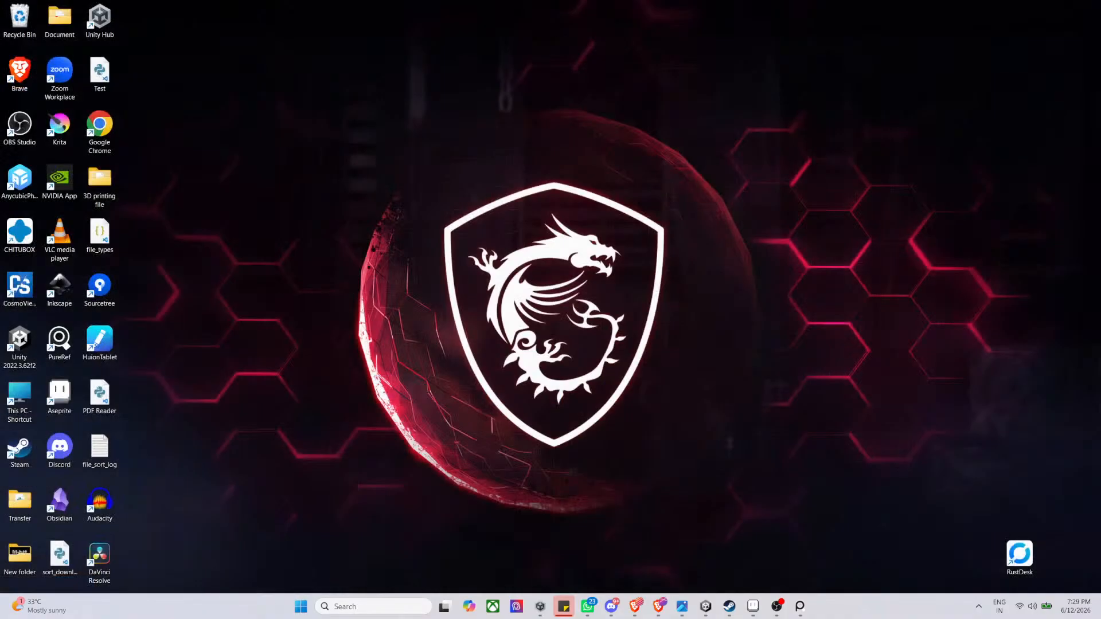
{"action": "key", "text": "super+d"}
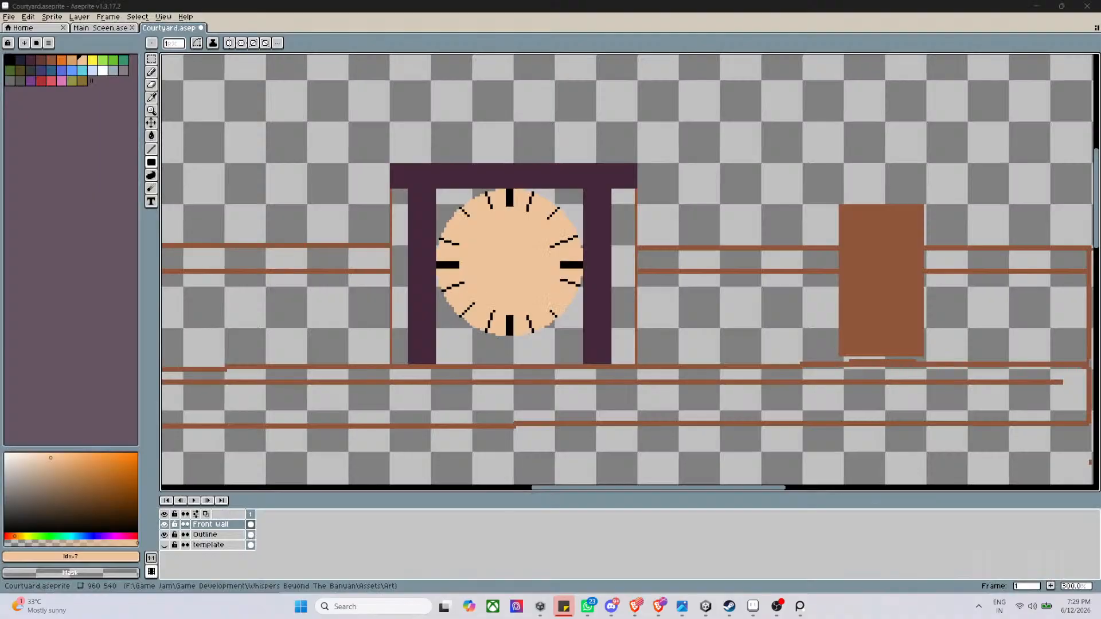
{"action": "key", "text": "alt+Tab"}
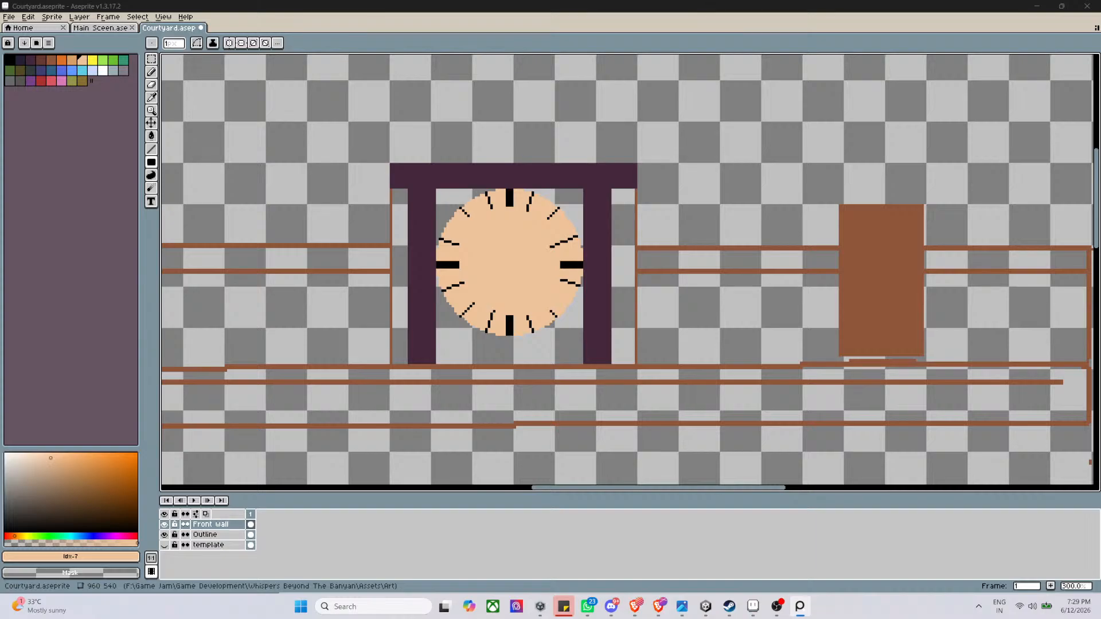
{"action": "scroll", "coordinate": [654, 254], "scroll_direction": "up", "scroll_amount": 4}
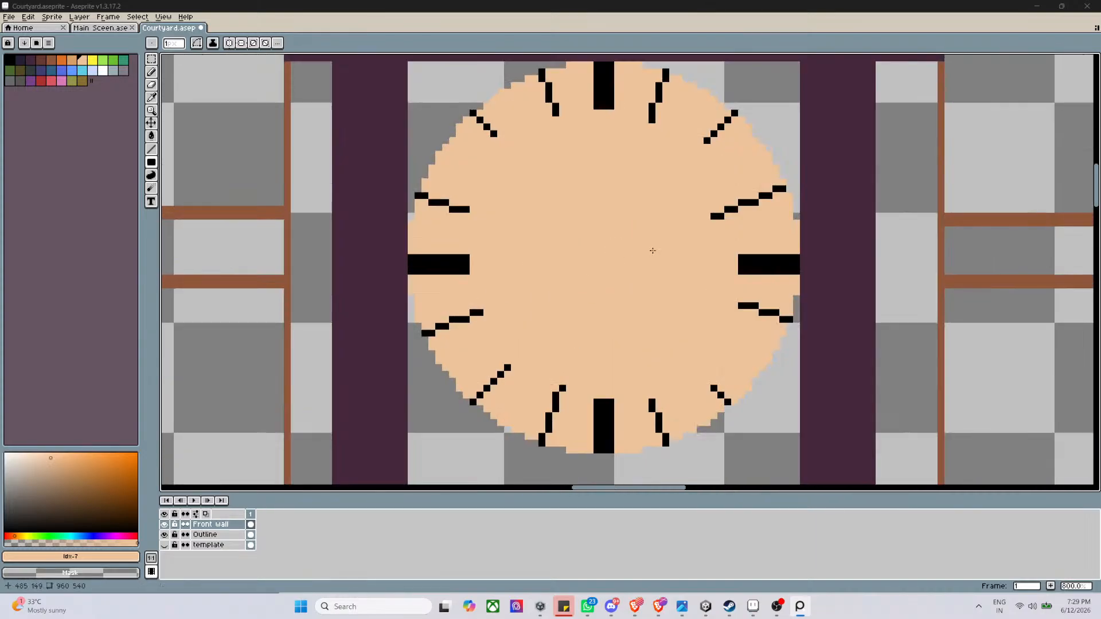
{"action": "scroll", "coordinate": [654, 254], "scroll_direction": "down", "scroll_amount": 3}
{"action": "scroll", "coordinate": [660, 262], "scroll_direction": "up", "scroll_amount": 3}
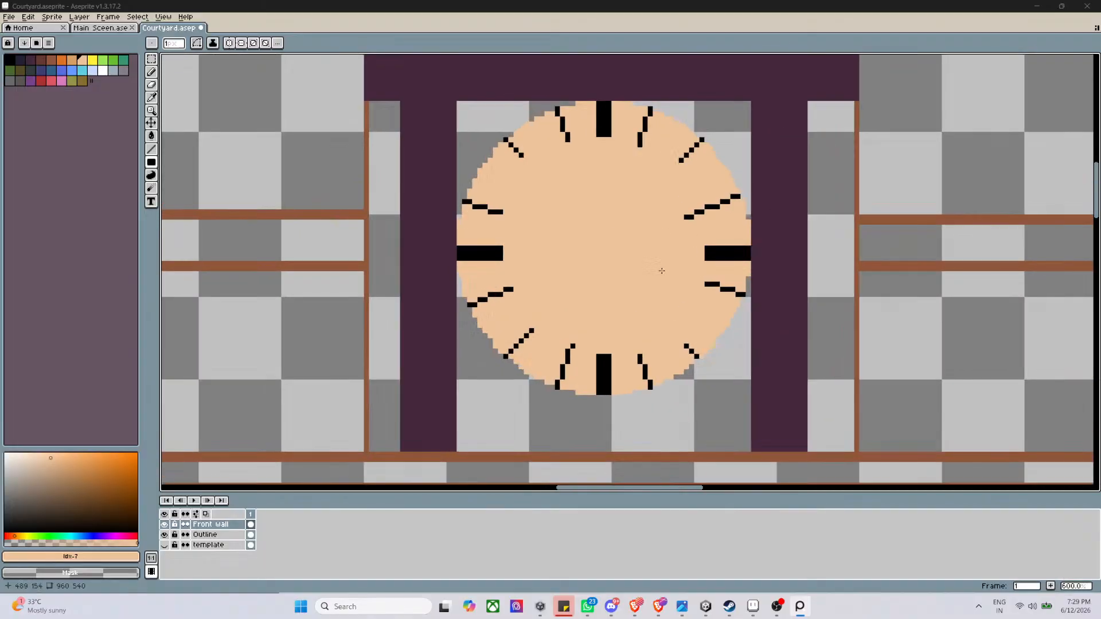
{"action": "scroll", "coordinate": [531, 239], "scroll_direction": "down", "scroll_amount": 2}
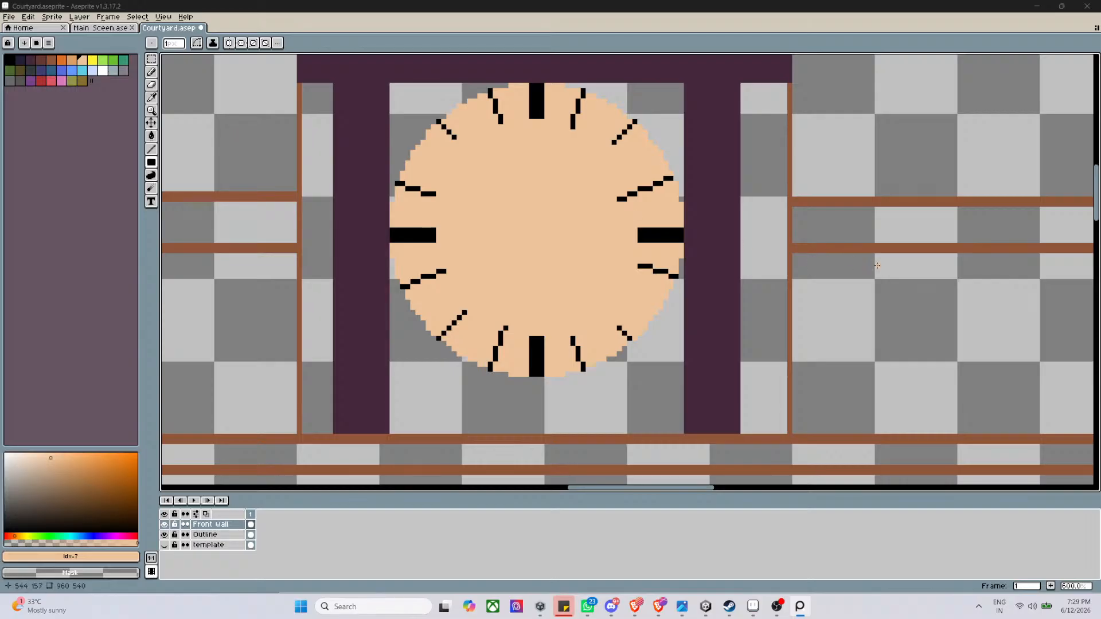
{"action": "scroll", "coordinate": [885, 222], "scroll_direction": "down", "scroll_amount": 5}
{"action": "scroll", "coordinate": [974, 212], "scroll_direction": "up", "scroll_amount": 3}
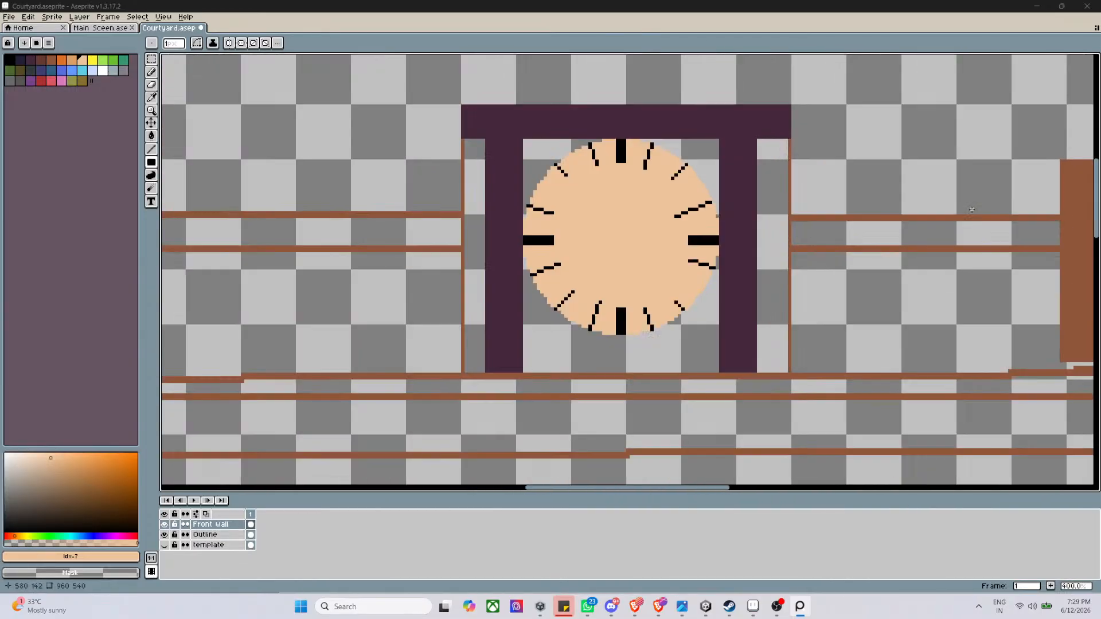
{"action": "scroll", "coordinate": [758, 101], "scroll_direction": "up", "scroll_amount": 1}
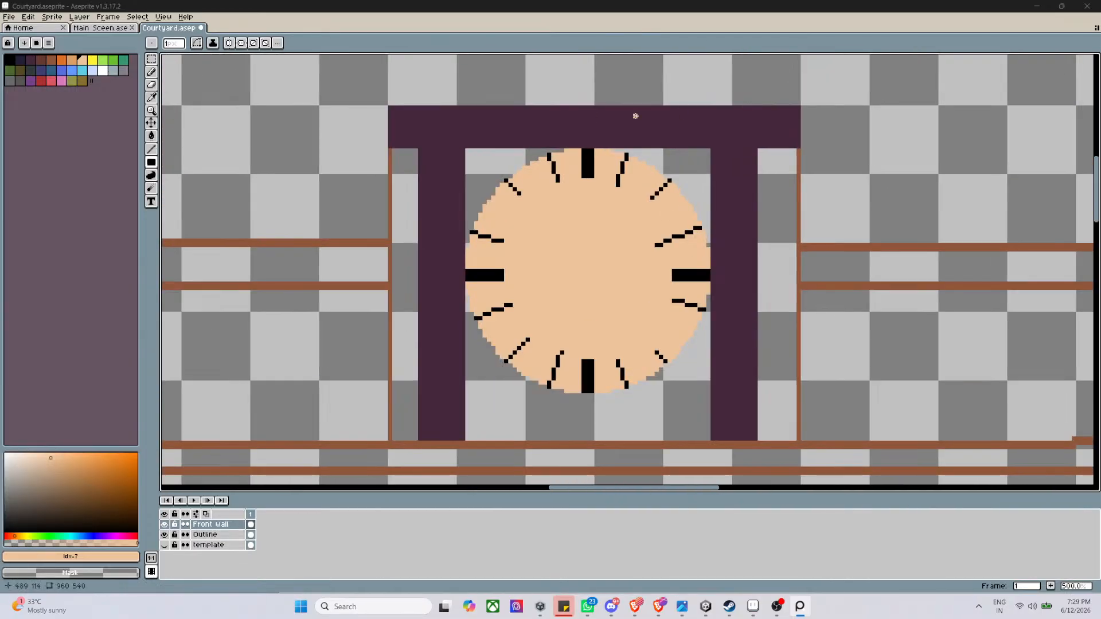
Mix a slightly lighter purple from the gateway colour, with saturation 35 and value 40, and add it to the palette
{"action": "left_click", "coordinate": [30, 59]}
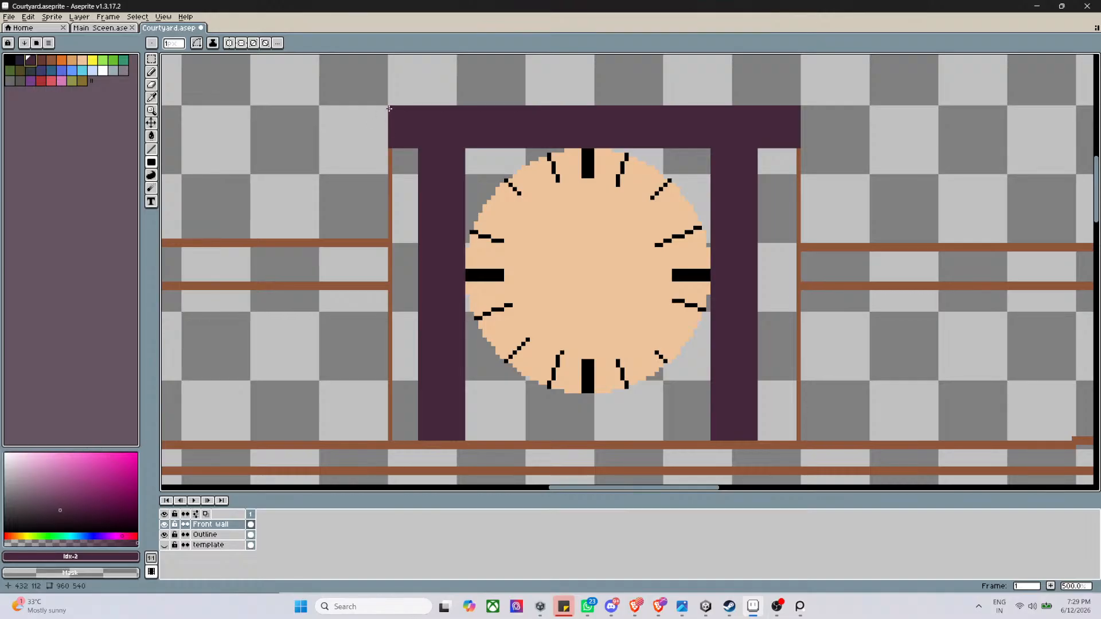
{"action": "scroll", "coordinate": [402, 123], "scroll_direction": "up", "scroll_amount": 4}
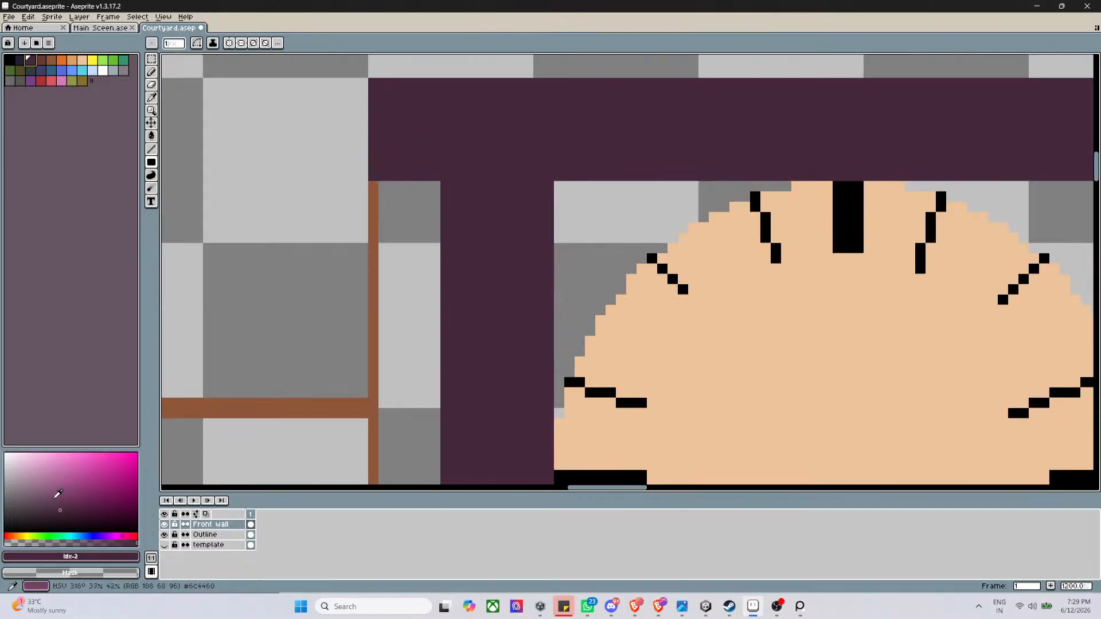
{"action": "left_click", "coordinate": [51, 499]}
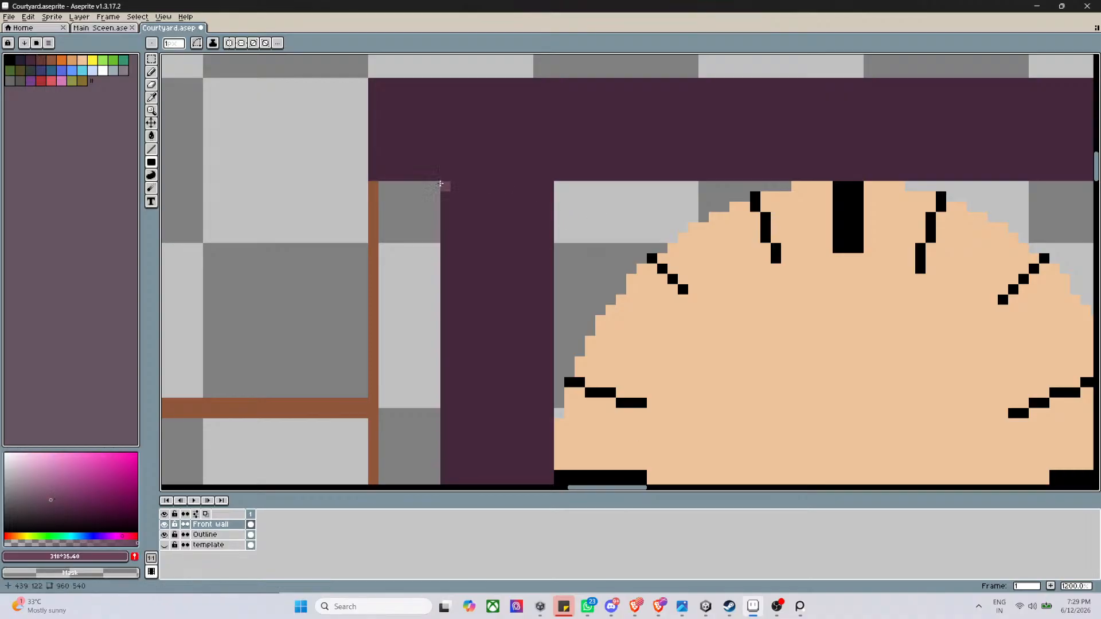
{"action": "left_click", "coordinate": [137, 558]}
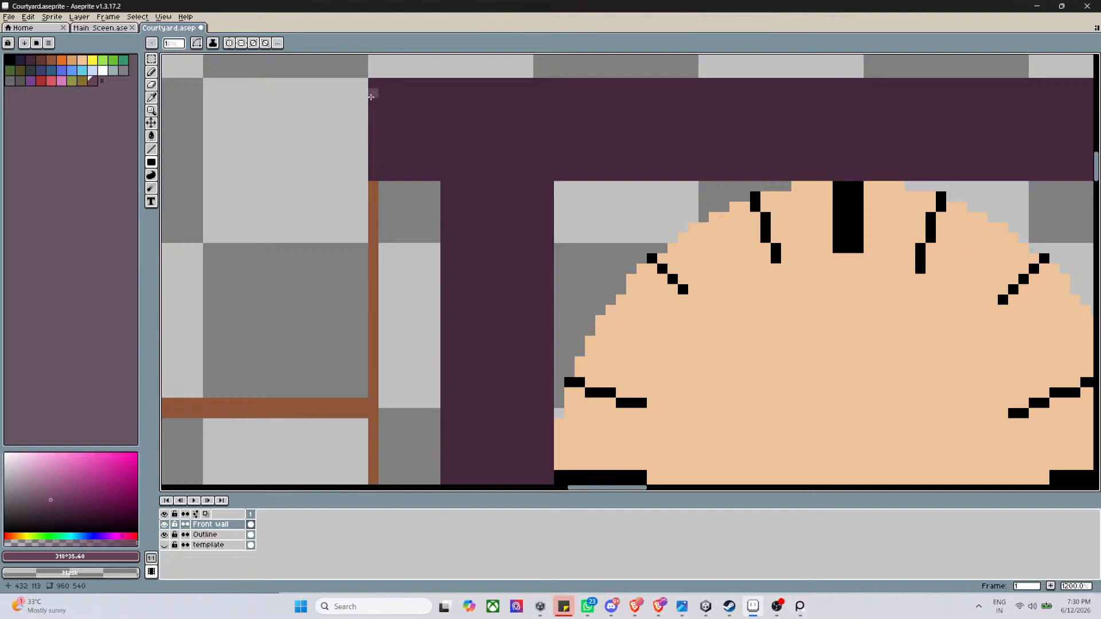
Draw a 1 px lighter purple highlight about 96 px long across the top edge of the gateway's beam
{"action": "scroll", "coordinate": [371, 97], "scroll_direction": "down", "scroll_amount": 6}
{"action": "scroll", "coordinate": [373, 107], "scroll_direction": "up", "scroll_amount": 3}
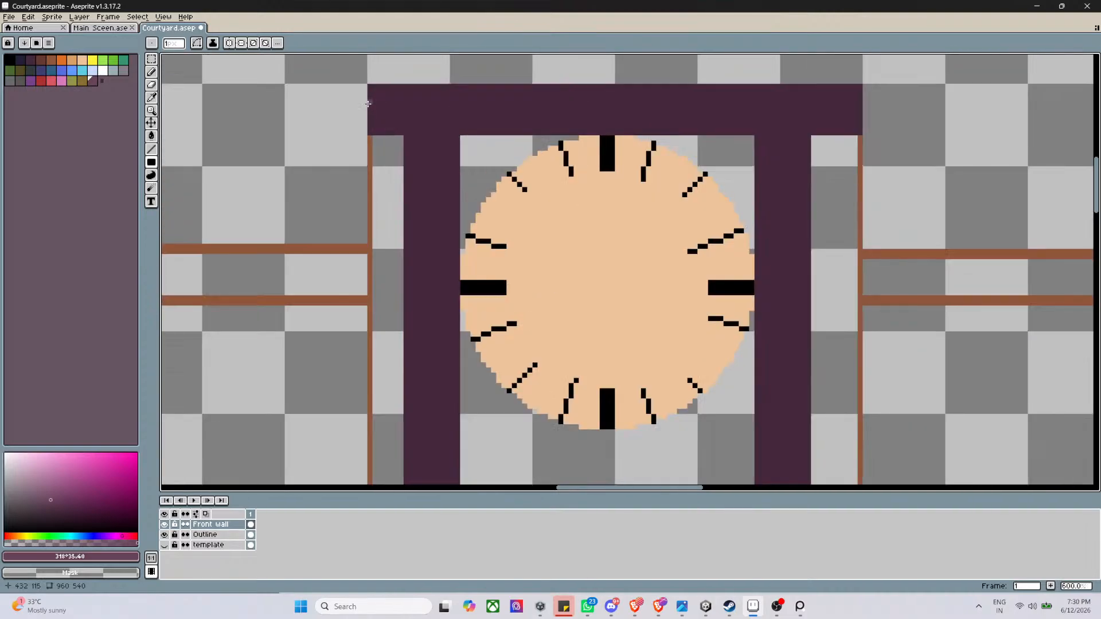
{"action": "scroll", "coordinate": [370, 101], "scroll_direction": "up", "scroll_amount": 5}
{"action": "scroll", "coordinate": [376, 115], "scroll_direction": "down", "scroll_amount": 3}
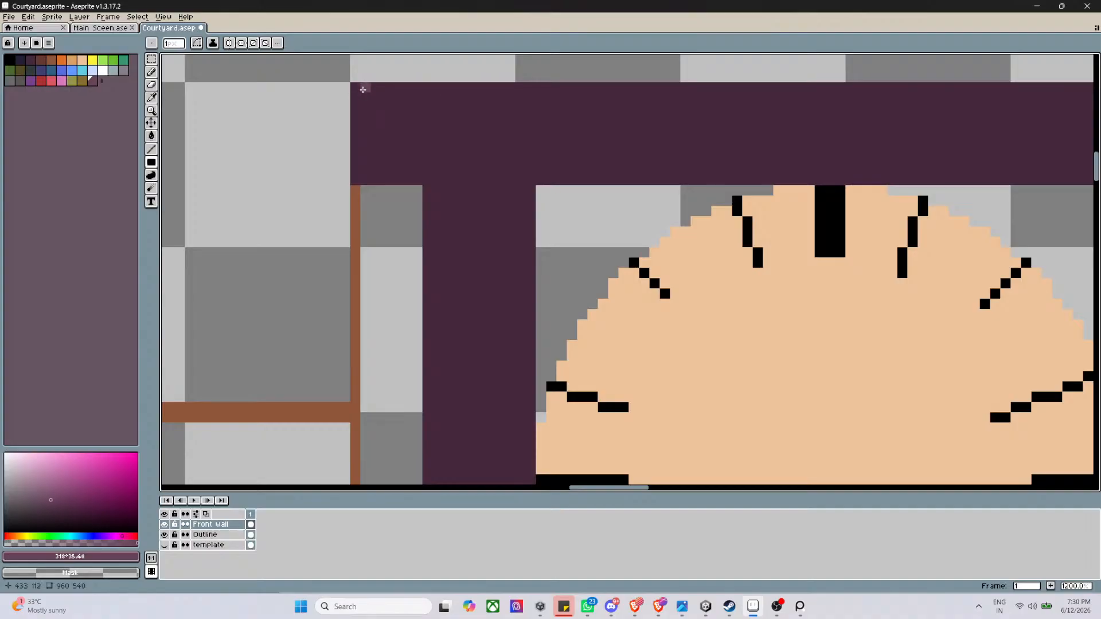
{"action": "scroll", "coordinate": [360, 91], "scroll_direction": "down", "scroll_amount": 5}
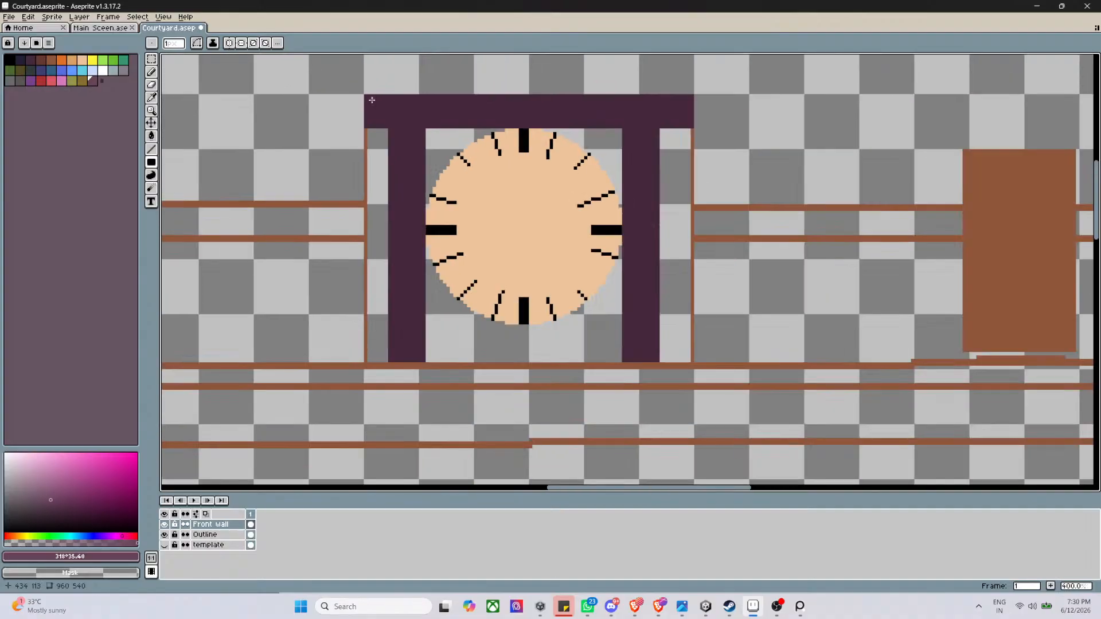
{"action": "scroll", "coordinate": [371, 100], "scroll_direction": "up", "scroll_amount": 3}
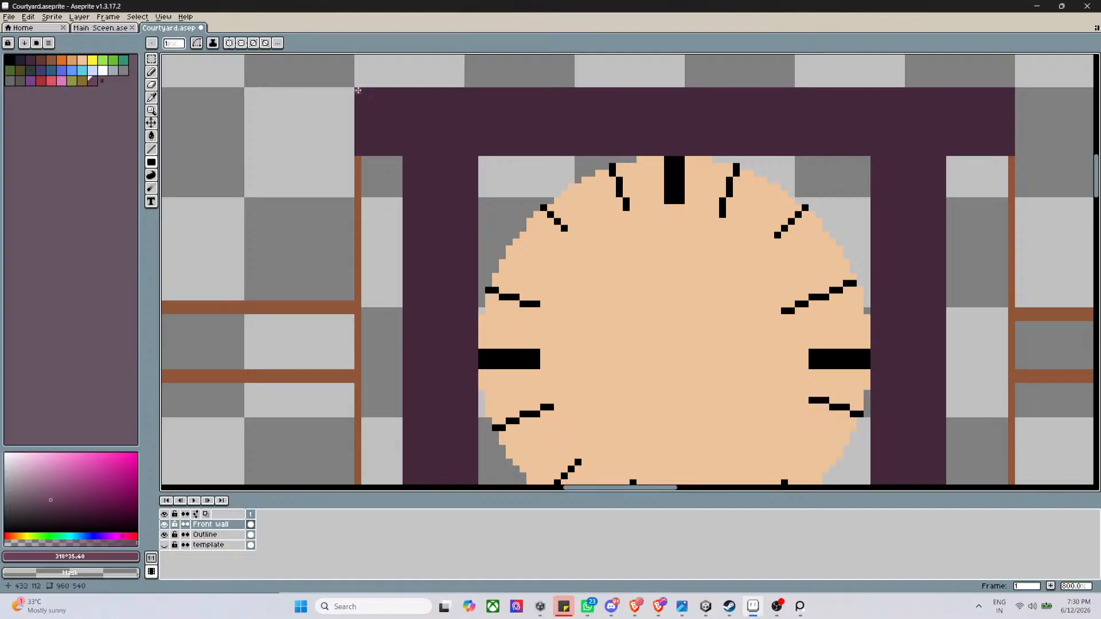
{"action": "left_click_drag", "start_coordinate": [358, 91], "coordinate": [1012, 90]}
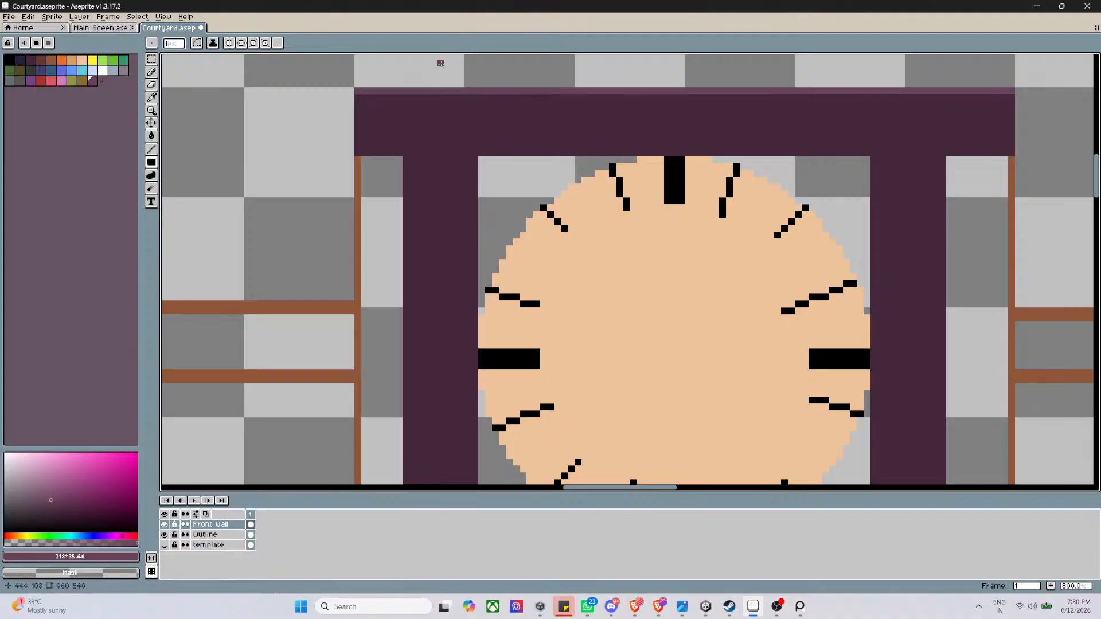
Outline an ornament's notched base, about 12 px wide, in lighter purple above the gateway's left post
{"action": "scroll", "coordinate": [462, 85], "scroll_direction": "down", "scroll_amount": 2}
{"action": "scroll", "coordinate": [464, 87], "scroll_direction": "down", "scroll_amount": 1}
{"action": "scroll", "coordinate": [453, 92], "scroll_direction": "up", "scroll_amount": 5}
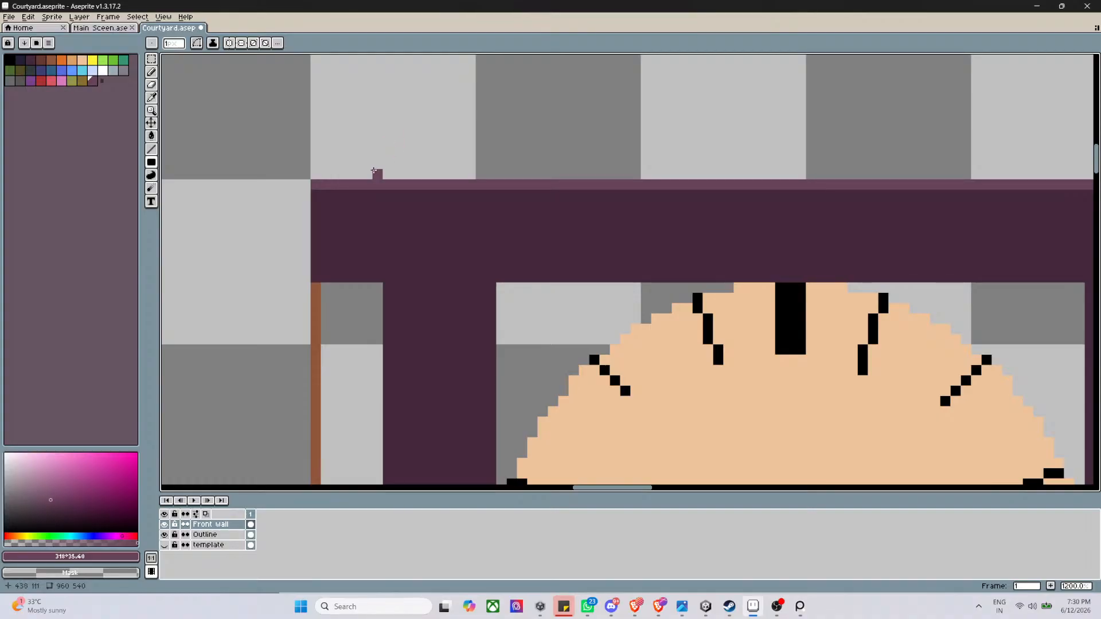
{"action": "left_click", "coordinate": [376, 174]}
{"action": "left_click", "coordinate": [388, 164]}
{"action": "left_click", "coordinate": [488, 173]}
{"action": "left_click", "coordinate": [482, 165]}
{"action": "left_click", "coordinate": [398, 153]}
{"action": "left_click", "coordinate": [389, 145]}
{"action": "left_click", "coordinate": [377, 132]}
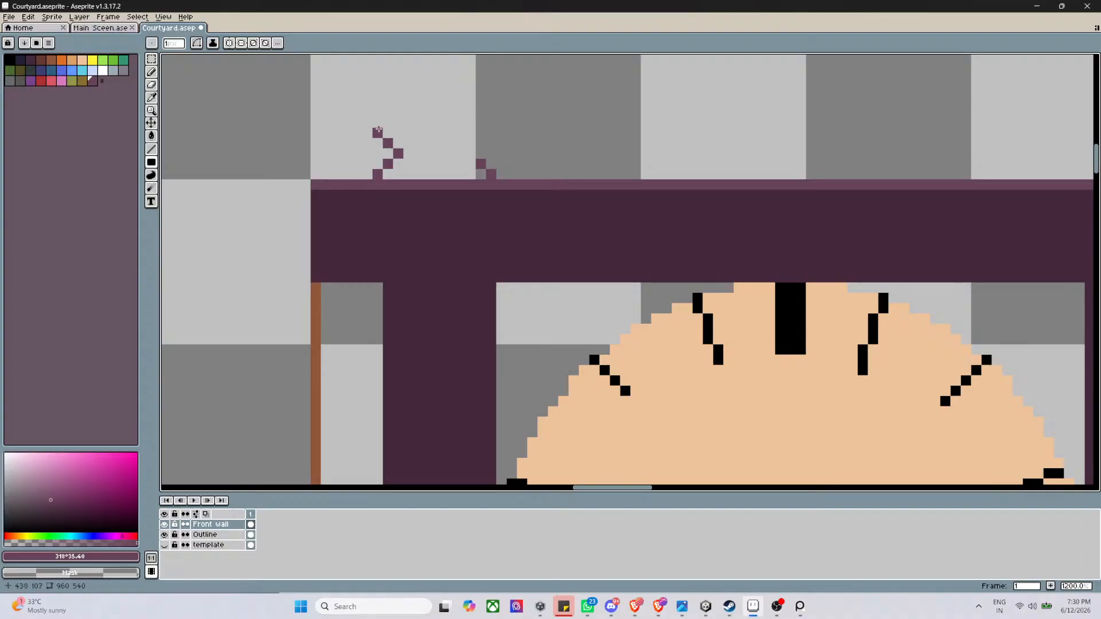
Continue the left ornament's outline with vertical sides about 5 px tall and diagonal shoulders stepping inward
{"action": "left_click", "coordinate": [374, 122]}
{"action": "left_click_drag", "start_coordinate": [374, 121], "coordinate": [380, 90]}
{"action": "left_click", "coordinate": [482, 152]}
{"action": "left_click", "coordinate": [471, 153]}
{"action": "left_click_drag", "start_coordinate": [483, 145], "coordinate": [487, 92]}
{"action": "scroll", "coordinate": [487, 92], "scroll_direction": "down", "scroll_amount": 6}
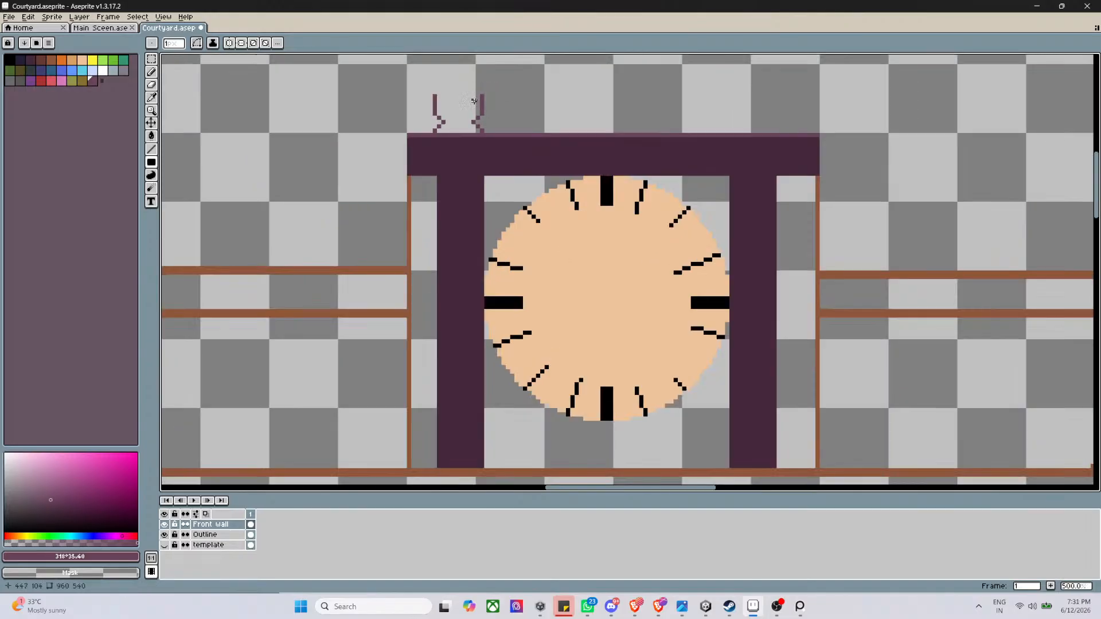
{"action": "scroll", "coordinate": [482, 81], "scroll_direction": "up", "scroll_amount": 4}
{"action": "scroll", "coordinate": [462, 159], "scroll_direction": "up", "scroll_amount": 3}
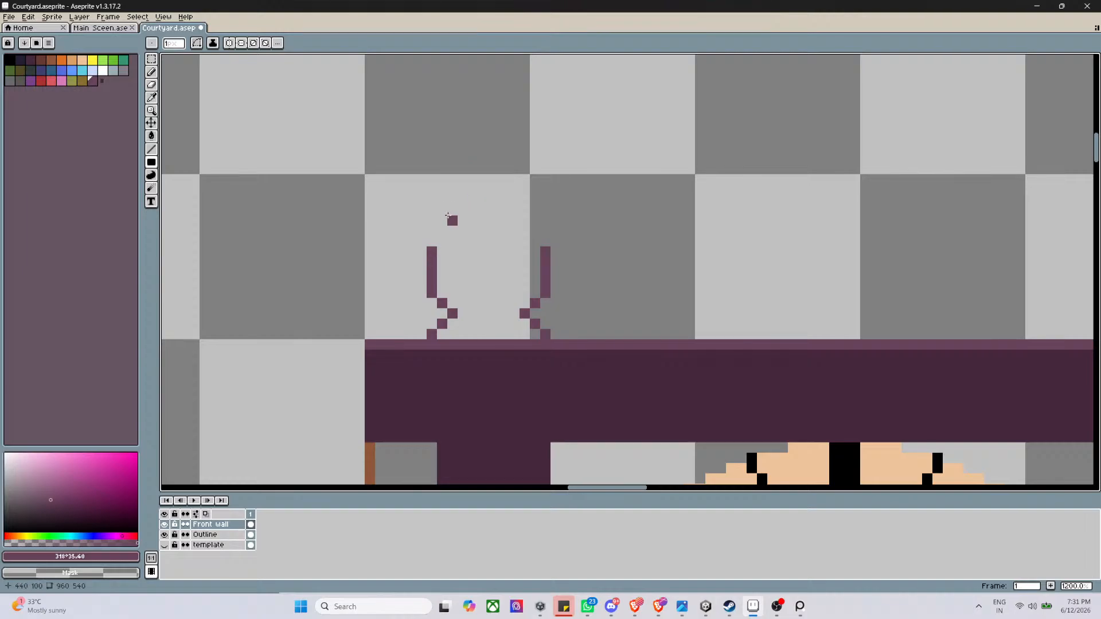
{"action": "left_click", "coordinate": [441, 238]}
{"action": "mouse_move", "coordinate": [441, 237]}
{"action": "left_mouse_down"}
{"action": "mouse_move", "coordinate": [467, 223]}
{"action": "mouse_move", "coordinate": [524, 229]}
{"action": "mouse_move", "coordinate": [513, 224]}
{"action": "left_mouse_up"}
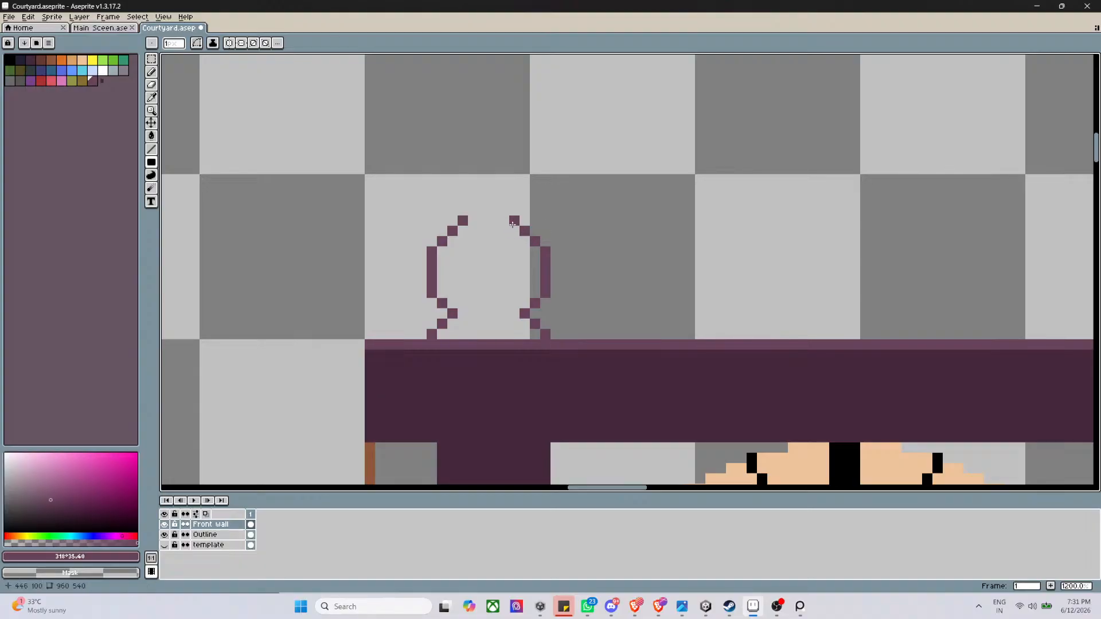
Close the left ornament's outline with a neck about 3 px tall tapering to a 2 px wide tip
{"action": "scroll", "coordinate": [486, 213], "scroll_direction": "up", "scroll_amount": 5}
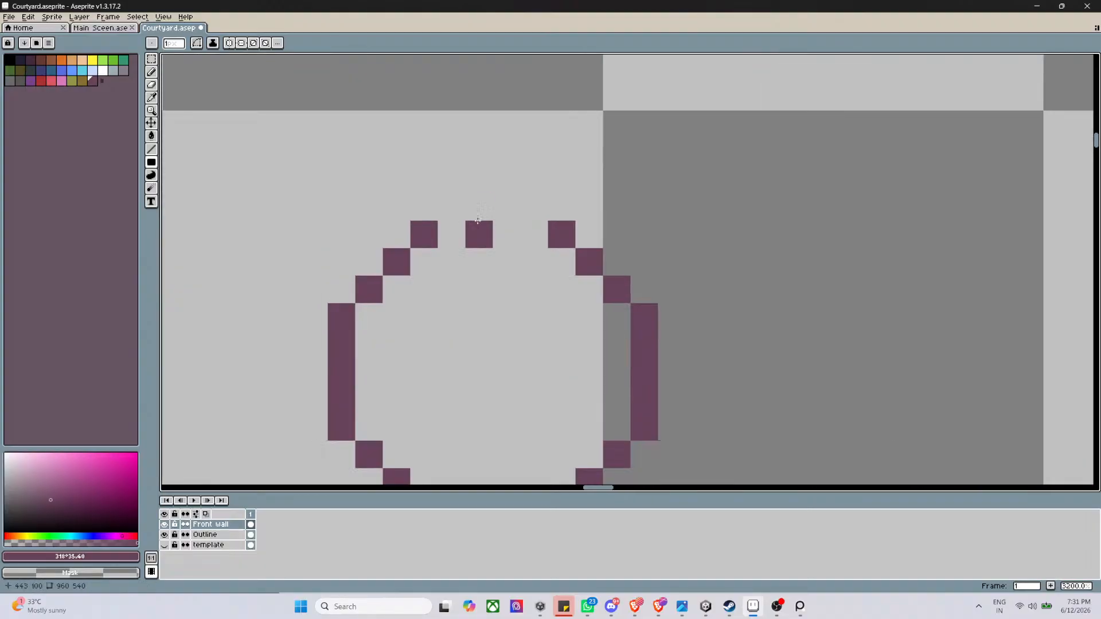
{"action": "left_click", "coordinate": [452, 196]}
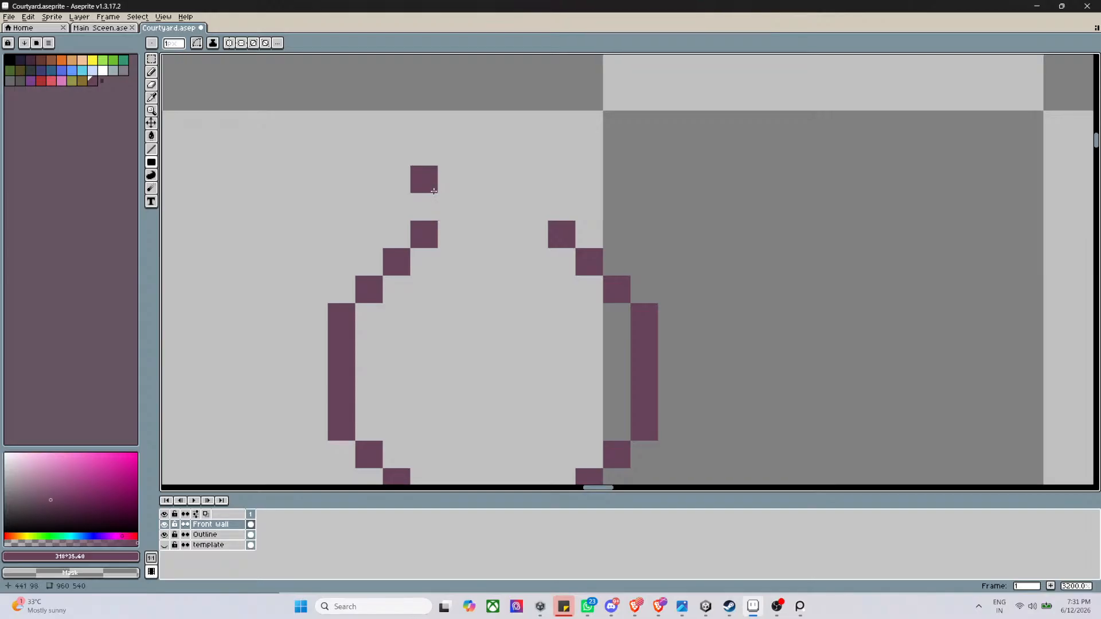
{"action": "left_click", "coordinate": [434, 198]}
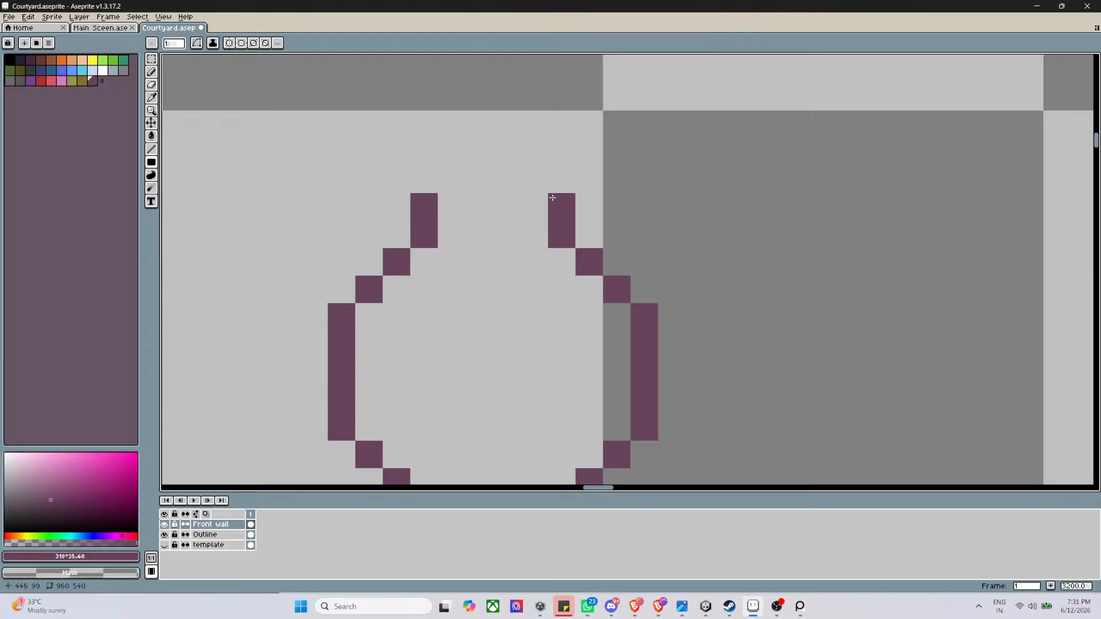
{"action": "left_click_drag", "start_coordinate": [553, 201], "coordinate": [553, 179]}
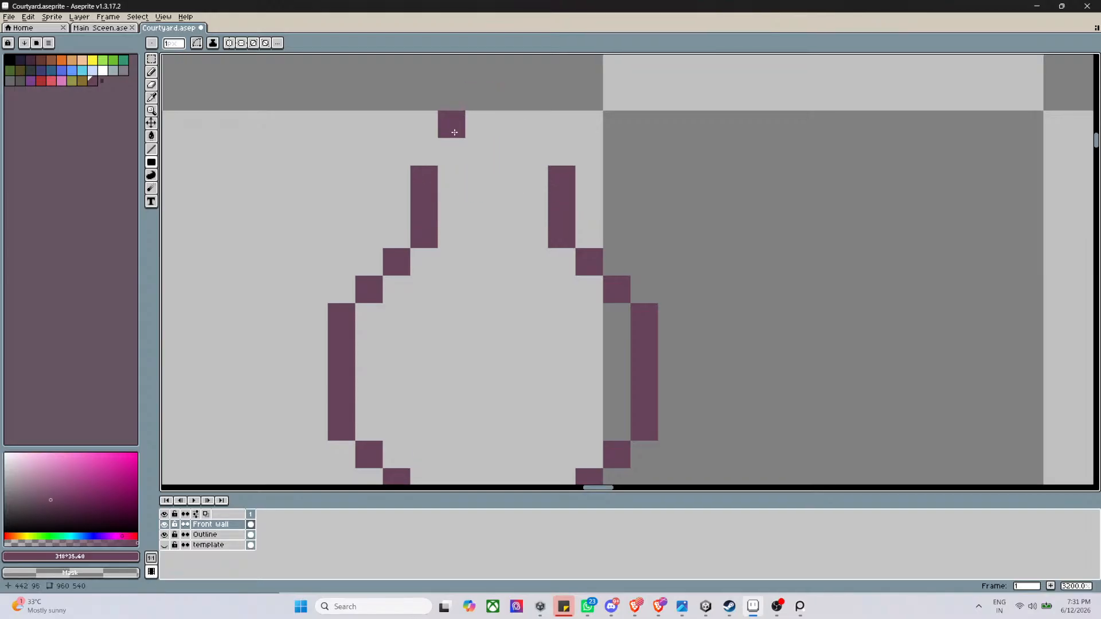
{"action": "left_click", "coordinate": [454, 151]}
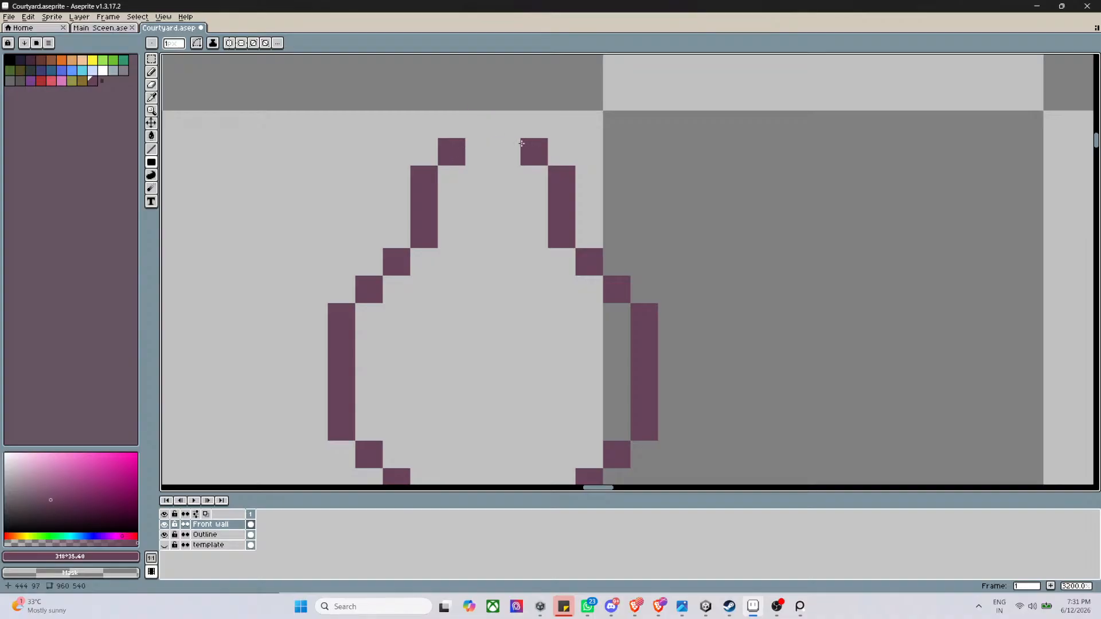
{"action": "left_click", "coordinate": [523, 148]}
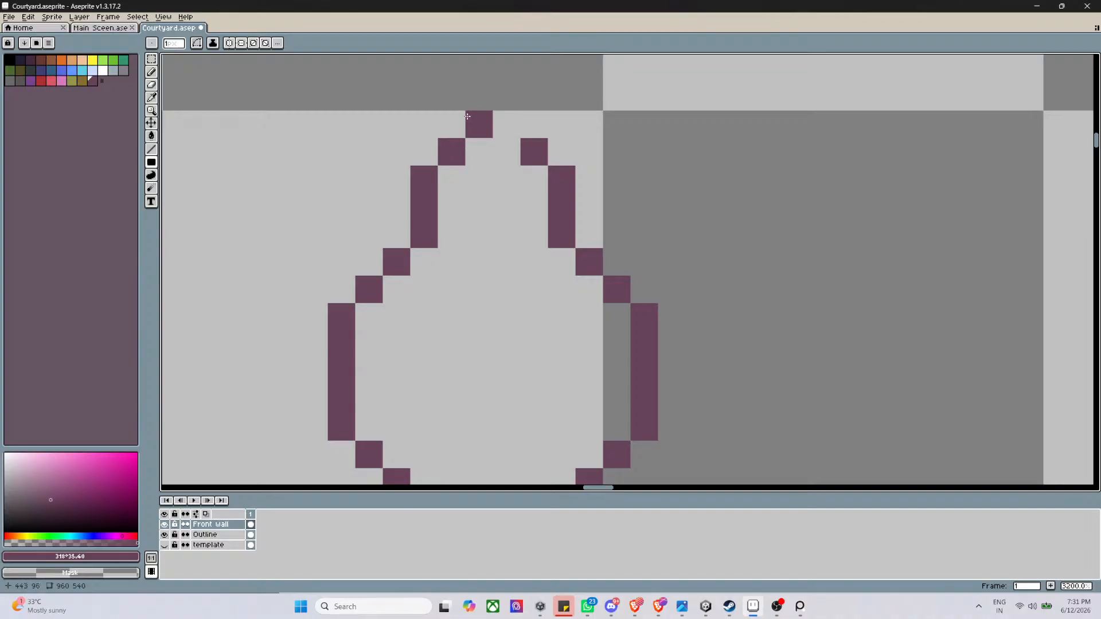
{"action": "left_click", "coordinate": [468, 117]}
{"action": "left_click", "coordinate": [479, 96]}
{"action": "left_click", "coordinate": [506, 97]}
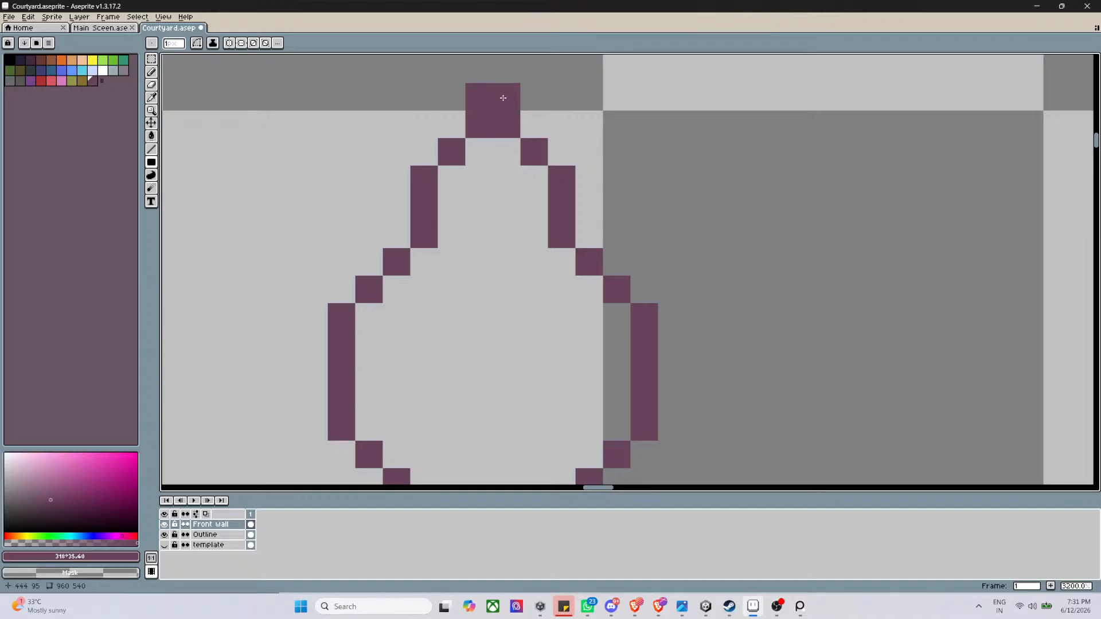
Fill the inside of the left ornament with the lighter purple using the Paint Bucket
{"action": "scroll", "coordinate": [522, 197], "scroll_direction": "down", "scroll_amount": 7}
{"action": "scroll", "coordinate": [585, 227], "scroll_direction": "down", "scroll_amount": 4}
{"action": "scroll", "coordinate": [880, 265], "scroll_direction": "up", "scroll_amount": 2}
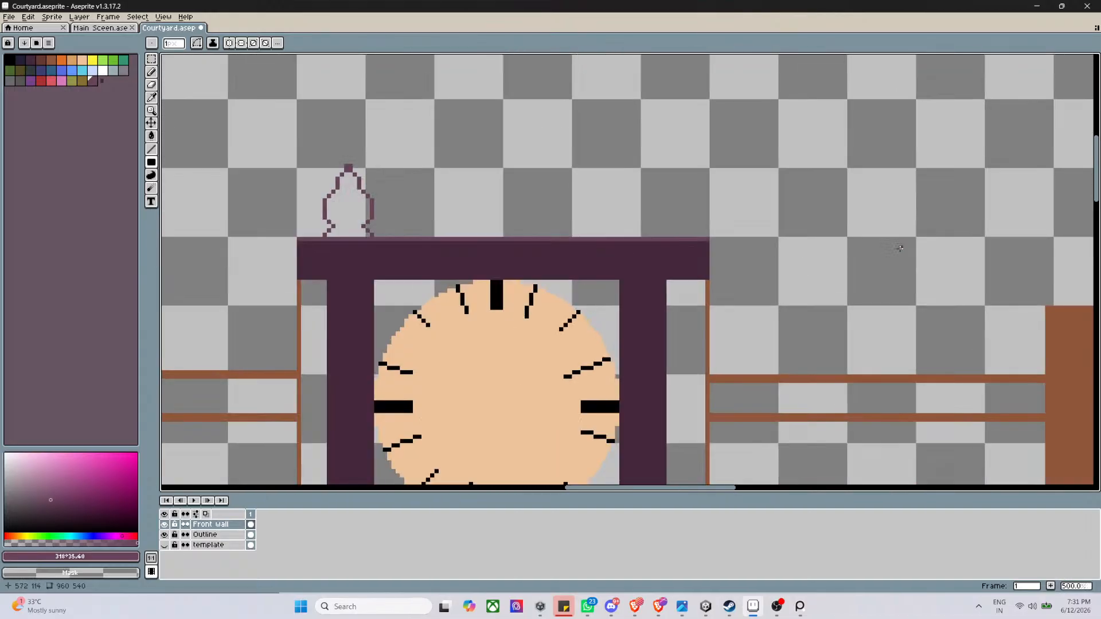
{"action": "scroll", "coordinate": [905, 242], "scroll_direction": "down", "scroll_amount": 1}
{"action": "scroll", "coordinate": [860, 253], "scroll_direction": "up", "scroll_amount": 2}
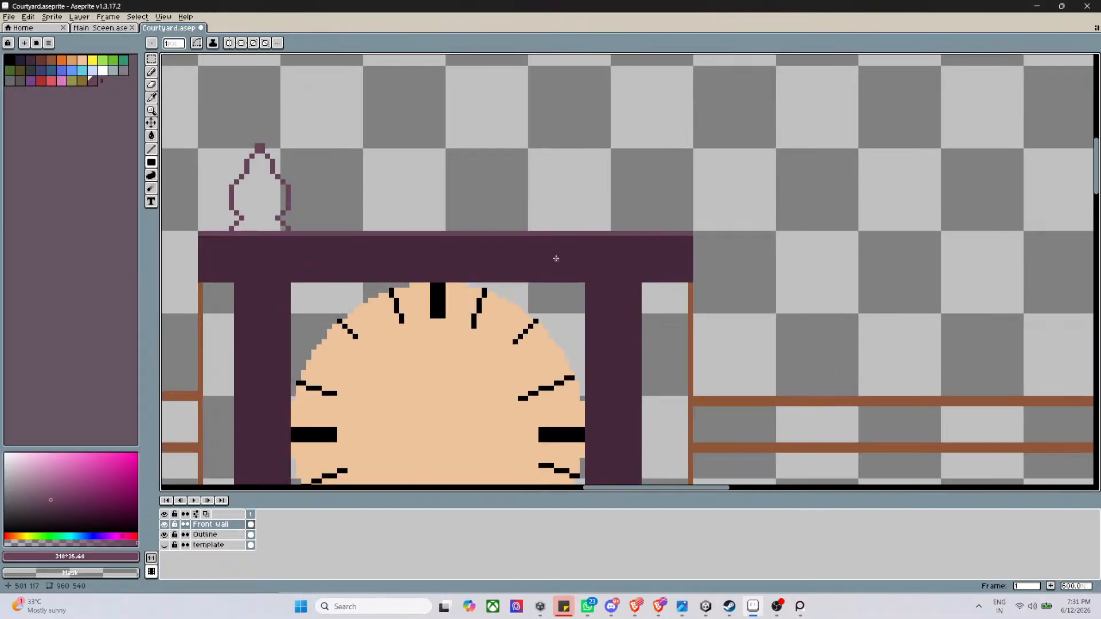
{"action": "scroll", "coordinate": [290, 255], "scroll_direction": "up", "scroll_amount": 4}
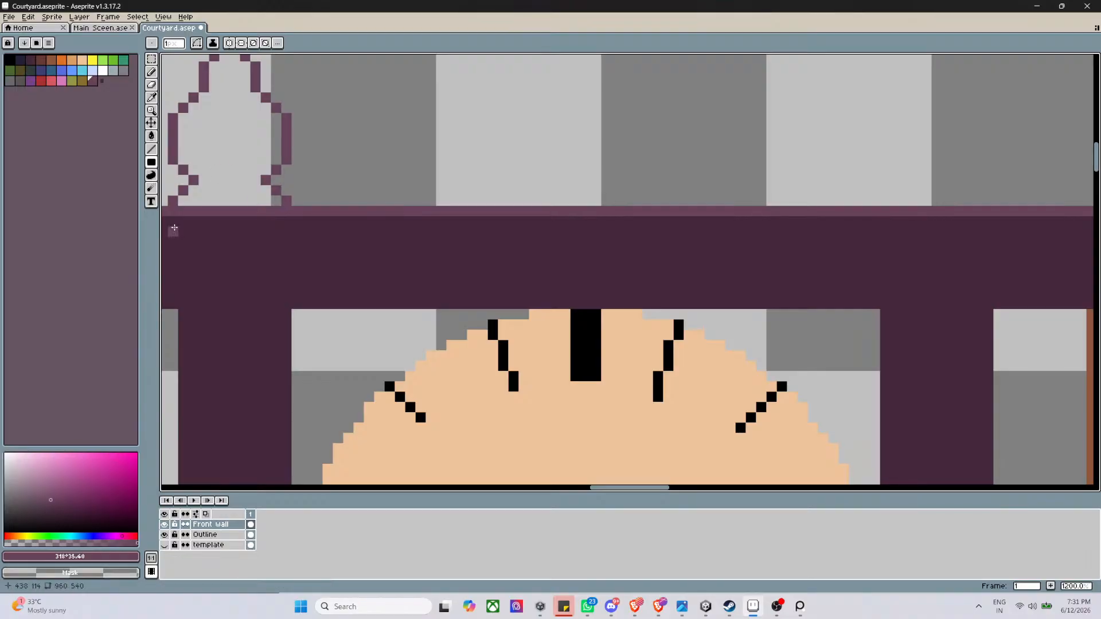
{"action": "left_click", "coordinate": [215, 139]}
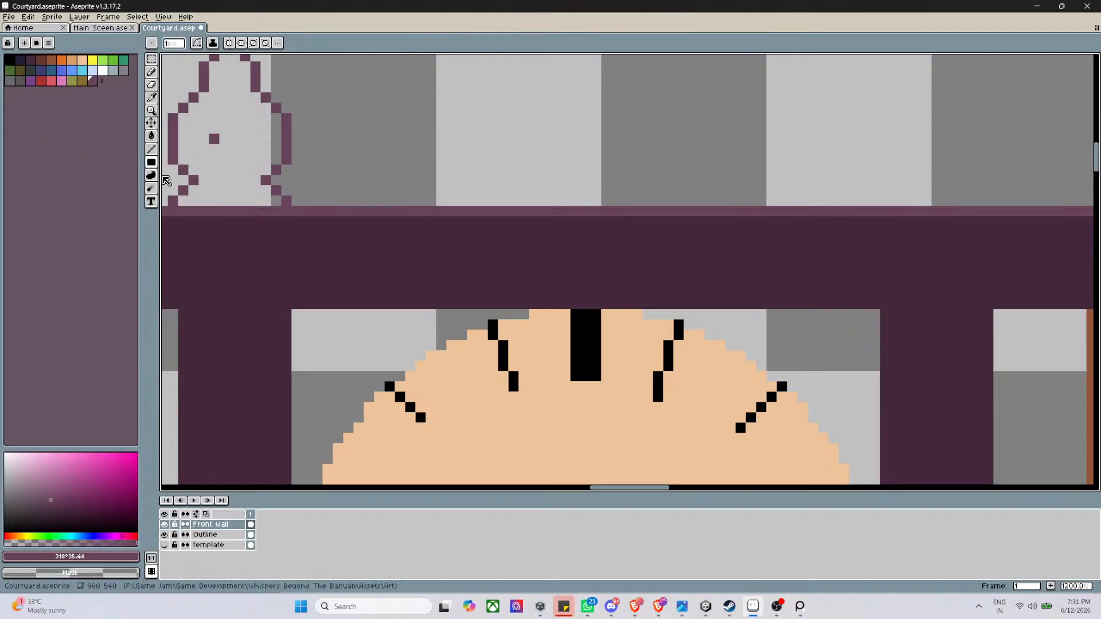
{"action": "left_click", "coordinate": [152, 148]}
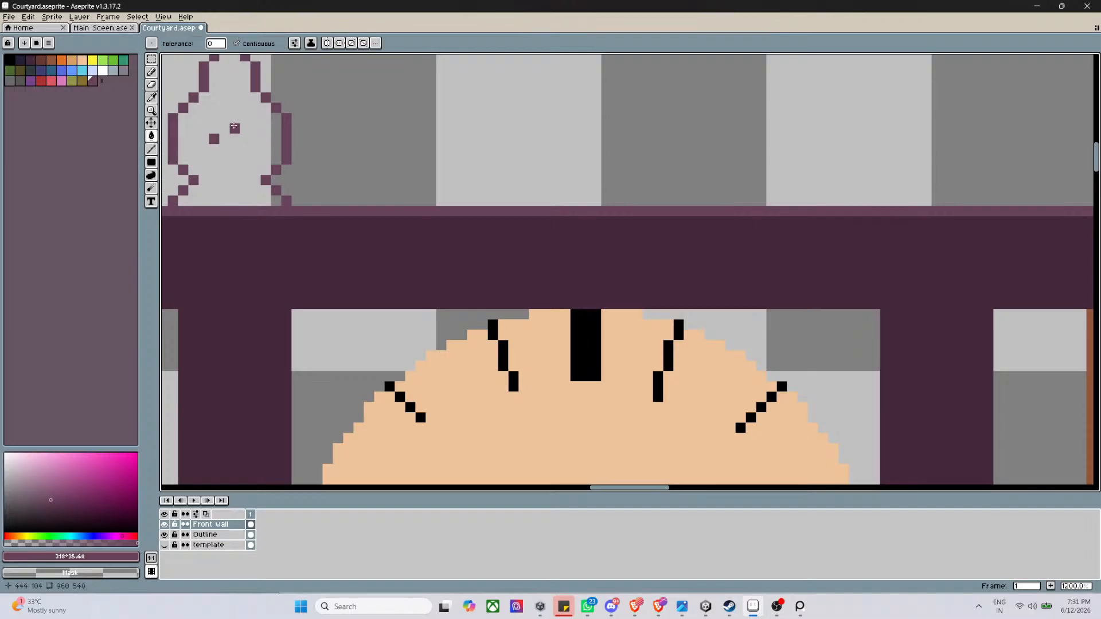
{"action": "left_click", "coordinate": [234, 126]}
Draw a dark purple stepped bar just above the gateway's beam, about 55 px wide and 3 px tall, with a slightly narrower top row
{"action": "scroll", "coordinate": [250, 137], "scroll_direction": "down", "scroll_amount": 2}
{"action": "scroll", "coordinate": [255, 144], "scroll_direction": "down", "scroll_amount": 2}
{"action": "scroll", "coordinate": [436, 153], "scroll_direction": "down", "scroll_amount": 1}
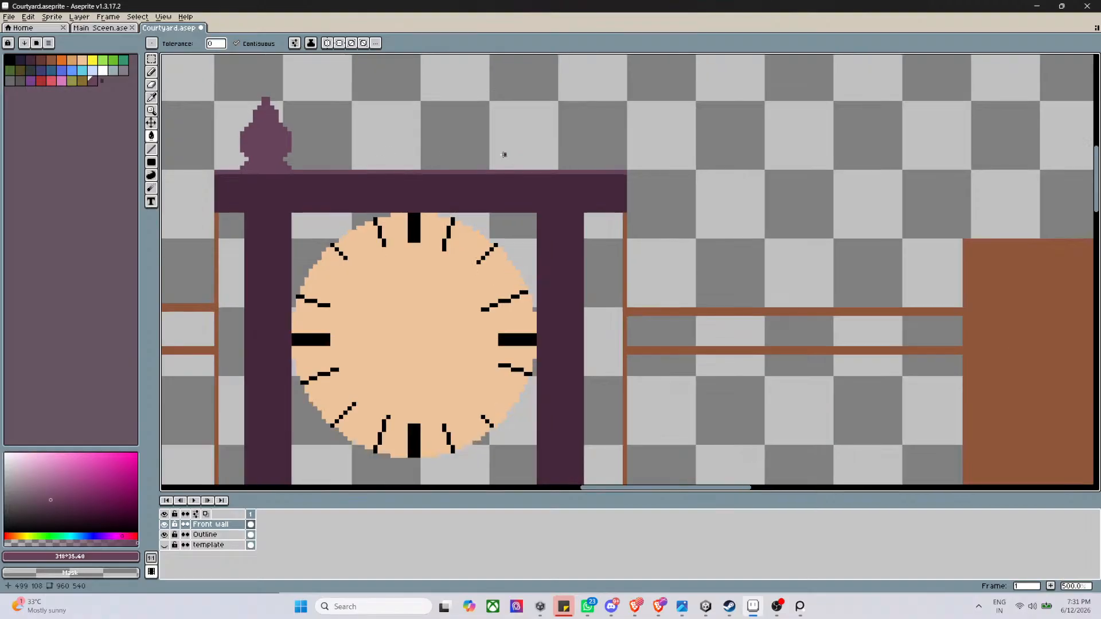
{"action": "scroll", "coordinate": [599, 147], "scroll_direction": "up", "scroll_amount": 3}
{"action": "scroll", "coordinate": [570, 153], "scroll_direction": "down", "scroll_amount": 2}
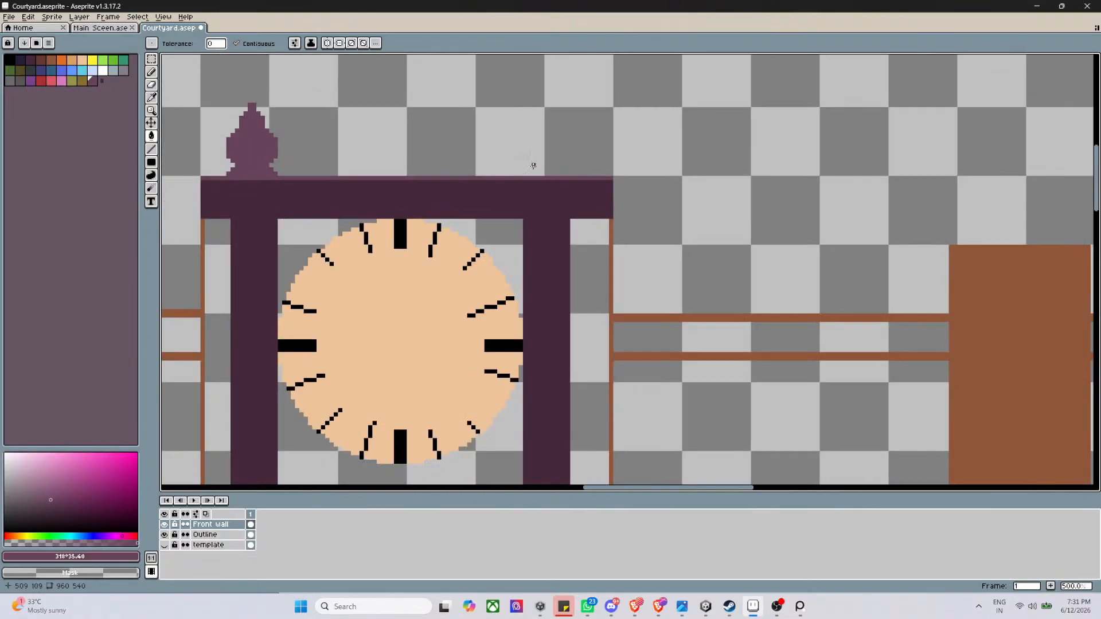
{"action": "scroll", "coordinate": [361, 184], "scroll_direction": "up", "scroll_amount": 1}
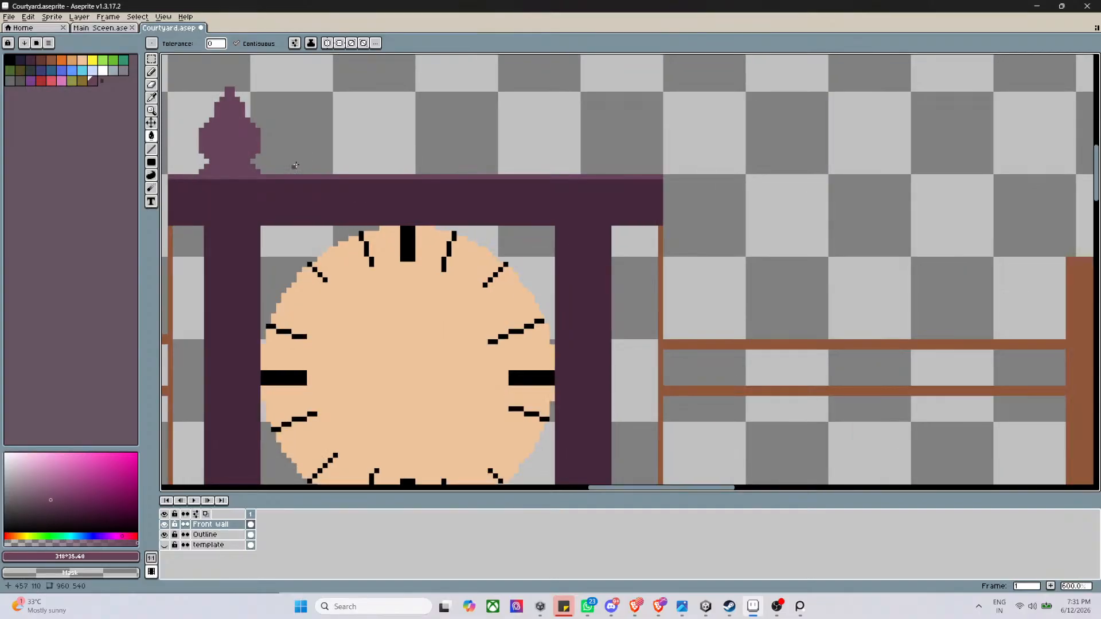
{"action": "left_click", "coordinate": [30, 60]}
{"action": "scroll", "coordinate": [288, 166], "scroll_direction": "up", "scroll_amount": 3}
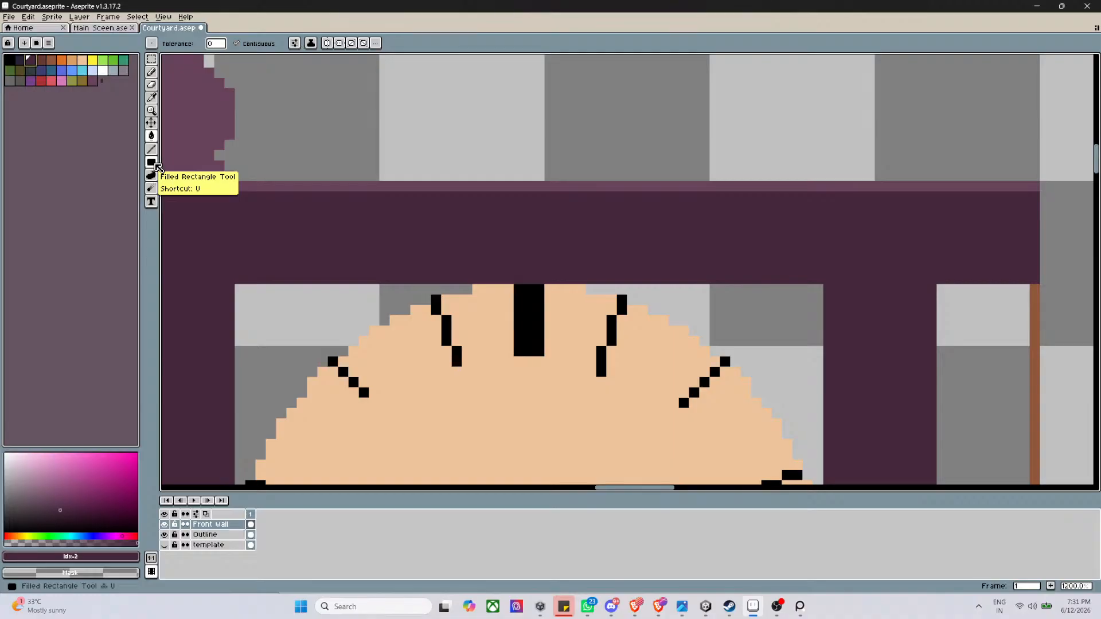
{"action": "left_click", "coordinate": [156, 165]}
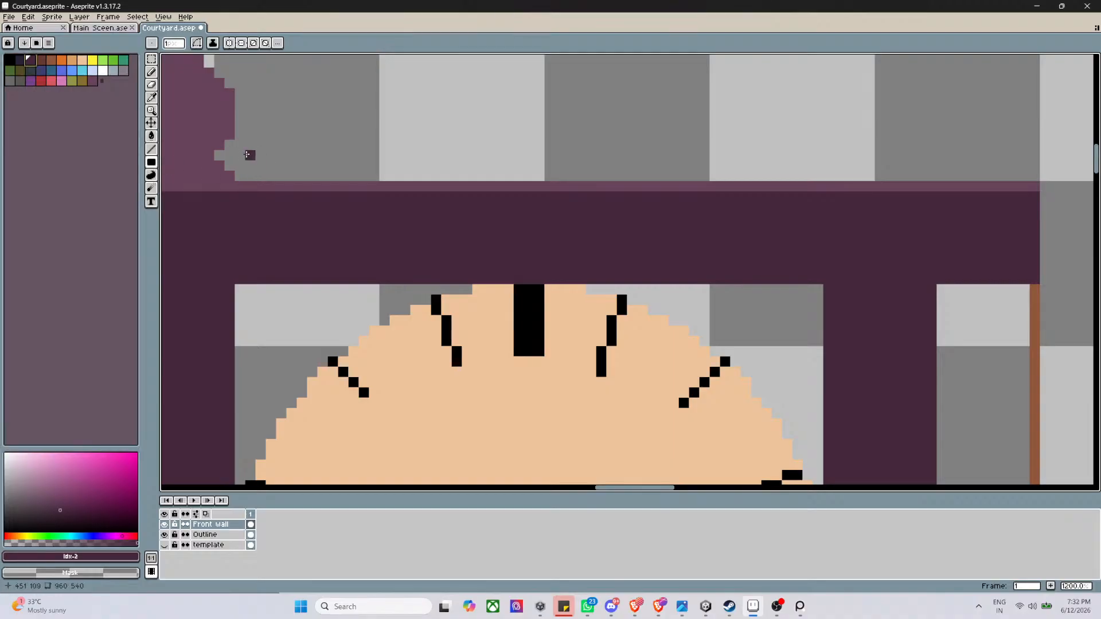
{"action": "scroll", "coordinate": [240, 153], "scroll_direction": "down", "scroll_amount": 3}
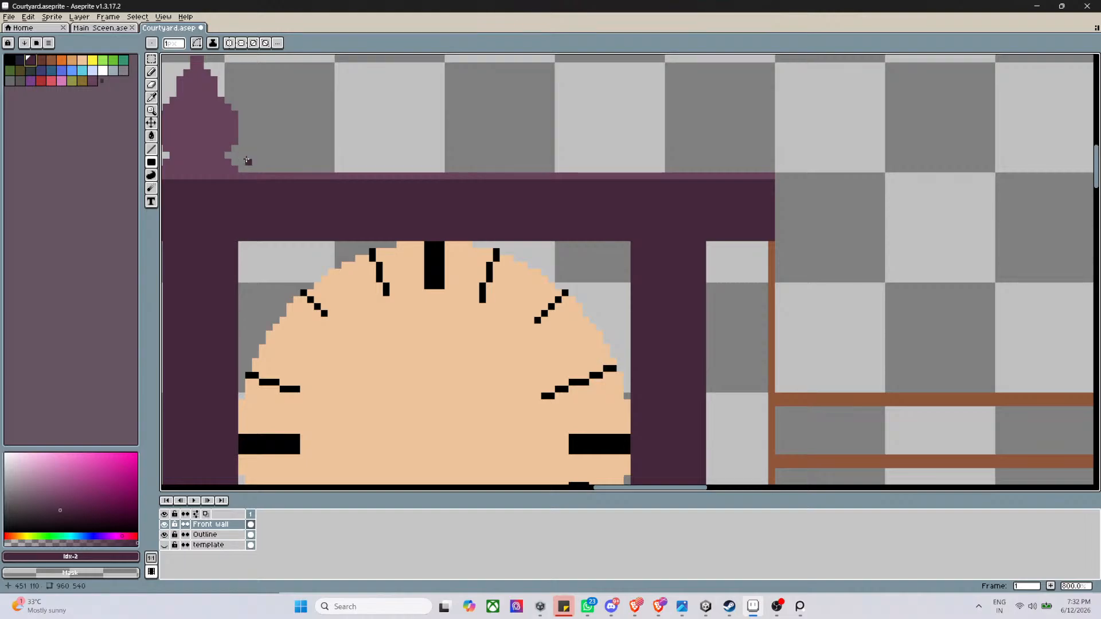
{"action": "left_click_drag", "start_coordinate": [249, 159], "coordinate": [620, 165]}
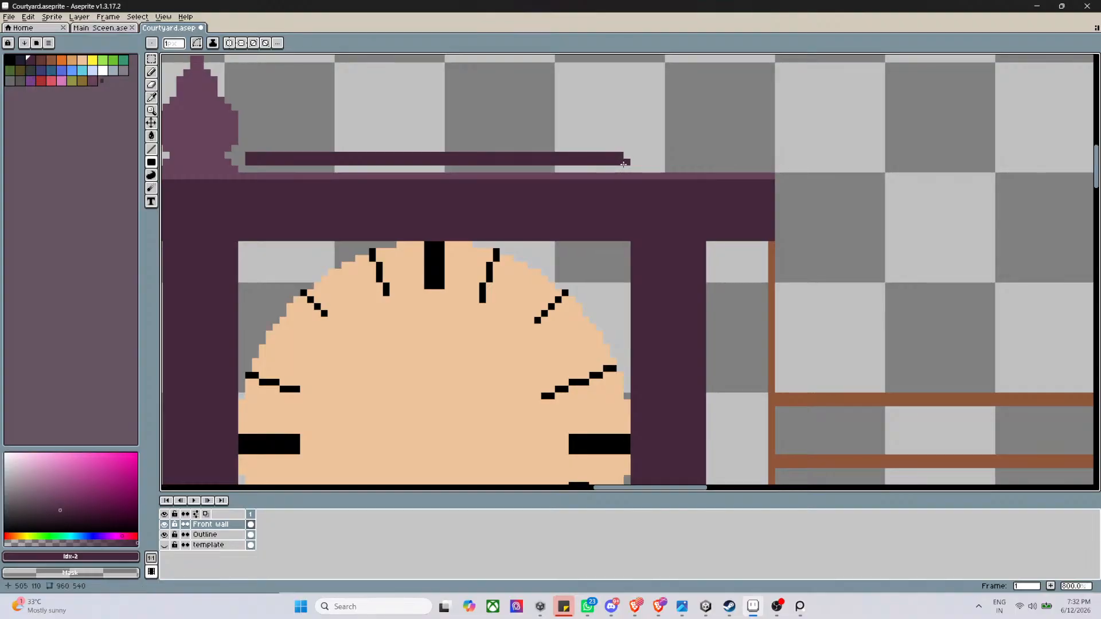
{"action": "left_click_drag", "start_coordinate": [256, 147], "coordinate": [617, 145]}
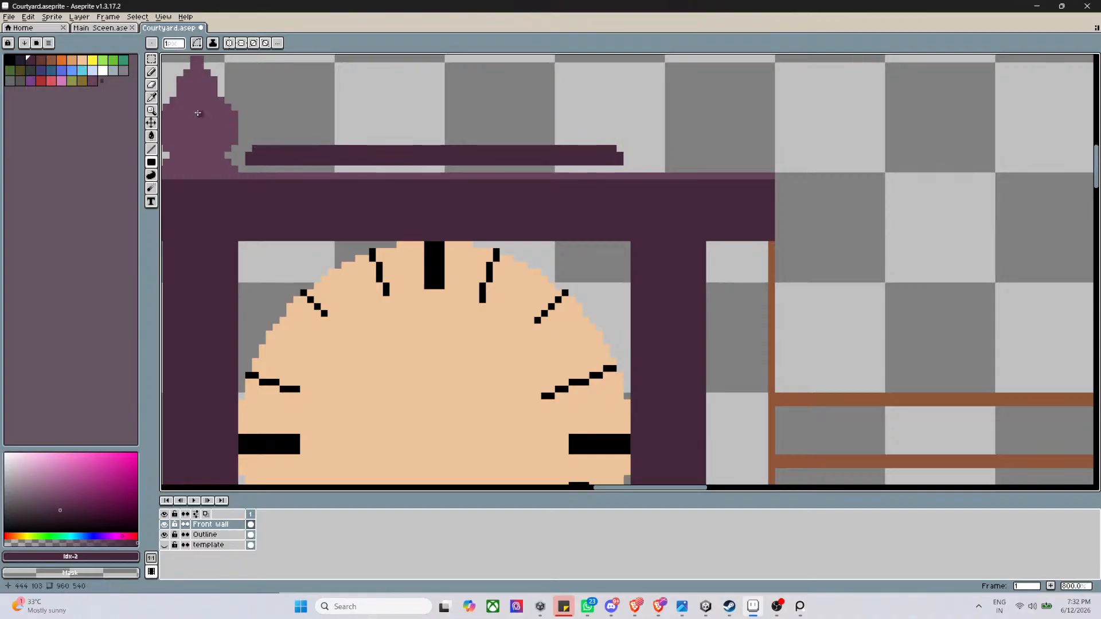
Stack a lighter purple stepped bar on the dark one, about 50 px wide and 3 px tall, with a narrower top row
{"action": "left_click", "coordinate": [93, 81]}
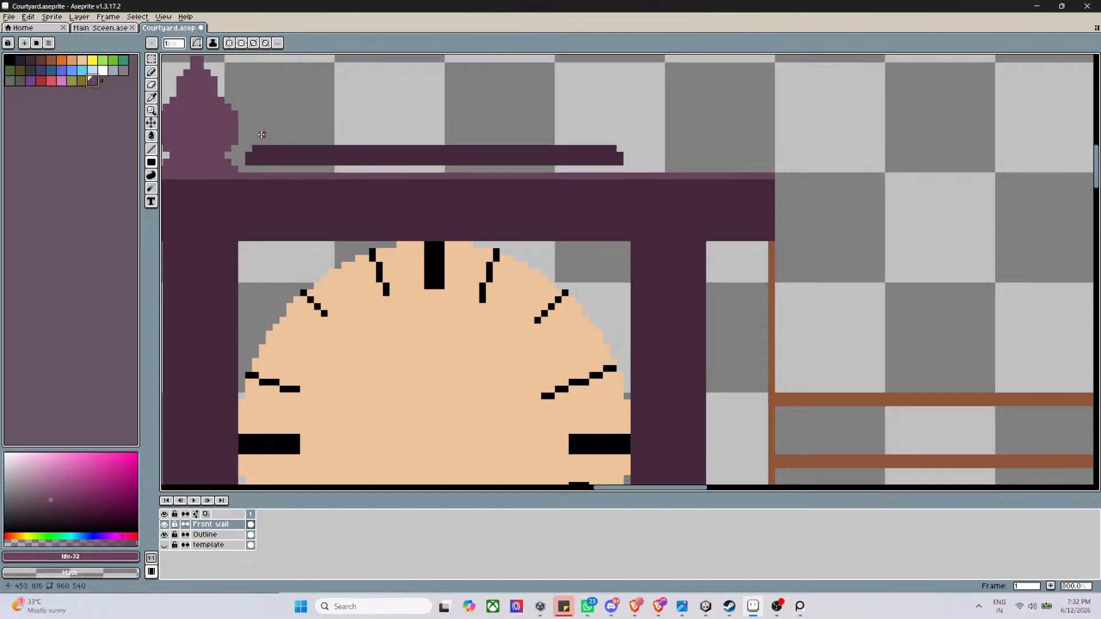
{"action": "left_click_drag", "start_coordinate": [262, 134], "coordinate": [600, 143]}
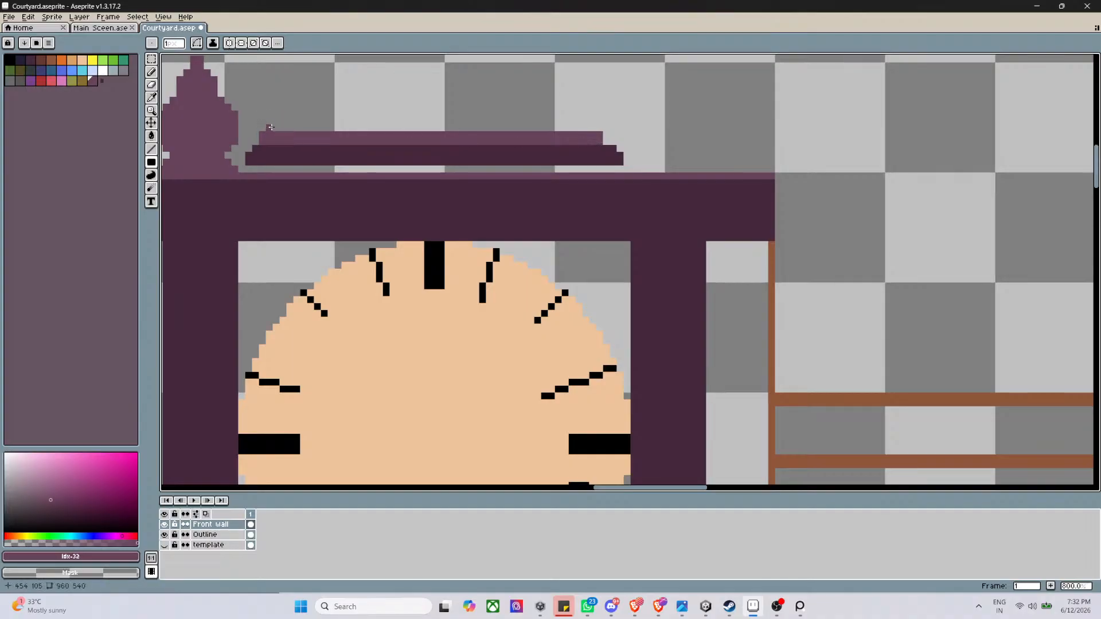
{"action": "left_click_drag", "start_coordinate": [271, 127], "coordinate": [590, 131]}
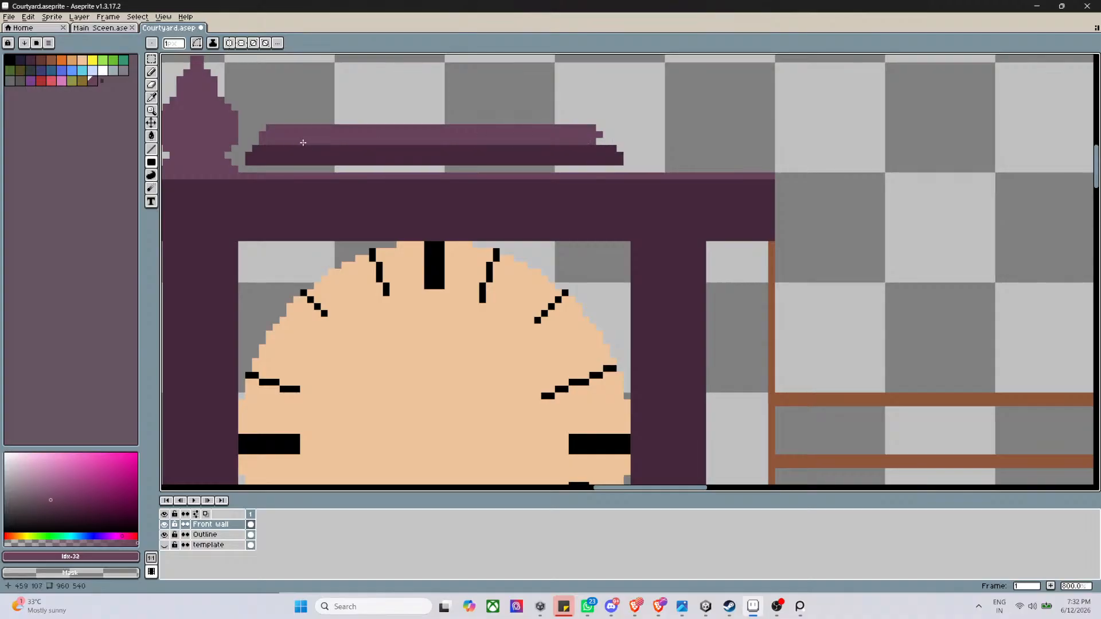
Start a matching ornament above the gateway's right post with inward diagonal base edges in lighter purple
{"action": "scroll", "coordinate": [613, 139], "scroll_direction": "down", "scroll_amount": 2}
{"action": "scroll", "coordinate": [668, 127], "scroll_direction": "up", "scroll_amount": 2}
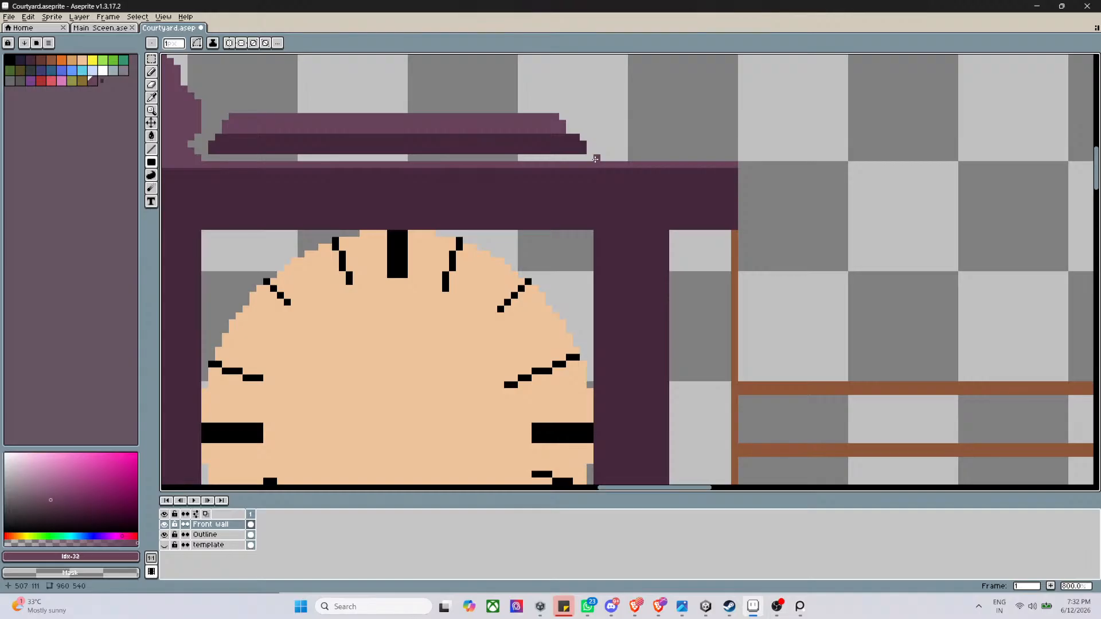
{"action": "left_click", "coordinate": [596, 158]}
{"action": "left_click_drag", "start_coordinate": [604, 151], "coordinate": [605, 145]}
{"action": "left_click", "coordinate": [611, 144]}
{"action": "left_click", "coordinate": [659, 147]}
{"action": "left_click", "coordinate": [652, 141]}
{"action": "scroll", "coordinate": [652, 141], "scroll_direction": "down", "scroll_amount": 5}
{"action": "scroll", "coordinate": [461, 131], "scroll_direction": "up", "scroll_amount": 7}
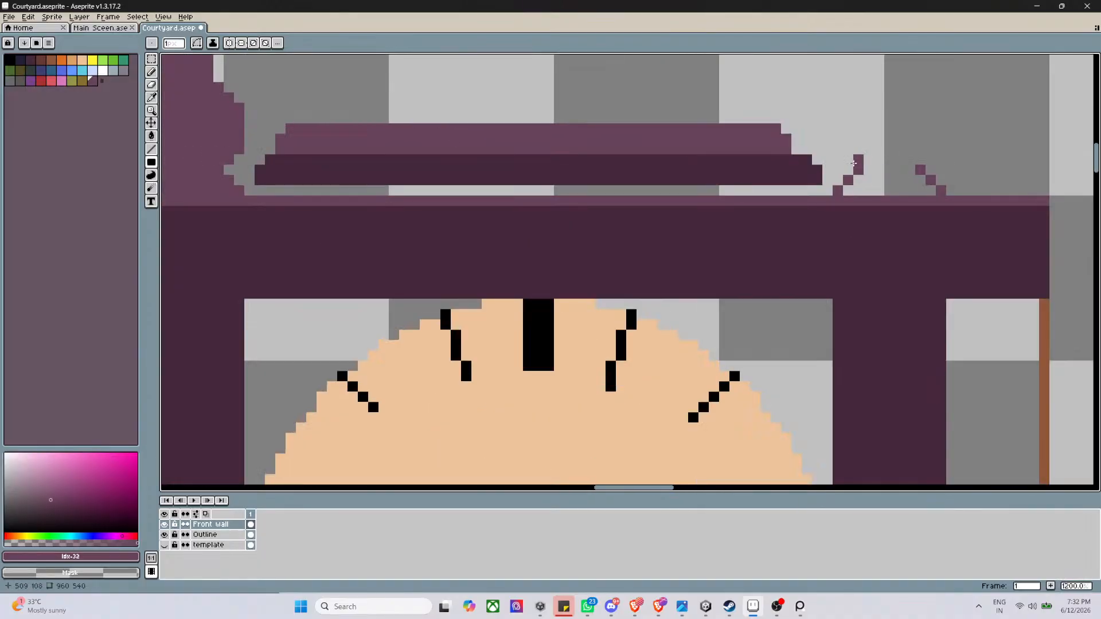
Turn the right ornament's base edges back outward to form pointed notches on both sides, erasing the misplaced pixel
{"action": "left_click", "coordinate": [850, 160]}
{"action": "key", "text": "ctrl+z"}
{"action": "left_click", "coordinate": [854, 162]}
{"action": "left_click", "coordinate": [845, 150]}
{"action": "right_click", "coordinate": [857, 157]}
{"action": "left_click", "coordinate": [848, 160]}
{"action": "left_click", "coordinate": [941, 149]}
{"action": "scroll", "coordinate": [941, 146], "scroll_direction": "down", "scroll_amount": 3}
{"action": "scroll", "coordinate": [941, 147], "scroll_direction": "up", "scroll_amount": 2}
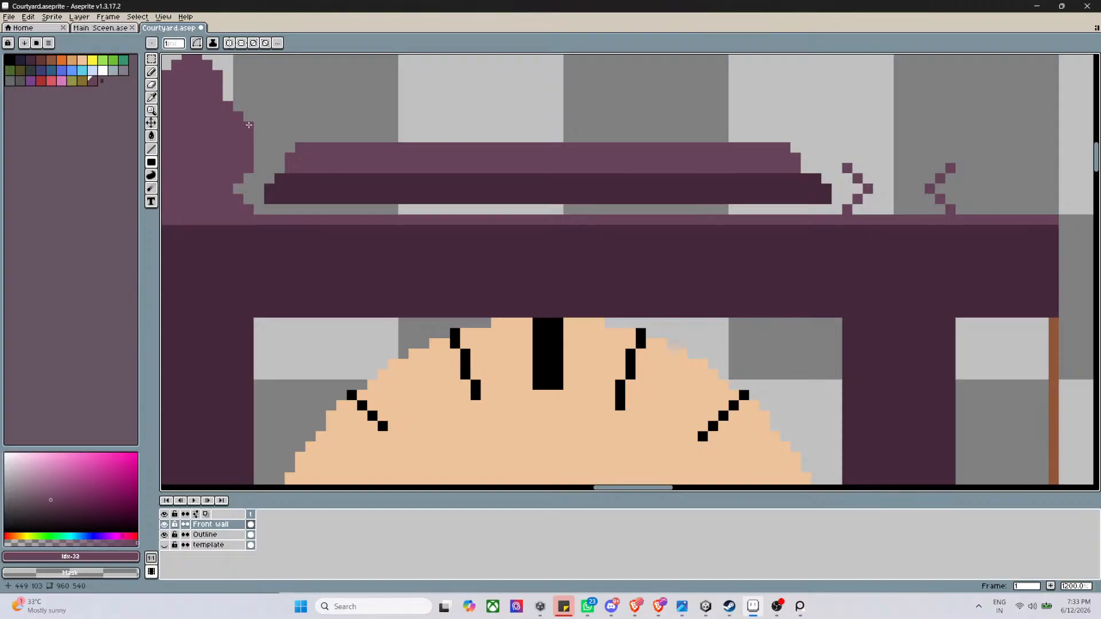
Draw the right ornament's two vertical sides about 5 px tall above the notches
{"action": "left_click", "coordinate": [848, 159]}
{"action": "left_click_drag", "start_coordinate": [847, 150], "coordinate": [847, 138]}
{"action": "left_click", "coordinate": [848, 126]}
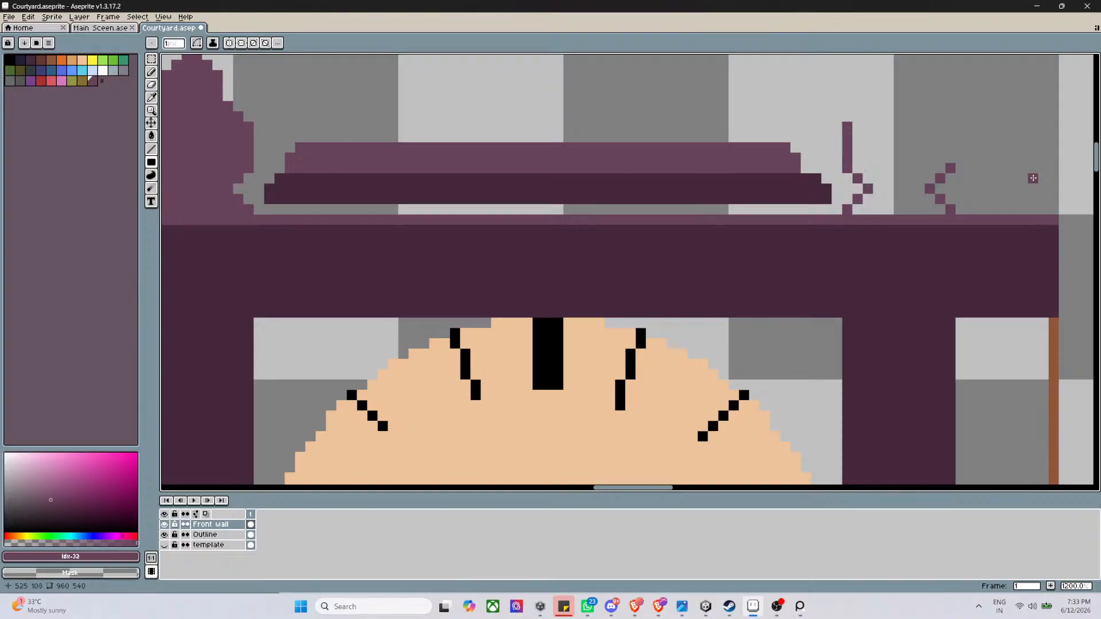
{"action": "left_click", "coordinate": [951, 159]}
{"action": "left_click", "coordinate": [951, 148]}
{"action": "left_click", "coordinate": [953, 127]}
Draw short inward diagonal shoulders in lighter purple above both vertical sides of the right ornament
{"action": "scroll", "coordinate": [948, 131], "scroll_direction": "down", "scroll_amount": 5}
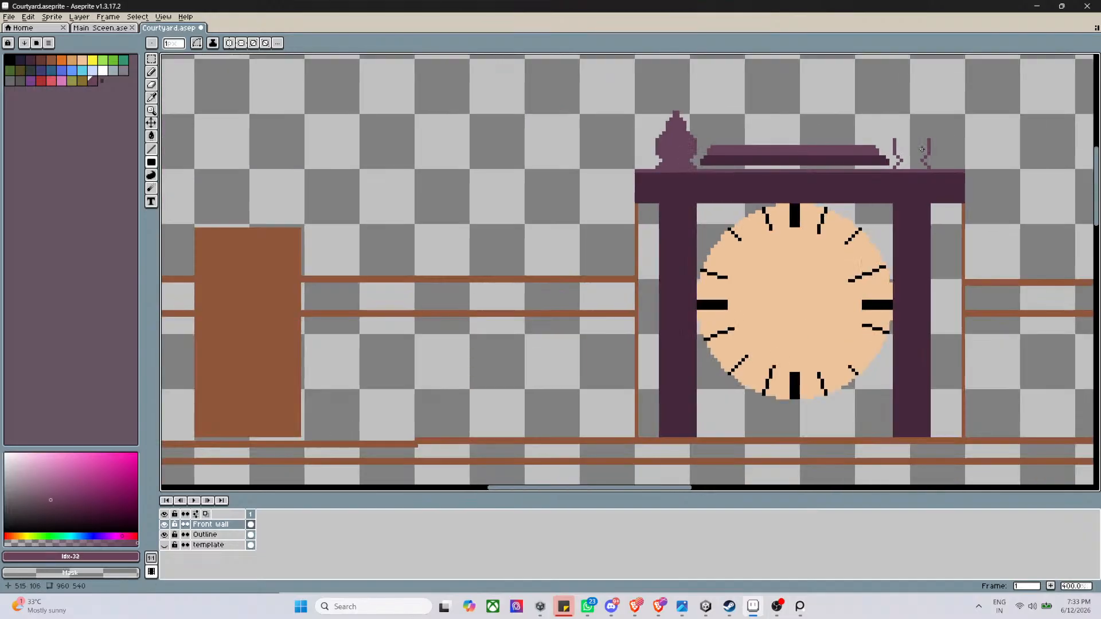
{"action": "scroll", "coordinate": [929, 118], "scroll_direction": "up", "scroll_amount": 2}
{"action": "scroll", "coordinate": [914, 120], "scroll_direction": "up", "scroll_amount": 3}
{"action": "scroll", "coordinate": [831, 138], "scroll_direction": "down", "scroll_amount": 5}
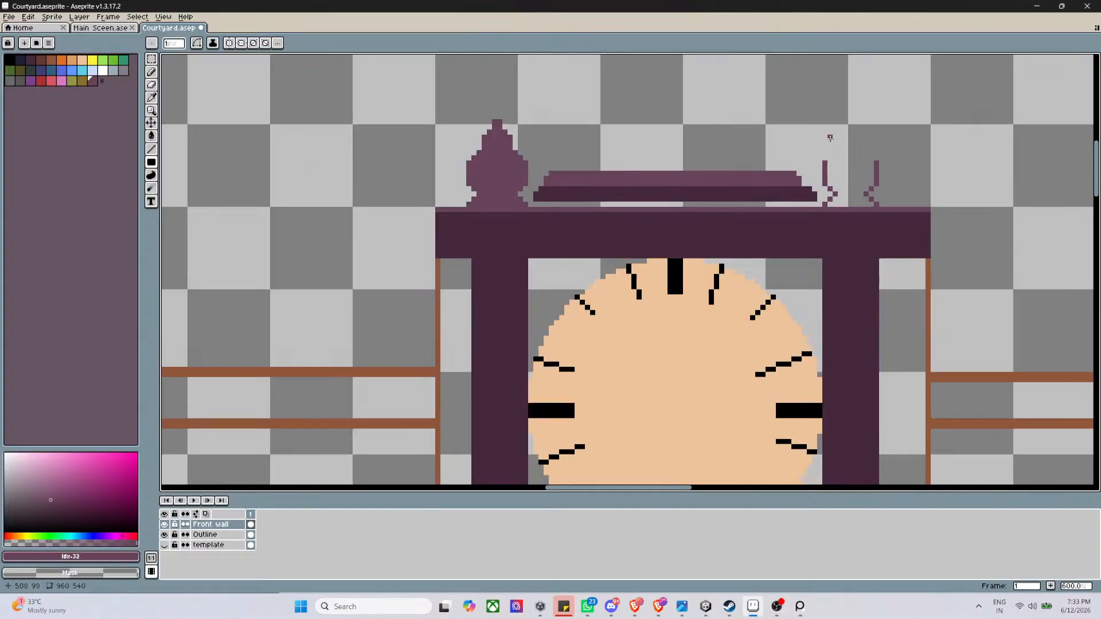
{"action": "scroll", "coordinate": [829, 137], "scroll_direction": "up", "scroll_amount": 3}
{"action": "scroll", "coordinate": [826, 150], "scroll_direction": "up", "scroll_amount": 2}
{"action": "left_click", "coordinate": [822, 176]}
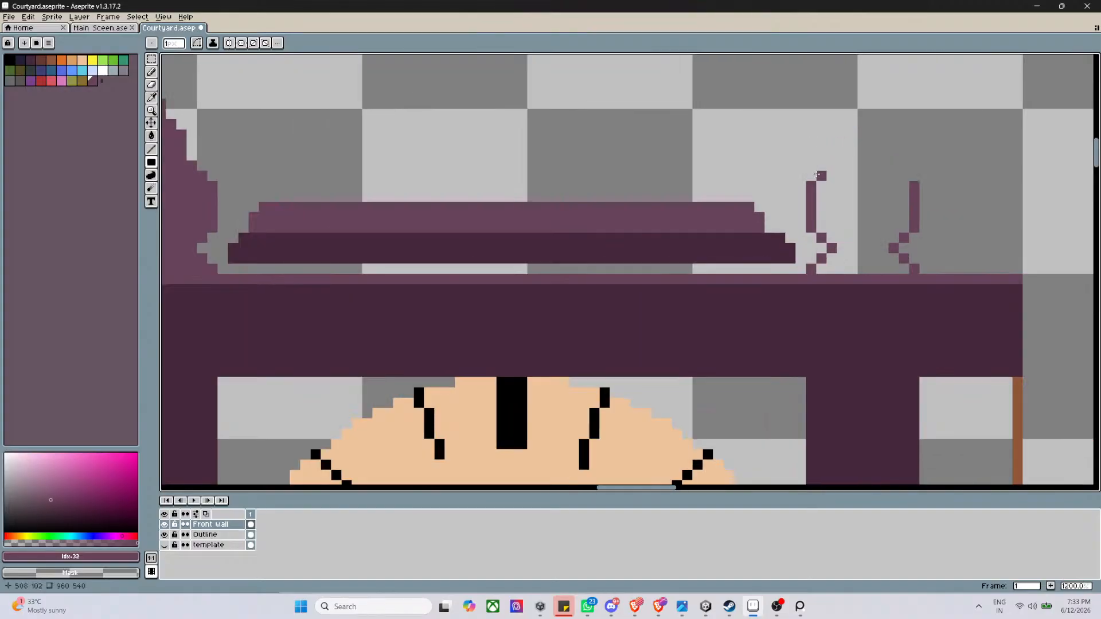
{"action": "left_click", "coordinate": [832, 165]}
{"action": "left_click", "coordinate": [893, 165]}
{"action": "scroll", "coordinate": [867, 165], "scroll_direction": "down", "scroll_amount": 5}
{"action": "scroll", "coordinate": [851, 168], "scroll_direction": "up", "scroll_amount": 3}
{"action": "scroll", "coordinate": [851, 168], "scroll_direction": "up", "scroll_amount": 1}
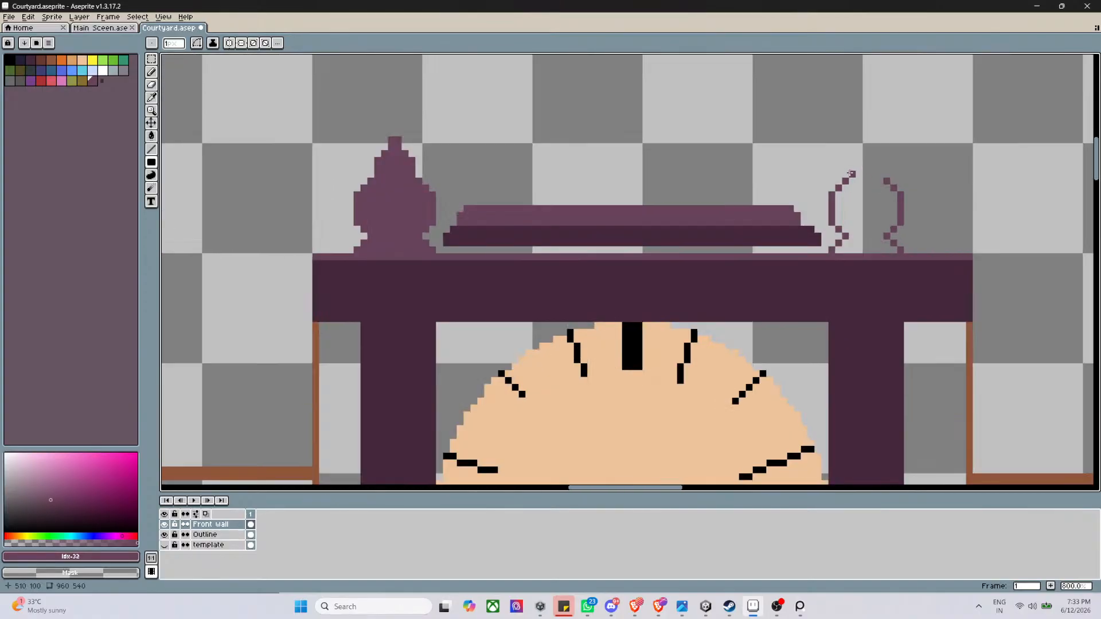
Draw the right ornament's neck sides about 3 px tall and close the outline with a narrow tip matching the left ornament
{"action": "left_click_drag", "start_coordinate": [852, 173], "coordinate": [852, 160]}
{"action": "left_click_drag", "start_coordinate": [879, 175], "coordinate": [880, 162]}
{"action": "left_click_drag", "start_coordinate": [864, 148], "coordinate": [865, 141]}
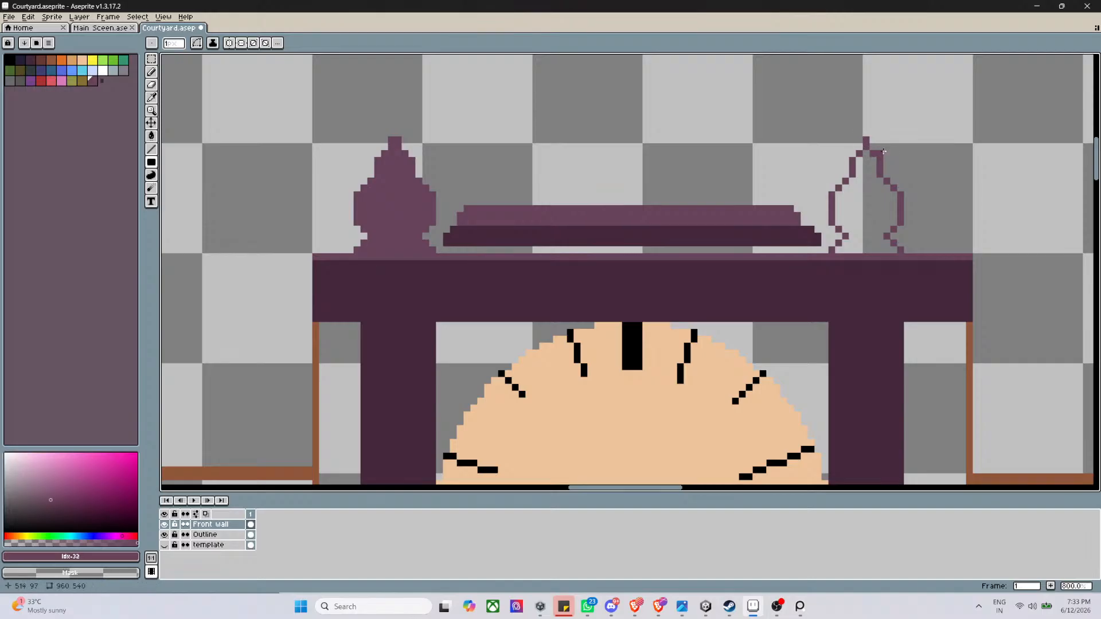
{"action": "scroll", "coordinate": [880, 140], "scroll_direction": "up", "scroll_amount": 3}
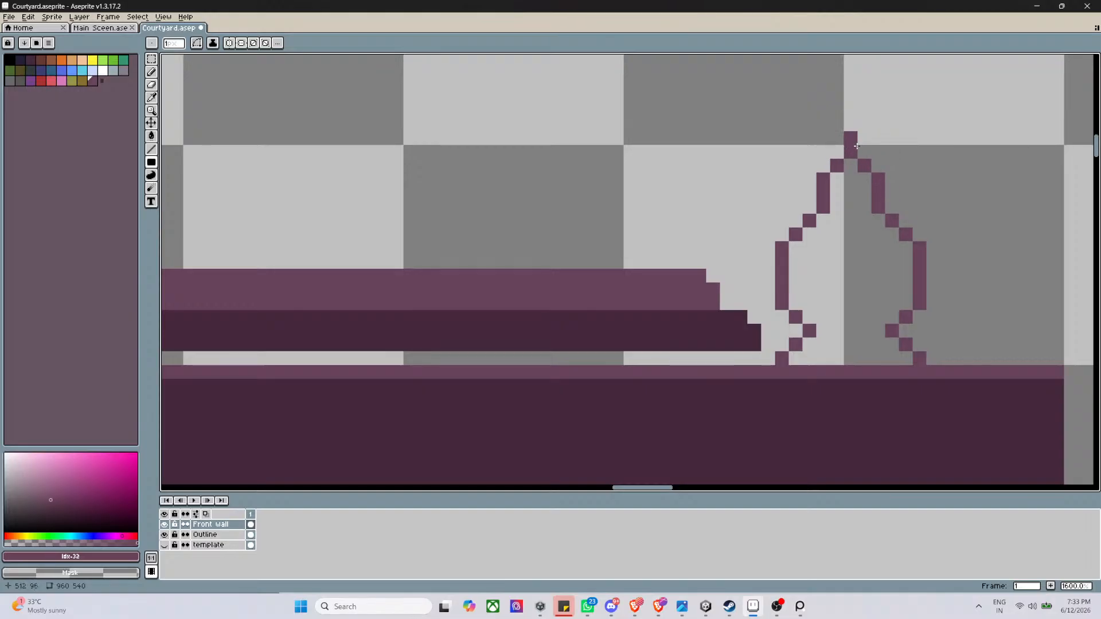
{"action": "scroll", "coordinate": [857, 146], "scroll_direction": "down", "scroll_amount": 4}
{"action": "scroll", "coordinate": [858, 151], "scroll_direction": "up", "scroll_amount": 1}
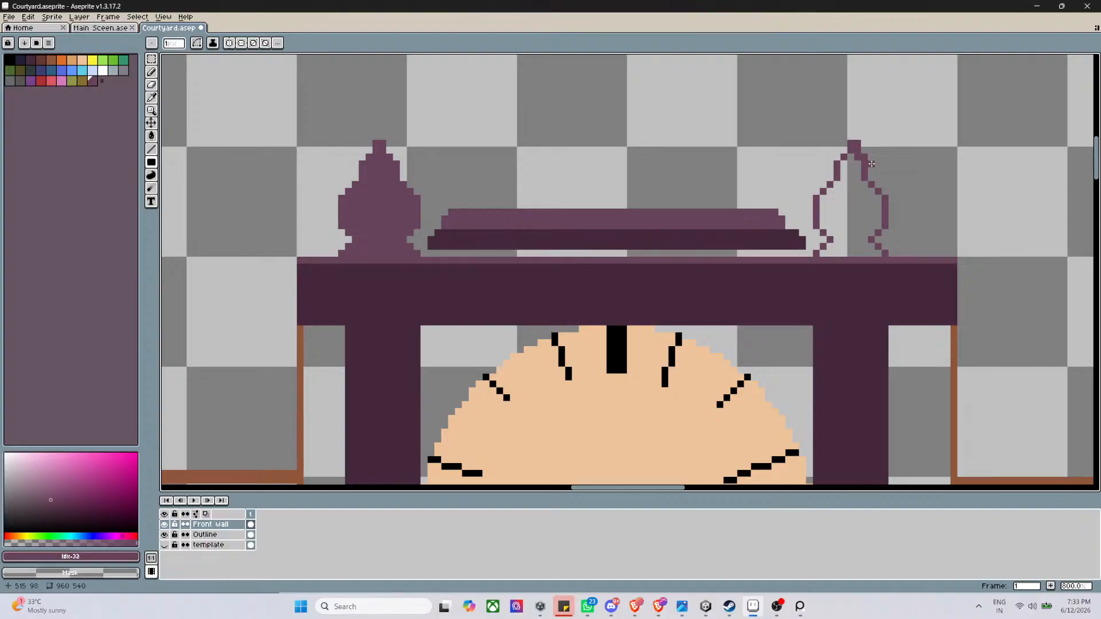
Thicken the right ornament's outer edge by one pixel from the neck down to the base, following its notch
{"action": "left_click_drag", "start_coordinate": [871, 164], "coordinate": [886, 191]}
{"action": "left_click_drag", "start_coordinate": [893, 197], "coordinate": [895, 220]}
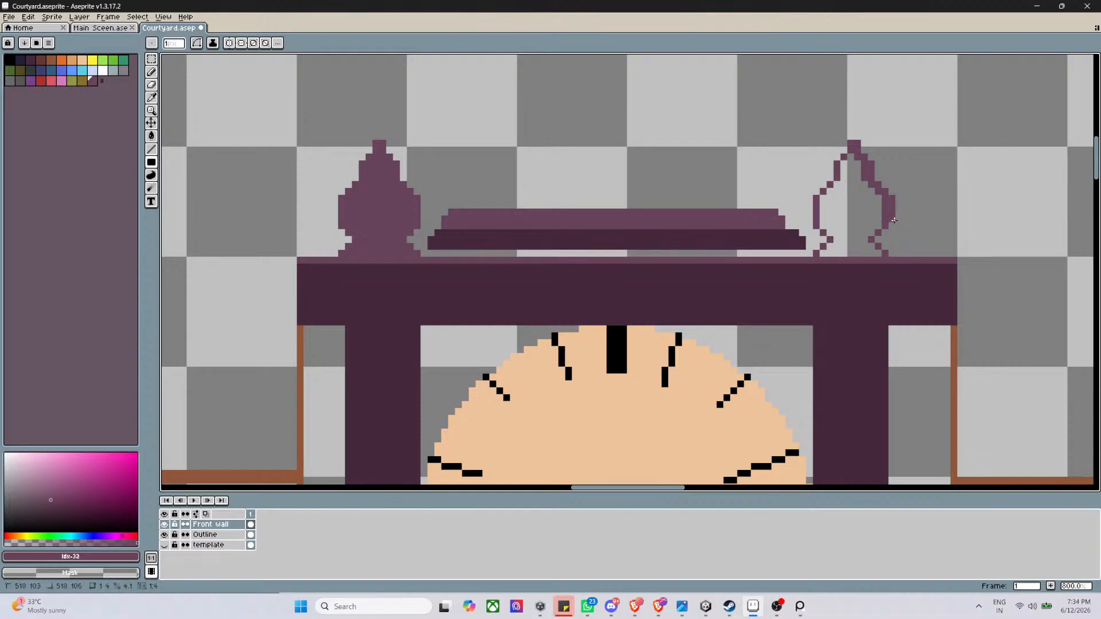
{"action": "scroll", "coordinate": [894, 224], "scroll_direction": "up", "scroll_amount": 6}
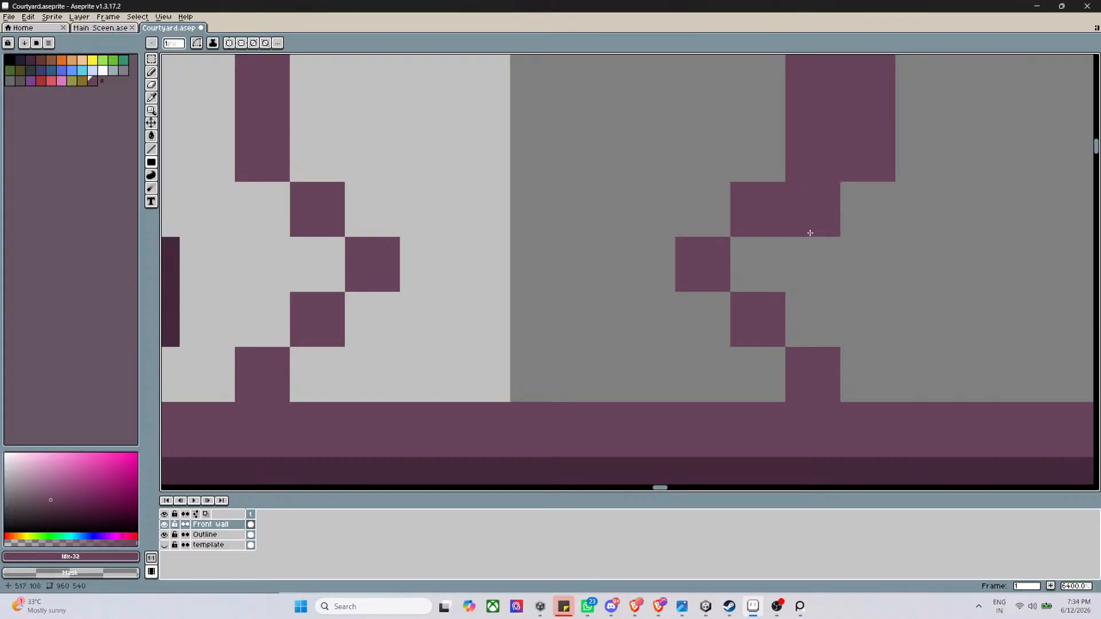
{"action": "left_click", "coordinate": [771, 250]}
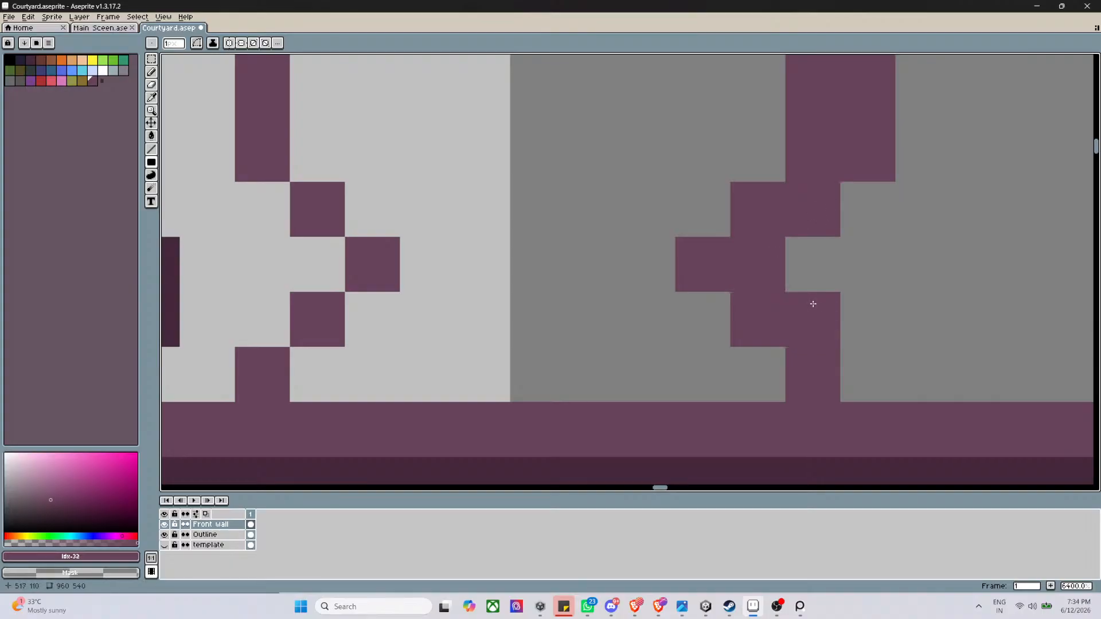
{"action": "left_click", "coordinate": [859, 367]}
{"action": "scroll", "coordinate": [863, 363], "scroll_direction": "down", "scroll_amount": 6}
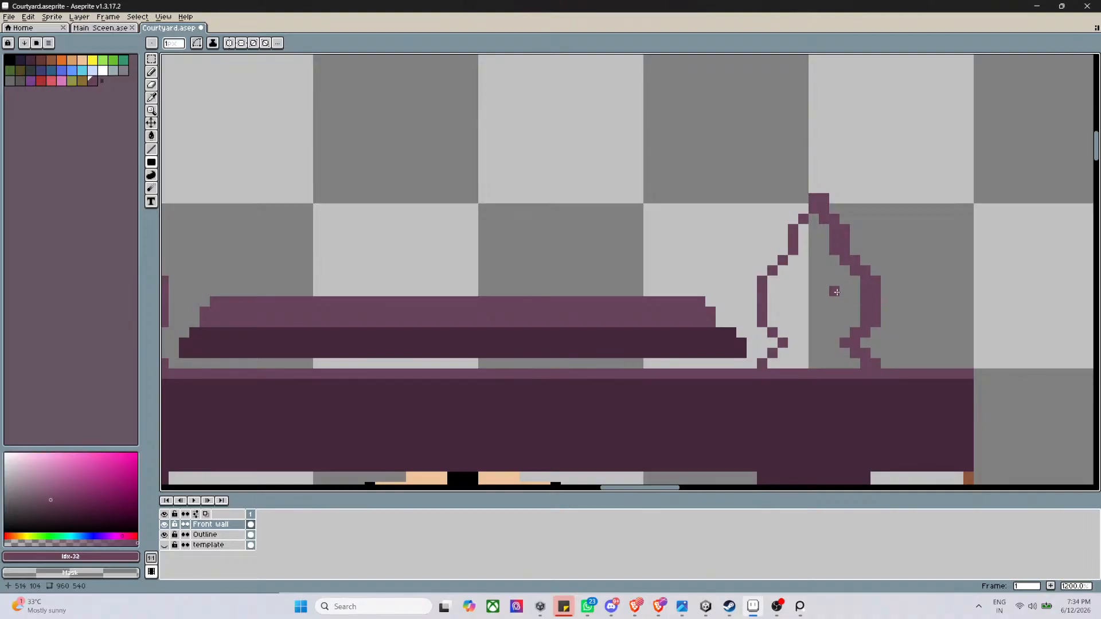
{"action": "scroll", "coordinate": [834, 289], "scroll_direction": "up", "scroll_amount": 1}
{"action": "scroll", "coordinate": [831, 291], "scroll_direction": "down", "scroll_amount": 1}
{"action": "scroll", "coordinate": [829, 295], "scroll_direction": "up", "scroll_amount": 3}
{"action": "scroll", "coordinate": [823, 297], "scroll_direction": "down", "scroll_amount": 5}
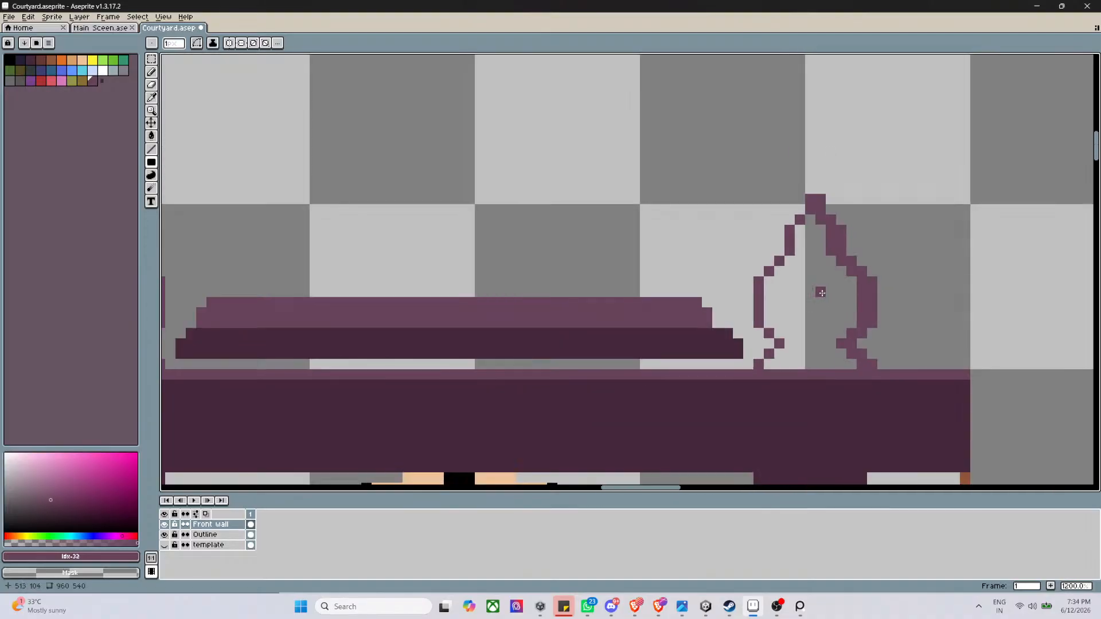
Fill the inside of the right ornament's outline with the gateway's dark purple
{"action": "left_click", "coordinate": [30, 60]}
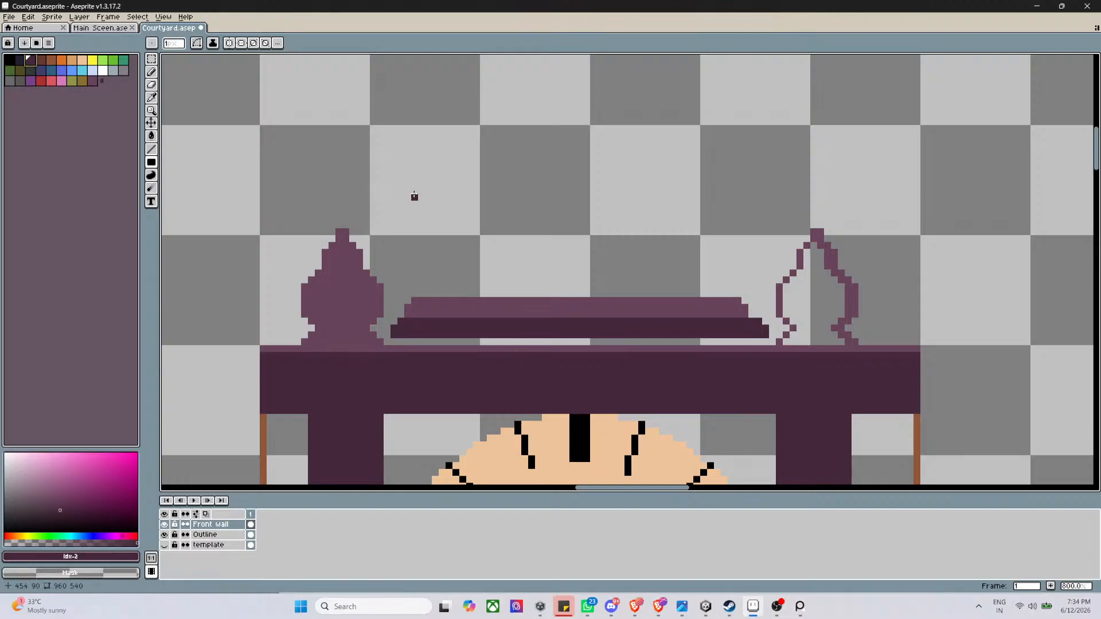
{"action": "key", "text": "g"}
{"action": "left_click", "coordinate": [815, 290]}
{"action": "scroll", "coordinate": [696, 294], "scroll_direction": "down", "scroll_amount": 3}
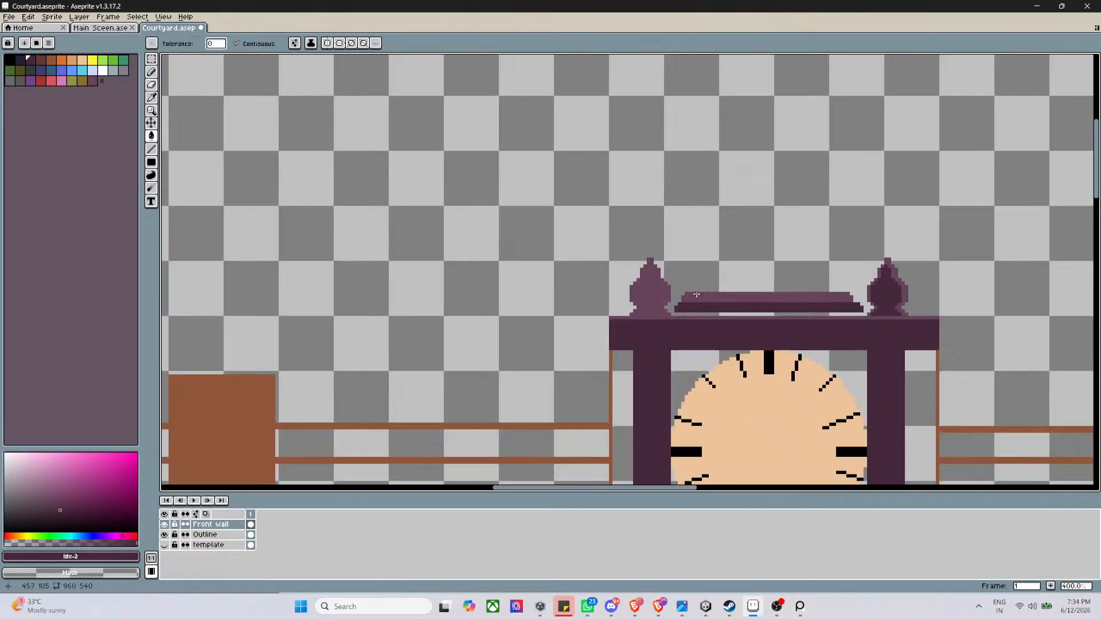
{"action": "scroll", "coordinate": [697, 294], "scroll_direction": "up", "scroll_amount": 3}
{"action": "scroll", "coordinate": [717, 321], "scroll_direction": "down", "scroll_amount": 5}
{"action": "scroll", "coordinate": [1001, 397], "scroll_direction": "up", "scroll_amount": 3}
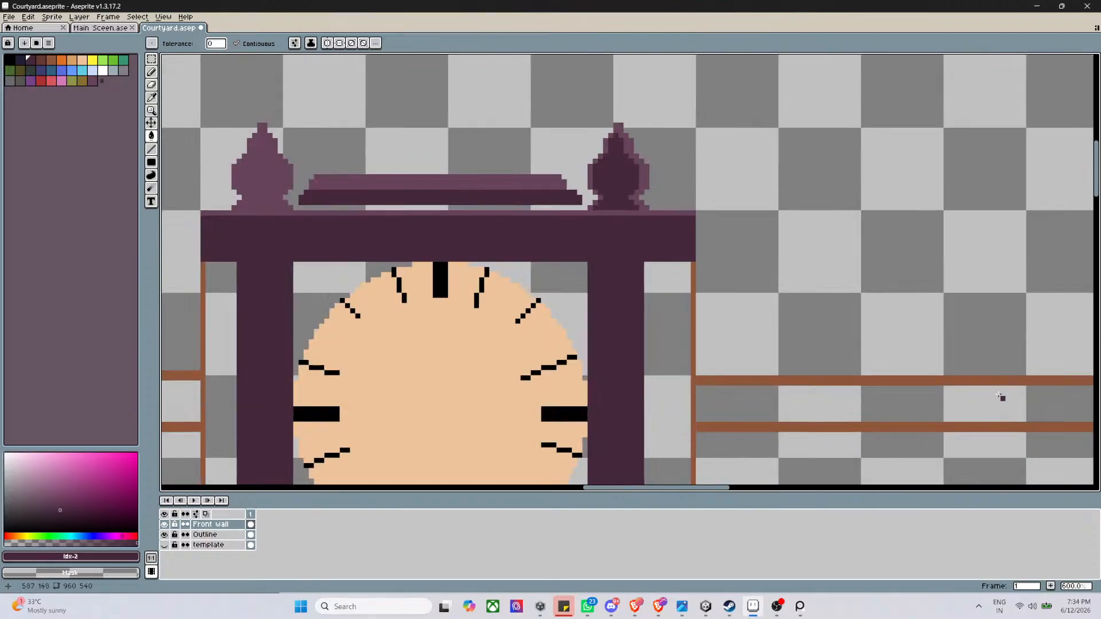
{"action": "scroll", "coordinate": [599, 141], "scroll_direction": "up", "scroll_amount": 2}
{"action": "scroll", "coordinate": [599, 141], "scroll_direction": "down", "scroll_amount": 2}
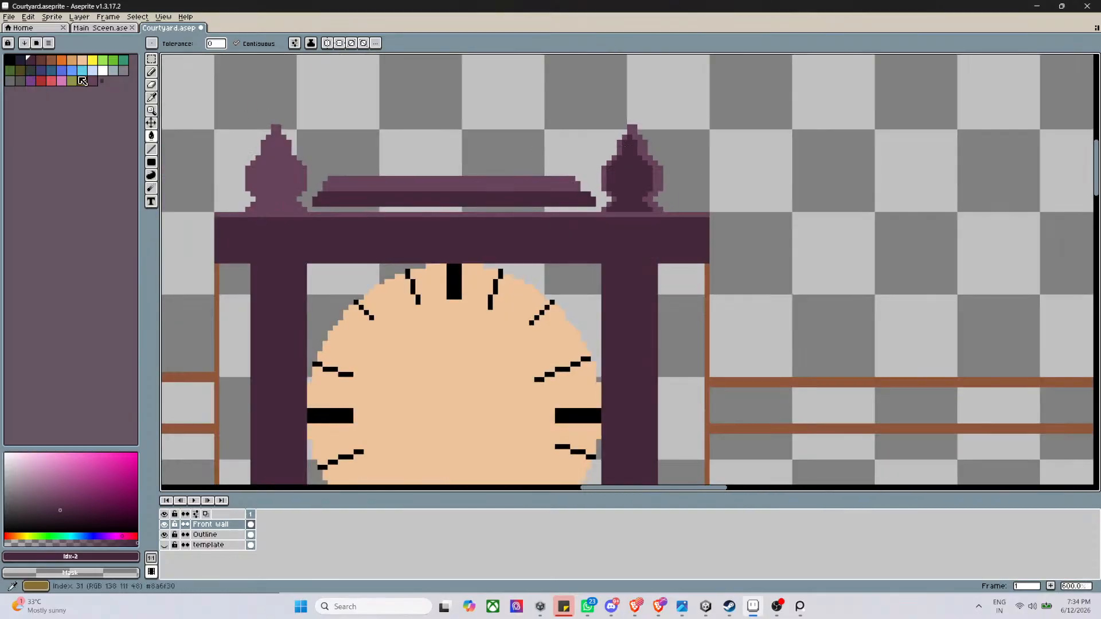
{"action": "scroll", "coordinate": [332, 146], "scroll_direction": "down", "scroll_amount": 1}
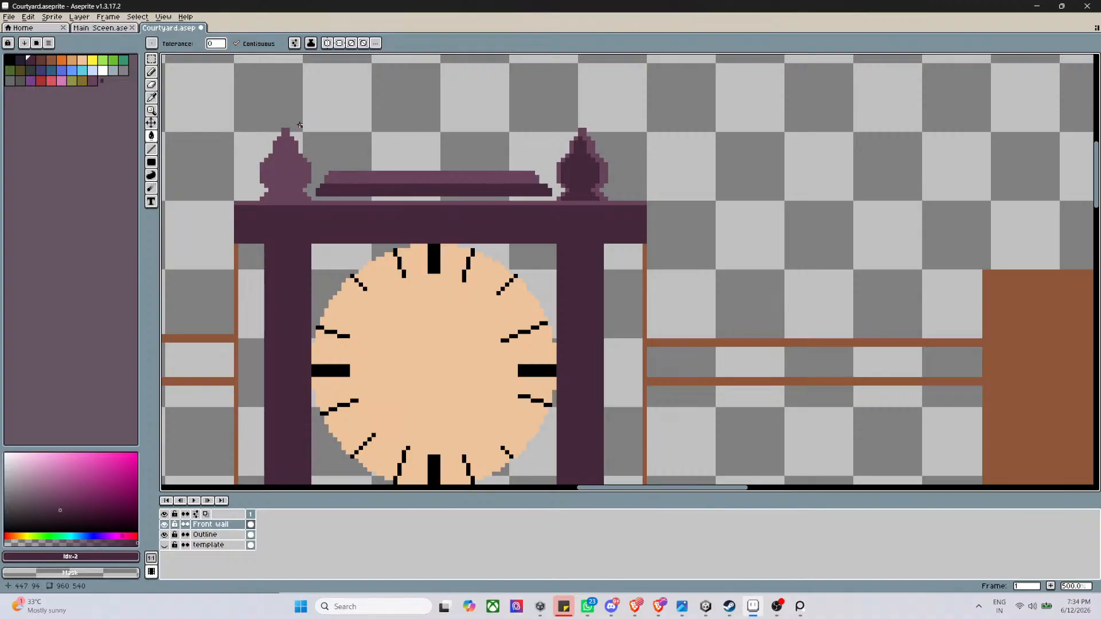
{"action": "left_click", "coordinate": [151, 71]}
{"action": "scroll", "coordinate": [321, 115], "scroll_direction": "down", "scroll_amount": 4}
{"action": "scroll", "coordinate": [349, 139], "scroll_direction": "up", "scroll_amount": 4}
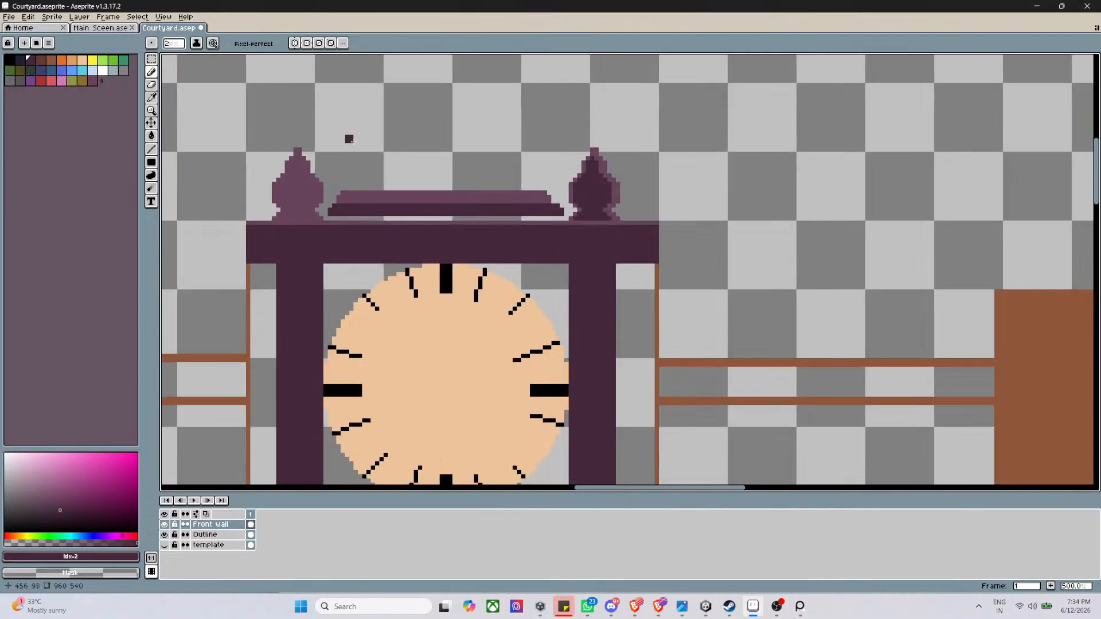
{"action": "scroll", "coordinate": [349, 139], "scroll_direction": "up", "scroll_amount": 1}
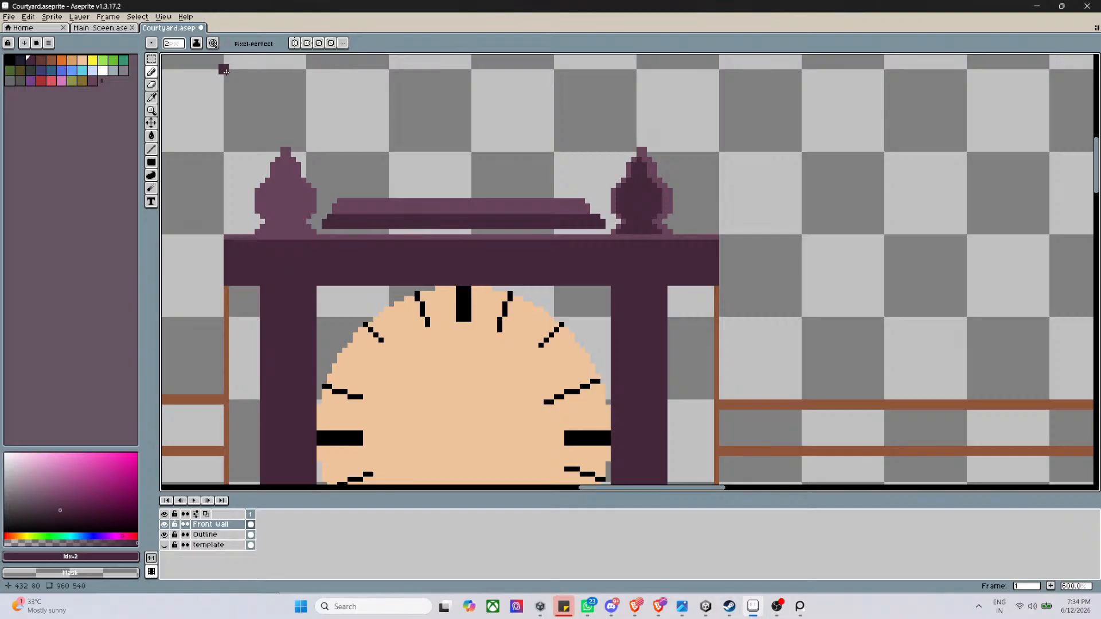
{"action": "key", "text": "minus"}
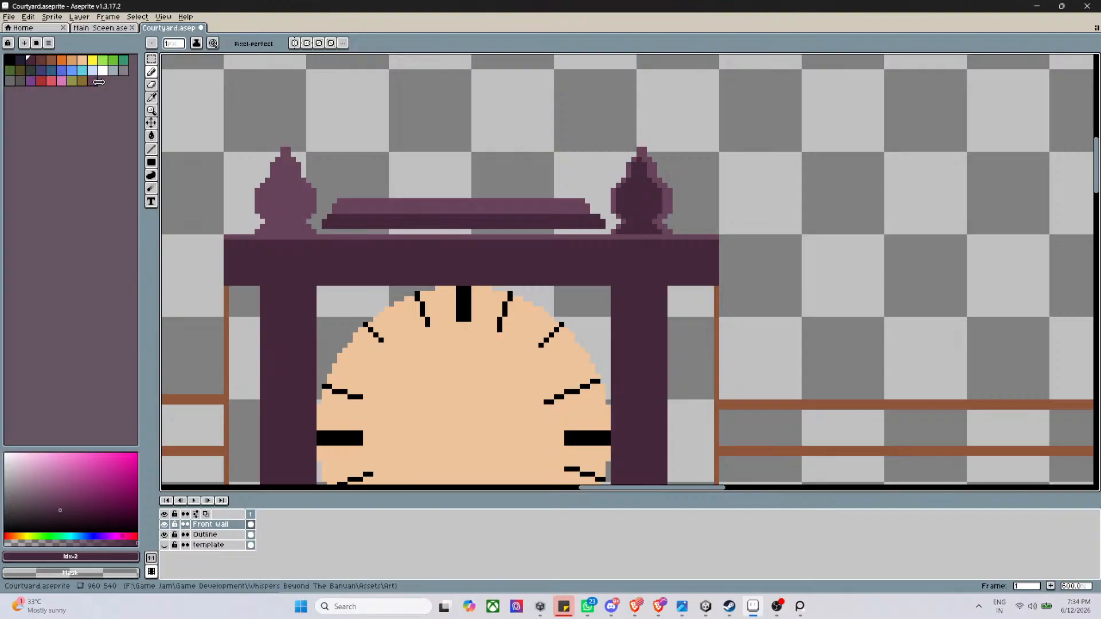
Draw a filled dark purple circle about 57 px in diameter in the empty area above the gateway
{"action": "left_click_drag", "start_coordinate": [151, 163], "coordinate": [202, 166]}
{"action": "scroll", "coordinate": [361, 115], "scroll_direction": "down", "scroll_amount": 9}
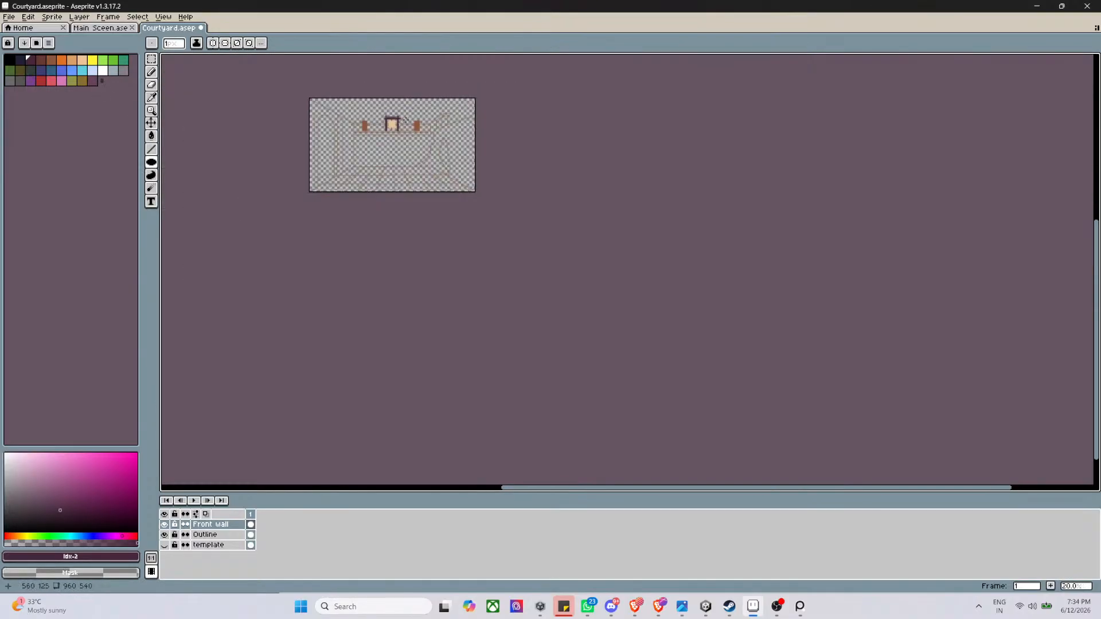
{"action": "scroll", "coordinate": [406, 120], "scroll_direction": "up", "scroll_amount": 9}
{"action": "scroll", "coordinate": [332, 79], "scroll_direction": "down", "scroll_amount": 9}
{"action": "scroll", "coordinate": [369, 100], "scroll_direction": "up", "scroll_amount": 4}
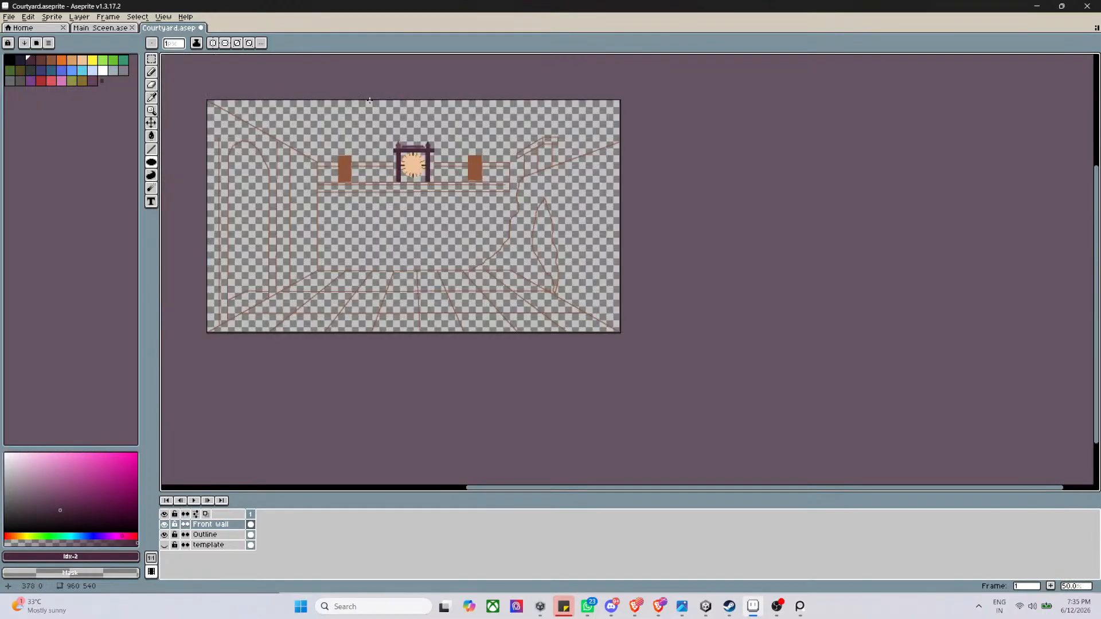
{"action": "scroll", "coordinate": [370, 100], "scroll_direction": "up", "scroll_amount": 5}
{"action": "left_click_drag", "start_coordinate": [369, 143], "coordinate": [513, 290]}
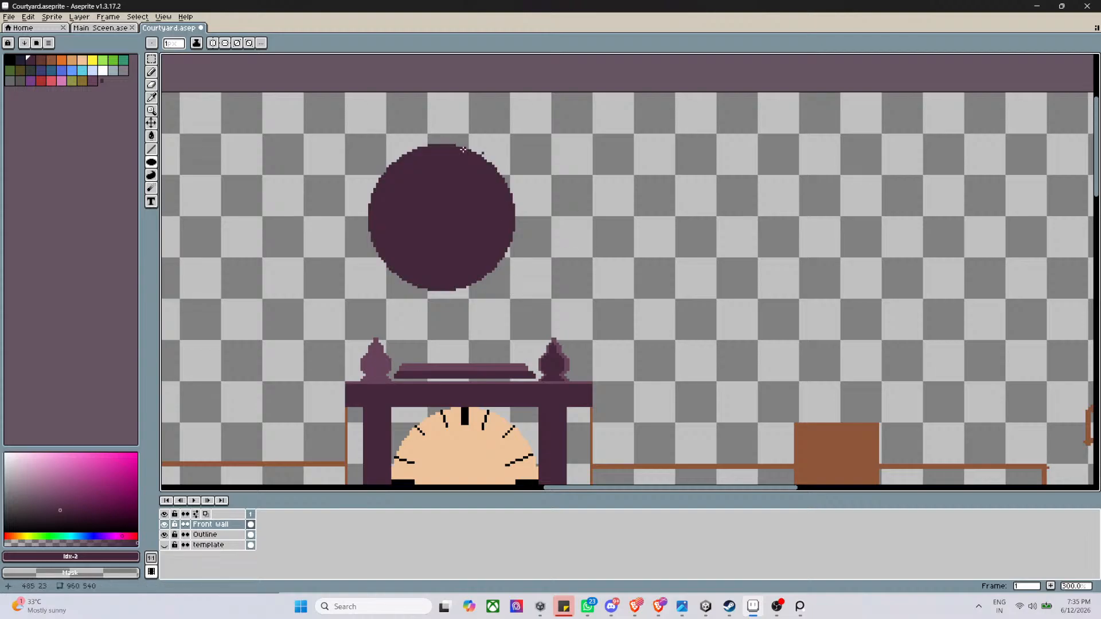
Erase the circle's lower half with filled rectangles, including the leftover strip, to leave a dome about 26 px tall
{"action": "left_click", "coordinate": [152, 165]}
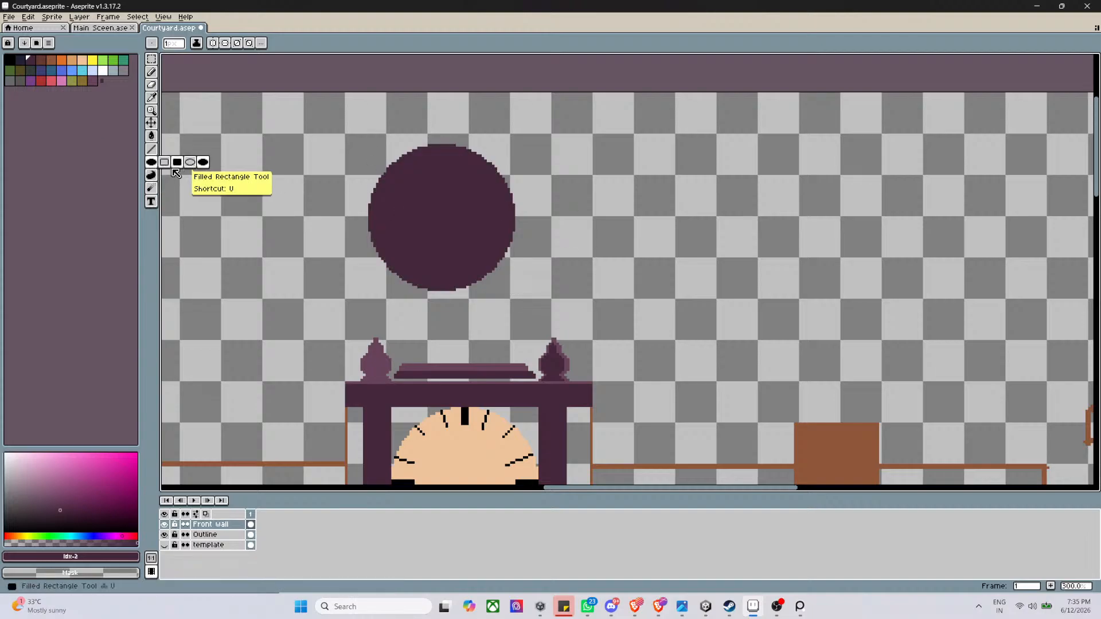
{"action": "left_click", "coordinate": [177, 163]}
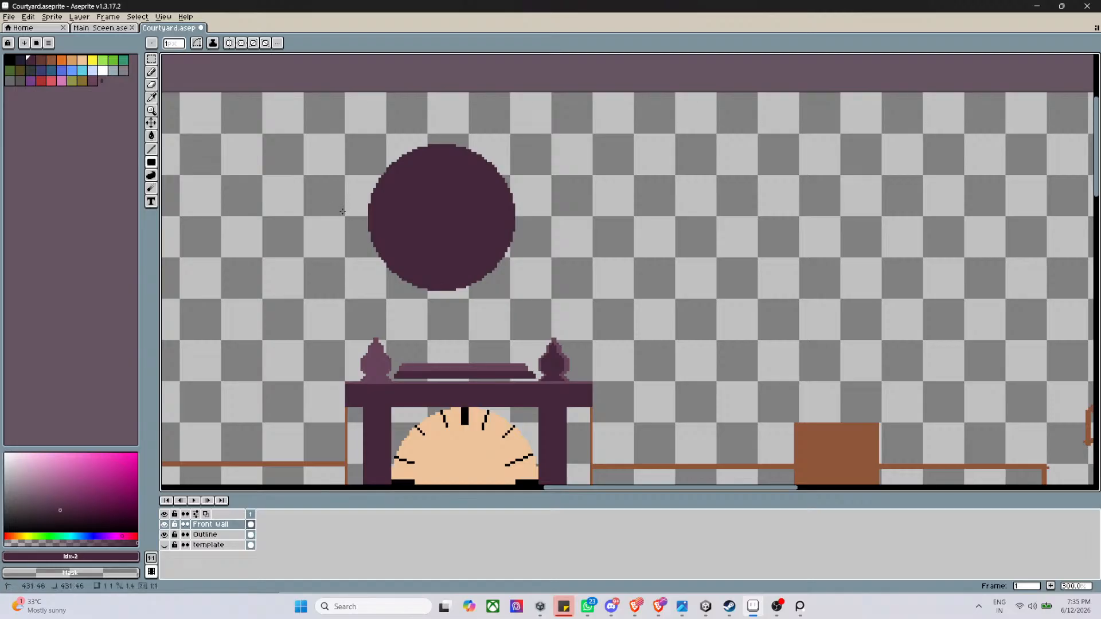
{"action": "mouse_move", "coordinate": [355, 213]}
{"action": "left_mouse_down"}
{"action": "mouse_move", "coordinate": [534, 256]}
{"action": "mouse_move", "coordinate": [564, 286]}
{"action": "left_mouse_up"}
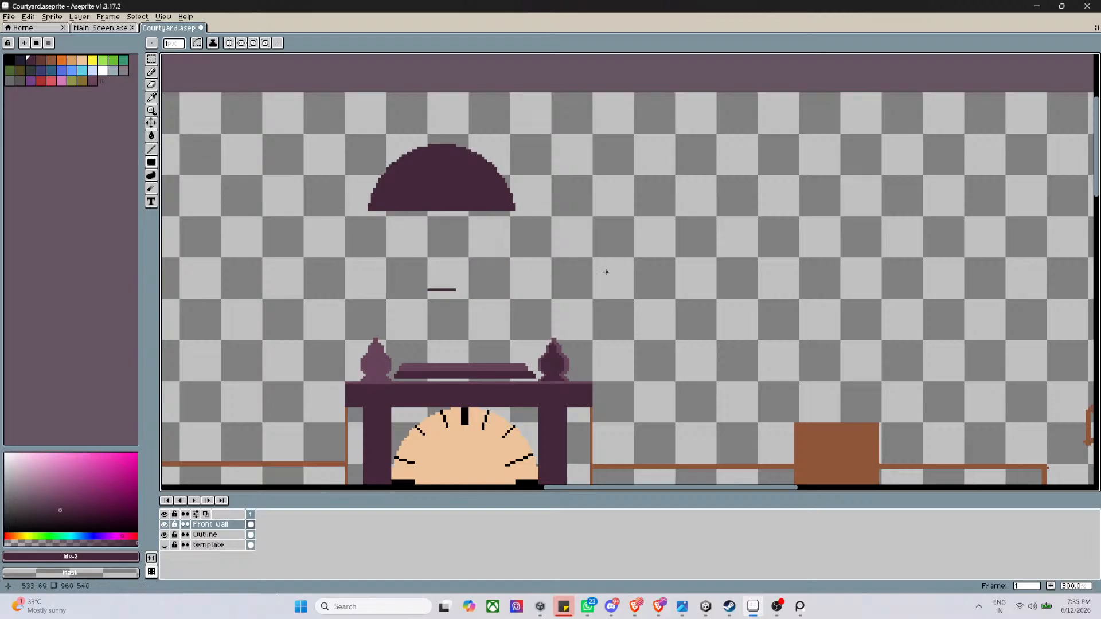
{"action": "left_click_drag", "start_coordinate": [410, 259], "coordinate": [486, 301]}
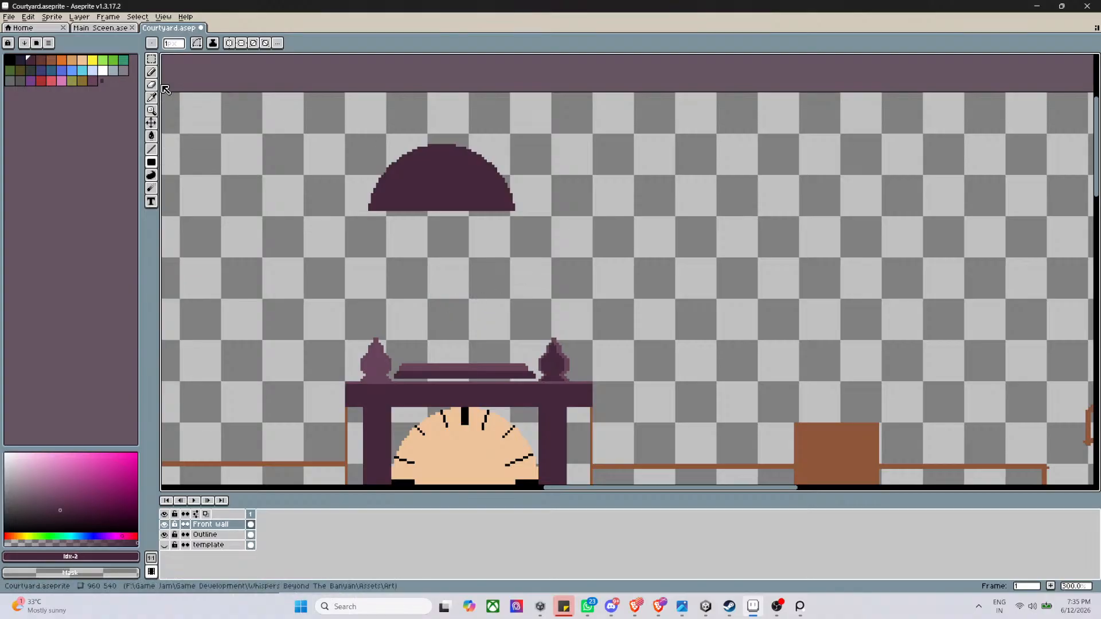
Select the dome and move it down onto the stepped bar, centred between the two ornaments, then deselect it
{"action": "key", "text": "m"}
{"action": "left_click", "coordinate": [151, 59]}
{"action": "left_click_drag", "start_coordinate": [337, 117], "coordinate": [543, 236]}
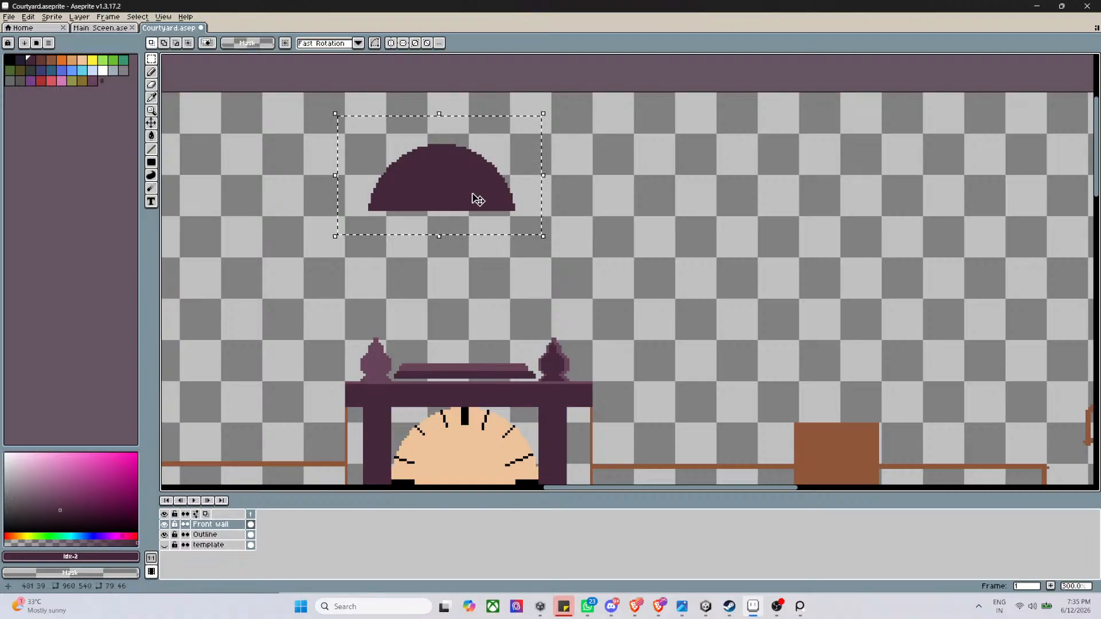
{"action": "left_click_drag", "start_coordinate": [436, 185], "coordinate": [461, 334]}
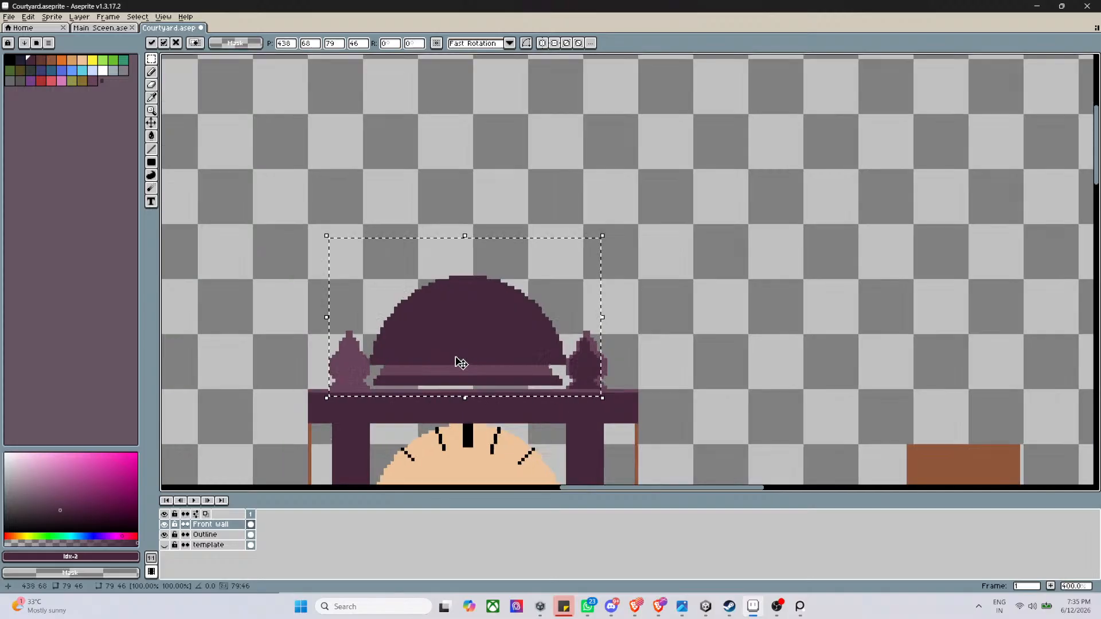
{"action": "scroll", "coordinate": [475, 346], "scroll_direction": "up", "scroll_amount": 4}
{"action": "scroll", "coordinate": [479, 347], "scroll_direction": "down", "scroll_amount": 2}
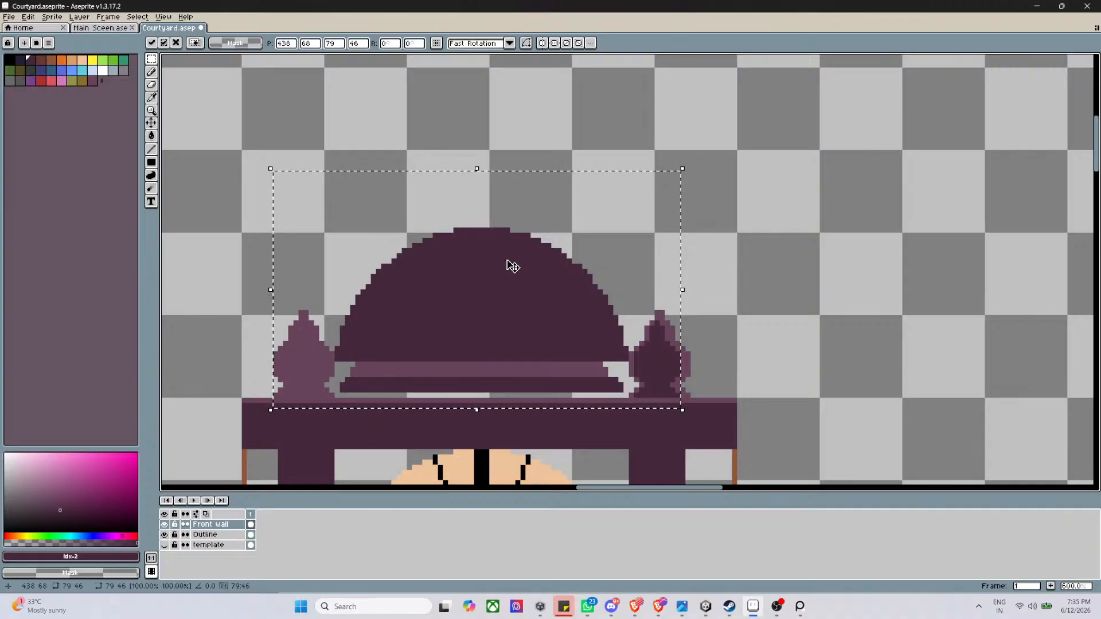
{"action": "left_click", "coordinate": [553, 130]}
{"action": "scroll", "coordinate": [539, 197], "scroll_direction": "down", "scroll_amount": 1}
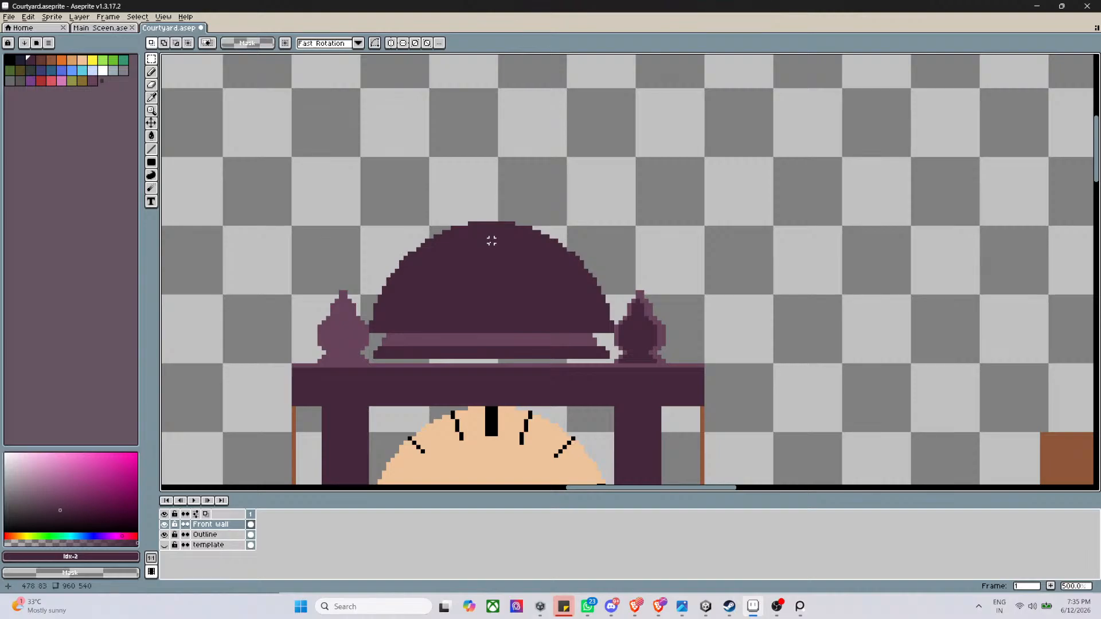
Draw a filled light purple block, 9 px wide and 2 px tall, centred on top of the dome with the Pencil
{"action": "scroll", "coordinate": [544, 147], "scroll_direction": "up", "scroll_amount": 2}
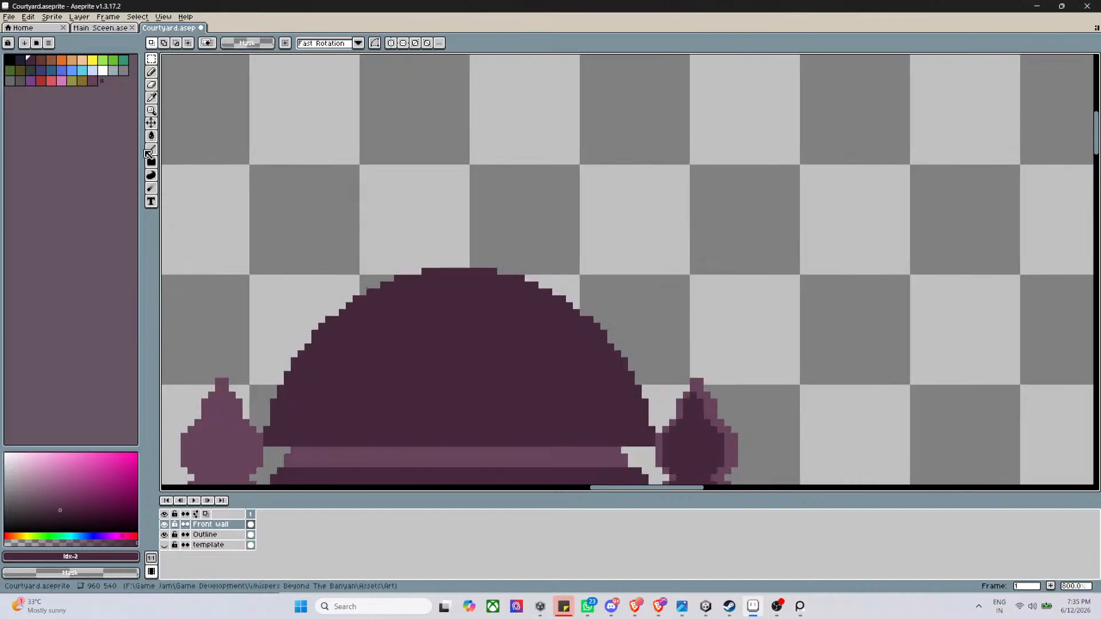
{"action": "left_click", "coordinate": [151, 72]}
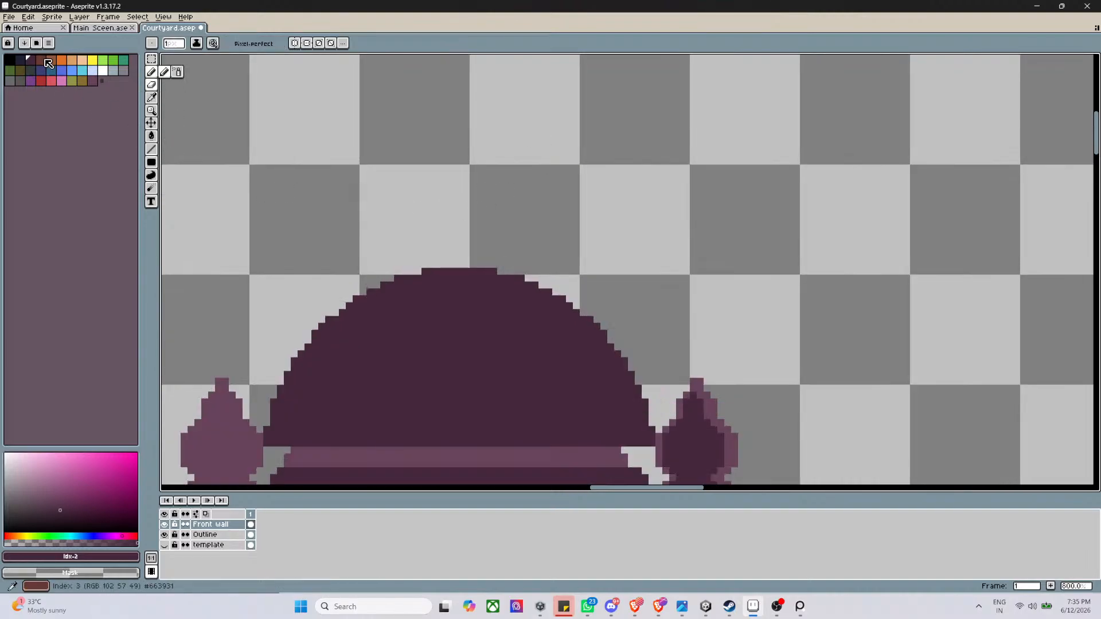
{"action": "left_click", "coordinate": [41, 60]}
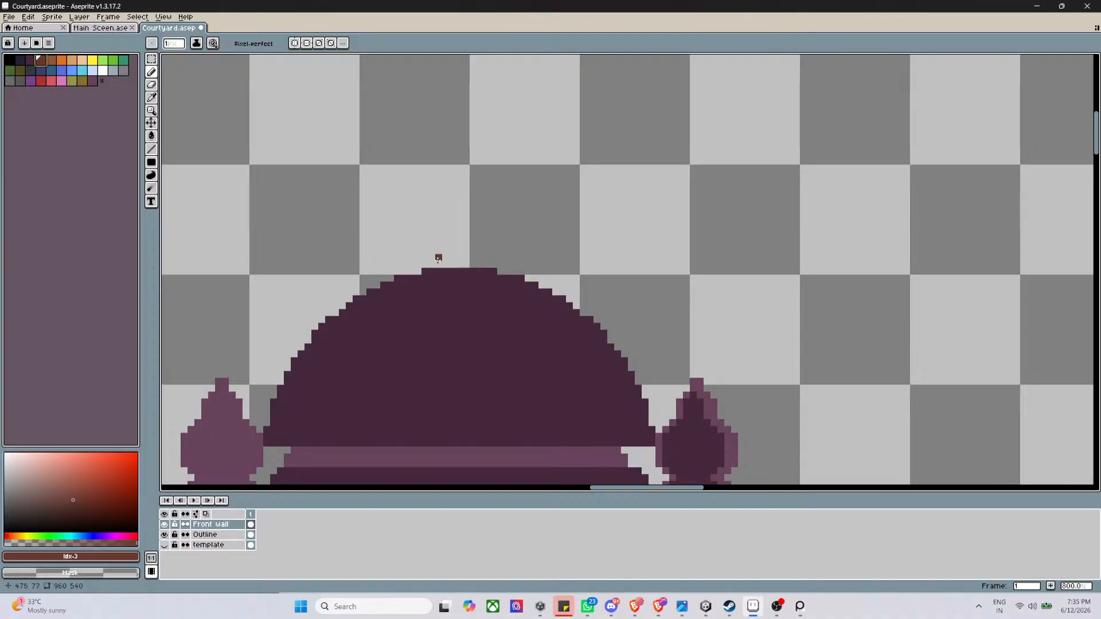
{"action": "scroll", "coordinate": [439, 264], "scroll_direction": "up", "scroll_amount": 8}
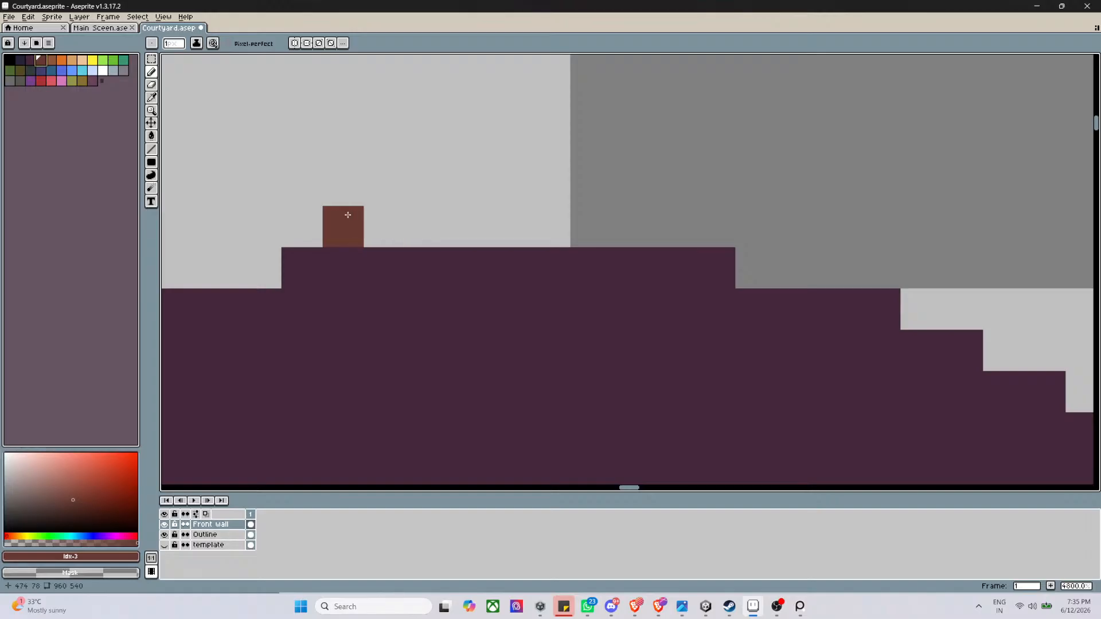
{"action": "left_click", "coordinate": [92, 80]}
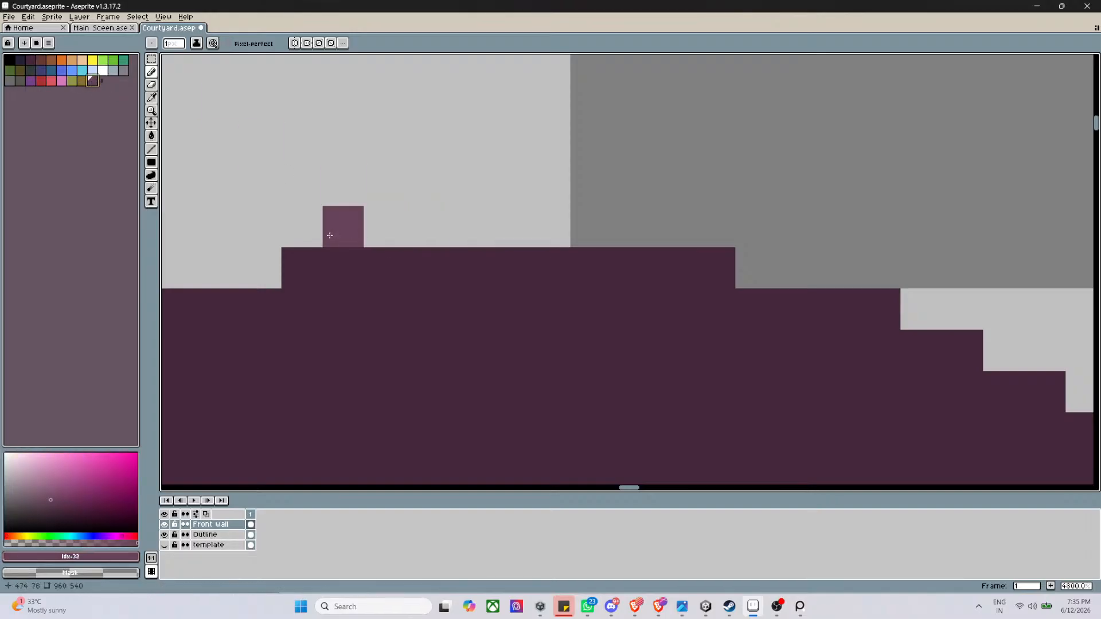
{"action": "left_click", "coordinate": [333, 237]}
{"action": "left_click", "coordinate": [337, 178]}
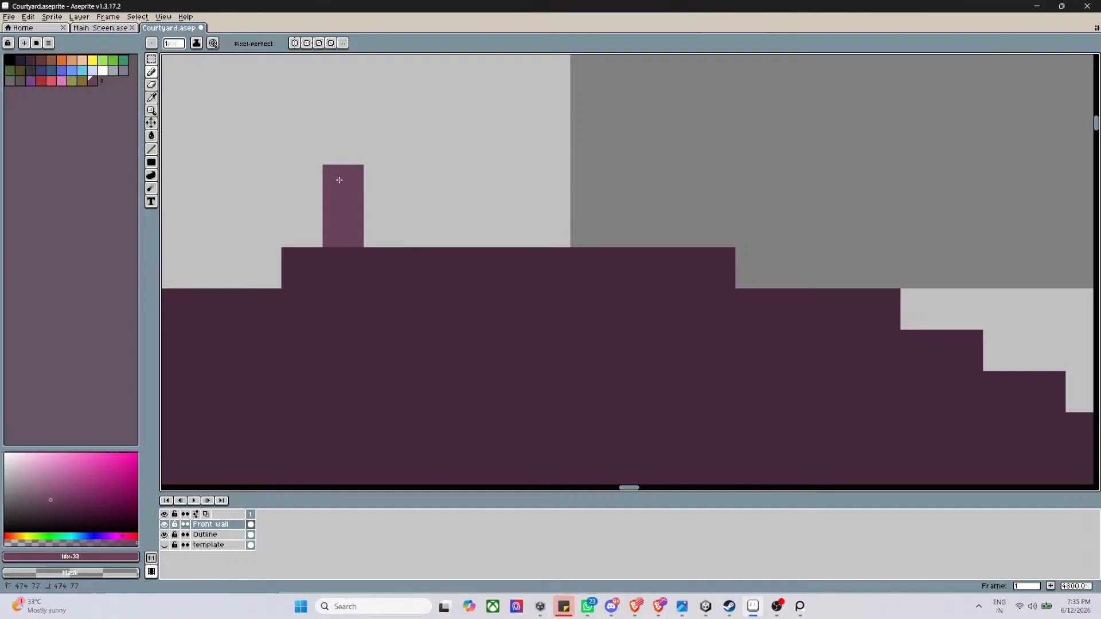
{"action": "left_click_drag", "start_coordinate": [672, 168], "coordinate": [681, 219]}
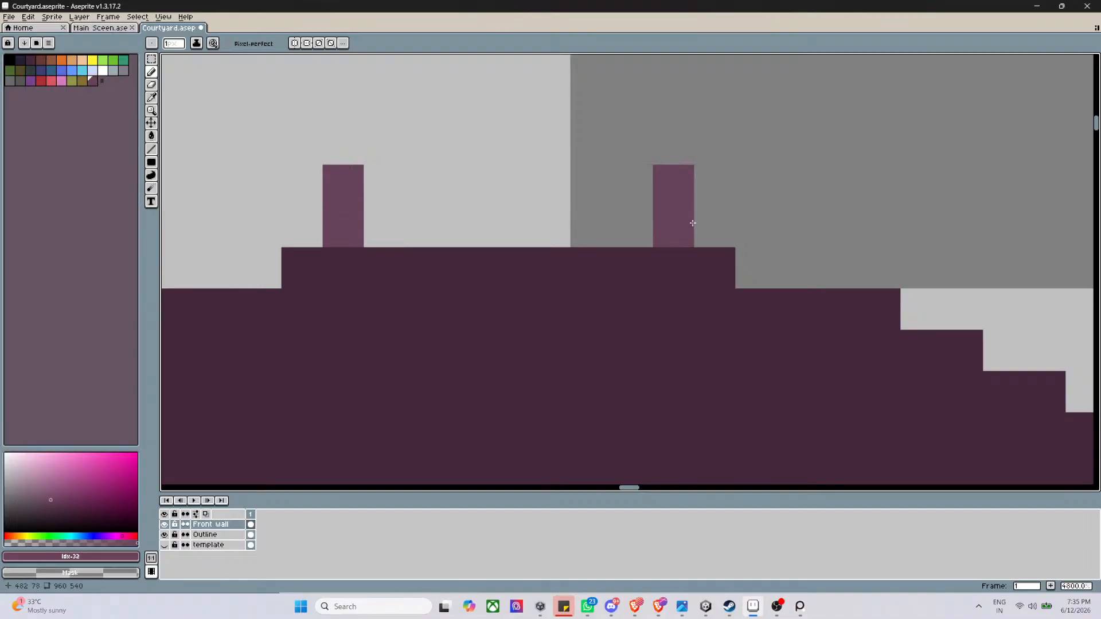
{"action": "left_click_drag", "start_coordinate": [384, 177], "coordinate": [635, 191]}
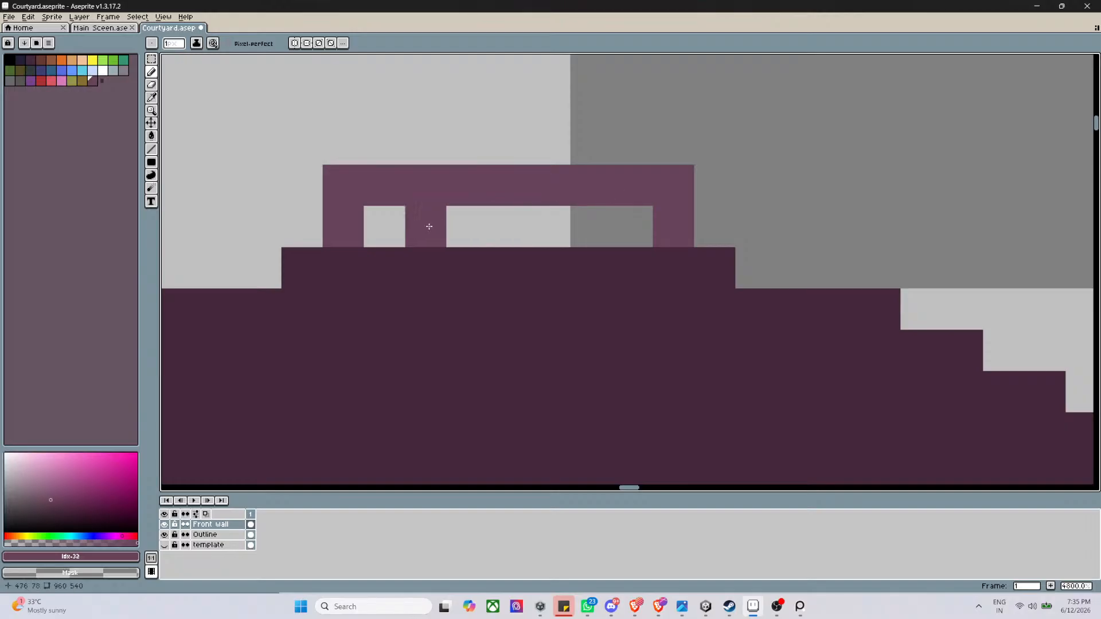
{"action": "left_click_drag", "start_coordinate": [377, 224], "coordinate": [636, 230]}
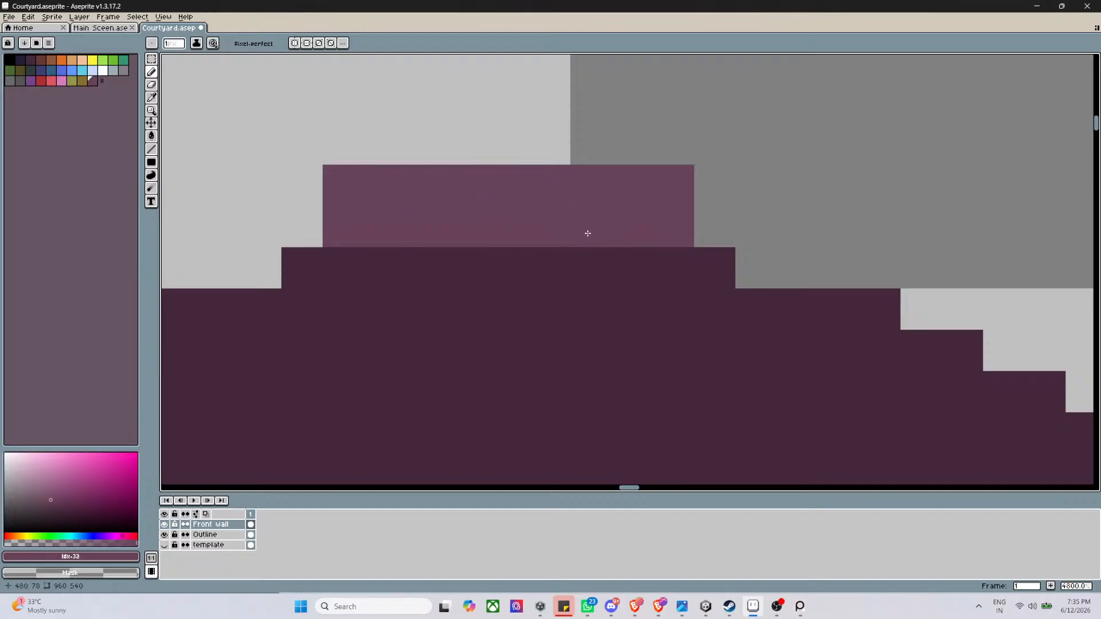
Stack a narrower dark purple block, 7 px wide and 2 px tall, on the light purple one above the dome
{"action": "left_click_drag", "start_coordinate": [386, 135], "coordinate": [630, 135]}
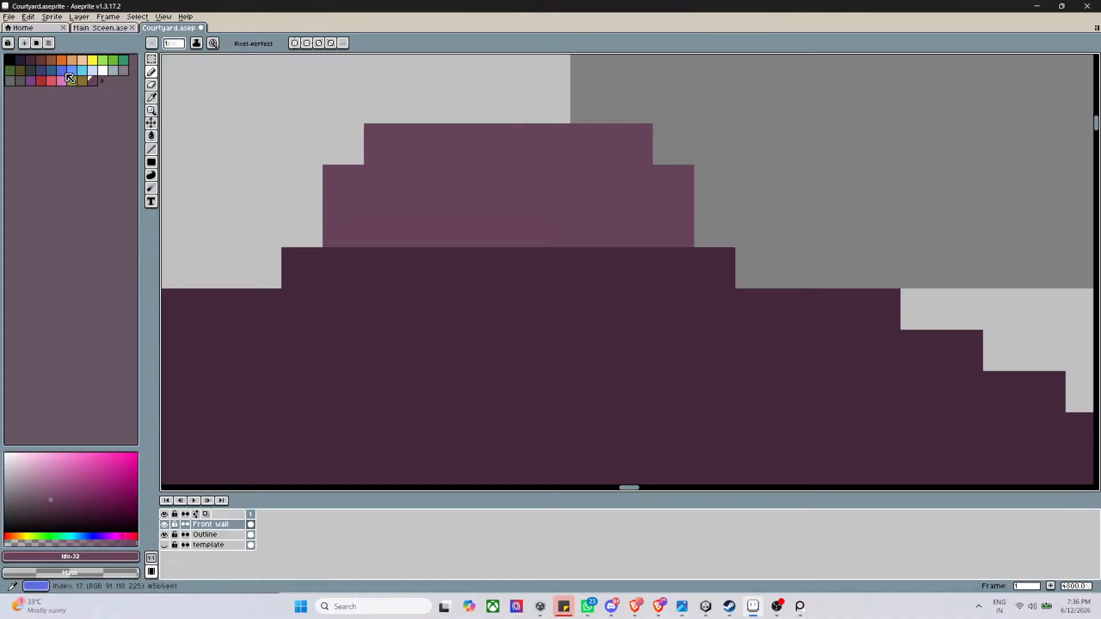
{"action": "left_click", "coordinate": [32, 60]}
{"action": "left_click_drag", "start_coordinate": [379, 146], "coordinate": [597, 150]}
{"action": "left_click_drag", "start_coordinate": [372, 117], "coordinate": [622, 121]}
{"action": "scroll", "coordinate": [605, 156], "scroll_direction": "down", "scroll_amount": 4}
{"action": "scroll", "coordinate": [605, 156], "scroll_direction": "down", "scroll_amount": 5}
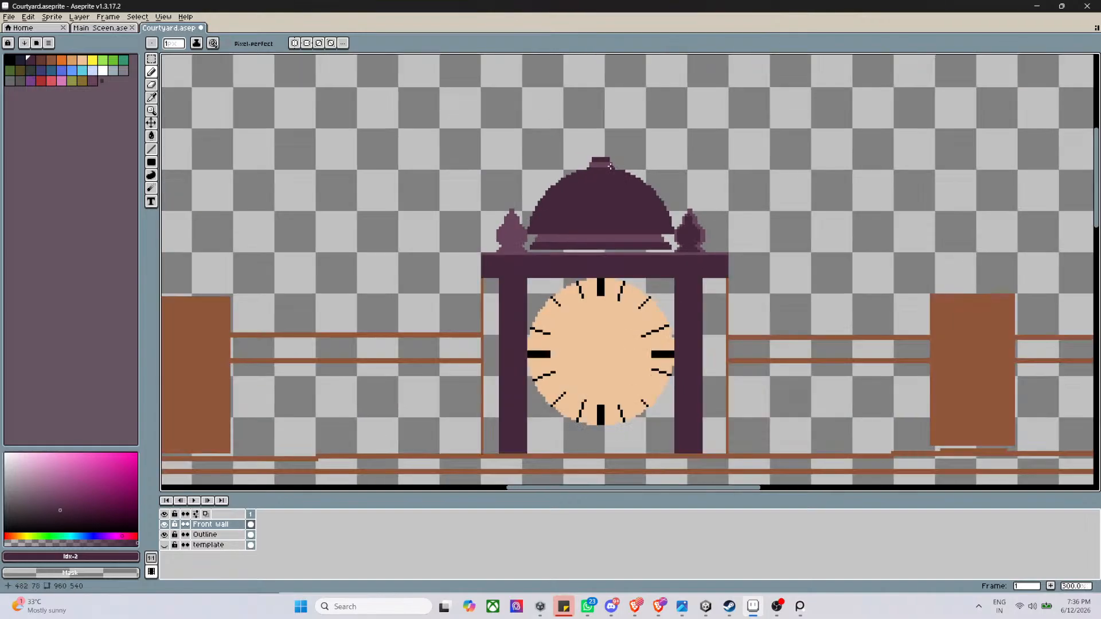
Draw a solid dark purple shaft 3 px wide and about 7 px tall on a 5 px wide foot above the block
{"action": "scroll", "coordinate": [614, 111], "scroll_direction": "up", "scroll_amount": 6}
{"action": "scroll", "coordinate": [595, 157], "scroll_direction": "down", "scroll_amount": 3}
{"action": "scroll", "coordinate": [572, 209], "scroll_direction": "up", "scroll_amount": 5}
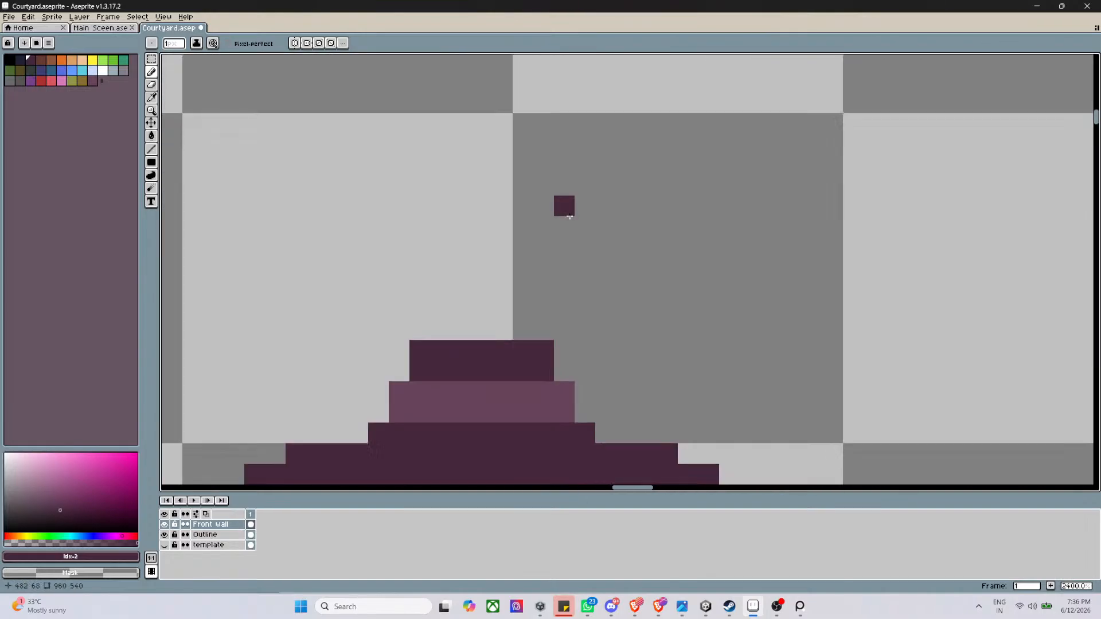
{"action": "mouse_move", "coordinate": [446, 339]}
{"action": "left_mouse_down"}
{"action": "mouse_move", "coordinate": [461, 310]}
{"action": "mouse_move", "coordinate": [461, 182]}
{"action": "left_mouse_up"}
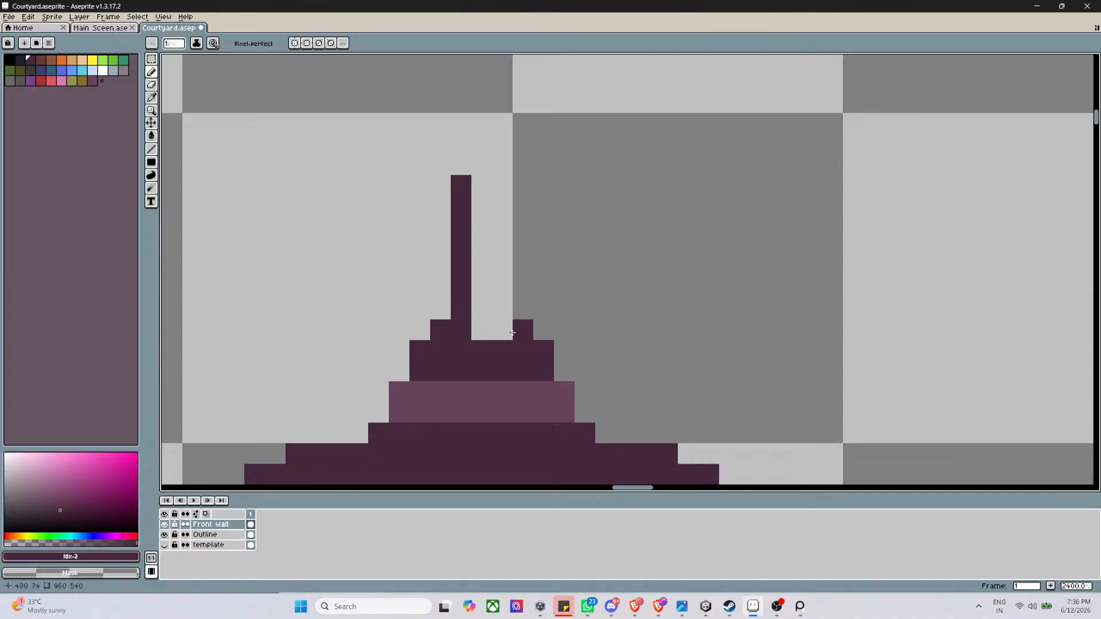
{"action": "left_click_drag", "start_coordinate": [511, 332], "coordinate": [504, 184]}
{"action": "left_click", "coordinate": [474, 310]}
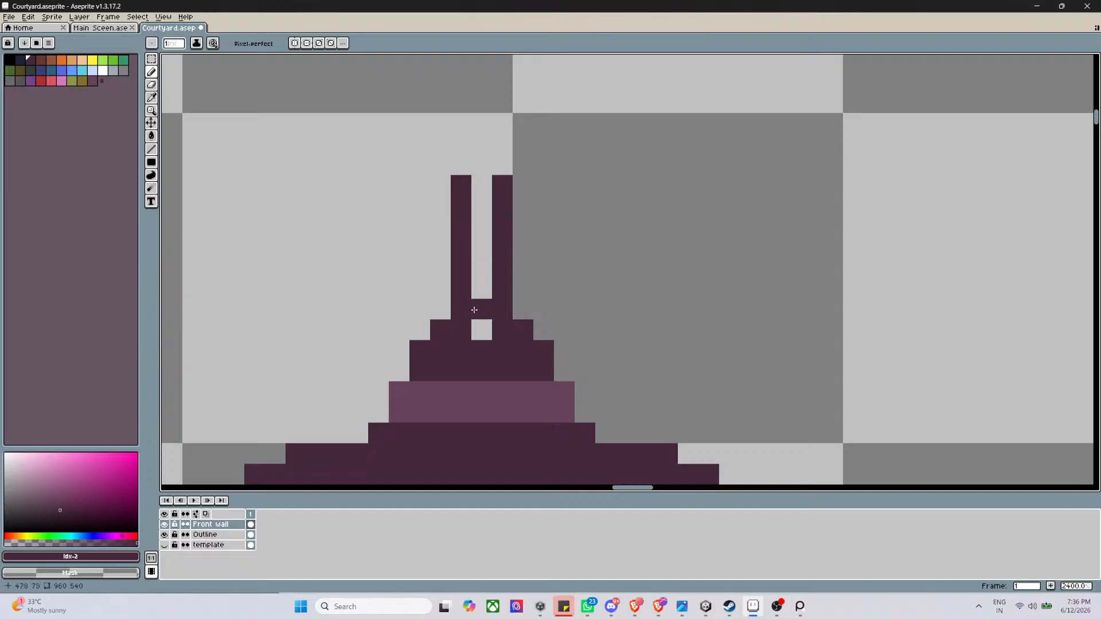
{"action": "left_click_drag", "start_coordinate": [474, 329], "coordinate": [487, 192]}
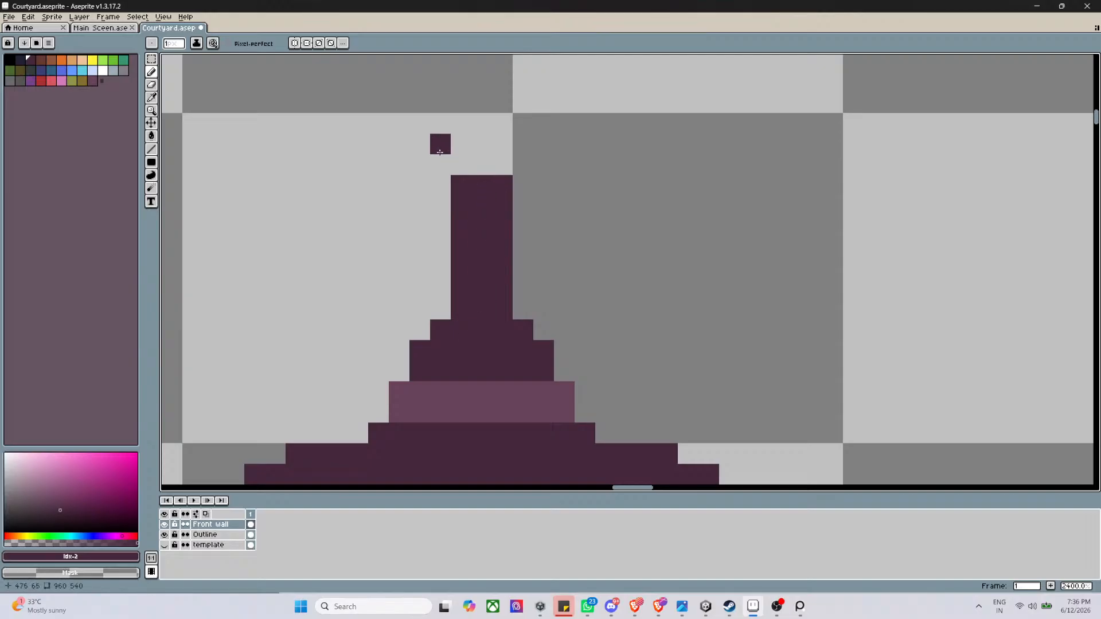
Top the shaft with a filled dark purple cap three rows tall, 7 px wide with a 9 px middle row, erasing the stray pixel
{"action": "left_click_drag", "start_coordinate": [427, 161], "coordinate": [537, 168]}
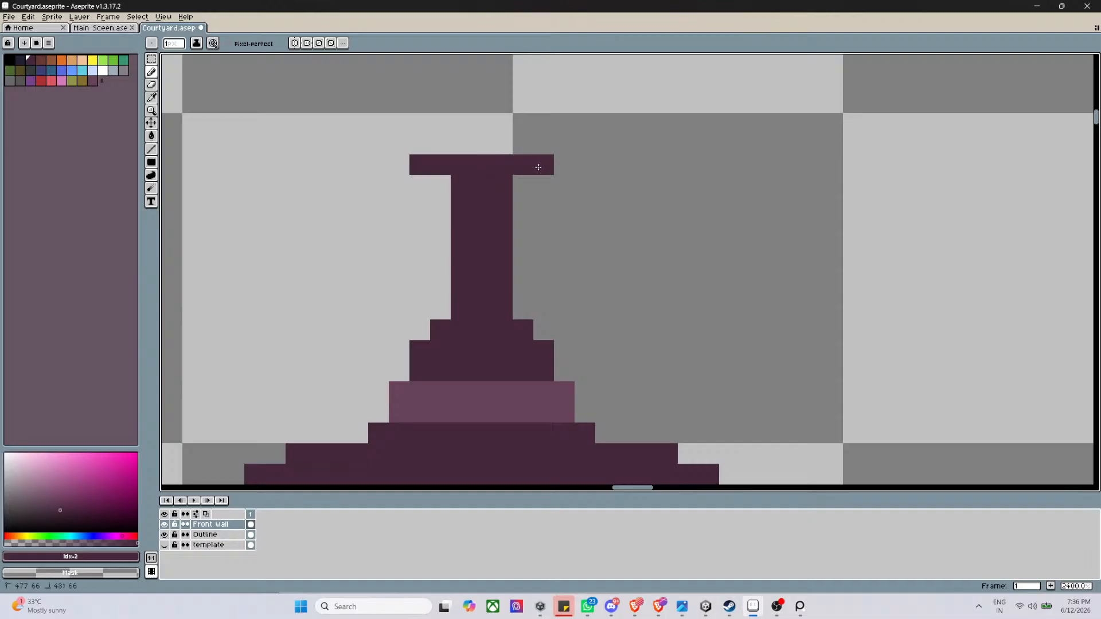
{"action": "left_click", "coordinate": [560, 143]}
{"action": "left_click", "coordinate": [399, 145]}
{"action": "left_click", "coordinate": [420, 124]}
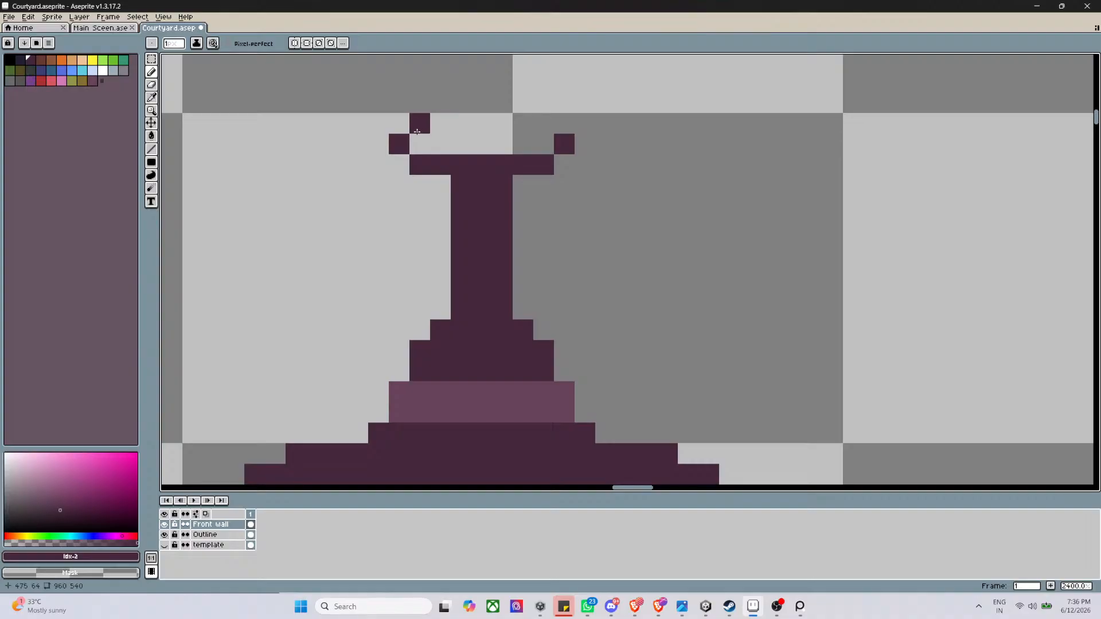
{"action": "left_click", "coordinate": [544, 123]}
{"action": "left_click_drag", "start_coordinate": [441, 123], "coordinate": [523, 123]}
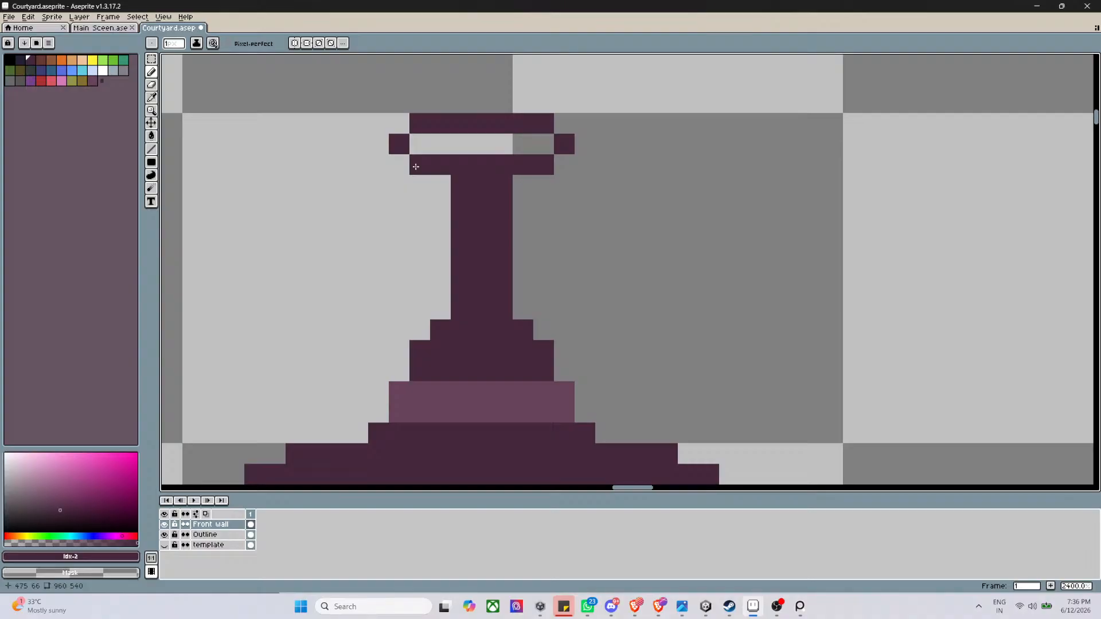
{"action": "scroll", "coordinate": [416, 166], "scroll_direction": "down", "scroll_amount": 4}
{"action": "scroll", "coordinate": [458, 172], "scroll_direction": "up", "scroll_amount": 5}
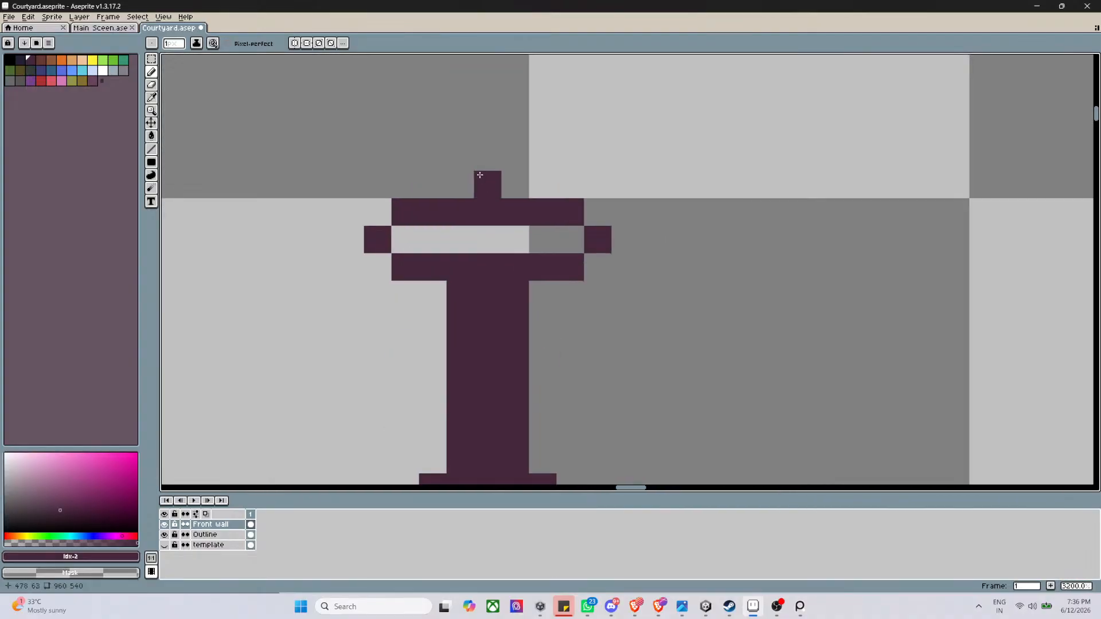
{"action": "mouse_move", "coordinate": [405, 227]}
{"action": "left_mouse_down"}
{"action": "mouse_move", "coordinate": [560, 236]}
{"action": "mouse_move", "coordinate": [605, 220]}
{"action": "left_mouse_up"}
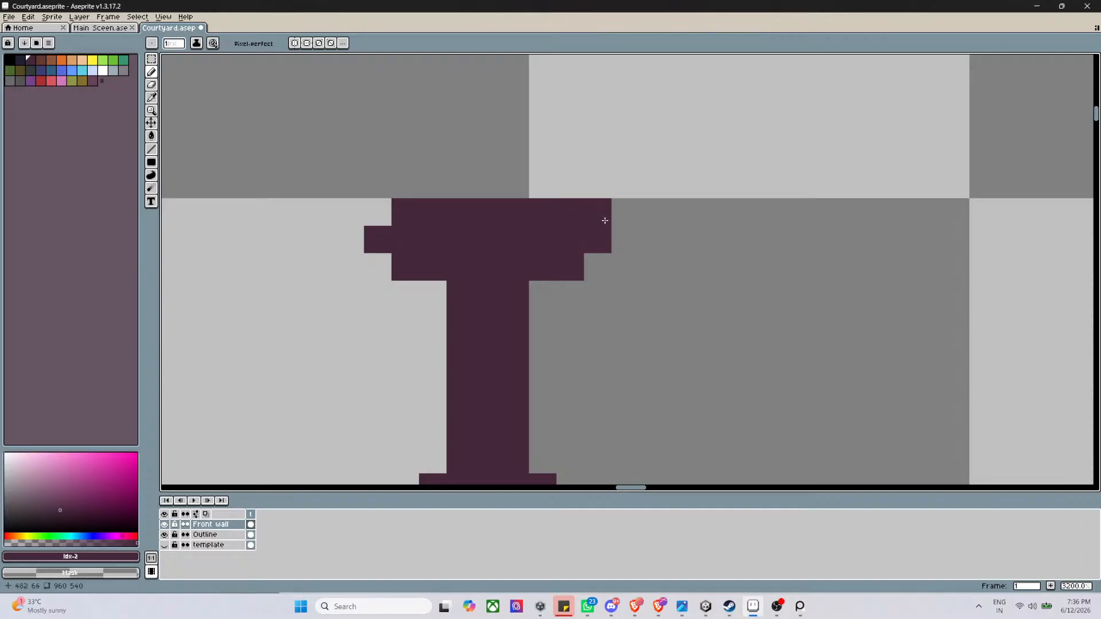
{"action": "right_click", "coordinate": [600, 224]}
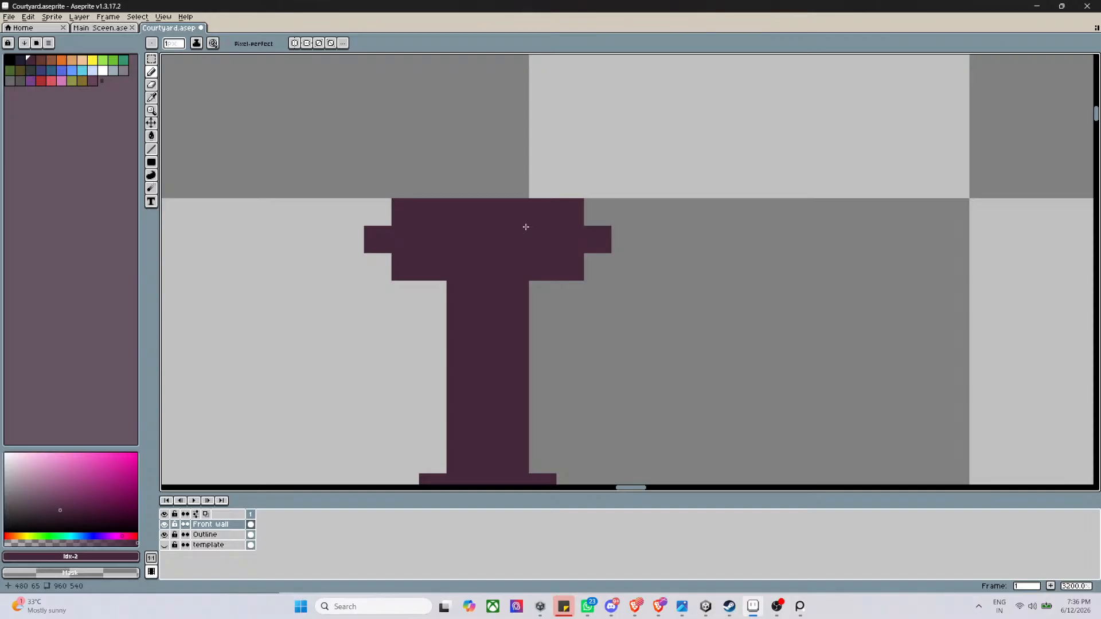
Widen the cap's top row to 11 px and add a single upturned pixel at each end
{"action": "left_click", "coordinate": [368, 218]}
{"action": "left_click", "coordinate": [354, 184]}
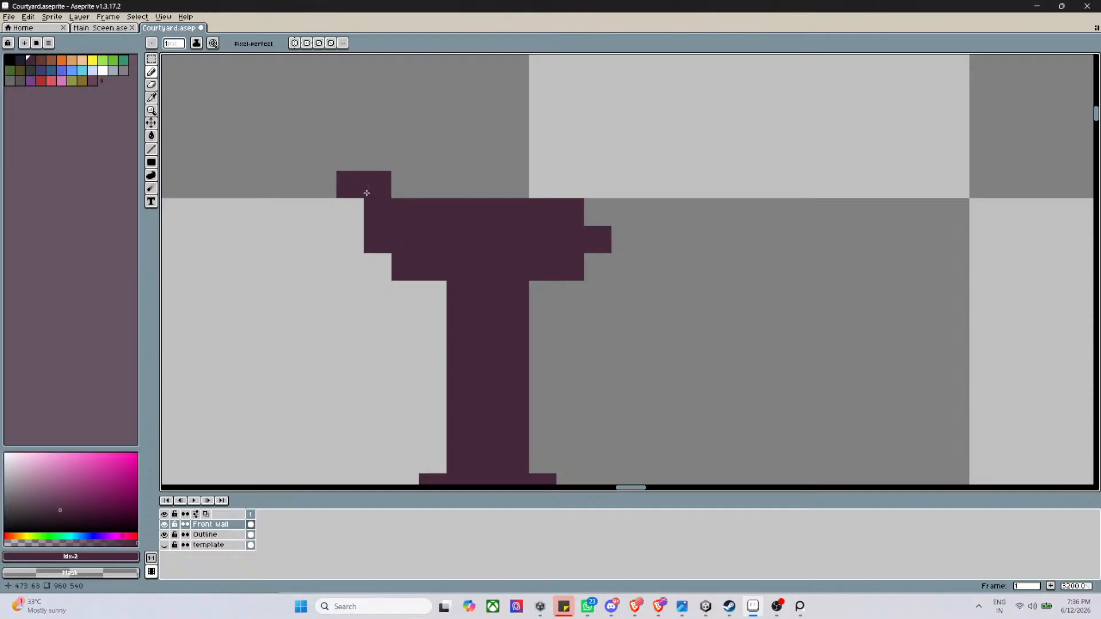
{"action": "left_click", "coordinate": [610, 190]}
{"action": "left_click", "coordinate": [617, 183]}
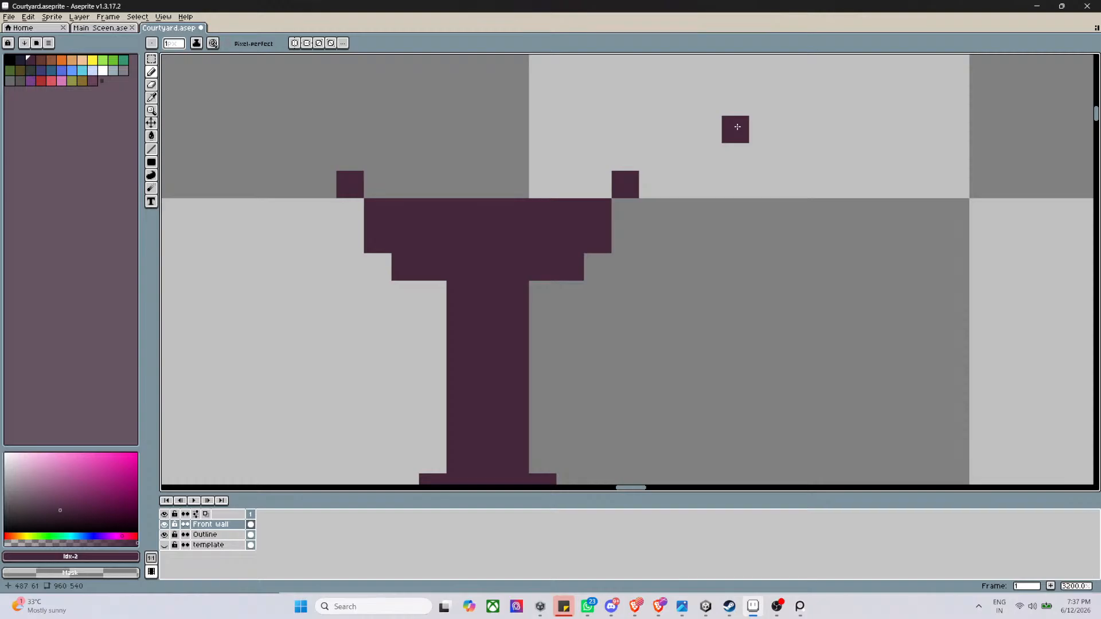
{"action": "left_click", "coordinate": [356, 219]}
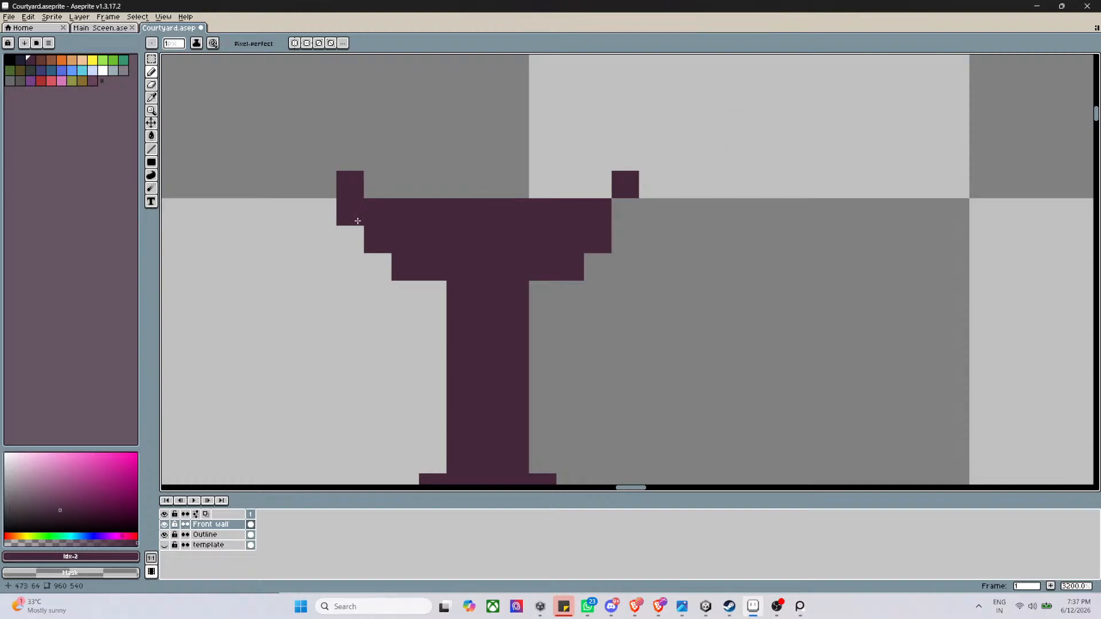
{"action": "left_click", "coordinate": [624, 213]}
{"action": "scroll", "coordinate": [622, 217], "scroll_direction": "down", "scroll_amount": 4}
{"action": "scroll", "coordinate": [533, 253], "scroll_direction": "up", "scroll_amount": 3}
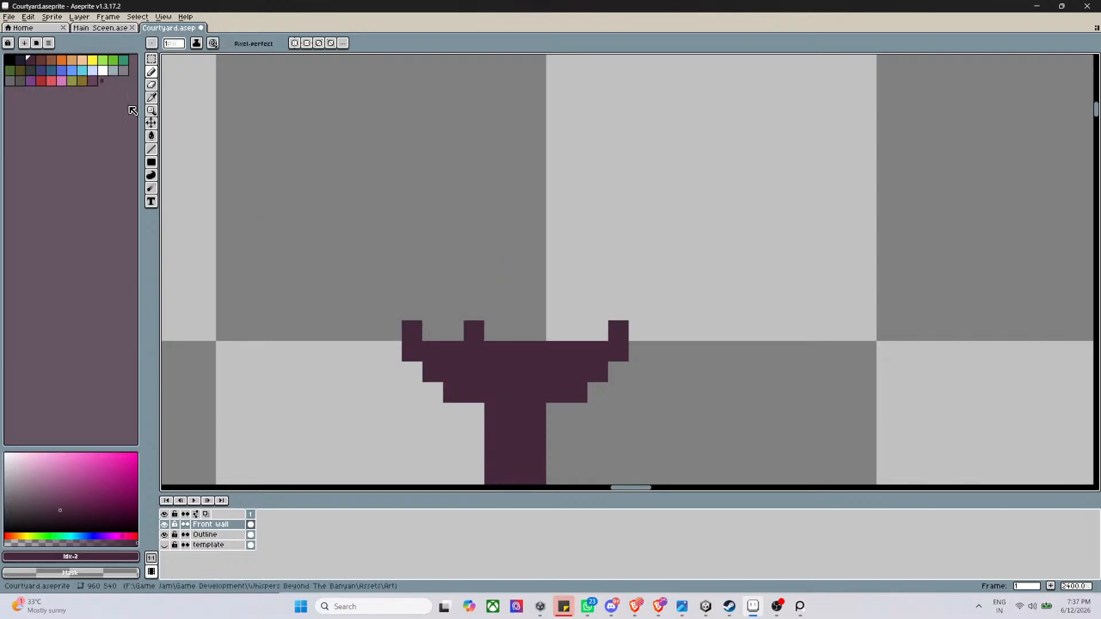
Draw a dark brown finial centred on the cap, with 5 px and 3 px wide rows and a thin spike about 7 px tall
{"action": "left_click", "coordinate": [41, 59]}
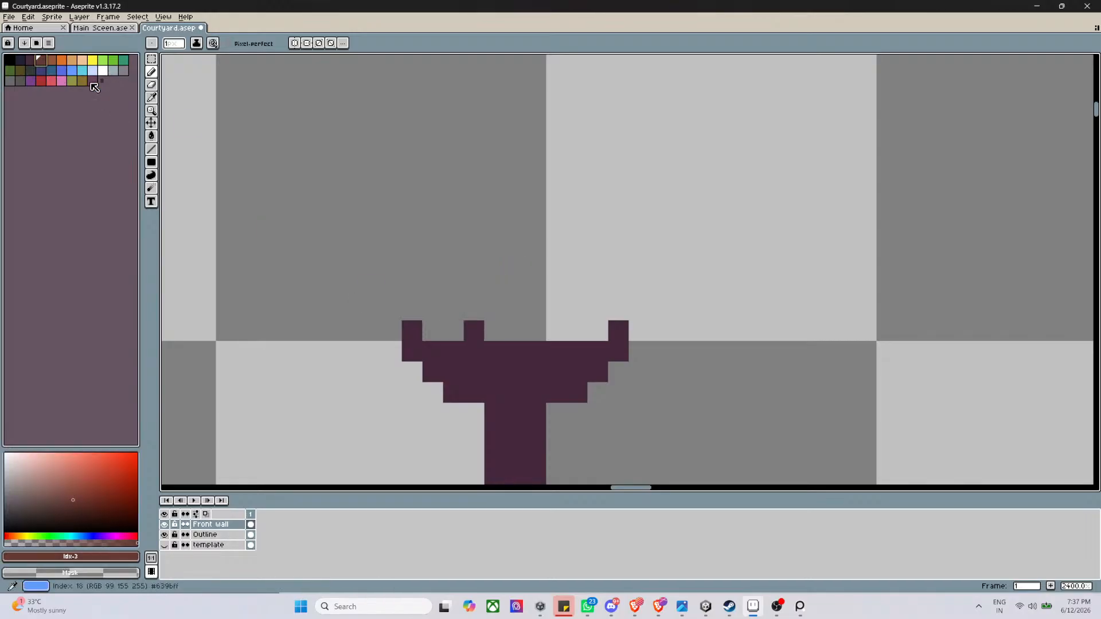
{"action": "left_click", "coordinate": [474, 331]}
{"action": "left_click", "coordinate": [576, 332]}
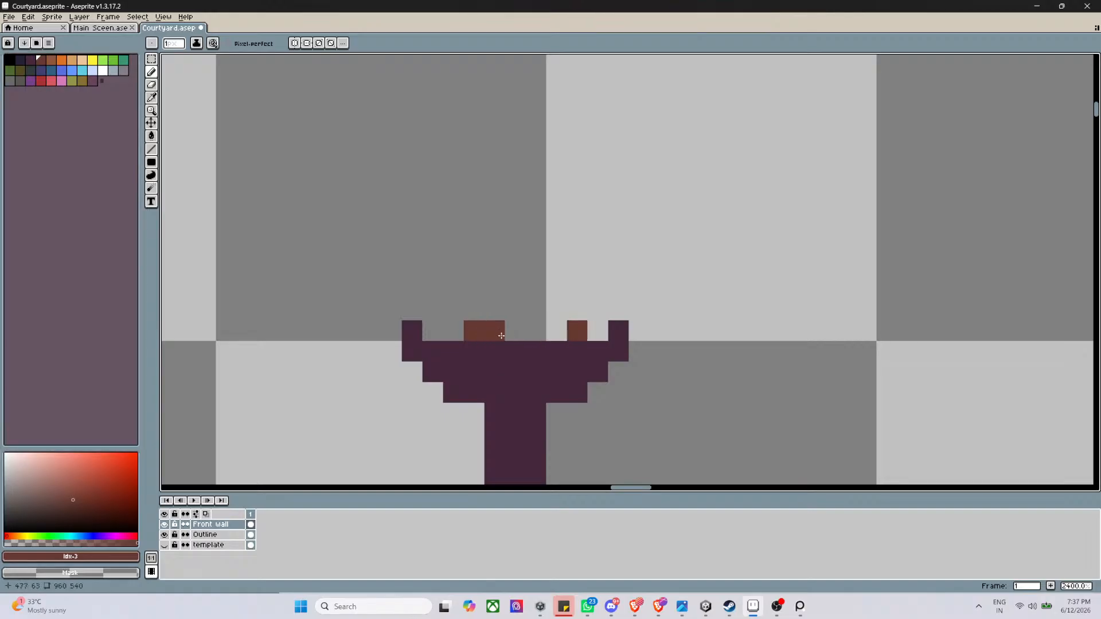
{"action": "key", "text": "ctrl+z"}
{"action": "left_click", "coordinate": [557, 332]}
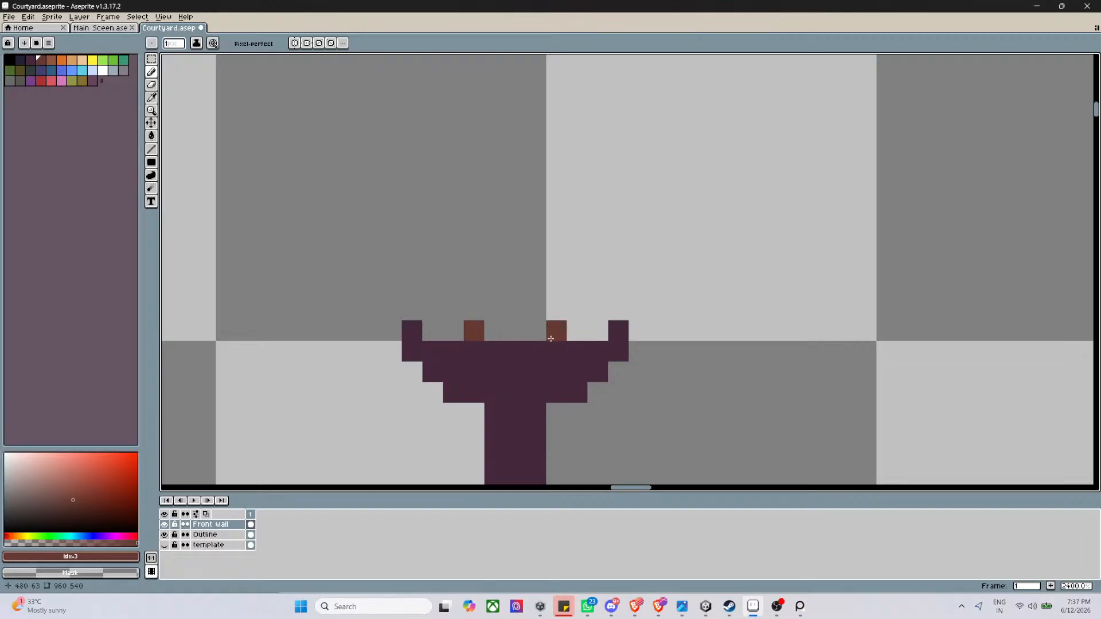
{"action": "left_click", "coordinate": [494, 333]}
{"action": "mouse_move", "coordinate": [491, 336]}
{"action": "left_mouse_down"}
{"action": "mouse_move", "coordinate": [537, 338]}
{"action": "mouse_move", "coordinate": [479, 318]}
{"action": "mouse_move", "coordinate": [539, 315]}
{"action": "left_mouse_up"}
{"action": "left_click", "coordinate": [510, 294]}
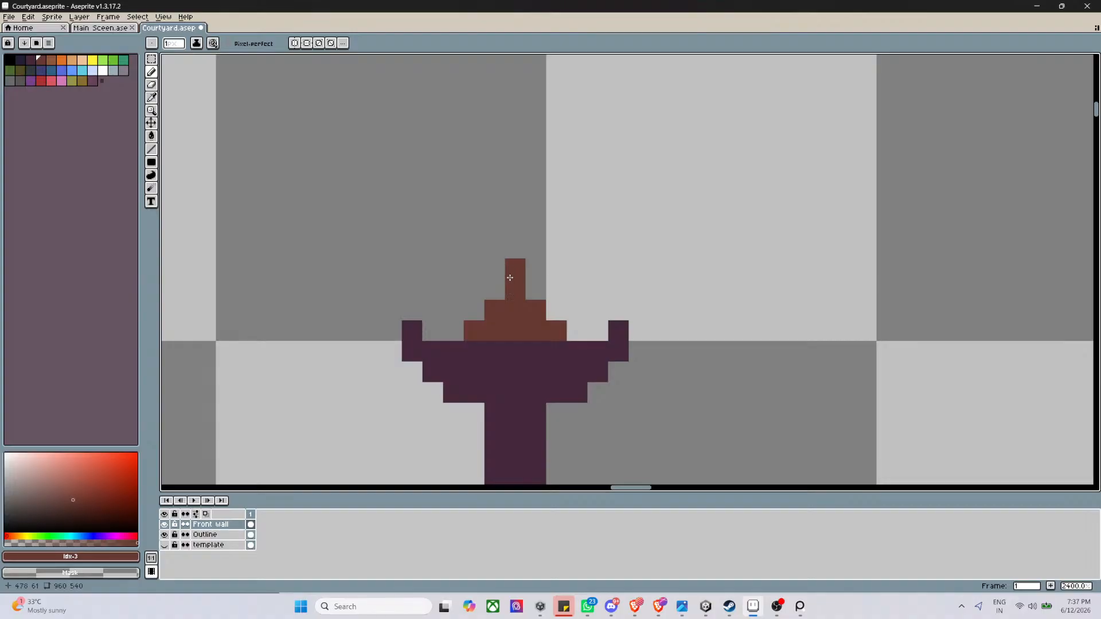
{"action": "left_click", "coordinate": [511, 270]}
{"action": "left_click_drag", "start_coordinate": [512, 252], "coordinate": [515, 165]}
Draw a dark brown base, 4 px wide and 2 px tall, on the tip of the right ornament
{"action": "scroll", "coordinate": [579, 299], "scroll_direction": "down", "scroll_amount": 10}
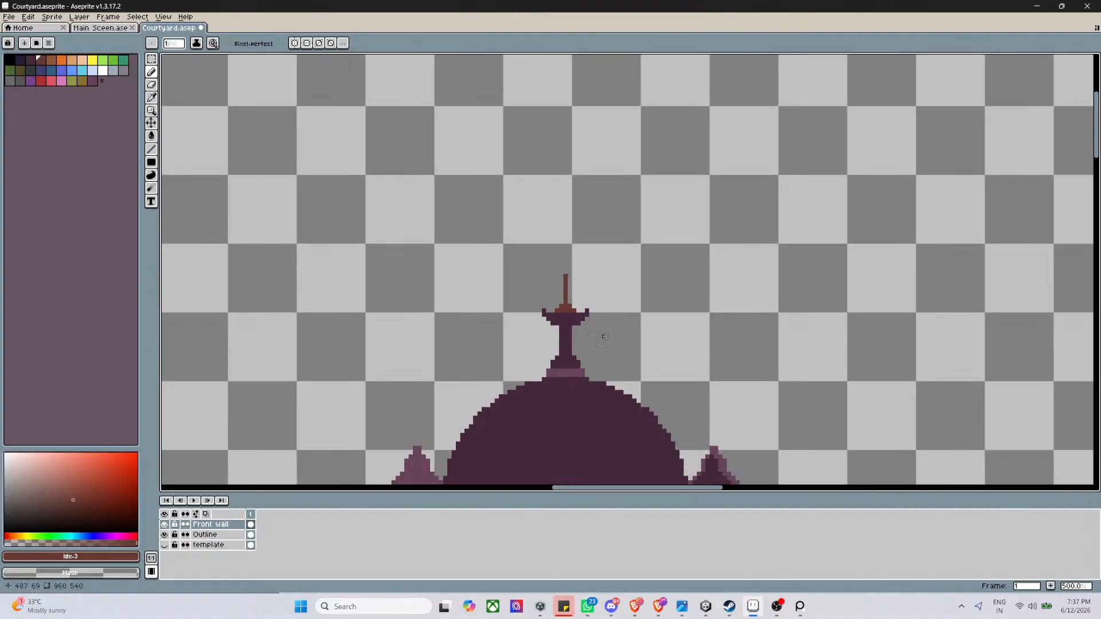
{"action": "scroll", "coordinate": [647, 427], "scroll_direction": "up", "scroll_amount": 6}
{"action": "scroll", "coordinate": [647, 428], "scroll_direction": "down", "scroll_amount": 6}
{"action": "scroll", "coordinate": [668, 270], "scroll_direction": "up", "scroll_amount": 5}
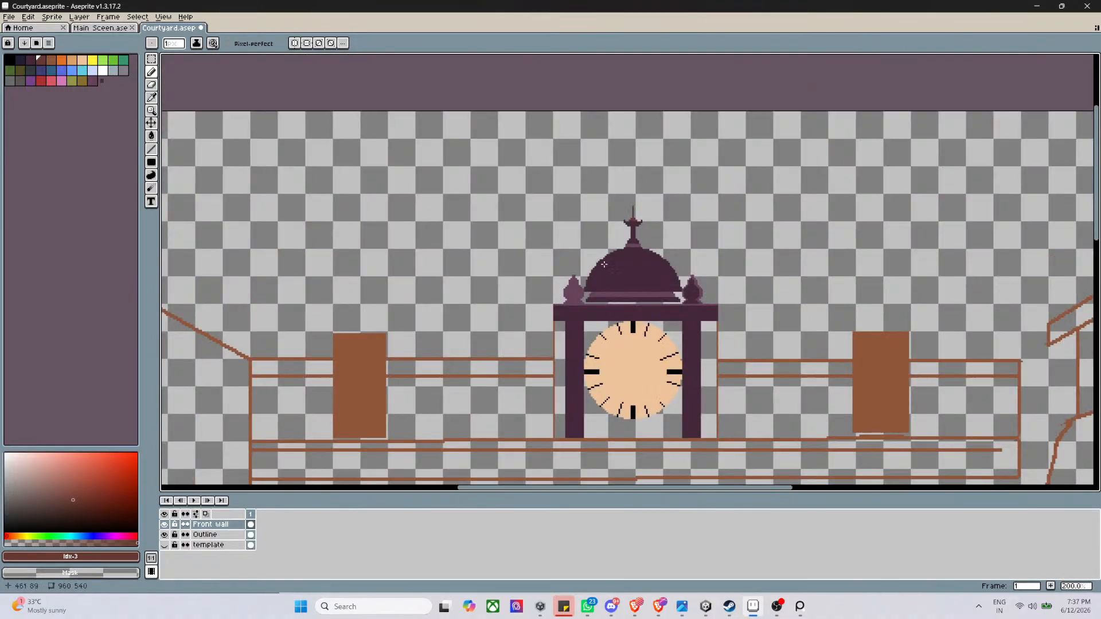
{"action": "scroll", "coordinate": [688, 274], "scroll_direction": "up", "scroll_amount": 5}
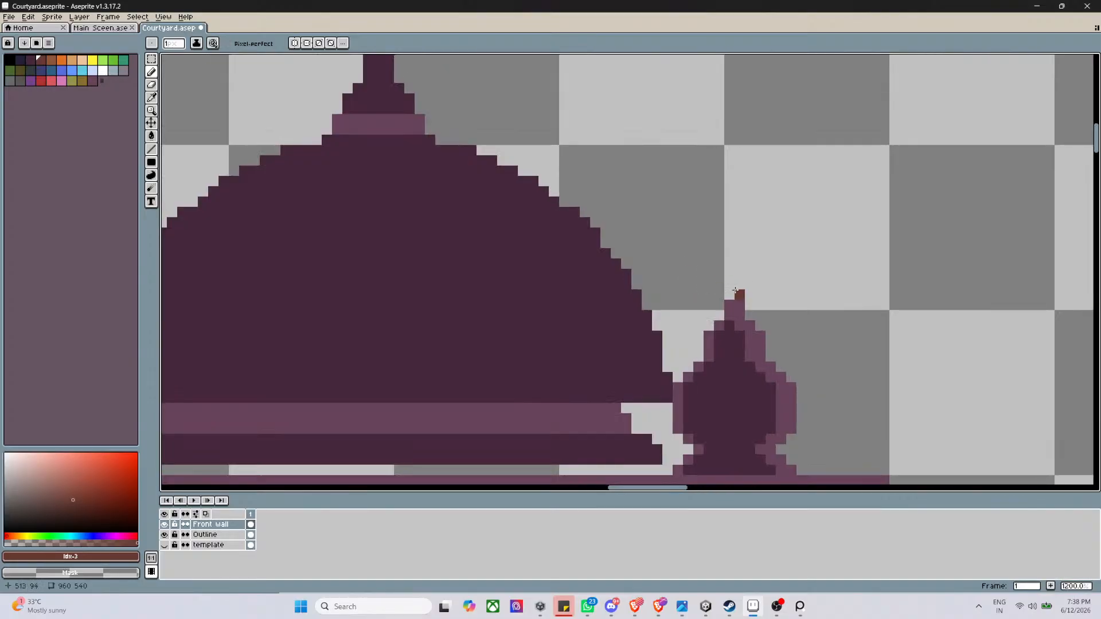
{"action": "left_click", "coordinate": [731, 294]}
{"action": "left_click", "coordinate": [720, 294]}
Shape the right ornament's dark brown finial with a 6 px upper row, an upturned pixel at each end and a central spike 2 px wide and 5 px tall
{"action": "mouse_move", "coordinate": [729, 294]}
{"action": "left_mouse_down"}
{"action": "mouse_move", "coordinate": [749, 295]}
{"action": "mouse_move", "coordinate": [722, 285]}
{"action": "mouse_move", "coordinate": [741, 284]}
{"action": "mouse_move", "coordinate": [730, 258]}
{"action": "mouse_move", "coordinate": [738, 221]}
{"action": "left_mouse_up"}
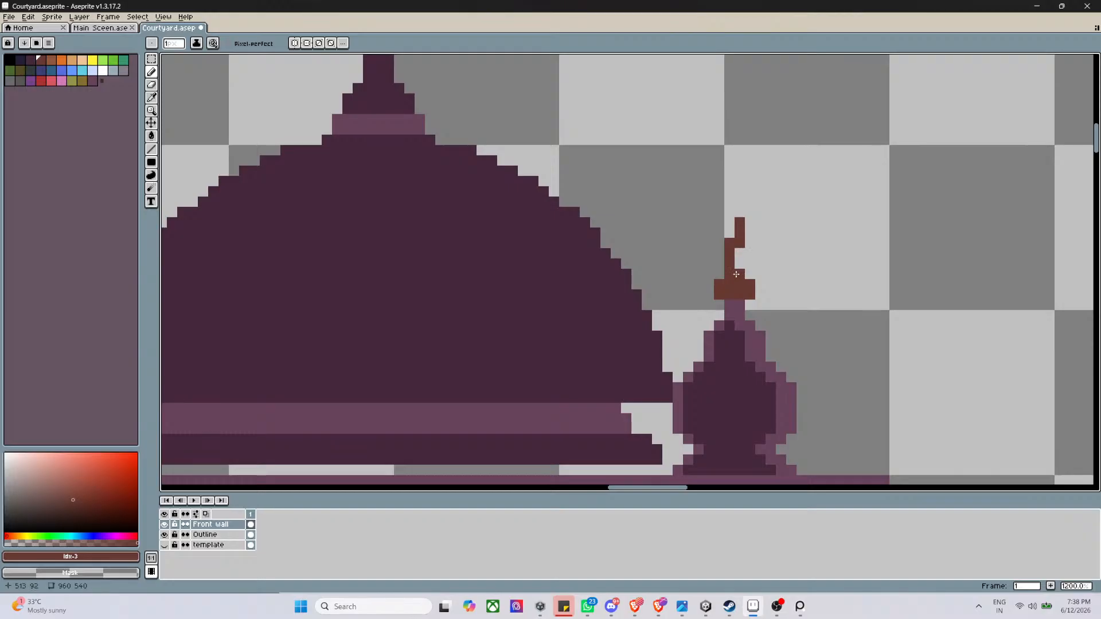
{"action": "left_click_drag", "start_coordinate": [736, 275], "coordinate": [738, 223]}
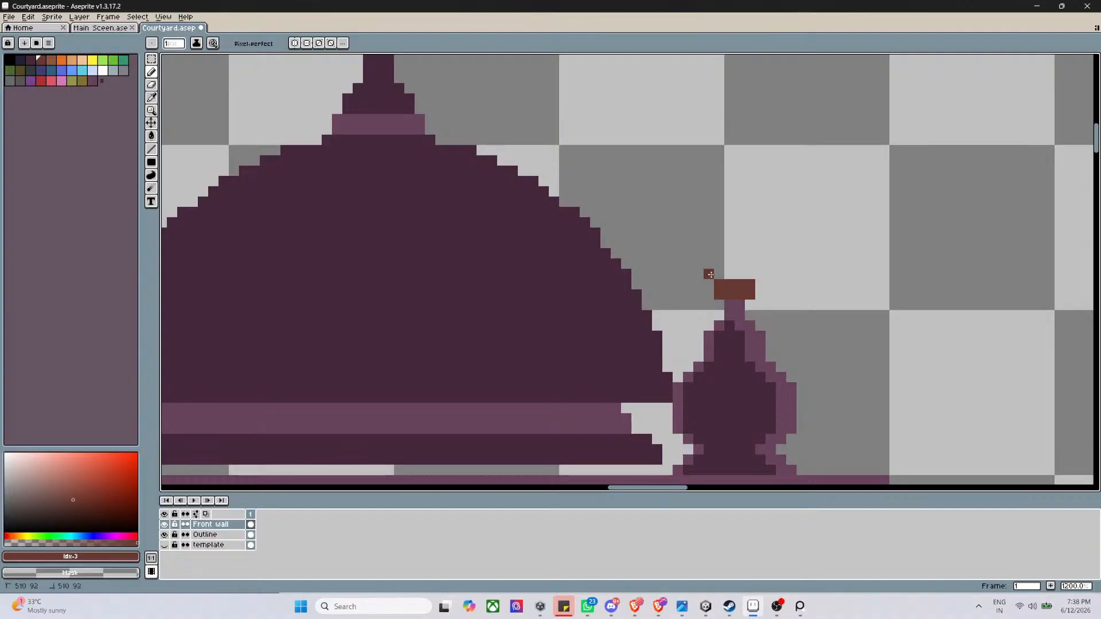
{"action": "left_click_drag", "start_coordinate": [710, 275], "coordinate": [710, 284]}
{"action": "left_click", "coordinate": [761, 274]}
{"action": "mouse_move", "coordinate": [738, 274]}
{"action": "left_mouse_down"}
{"action": "mouse_move", "coordinate": [729, 212]}
{"action": "mouse_move", "coordinate": [733, 223]}
{"action": "left_mouse_up"}
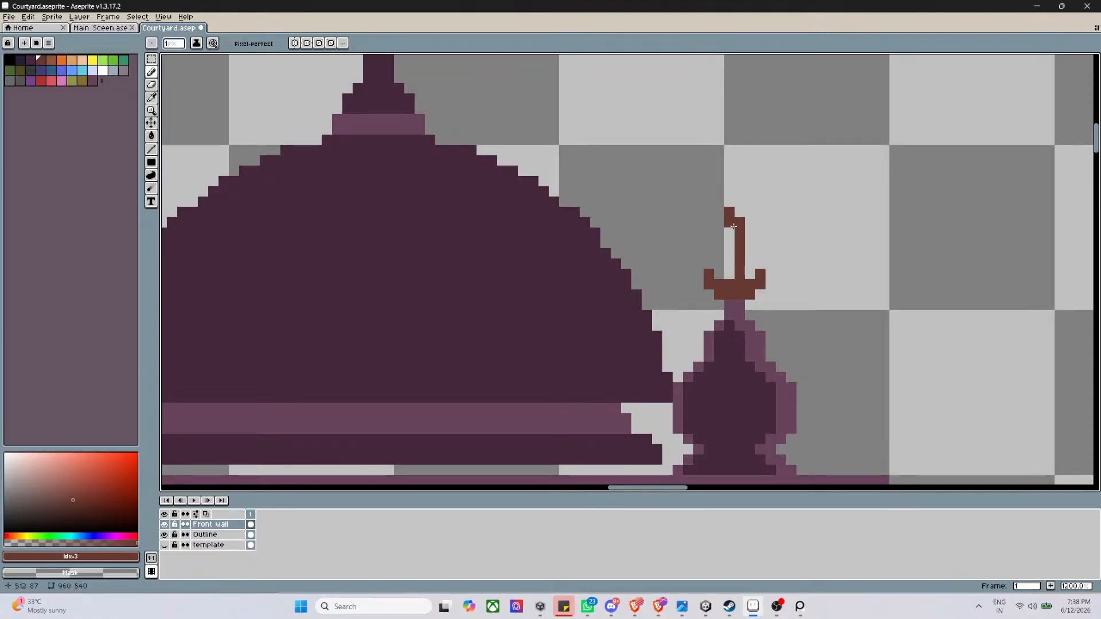
{"action": "right_click", "coordinate": [739, 222]}
{"action": "right_click", "coordinate": [732, 214]}
{"action": "scroll", "coordinate": [732, 278], "scroll_direction": "down", "scroll_amount": 4}
{"action": "scroll", "coordinate": [734, 278], "scroll_direction": "up", "scroll_amount": 4}
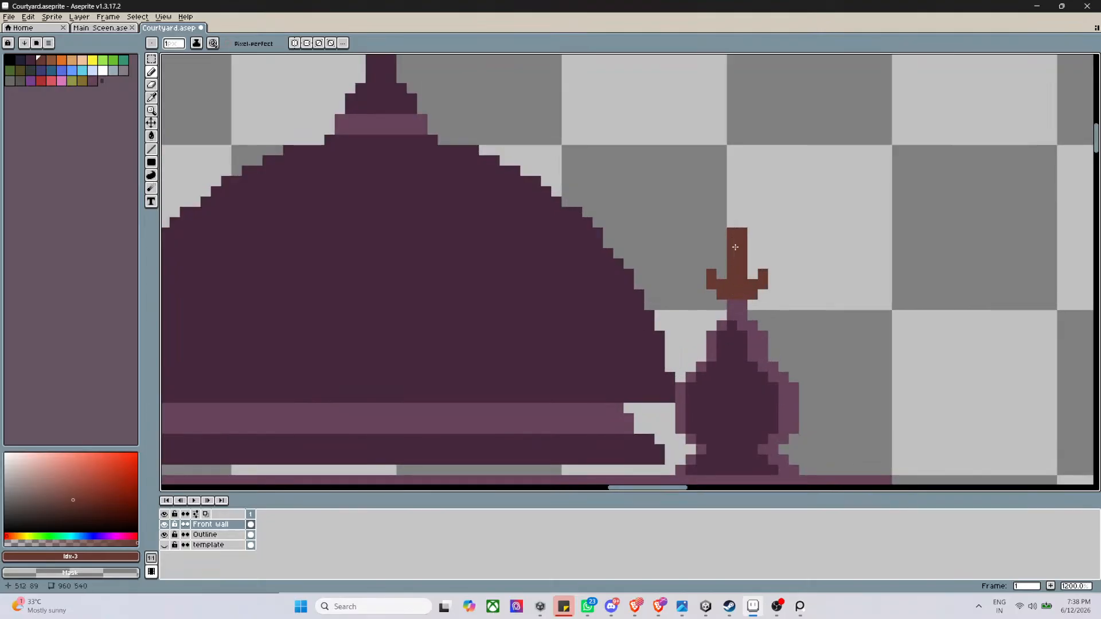
Draw a dark brown base on the left ornament's tip, with a 4 px lower row and a 6 px upper row
{"action": "scroll", "coordinate": [734, 247], "scroll_direction": "down", "scroll_amount": 5}
{"action": "scroll", "coordinate": [424, 282], "scroll_direction": "up", "scroll_amount": 2}
{"action": "scroll", "coordinate": [424, 282], "scroll_direction": "up", "scroll_amount": 1}
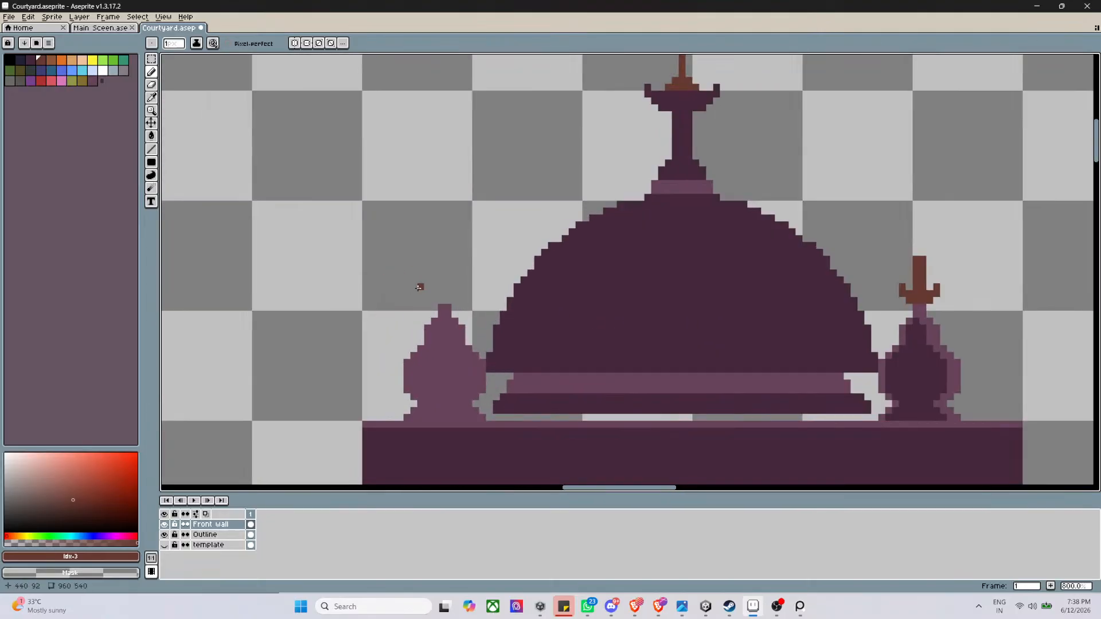
{"action": "scroll", "coordinate": [421, 288], "scroll_direction": "up", "scroll_amount": 2}
{"action": "scroll", "coordinate": [420, 284], "scroll_direction": "down", "scroll_amount": 2}
{"action": "scroll", "coordinate": [426, 294], "scroll_direction": "up", "scroll_amount": 3}
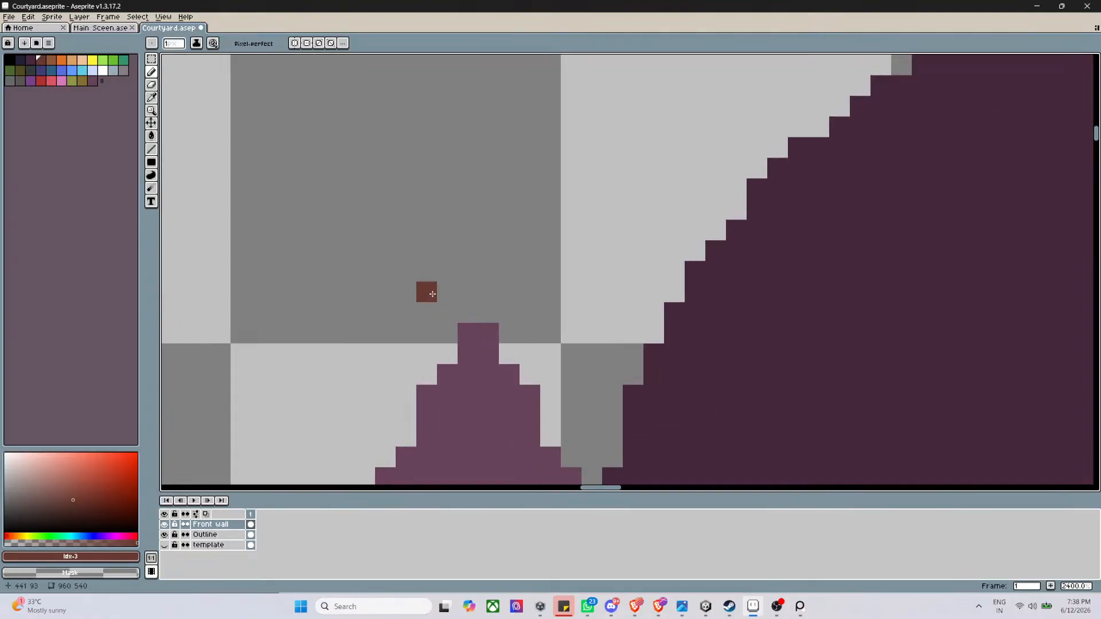
{"action": "scroll", "coordinate": [468, 309], "scroll_direction": "down", "scroll_amount": 4}
{"action": "scroll", "coordinate": [467, 308], "scroll_direction": "up", "scroll_amount": 1}
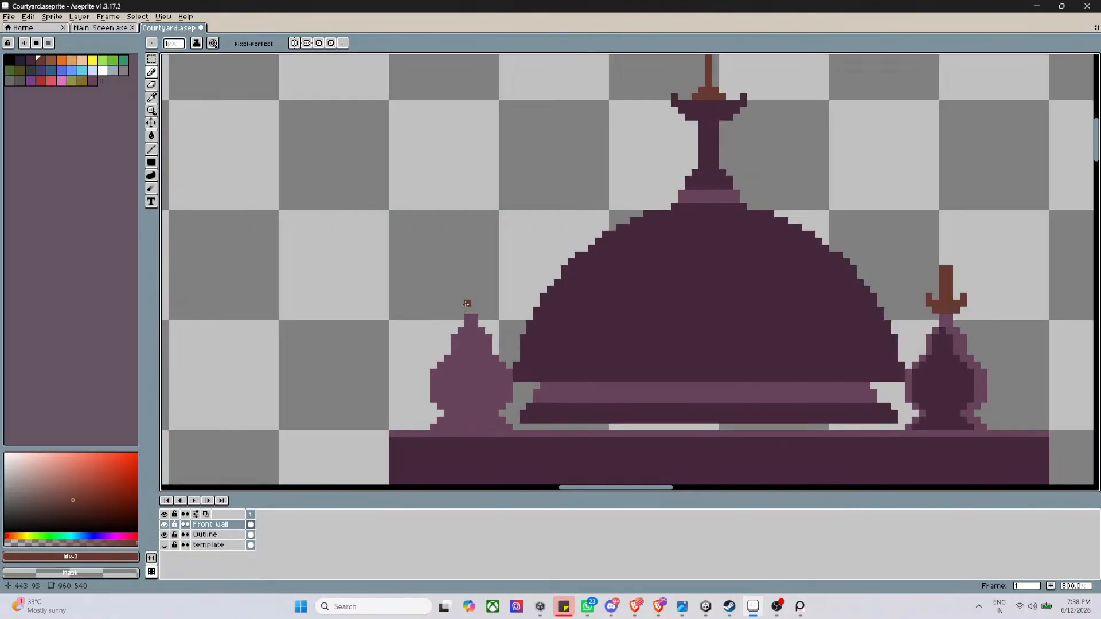
{"action": "scroll", "coordinate": [467, 302], "scroll_direction": "up", "scroll_amount": 2}
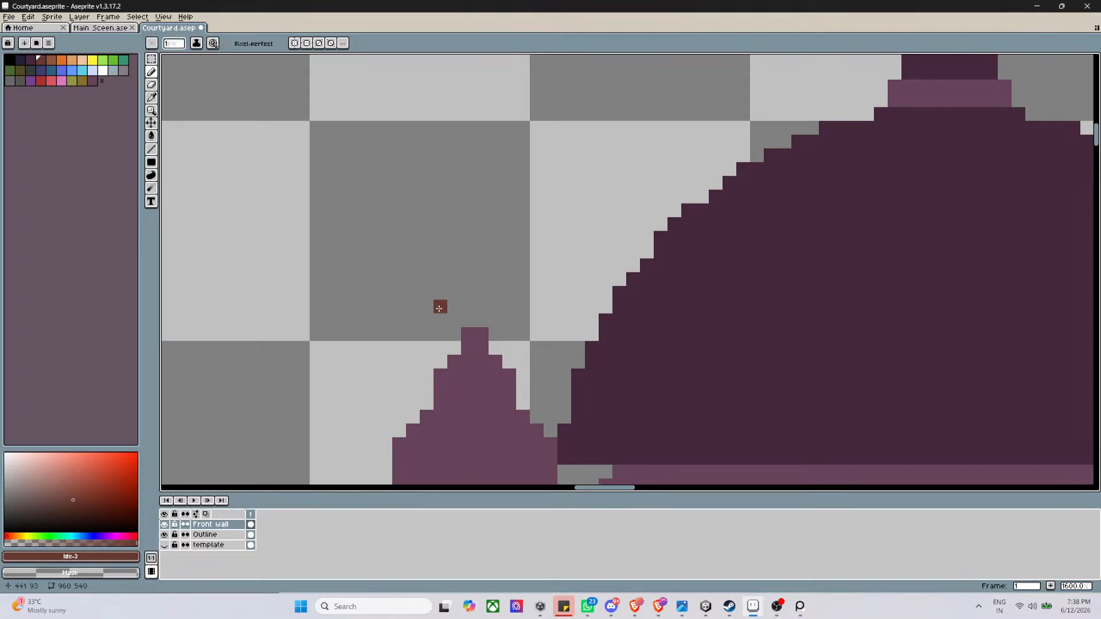
{"action": "mouse_move", "coordinate": [440, 308]}
{"action": "left_mouse_down"}
{"action": "mouse_move", "coordinate": [507, 308]}
{"action": "mouse_move", "coordinate": [456, 318]}
{"action": "mouse_move", "coordinate": [496, 317]}
{"action": "left_mouse_up"}
{"action": "scroll", "coordinate": [497, 317], "scroll_direction": "down", "scroll_amount": 3}
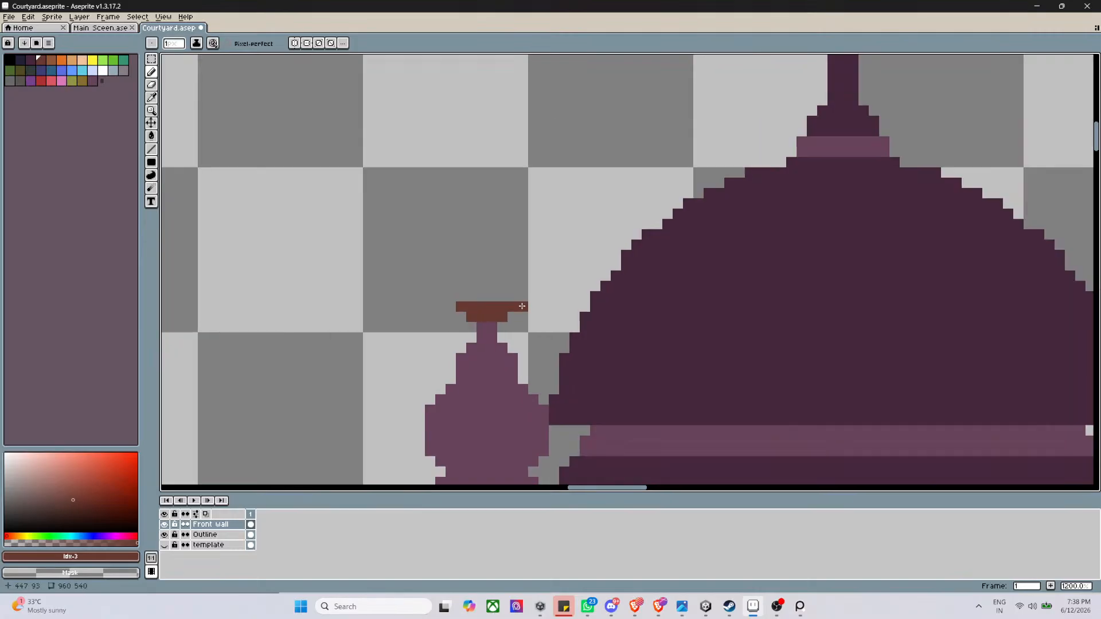
{"action": "scroll", "coordinate": [524, 302], "scroll_direction": "up", "scroll_amount": 1}
{"action": "scroll", "coordinate": [525, 302], "scroll_direction": "up", "scroll_amount": 5}
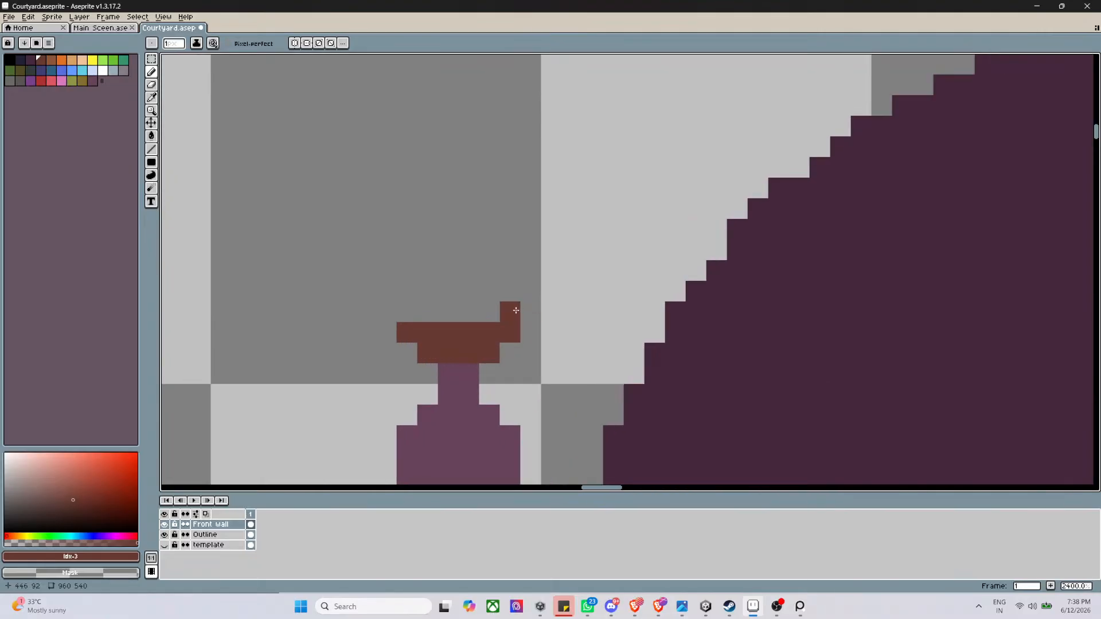
Add an upturned pixel at each end of the left base and a central spike 2 px wide and 5 px tall
{"action": "left_click", "coordinate": [510, 311]}
{"action": "left_click", "coordinate": [406, 311]}
{"action": "left_click", "coordinate": [510, 307]}
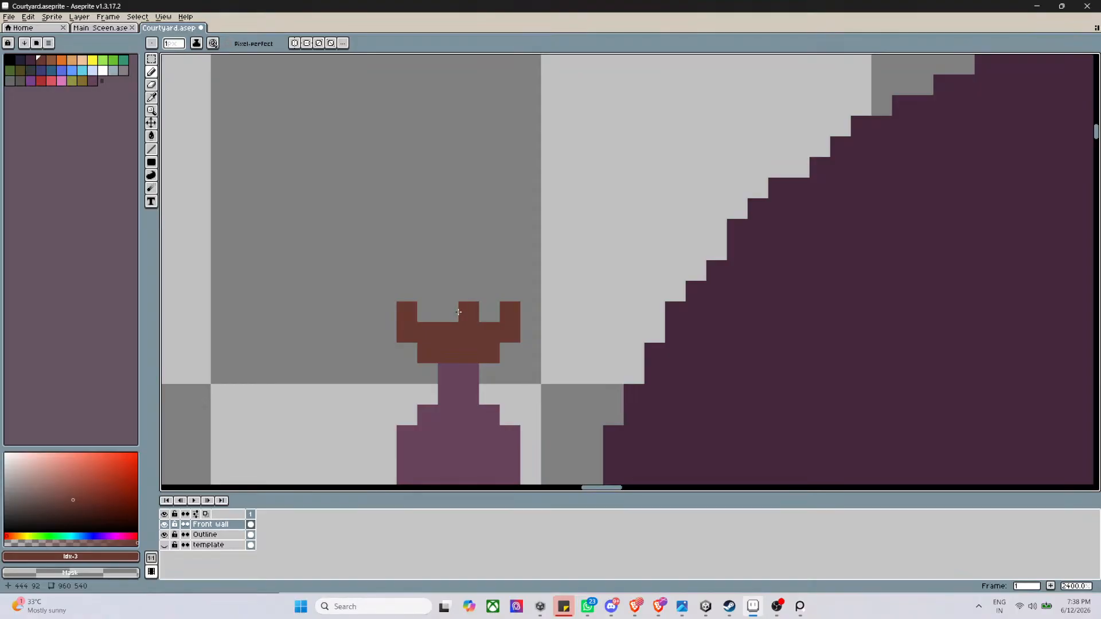
{"action": "left_click_drag", "start_coordinate": [467, 316], "coordinate": [456, 228]}
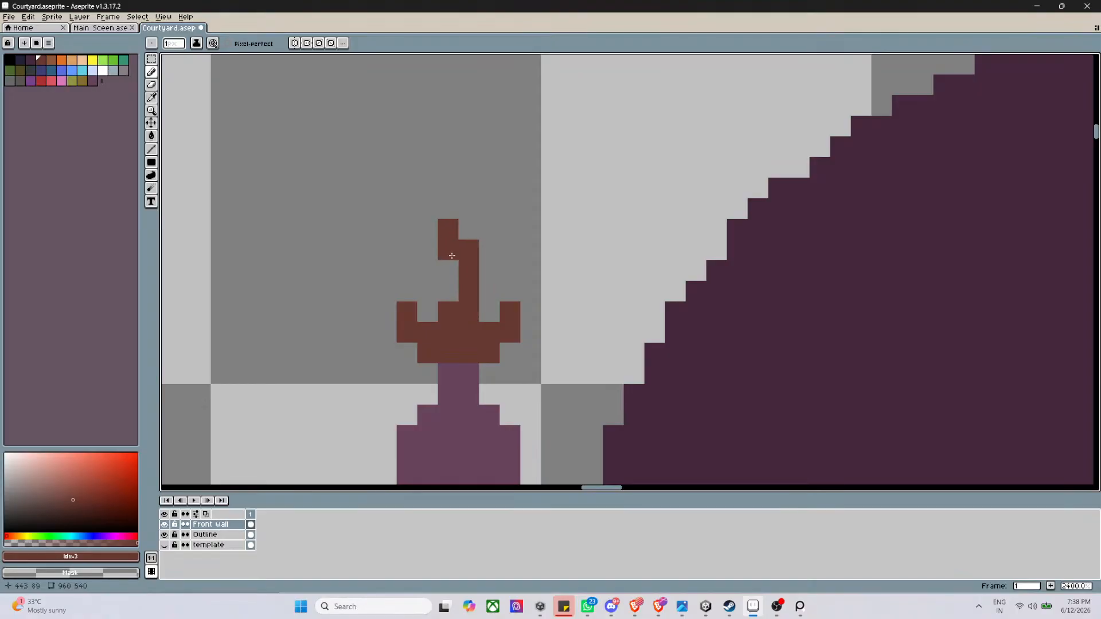
{"action": "left_click_drag", "start_coordinate": [449, 268], "coordinate": [452, 285]}
{"action": "left_click", "coordinate": [469, 231]}
{"action": "scroll", "coordinate": [501, 332], "scroll_direction": "down", "scroll_amount": 6}
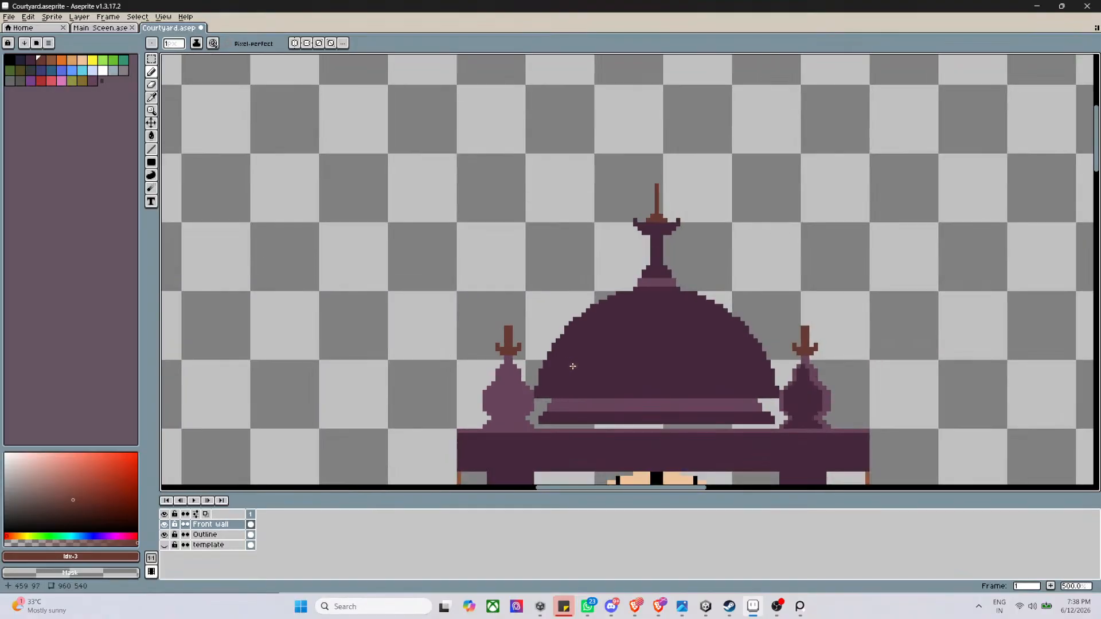
Save the courtyard sprite with the finished gateway finials
{"action": "scroll", "coordinate": [866, 367], "scroll_direction": "down", "scroll_amount": 4}
{"action": "scroll", "coordinate": [880, 406], "scroll_direction": "down", "scroll_amount": 2}
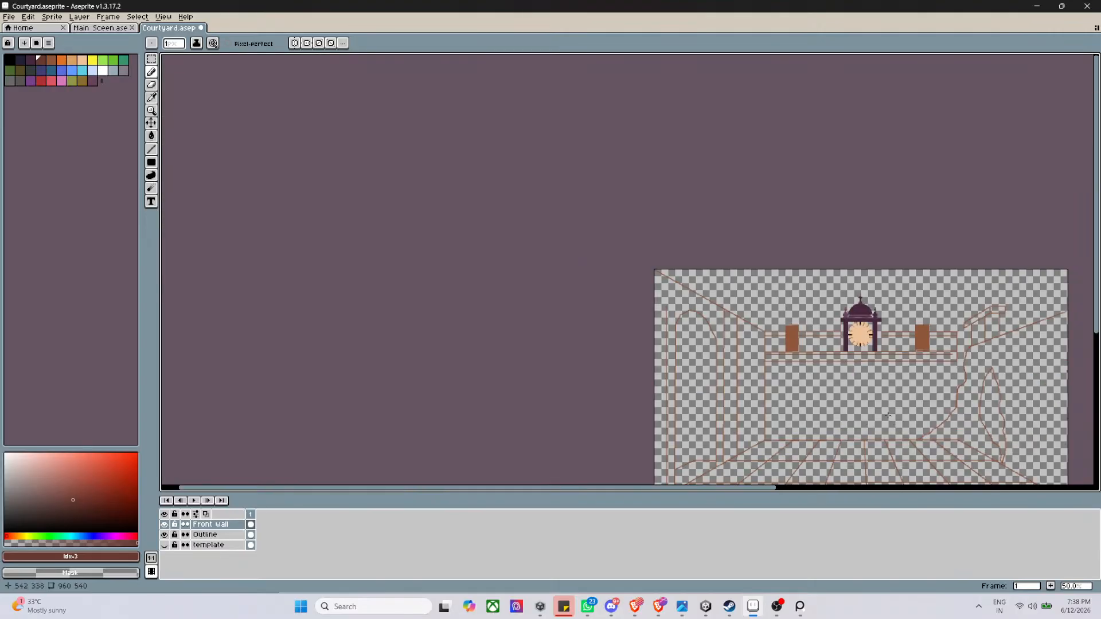
{"action": "scroll", "coordinate": [915, 278], "scroll_direction": "up", "scroll_amount": 5}
{"action": "scroll", "coordinate": [915, 278], "scroll_direction": "up", "scroll_amount": 2}
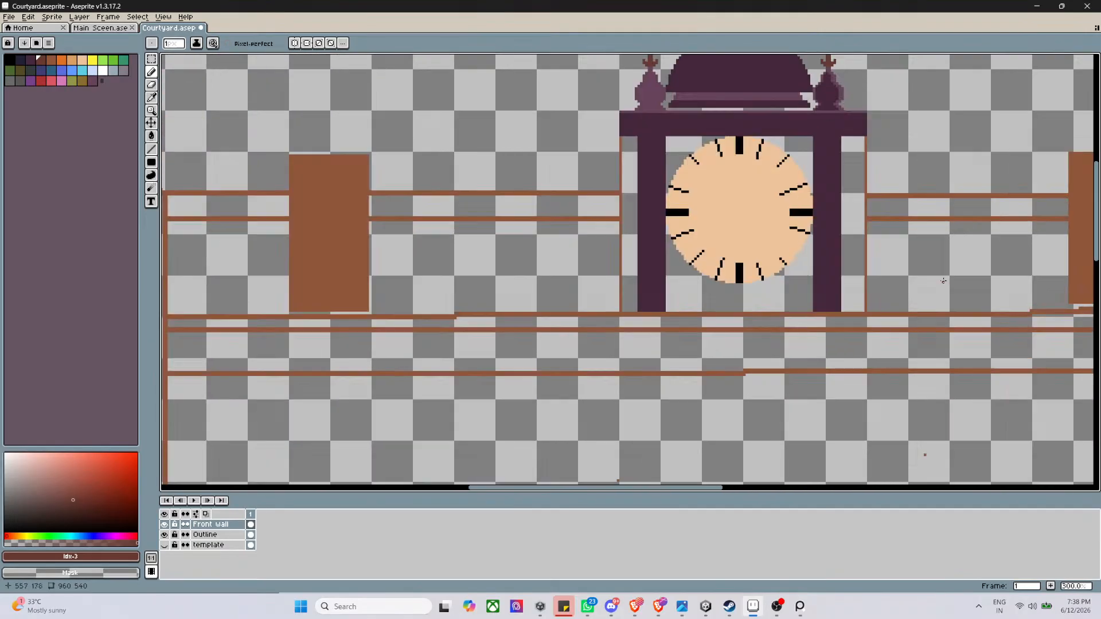
{"action": "scroll", "coordinate": [877, 285], "scroll_direction": "up", "scroll_amount": 2}
{"action": "scroll", "coordinate": [676, 229], "scroll_direction": "down", "scroll_amount": 2}
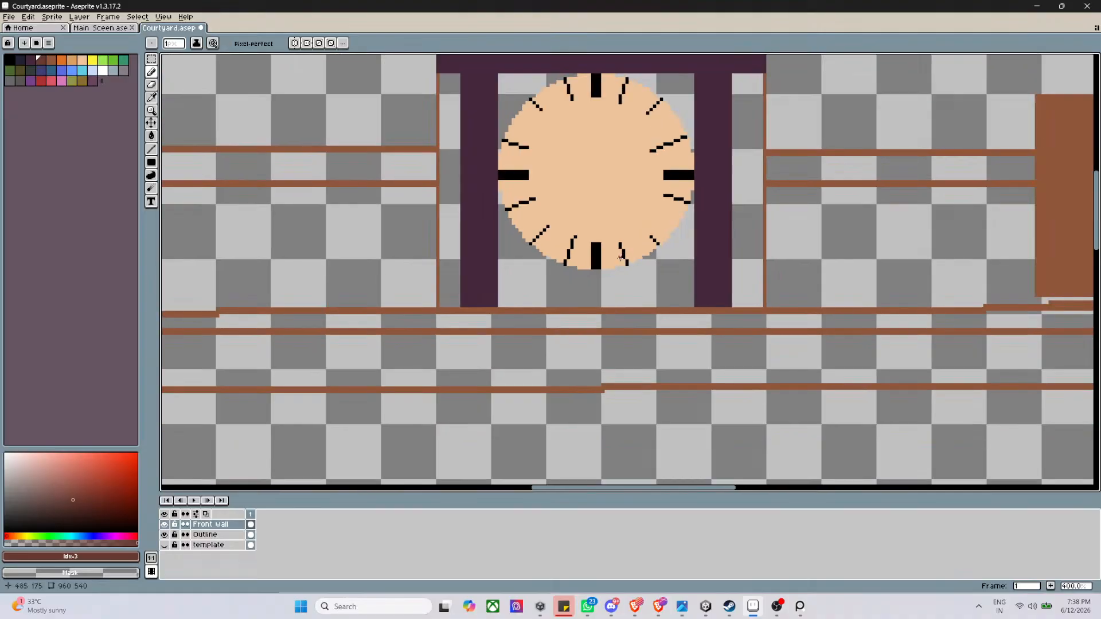
{"action": "scroll", "coordinate": [552, 286], "scroll_direction": "up", "scroll_amount": 2}
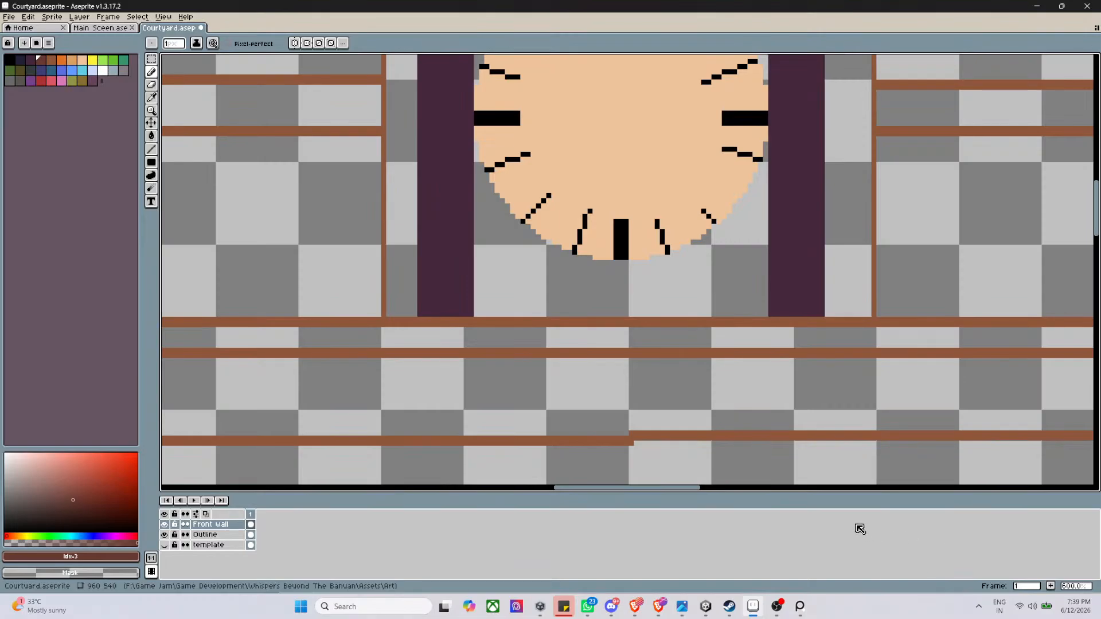
{"action": "scroll", "coordinate": [788, 422], "scroll_direction": "down", "scroll_amount": 4}
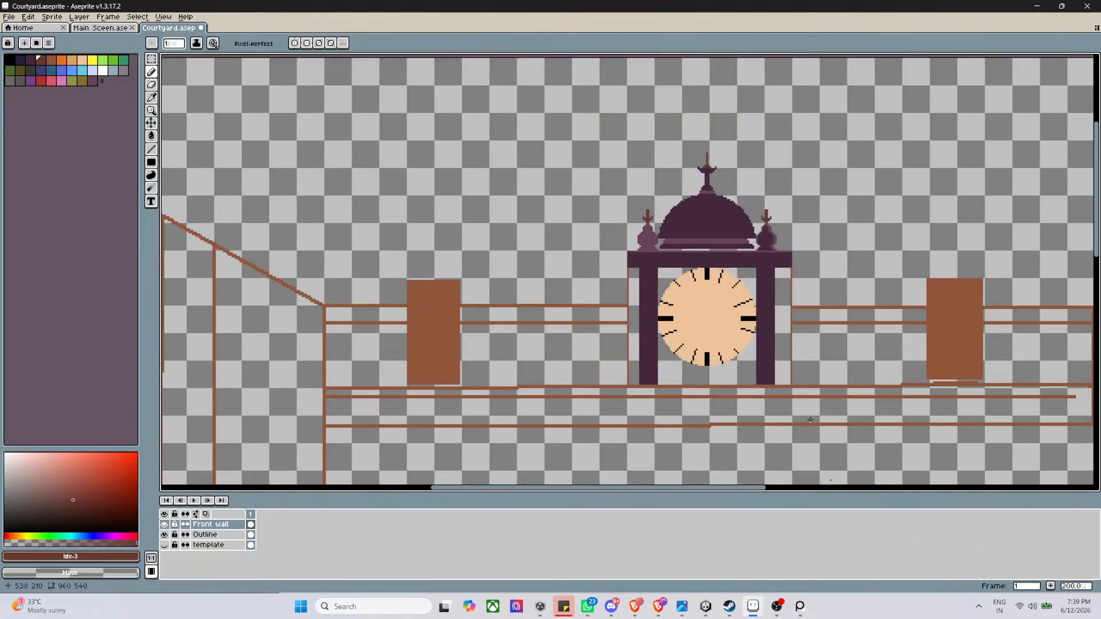
{"action": "key", "text": "ctrl+s"}
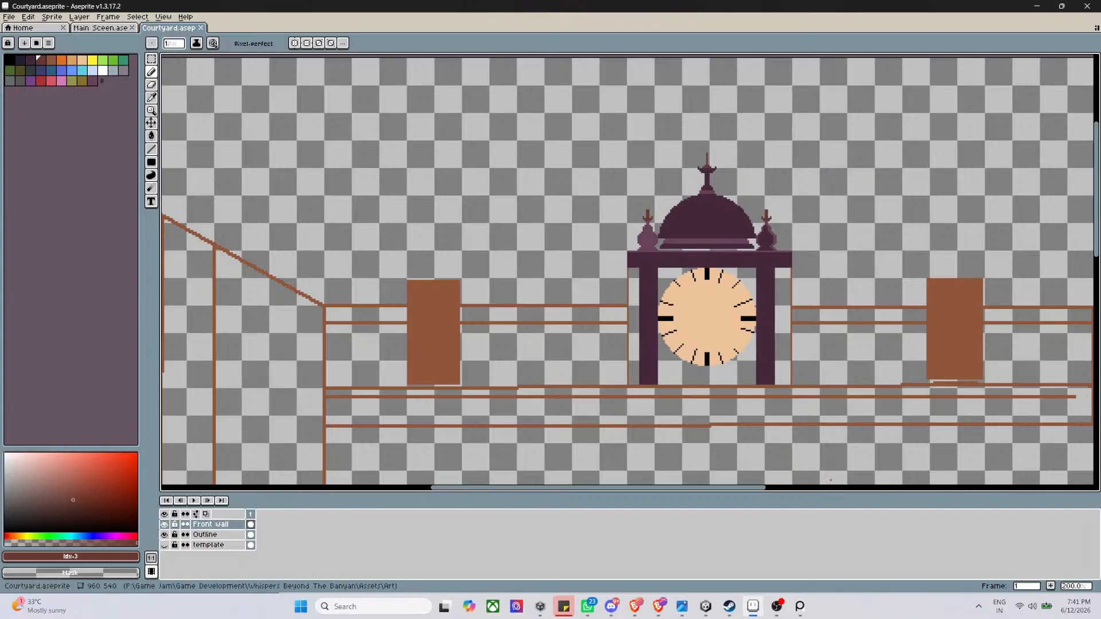
{"action": "scroll", "coordinate": [512, 166], "scroll_direction": "down", "scroll_amount": 4}
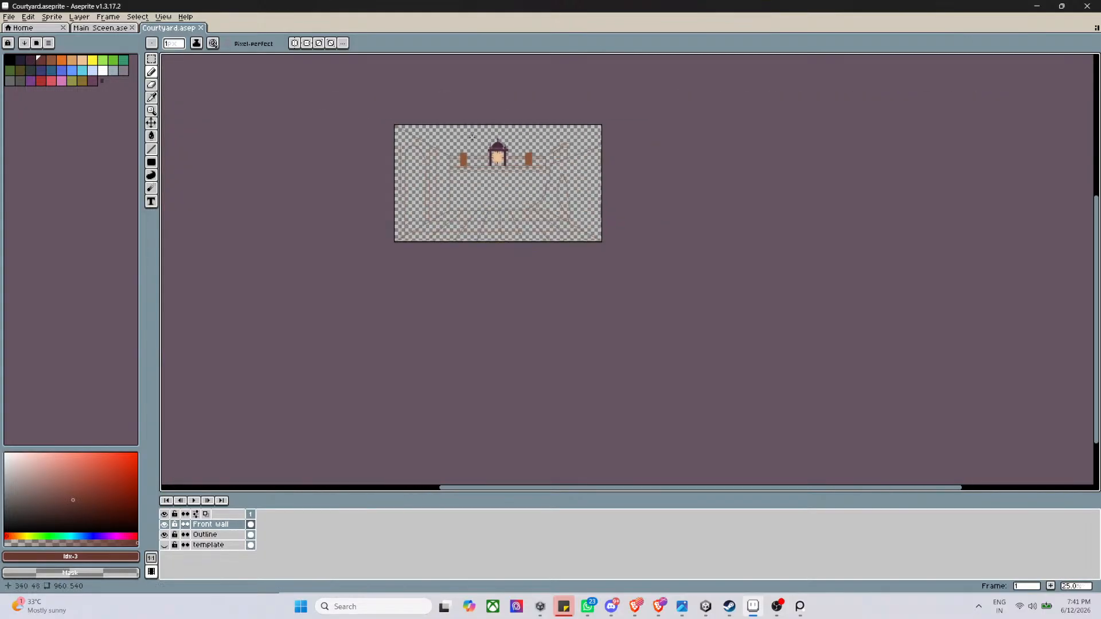
{"action": "scroll", "coordinate": [512, 166], "scroll_direction": "up", "scroll_amount": 2}
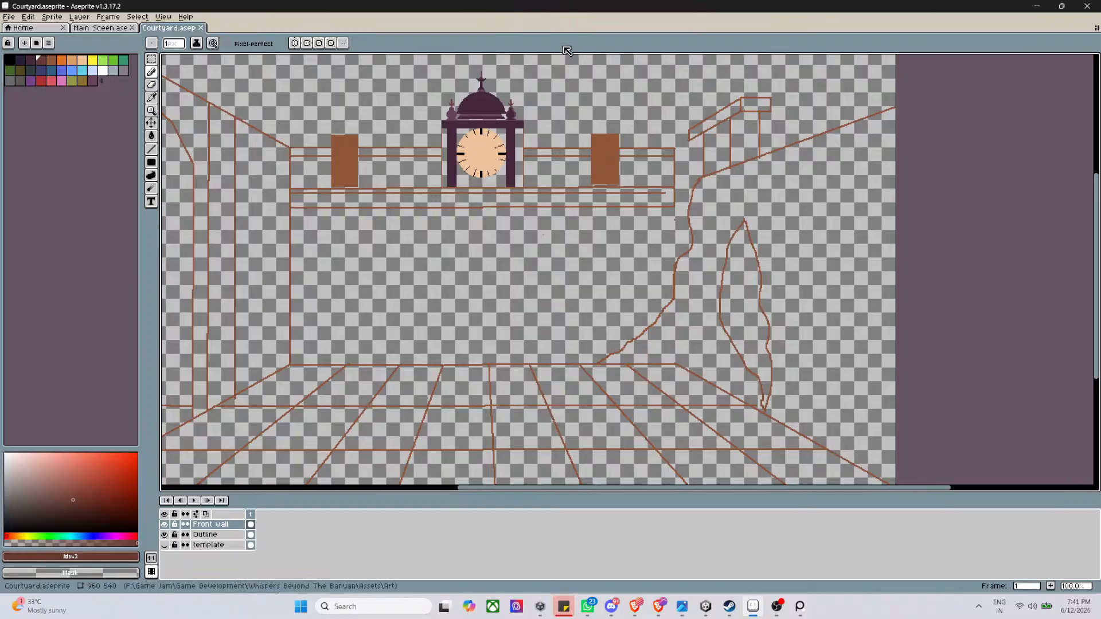
{"action": "scroll", "coordinate": [566, 49], "scroll_direction": "down", "scroll_amount": 3}
{"action": "scroll", "coordinate": [479, 140], "scroll_direction": "up", "scroll_amount": 3}
{"action": "scroll", "coordinate": [478, 139], "scroll_direction": "down", "scroll_amount": 3}
{"action": "scroll", "coordinate": [531, 151], "scroll_direction": "up", "scroll_amount": 3}
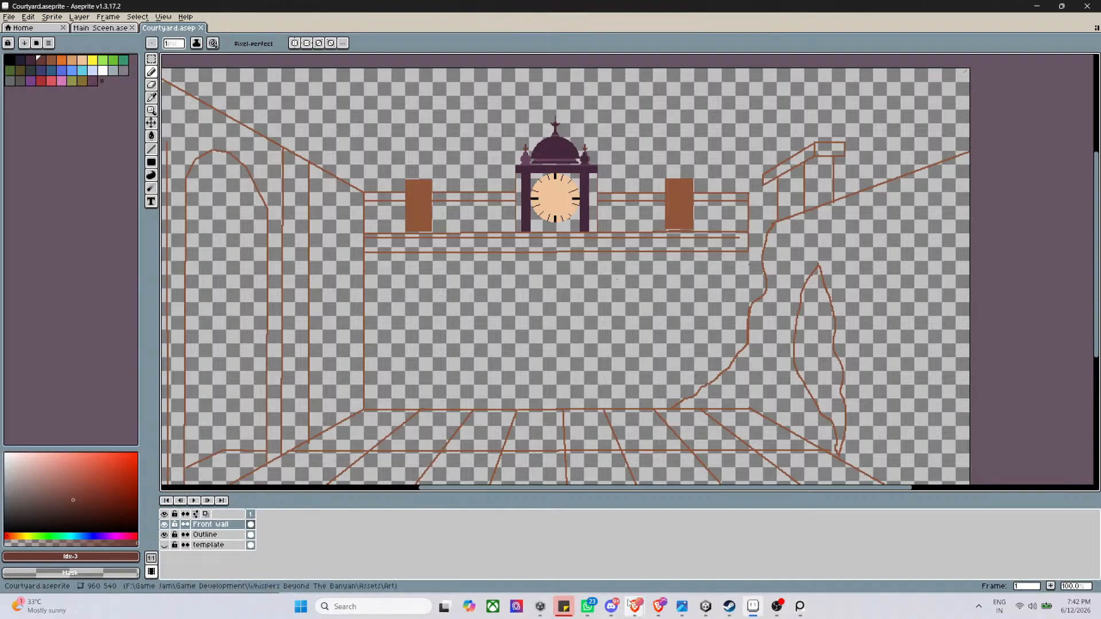
Switch to the Unity project and run the LoadingPage scene in play mode
{"action": "mouse_move", "coordinate": [633, 609]}
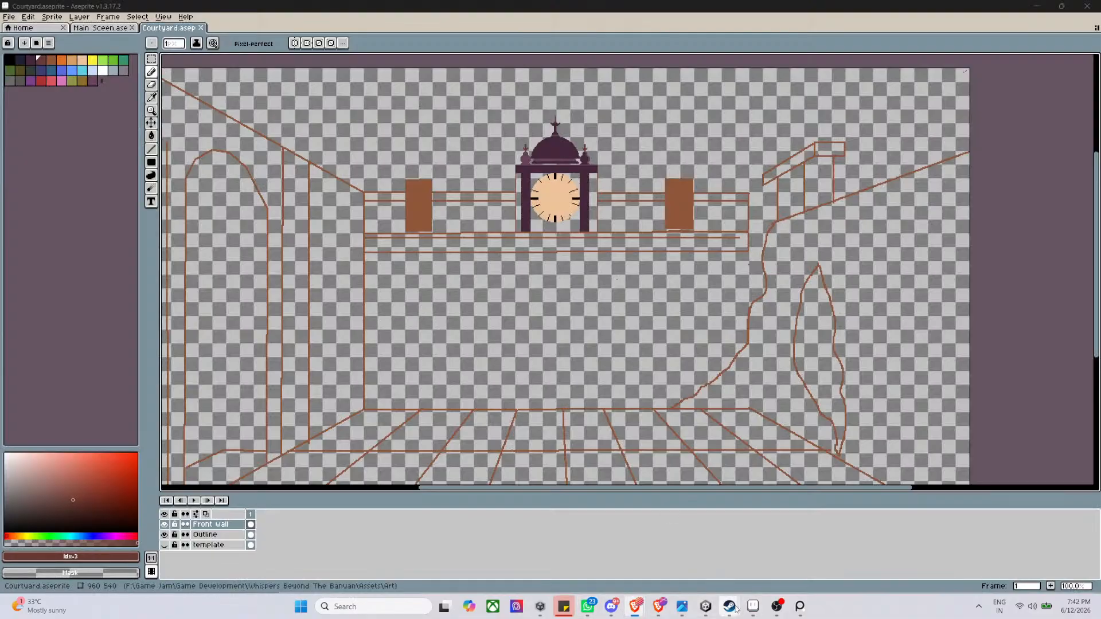
{"action": "left_click", "coordinate": [706, 610]}
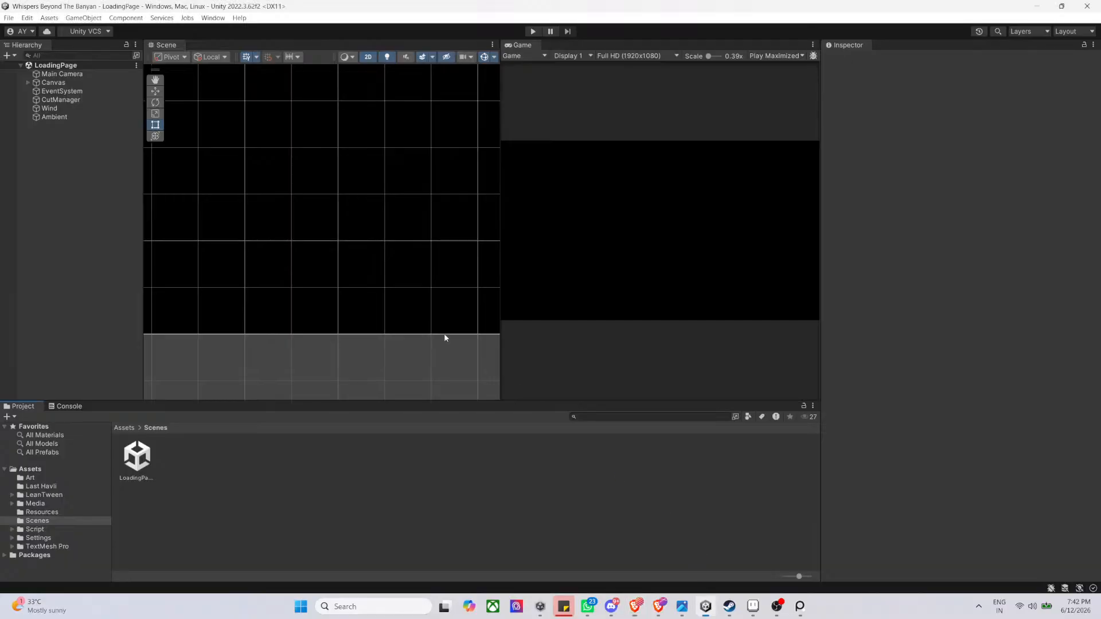
{"action": "left_click", "coordinate": [532, 33]}
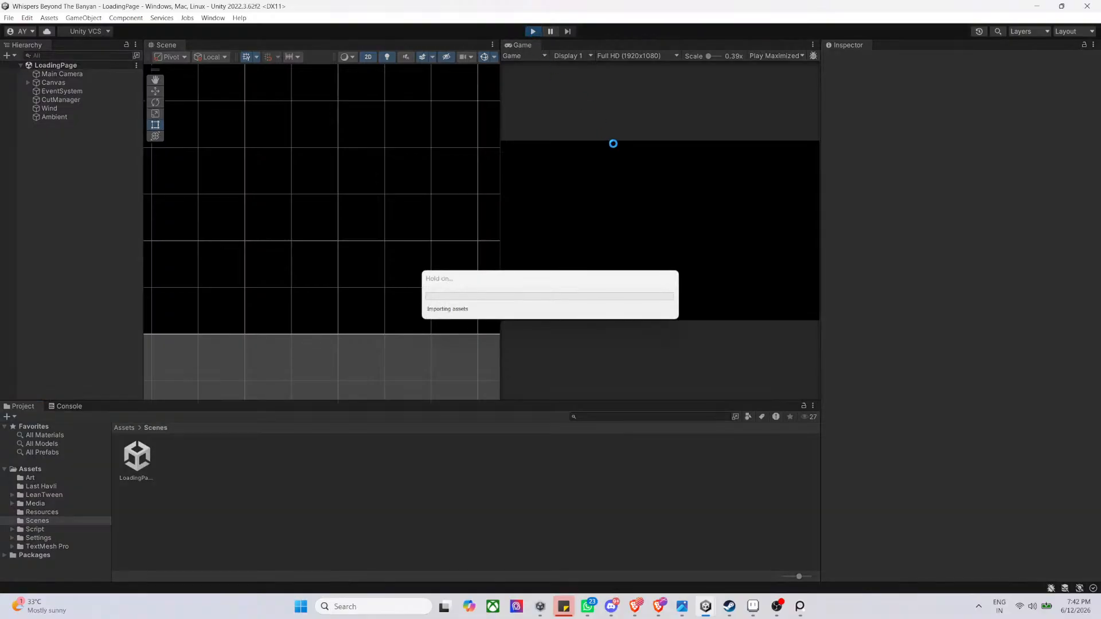